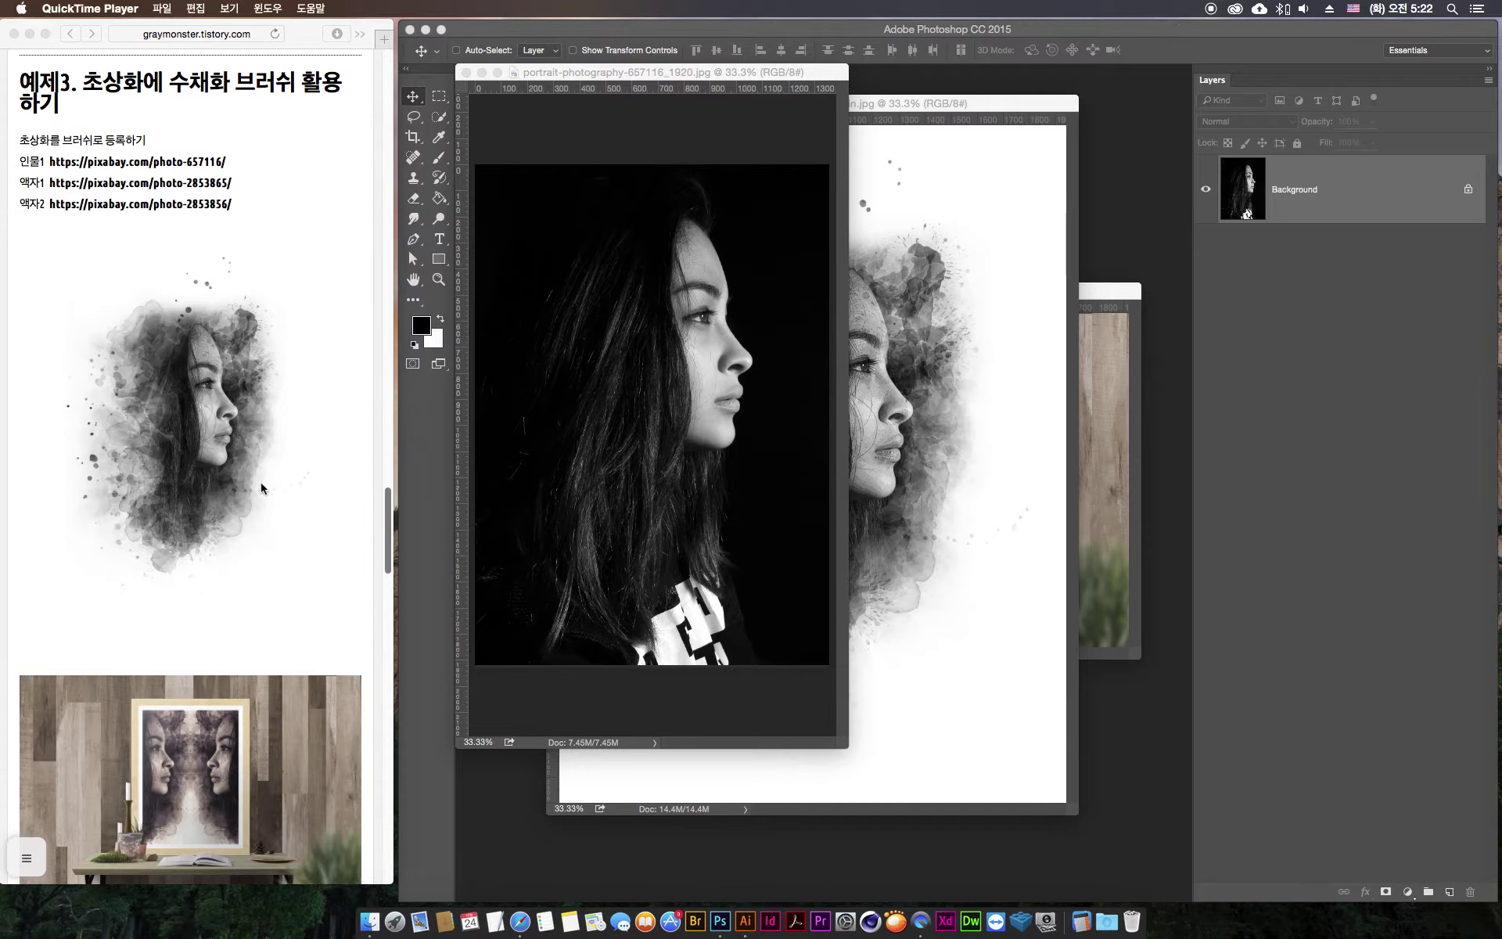
- Bring the finished smoke portrait, then the poster mockup, in front of the original photo, then go to Safari
{"action": "left_click_drag", "start_coordinate": [704, 67], "coordinate": [711, 75]}
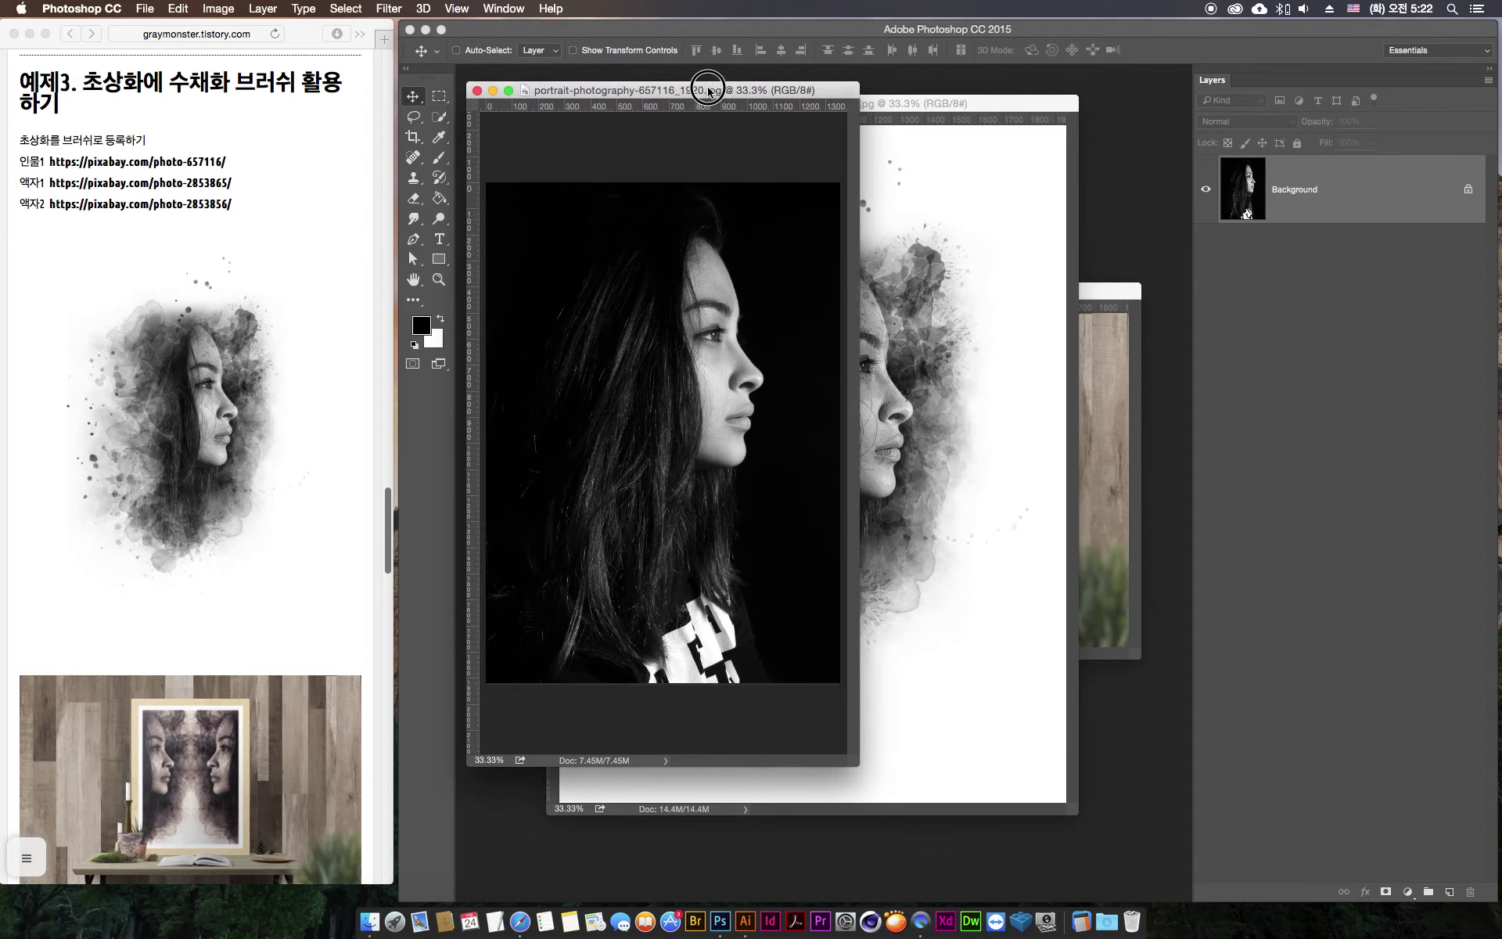
{"action": "left_click", "coordinate": [890, 133]}
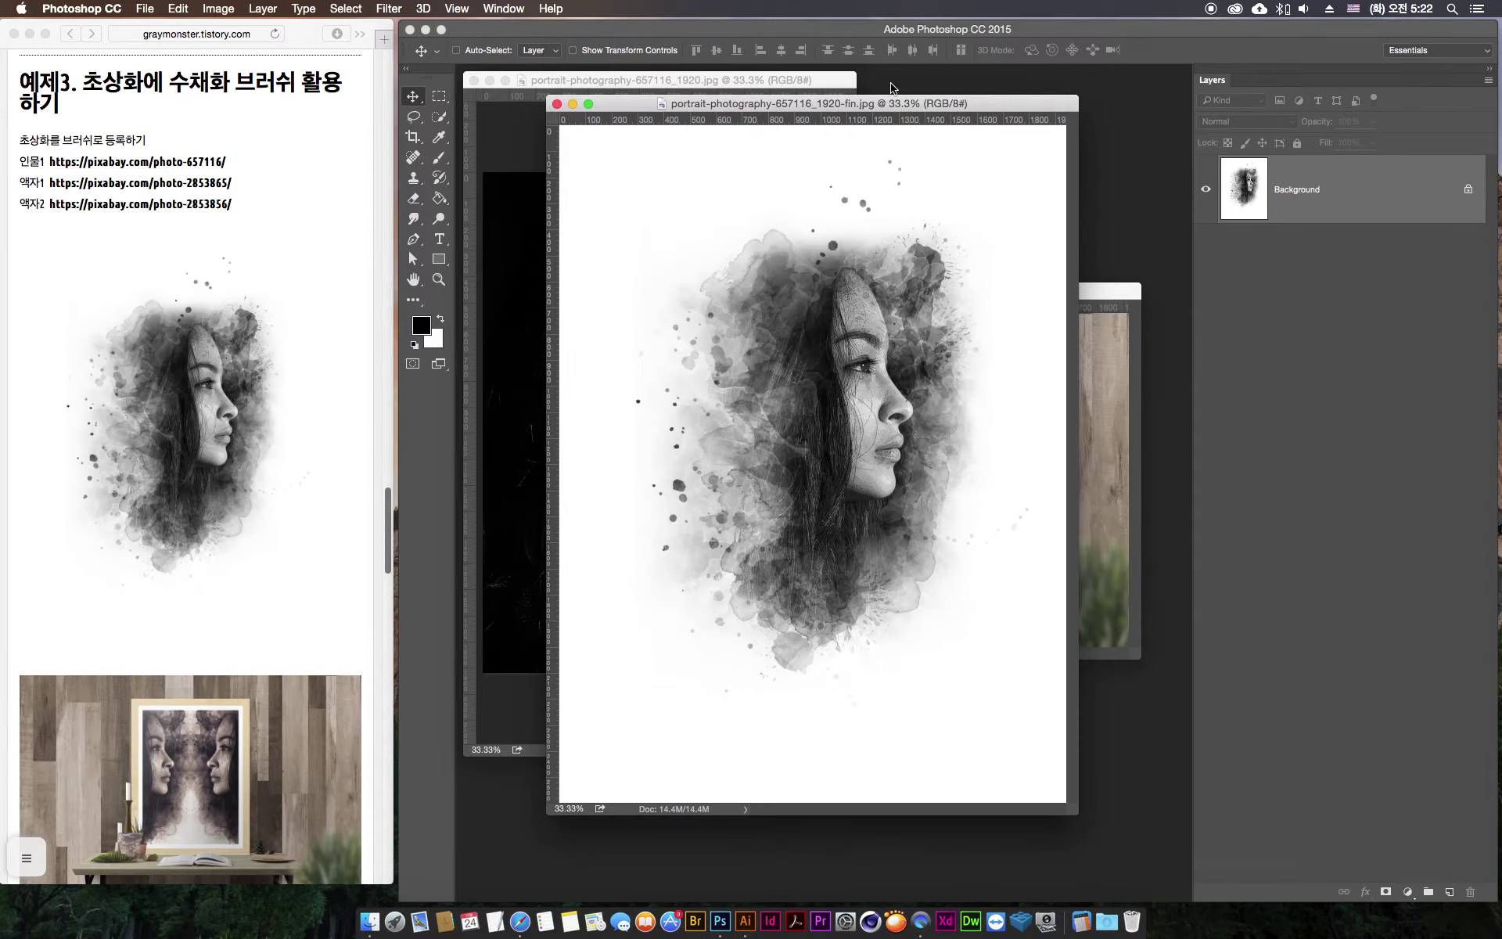
{"action": "left_click", "coordinate": [1115, 287]}
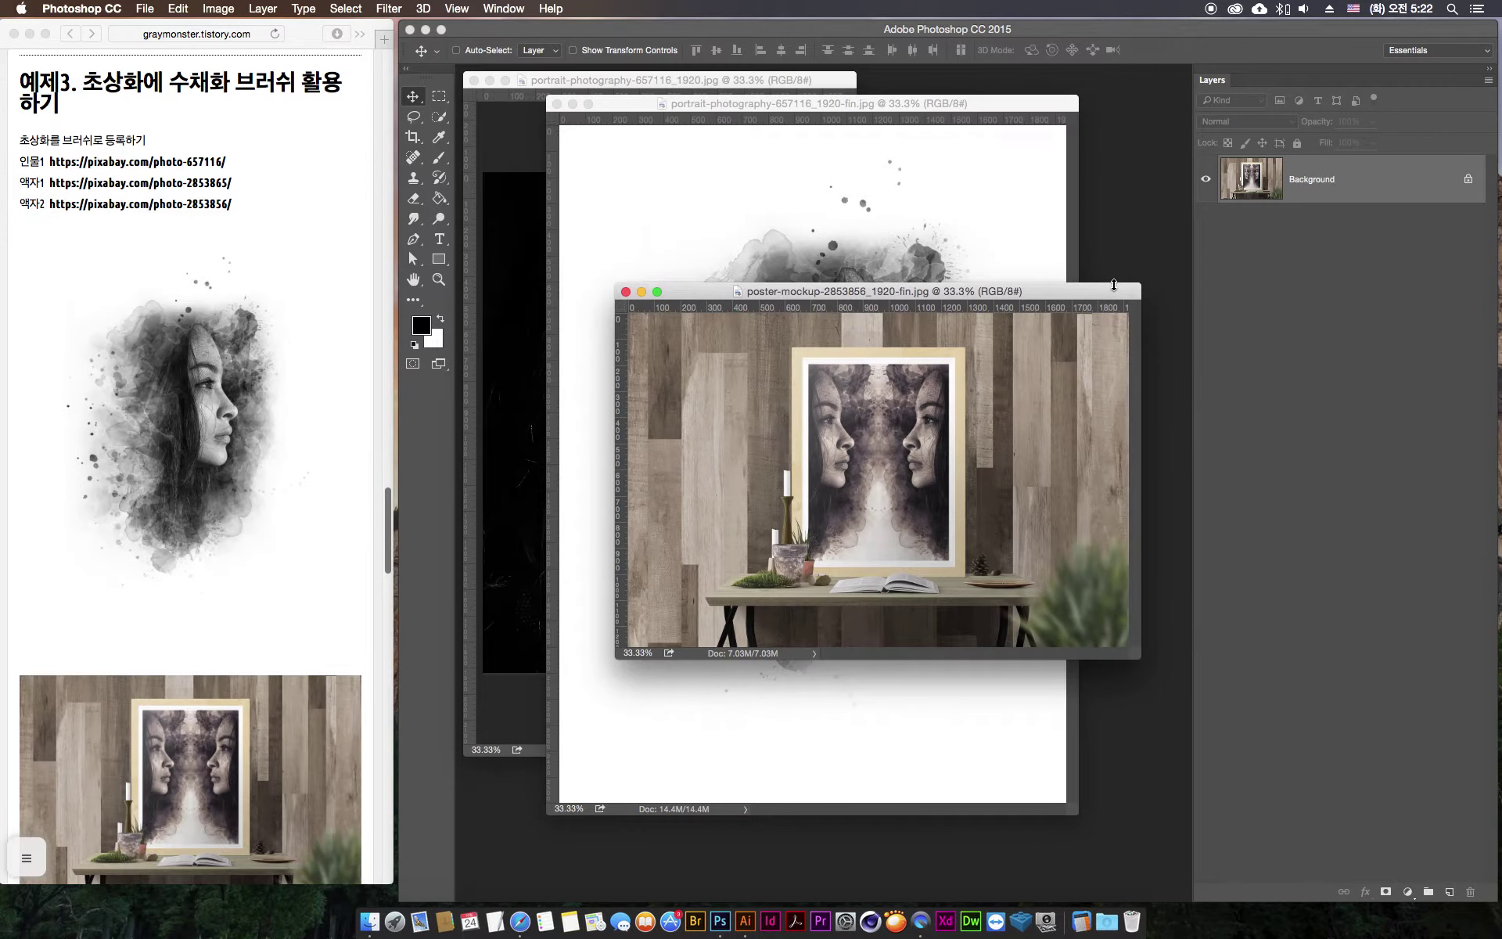
{"action": "left_click", "coordinate": [386, 521]}
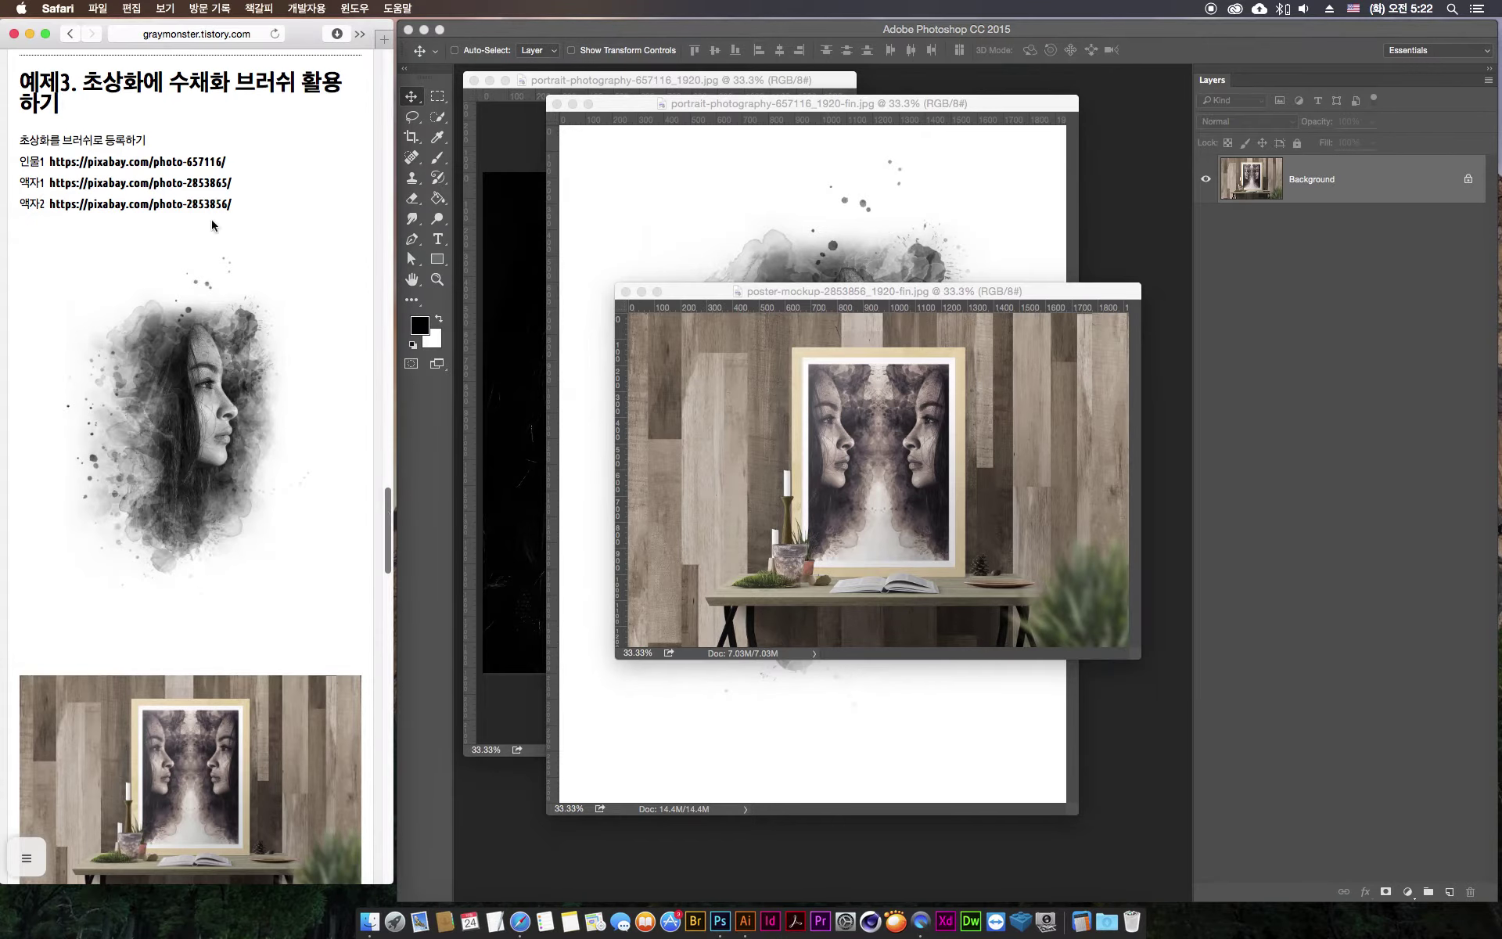
{"action": "left_click", "coordinate": [107, 165]}
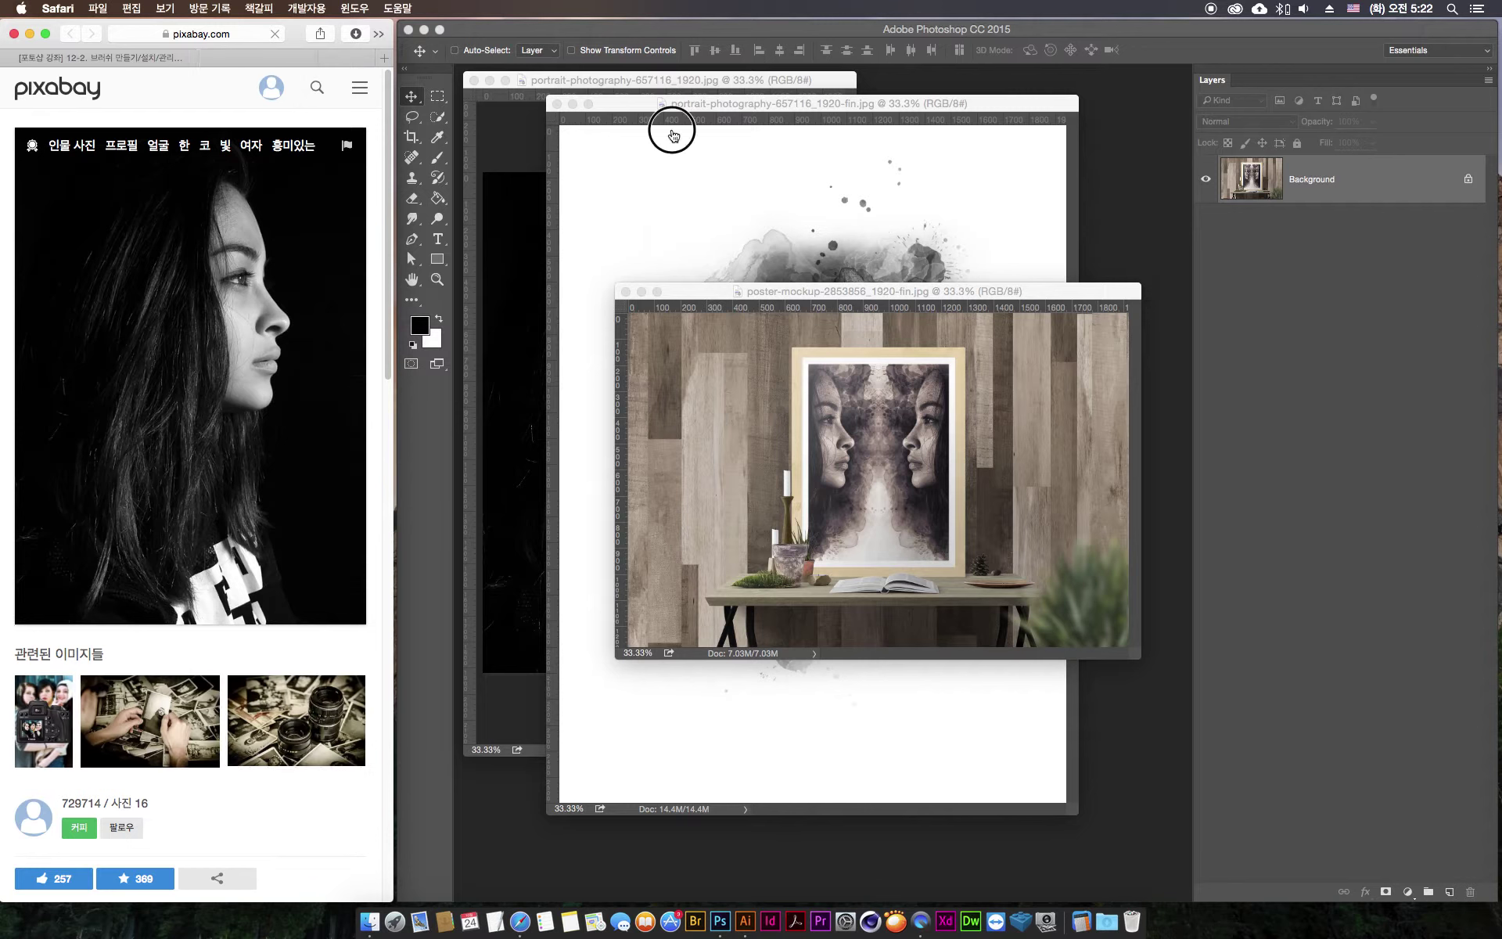
{"action": "left_click_drag", "start_coordinate": [281, 57], "coordinate": [898, 166]}
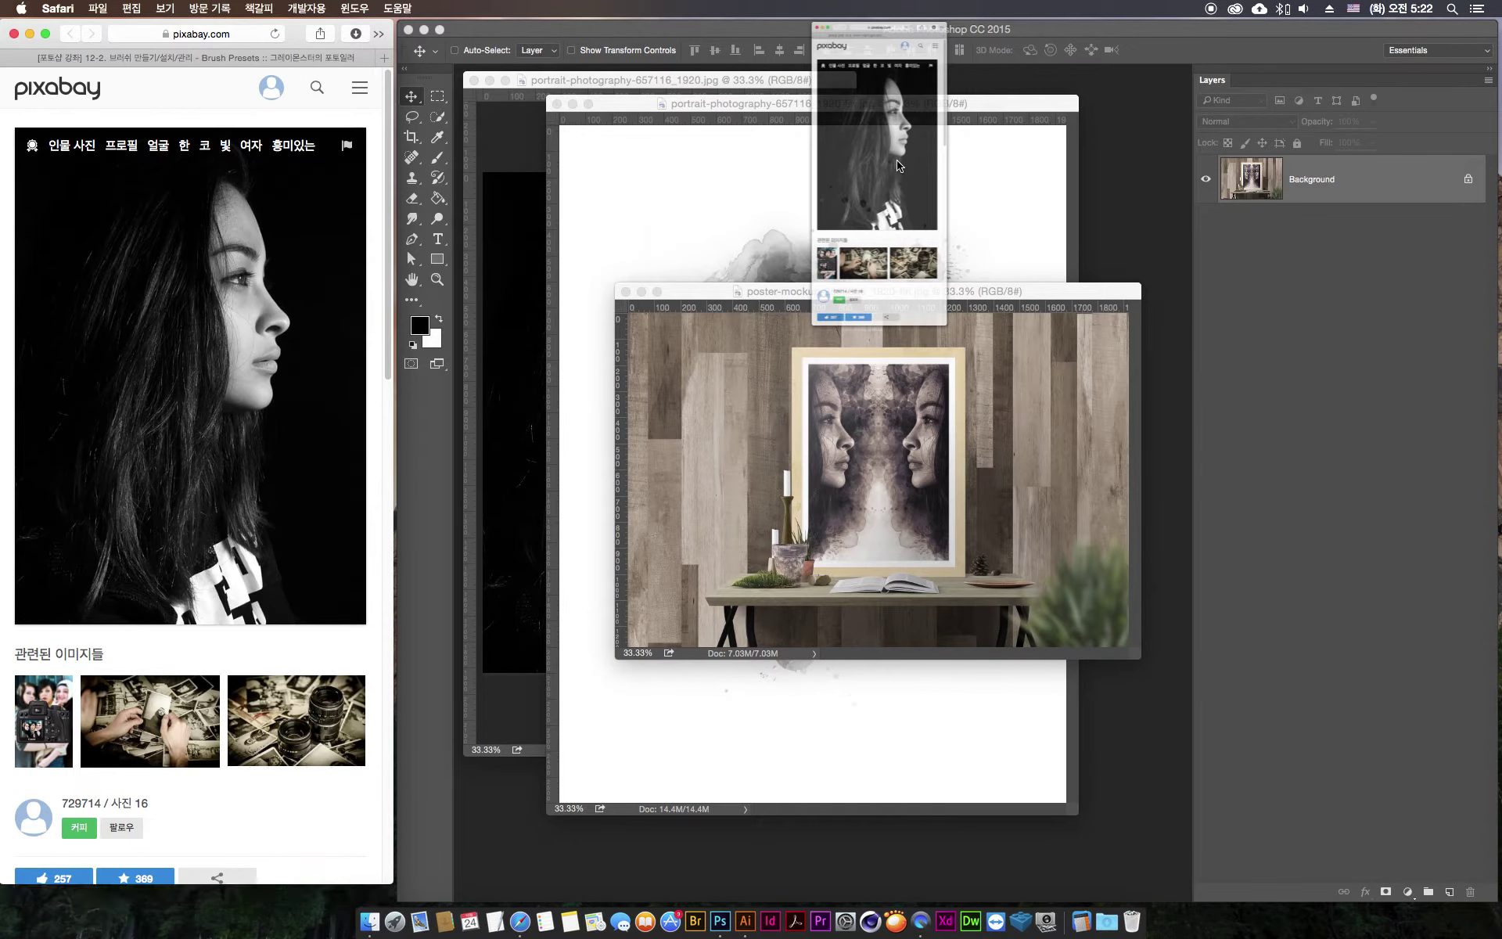
{"action": "left_click_drag", "start_coordinate": [898, 166], "coordinate": [900, 167]}
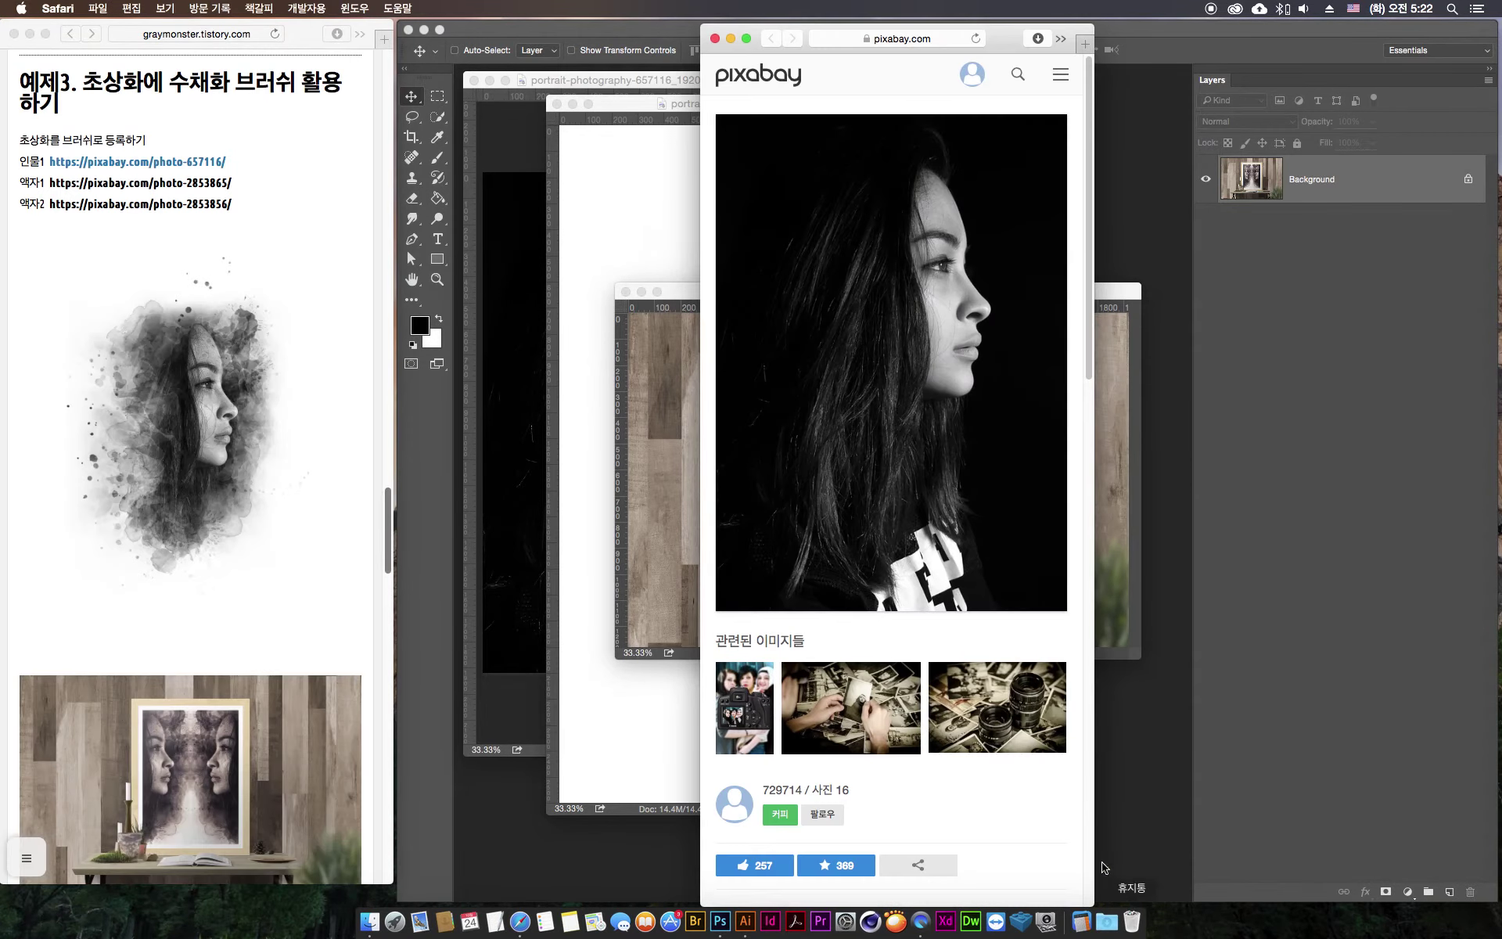
{"action": "left_click_drag", "start_coordinate": [1090, 900], "coordinate": [1391, 839]}
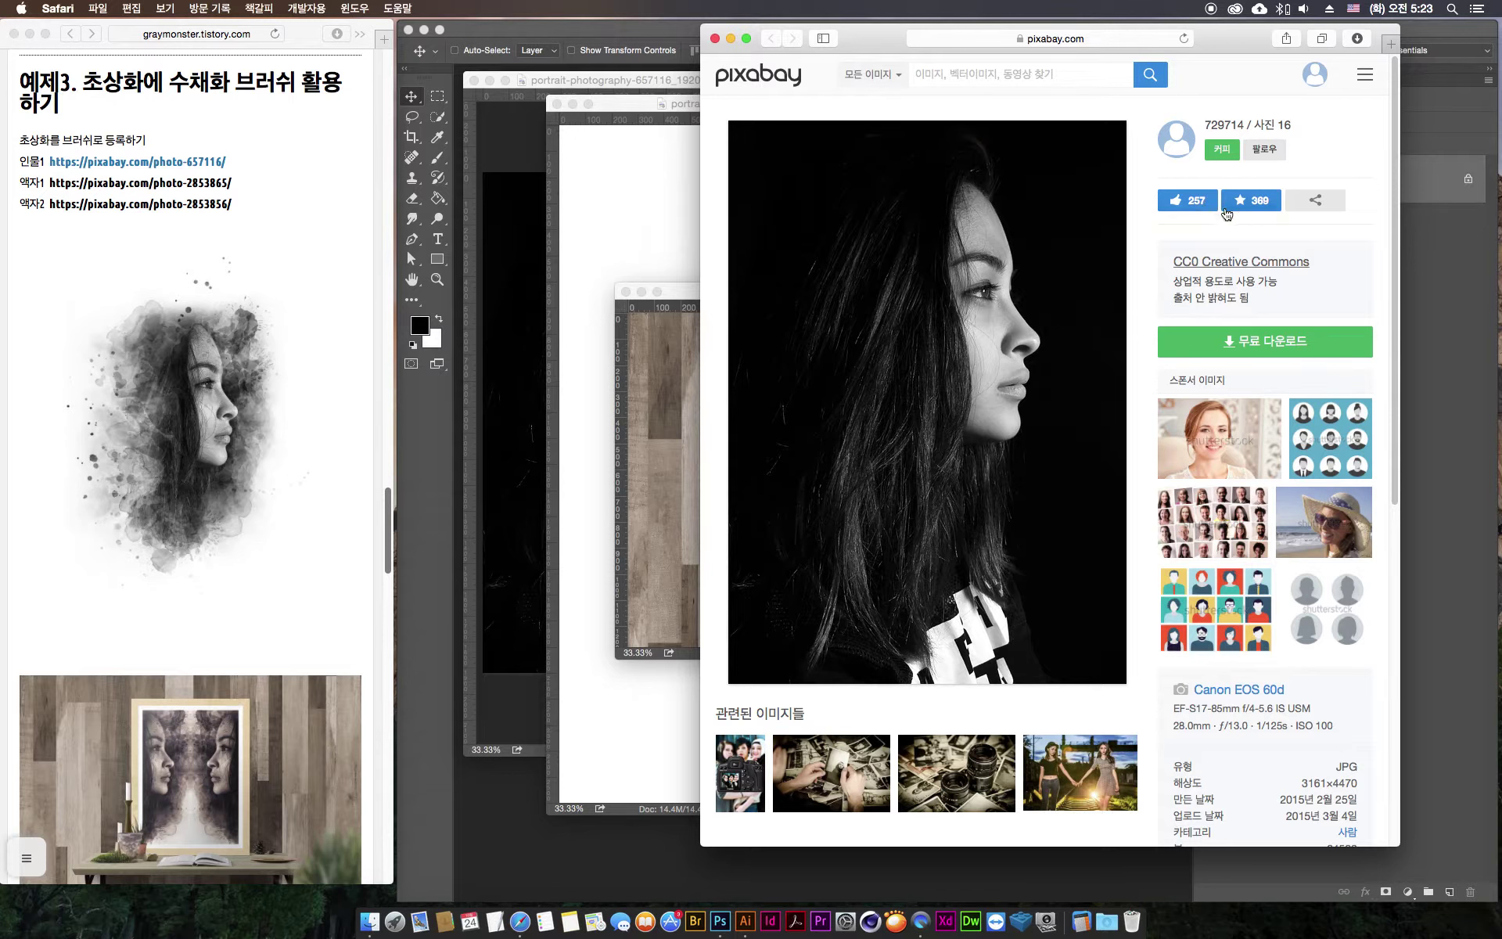
{"action": "left_click", "coordinate": [714, 39]}
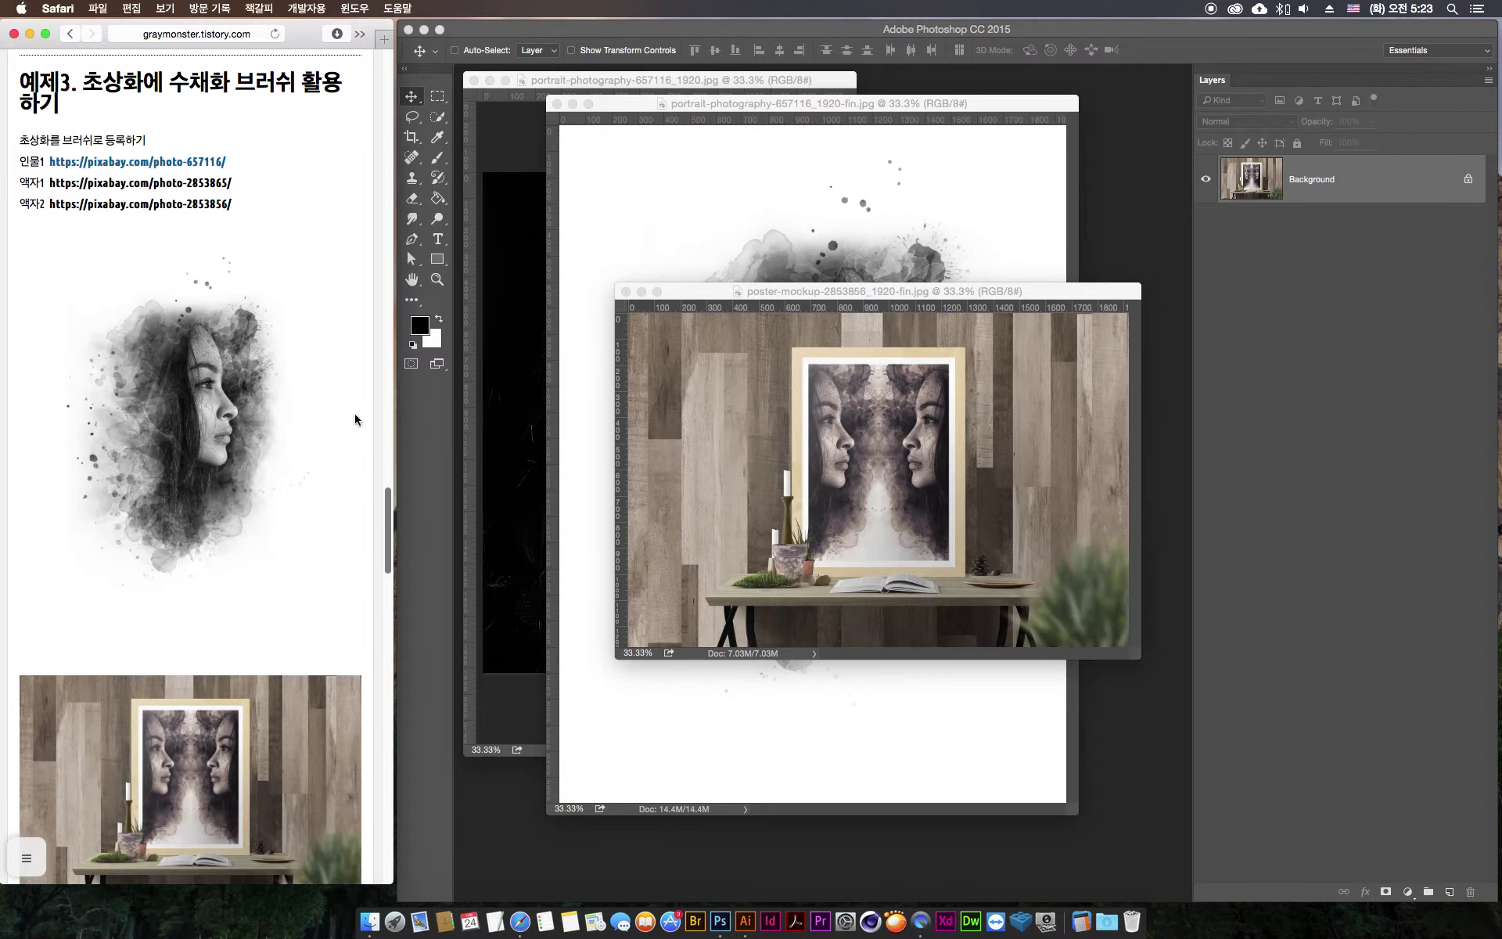
- Scroll the tutorial to the Example 3 watercolour-portrait section, then maximise the Photoshop workspace
{"action": "left_click_drag", "start_coordinate": [390, 533], "coordinate": [388, 250]}
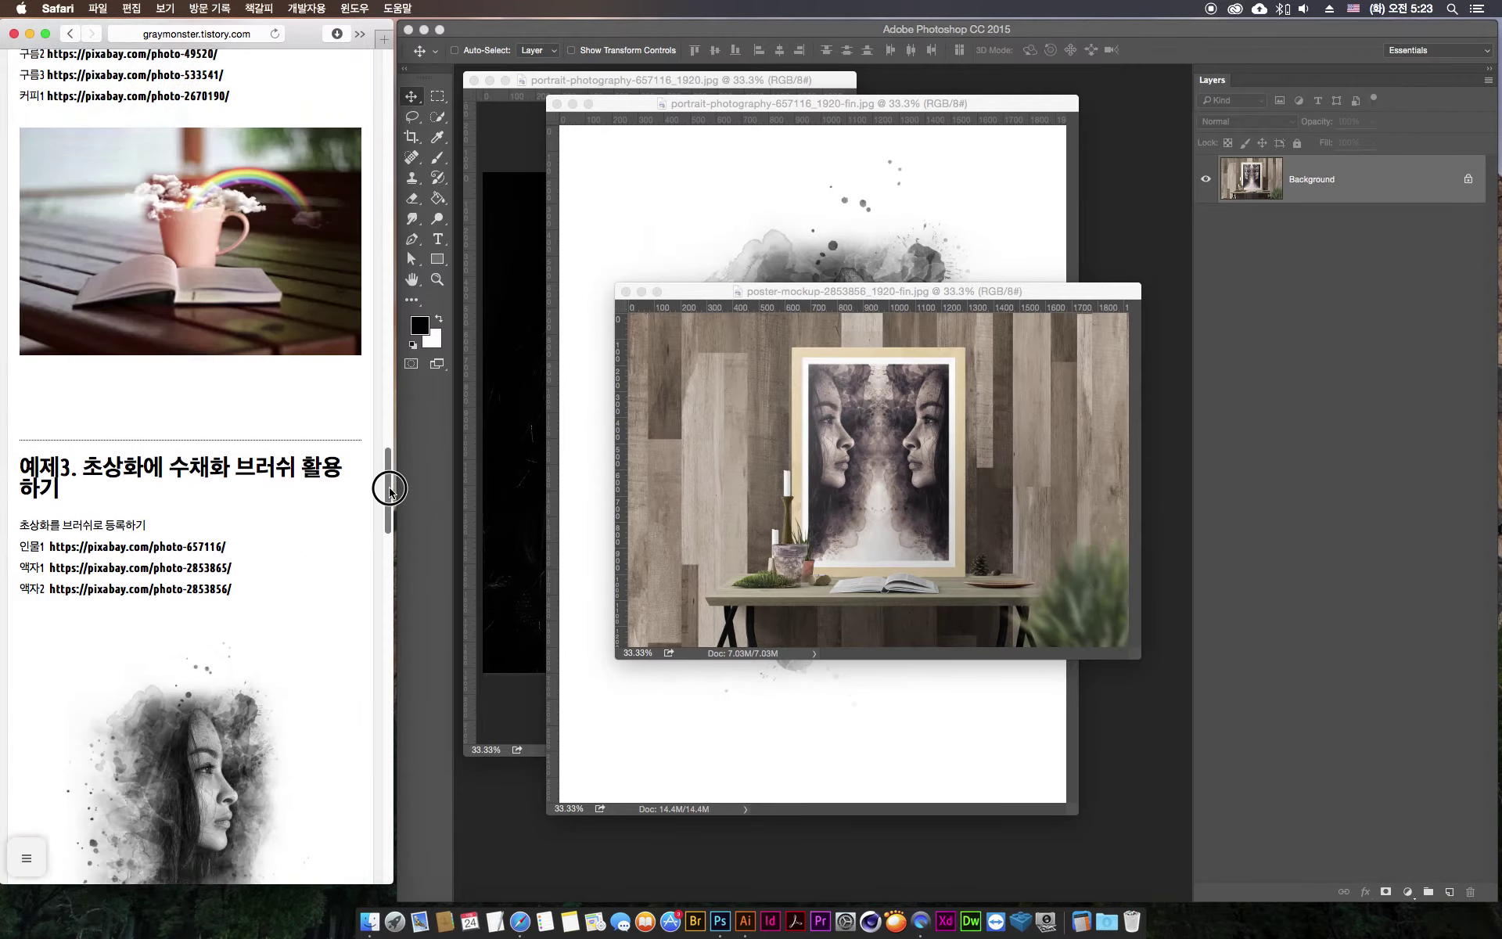
{"action": "scroll", "coordinate": [71, 335], "scroll_direction": "down", "scroll_amount": 15}
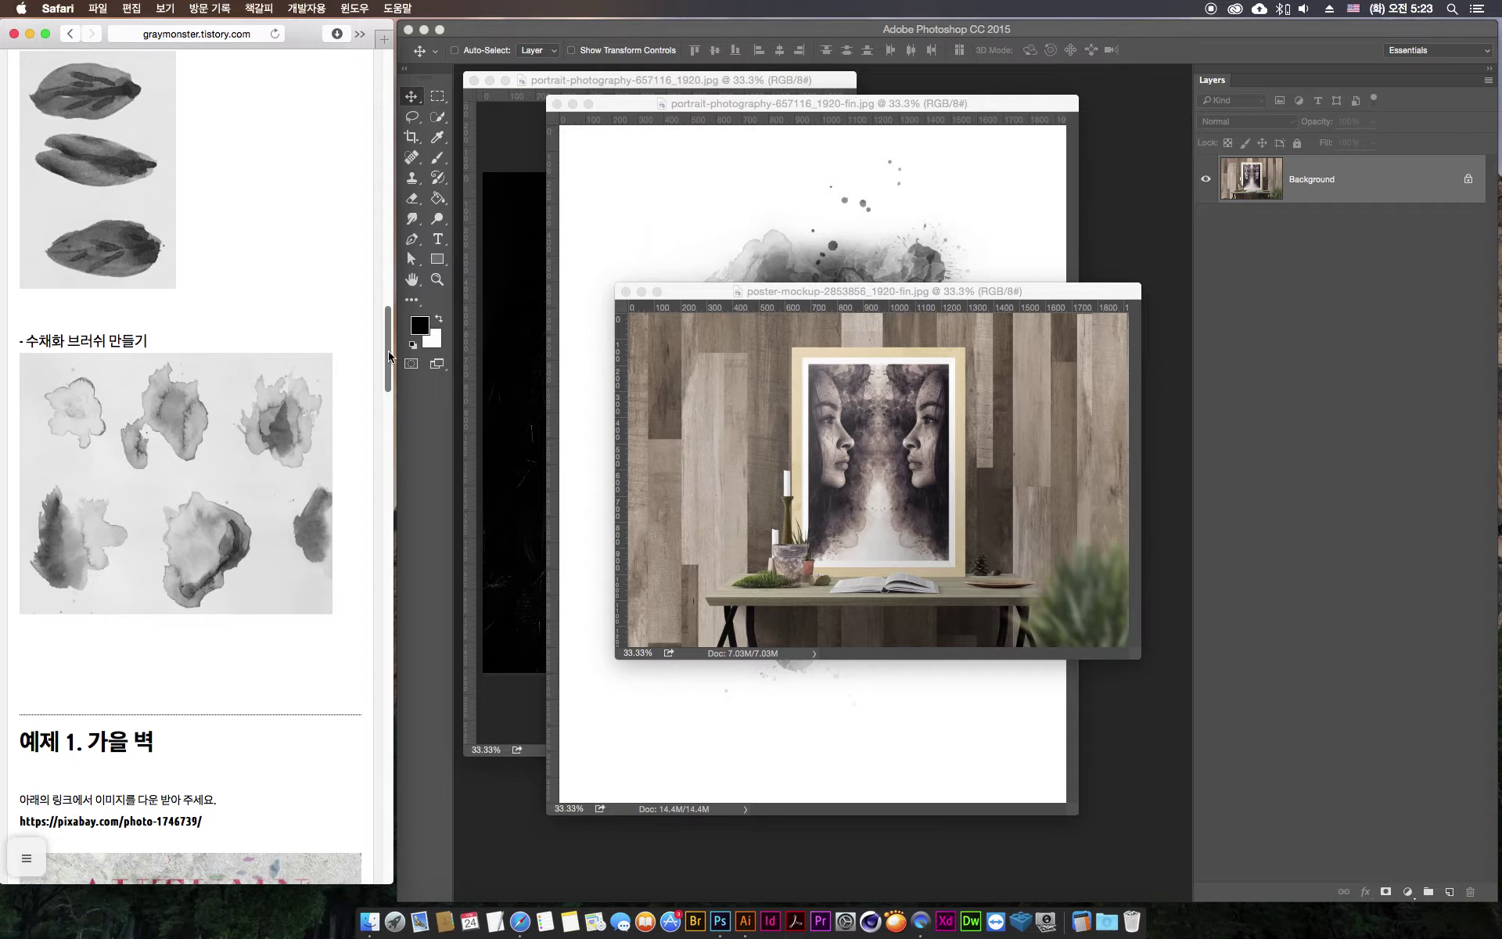
{"action": "mouse_move", "coordinate": [389, 360]}
{"action": "left_mouse_down"}
{"action": "mouse_move", "coordinate": [413, 623]}
{"action": "mouse_move", "coordinate": [406, 549]}
{"action": "left_mouse_up"}
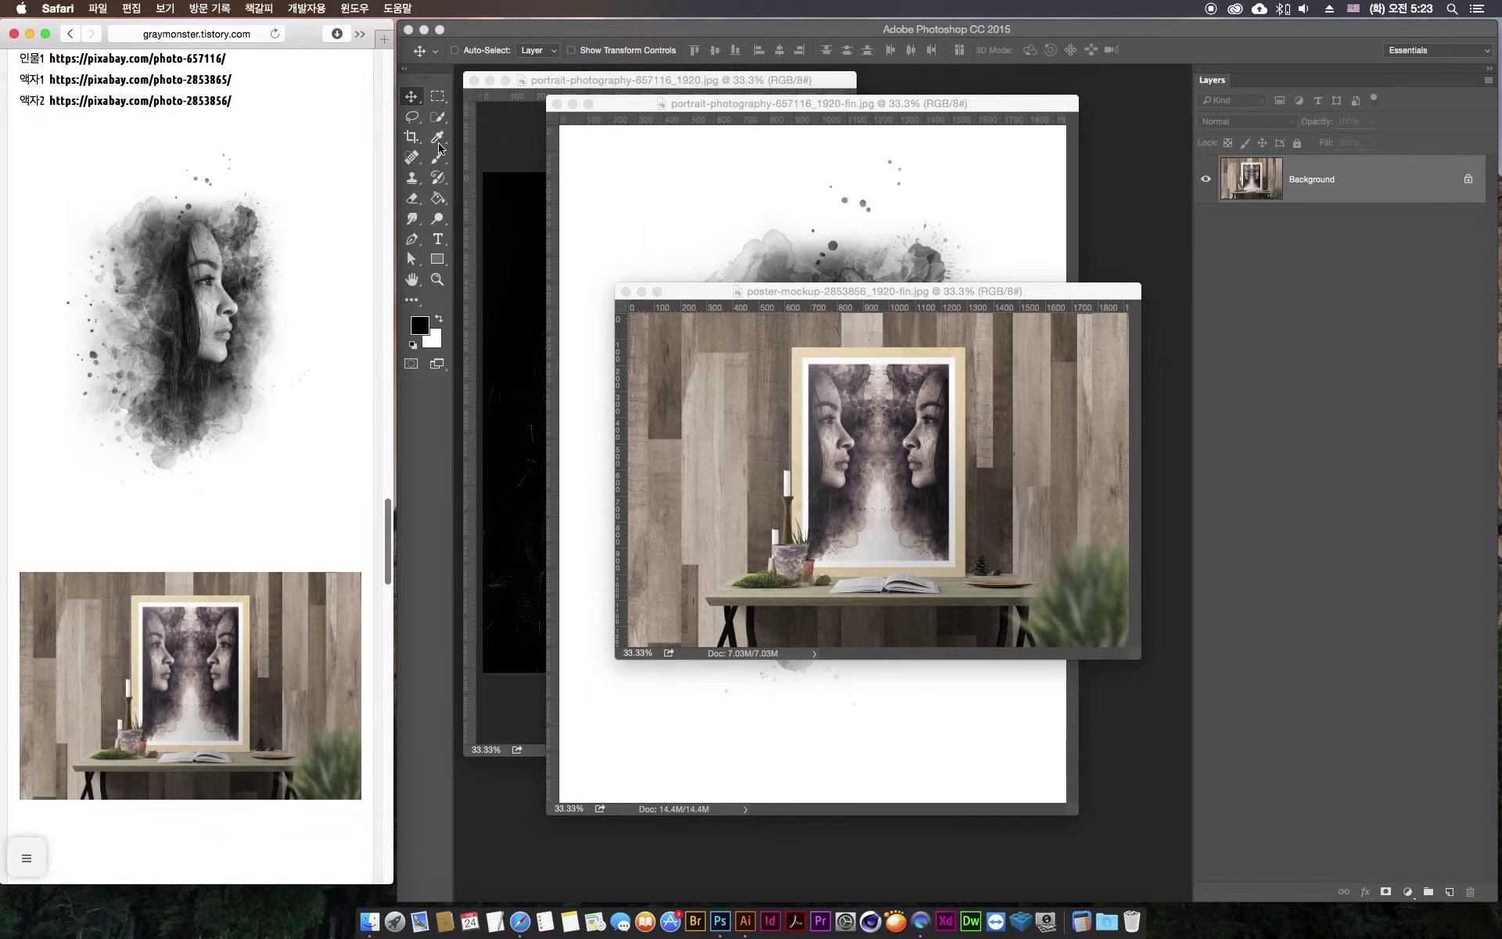
{"action": "left_click", "coordinate": [1164, 36]}
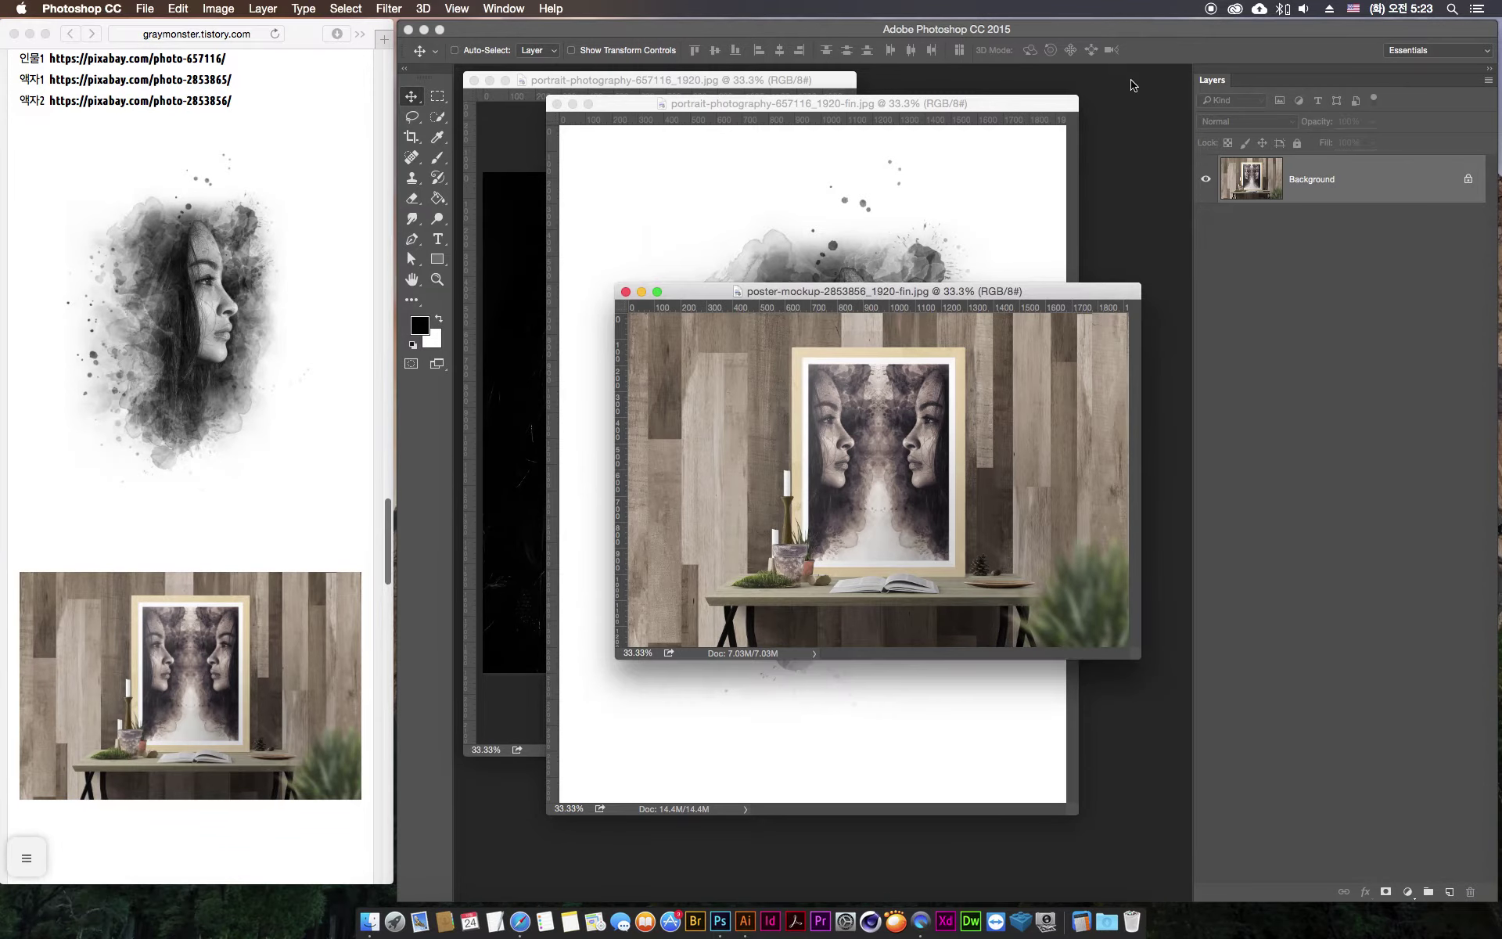
{"action": "double_click", "coordinate": [1206, 29]}
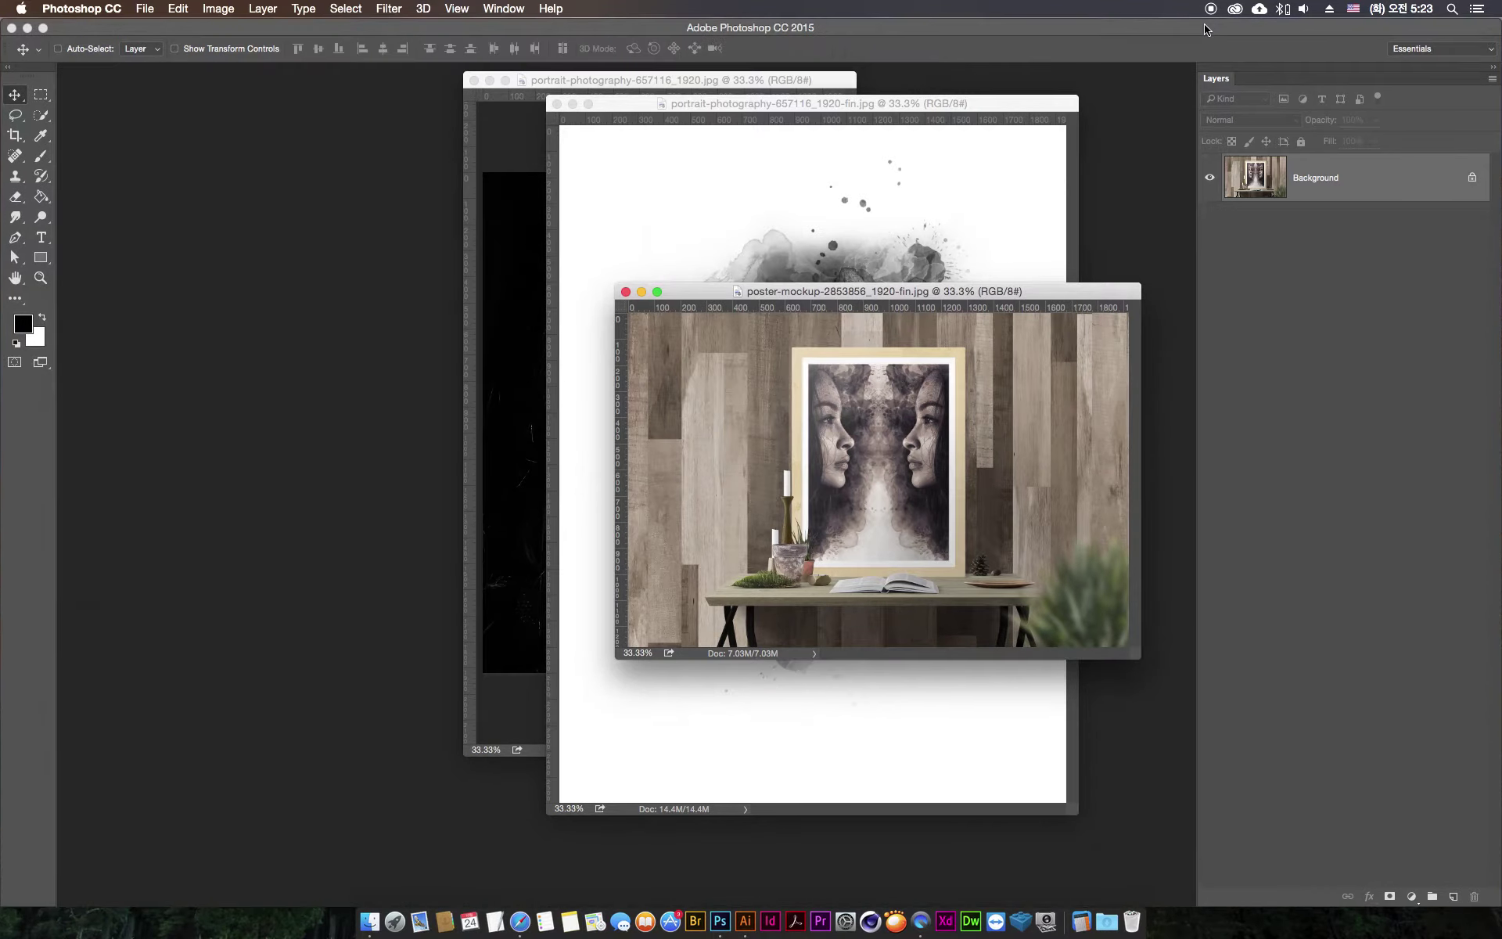
- Move the original photo right and shrink the finished portrait into a small zoomed-out window
{"action": "mouse_move", "coordinate": [677, 82]}
{"action": "left_mouse_down"}
{"action": "mouse_move", "coordinate": [888, 133]}
{"action": "mouse_move", "coordinate": [430, 85]}
{"action": "left_mouse_up"}
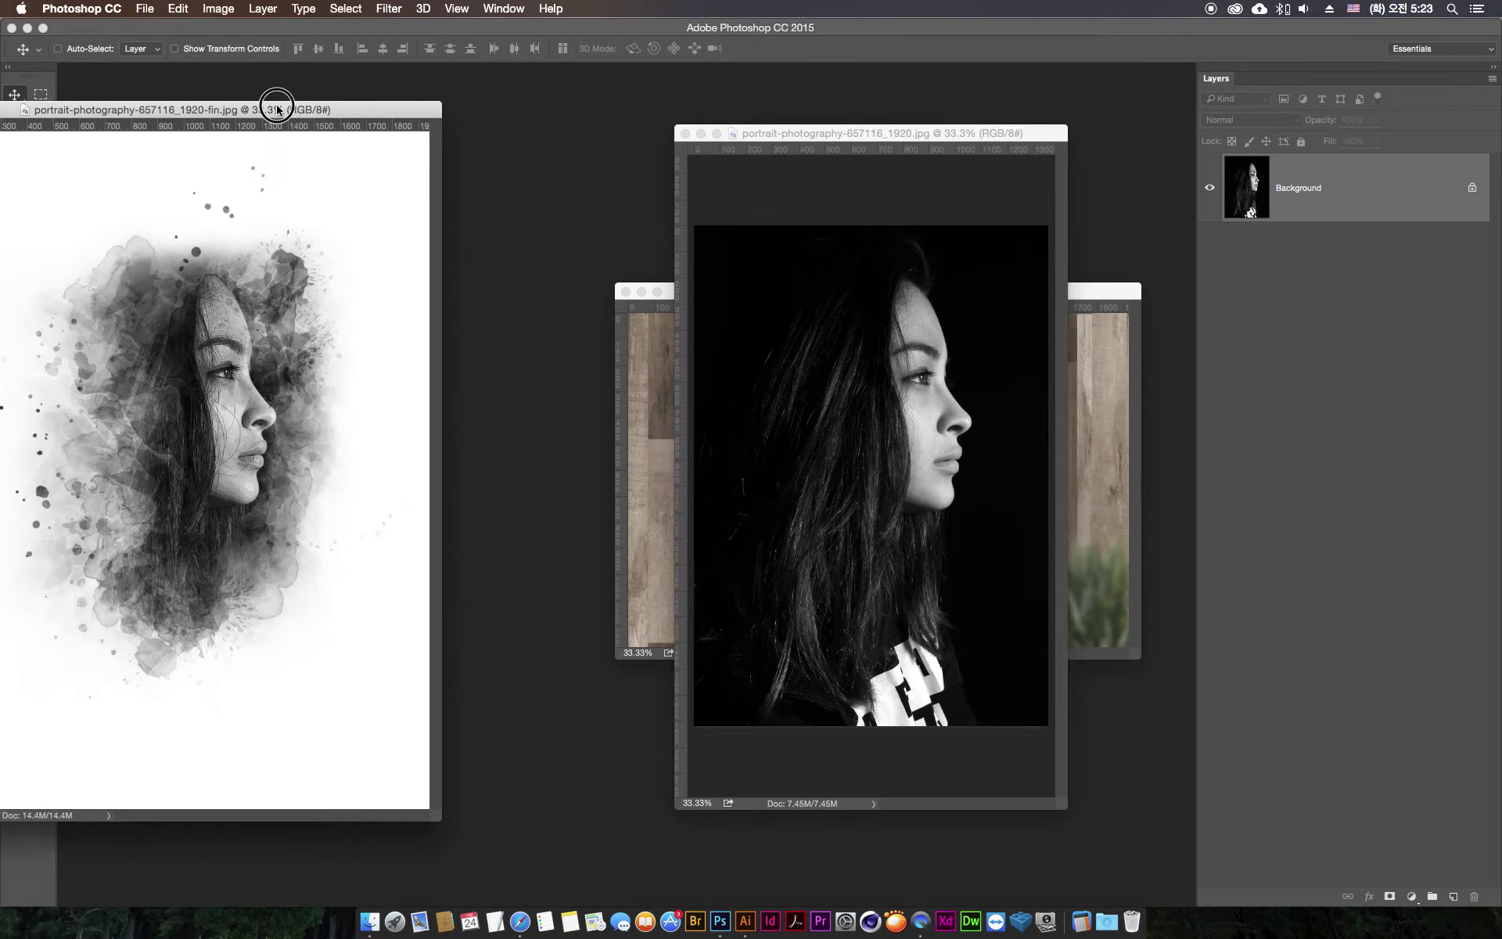
{"action": "key", "text": "super+minus"}
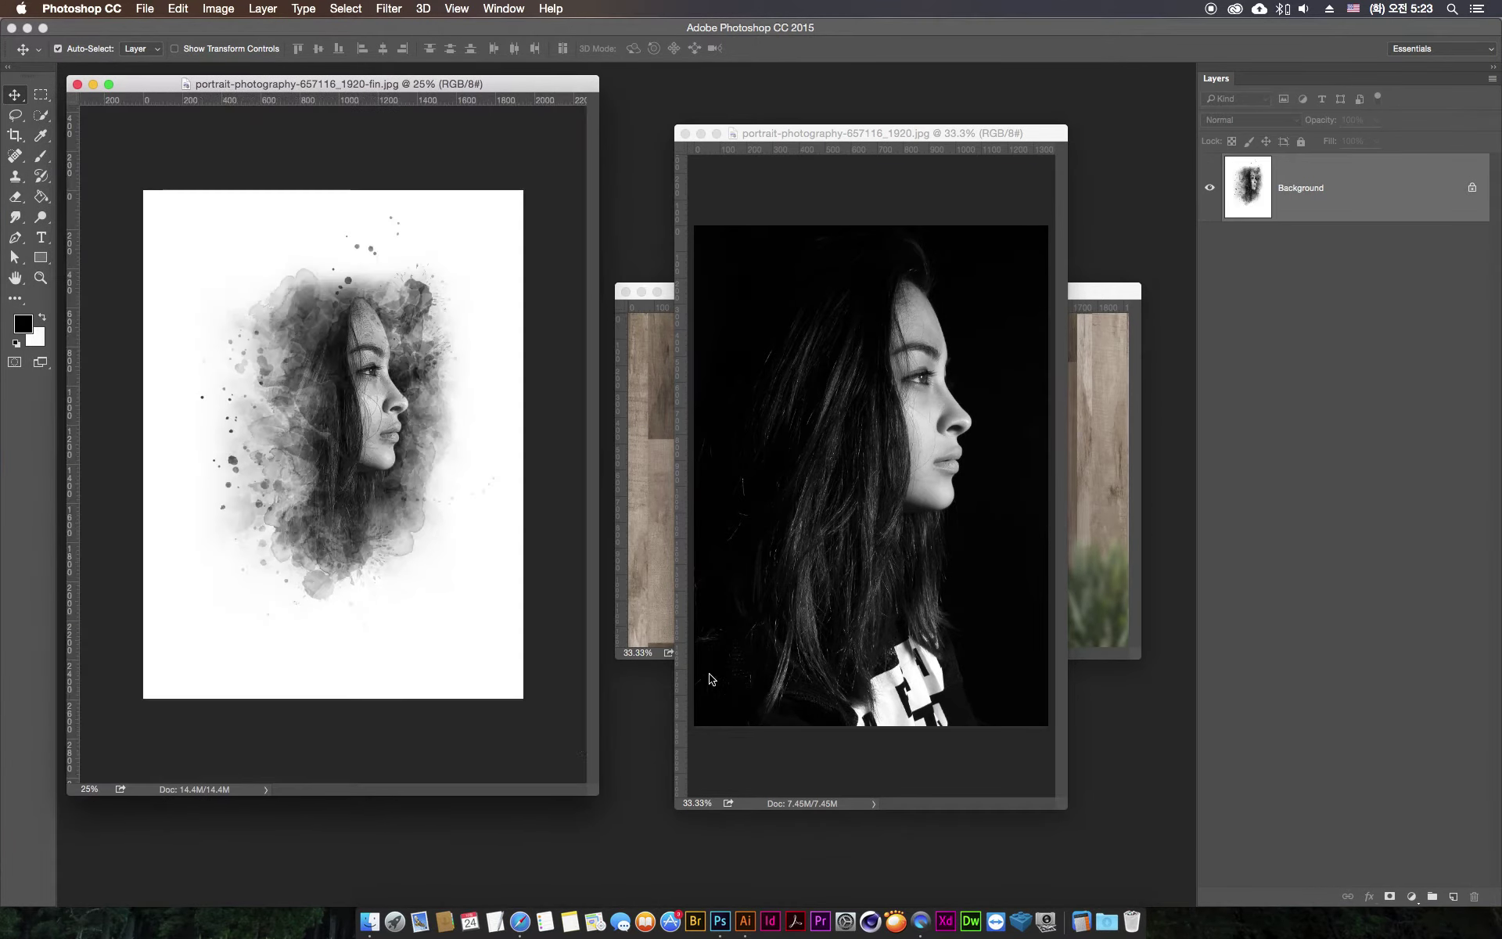
{"action": "key", "text": "super+minus"}
{"action": "mouse_move", "coordinate": [591, 782]}
{"action": "left_mouse_down"}
{"action": "mouse_move", "coordinate": [457, 553]}
{"action": "mouse_move", "coordinate": [372, 494]}
{"action": "left_mouse_up"}
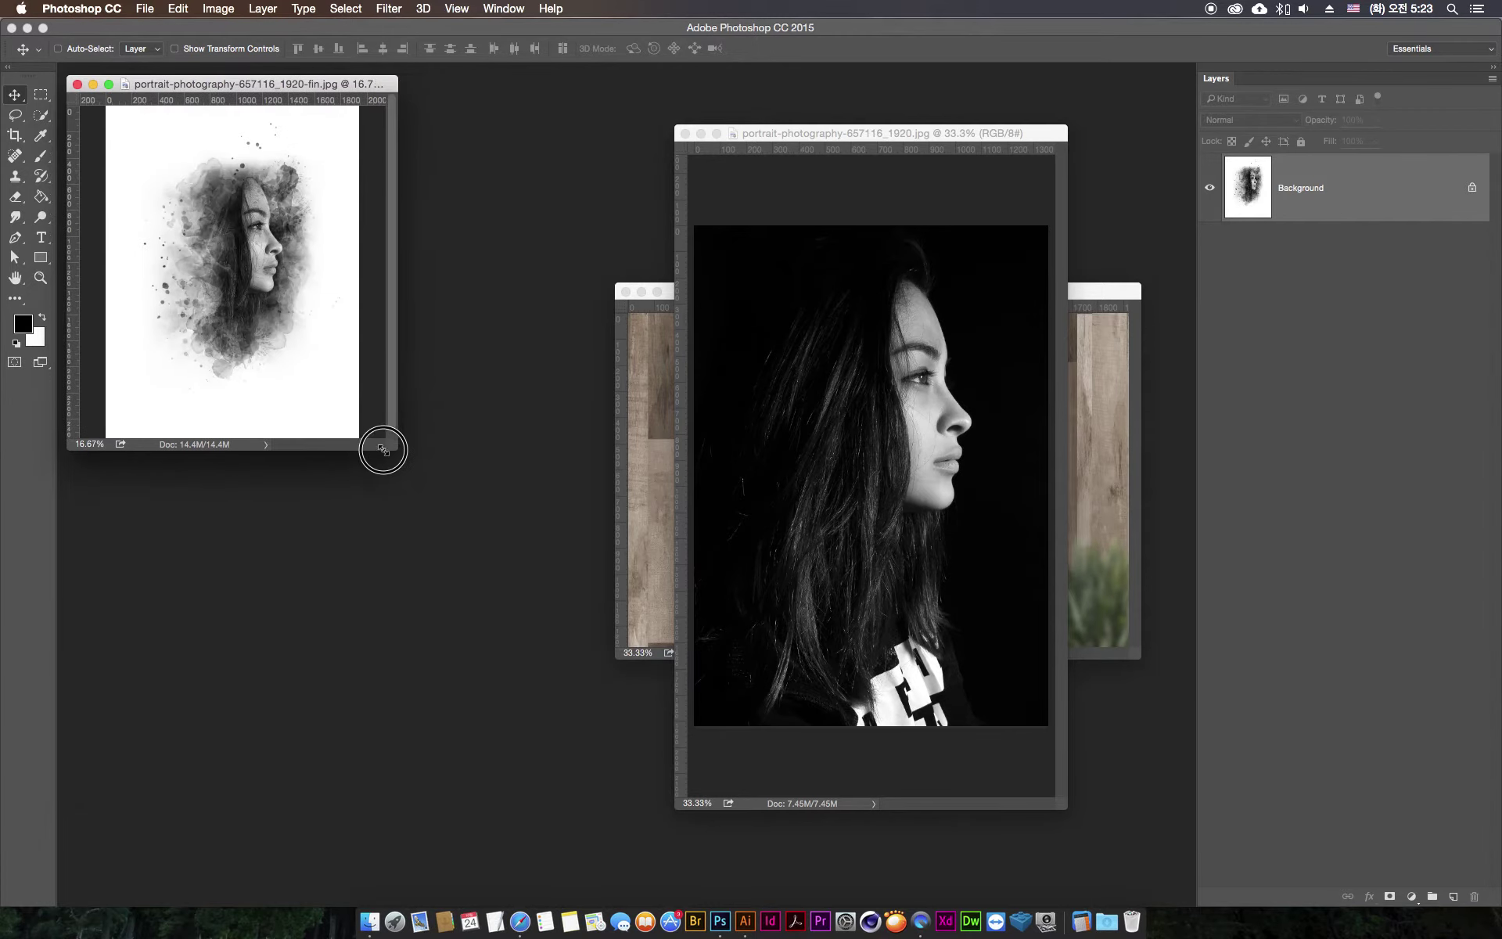
- Zoom out the mockup below the portrait, and enlarge the original photo's window on the right
{"action": "mouse_move", "coordinate": [1100, 304]}
{"action": "left_mouse_down"}
{"action": "mouse_move", "coordinate": [496, 527]}
{"action": "mouse_move", "coordinate": [565, 443]}
{"action": "left_mouse_up"}
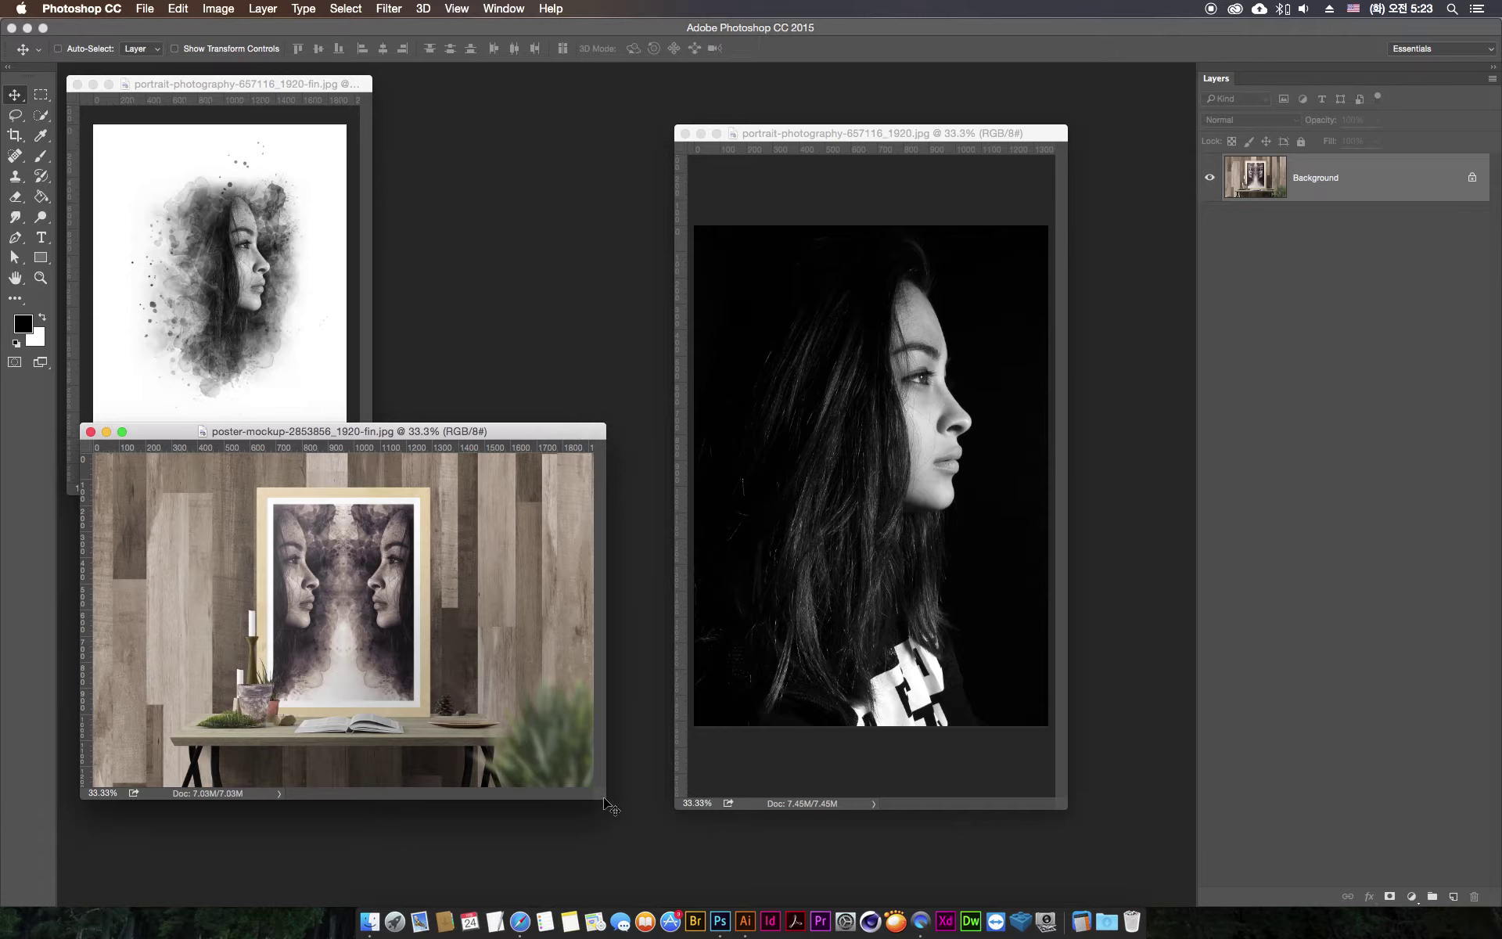
{"action": "key", "text": "super+minus"}
{"action": "mouse_move", "coordinate": [598, 790]}
{"action": "left_mouse_down"}
{"action": "mouse_move", "coordinate": [464, 738]}
{"action": "mouse_move", "coordinate": [472, 759]}
{"action": "left_mouse_up"}
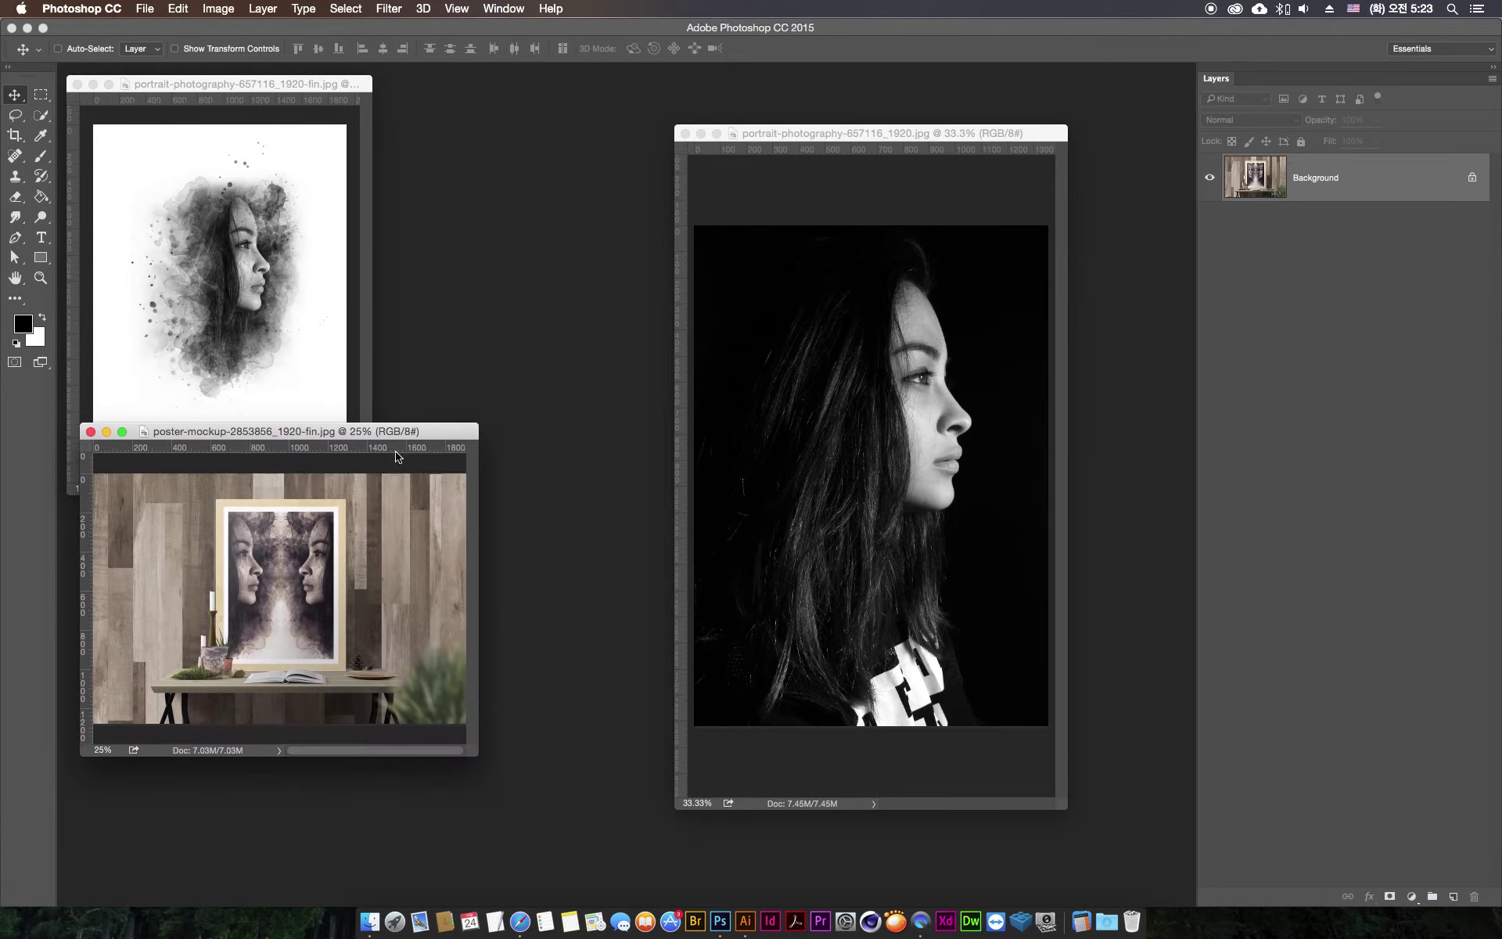
{"action": "left_click_drag", "start_coordinate": [402, 431], "coordinate": [402, 515]}
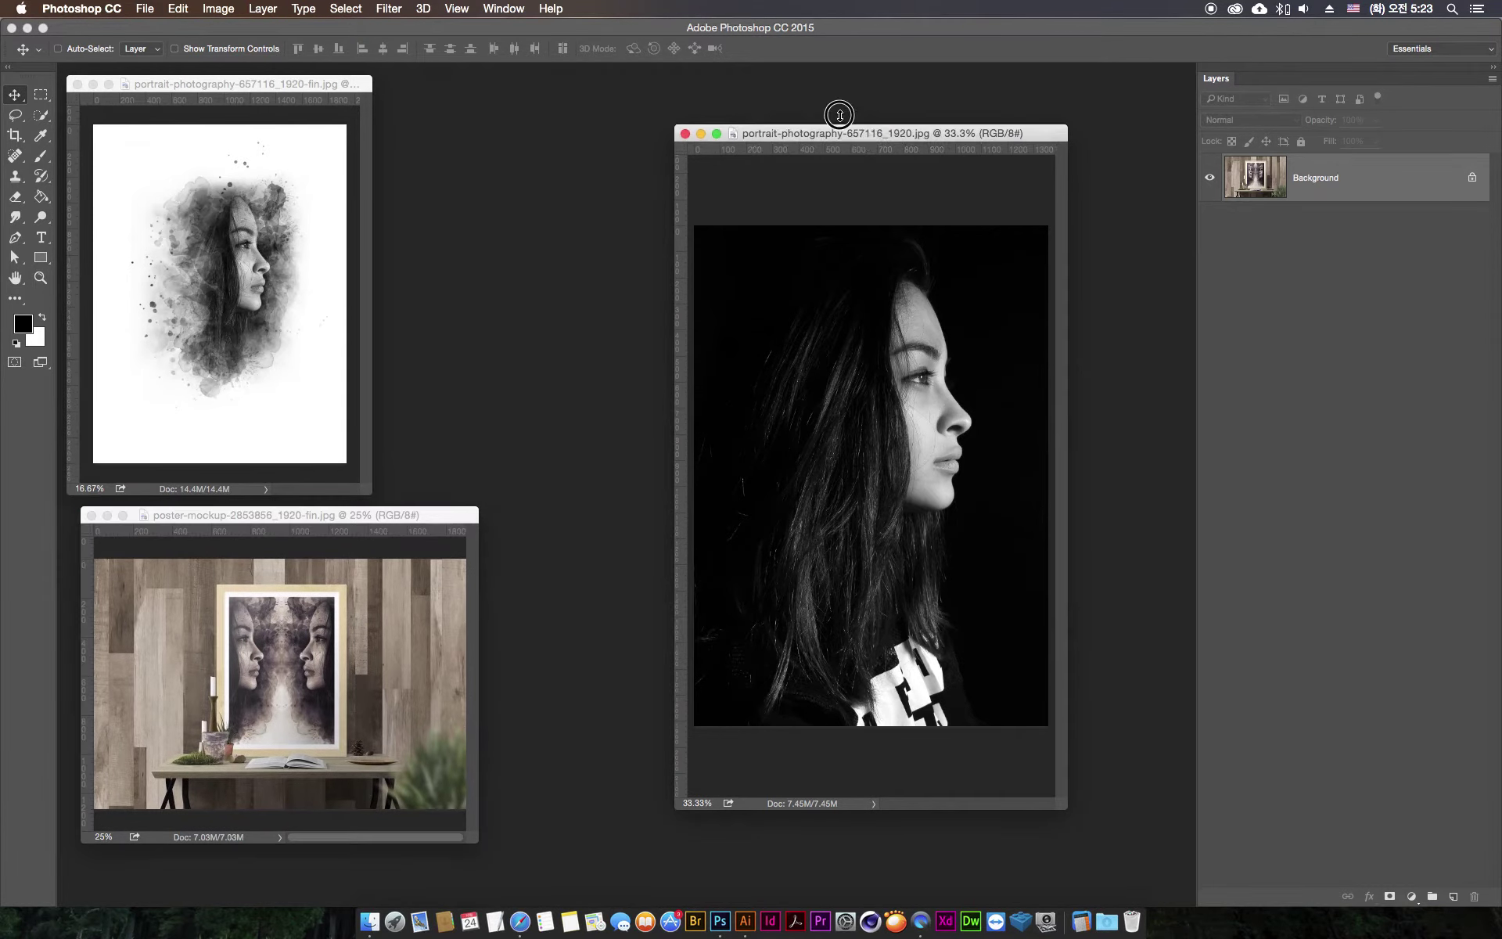
{"action": "left_click_drag", "start_coordinate": [835, 132], "coordinate": [738, 90]}
{"action": "left_click_drag", "start_coordinate": [1000, 771], "coordinate": [1150, 838]}
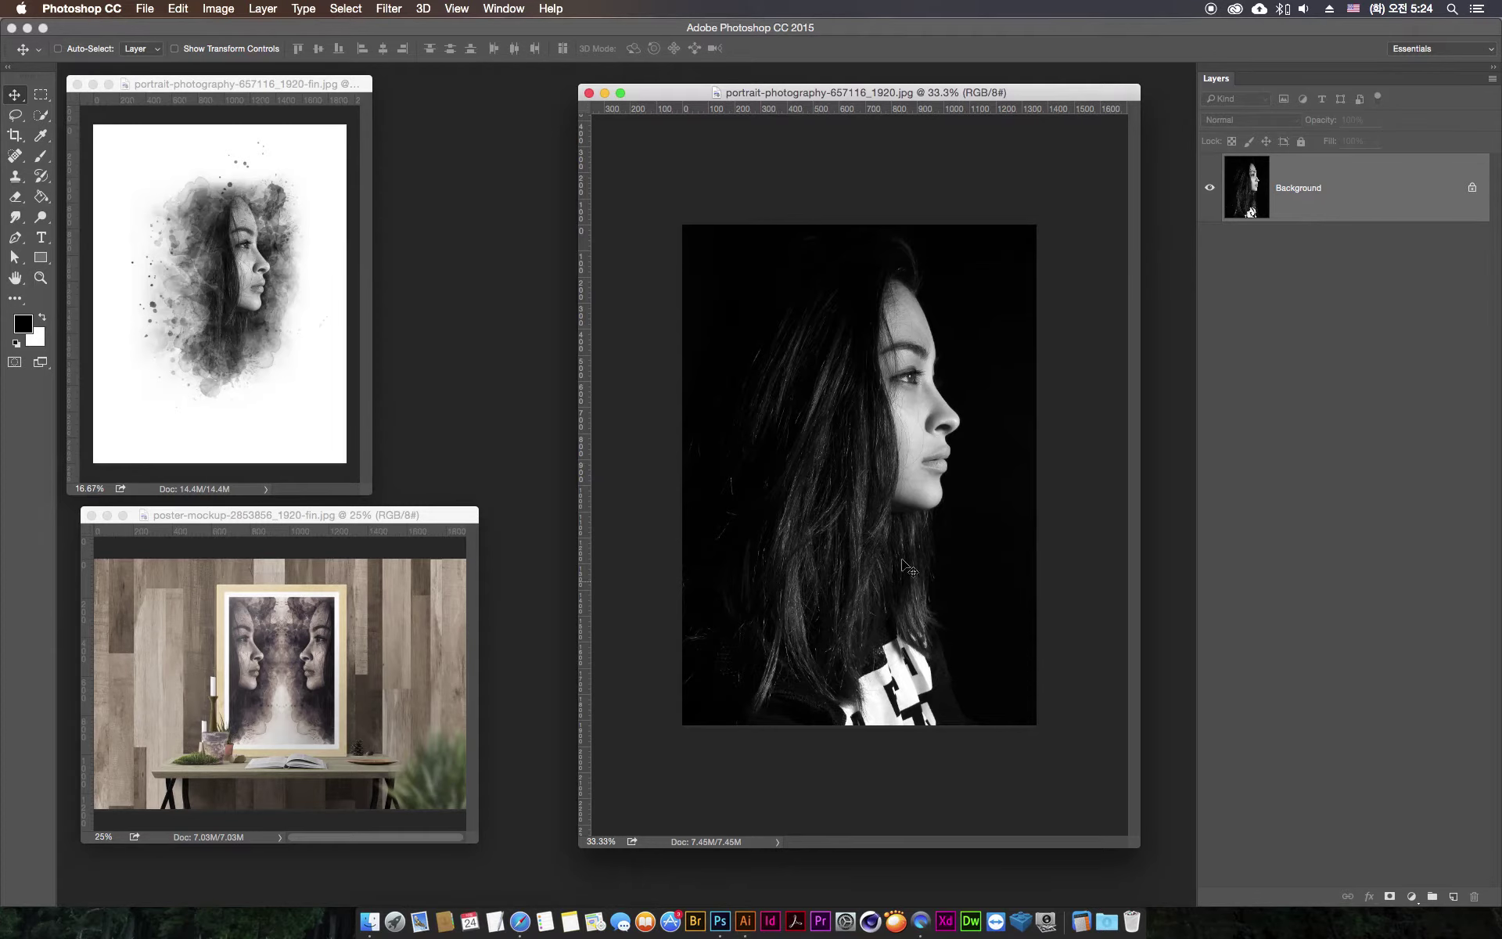
- Unlock the Background photo into Layer 0
{"action": "left_click_drag", "start_coordinate": [855, 93], "coordinate": [826, 83]}
{"action": "left_click_drag", "start_coordinate": [1124, 834], "coordinate": [1182, 899]}
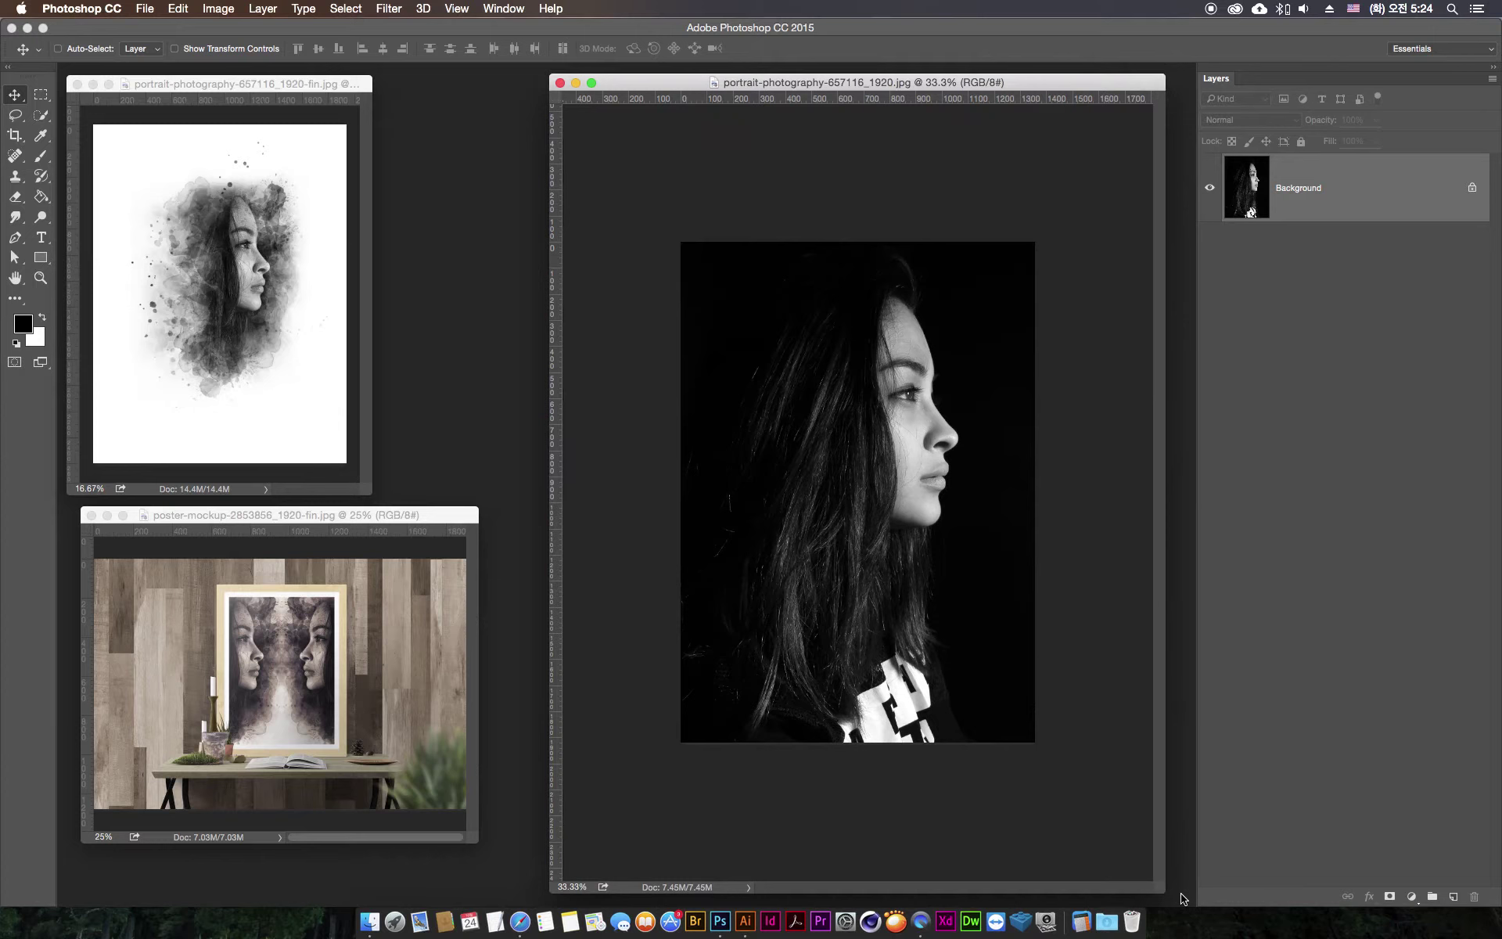
{"action": "left_click", "coordinate": [18, 137]}
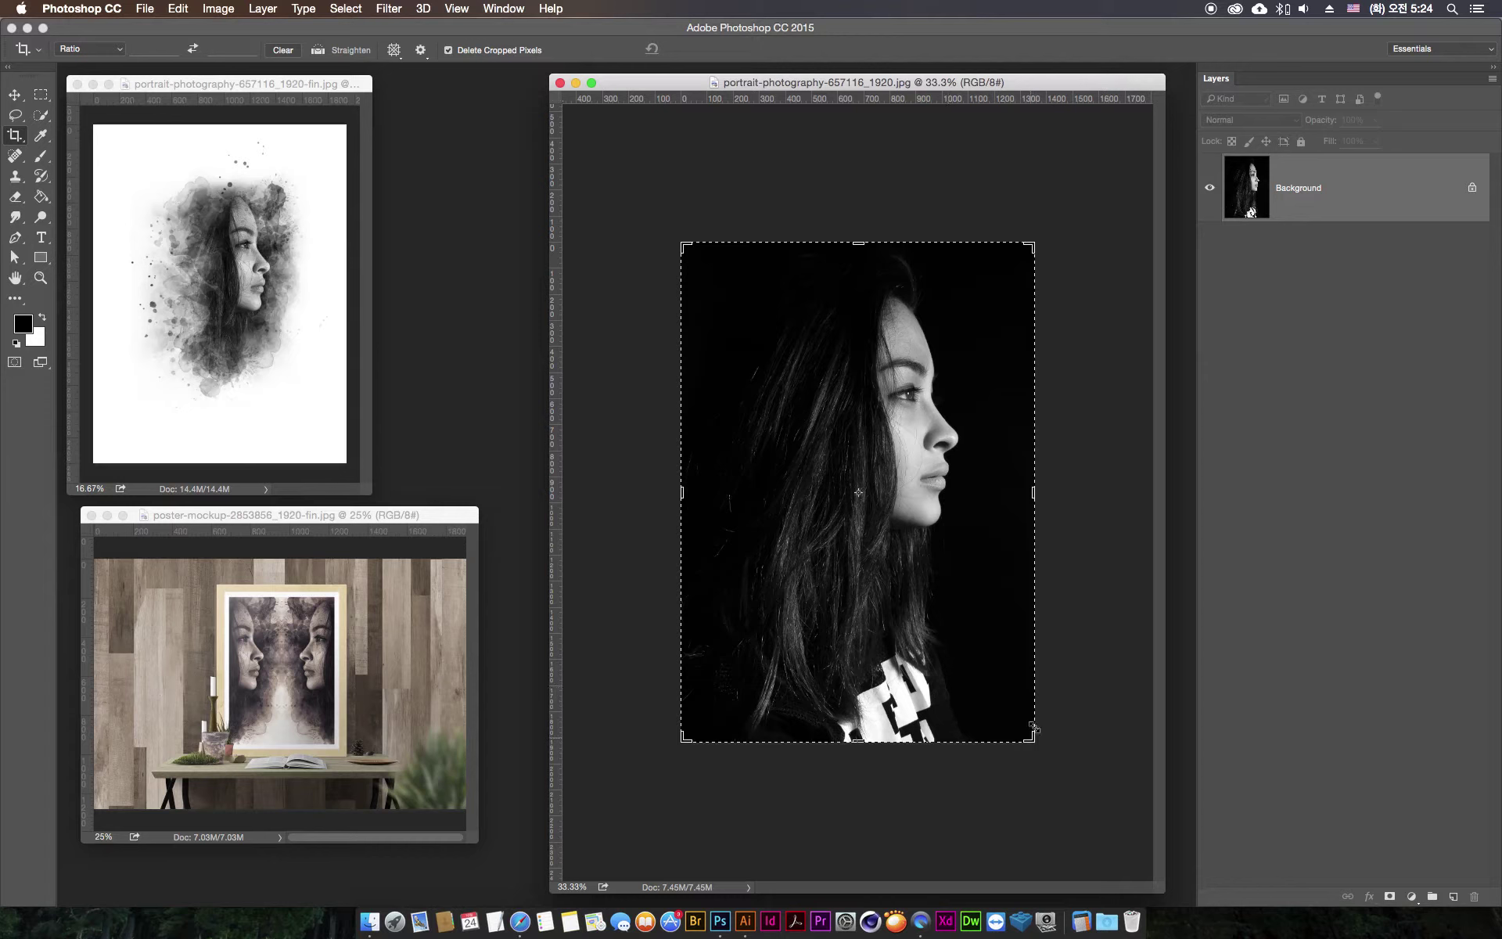
{"action": "left_click", "coordinate": [15, 94]}
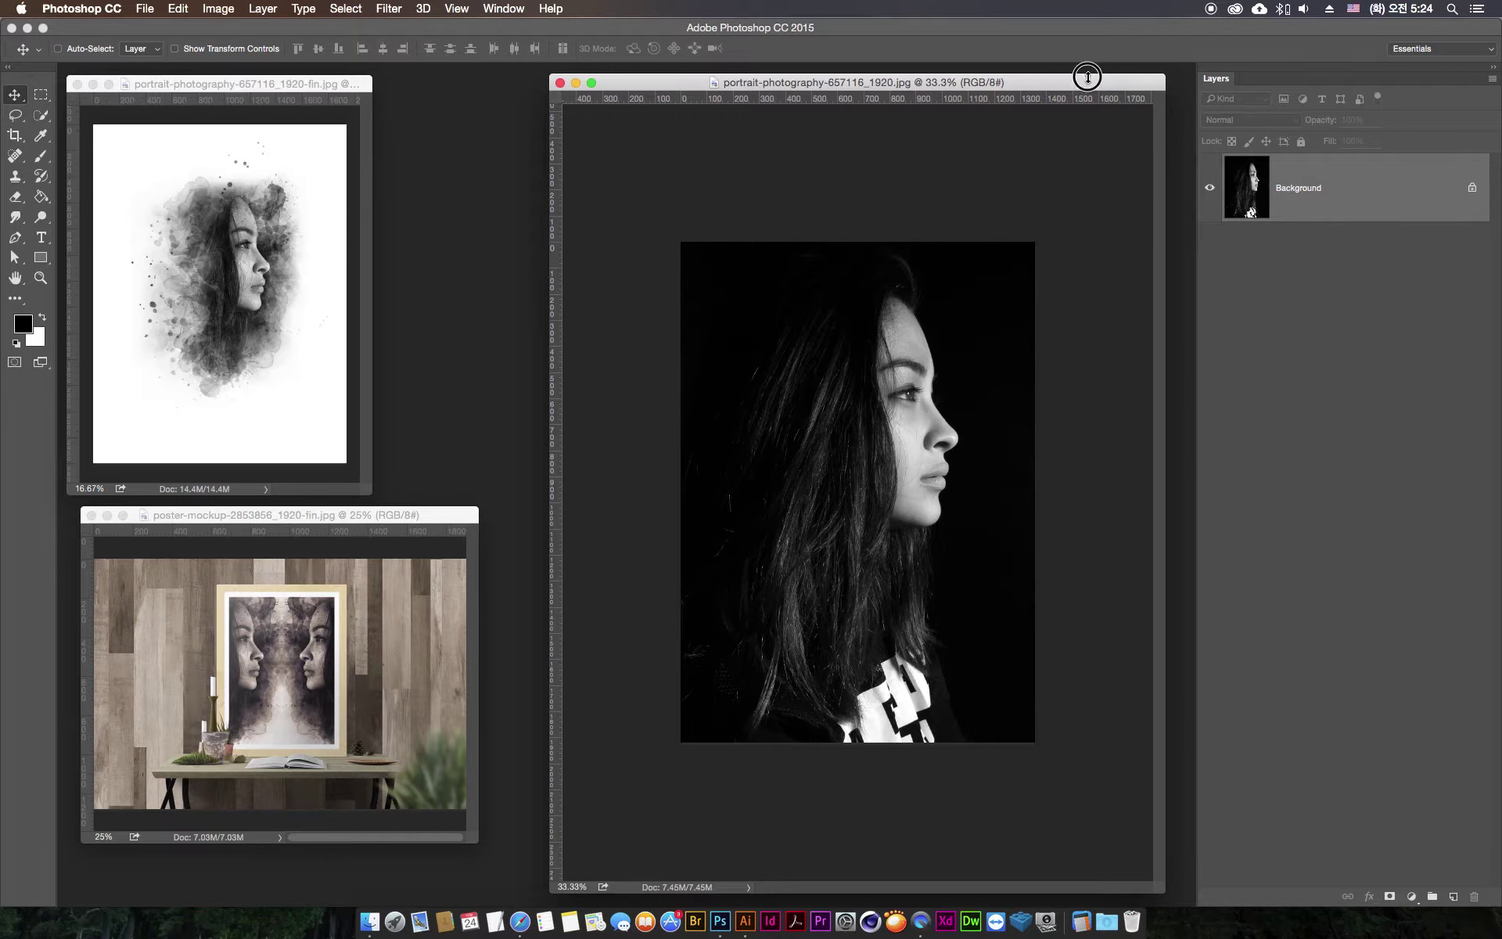
{"action": "double_click", "coordinate": [1430, 205]}
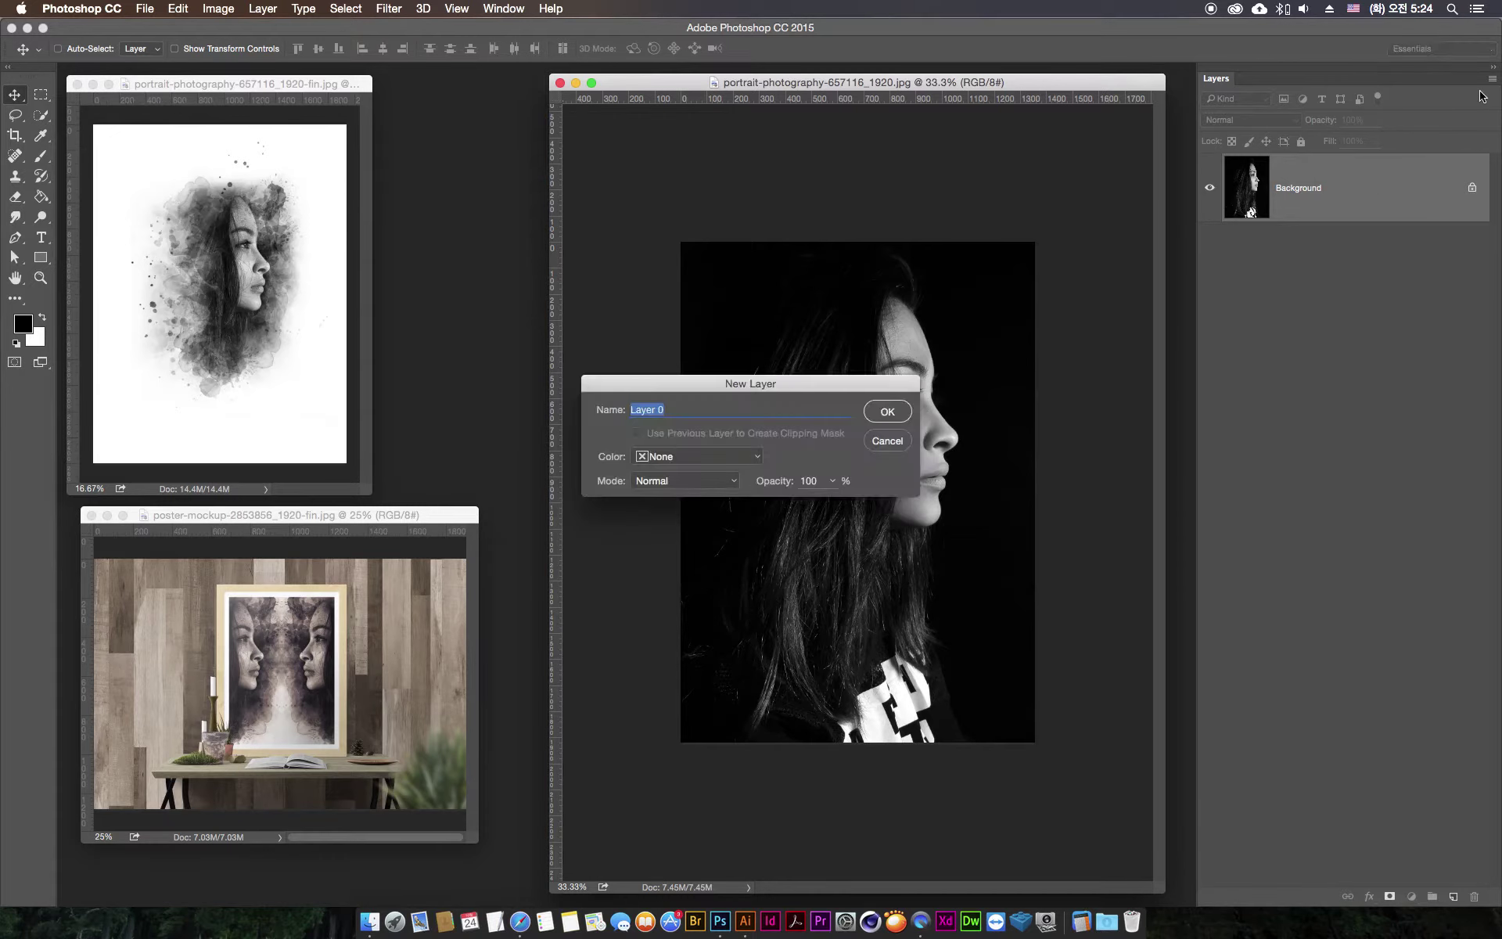
{"action": "left_click", "coordinate": [888, 413]}
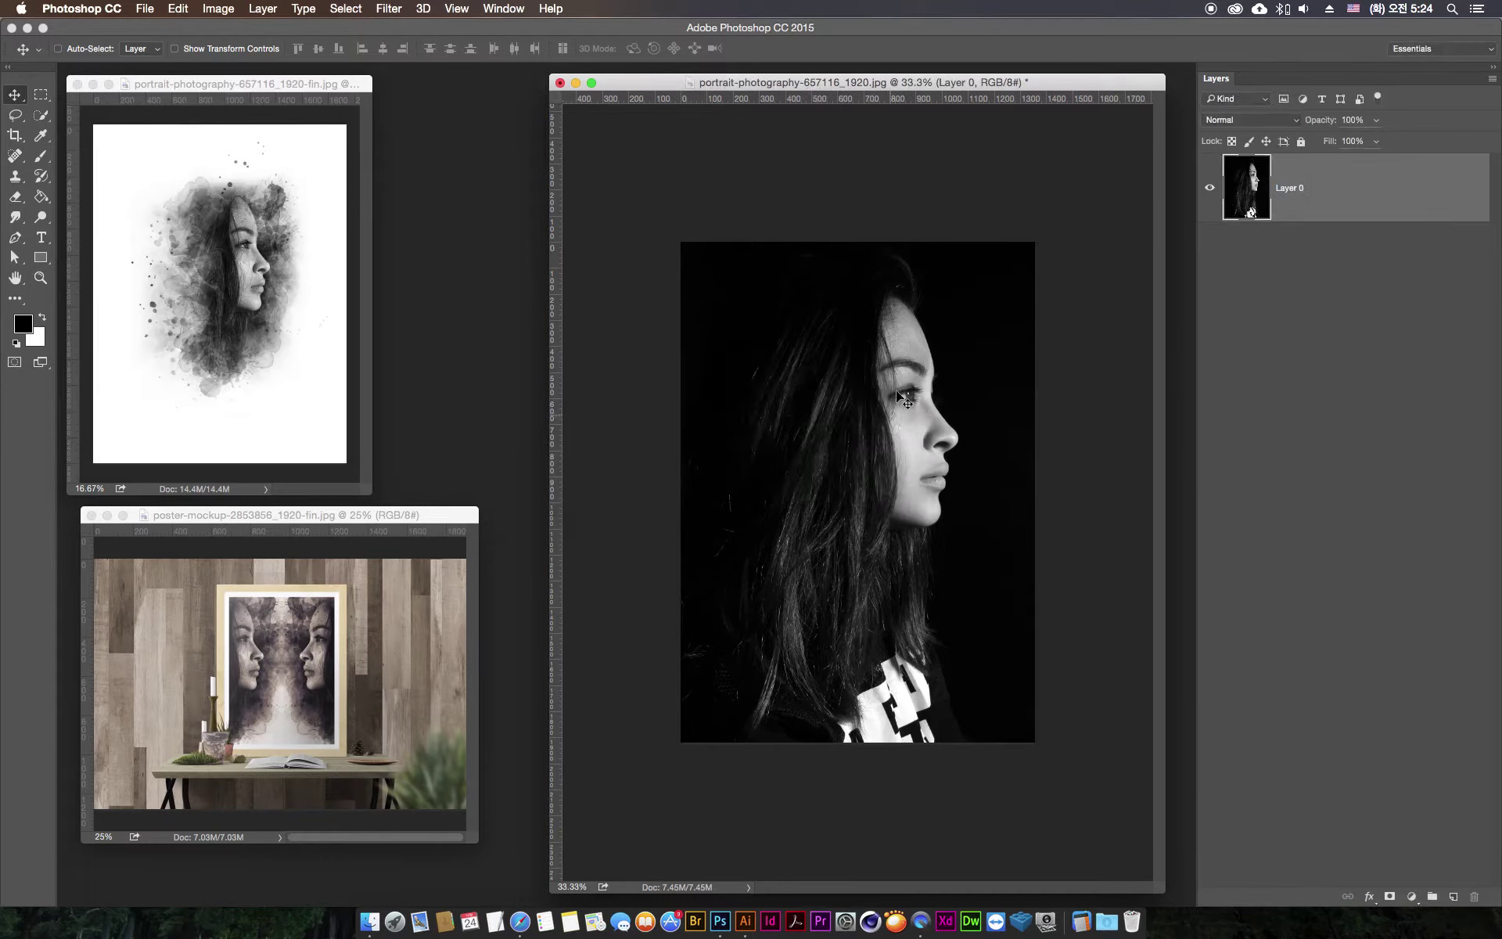
- Crop the canvas outward to about 1955 × 2728 px, leaving transparent margins around the photo
{"action": "left_click", "coordinate": [14, 139]}
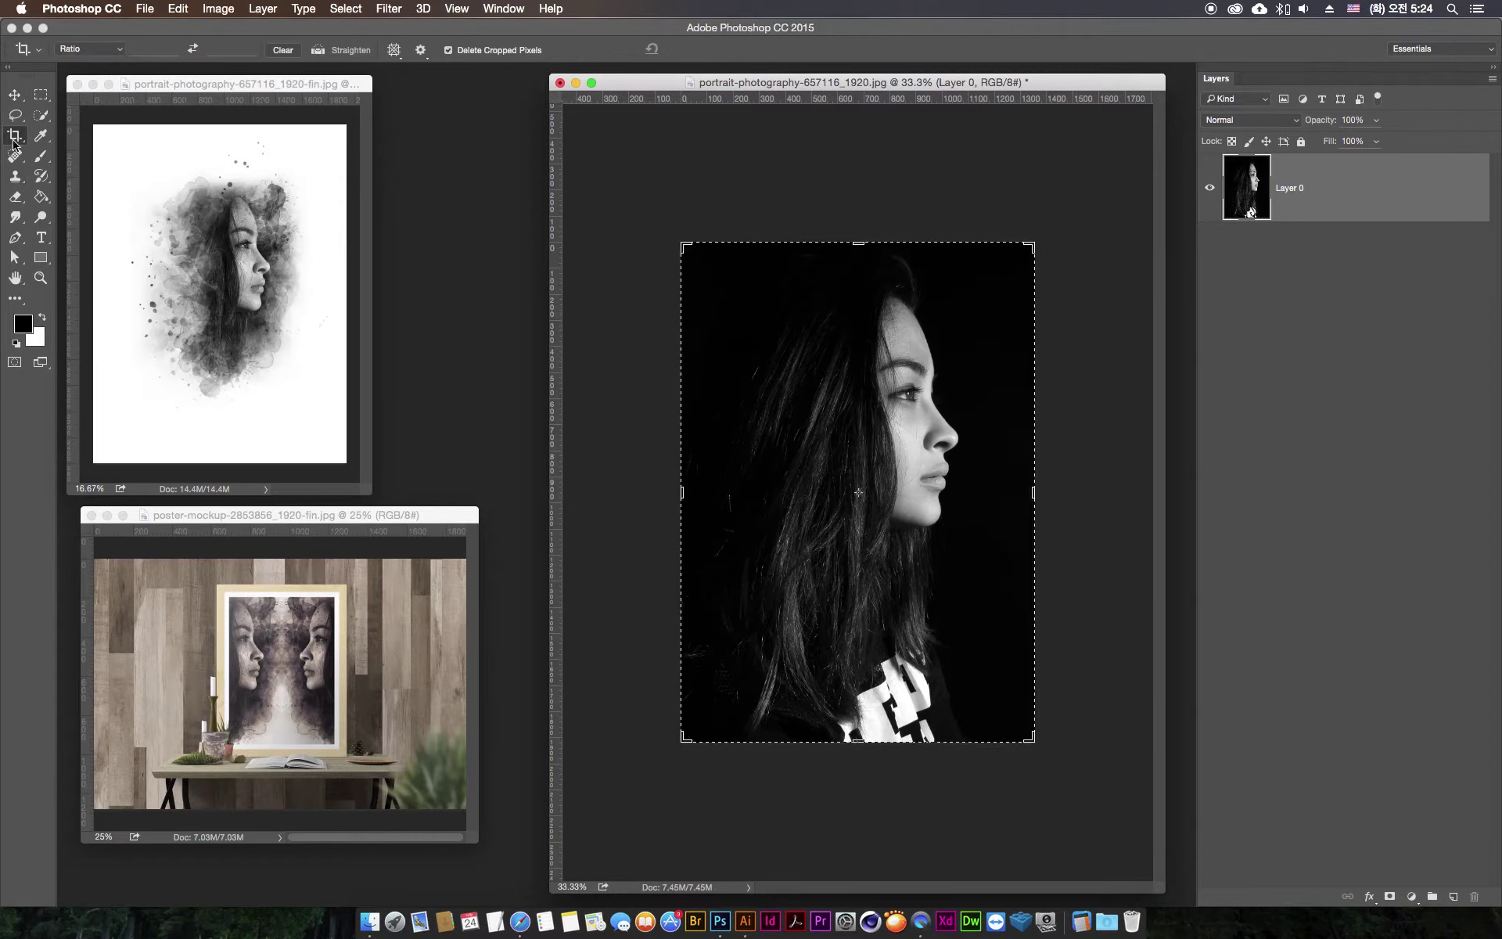
{"action": "left_click_drag", "start_coordinate": [1034, 740], "coordinate": [1108, 849]}
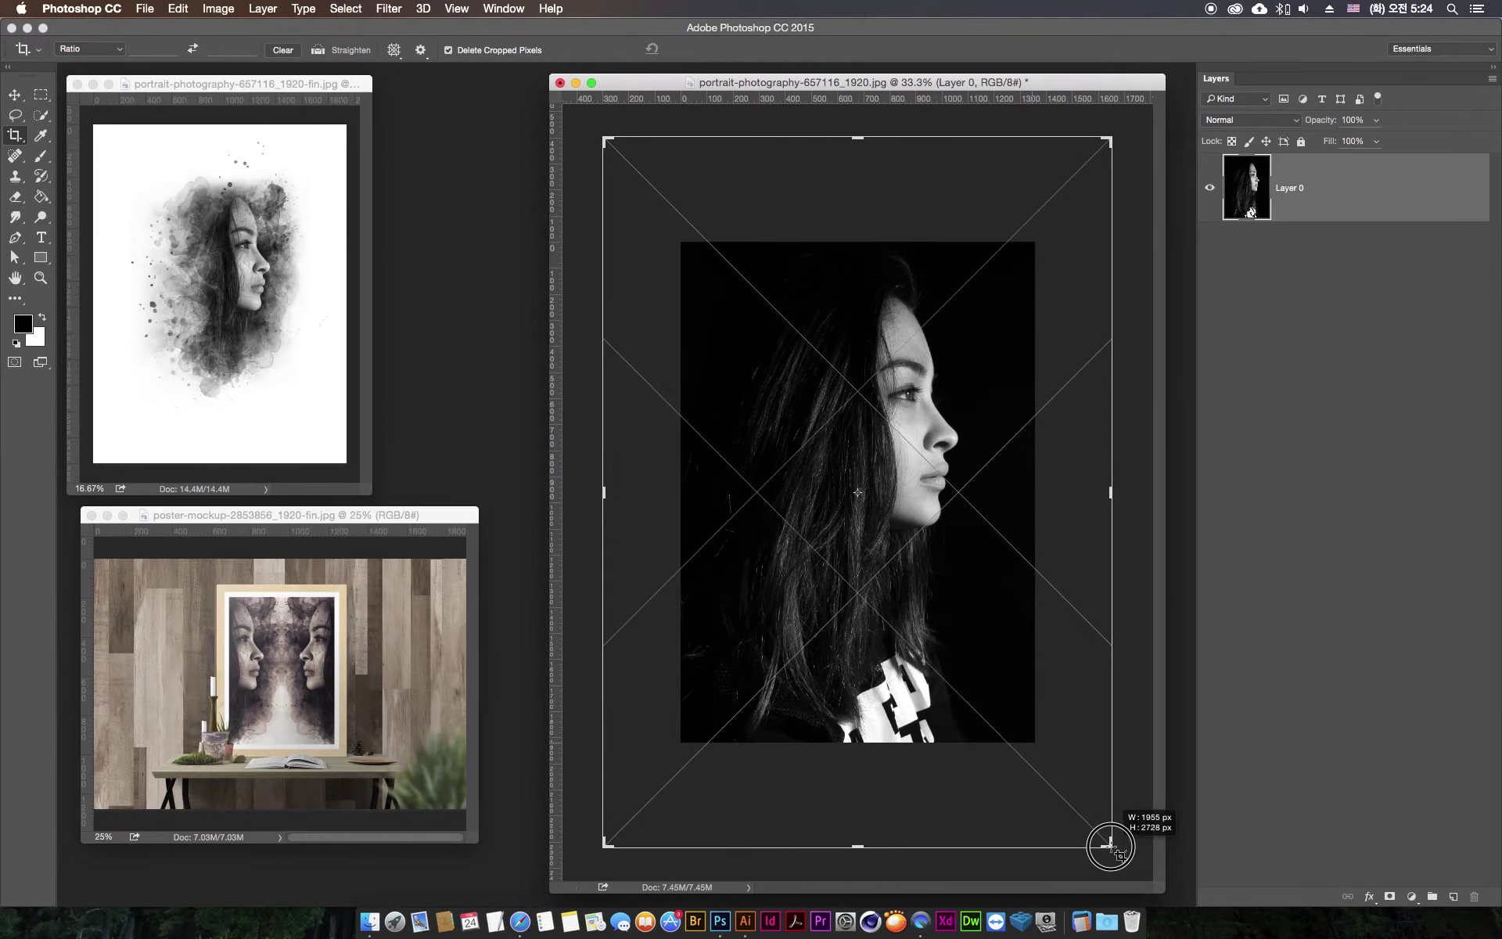
{"action": "left_click_drag", "start_coordinate": [1108, 849], "coordinate": [1109, 843]}
{"action": "key", "text": "Return"}
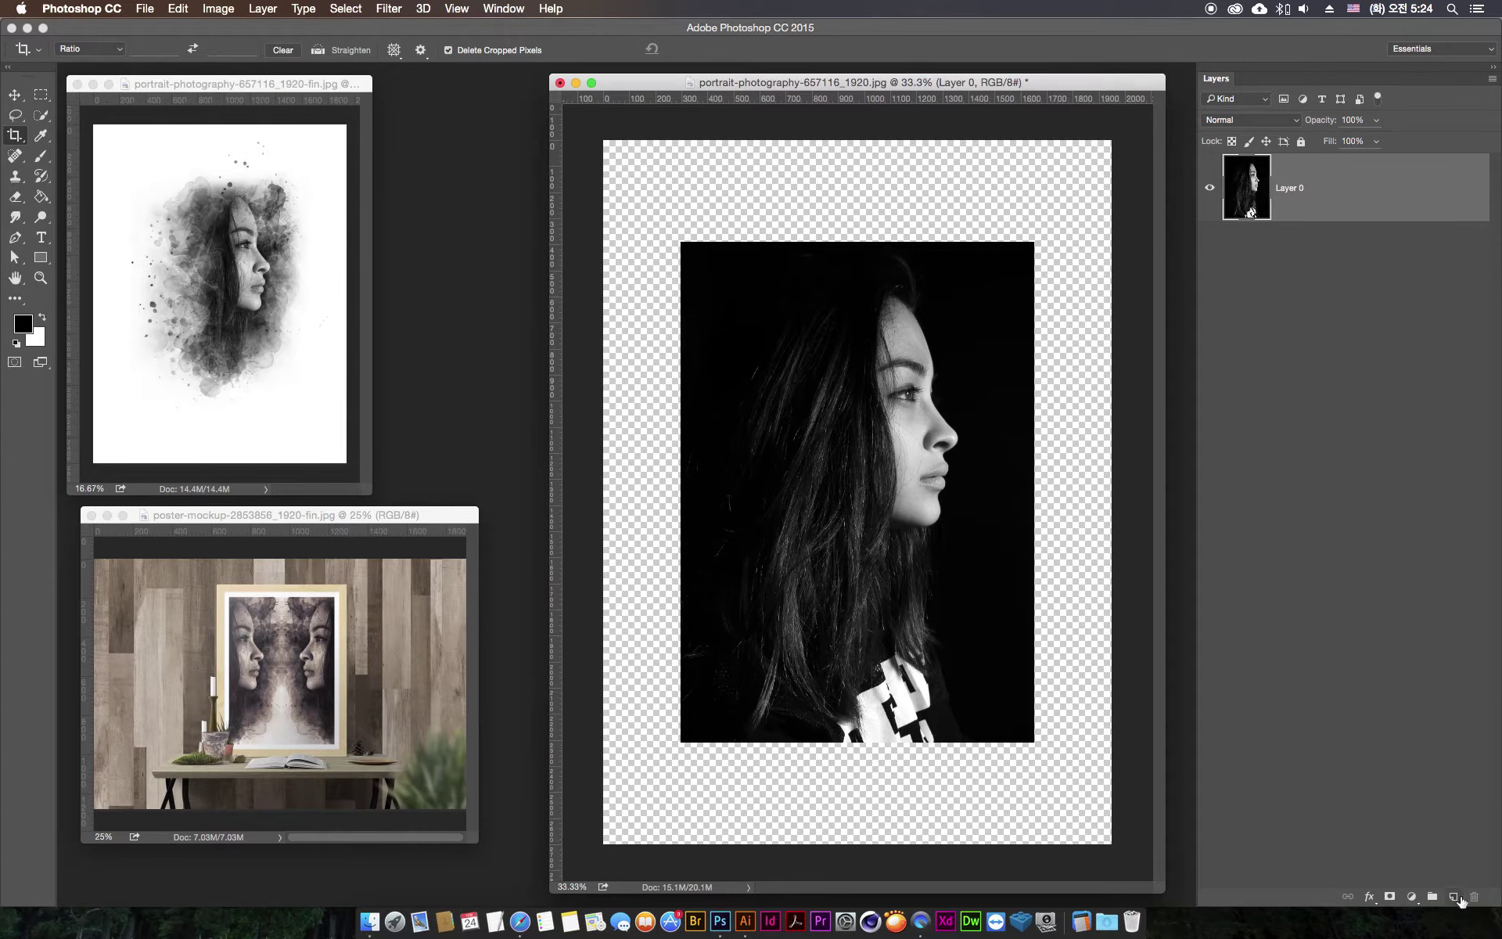
- Add Layer 1 beneath the portrait and fill it white, then select Layer 0 and the Brush
{"action": "left_click", "coordinate": [1453, 897]}
{"action": "left_click_drag", "start_coordinate": [1360, 189], "coordinate": [1355, 305]}
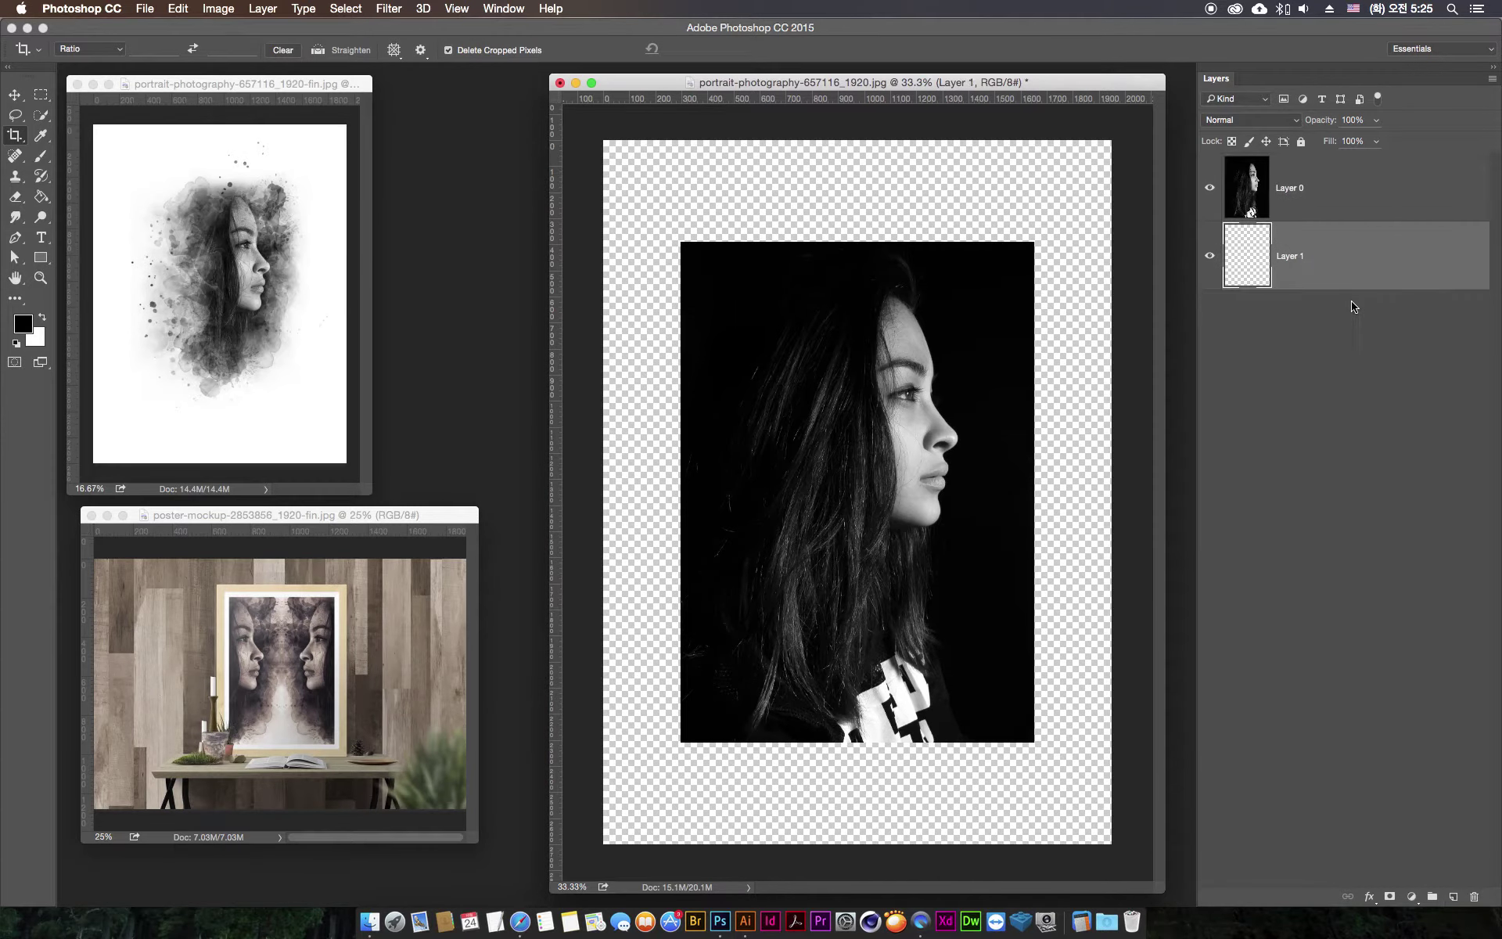
{"action": "left_click", "coordinate": [42, 196]}
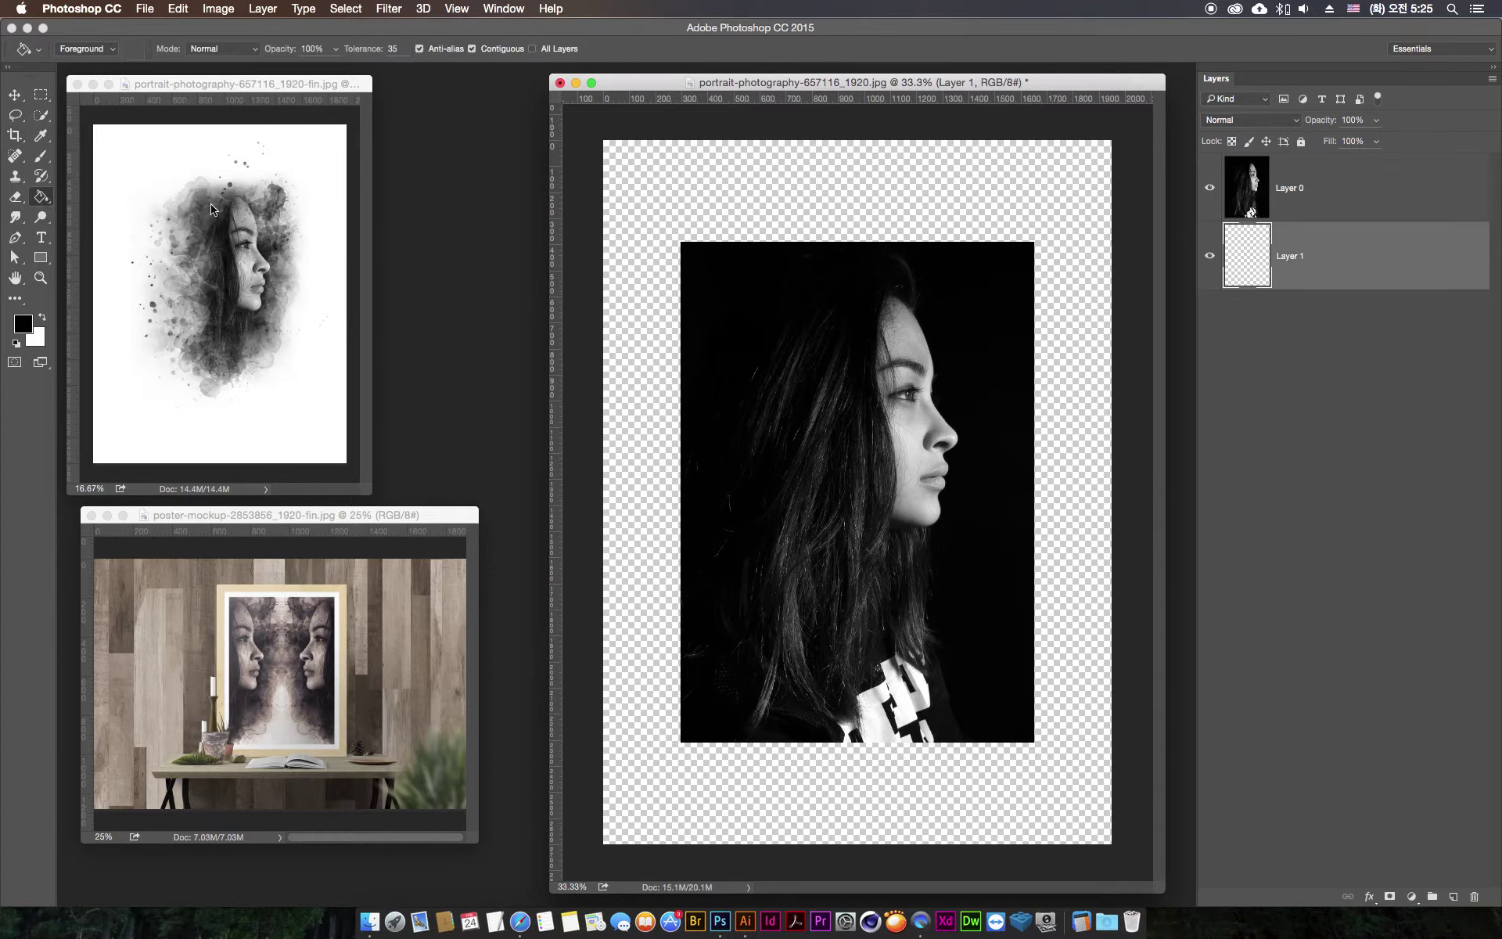
{"action": "left_click", "coordinate": [817, 306]}
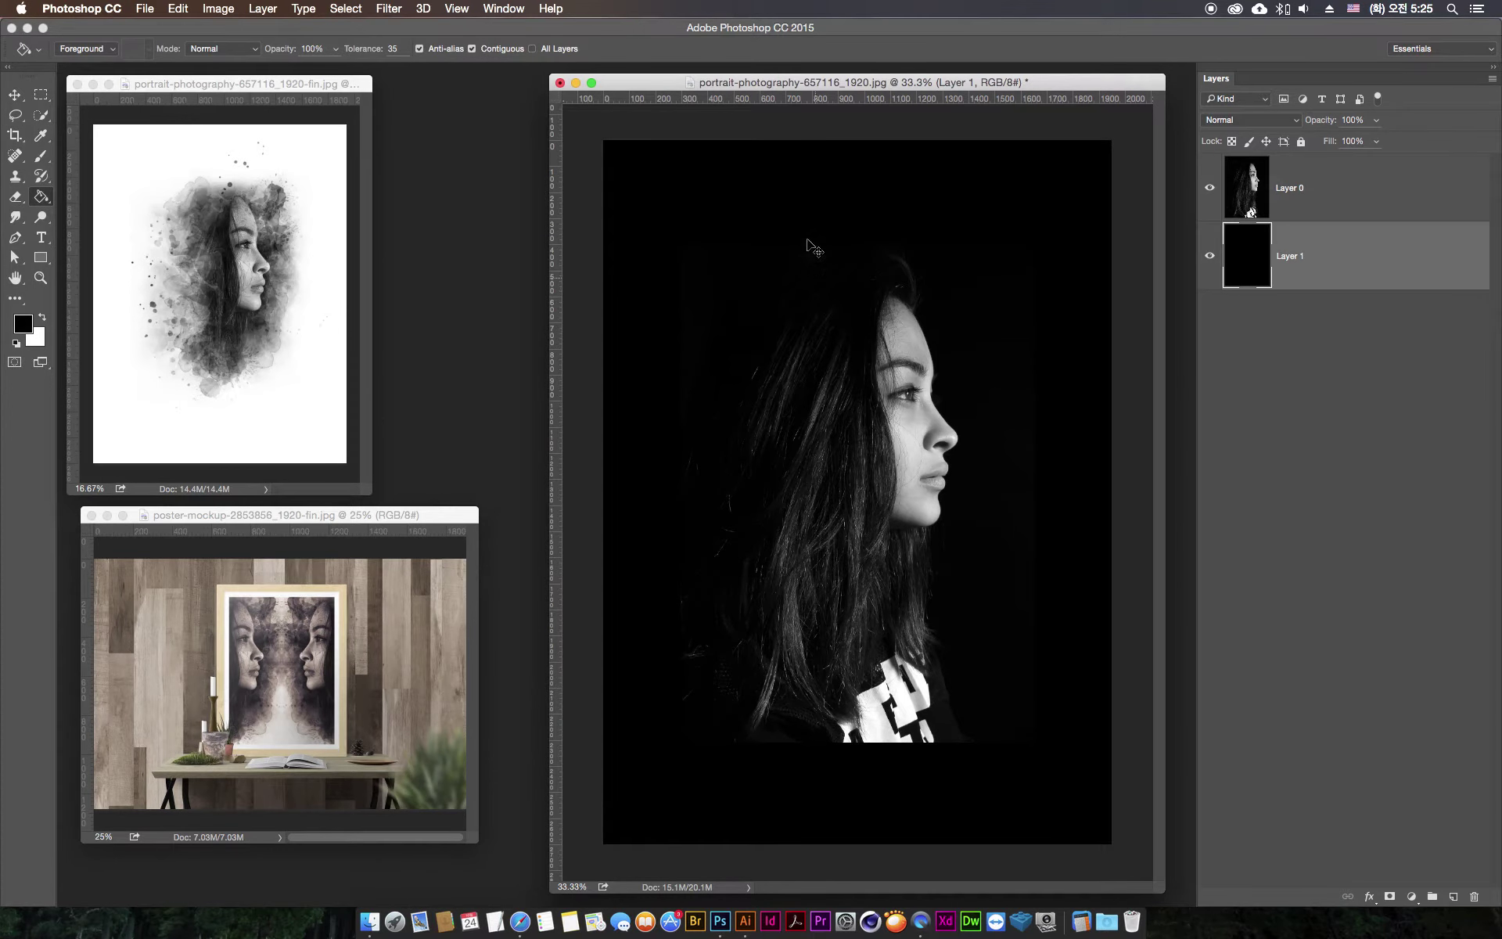
{"action": "key", "text": "super+z"}
{"action": "key", "text": "x"}
{"action": "left_click", "coordinate": [767, 190]}
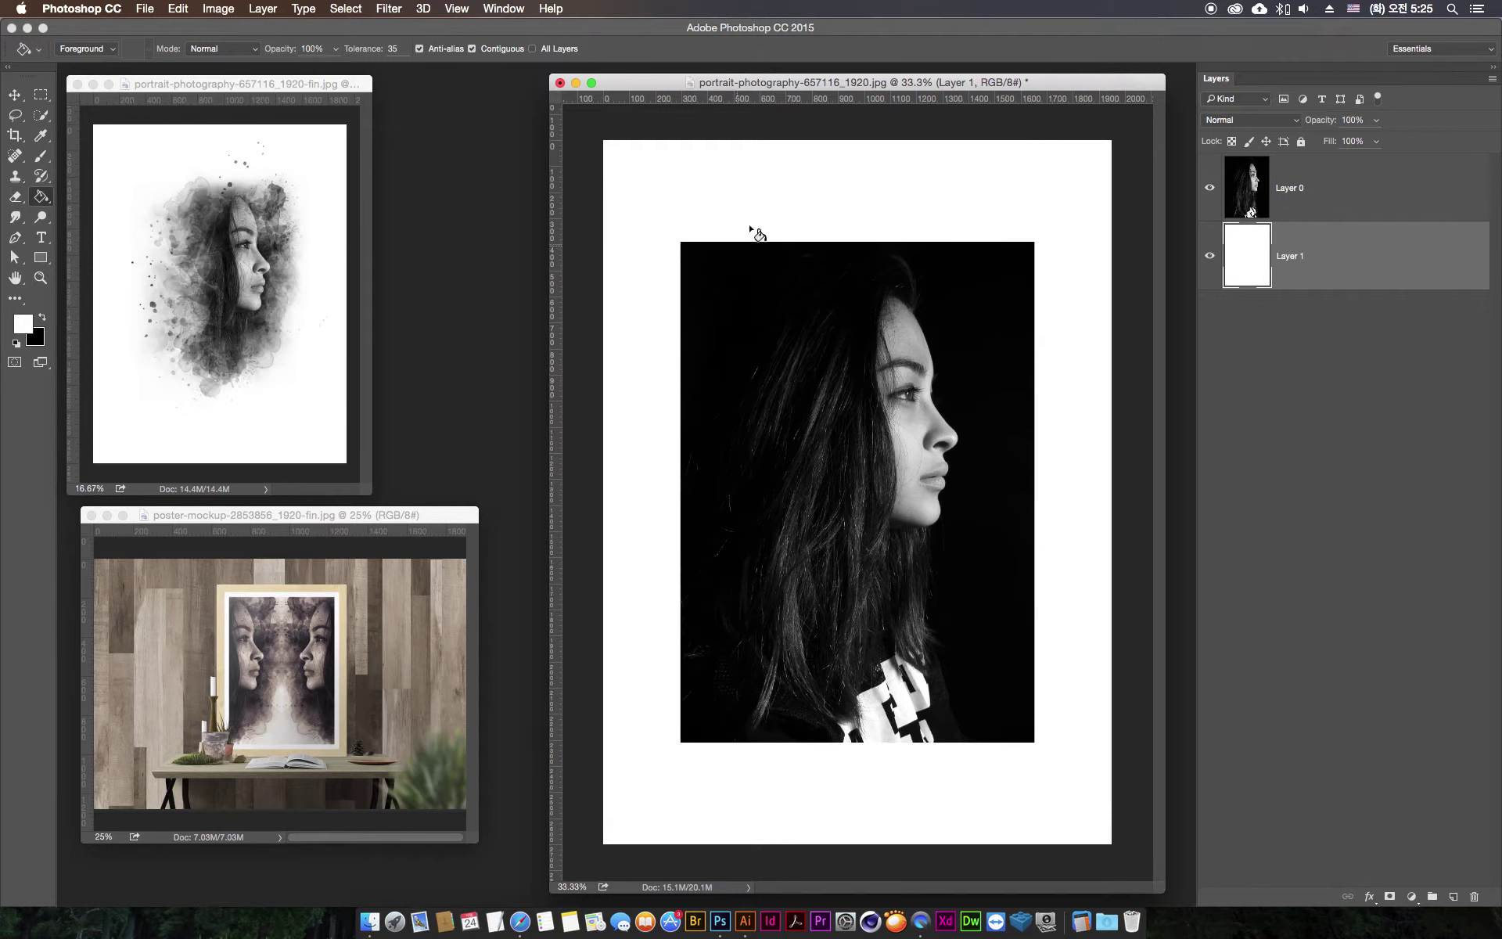
{"action": "left_click", "coordinate": [1453, 191]}
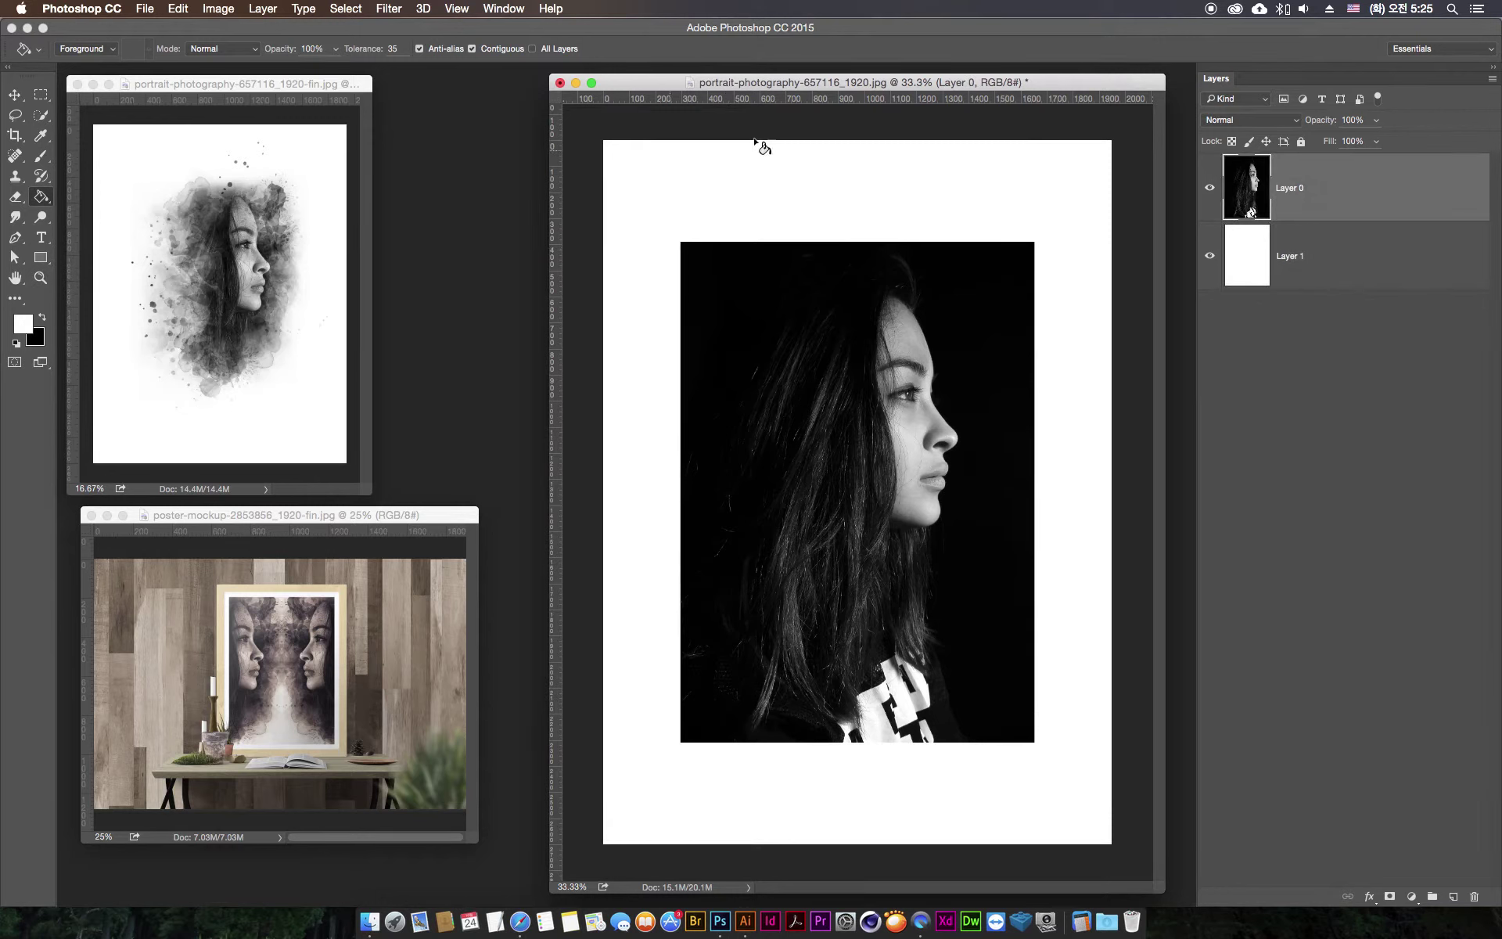
{"action": "left_click", "coordinate": [41, 162]}
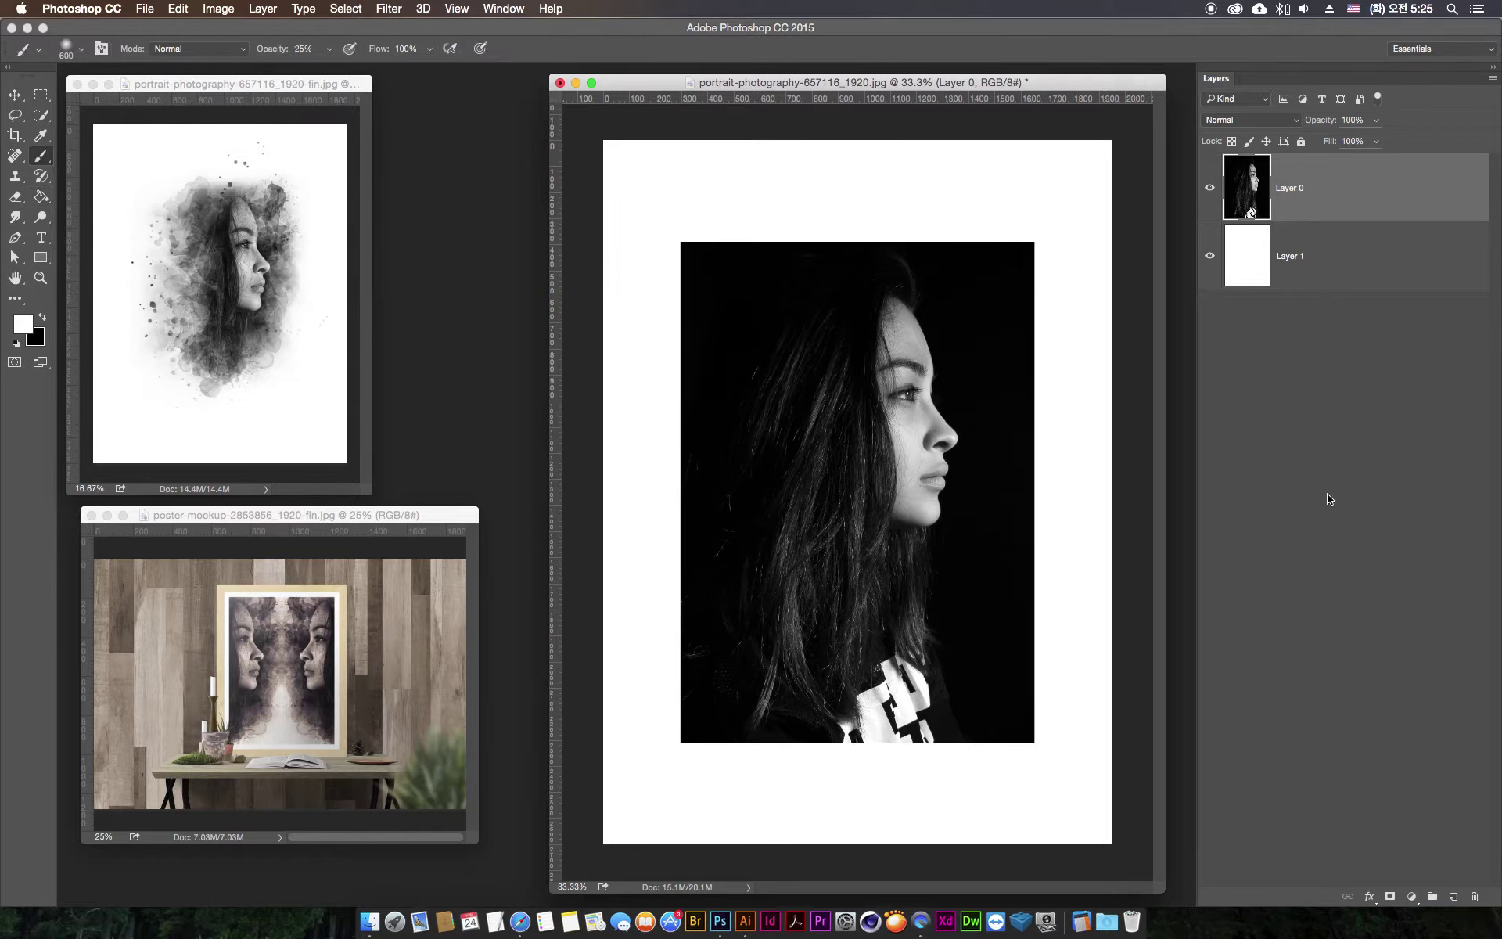
- On new Layer 2 at 100% opacity, brush white over the photo's bottom and left edges
{"action": "left_click", "coordinate": [1453, 897]}
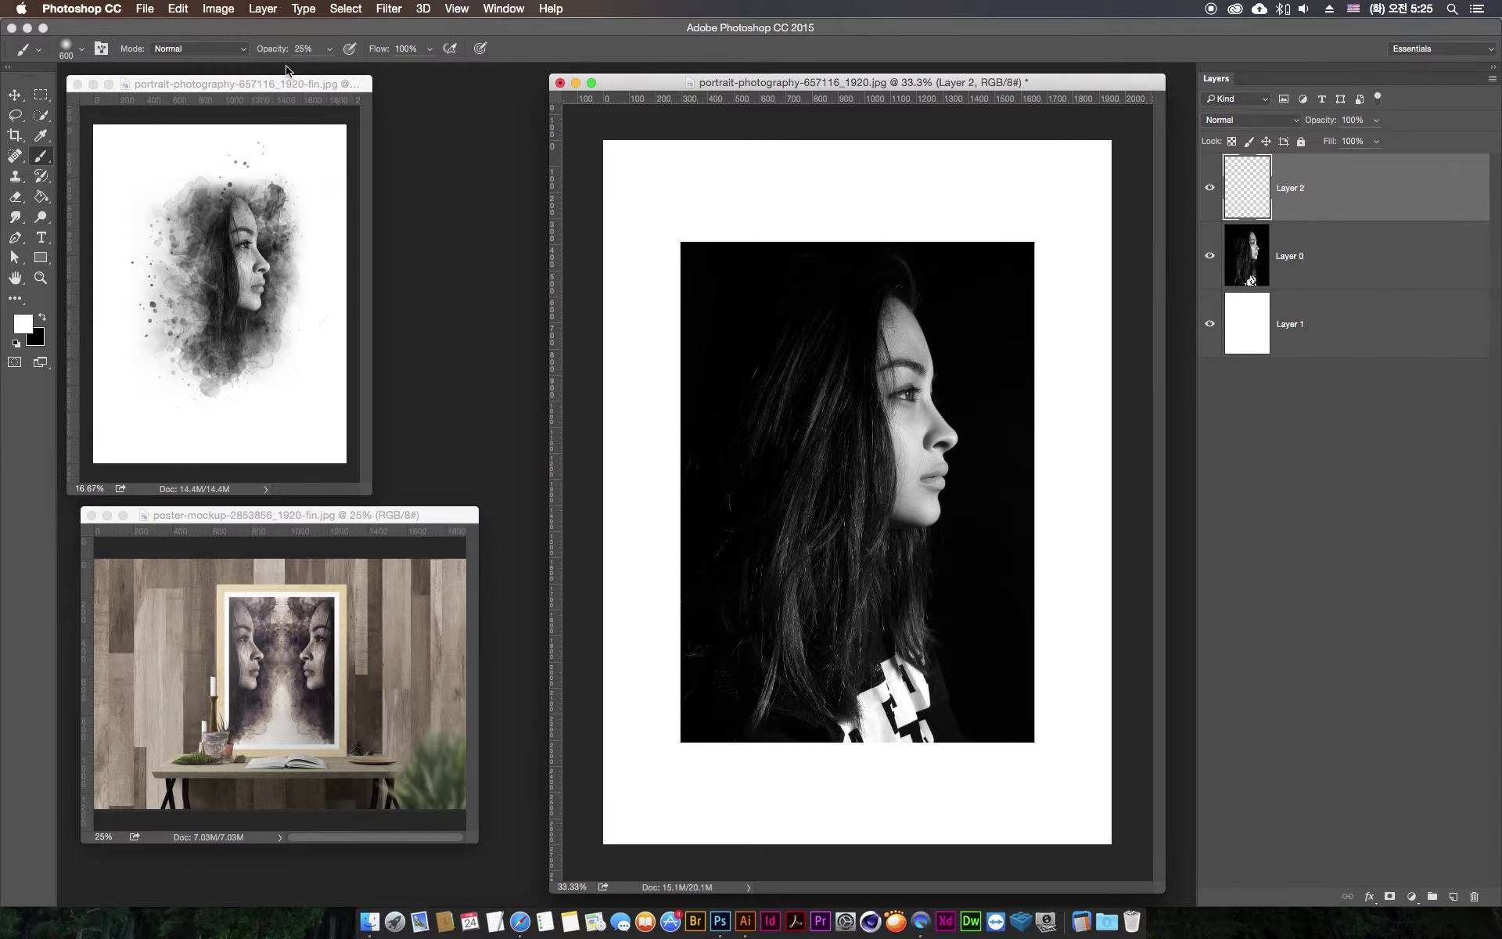
{"action": "left_click_drag", "start_coordinate": [332, 53], "coordinate": [658, 91]}
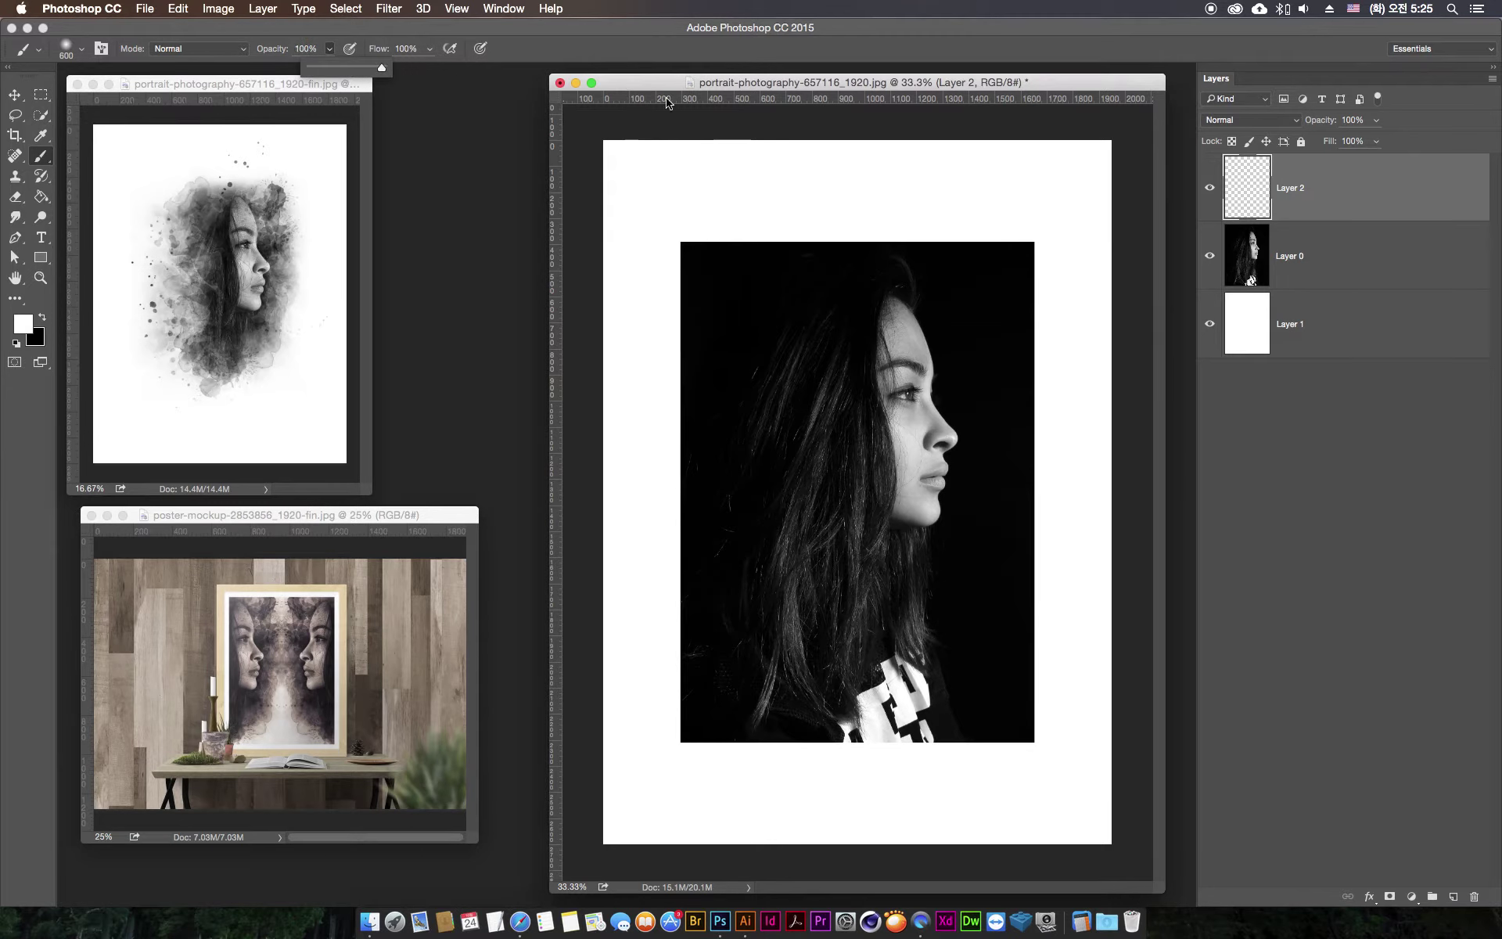
{"action": "key", "text": "bracketright"}
{"action": "key", "text": "bracketleft"}
{"action": "mouse_move", "coordinate": [1090, 721]}
{"action": "left_mouse_down"}
{"action": "mouse_move", "coordinate": [1023, 795]}
{"action": "mouse_move", "coordinate": [868, 867]}
{"action": "mouse_move", "coordinate": [1056, 795]}
{"action": "left_mouse_up"}
{"action": "key", "text": "bracketright"}
{"action": "key", "text": "bracketright"}
{"action": "key", "text": "bracketright"}
{"action": "mouse_move", "coordinate": [984, 754]}
{"action": "left_mouse_down"}
{"action": "mouse_move", "coordinate": [755, 872]}
{"action": "mouse_move", "coordinate": [571, 806]}
{"action": "mouse_move", "coordinate": [579, 790]}
{"action": "left_mouse_up"}
{"action": "key", "text": "bracketleft"}
{"action": "key", "text": "bracketleft"}
{"action": "key", "text": "bracketleft"}
{"action": "mouse_move", "coordinate": [617, 425]}
{"action": "left_mouse_down"}
{"action": "mouse_move", "coordinate": [634, 540]}
{"action": "mouse_move", "coordinate": [595, 669]}
{"action": "left_mouse_up"}
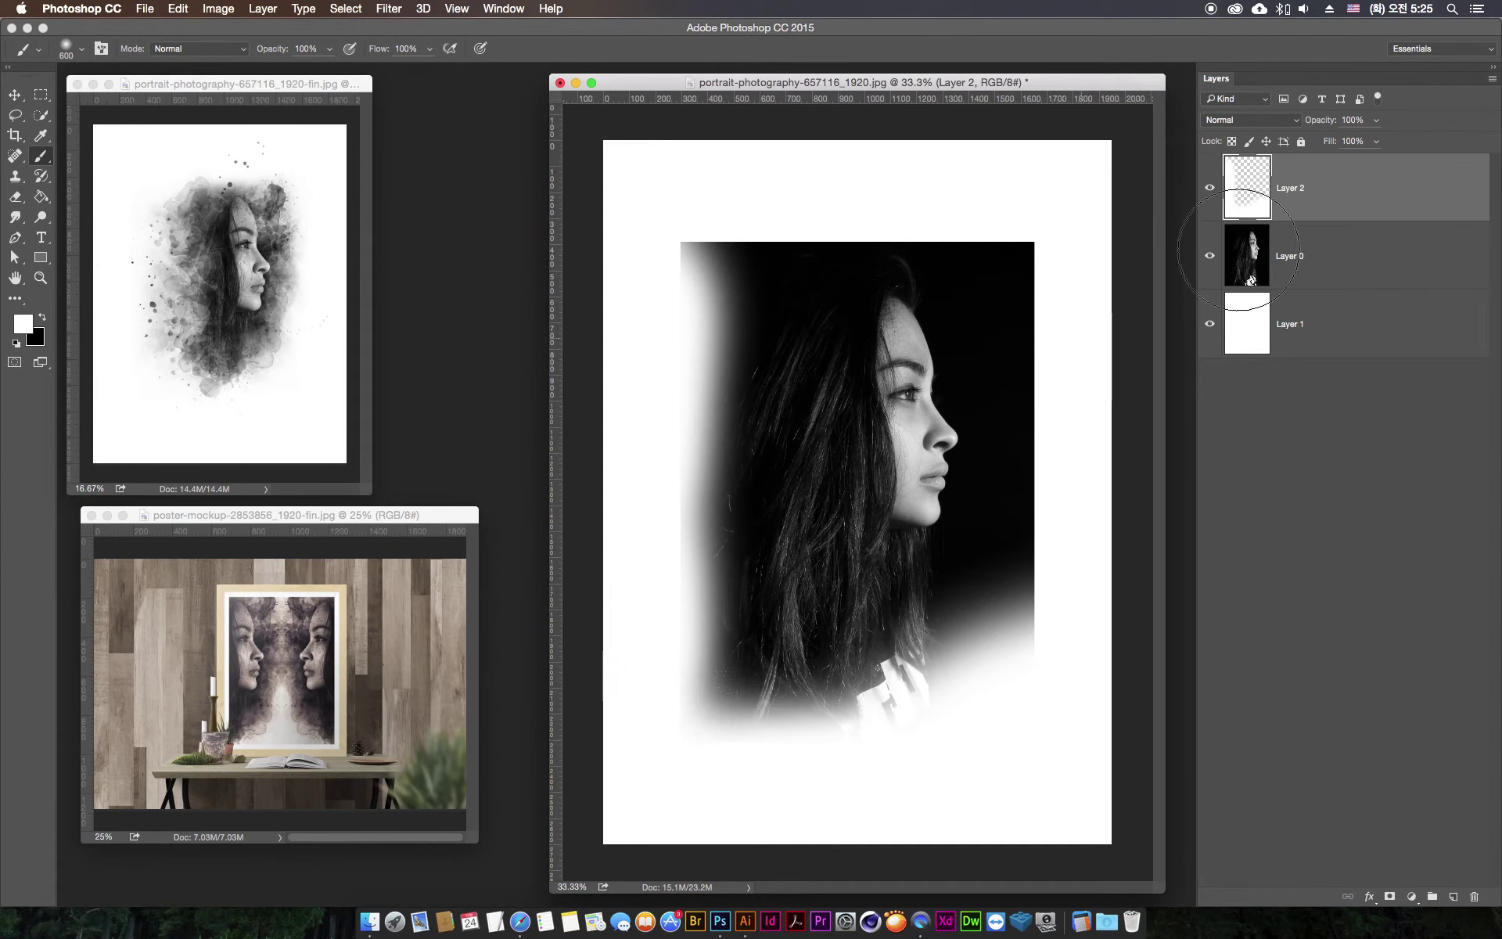
- Soften the lower-left, top-left, top-right and top edges with a 500–900 px white brush
{"action": "key", "text": "bracketright"}
{"action": "key", "text": "bracketright"}
{"action": "key", "text": "bracketright"}
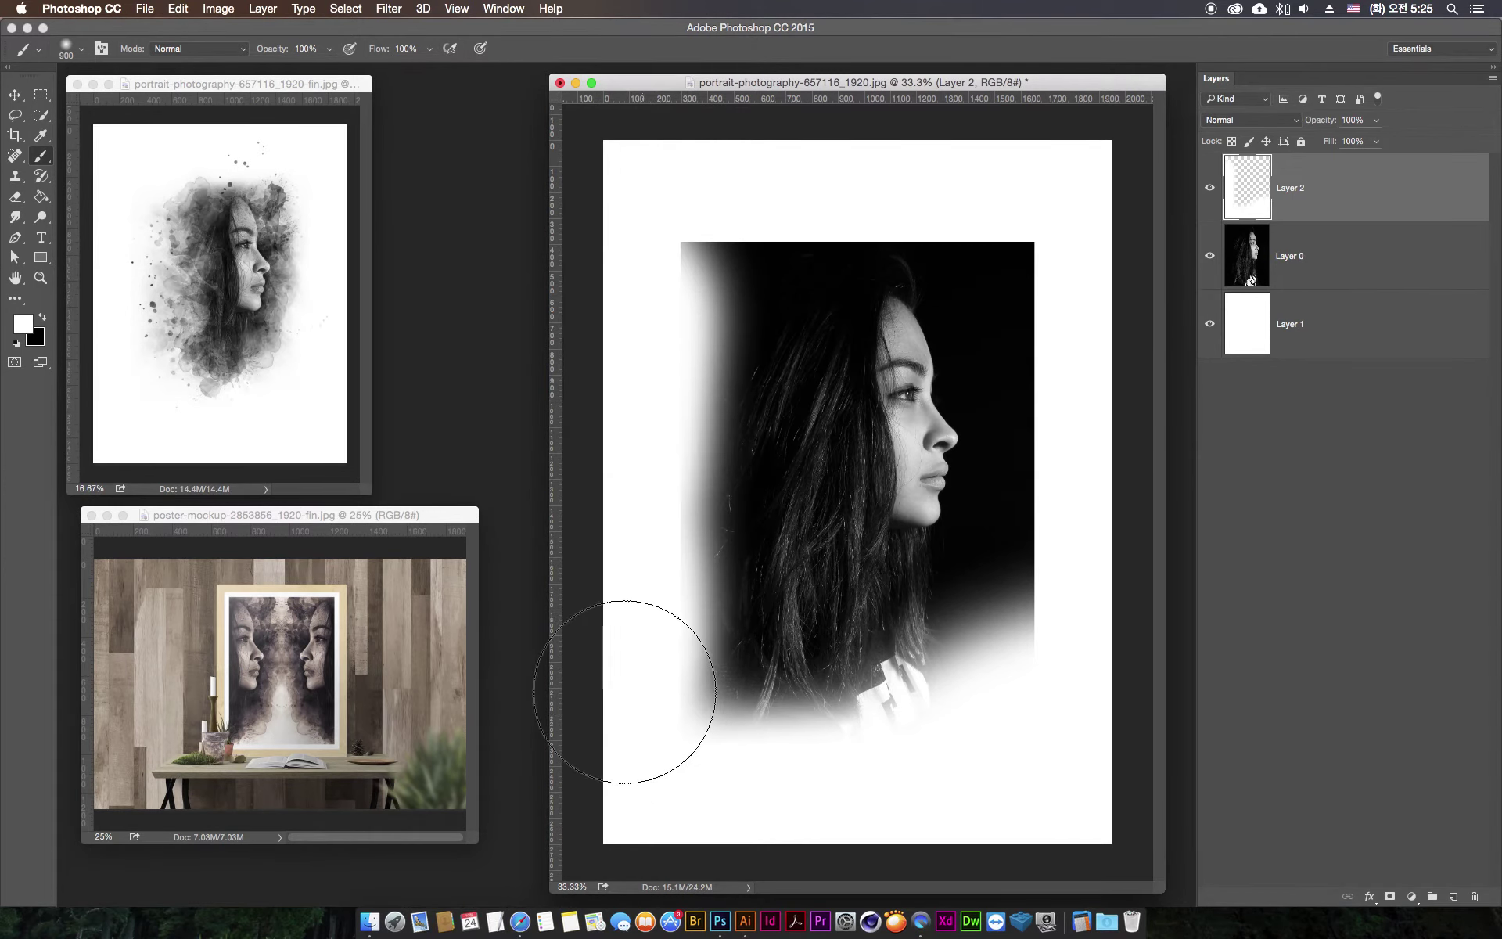
{"action": "left_click_drag", "start_coordinate": [624, 695], "coordinate": [654, 783]}
{"action": "key", "text": "bracketleft"}
{"action": "key", "text": "bracketleft"}
{"action": "key", "text": "bracketleft"}
{"action": "key", "text": "bracketleft"}
{"action": "mouse_move", "coordinate": [703, 183]}
{"action": "left_mouse_down"}
{"action": "mouse_move", "coordinate": [587, 263]}
{"action": "mouse_move", "coordinate": [836, 178]}
{"action": "mouse_move", "coordinate": [931, 192]}
{"action": "mouse_move", "coordinate": [730, 170]}
{"action": "mouse_move", "coordinate": [654, 208]}
{"action": "left_mouse_up"}
{"action": "key", "text": "bracketright"}
{"action": "key", "text": "bracketright"}
{"action": "key", "text": "bracketright"}
{"action": "key", "text": "bracketright"}
{"action": "key", "text": "bracketright"}
{"action": "mouse_move", "coordinate": [1073, 194]}
{"action": "left_mouse_down"}
{"action": "mouse_move", "coordinate": [1100, 208]}
{"action": "mouse_move", "coordinate": [1073, 185]}
{"action": "left_mouse_up"}
{"action": "key", "text": "bracketleft"}
{"action": "key", "text": "bracketleft"}
{"action": "key", "text": "bracketleft"}
{"action": "key", "text": "bracketleft"}
{"action": "left_click_drag", "start_coordinate": [967, 213], "coordinate": [877, 220]}
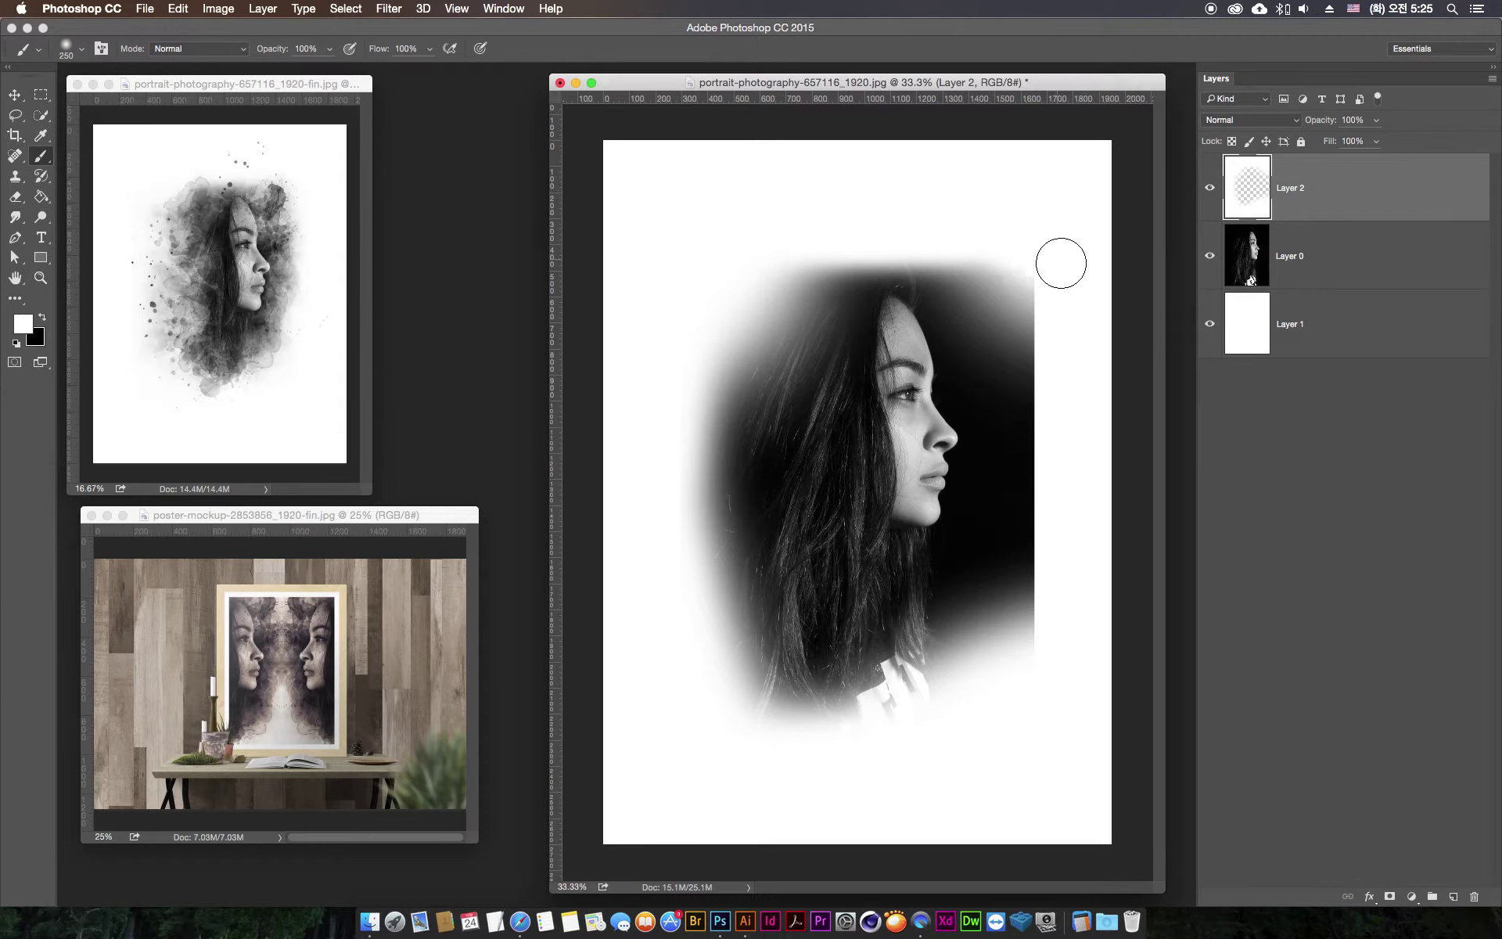
- Fade the right and left edges with a 700–1000 px brush, then add empty Layer 3
{"action": "key", "text": "bracketright"}
{"action": "mouse_move", "coordinate": [1116, 527]}
{"action": "left_mouse_down"}
{"action": "mouse_move", "coordinate": [1116, 292]}
{"action": "mouse_move", "coordinate": [1091, 676]}
{"action": "left_mouse_up"}
{"action": "left_click_drag", "start_coordinate": [1106, 269], "coordinate": [1113, 648]}
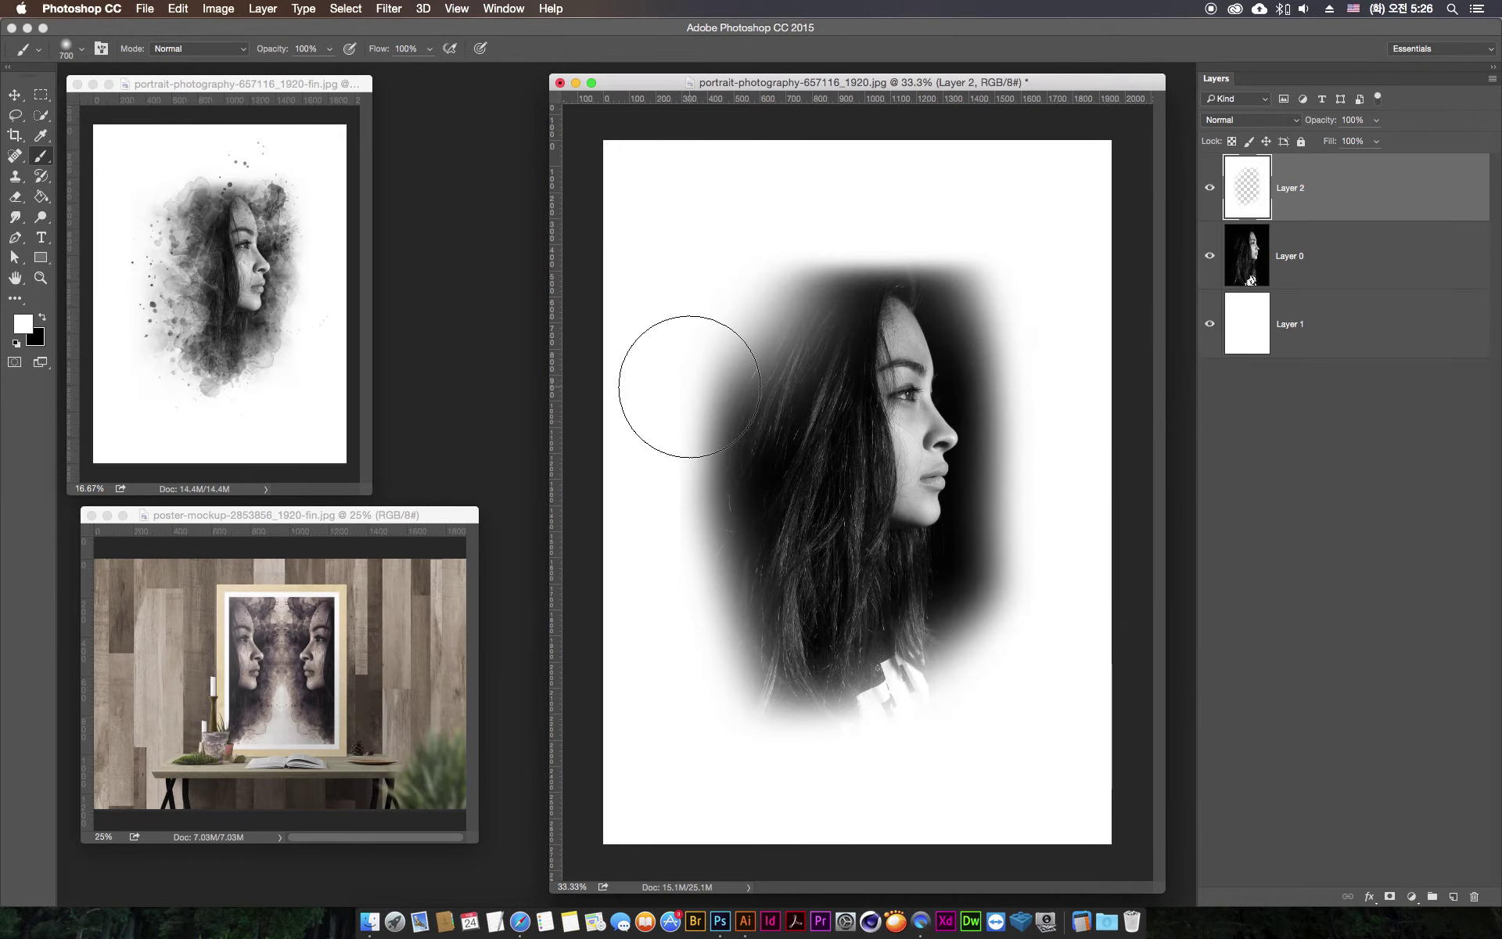
{"action": "key", "text": "bracketright"}
{"action": "key", "text": "bracketright"}
{"action": "key", "text": "bracketright"}
{"action": "left_click_drag", "start_coordinate": [633, 520], "coordinate": [597, 754]}
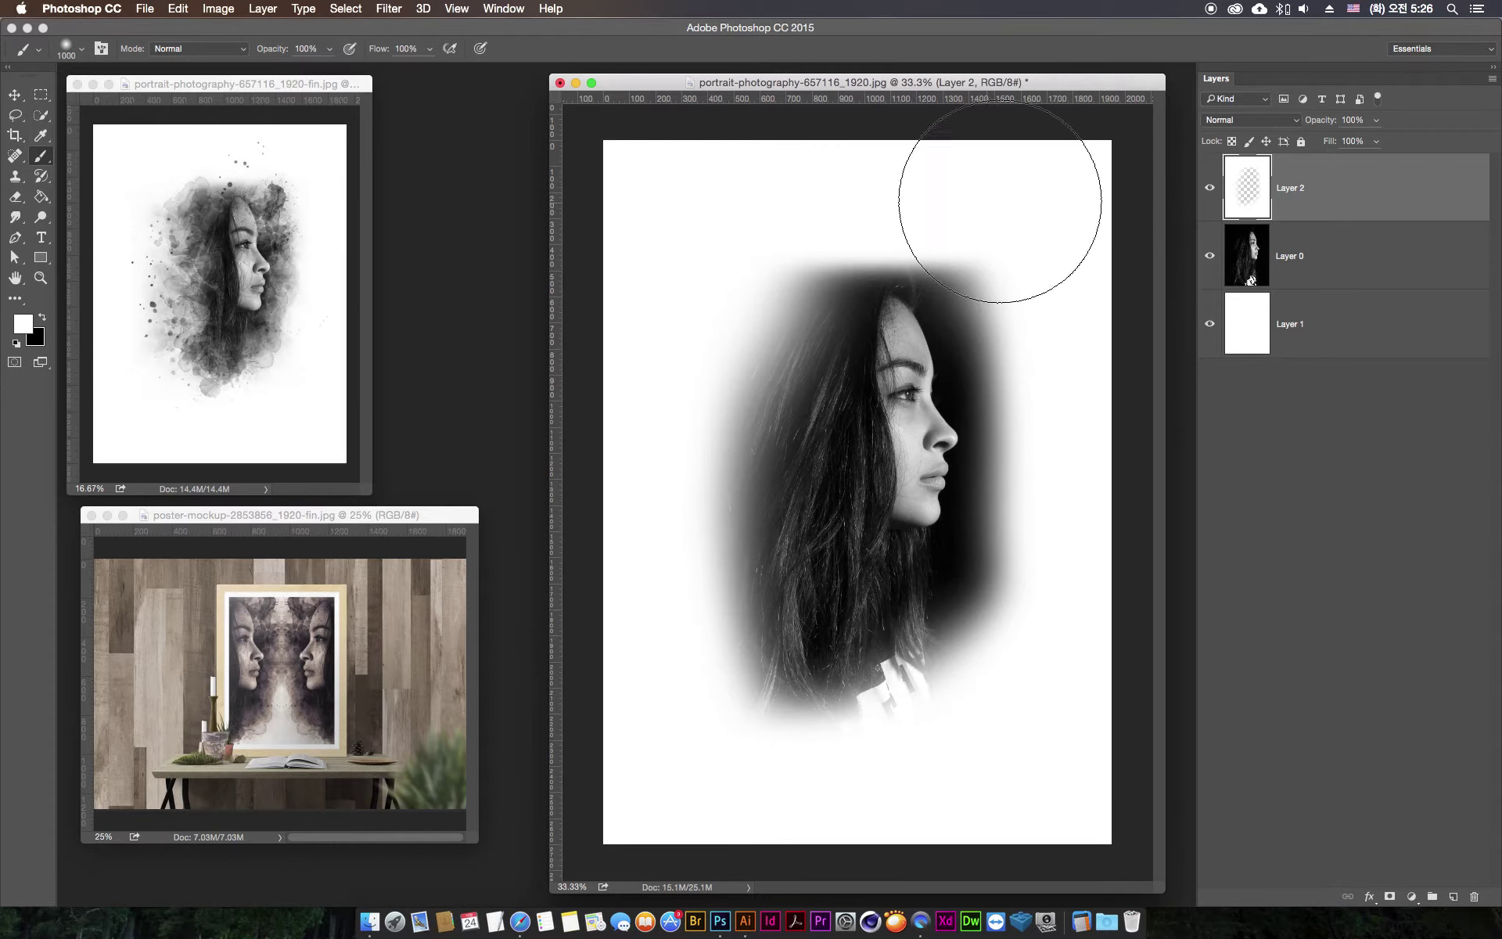
{"action": "left_click", "coordinate": [1456, 898]}
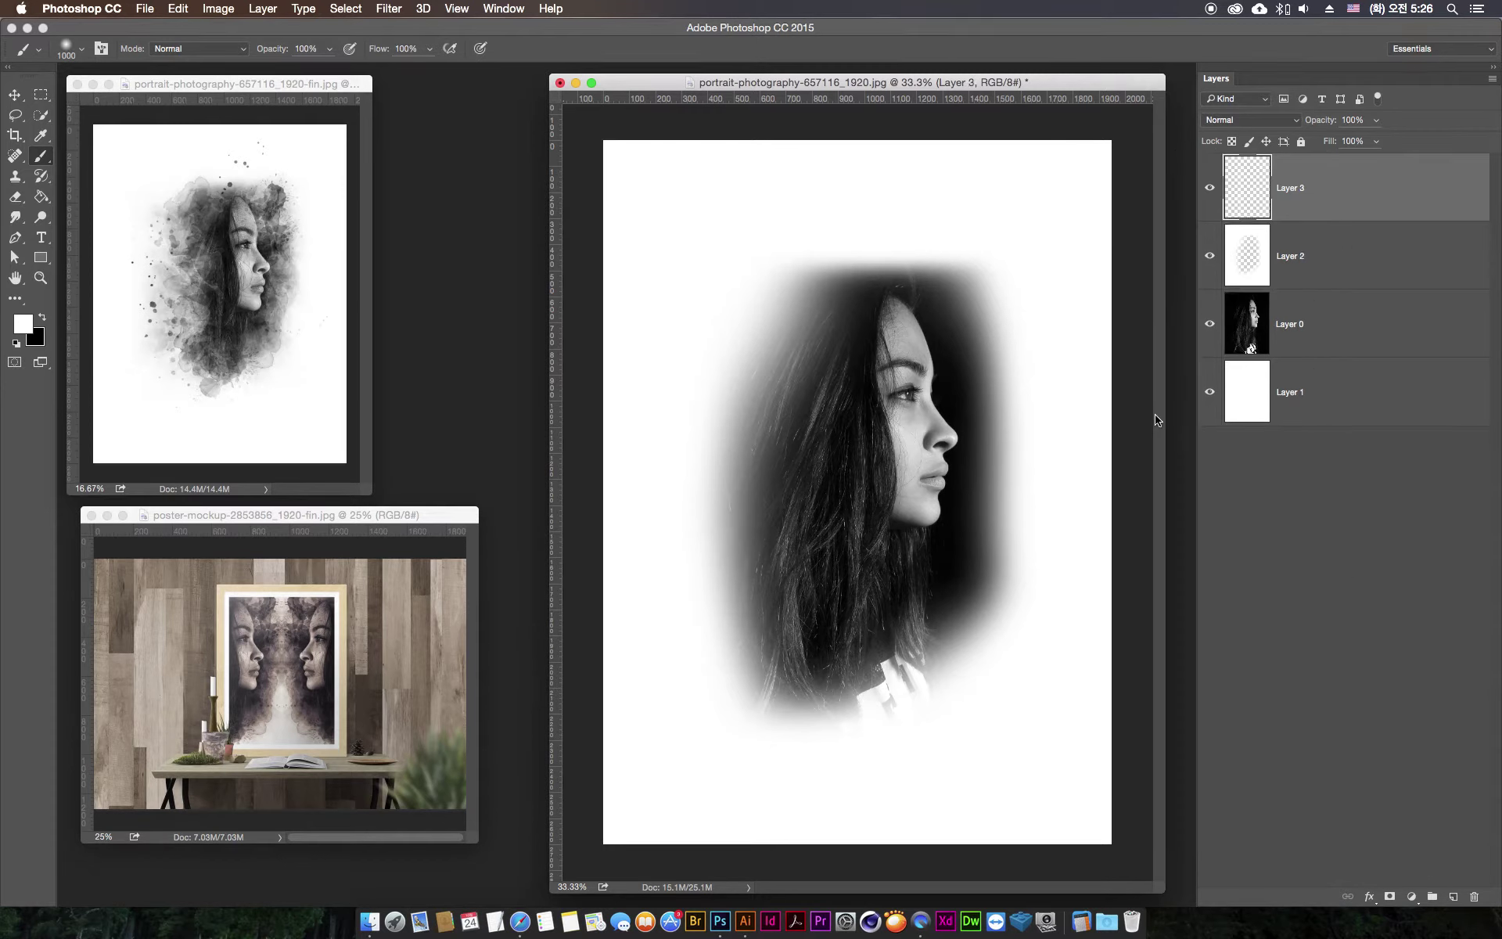
- Choose the 637 px watercolour-stain brush and stamp trial marks around the face, hair and neck
{"action": "left_click", "coordinate": [80, 49]}
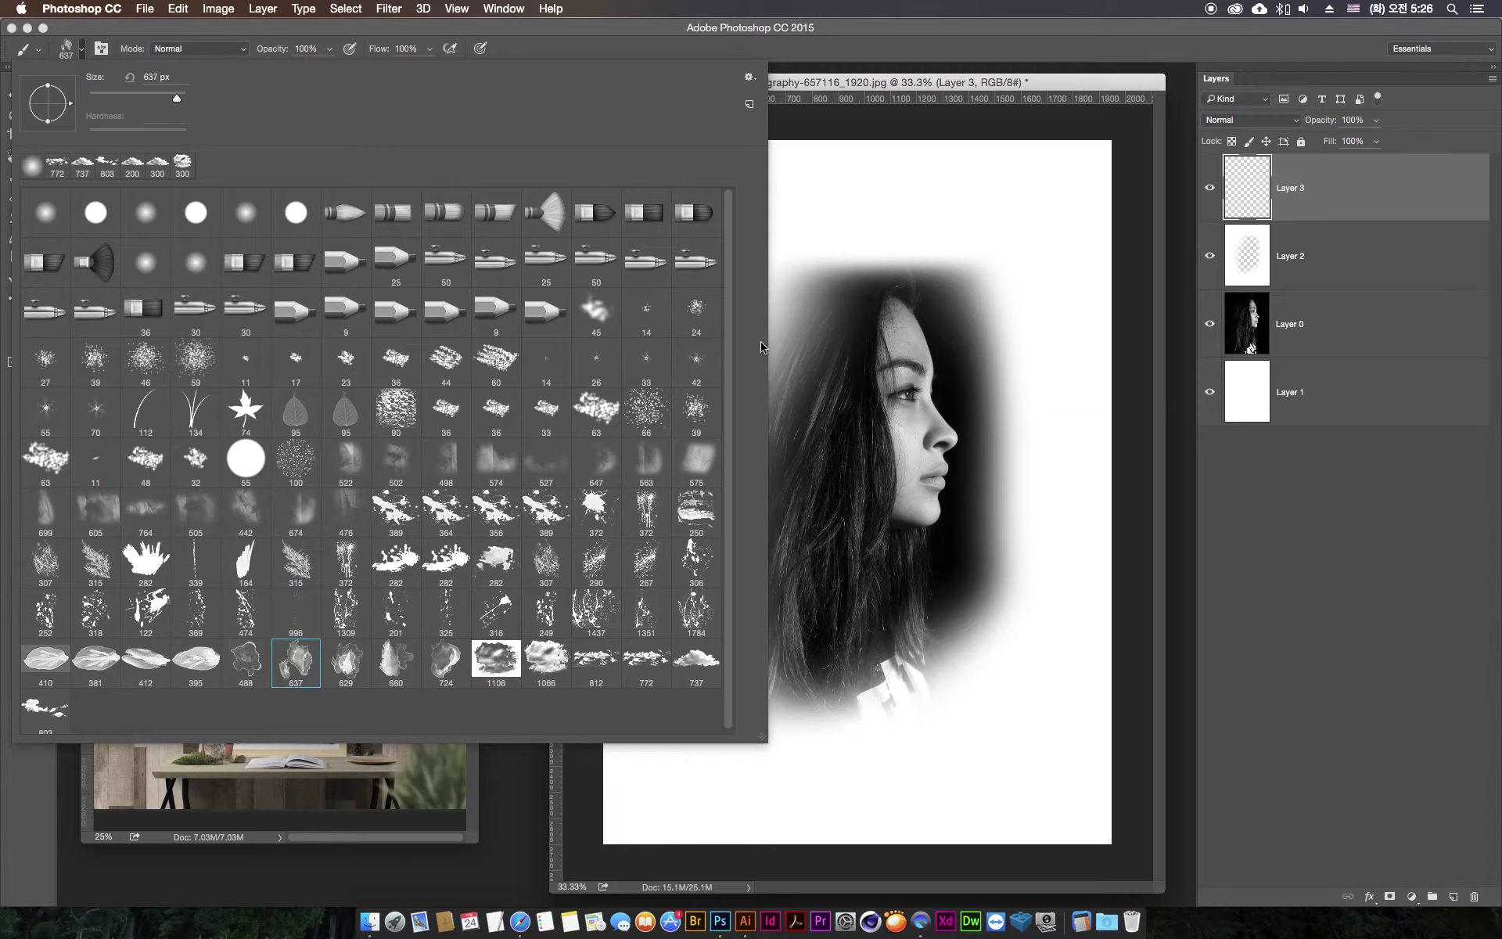
{"action": "left_click", "coordinate": [975, 137]}
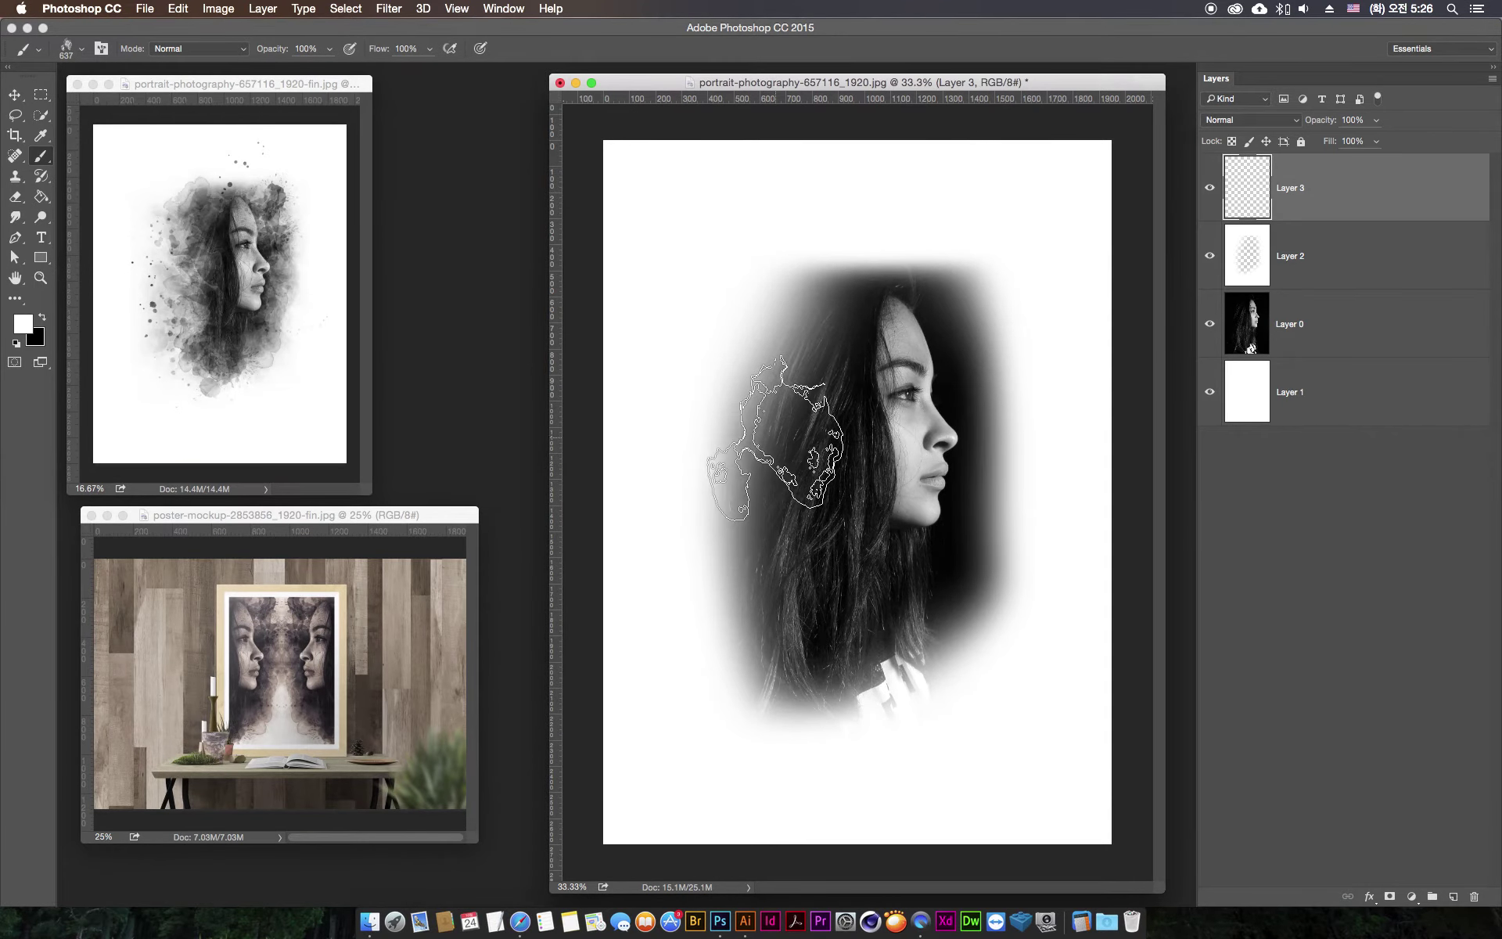
{"action": "left_click", "coordinate": [775, 438]}
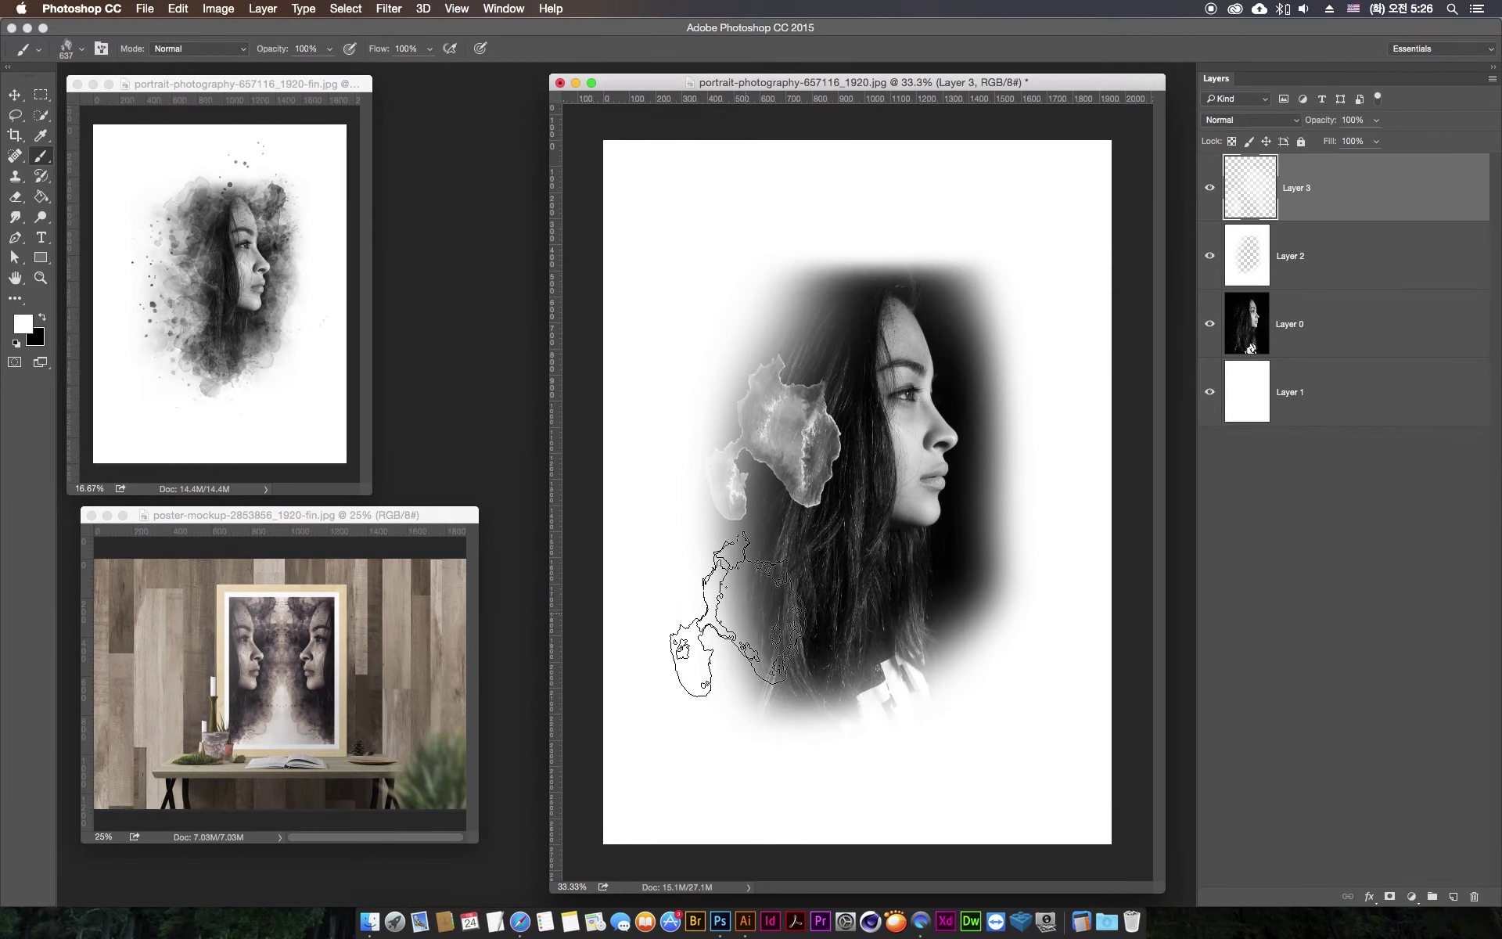
{"action": "left_click", "coordinate": [740, 615]}
{"action": "left_click", "coordinate": [845, 626]}
{"action": "left_click", "coordinate": [927, 634]}
{"action": "left_click", "coordinate": [794, 650]}
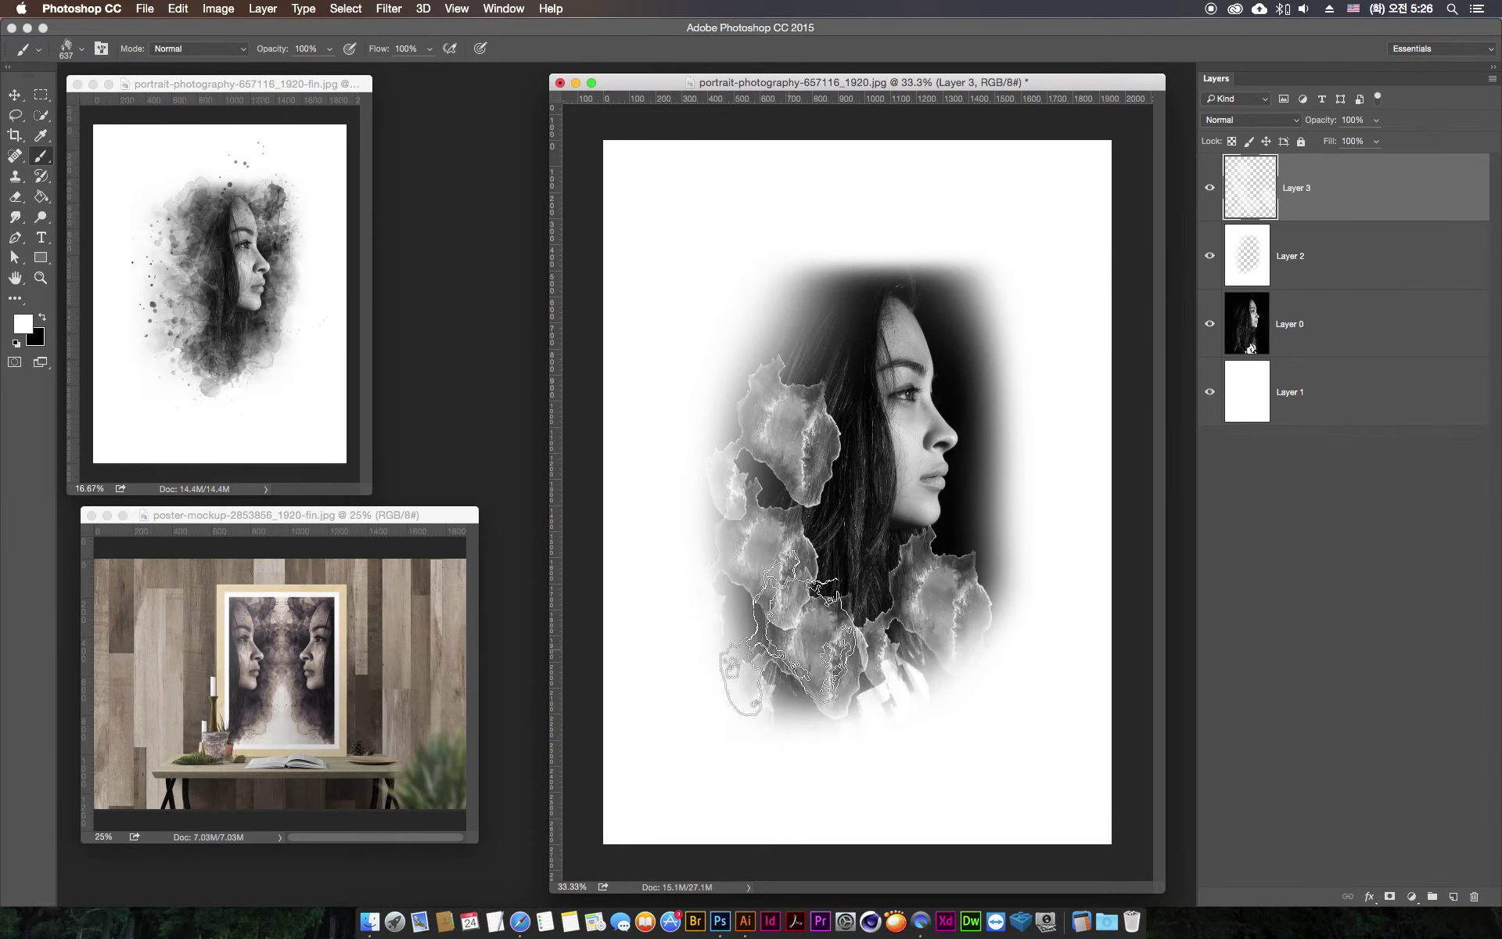
- Undo all the trial stamps and place the Brush settings panel beside the portrait
{"action": "key", "text": "super+z"}
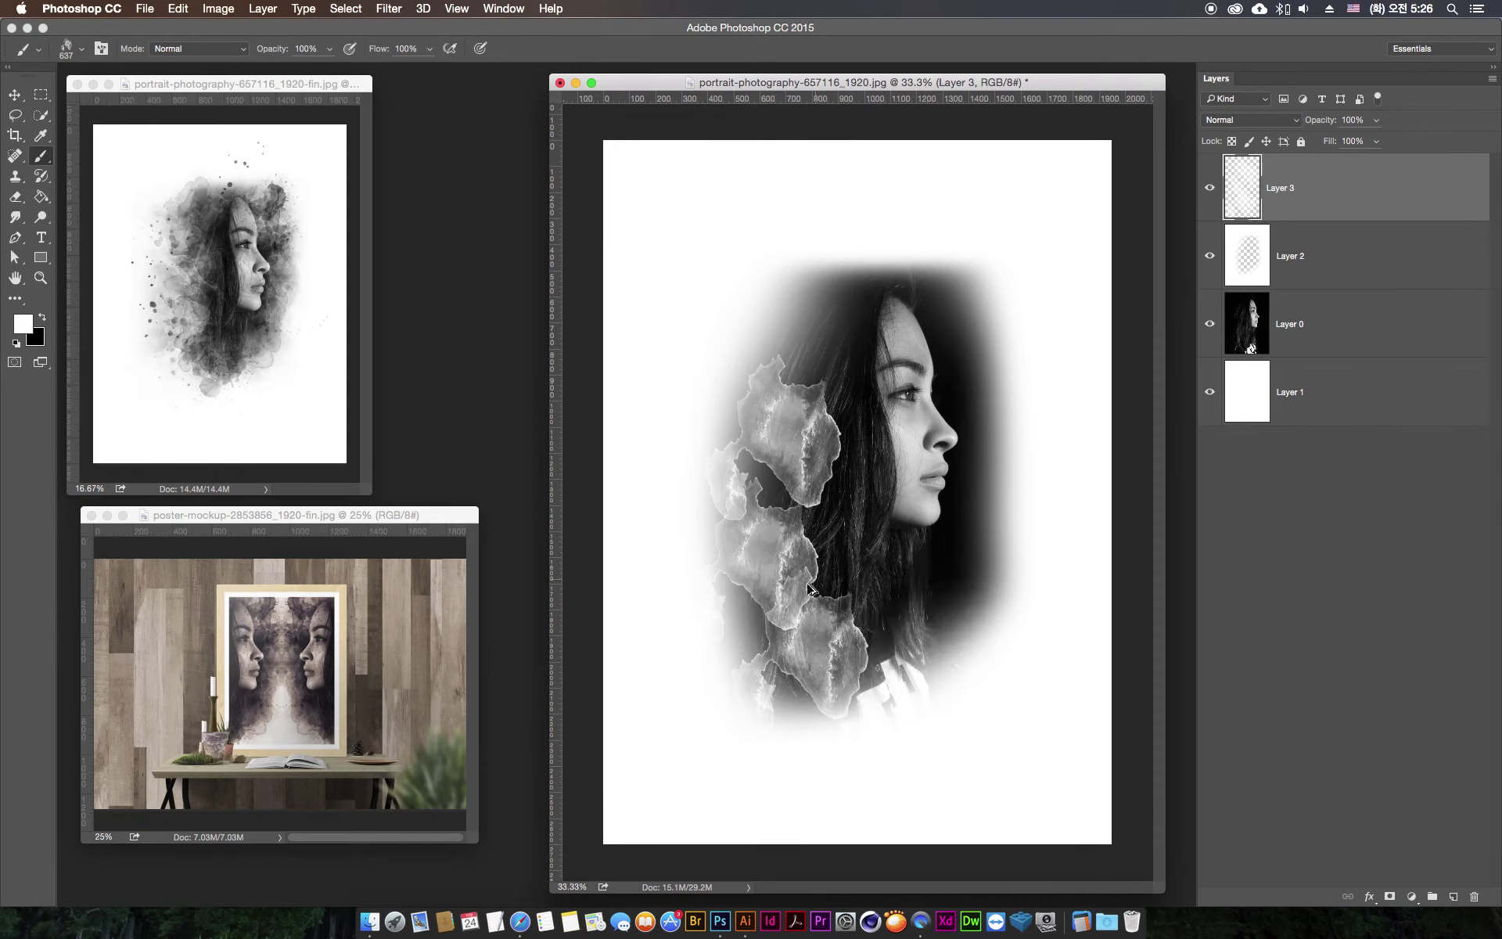
{"action": "key", "text": "alt+super+z"}
{"action": "key", "text": "alt+super+z"}
{"action": "key", "text": "alt+super+z"}
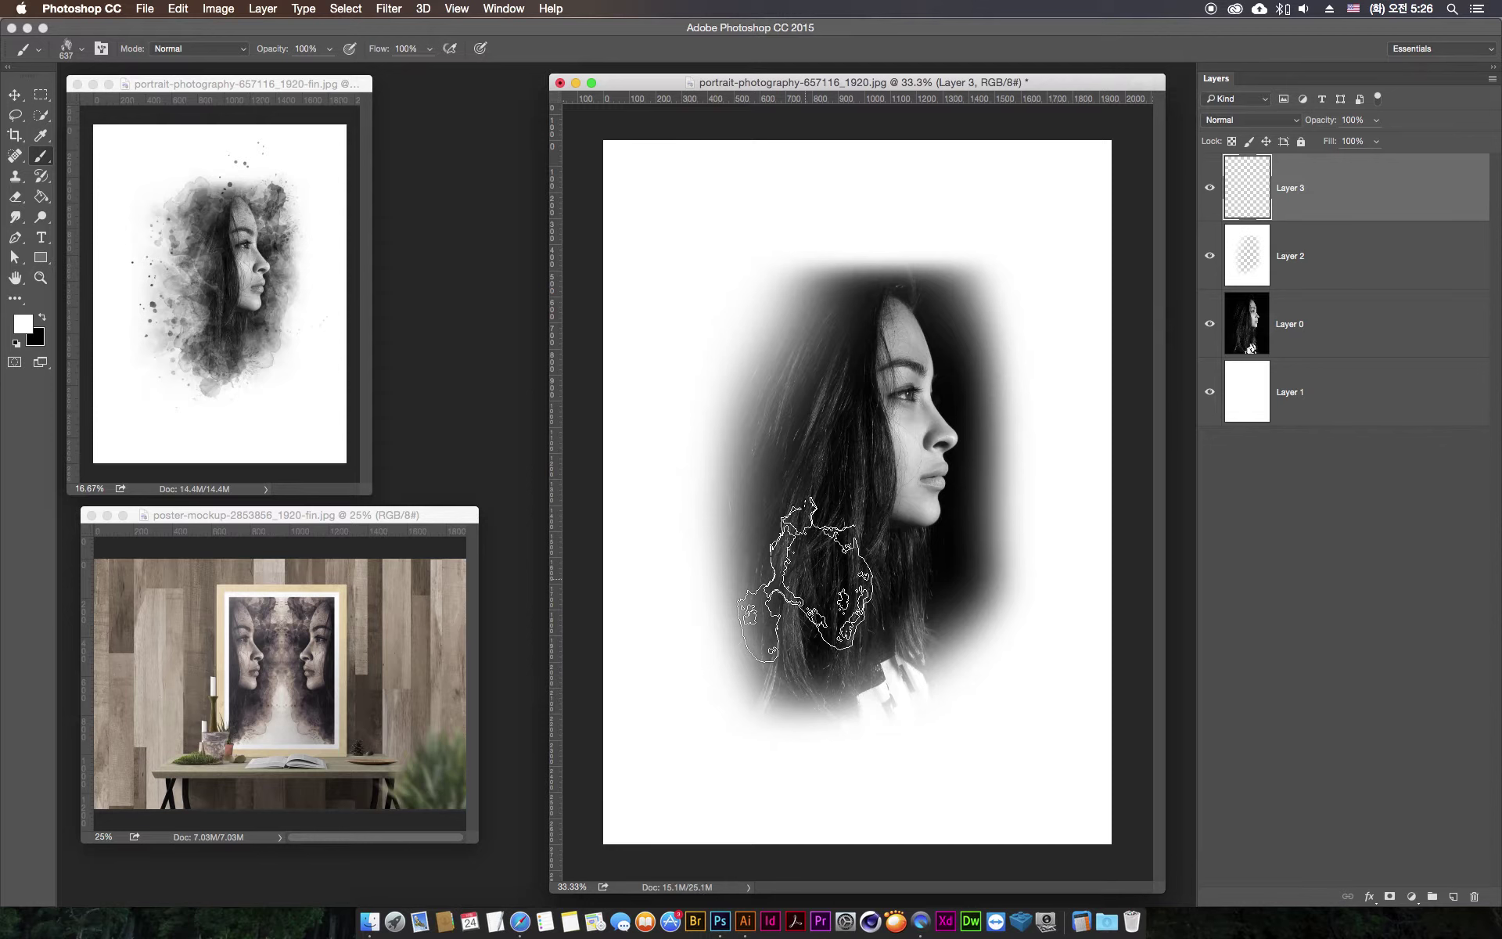
{"action": "key", "text": "F5"}
{"action": "left_click_drag", "start_coordinate": [1061, 515], "coordinate": [1061, 384]}
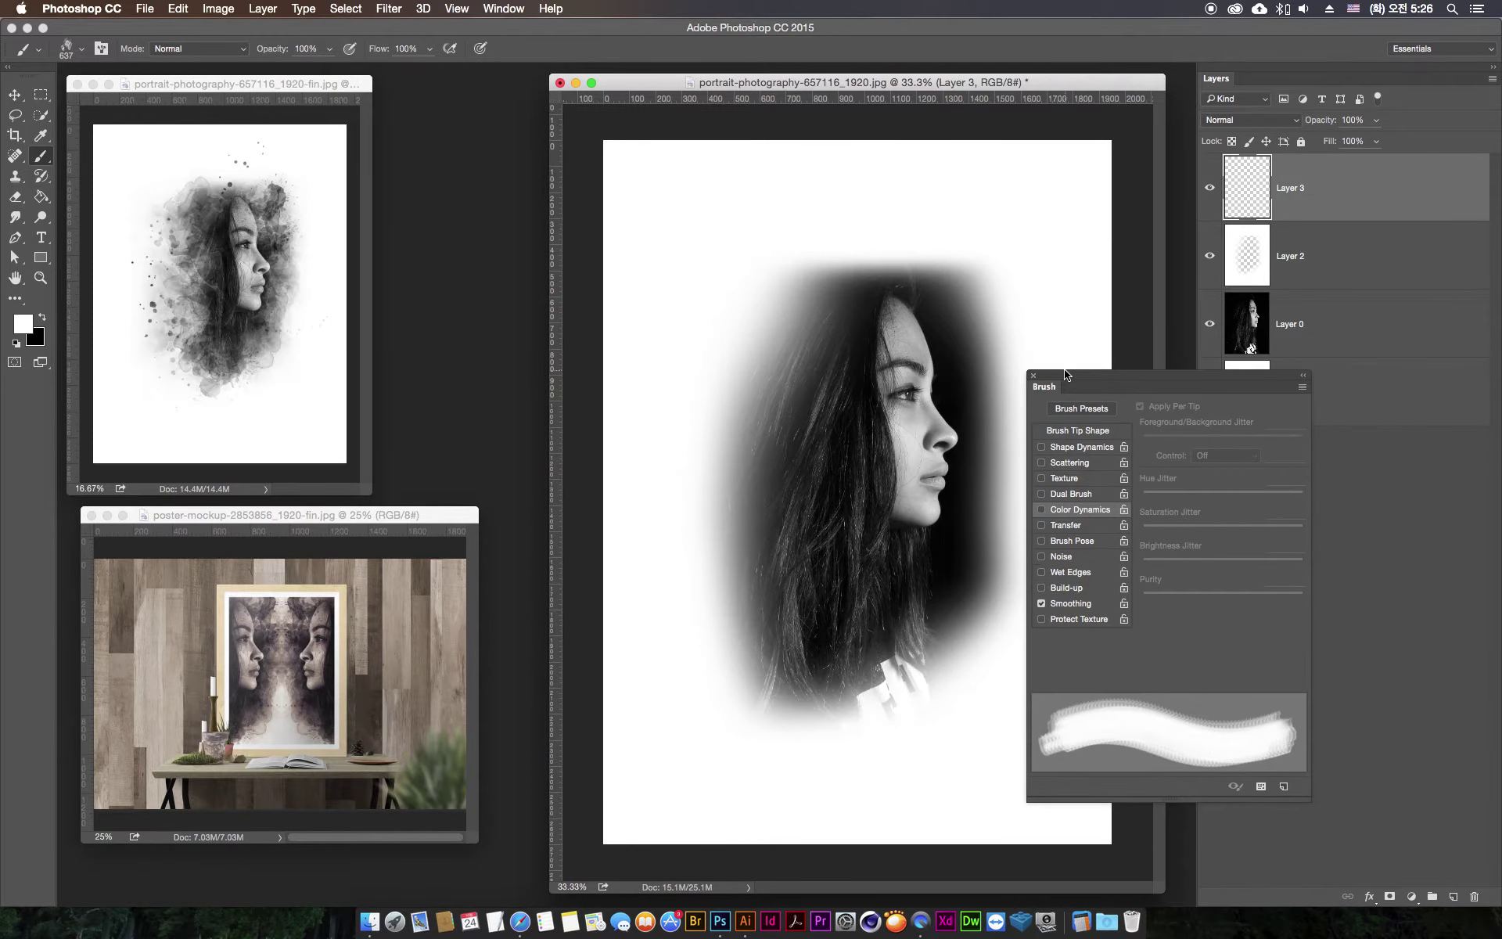
- Enable Shape Dynamics with about 77% size jitter and 65% angle jitter, and add Scattering
{"action": "left_click", "coordinate": [1043, 448]}
{"action": "left_click_drag", "start_coordinate": [1143, 429], "coordinate": [1267, 437]}
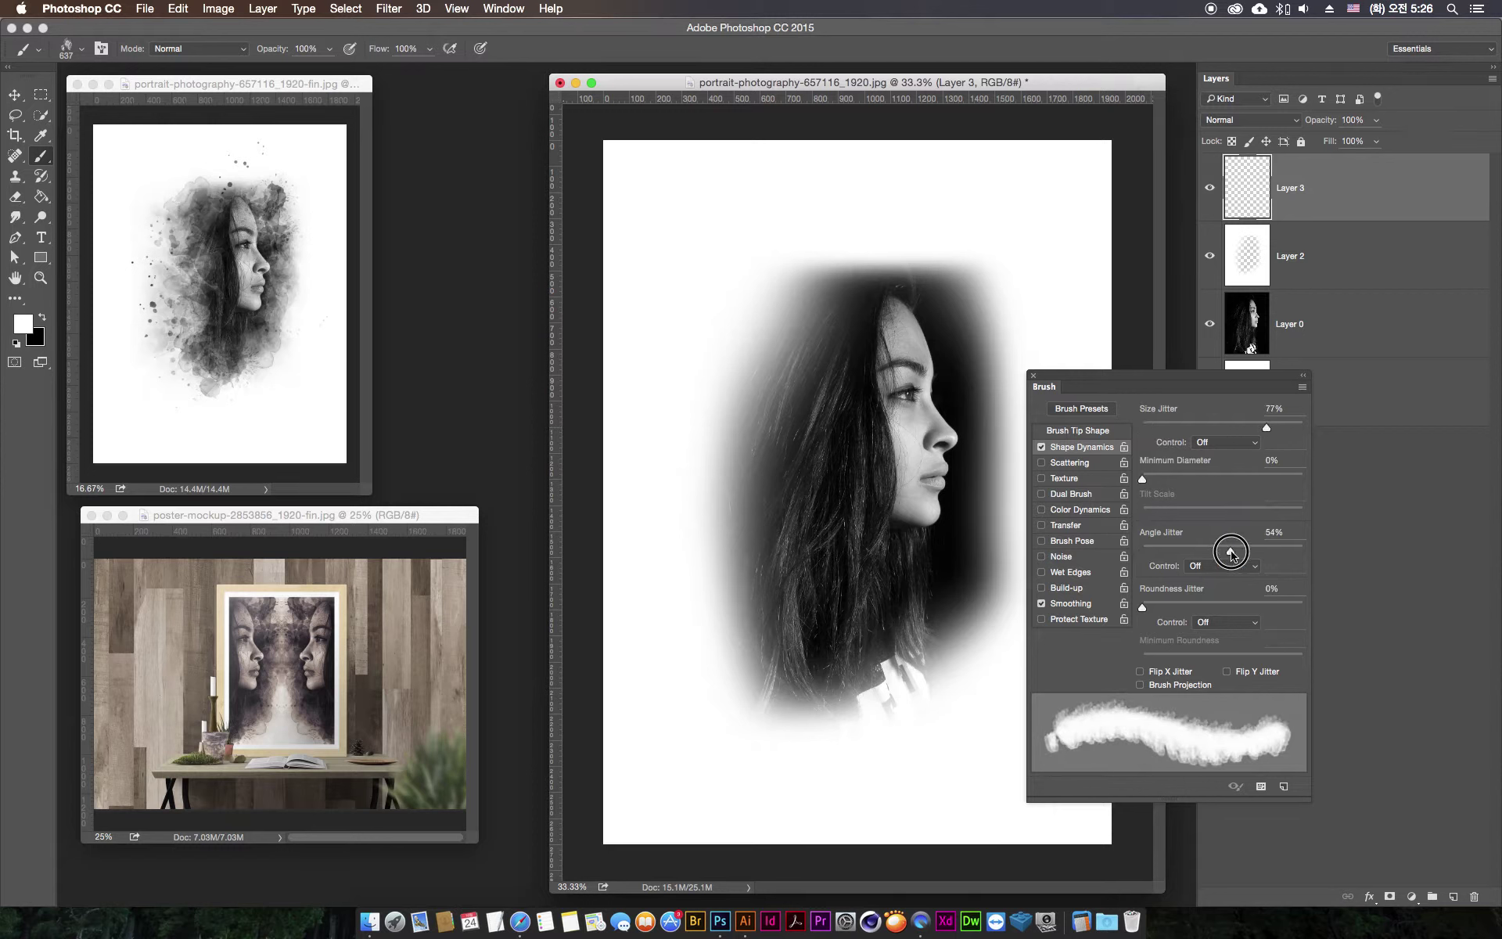
{"action": "left_click_drag", "start_coordinate": [1231, 554], "coordinate": [1249, 554]}
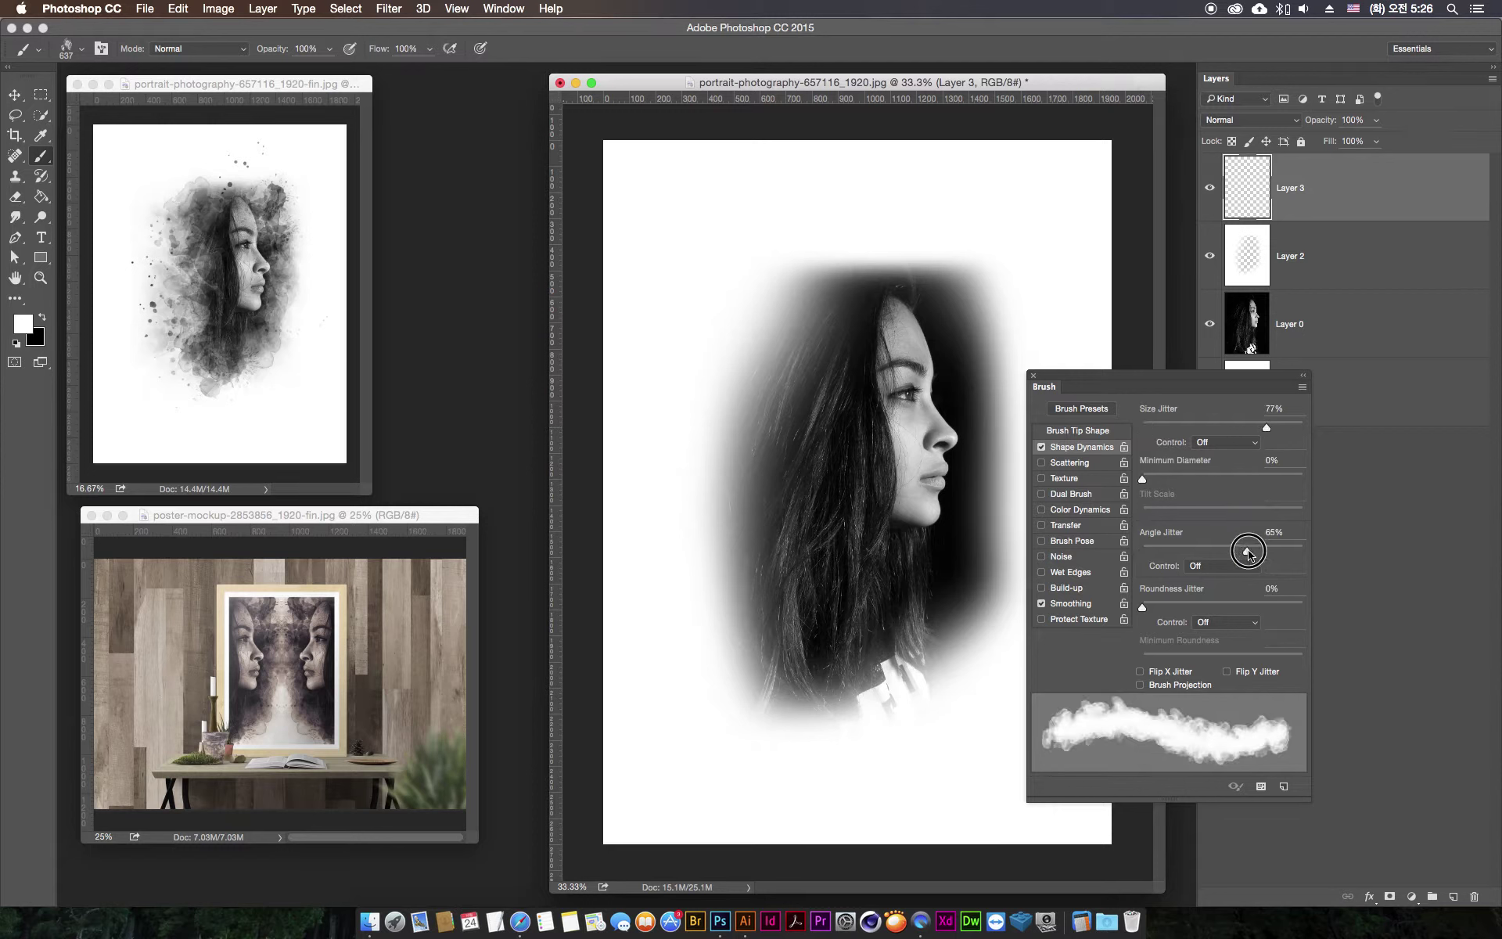
{"action": "left_click", "coordinate": [1077, 463]}
{"action": "mouse_move", "coordinate": [1157, 424]}
{"action": "left_mouse_down"}
{"action": "mouse_move", "coordinate": [1268, 426]}
{"action": "mouse_move", "coordinate": [1147, 429]}
{"action": "left_mouse_up"}
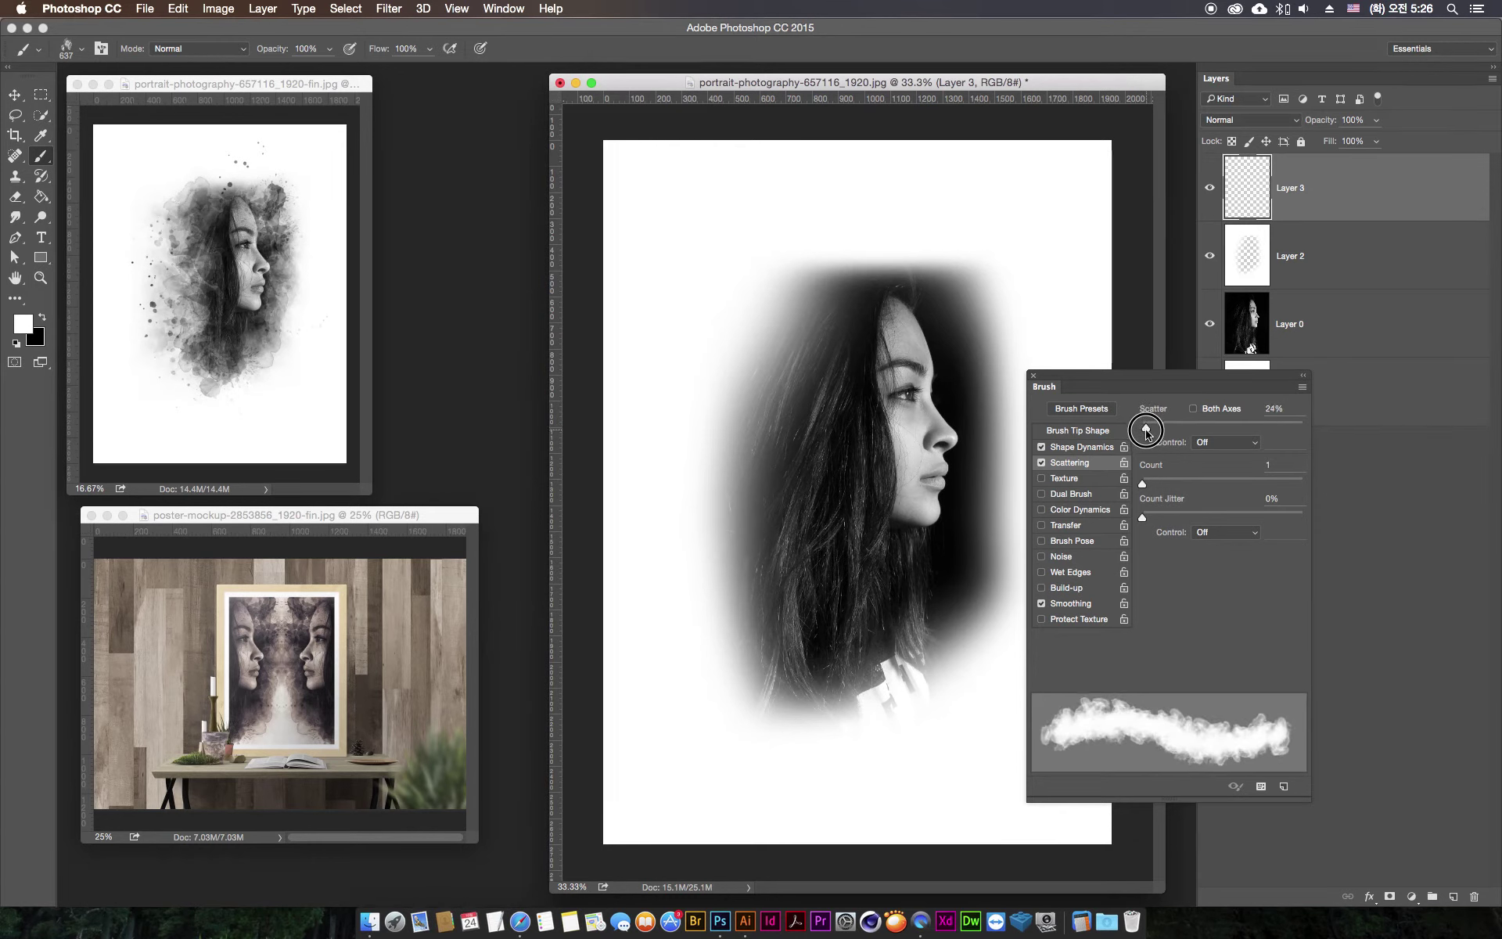
{"action": "mouse_move", "coordinate": [1143, 431]}
{"action": "left_mouse_down"}
{"action": "mouse_move", "coordinate": [1170, 428]}
{"action": "mouse_move", "coordinate": [1130, 436]}
{"action": "mouse_move", "coordinate": [1146, 436]}
{"action": "left_mouse_up"}
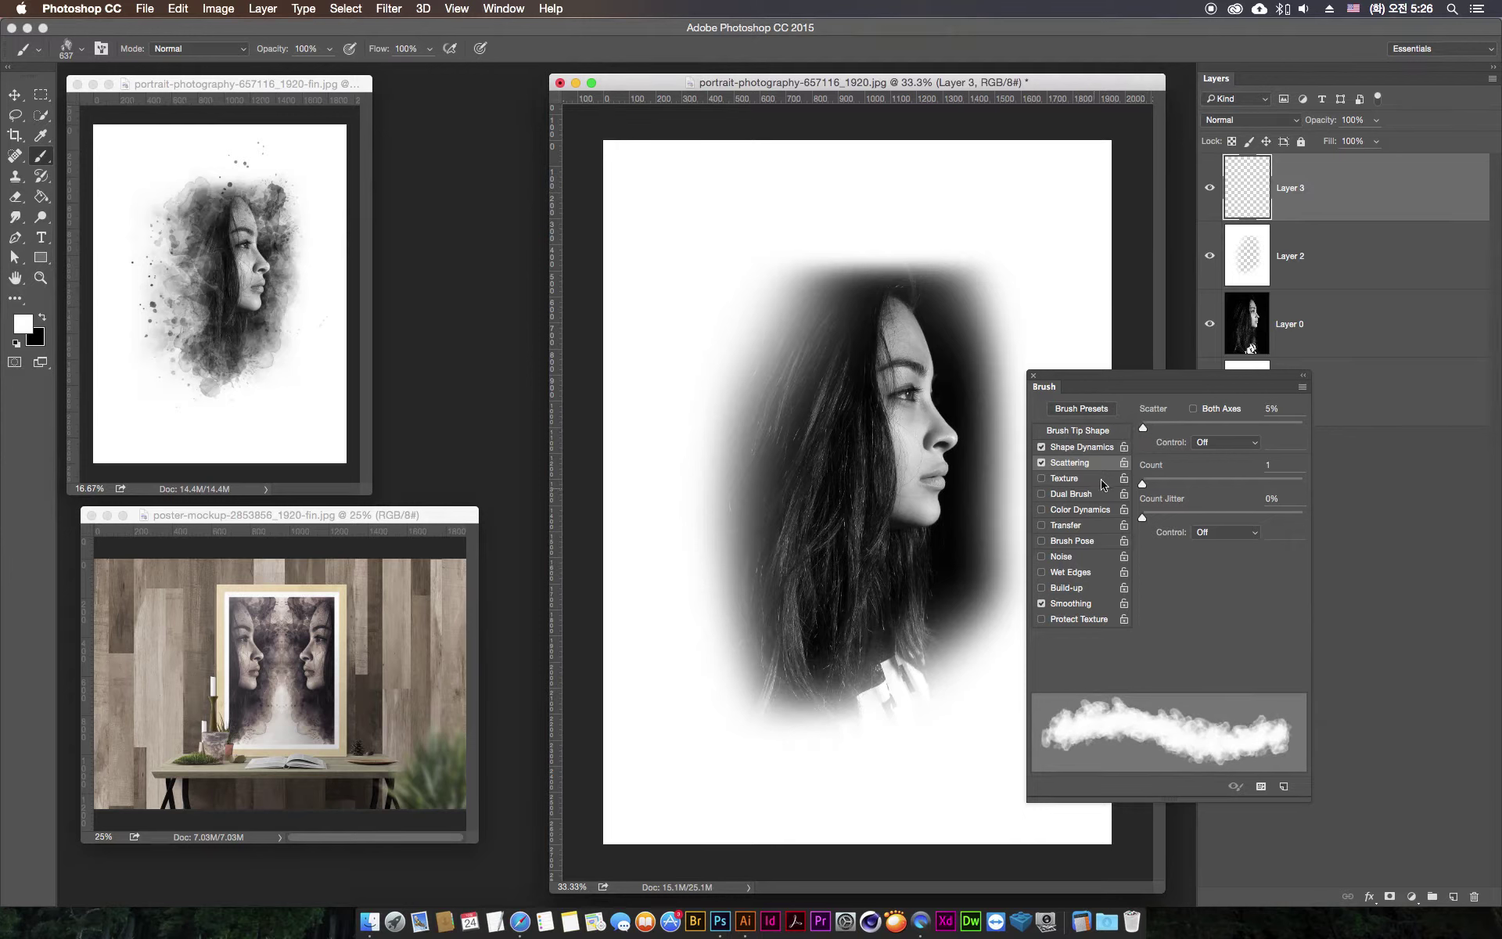
- Set Transfer opacity jitter to 38%, undo a test stroke, and set tip spacing to 84%
{"action": "left_click", "coordinate": [1093, 510]}
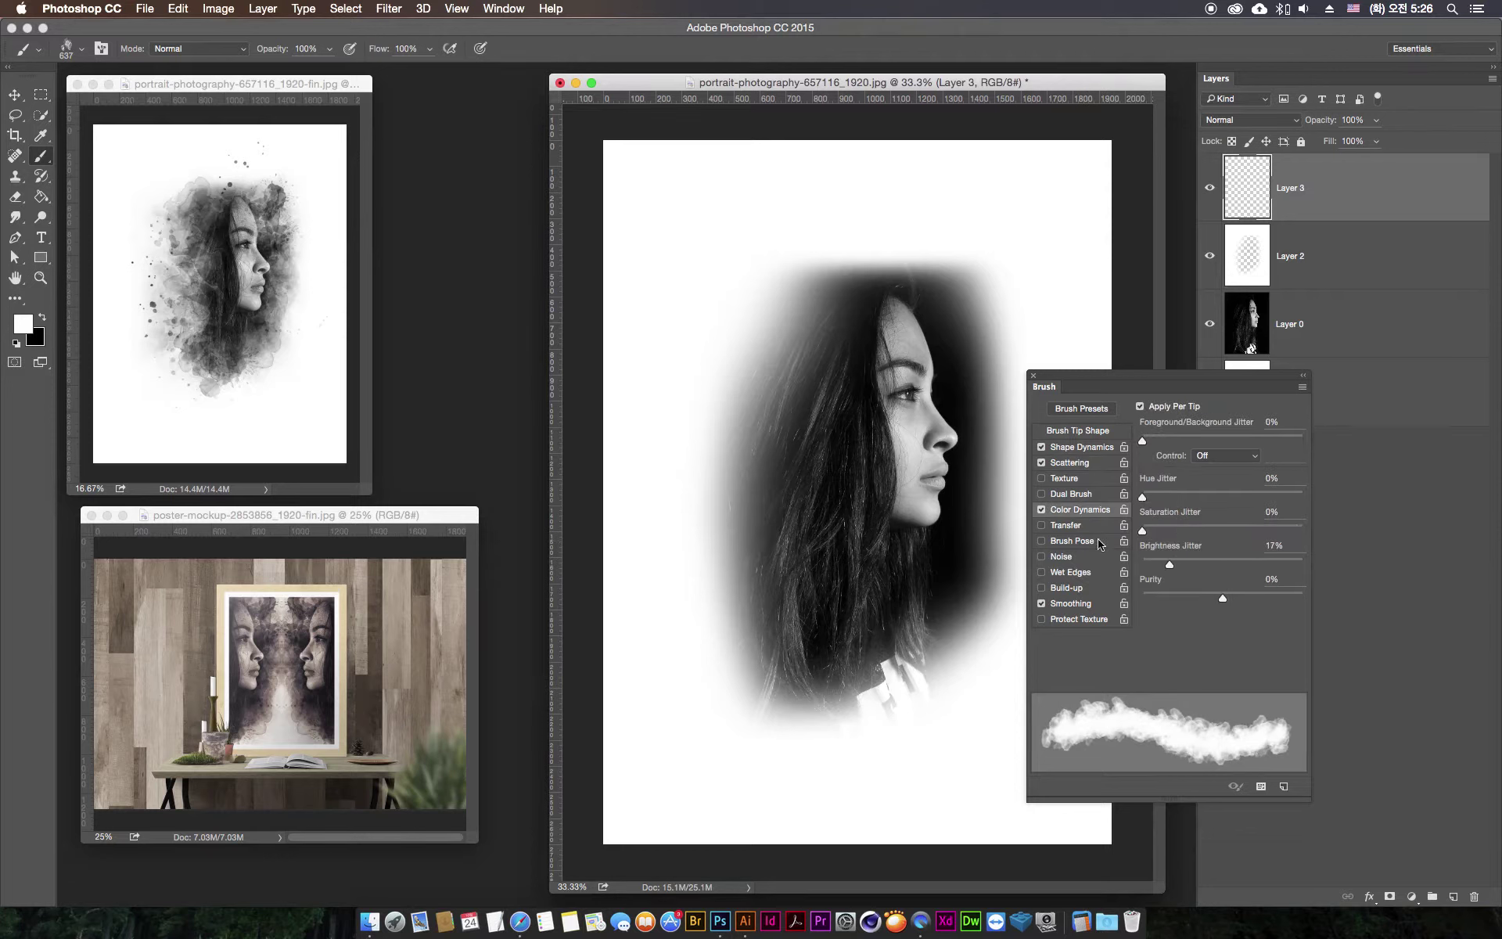
{"action": "left_click", "coordinate": [1055, 531]}
{"action": "left_click_drag", "start_coordinate": [1250, 435], "coordinate": [1204, 435]}
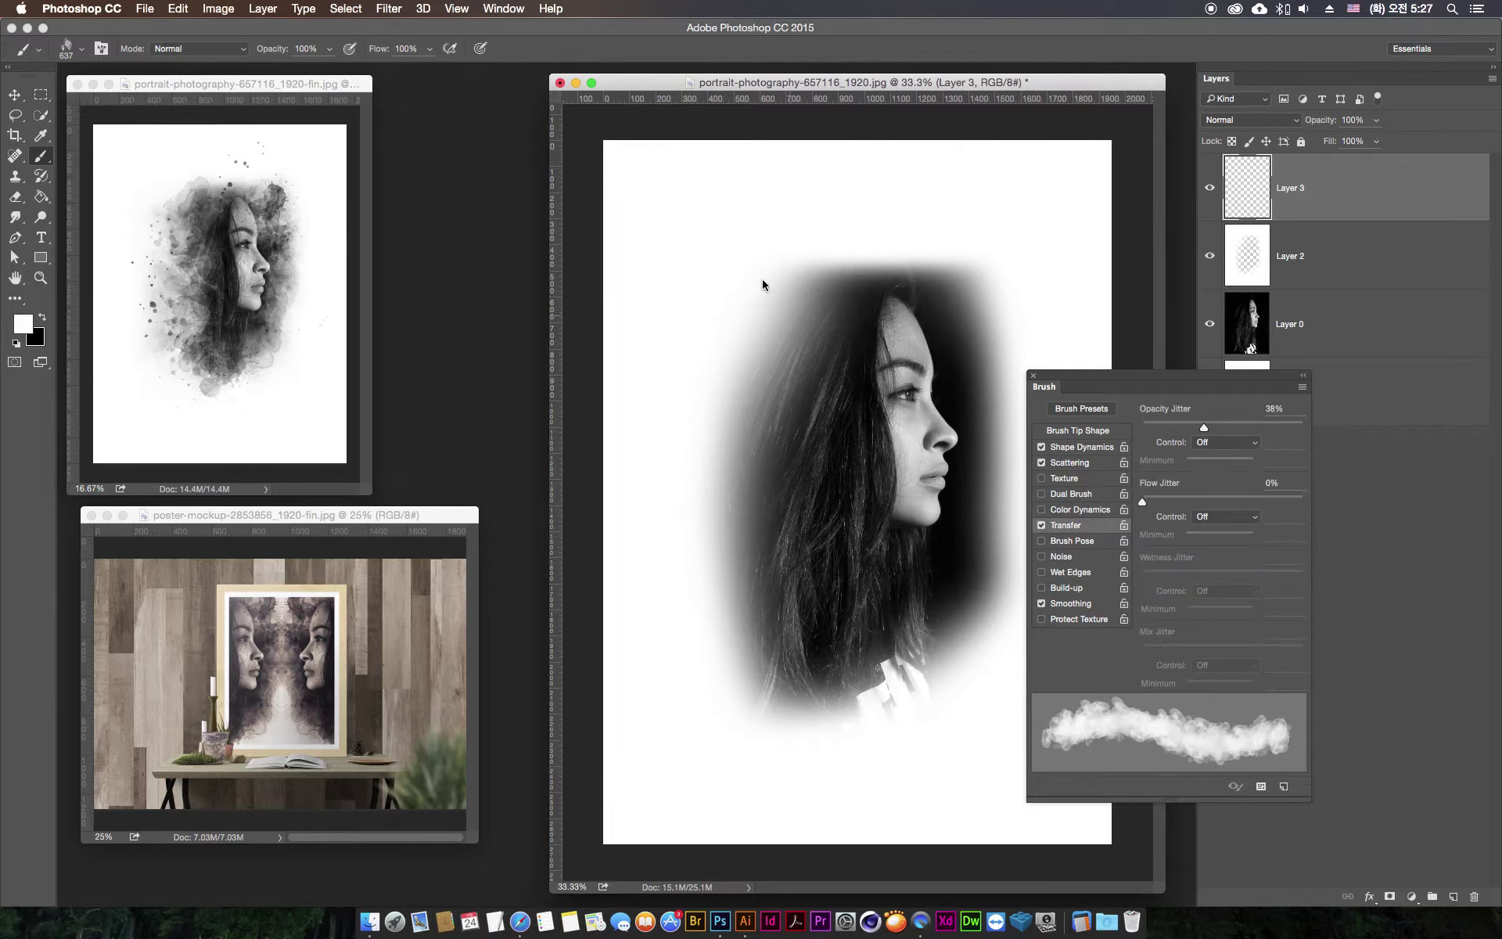
{"action": "left_click_drag", "start_coordinate": [738, 244], "coordinate": [979, 790]}
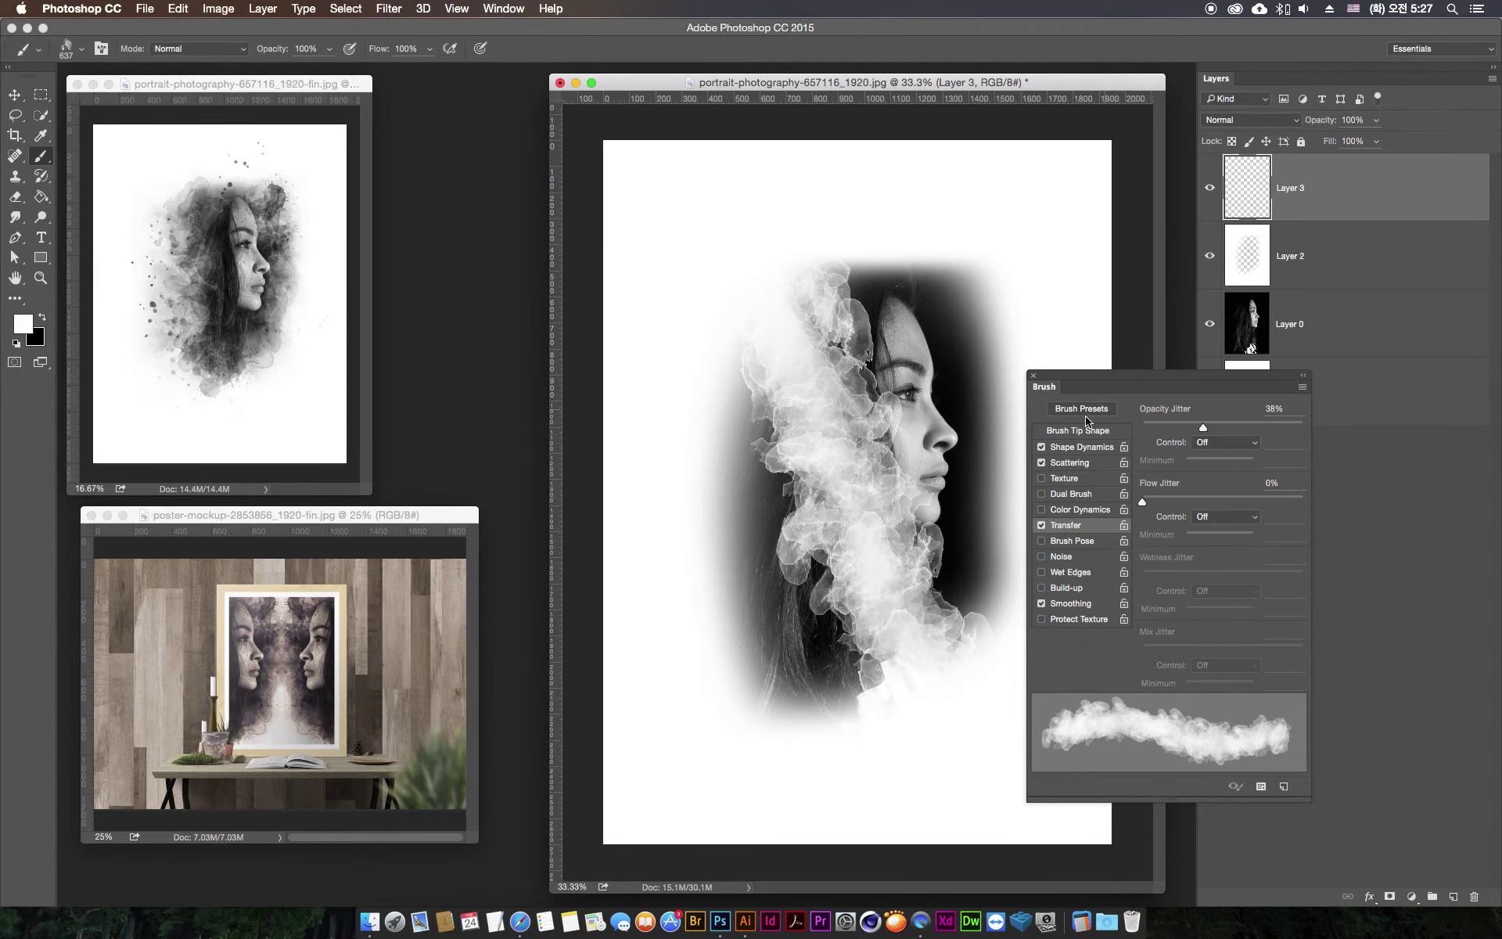
{"action": "key", "text": "ctrl+z"}
{"action": "left_click", "coordinate": [1104, 432]}
{"action": "left_click_drag", "start_coordinate": [1156, 654], "coordinate": [1208, 663]}
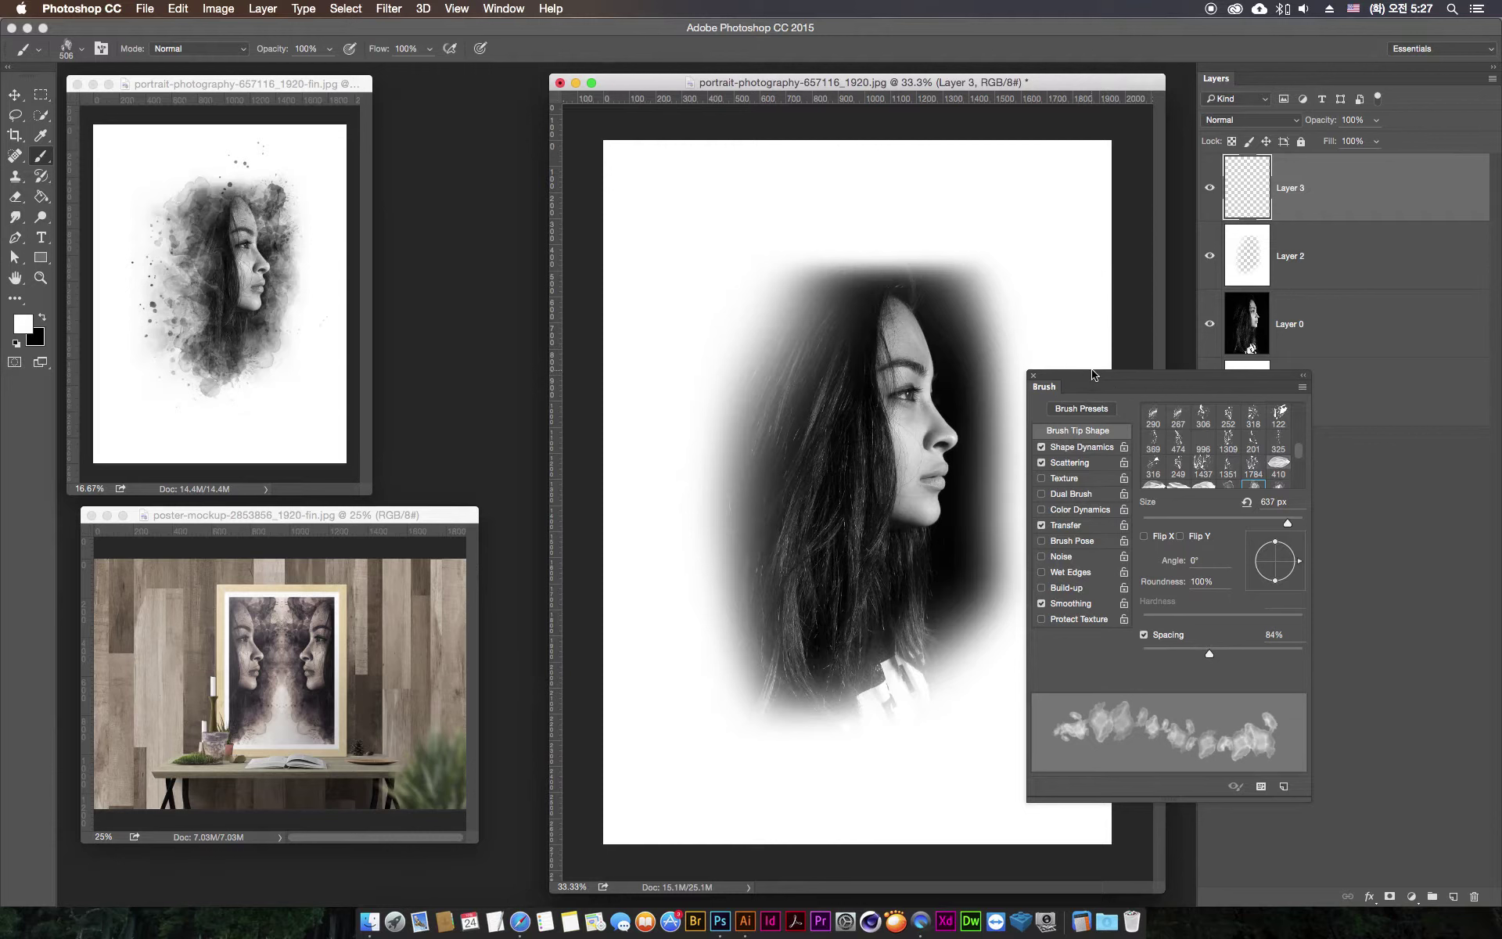
- Stamp four trial cloud dabs by the hair and cheek, then undo them and Layer 3
{"action": "left_click_drag", "start_coordinate": [1101, 384], "coordinate": [1151, 487]}
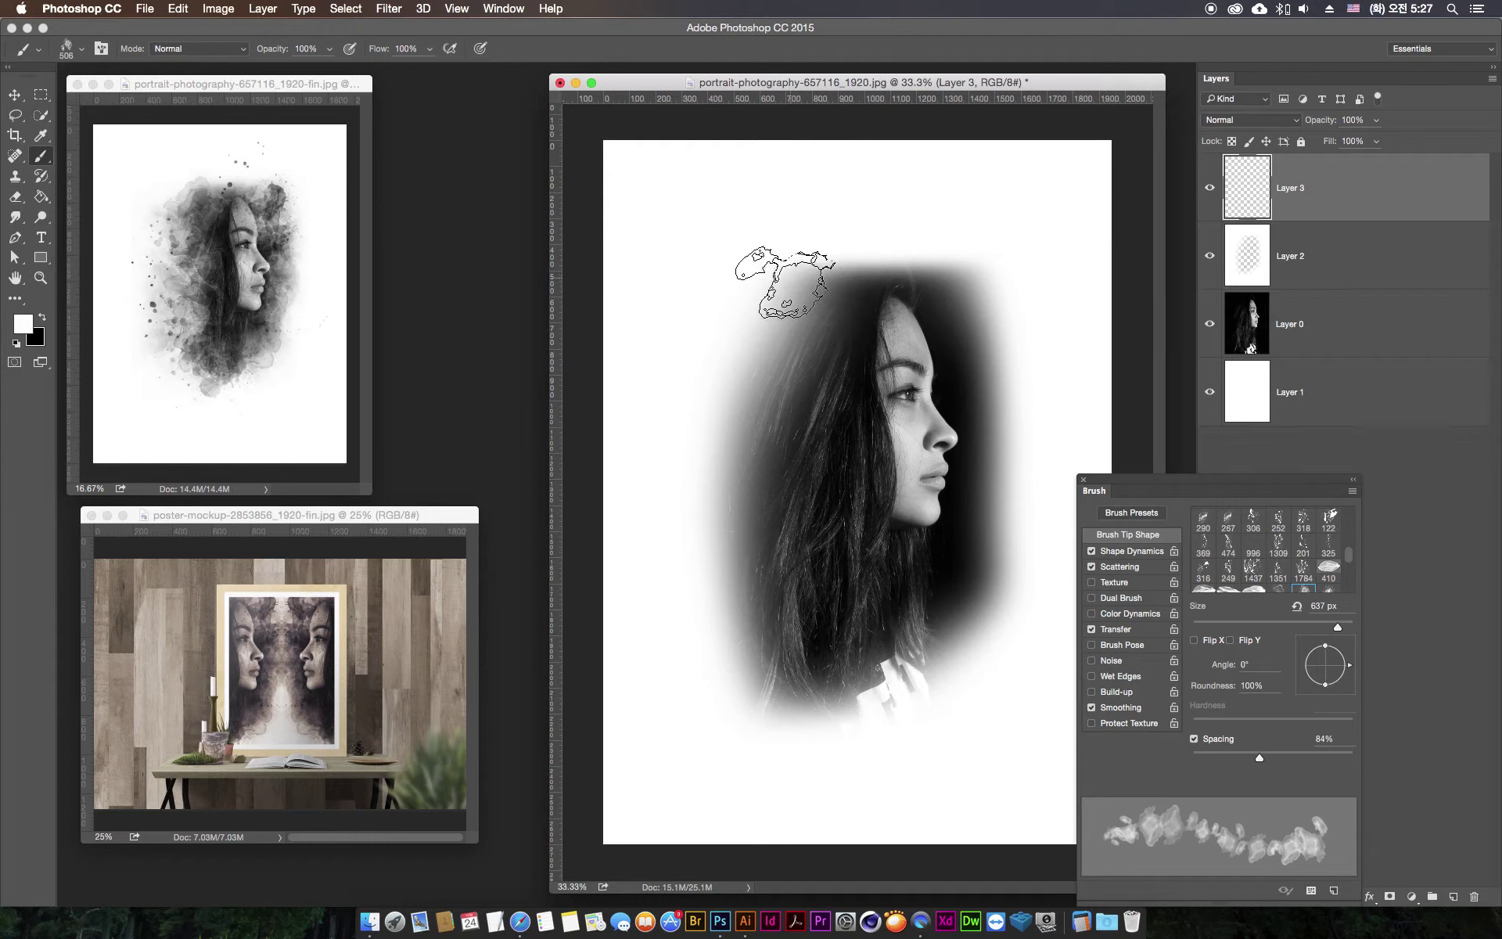
{"action": "left_click", "coordinate": [787, 273]}
{"action": "left_click", "coordinate": [778, 470]}
{"action": "left_click", "coordinate": [836, 544]}
{"action": "left_click", "coordinate": [763, 470]}
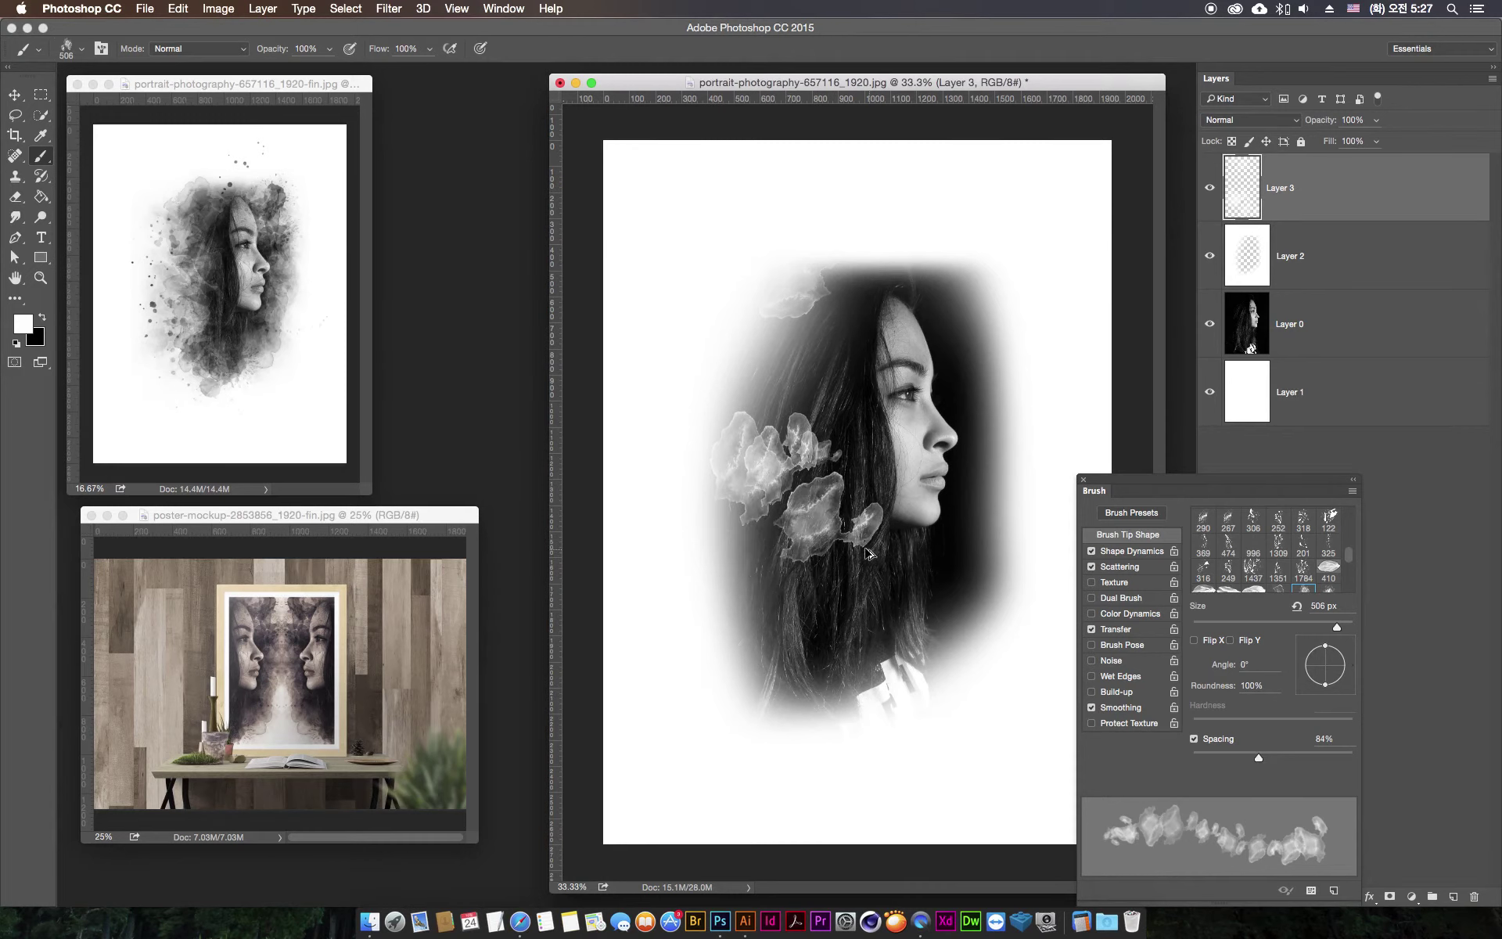
{"action": "key", "text": "ctrl+alt+z"}
{"action": "key", "text": "ctrl+alt+z"}
{"action": "key", "text": "ctrl+alt+z"}
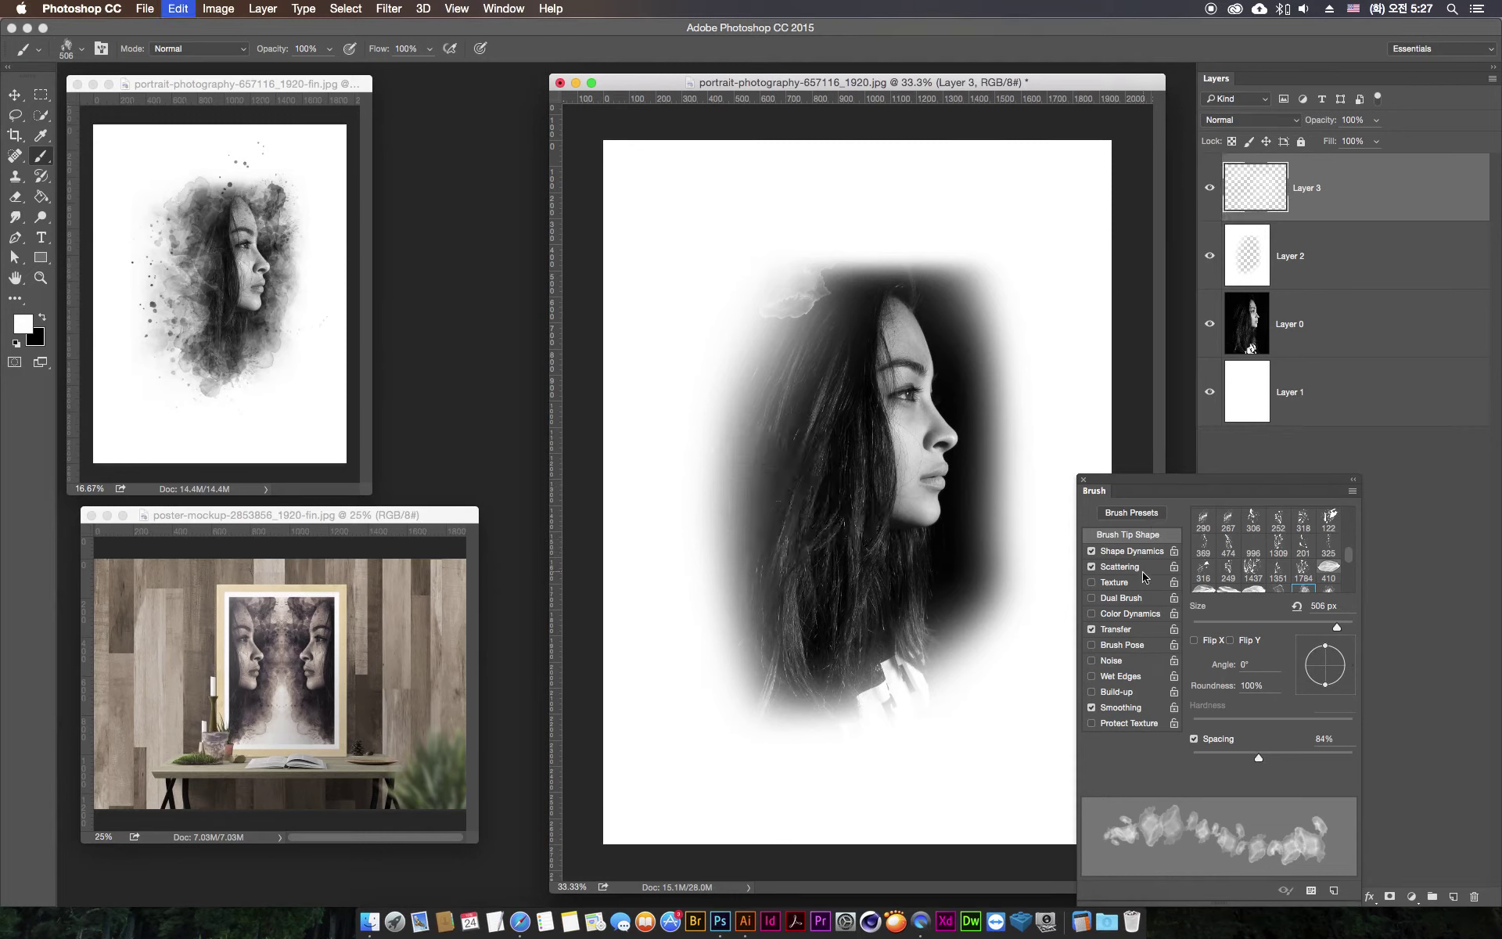
{"action": "key", "text": "ctrl+alt+z"}
{"action": "key", "text": "ctrl+alt+z"}
{"action": "left_click", "coordinate": [1136, 556]}
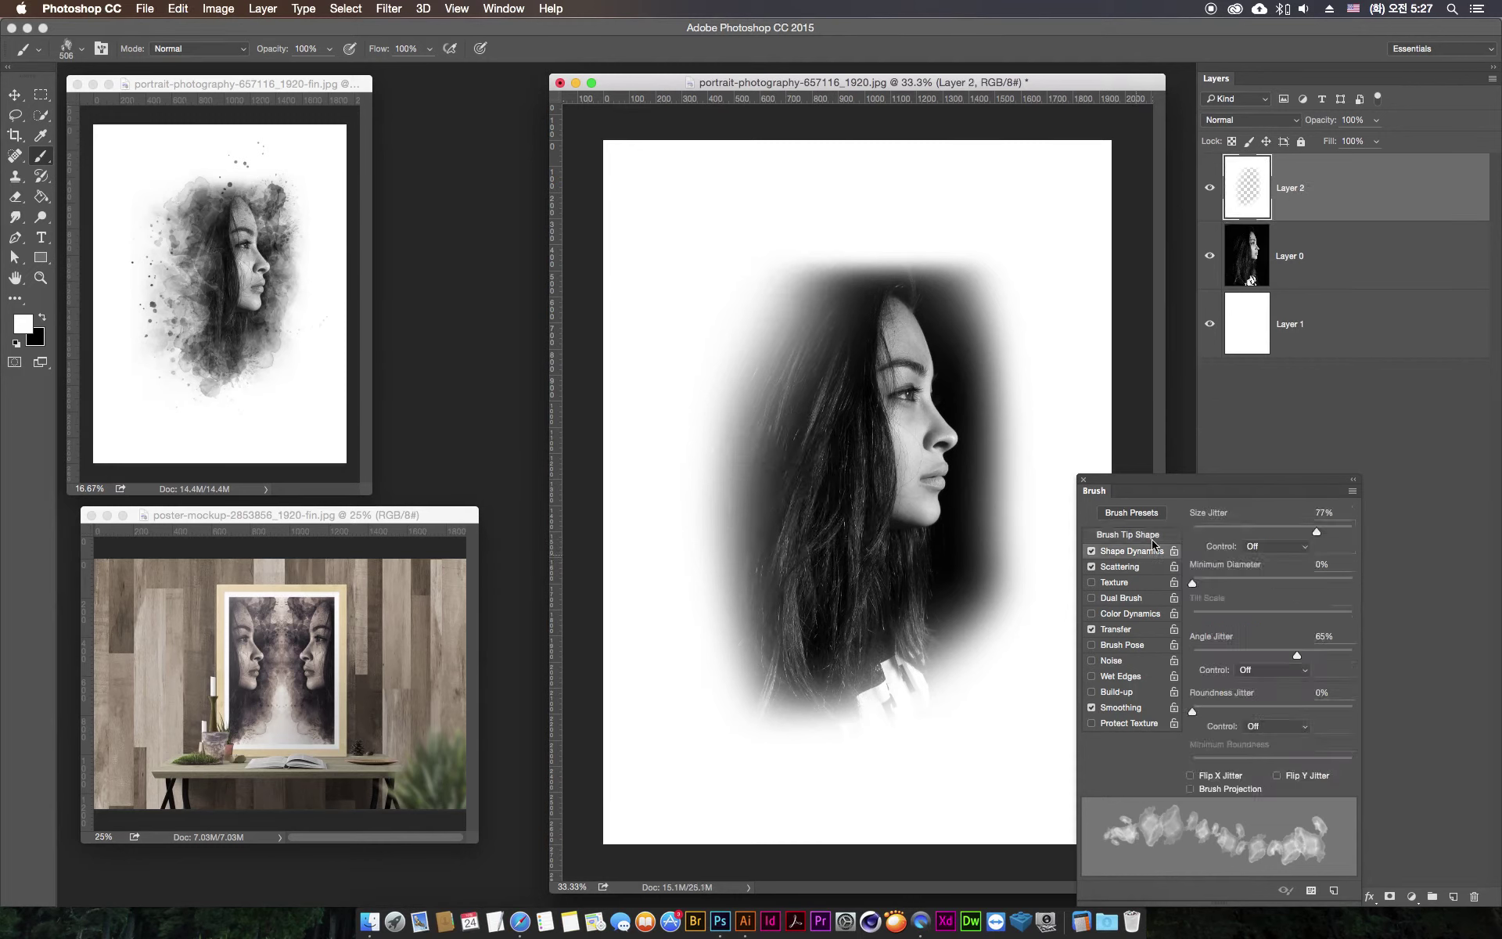
- Slightly lower angle jitter, then paint and undo trial smoke strokes down the hair's left side
{"action": "left_click_drag", "start_coordinate": [1178, 483], "coordinate": [1165, 375]}
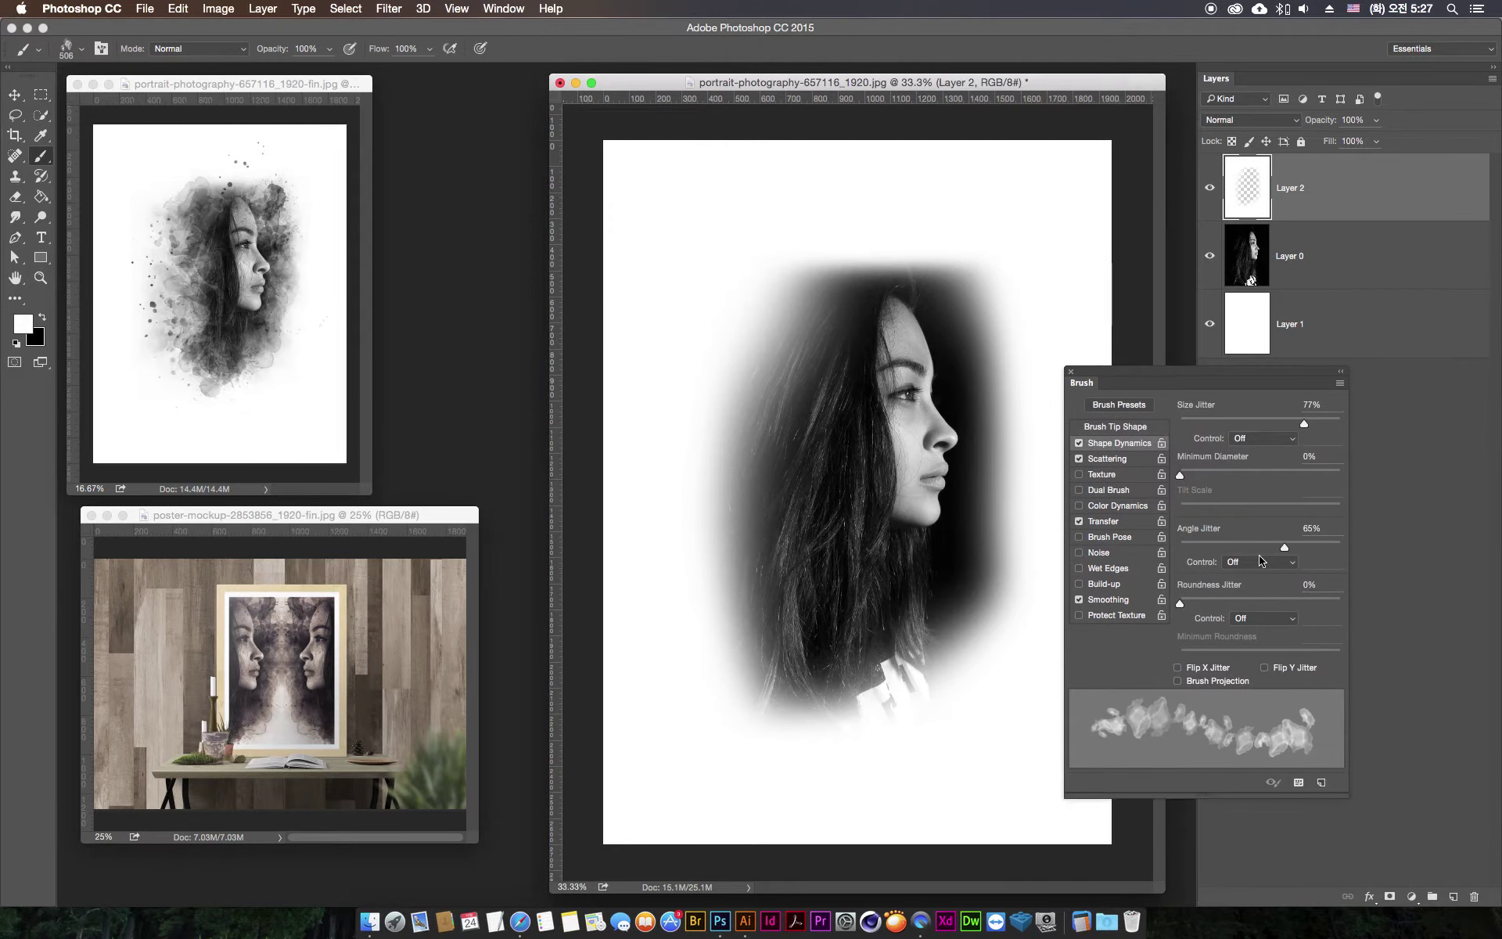
{"action": "left_click_drag", "start_coordinate": [1281, 548], "coordinate": [1278, 547]}
{"action": "left_click_drag", "start_coordinate": [1111, 383], "coordinate": [1096, 490]}
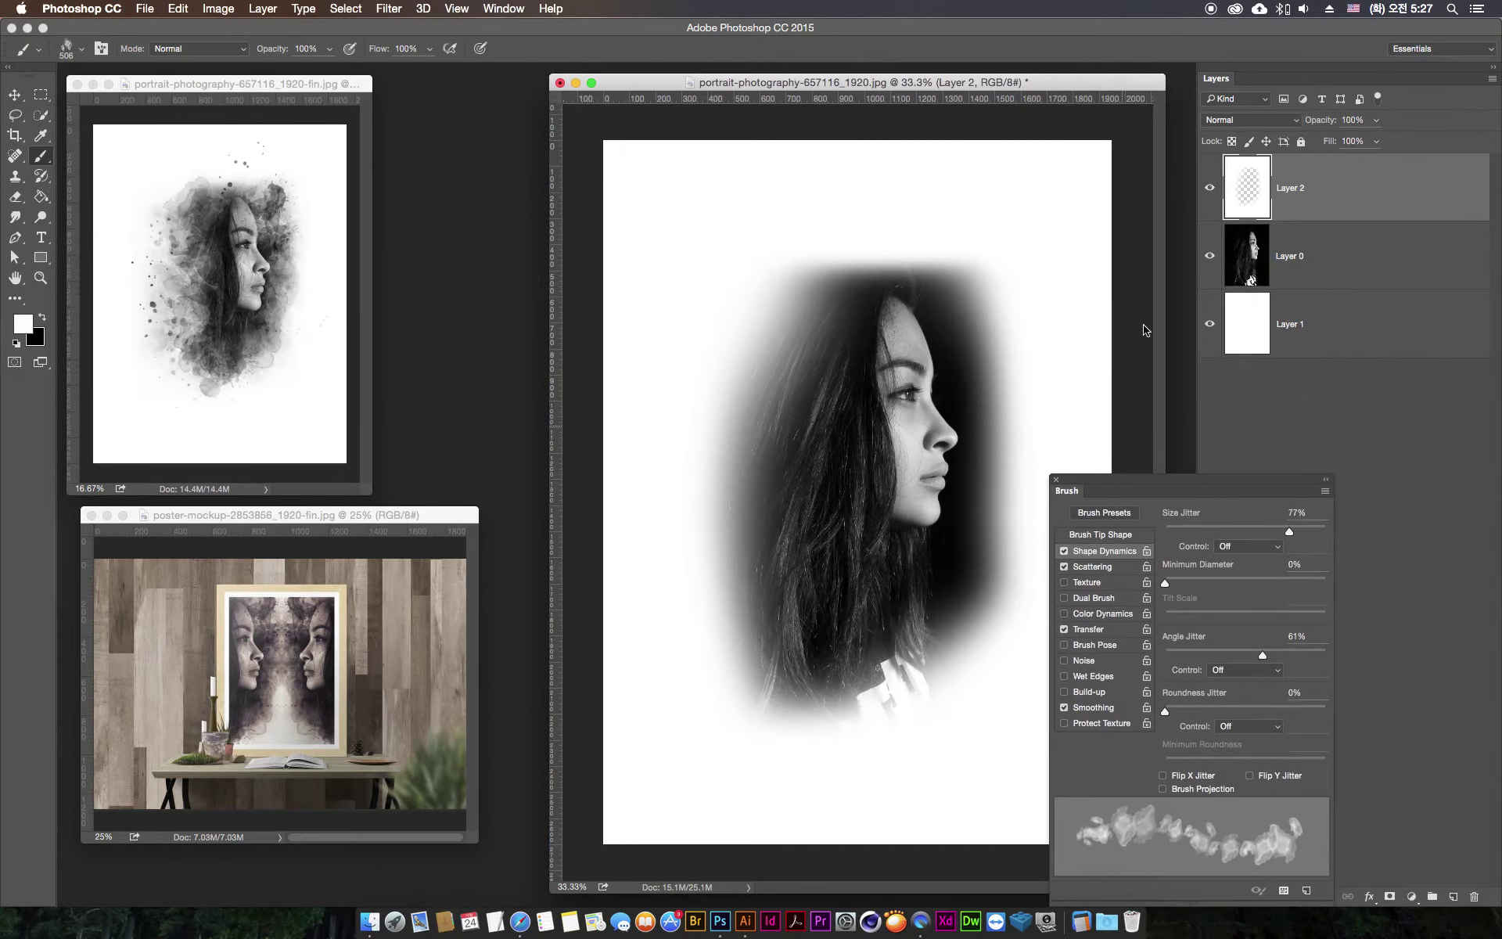
{"action": "mouse_move", "coordinate": [738, 285]}
{"action": "left_mouse_down"}
{"action": "mouse_move", "coordinate": [788, 269]}
{"action": "mouse_move", "coordinate": [744, 586]}
{"action": "mouse_move", "coordinate": [794, 736]}
{"action": "left_mouse_up"}
{"action": "key", "text": "ctrl+alt+z"}
{"action": "key", "text": "ctrl+alt+z"}
{"action": "key", "text": "ctrl+alt+z"}
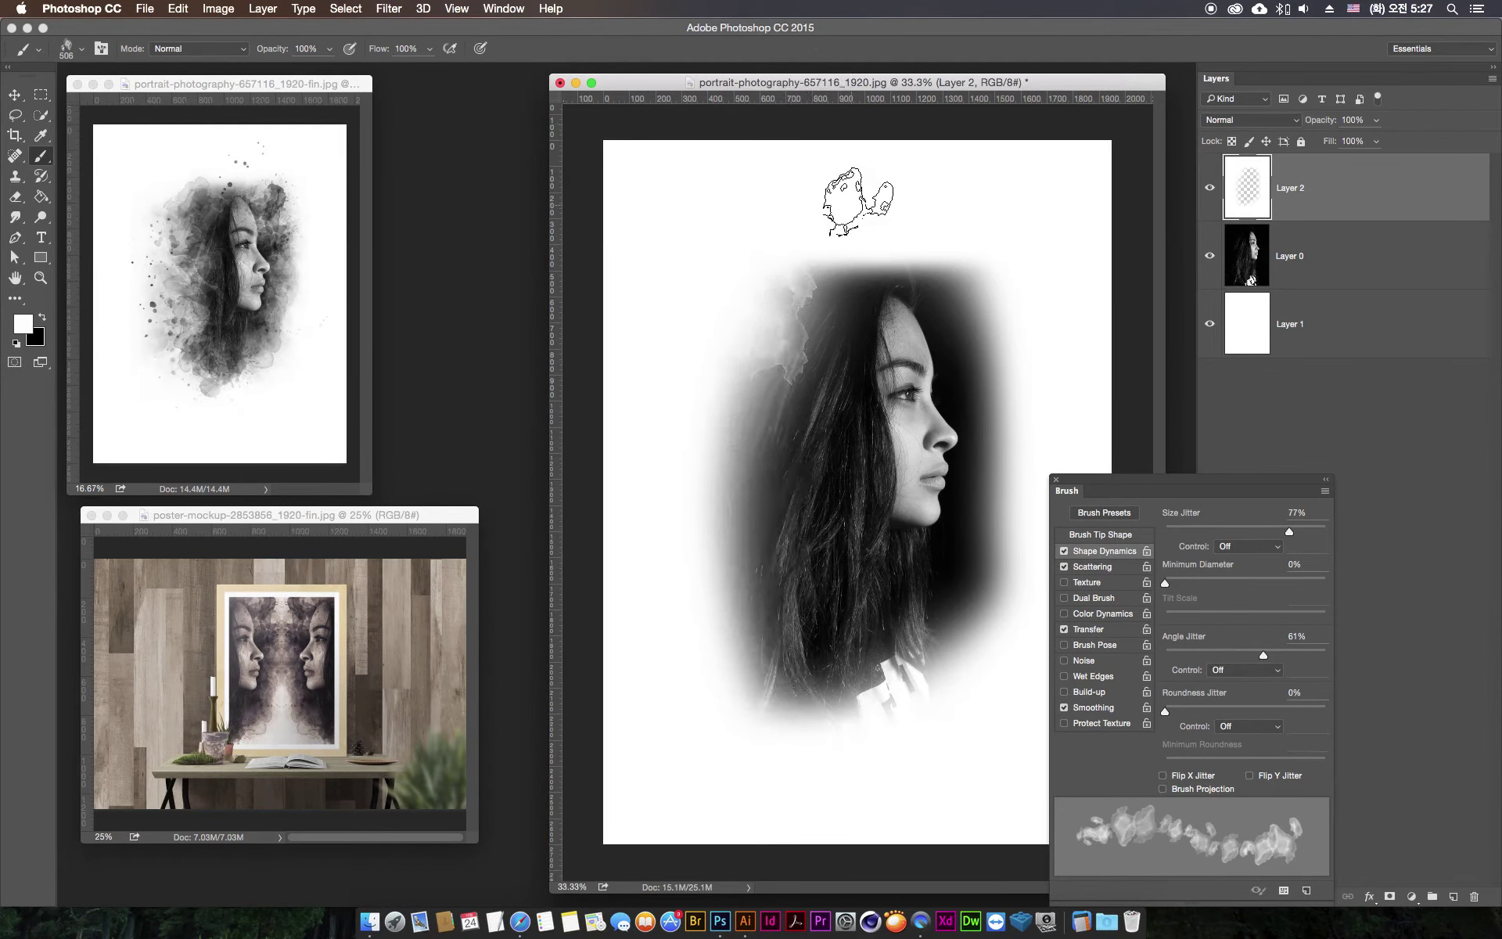
{"action": "left_click_drag", "start_coordinate": [810, 274], "coordinate": [841, 759]}
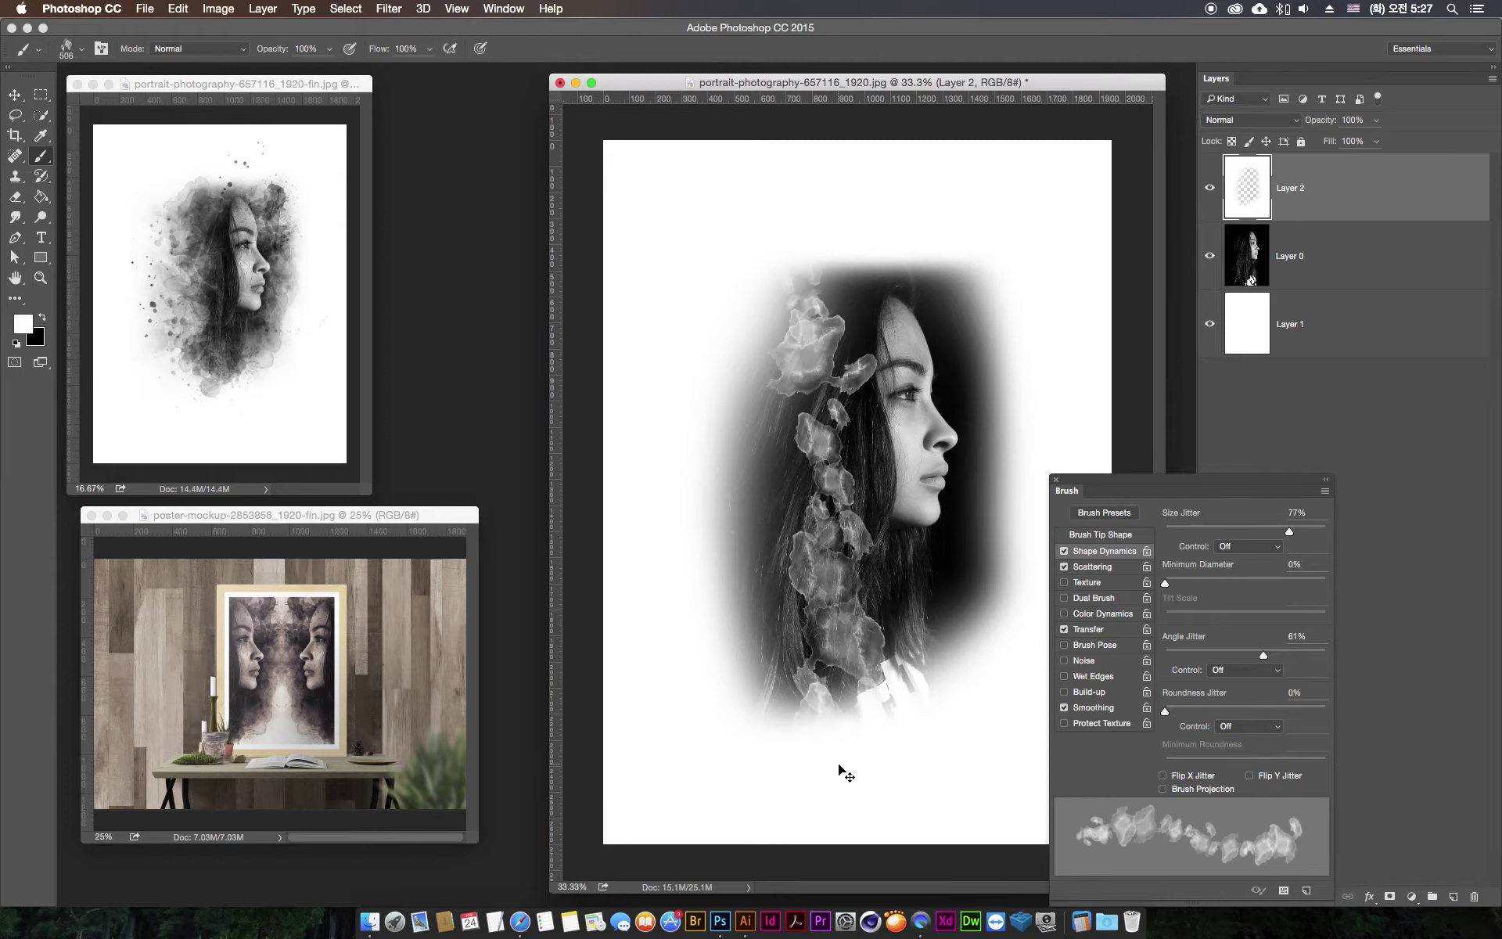
{"action": "key", "text": "ctrl+alt+z"}
{"action": "key", "text": "ctrl+alt+z"}
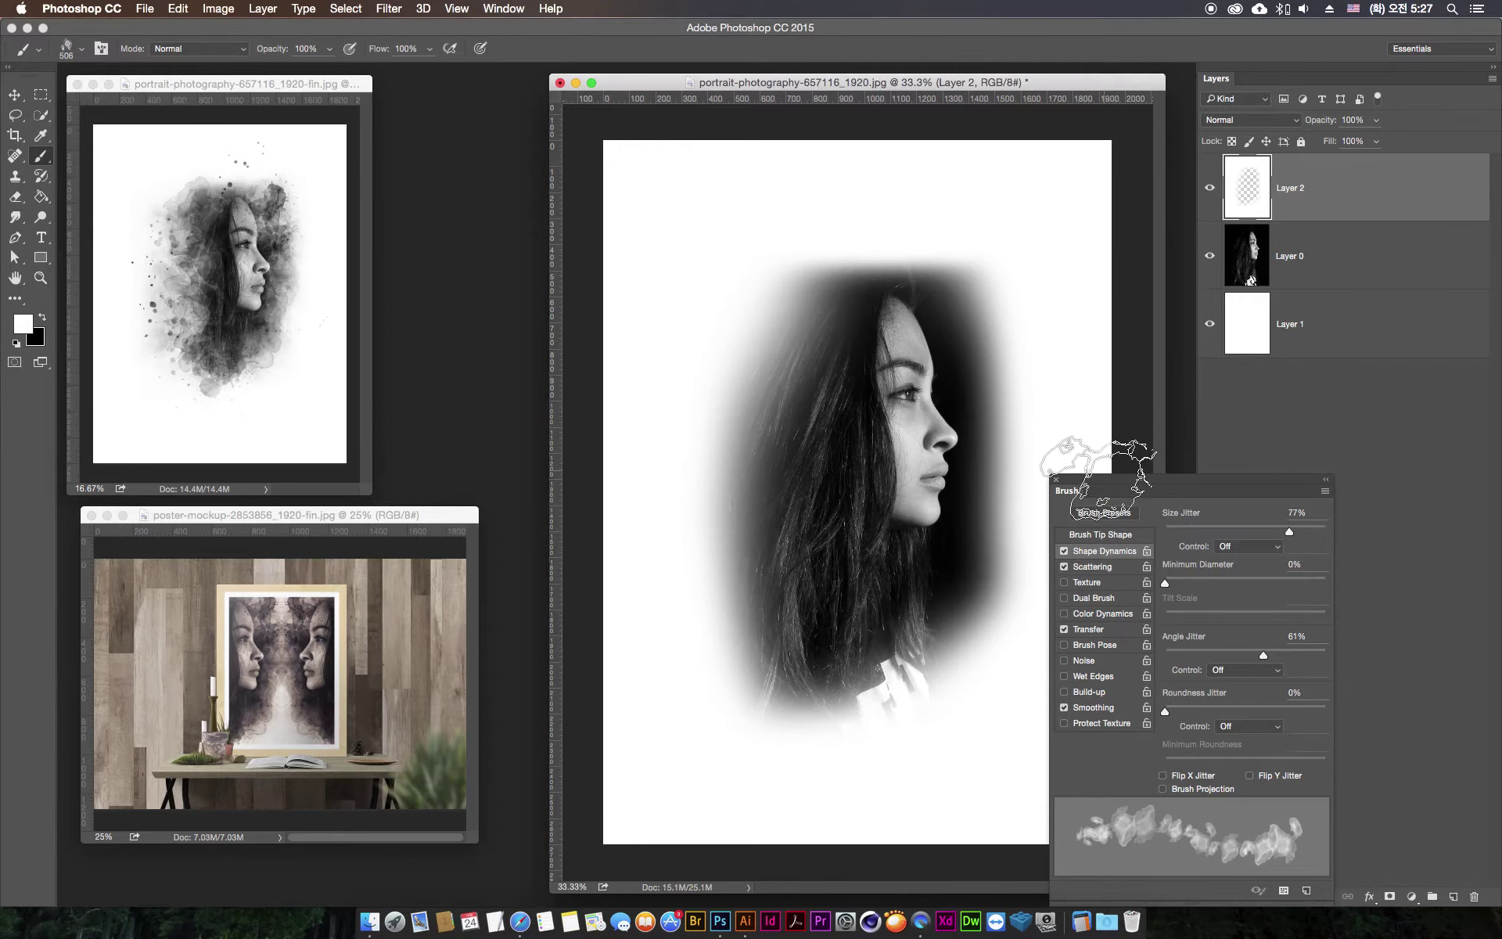
- Raise Transfer opacity jitter to 82%, shrink the brush to 400 px, and add Layer 3
{"action": "left_click", "coordinate": [1123, 631]}
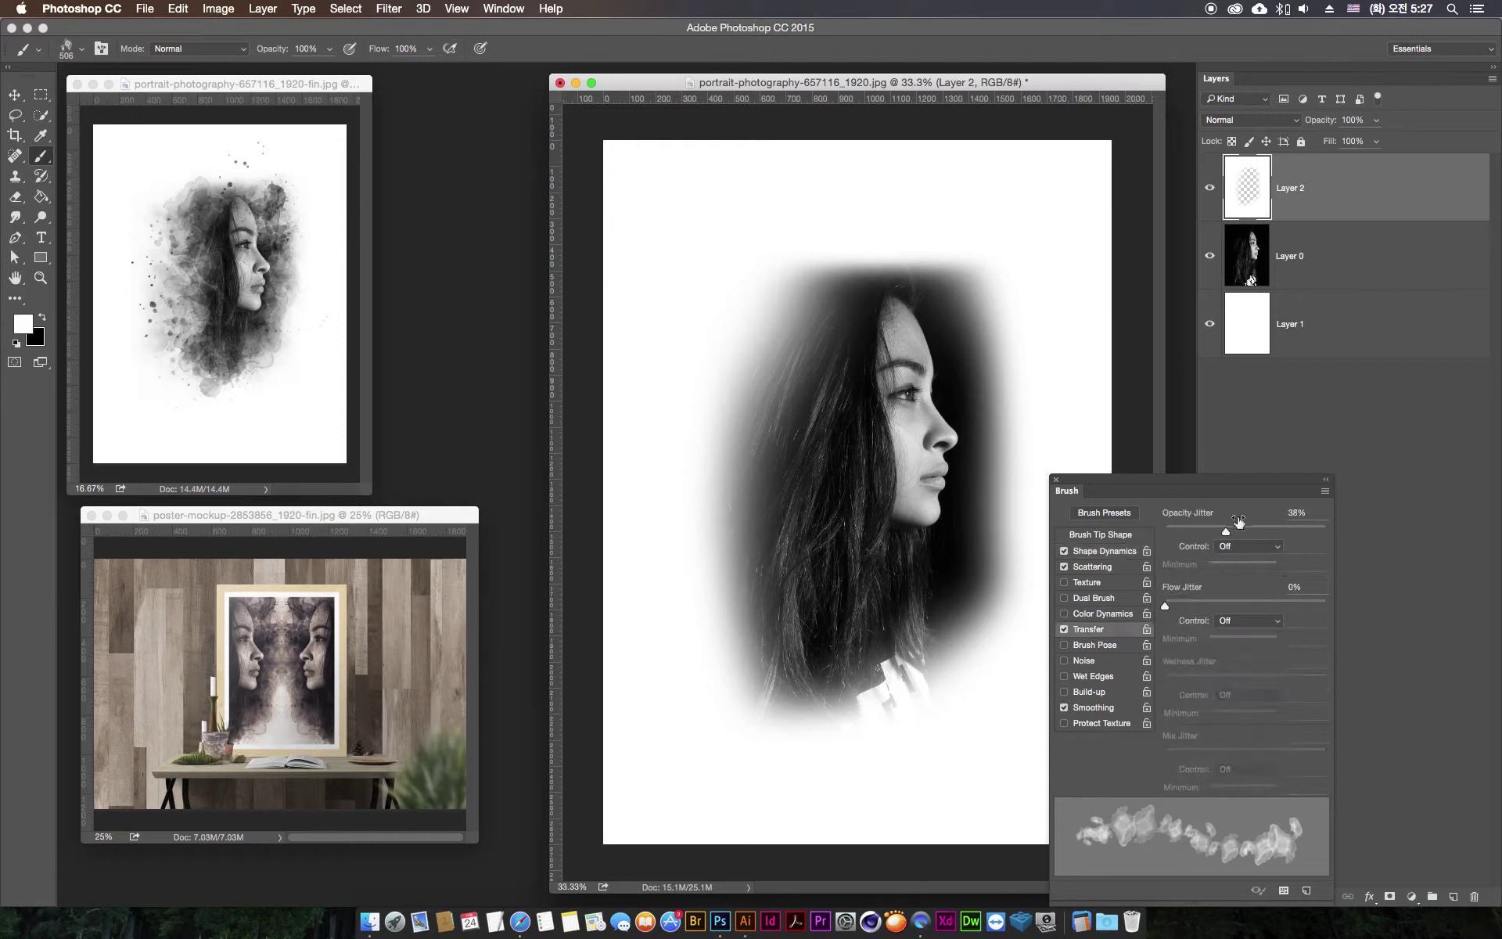
{"action": "left_click_drag", "start_coordinate": [1231, 529], "coordinate": [1323, 538]}
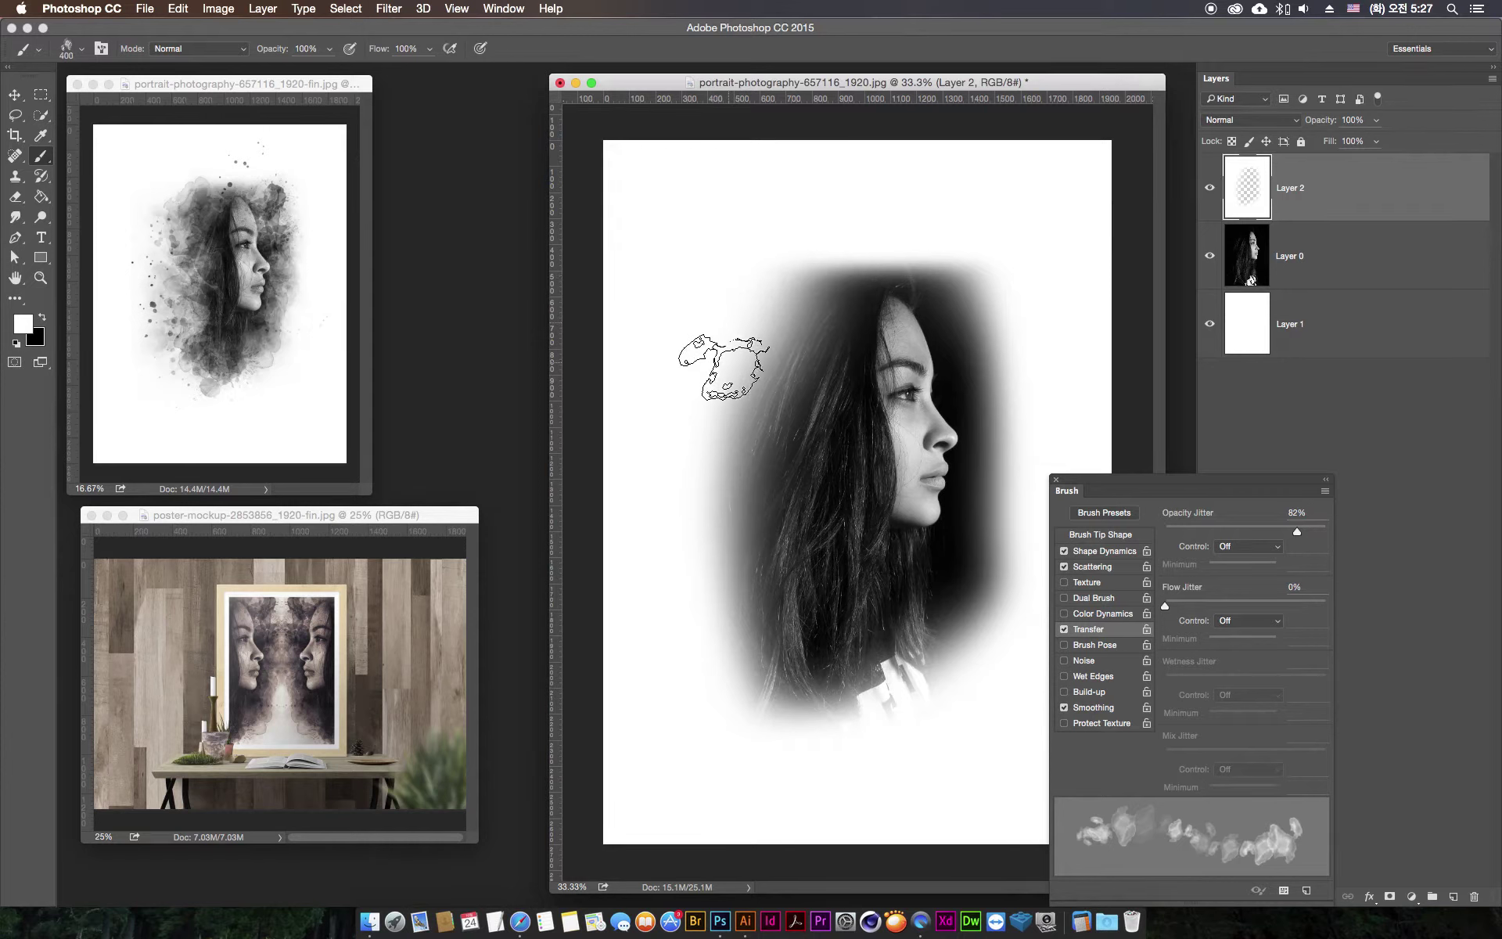
{"action": "key", "text": "bracketleft"}
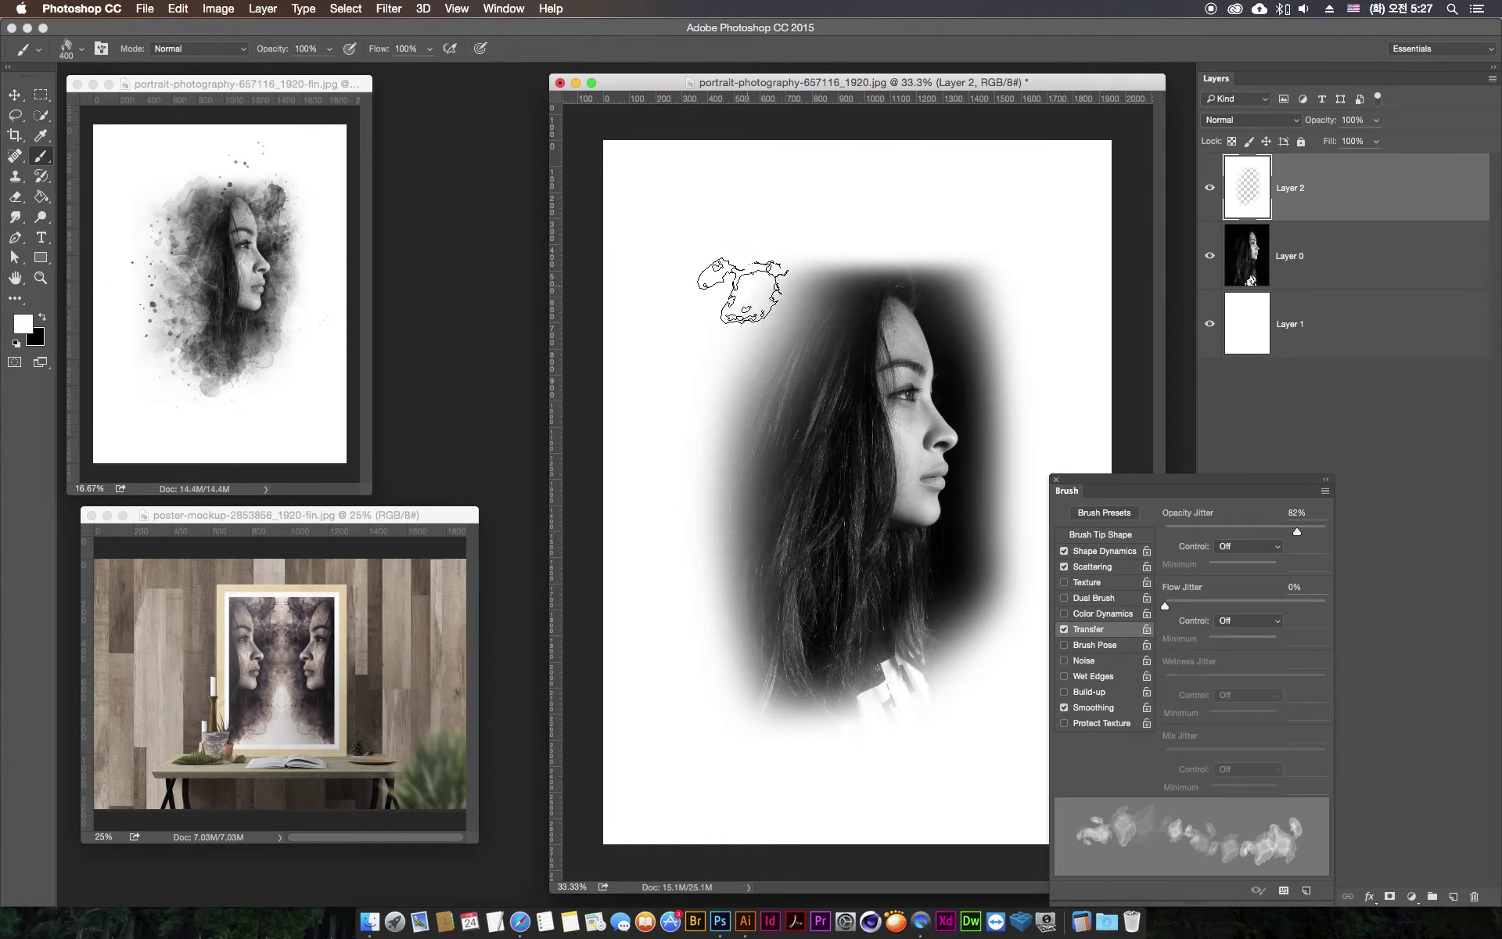
{"action": "left_click", "coordinate": [1453, 897]}
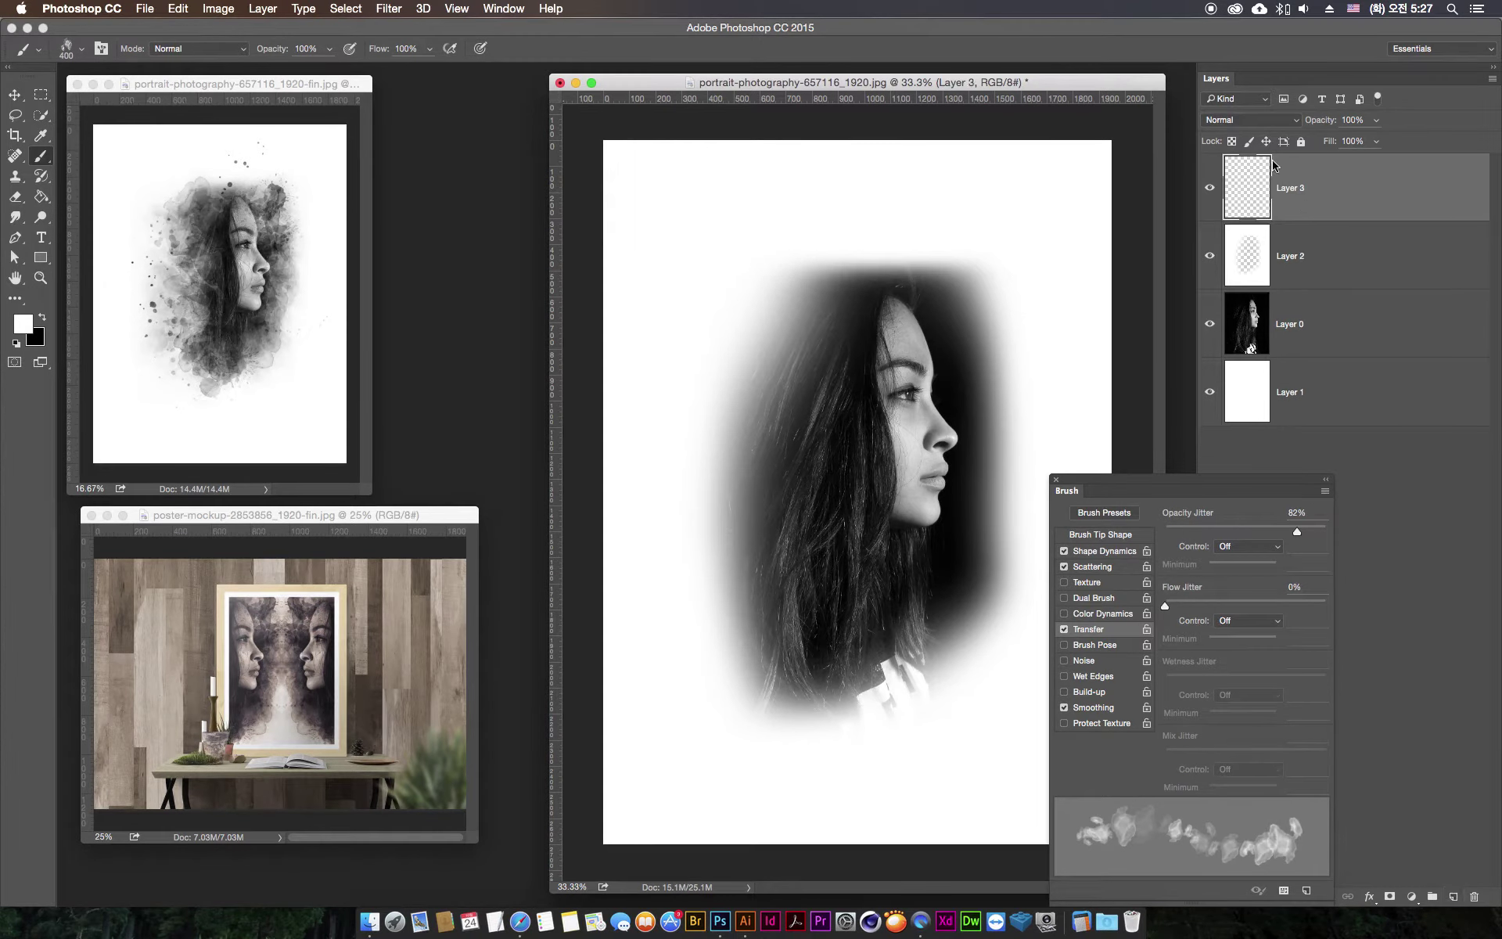
- At 500 px, paint white smoke on the hair top, down the hair edge and around the shoulder
{"action": "key", "text": "bracketright"}
{"action": "left_click", "coordinate": [806, 258]}
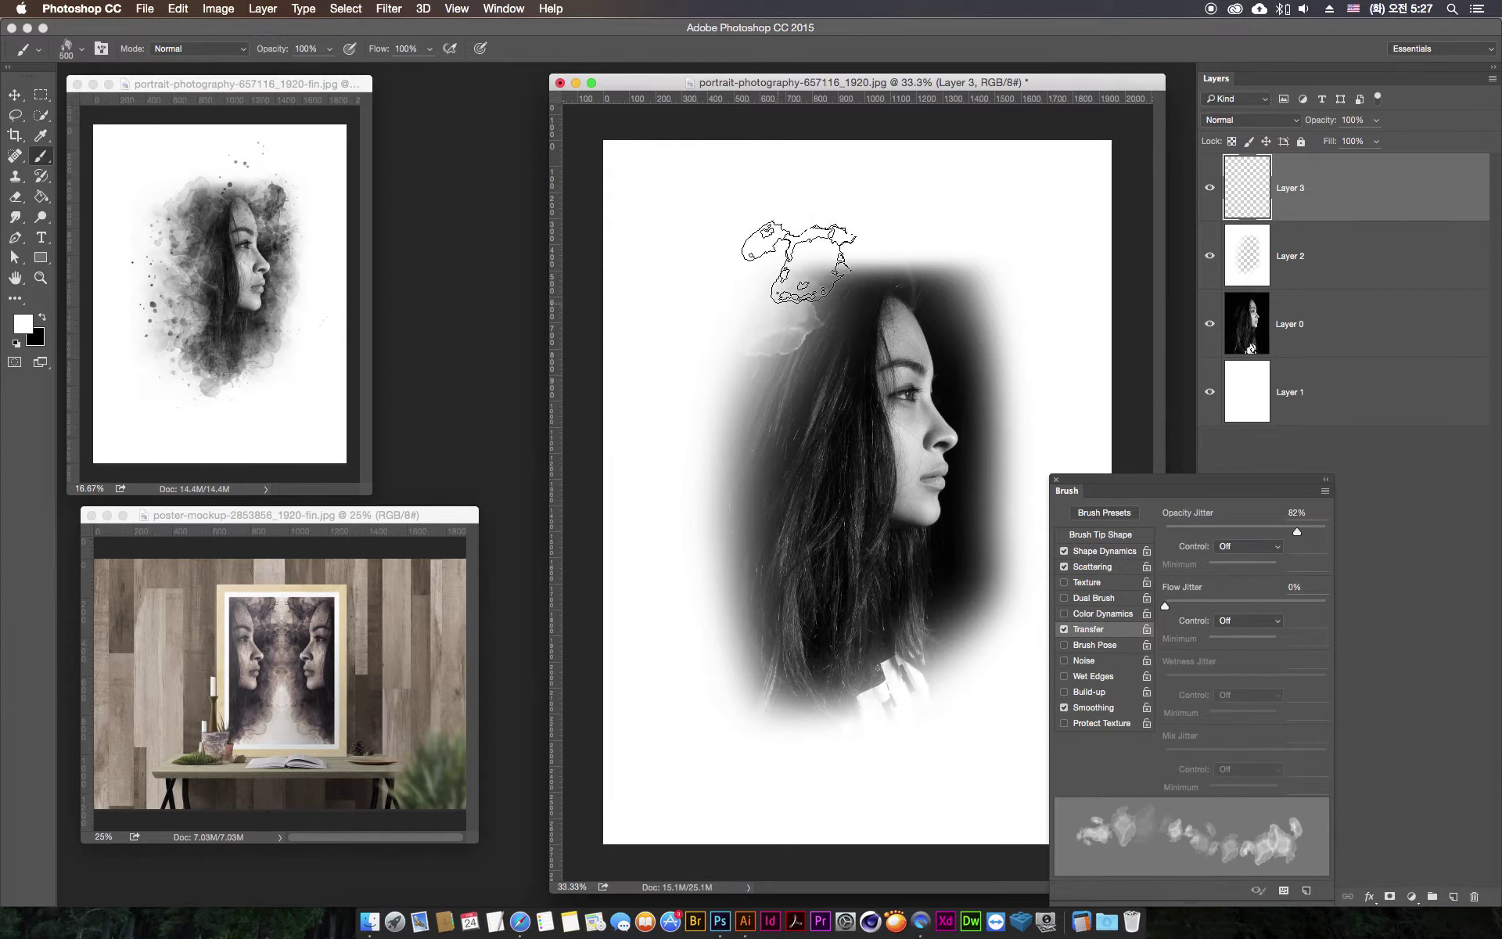
{"action": "mouse_move", "coordinate": [732, 403]}
{"action": "left_mouse_down"}
{"action": "mouse_move", "coordinate": [705, 621]}
{"action": "mouse_move", "coordinate": [839, 687]}
{"action": "left_mouse_up"}
{"action": "mouse_move", "coordinate": [772, 637]}
{"action": "left_mouse_down"}
{"action": "mouse_move", "coordinate": [919, 701]}
{"action": "mouse_move", "coordinate": [1018, 649]}
{"action": "mouse_move", "coordinate": [1006, 587]}
{"action": "mouse_move", "coordinate": [1032, 313]}
{"action": "left_mouse_up"}
- At 700 px, try a smoke stroke across the face, undo it, and bring up the brush presets
{"action": "key", "text": "bracketright"}
{"action": "key", "text": "bracketright"}
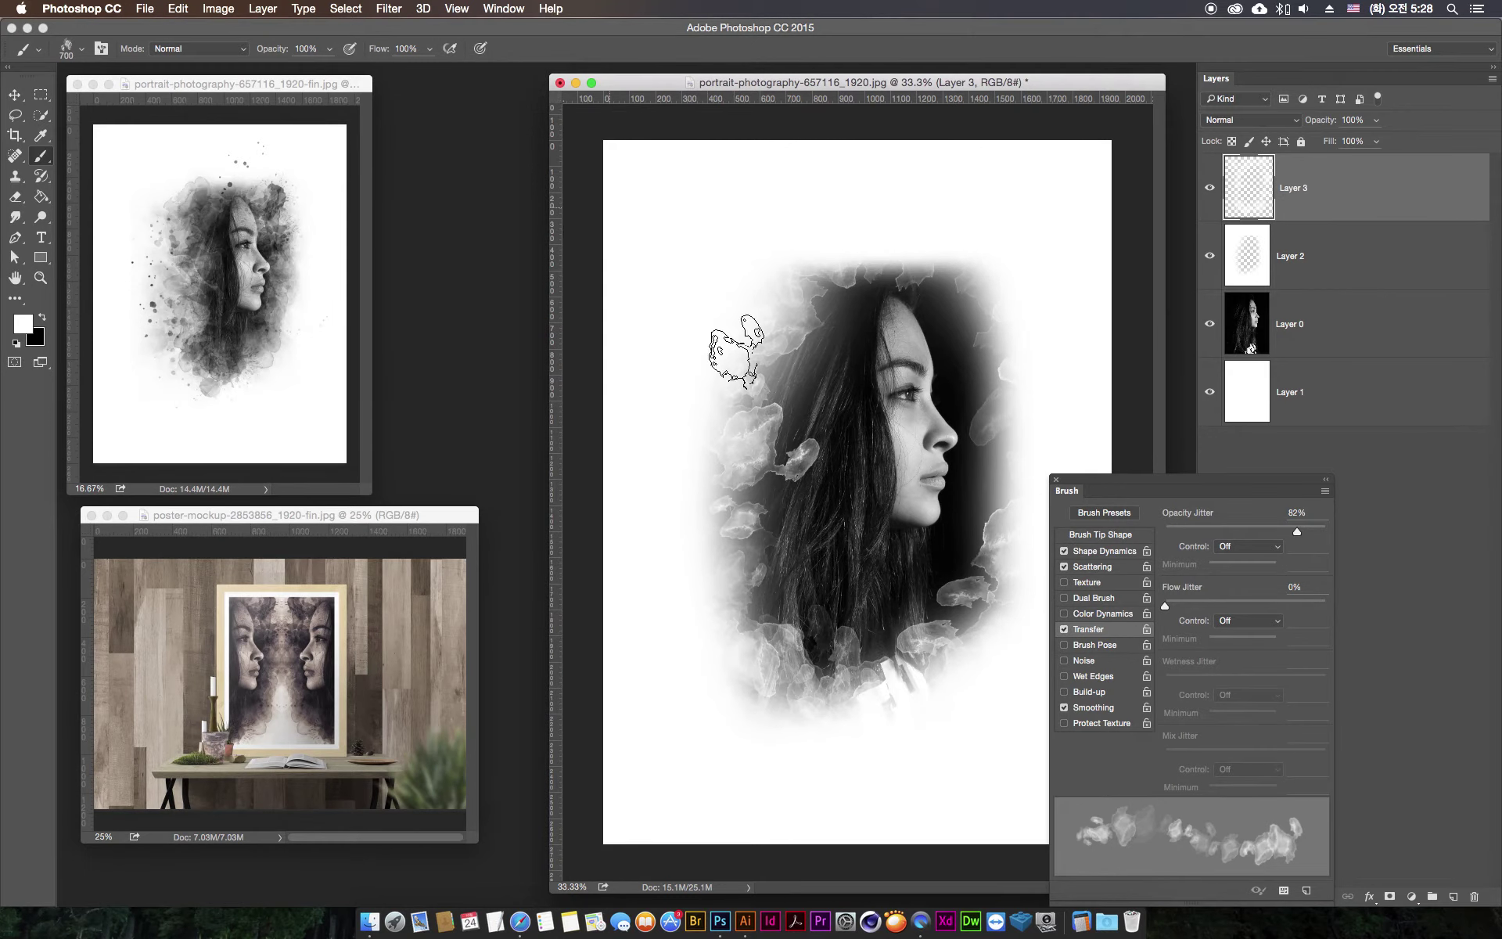
{"action": "left_click_drag", "start_coordinate": [830, 548], "coordinate": [955, 391]}
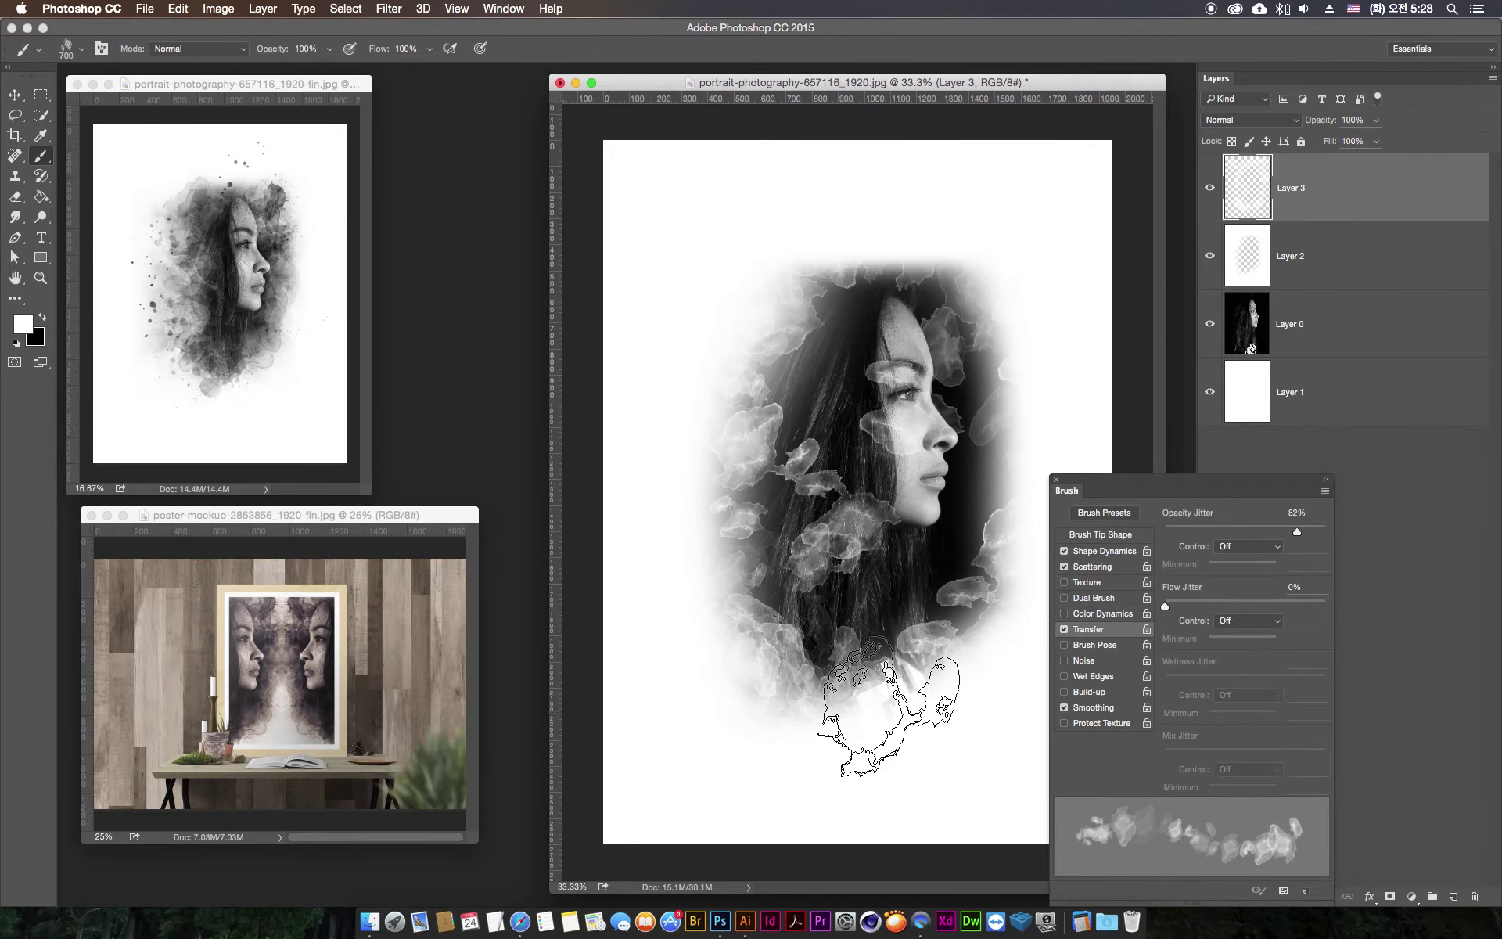
{"action": "key", "text": "super+z"}
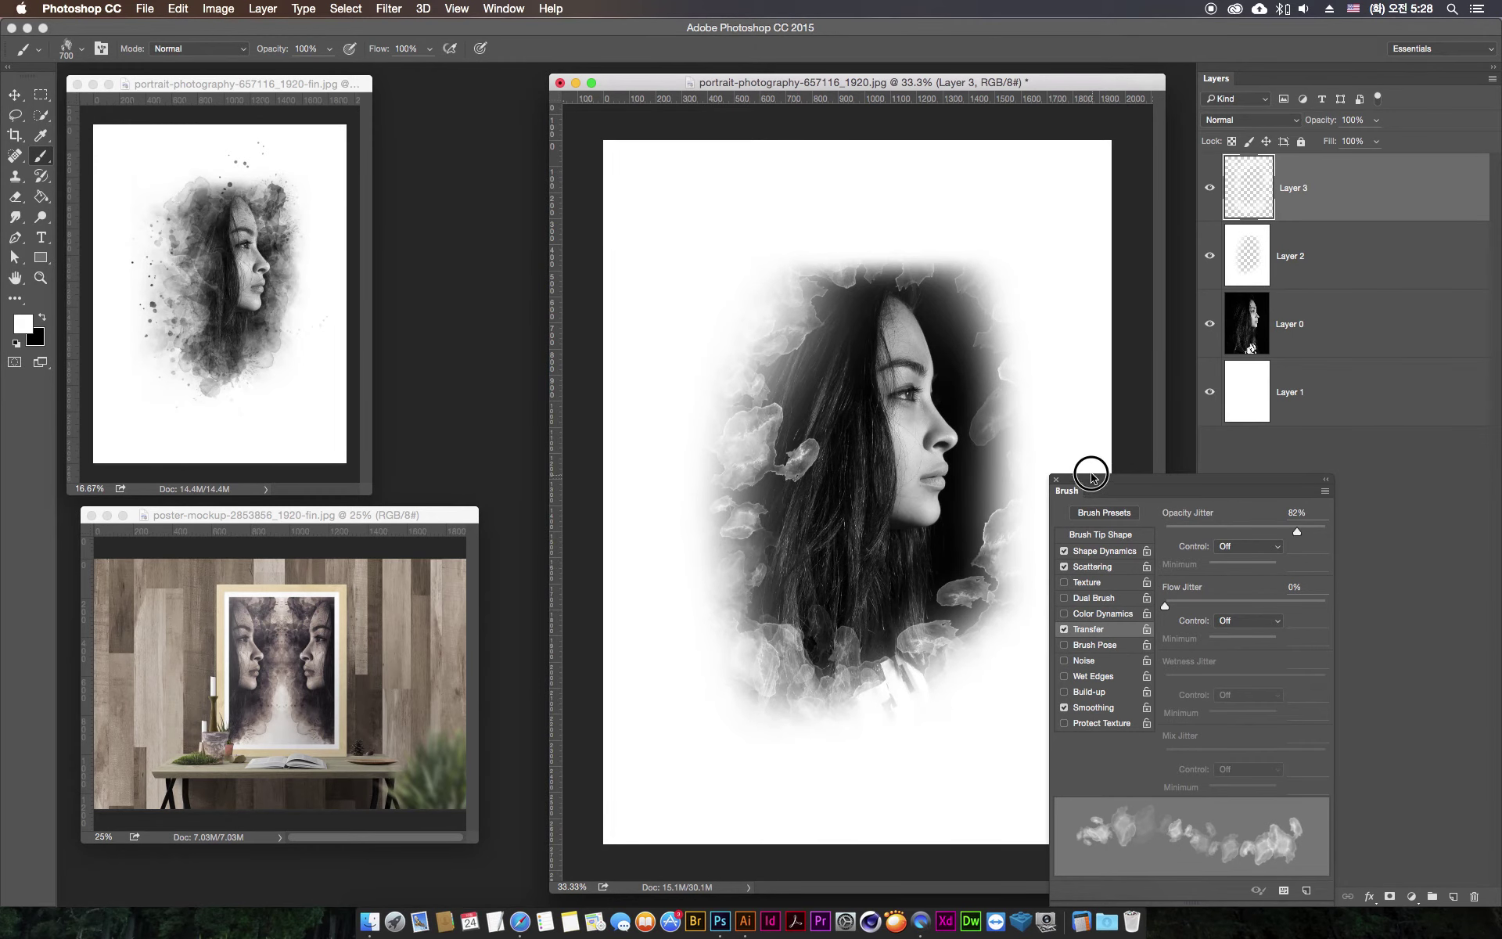
{"action": "left_click_drag", "start_coordinate": [1093, 476], "coordinate": [1078, 333]}
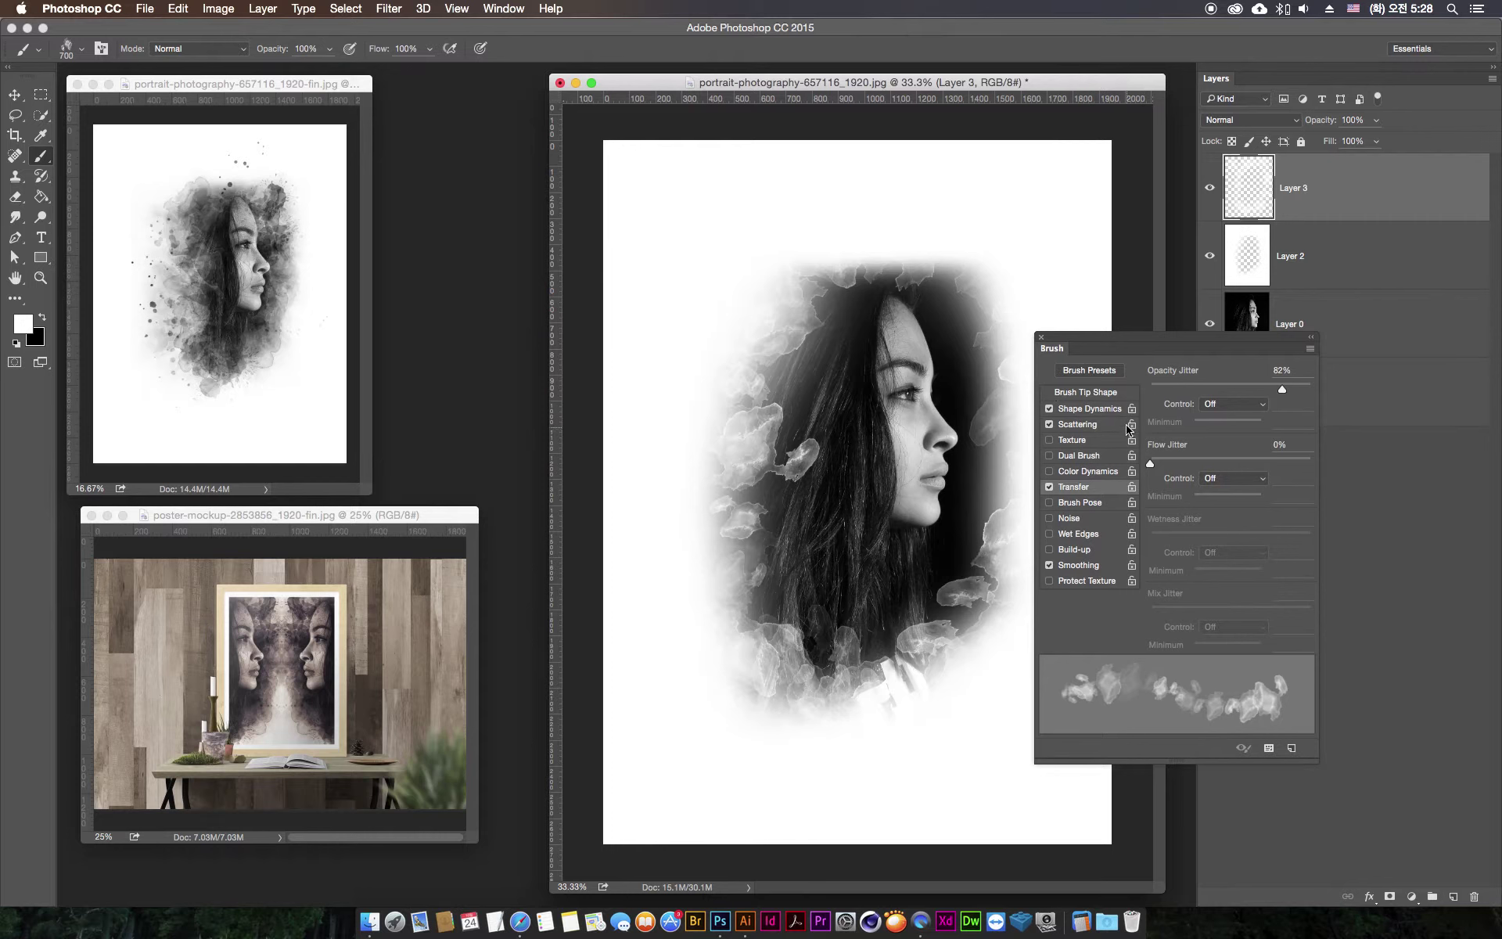
{"action": "left_click", "coordinate": [83, 53]}
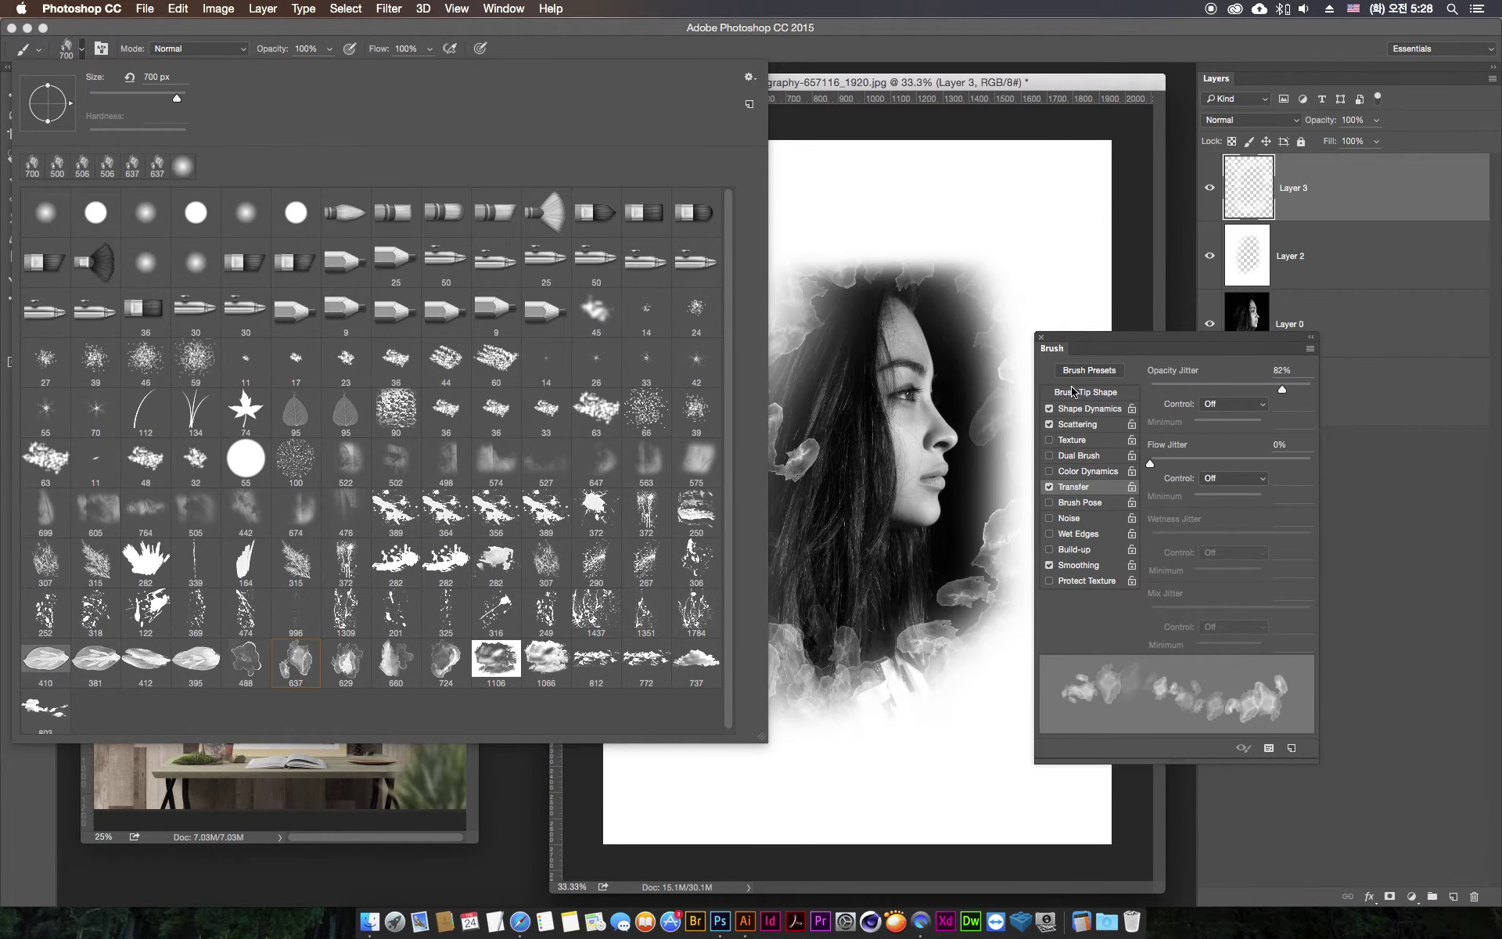
- Select the 629 smoke brush tip and widen its spacing to 40%
{"action": "left_click", "coordinate": [1147, 343]}
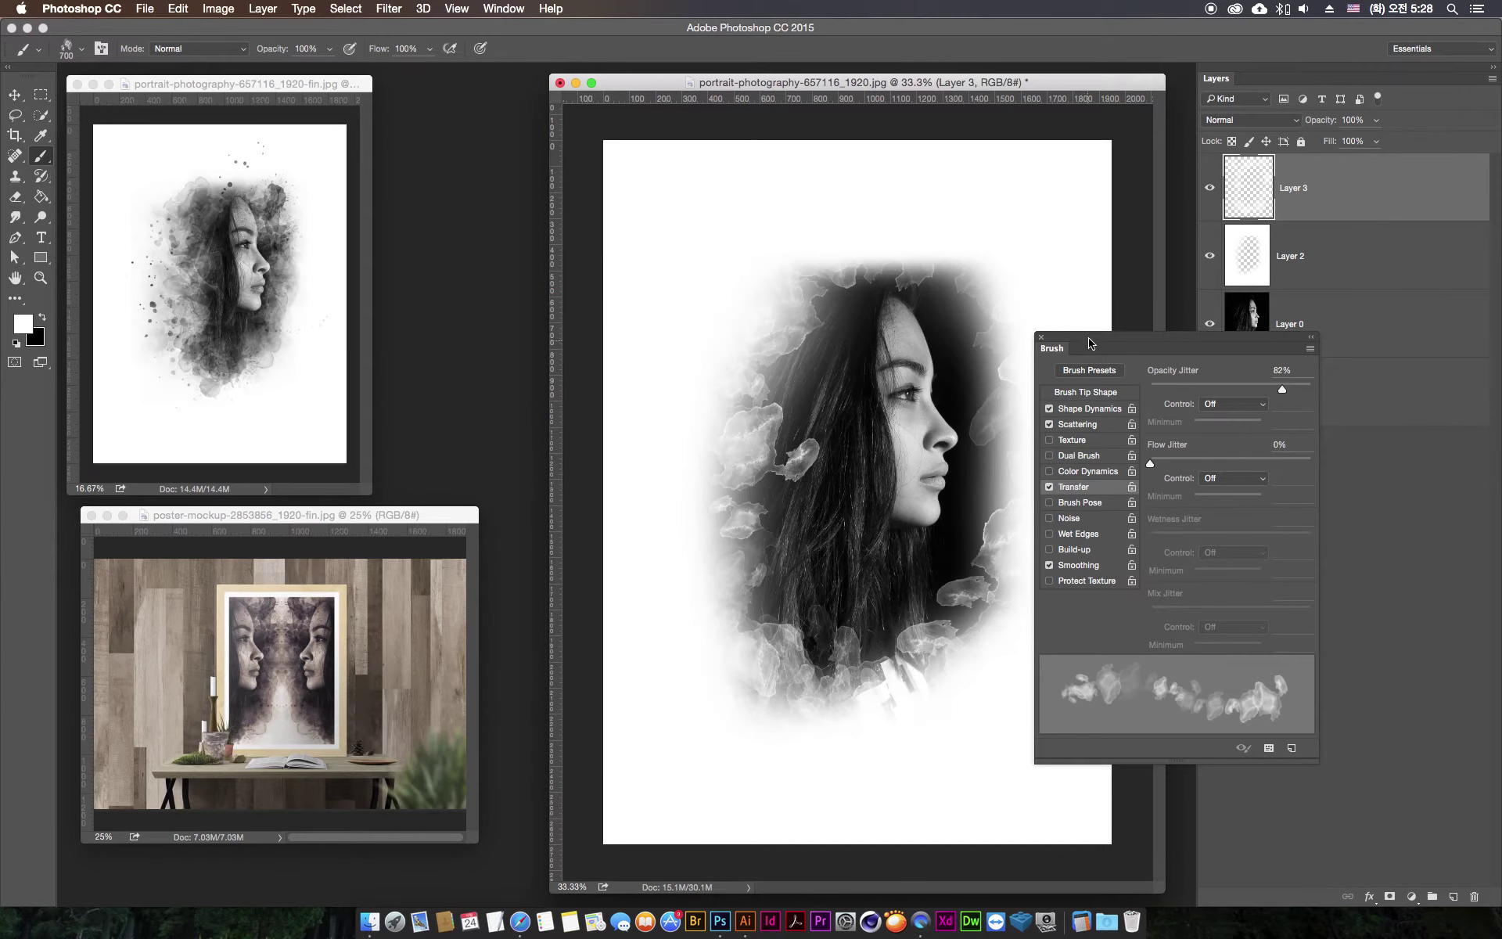
{"action": "left_click_drag", "start_coordinate": [1088, 345], "coordinate": [1099, 376]}
{"action": "left_click", "coordinate": [1114, 424]}
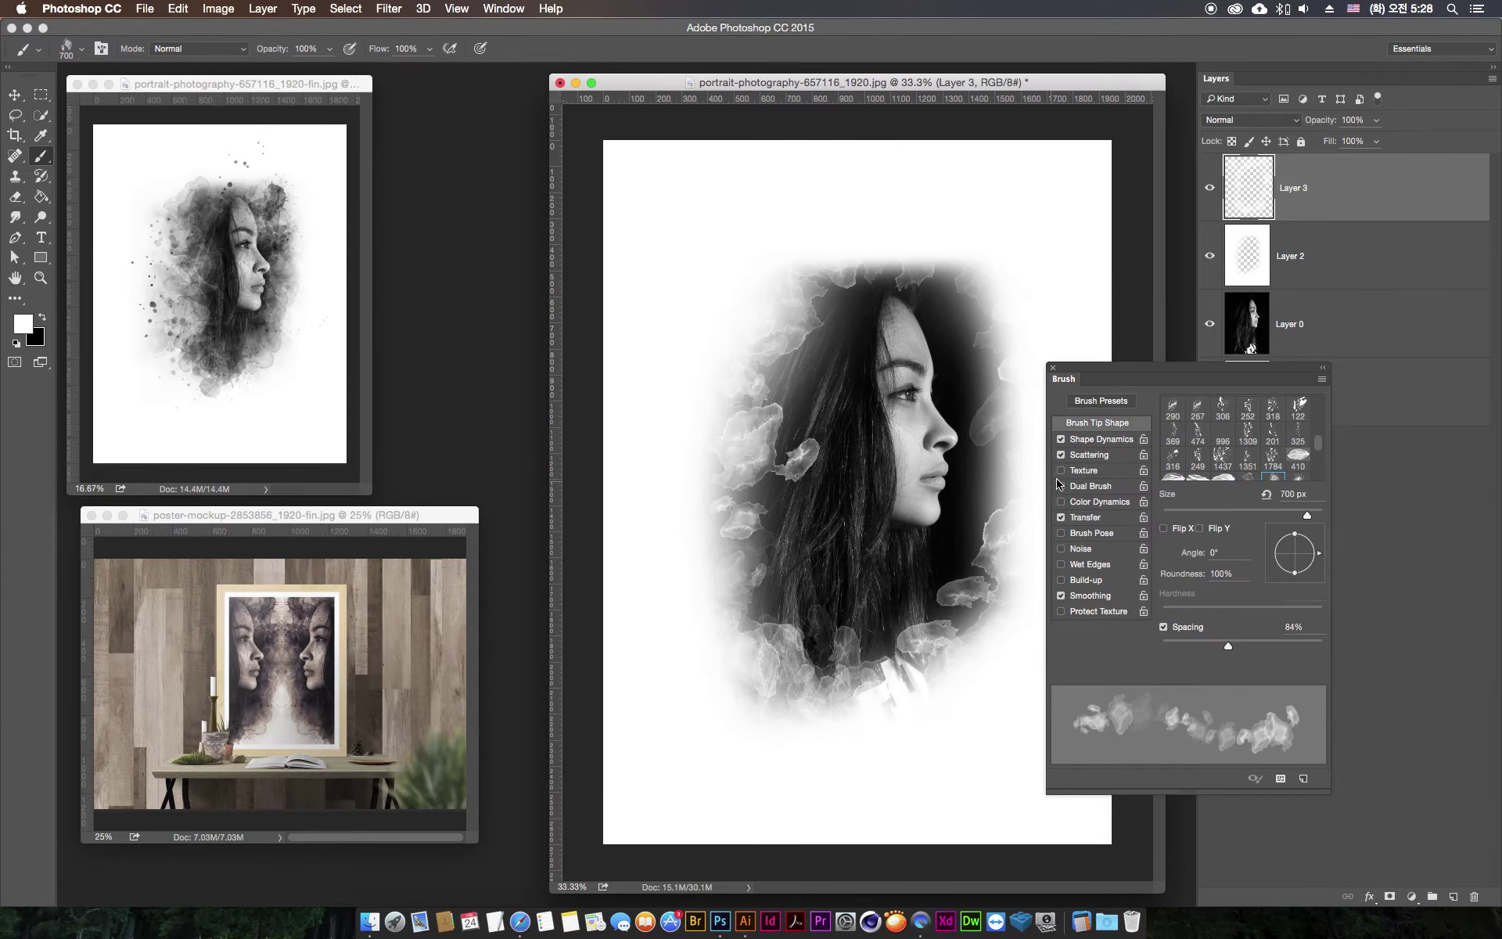
{"action": "scroll", "coordinate": [1320, 444], "scroll_direction": "down", "scroll_amount": 3}
{"action": "scroll", "coordinate": [1291, 469], "scroll_direction": "down", "scroll_amount": 3}
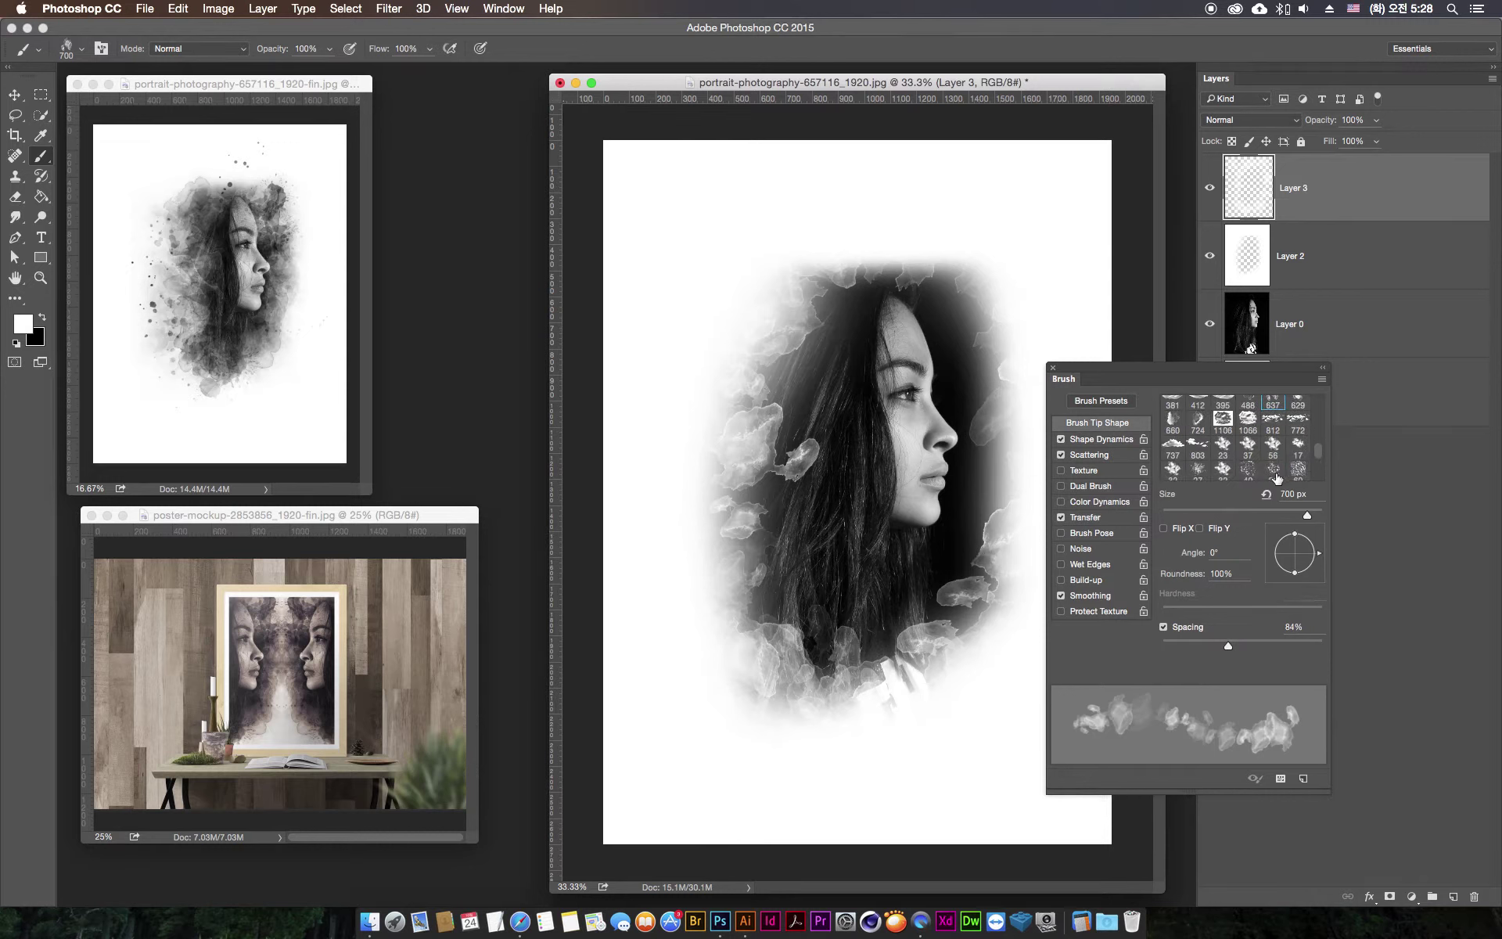
{"action": "left_click", "coordinate": [1298, 405]}
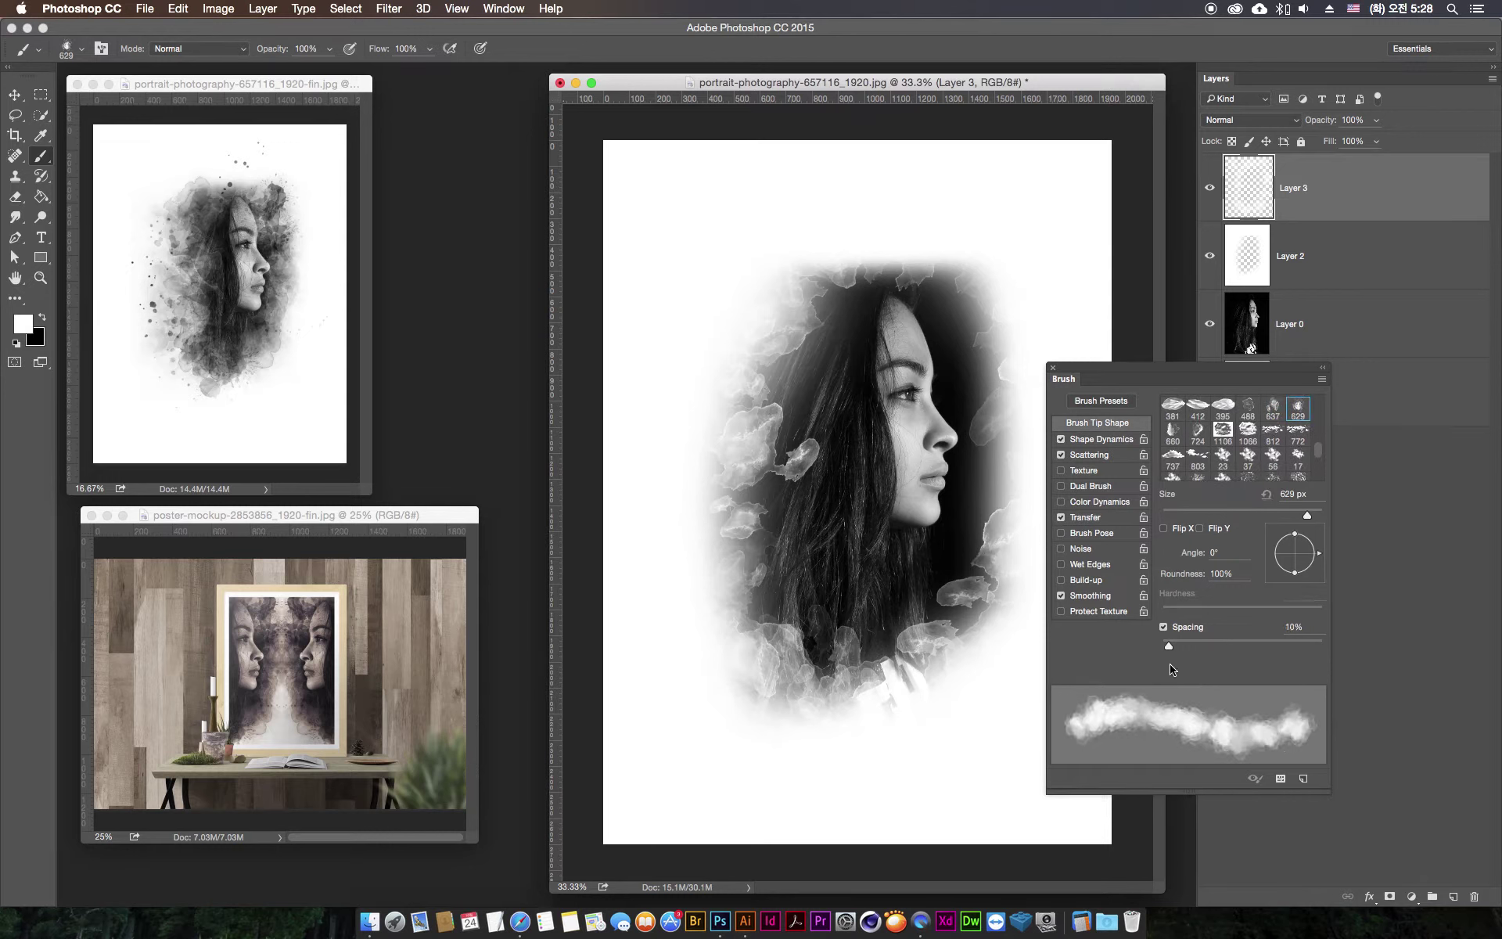
{"action": "left_click_drag", "start_coordinate": [1169, 647], "coordinate": [1193, 646]}
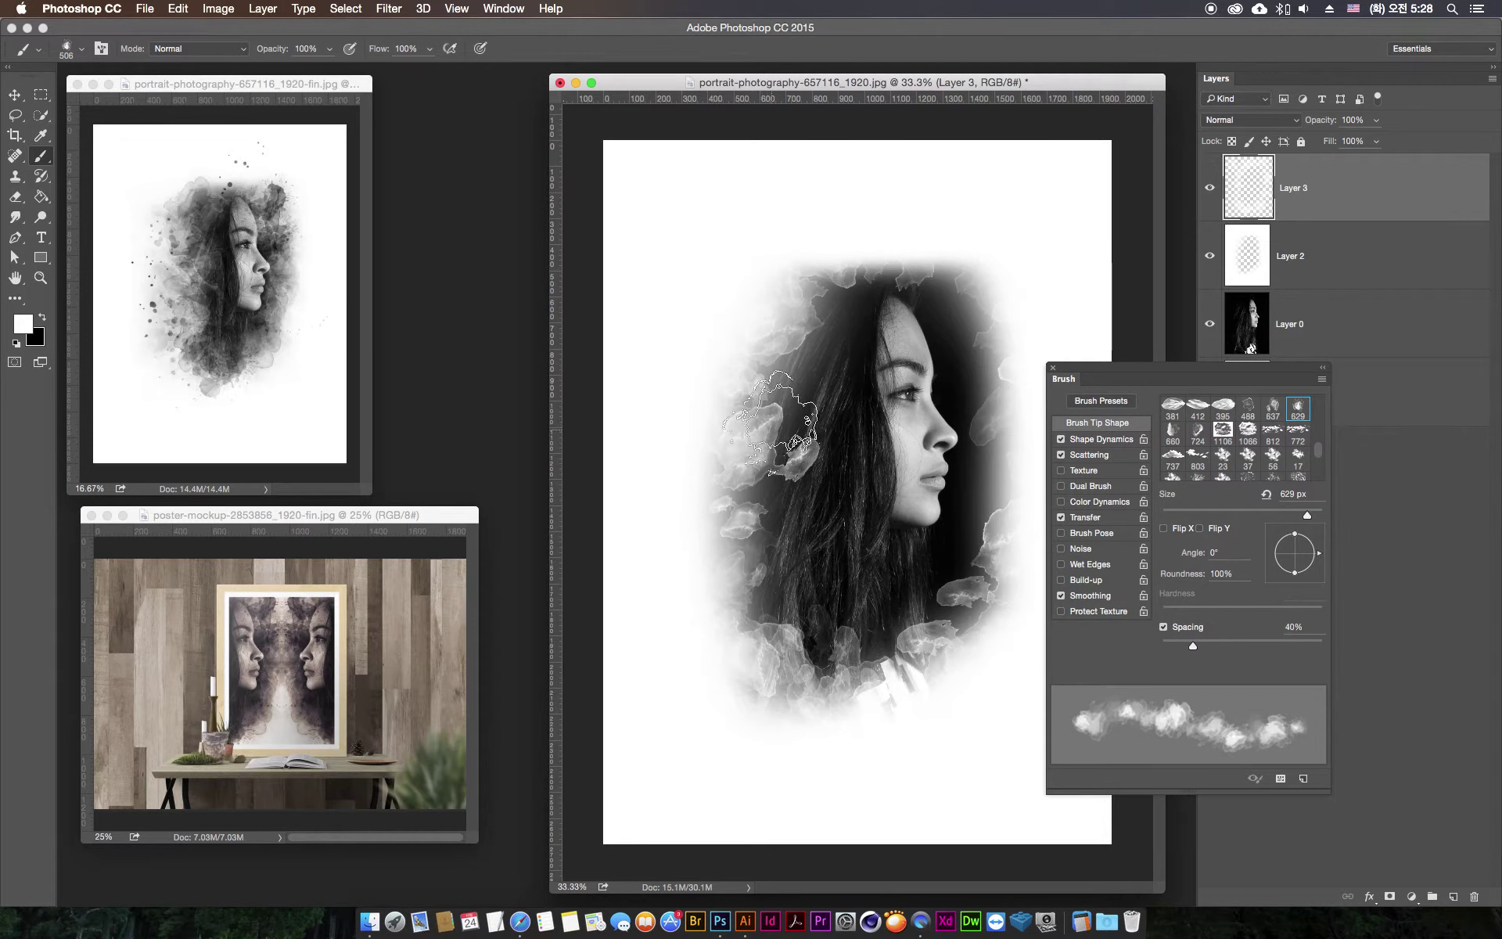
- With a 700 px brush, dab white cloud texture beside the face, undoing the neck dabs
{"action": "key", "text": "bracketright"}
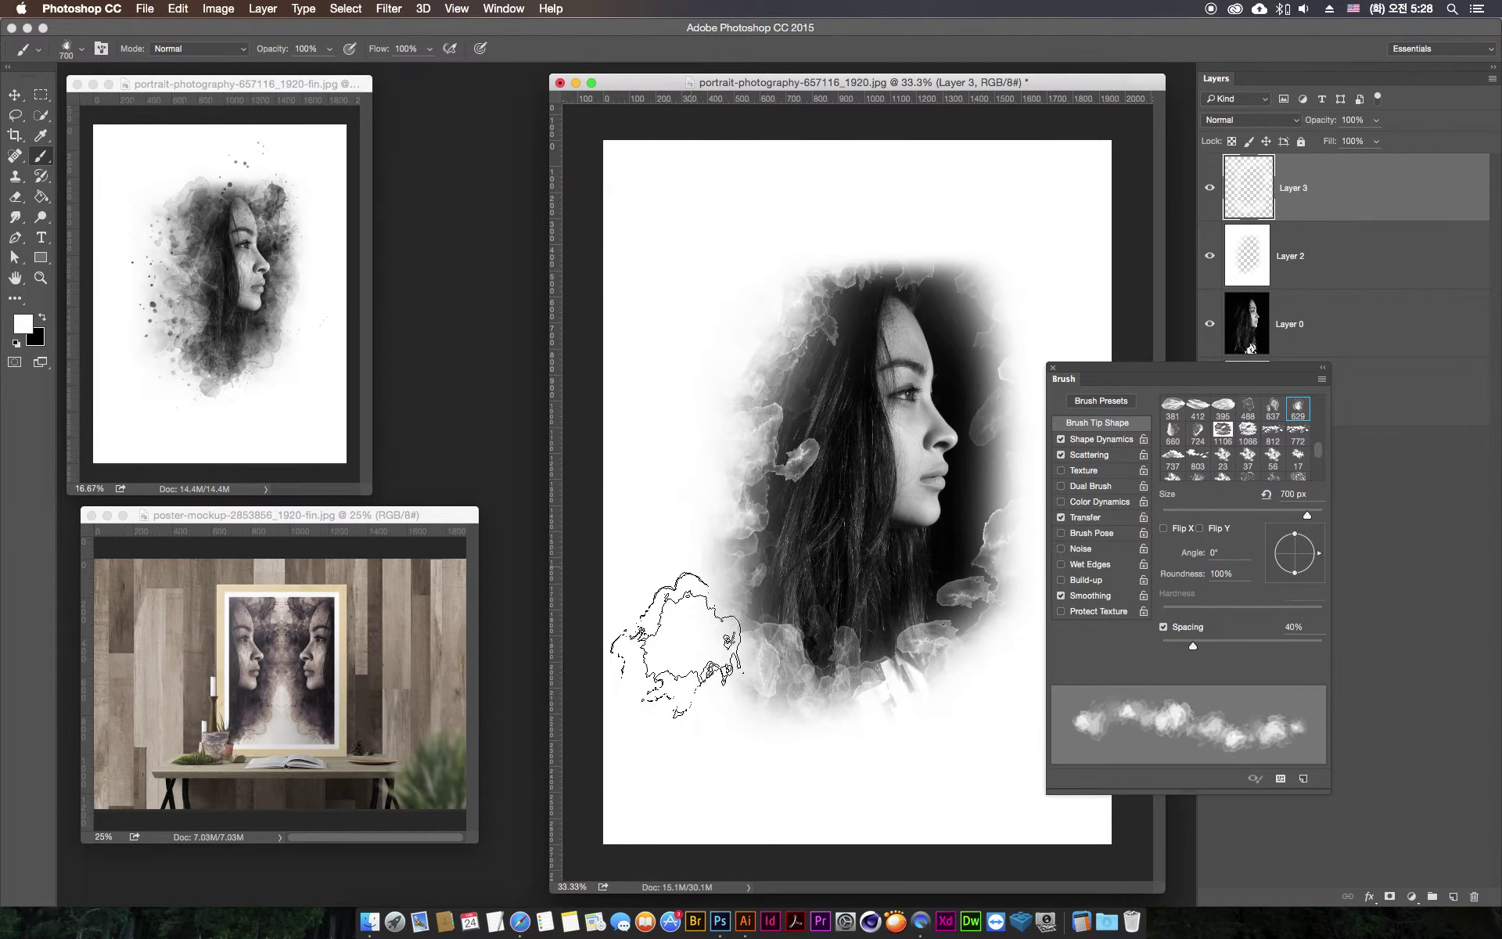
{"action": "left_click_drag", "start_coordinate": [735, 661], "coordinate": [822, 716]}
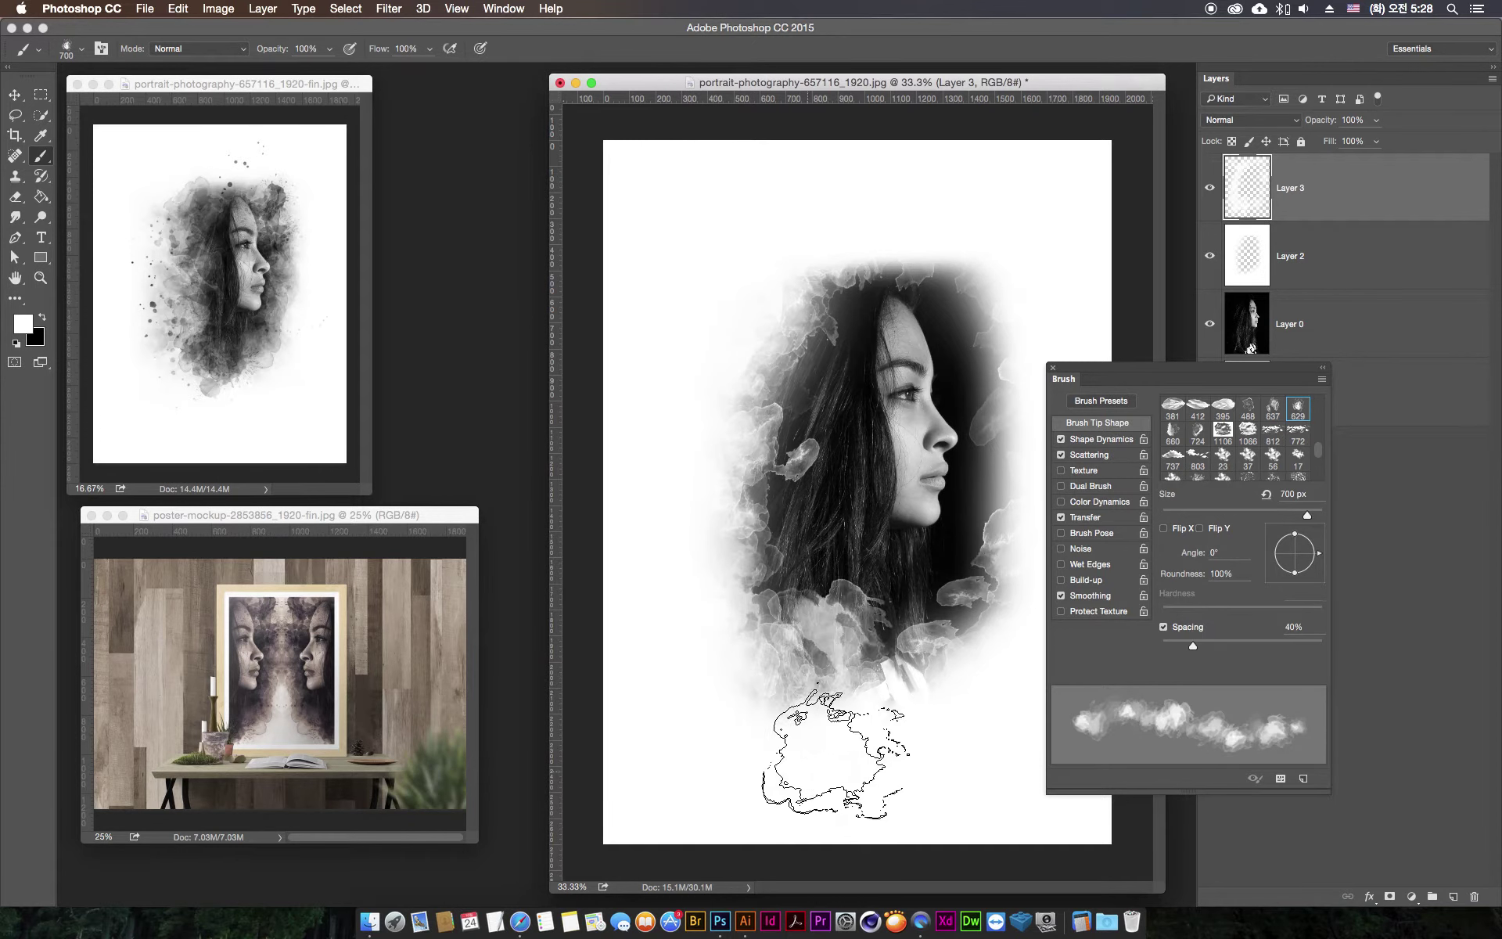
{"action": "key", "text": "ctrl+z"}
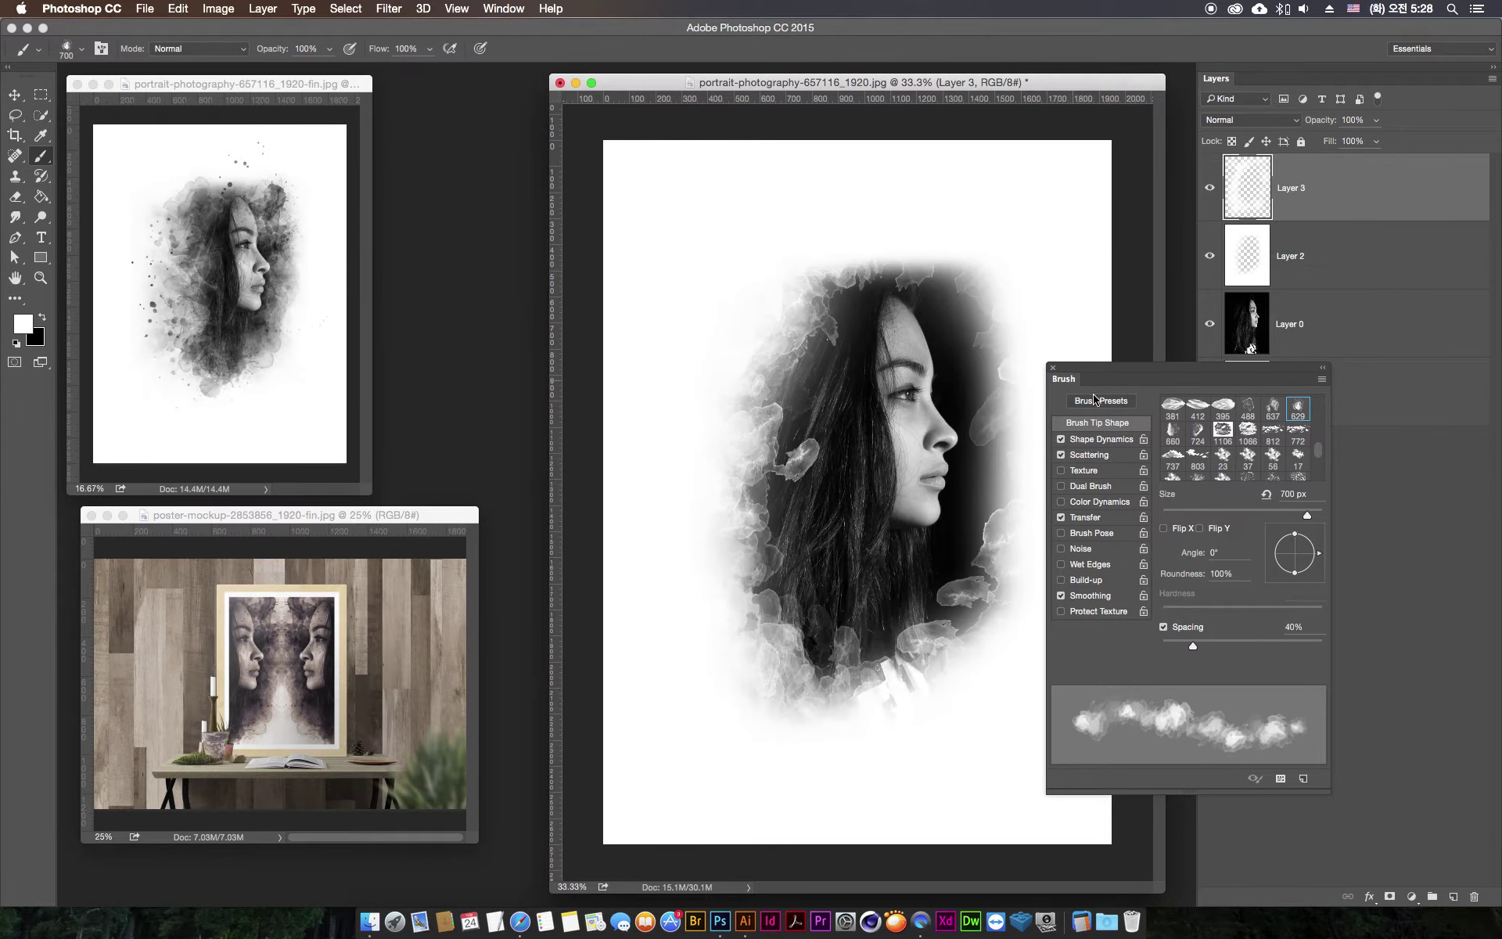
{"action": "left_click_drag", "start_coordinate": [1095, 376], "coordinate": [1142, 518]}
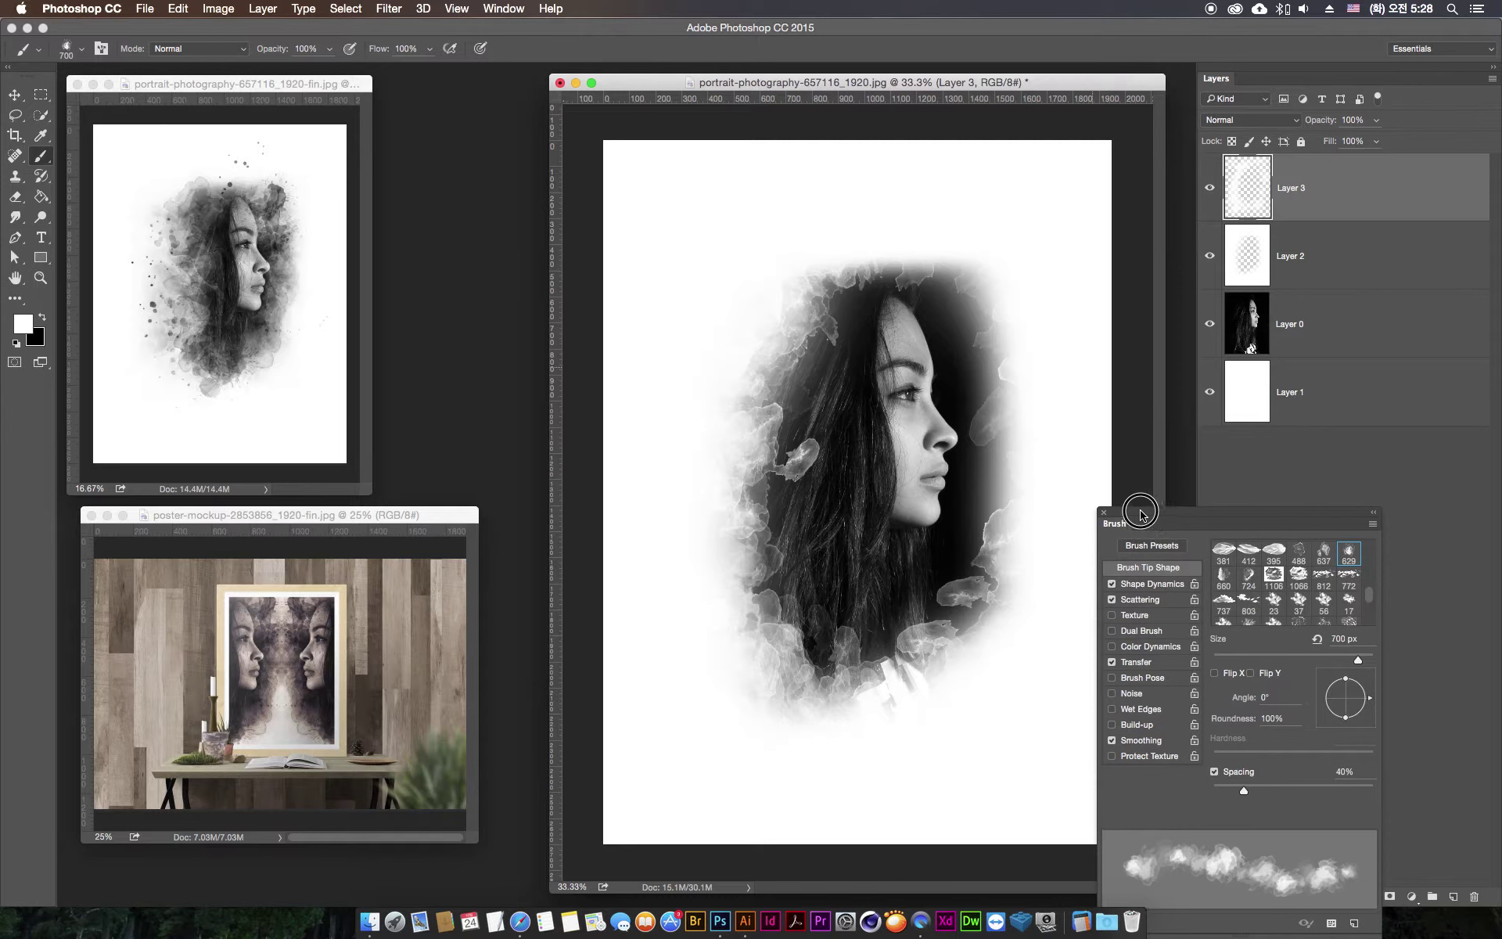
{"action": "left_click_drag", "start_coordinate": [984, 88], "coordinate": [921, 83]}
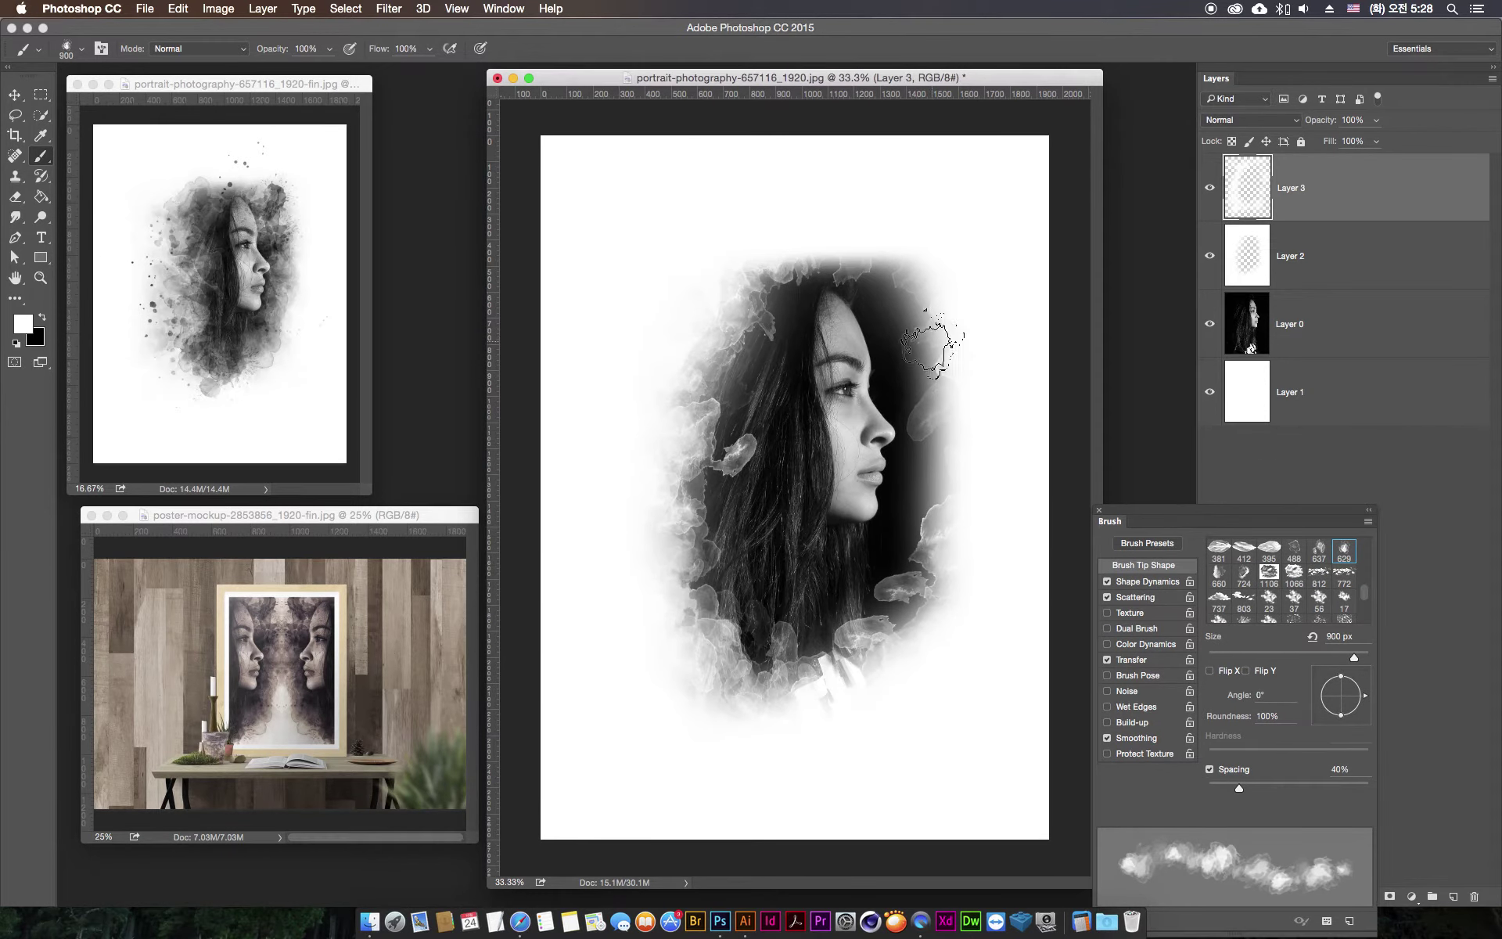
{"action": "left_click", "coordinate": [975, 336]}
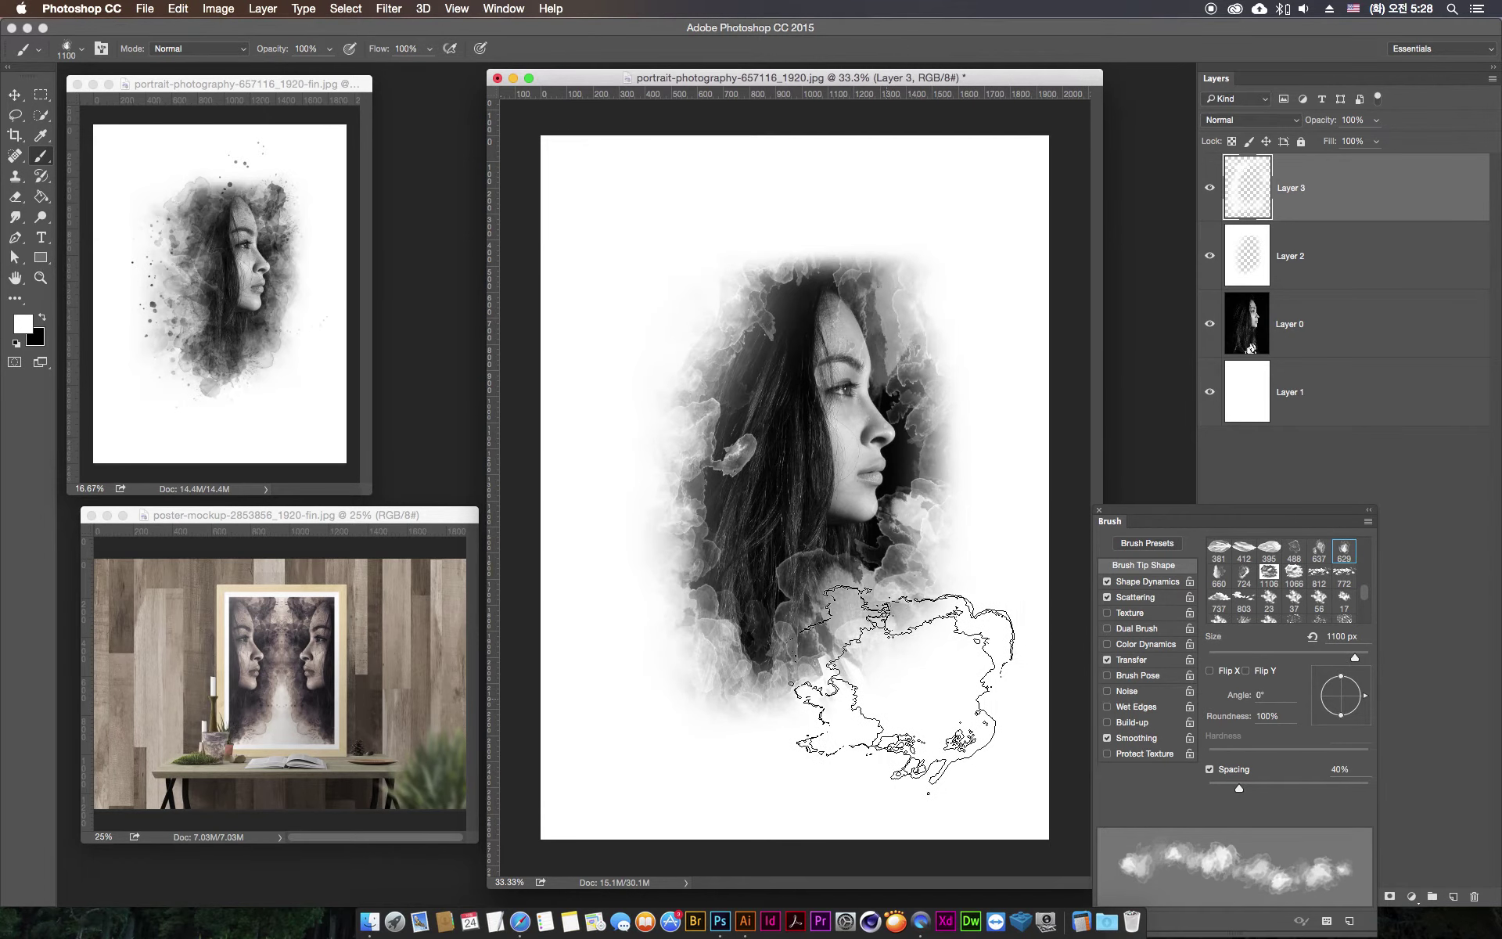
- Lower brush opacity to 17%, shrink the brush to 900 px, and add empty Layer 4
{"action": "left_click", "coordinate": [329, 49]}
{"action": "left_click_drag", "start_coordinate": [271, 73], "coordinate": [267, 73]}
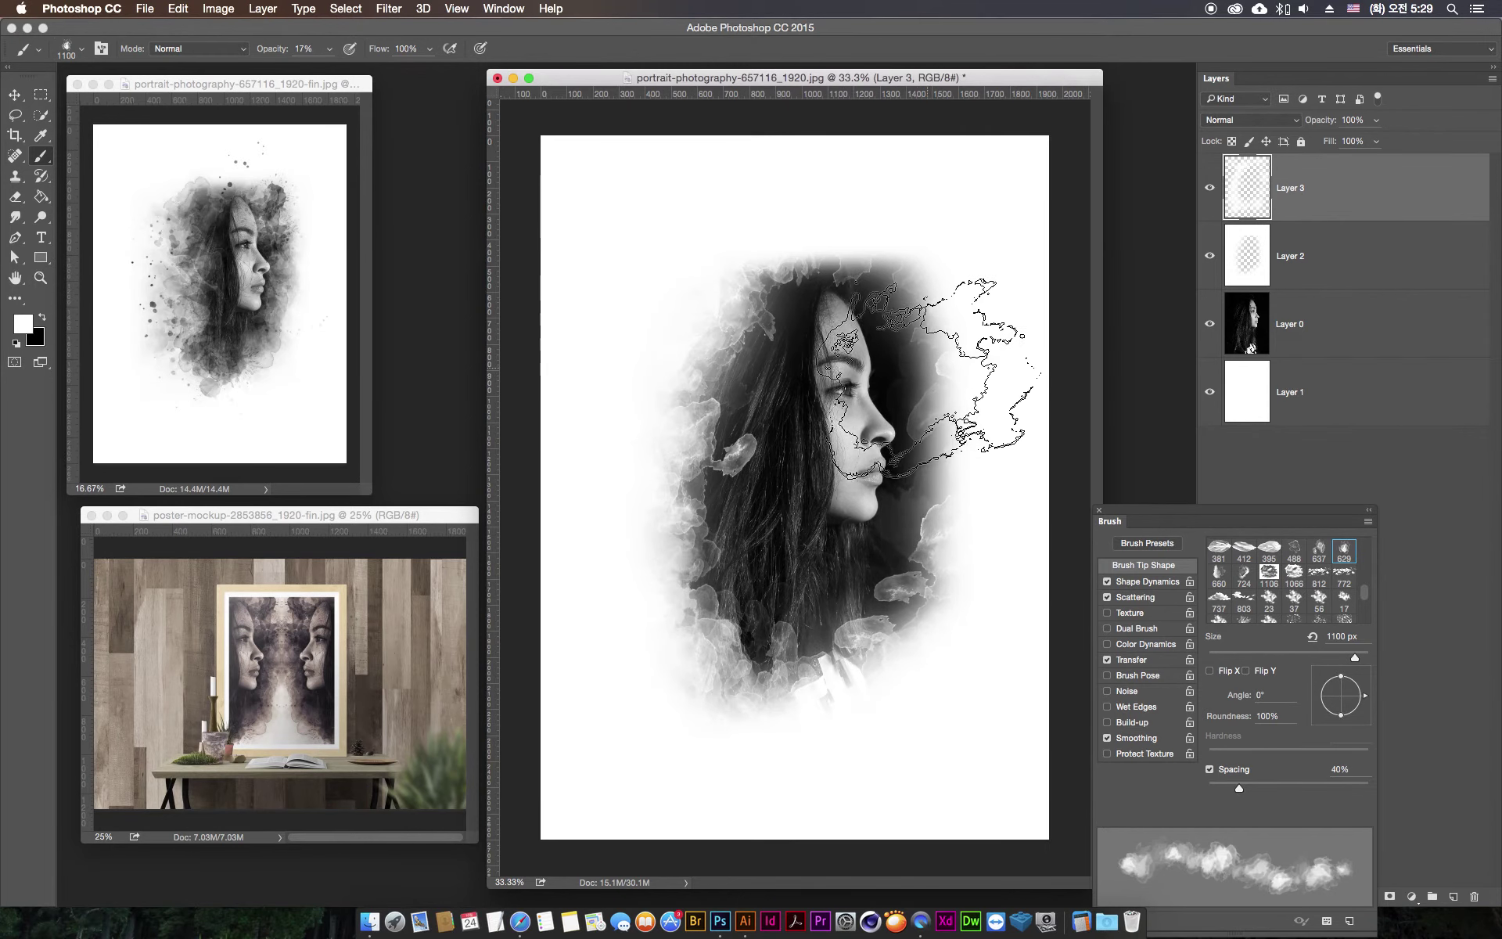
{"action": "key", "text": "bracketleft"}
{"action": "key", "text": "bracketleft"}
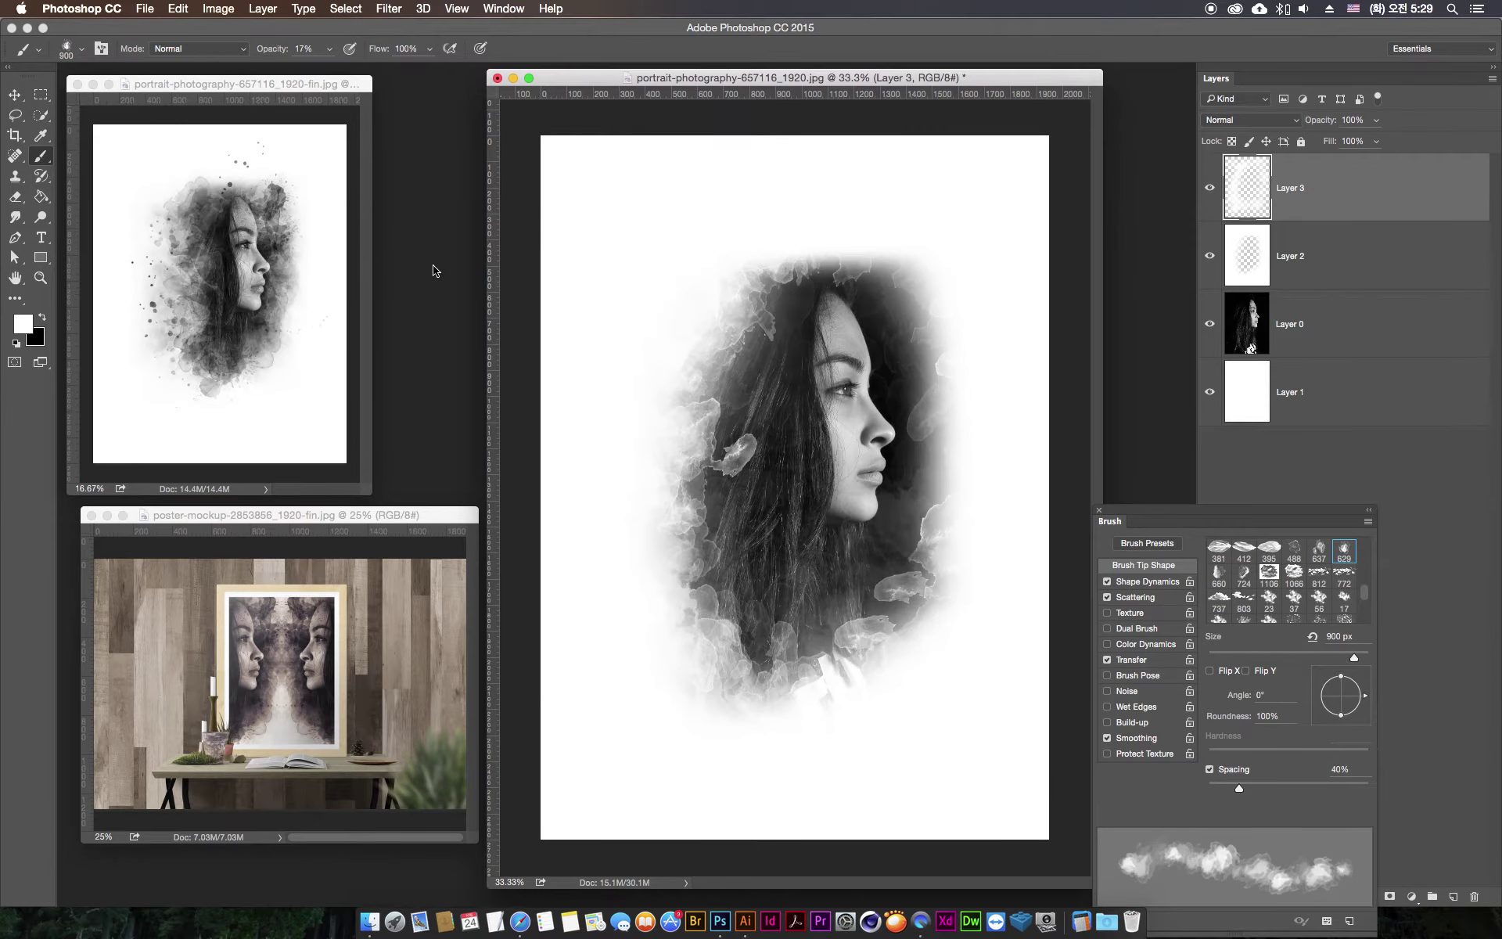
{"action": "left_click", "coordinate": [1453, 895]}
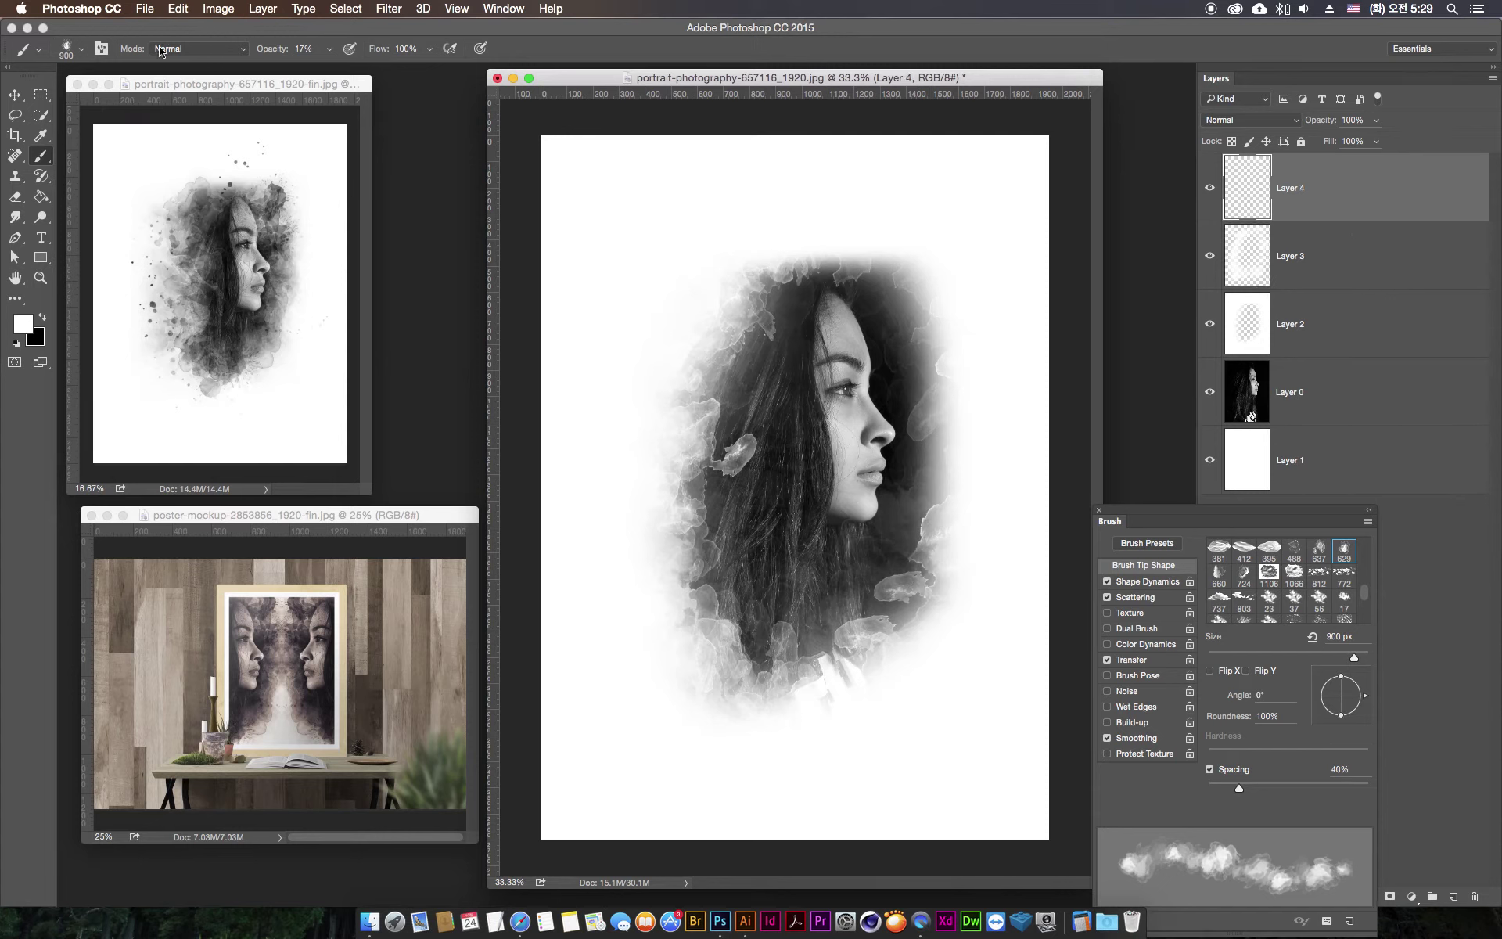
- Use the 724 tip at 36% spacing and 800 px to dab faint smoke along the hair edge
{"action": "left_click", "coordinate": [1244, 575]}
{"action": "left_click_drag", "start_coordinate": [1215, 788], "coordinate": [1236, 788]}
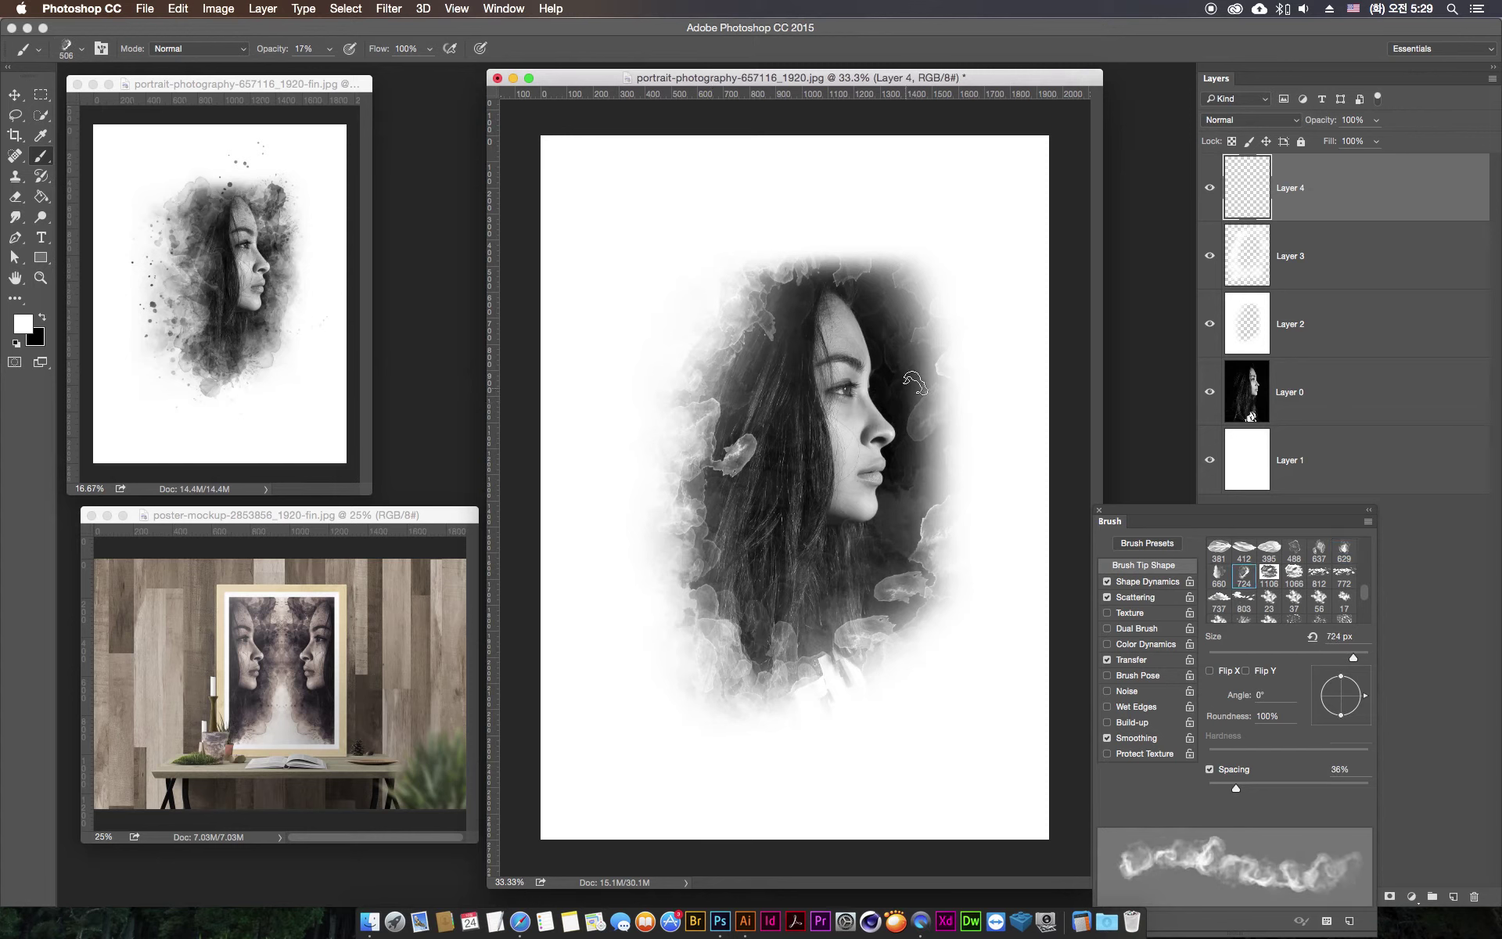
{"action": "key", "text": "bracketleft"}
{"action": "key", "text": "bracketleft"}
{"action": "key", "text": "bracketright"}
{"action": "key", "text": "bracketright"}
{"action": "key", "text": "bracketright"}
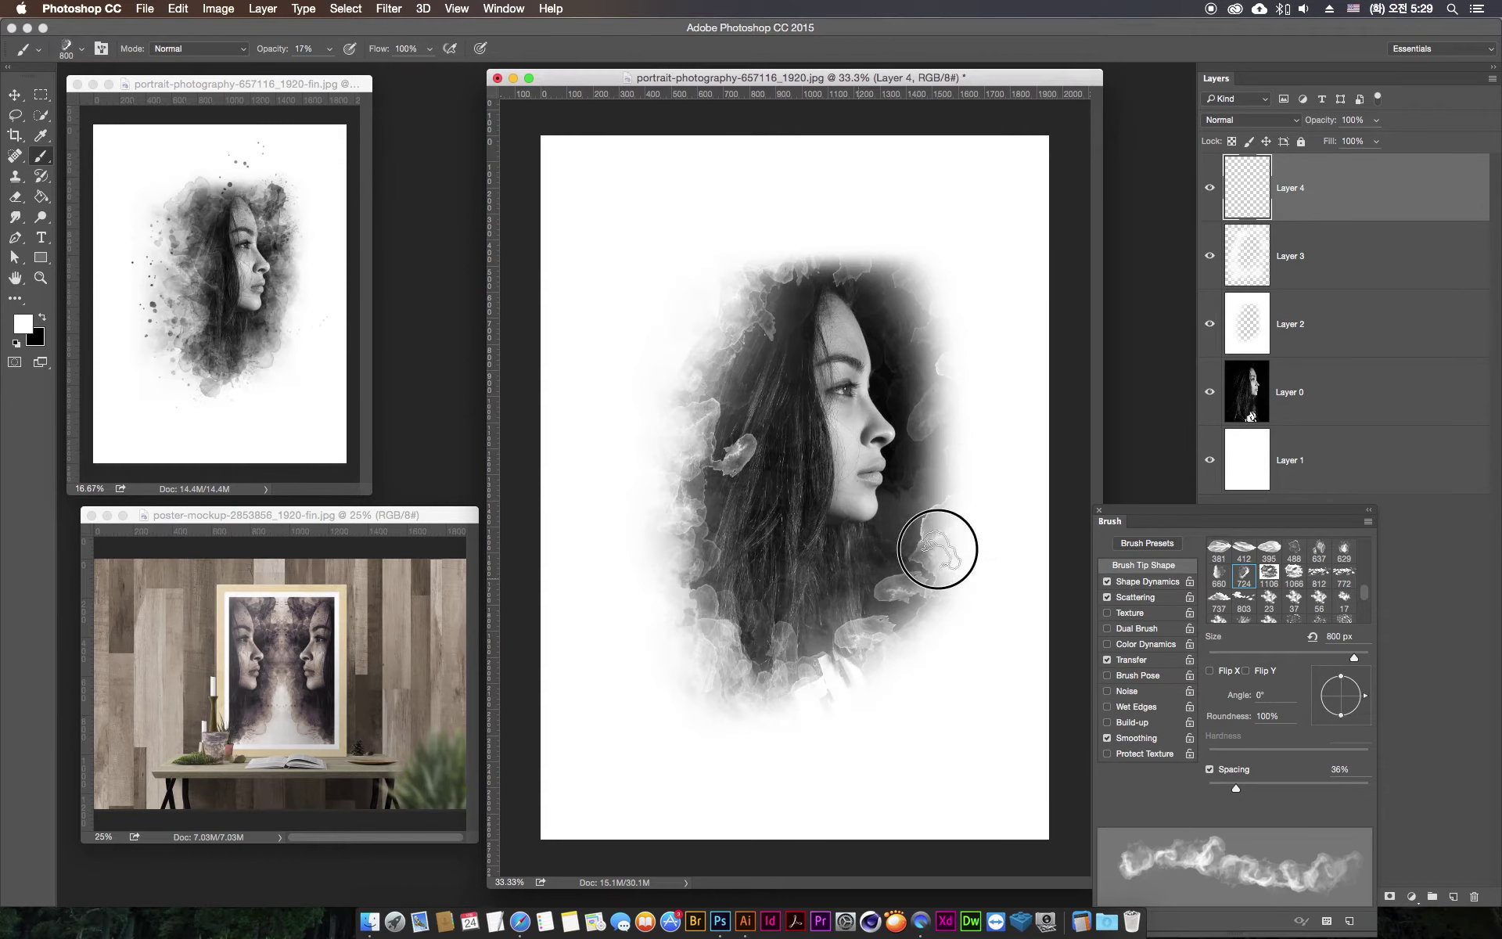
{"action": "left_click", "coordinate": [741, 714]}
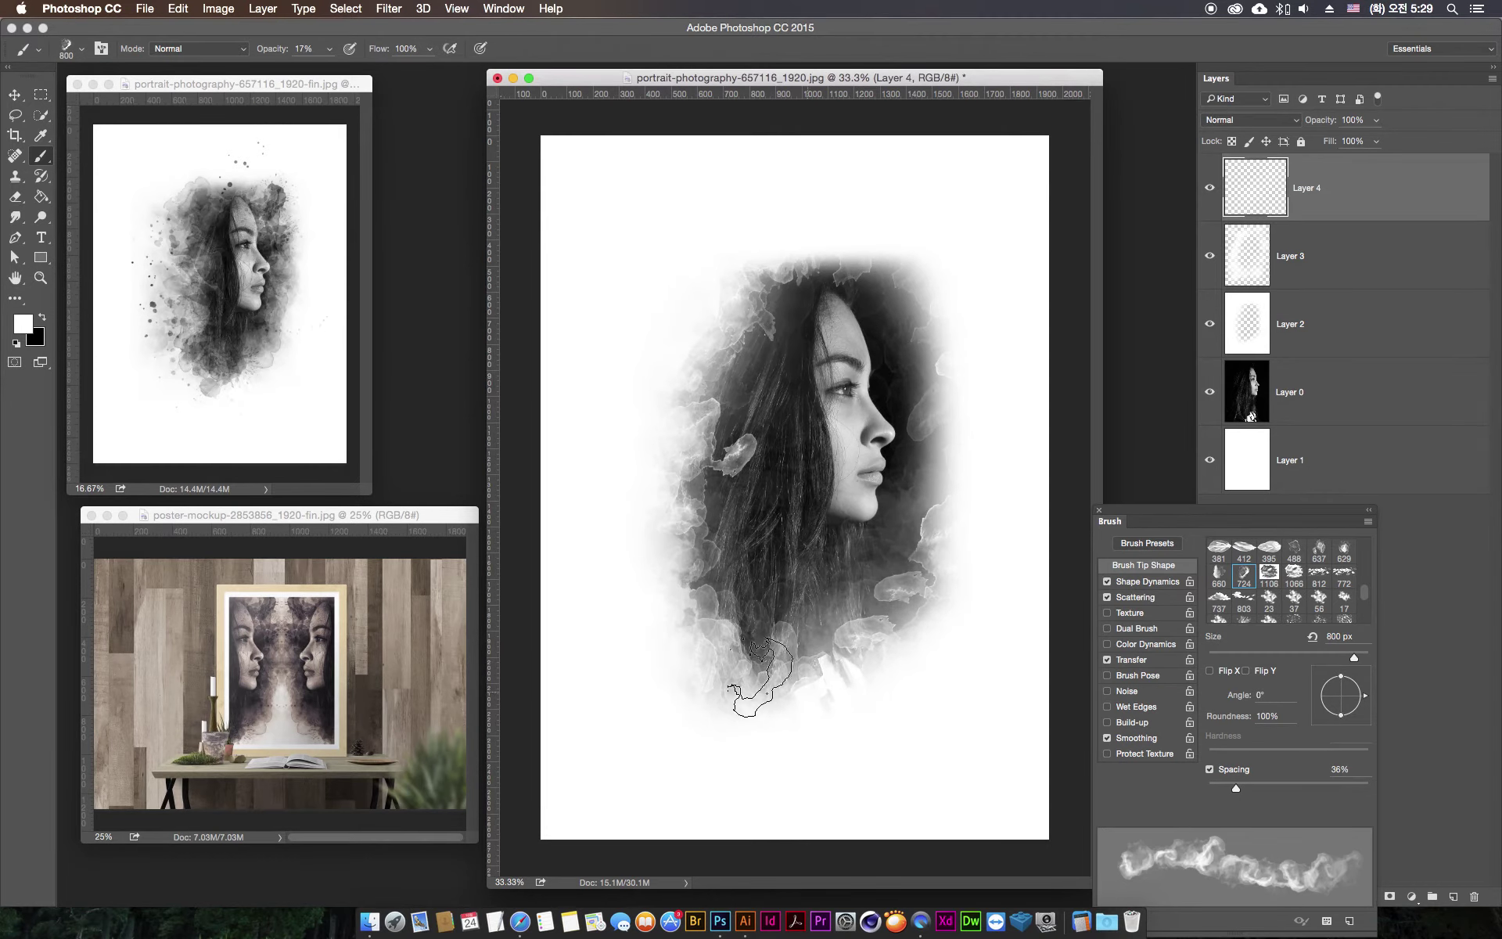
{"action": "left_click", "coordinate": [671, 560]}
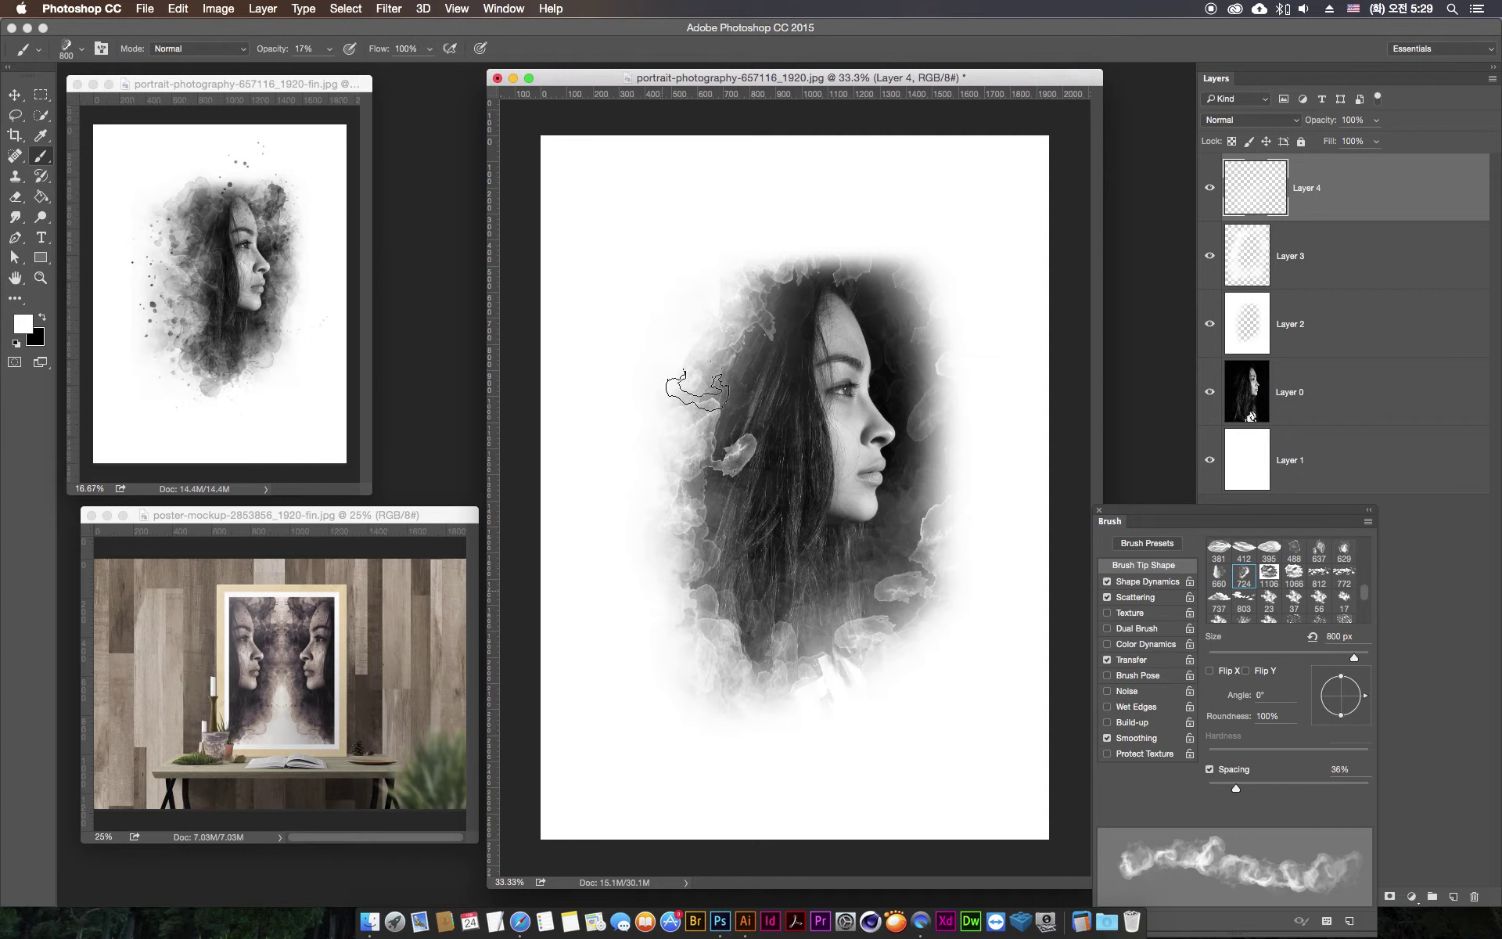
{"action": "left_click", "coordinate": [736, 325]}
- Raise brush opacity to about 52% and dab smoke beside the face, undoing one hair dab
{"action": "left_click_drag", "start_coordinate": [326, 50], "coordinate": [353, 70]}
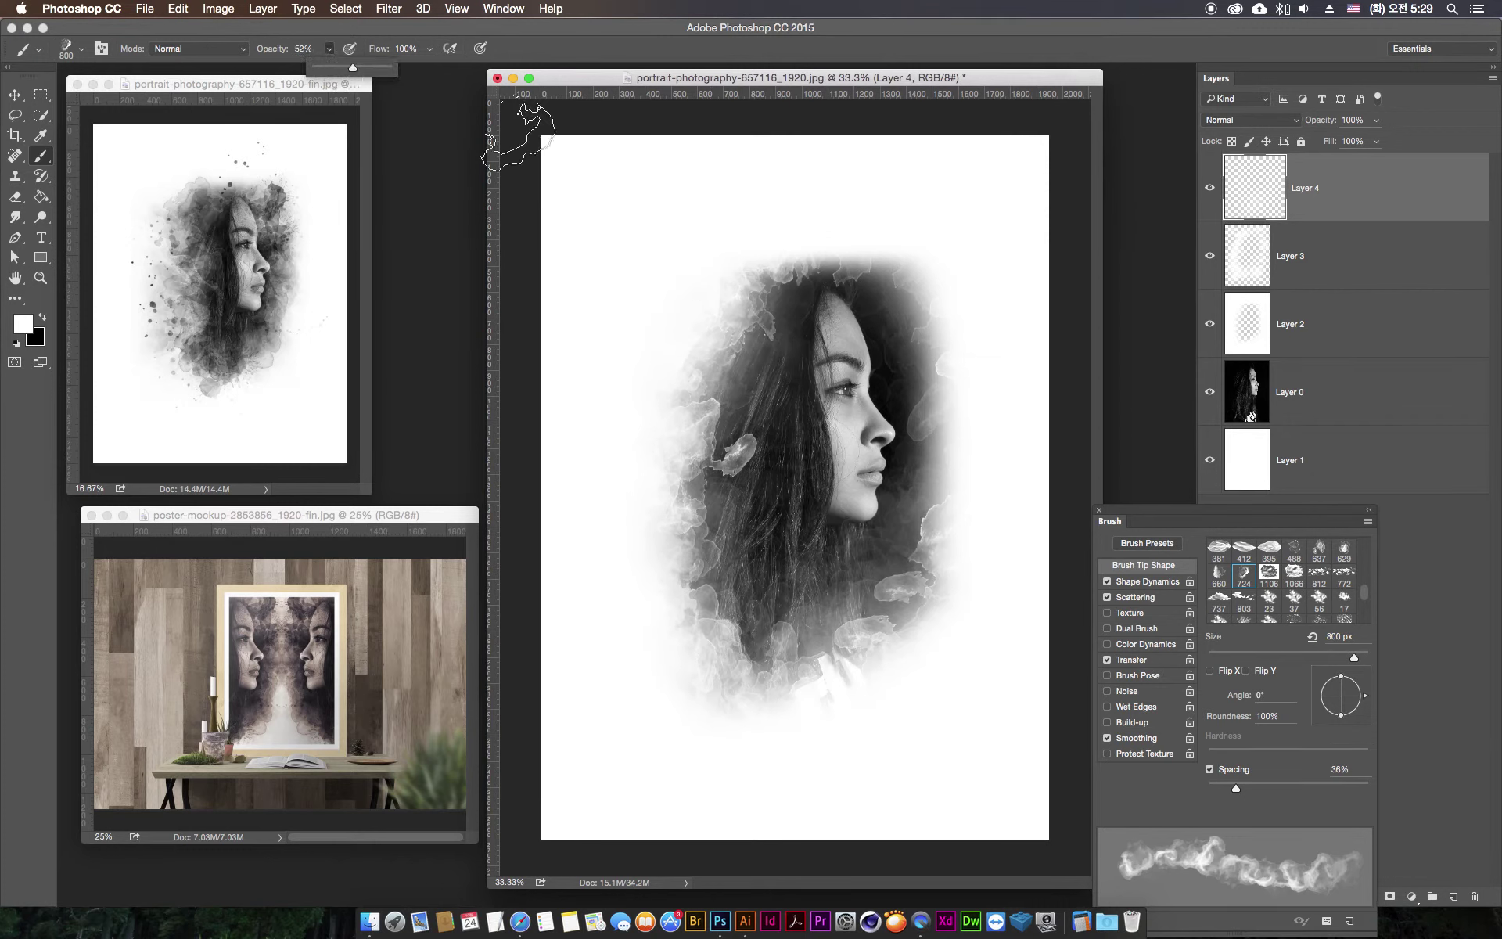
{"action": "left_click", "coordinate": [720, 415]}
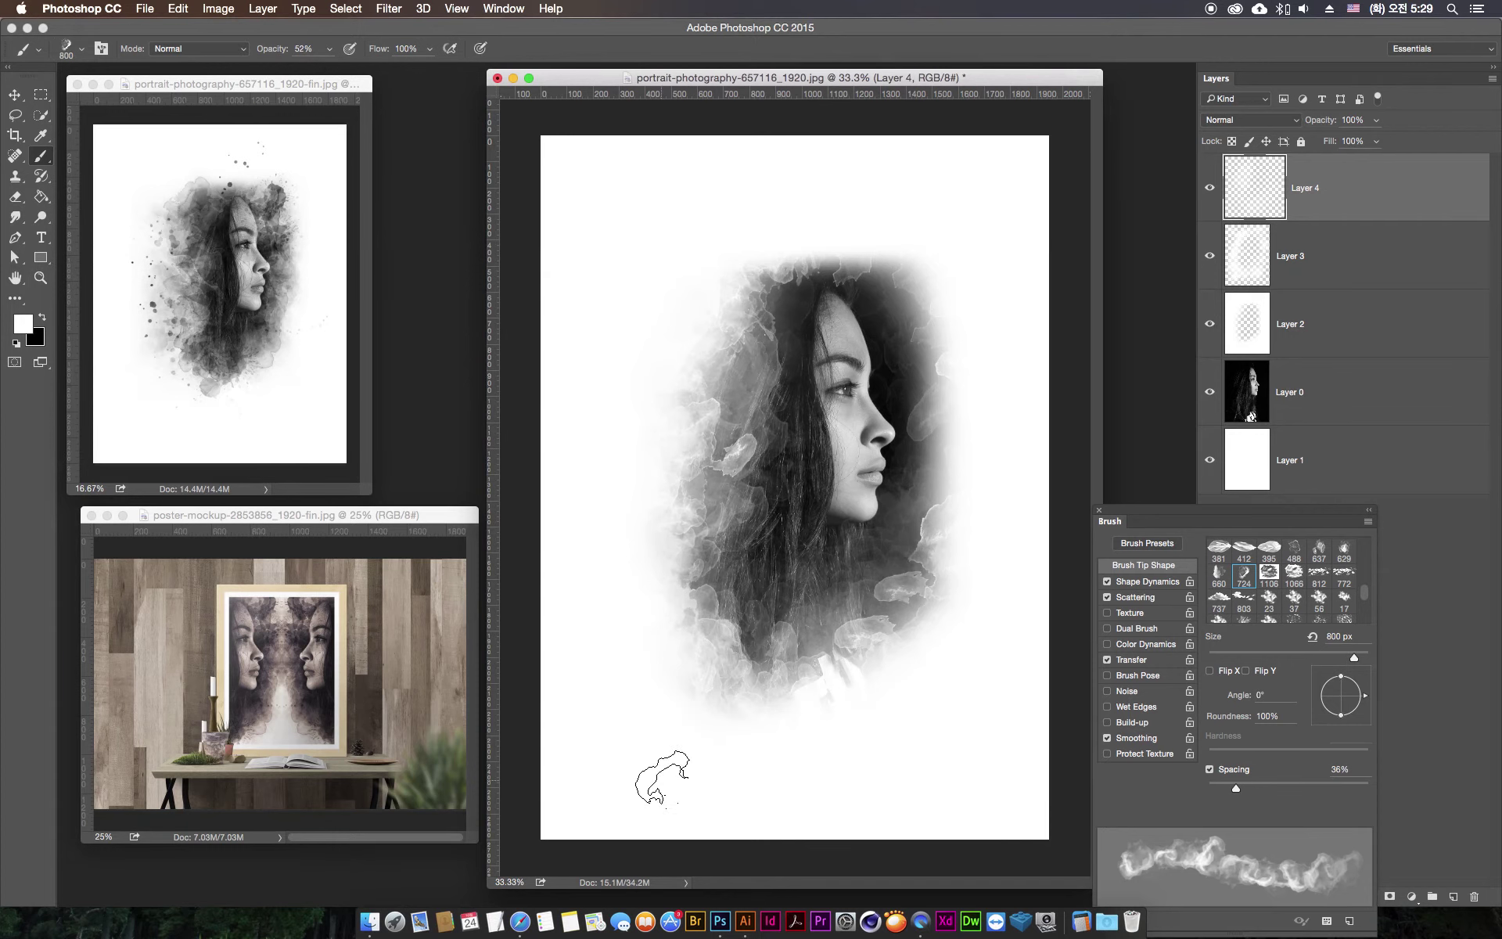
{"action": "left_click", "coordinate": [873, 336]}
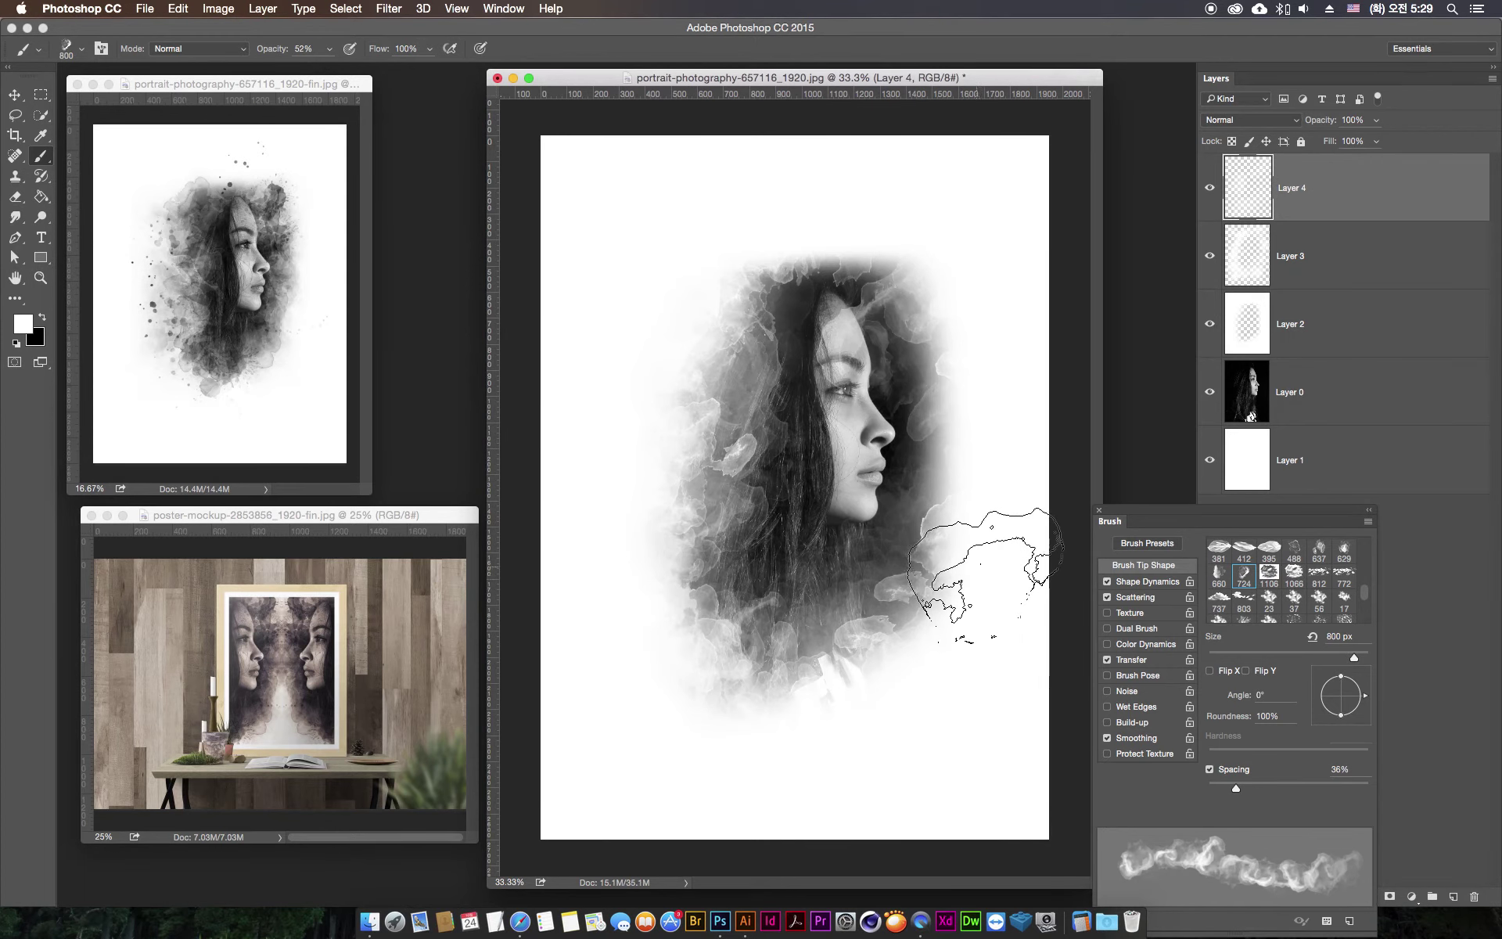
{"action": "key", "text": "ctrl+z"}
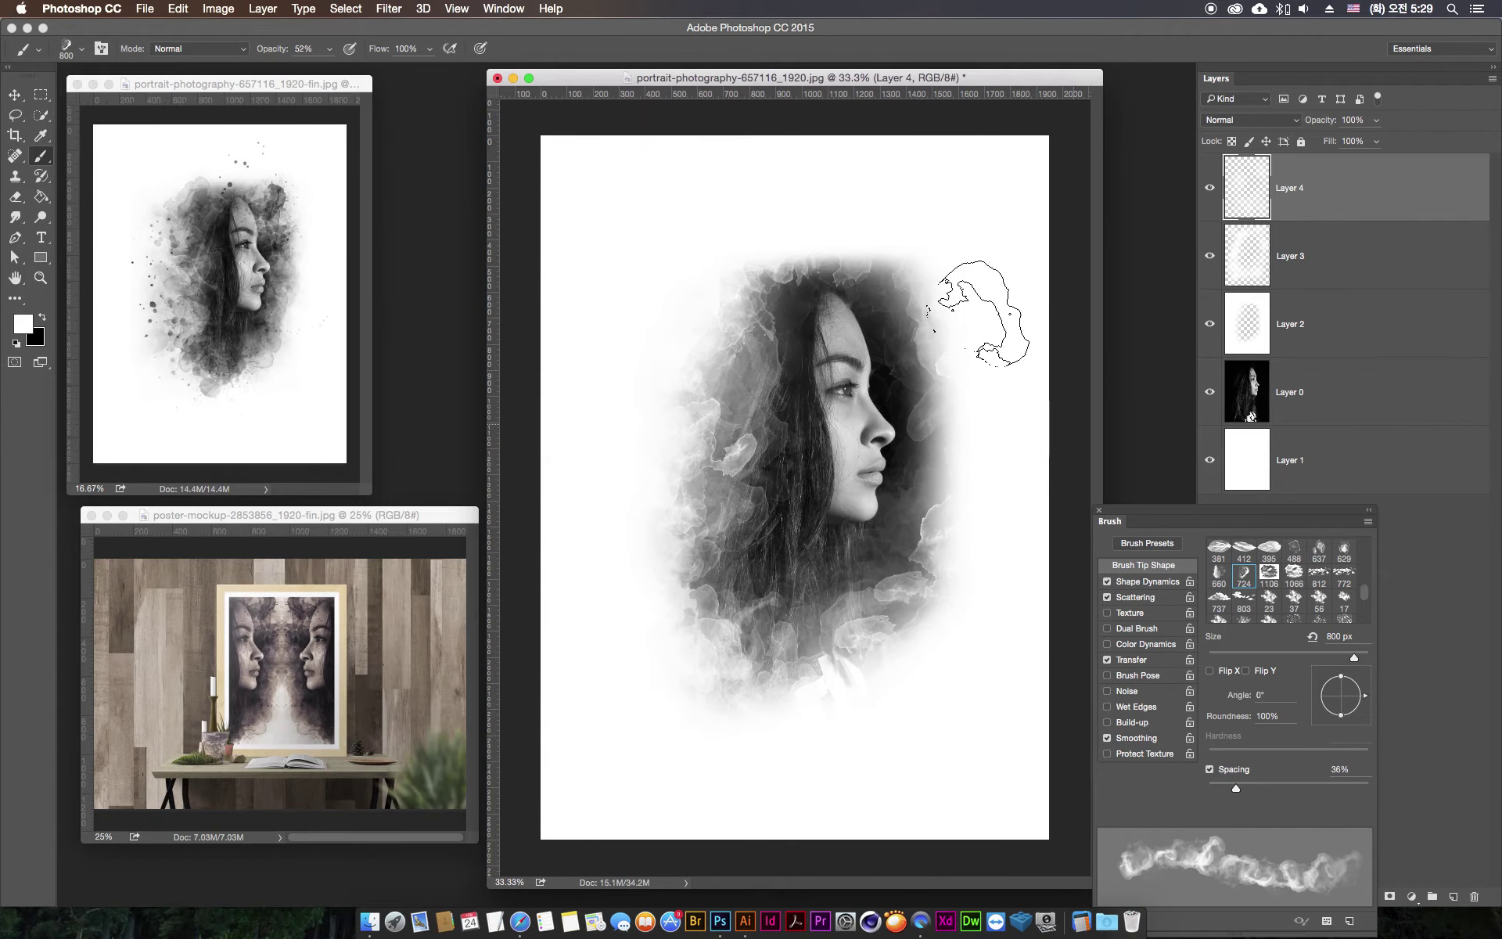
{"action": "left_click", "coordinate": [950, 292]}
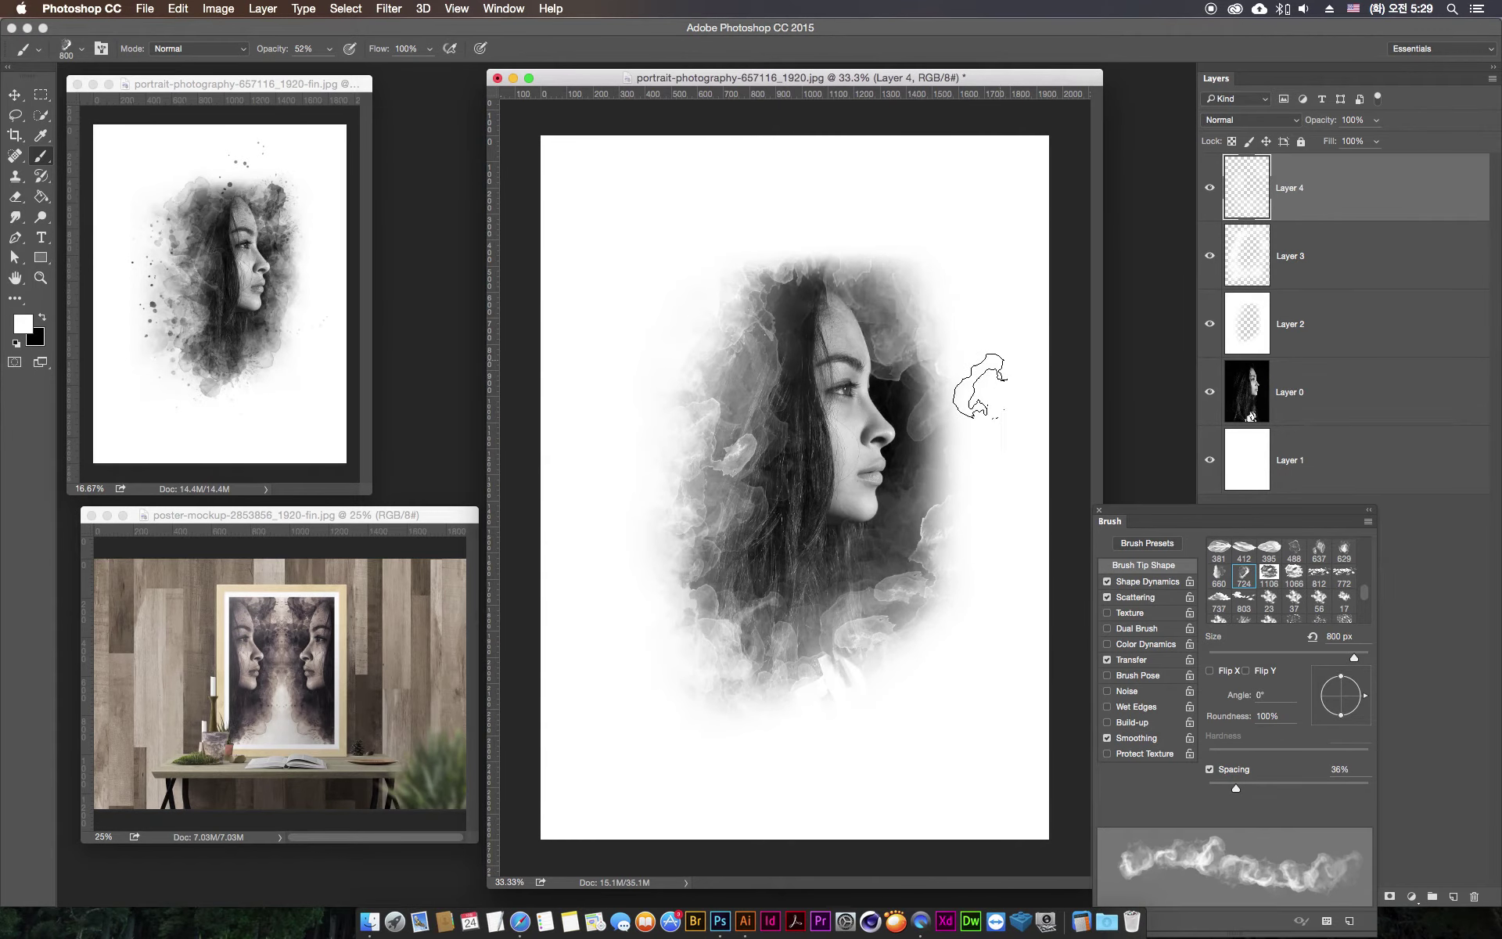
- Set the brush to 1000 px at 14% opacity, drop the selection, and select Layer 0
{"action": "key", "text": "bracketright"}
{"action": "key", "text": "bracketright"}
{"action": "left_click_drag", "start_coordinate": [336, 48], "coordinate": [298, 74]}
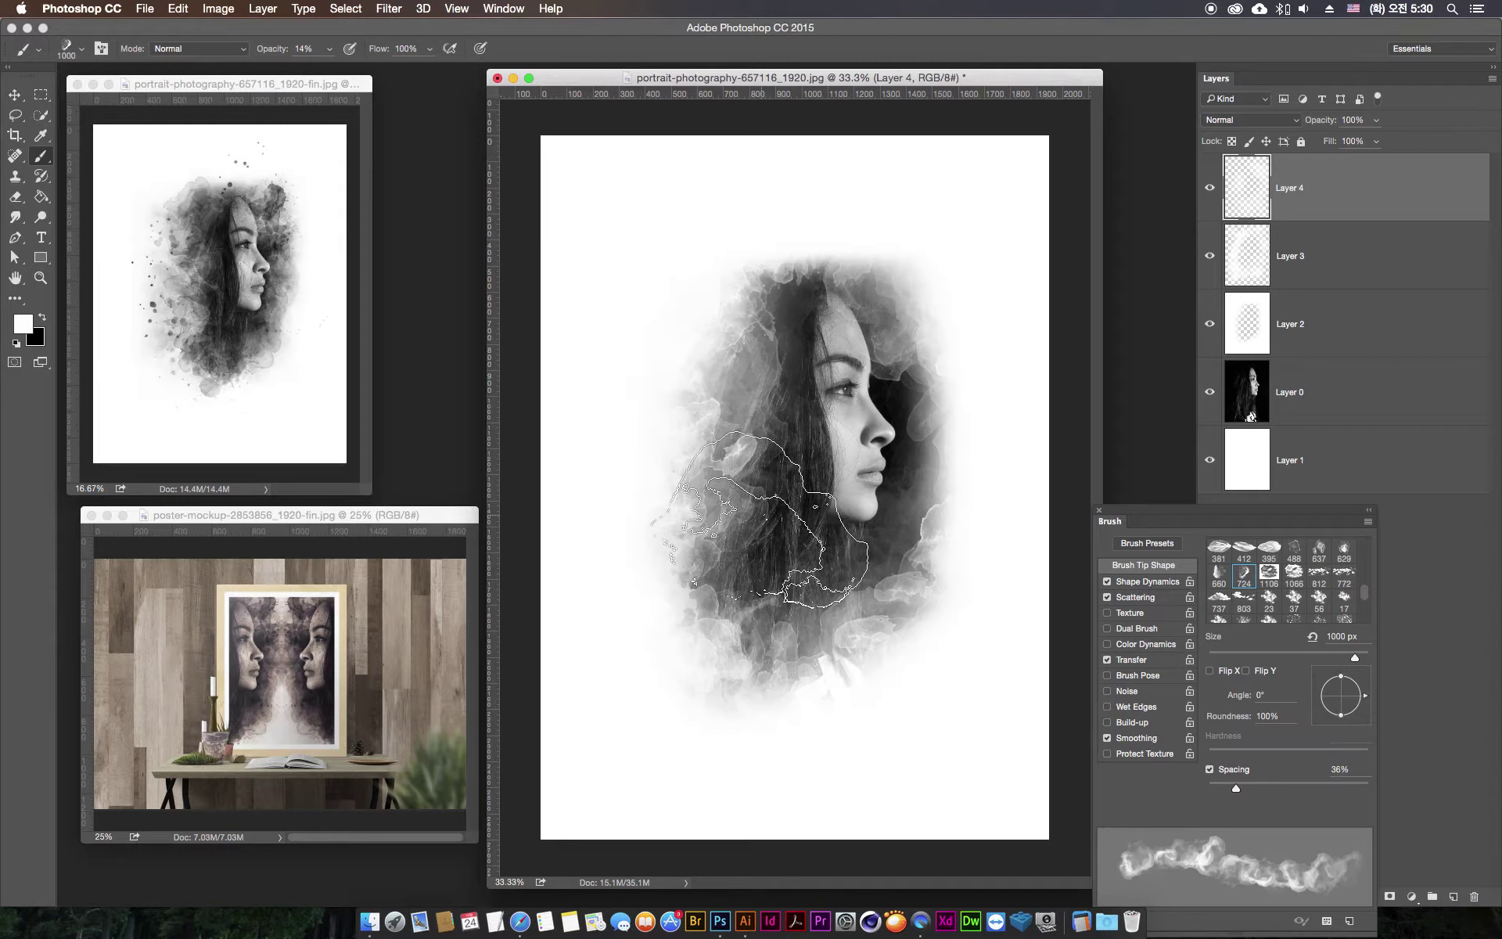
{"action": "key", "text": "ctrl+d"}
{"action": "left_click", "coordinate": [1375, 378]}
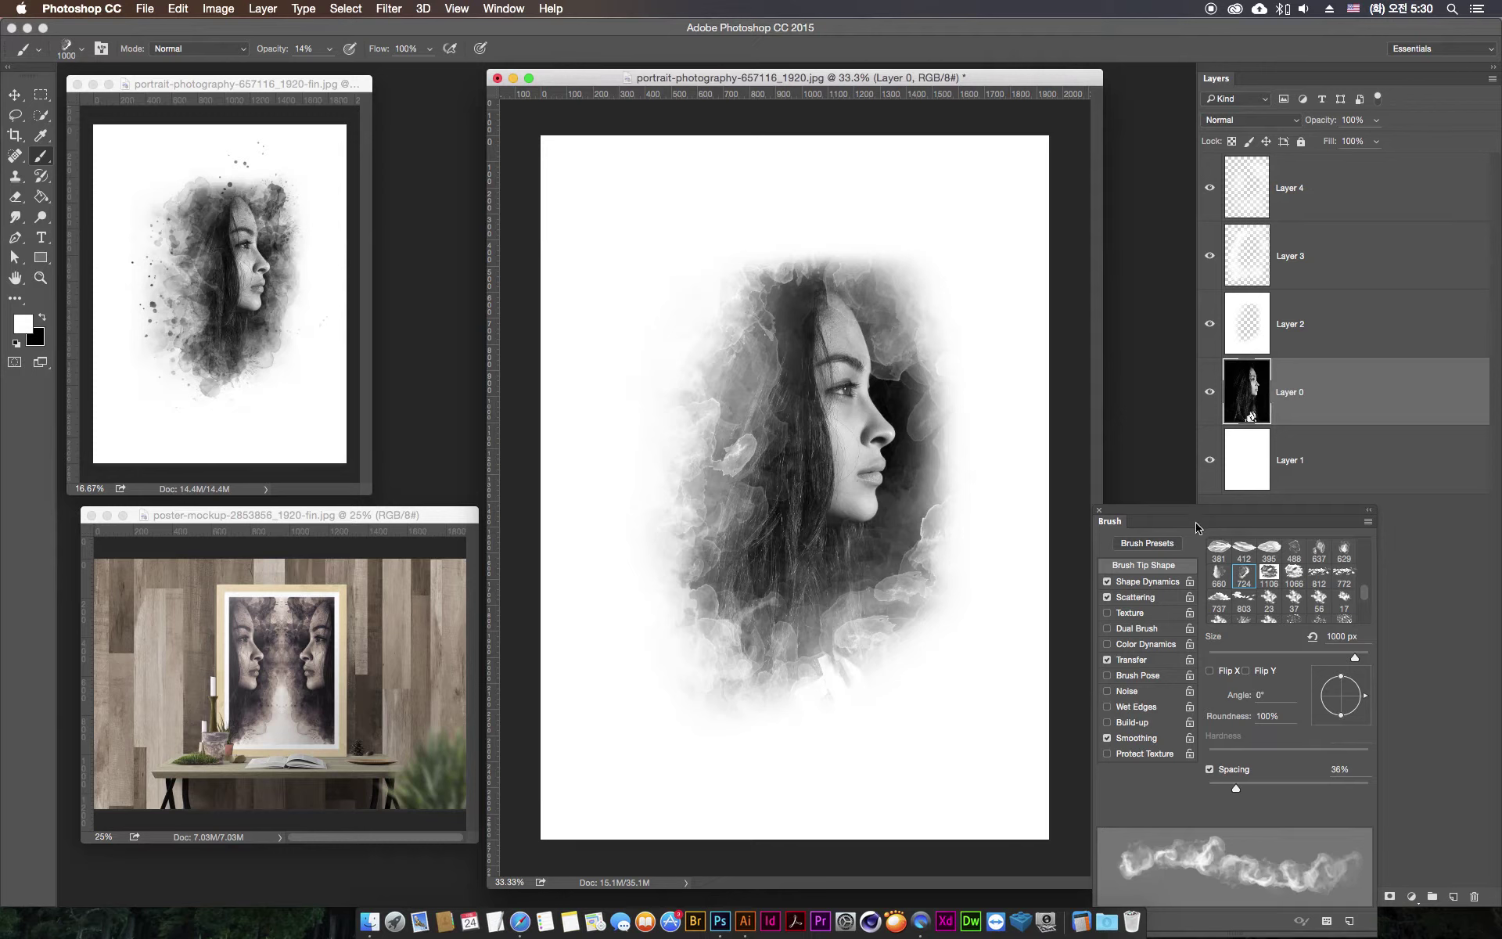
- Duplicate Layer 0 and apply Filter Gallery's Poster Edges to the copy, after previewing Graphic Pen
{"action": "key", "text": "ctrl+j"}
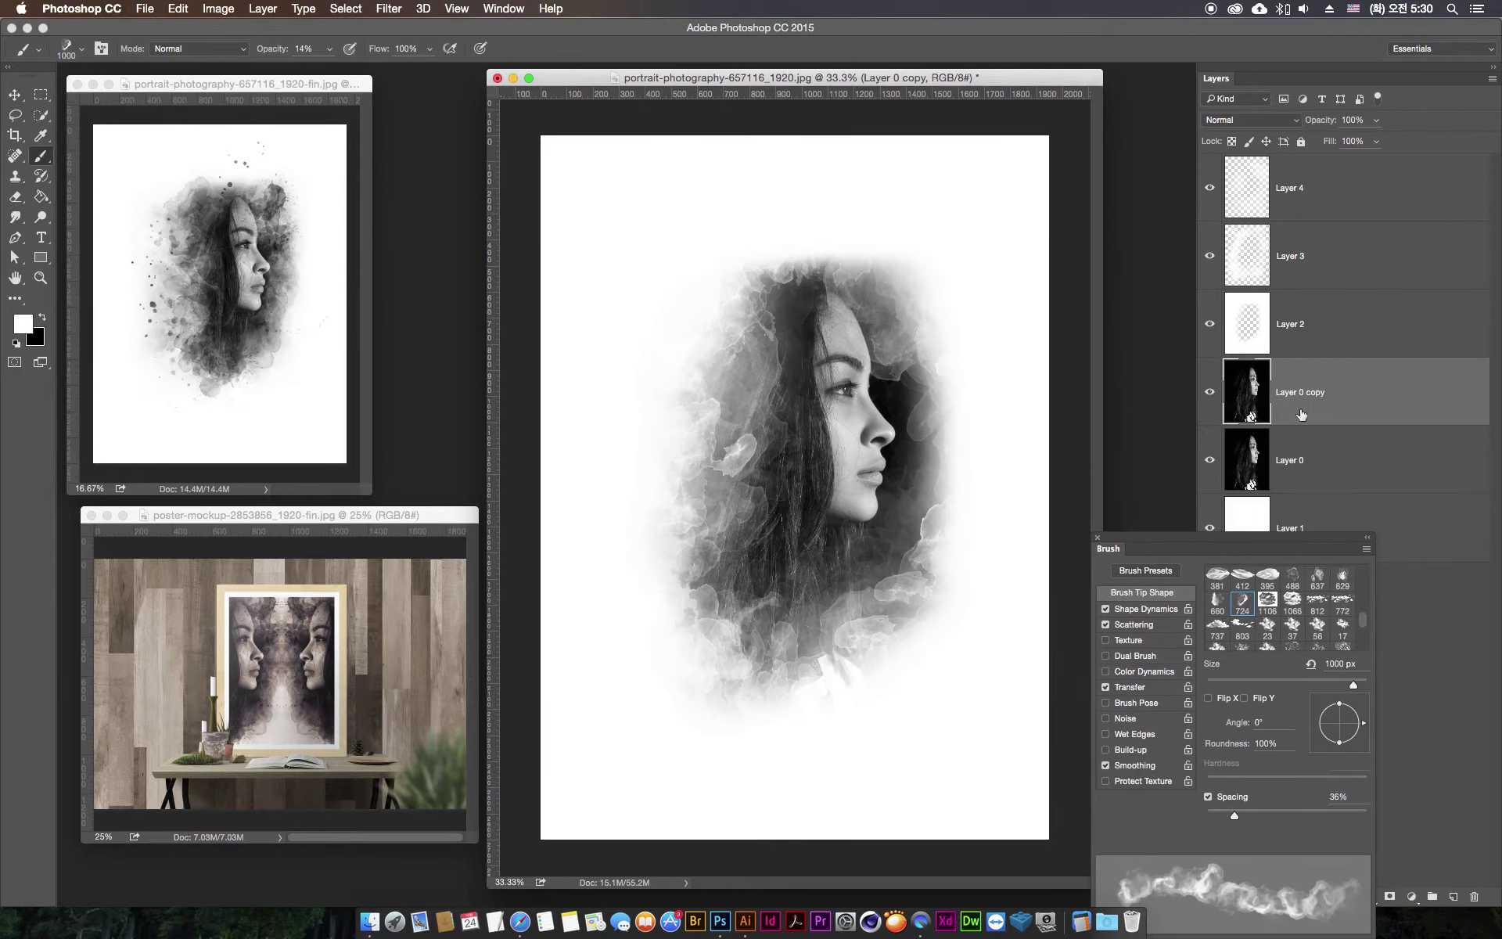
{"action": "left_click", "coordinate": [395, 4]}
{"action": "left_click", "coordinate": [389, 73]}
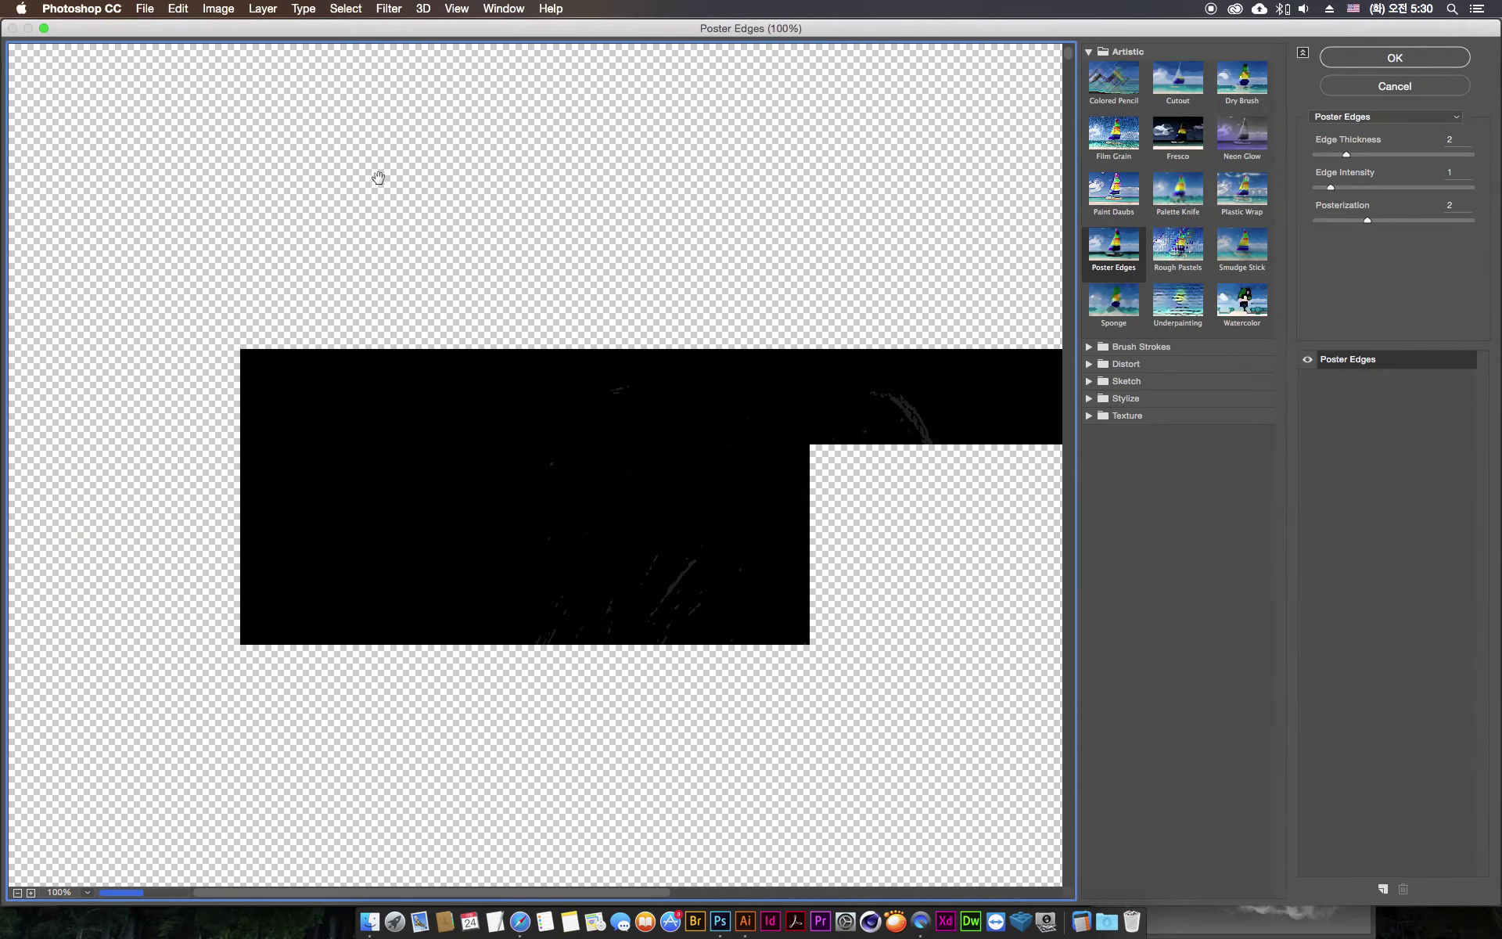
{"action": "left_click_drag", "start_coordinate": [788, 728], "coordinate": [478, 398]}
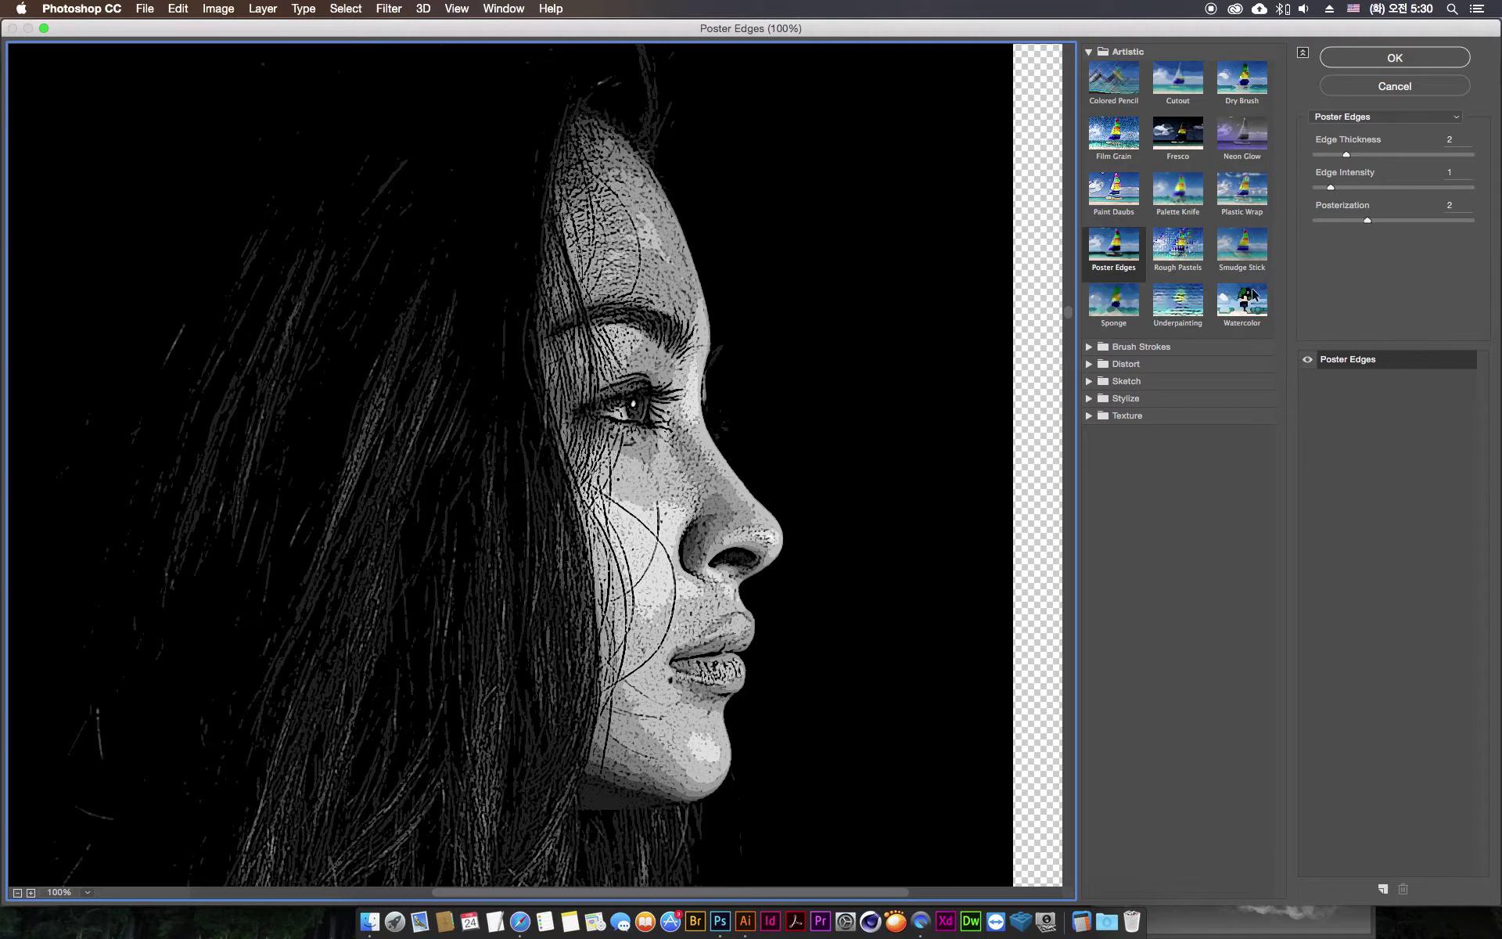
{"action": "left_click", "coordinate": [1095, 382]}
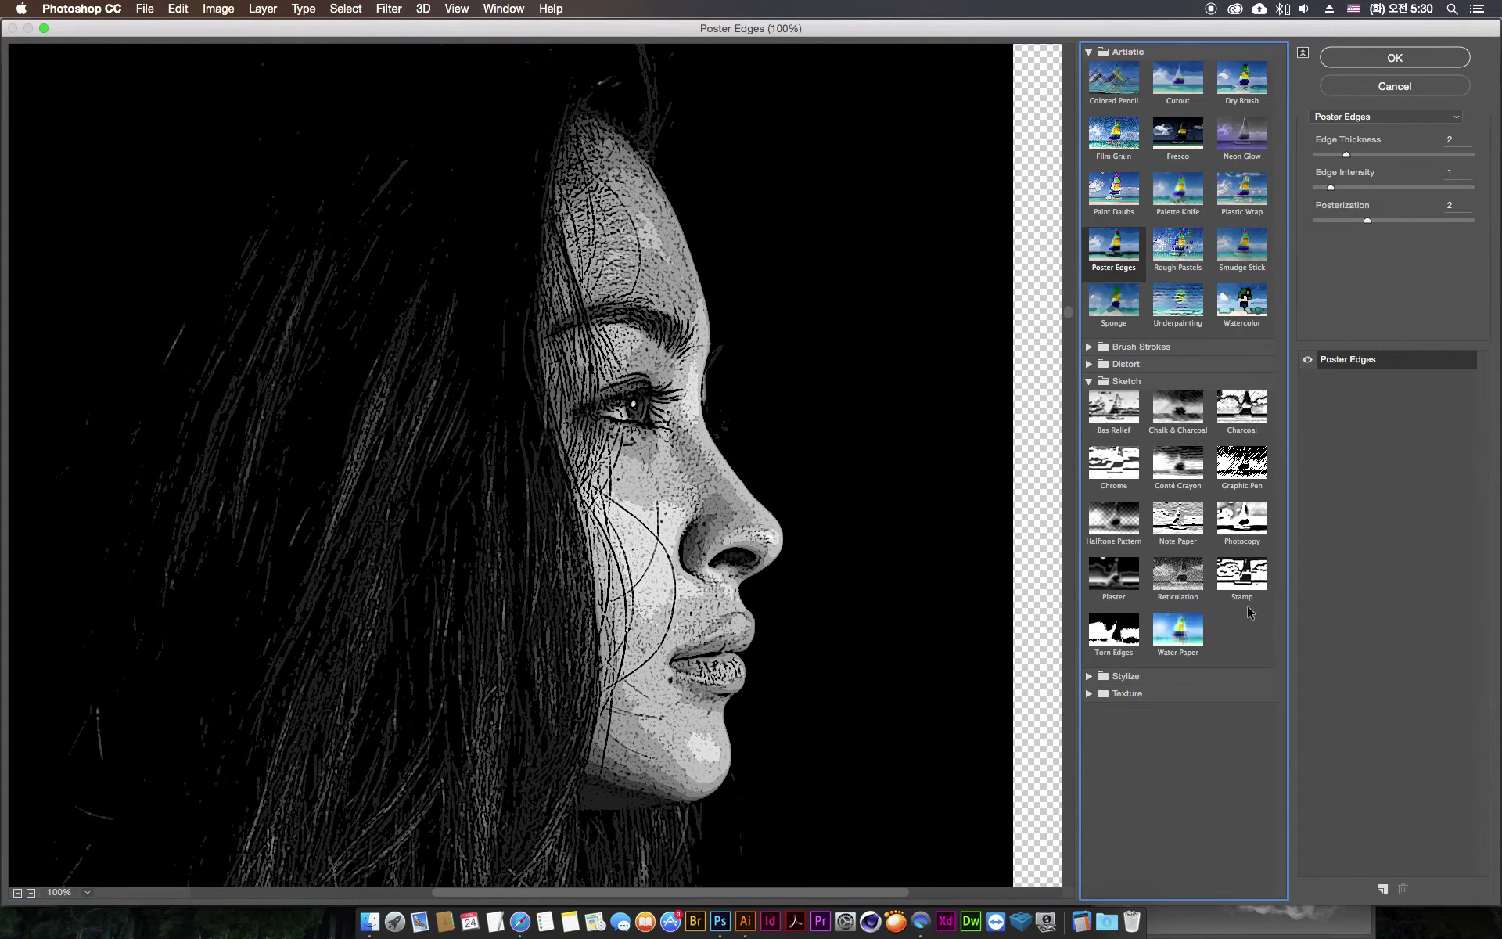
{"action": "left_click", "coordinate": [1242, 466]}
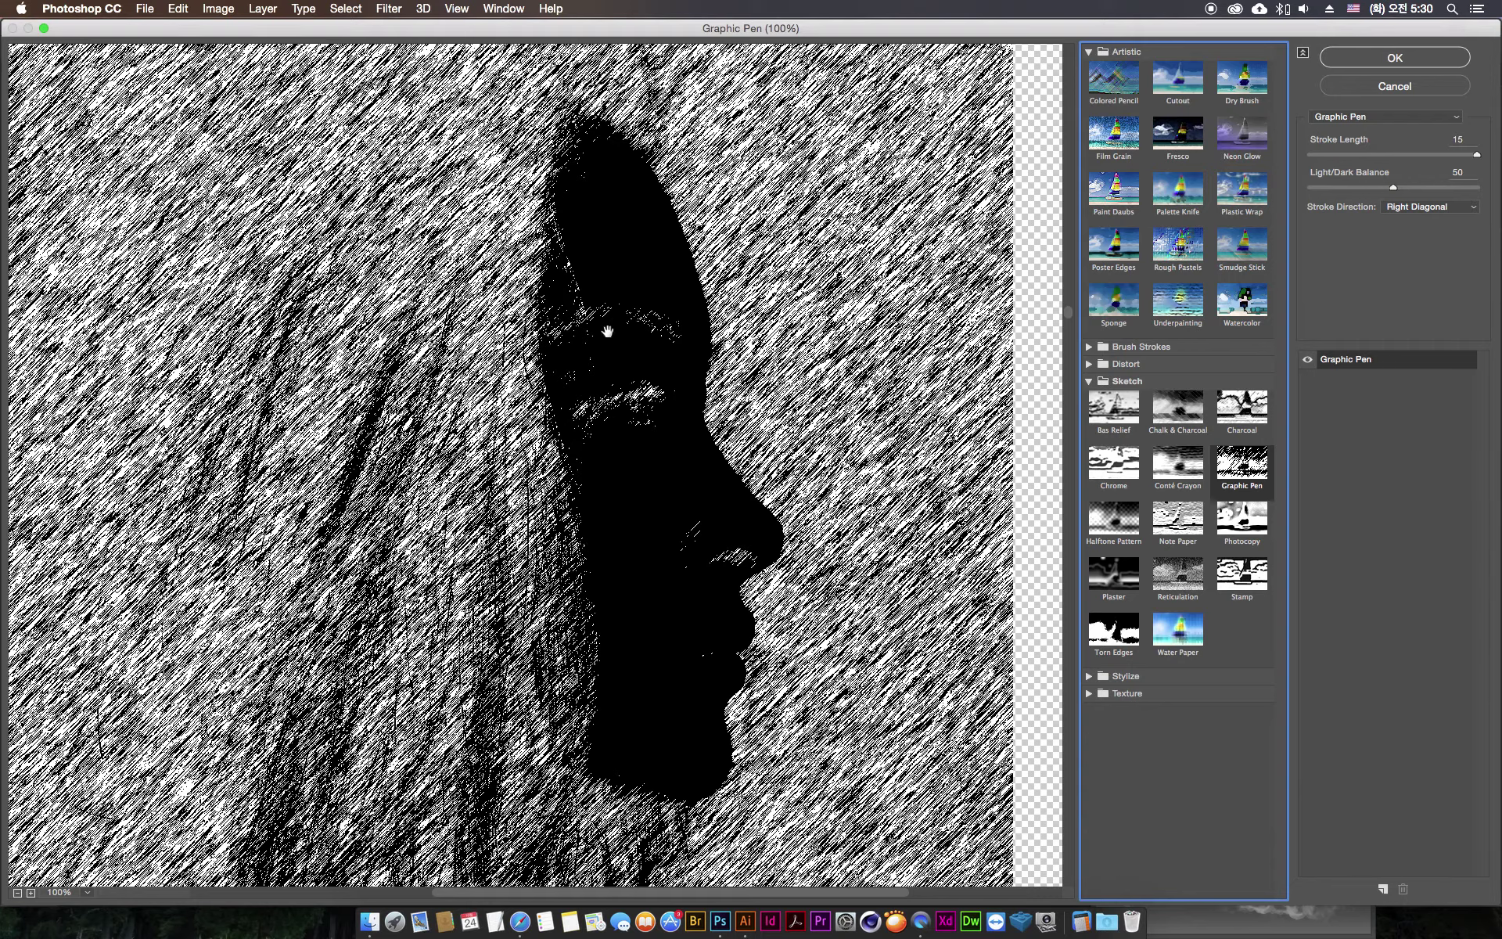
{"action": "left_click", "coordinate": [1108, 256]}
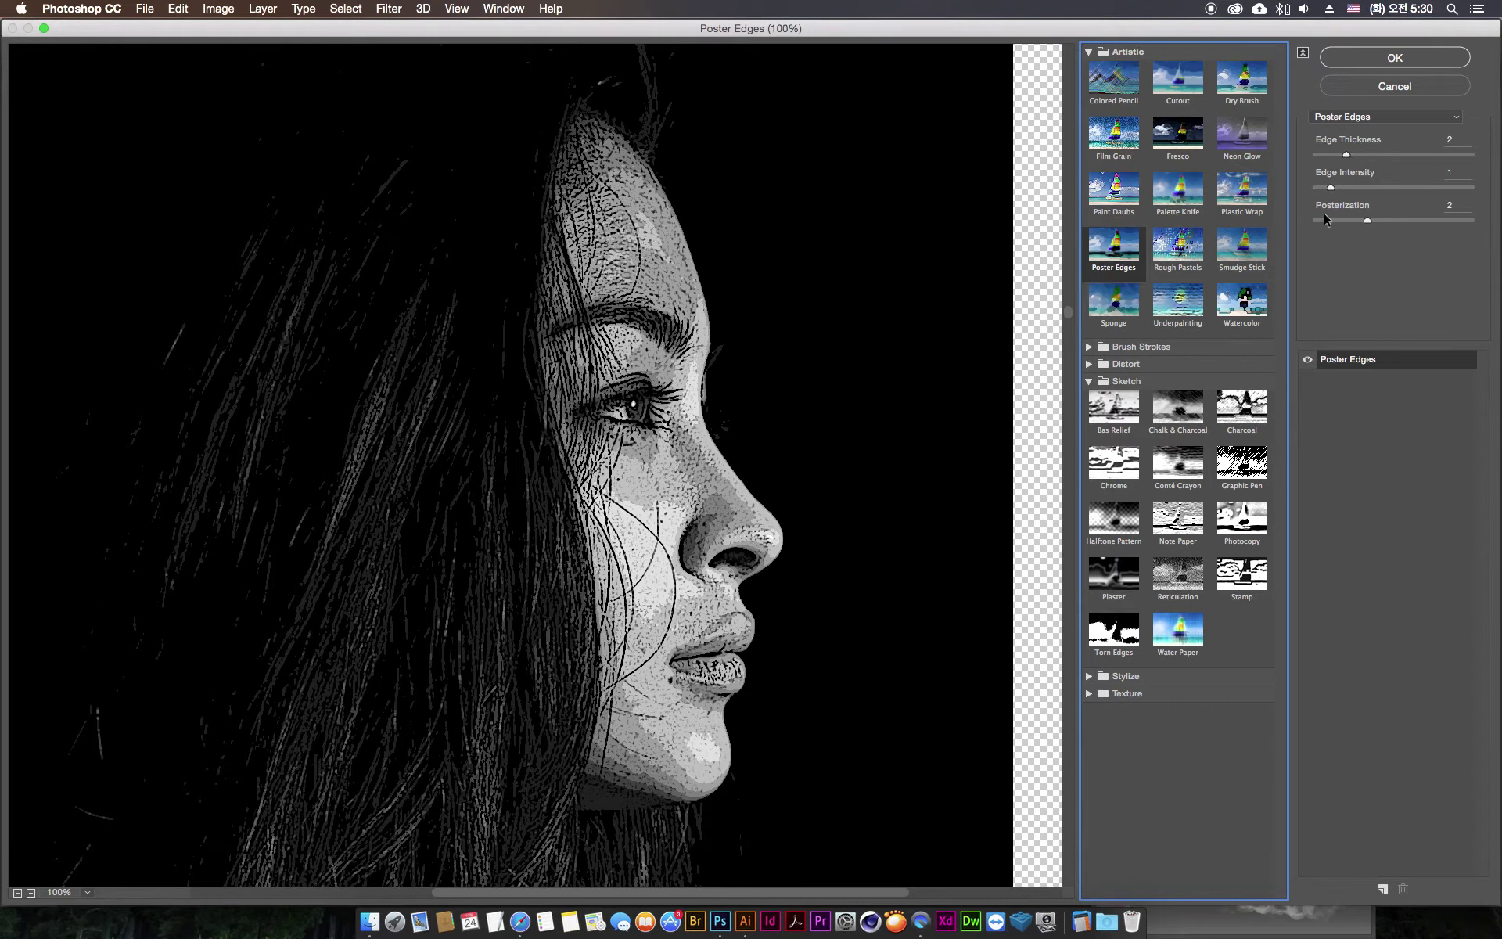
{"action": "left_click", "coordinate": [1411, 71]}
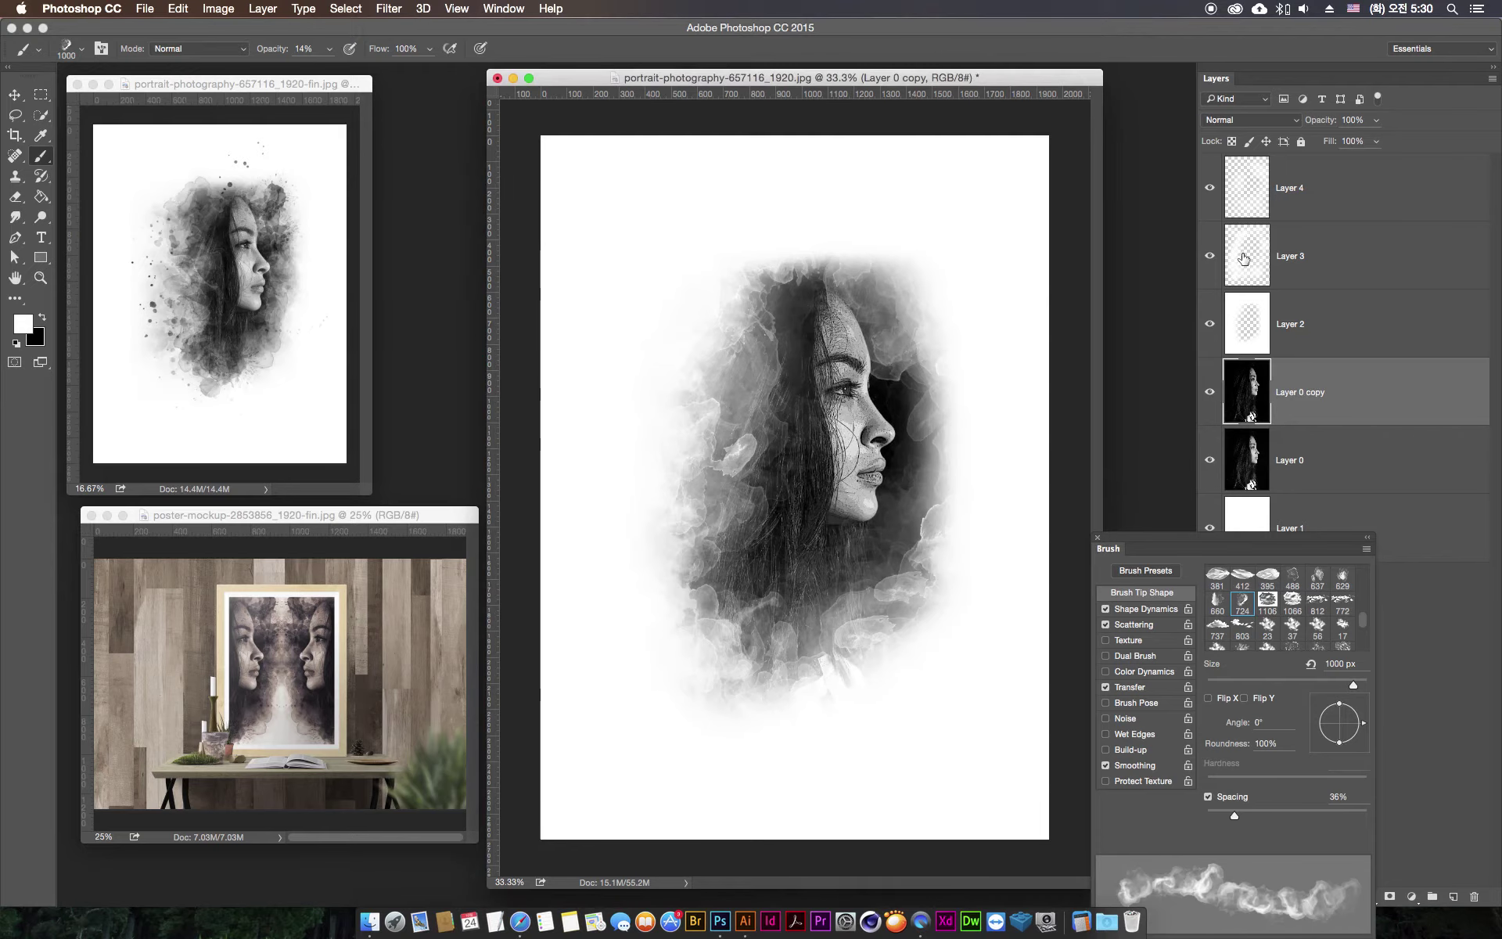
- Lower Layer 0 copy's opacity, then settle it at about 41% and deselect the layer
{"action": "key", "text": "super+equal"}
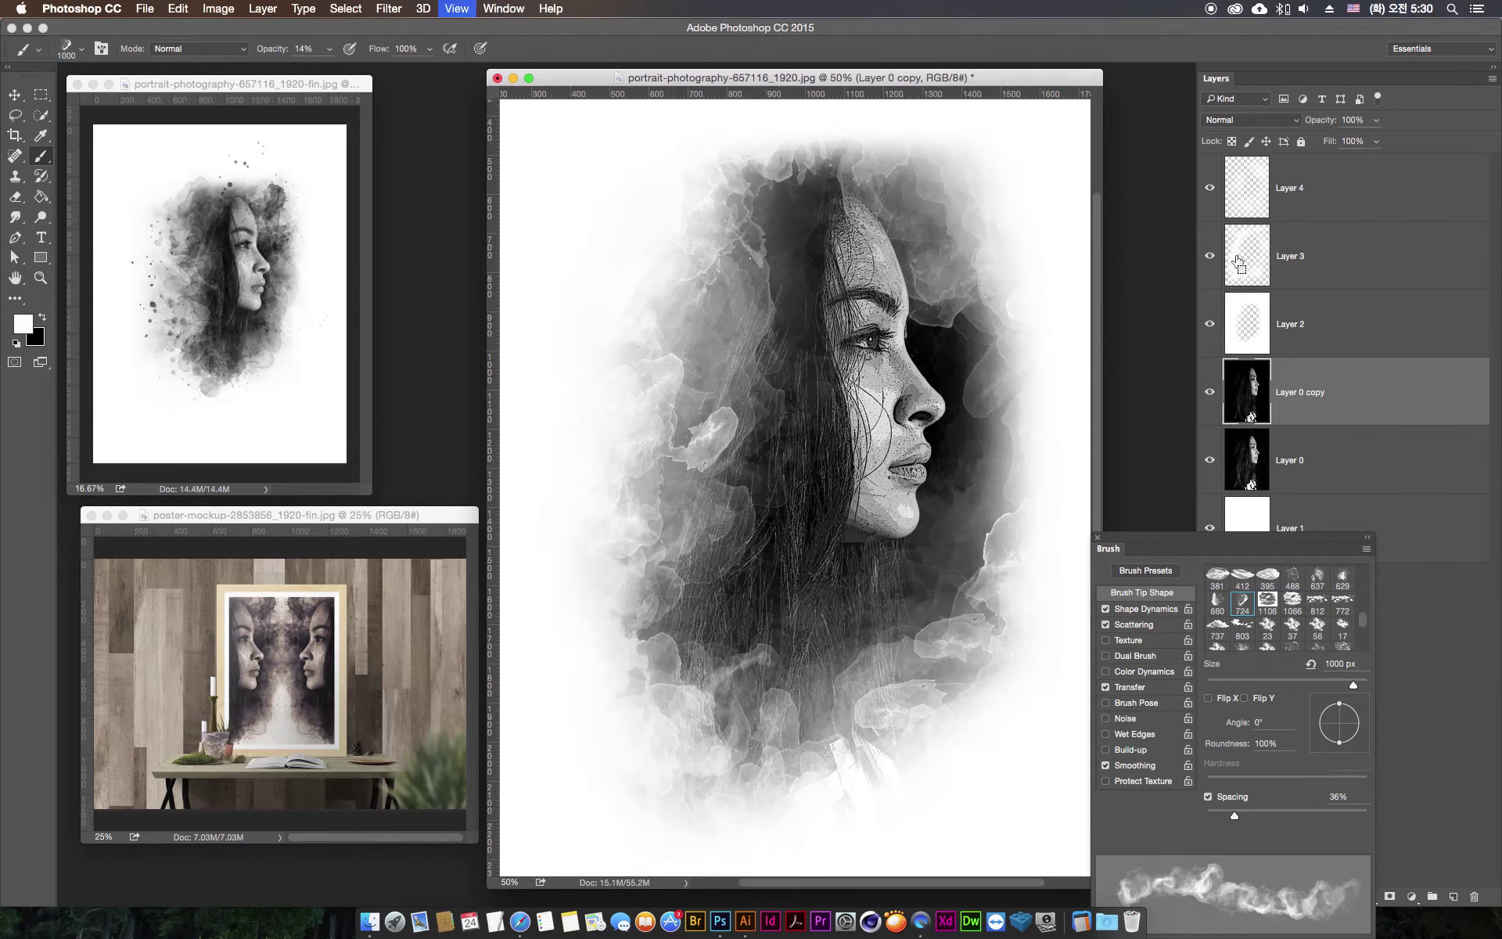
{"action": "key", "text": "super+equal"}
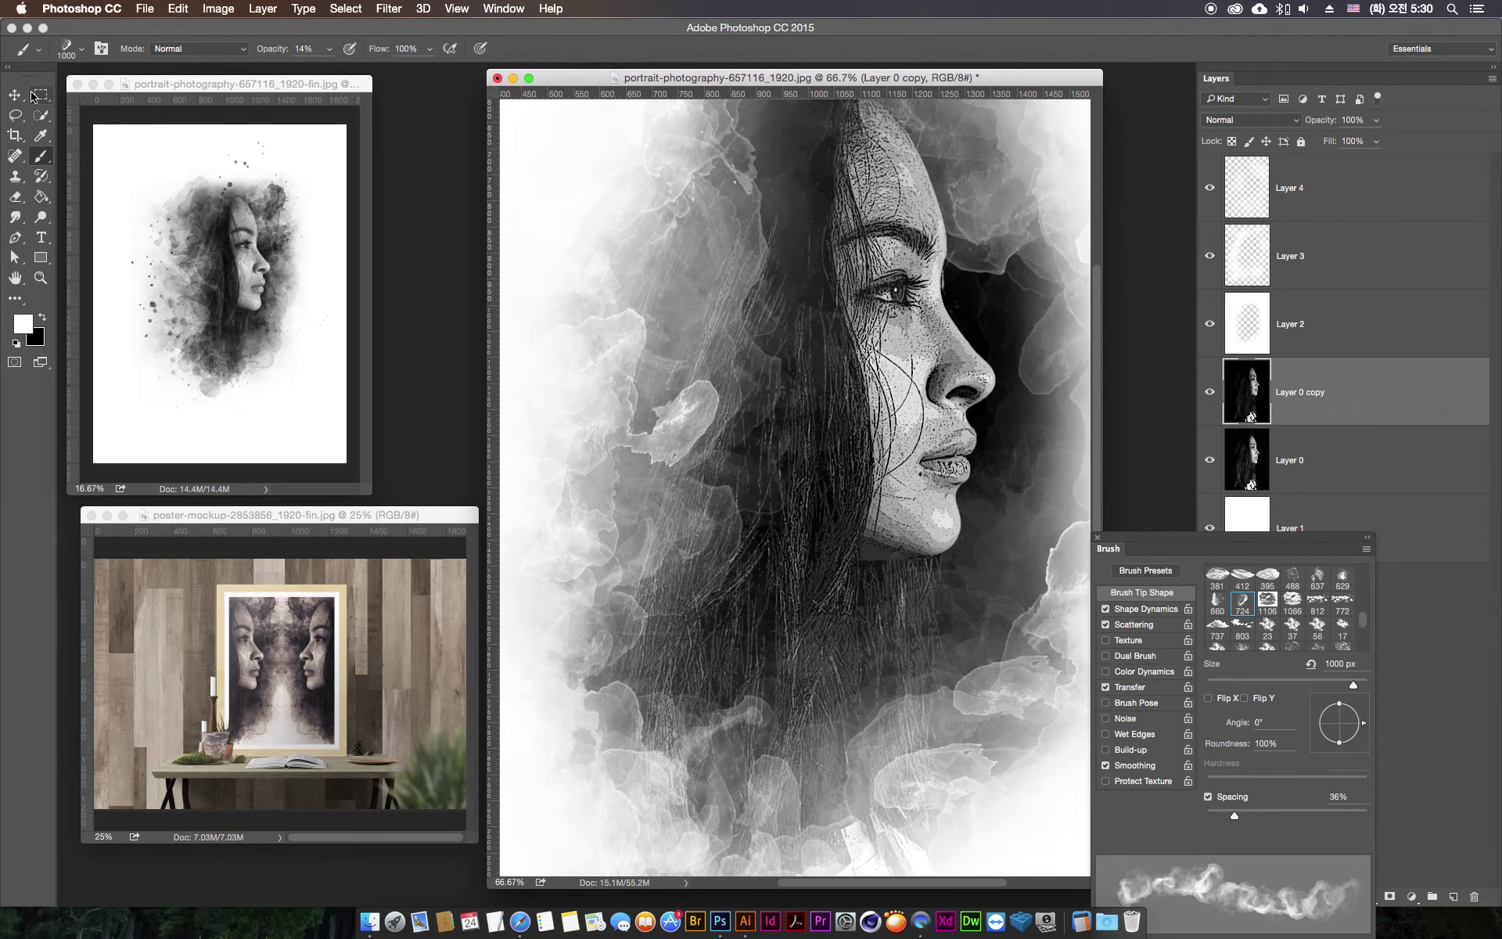
{"action": "left_click", "coordinate": [15, 95]}
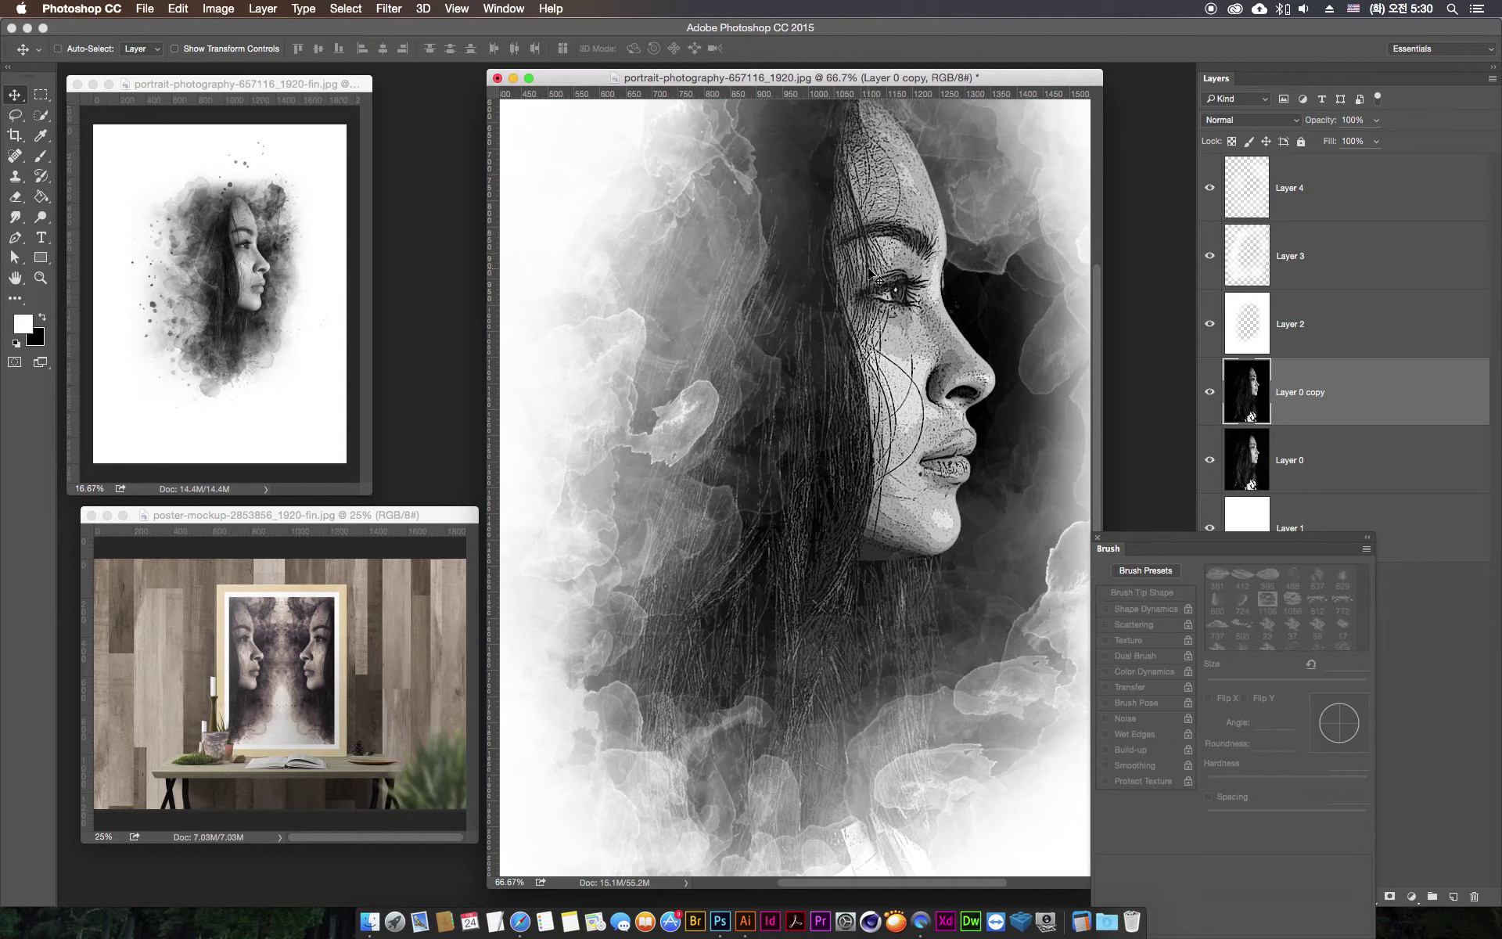
{"action": "left_click", "coordinate": [1377, 121]}
{"action": "mouse_move", "coordinate": [1371, 140]}
{"action": "left_mouse_down"}
{"action": "mouse_move", "coordinate": [1298, 139]}
{"action": "mouse_move", "coordinate": [1327, 146]}
{"action": "left_mouse_up"}
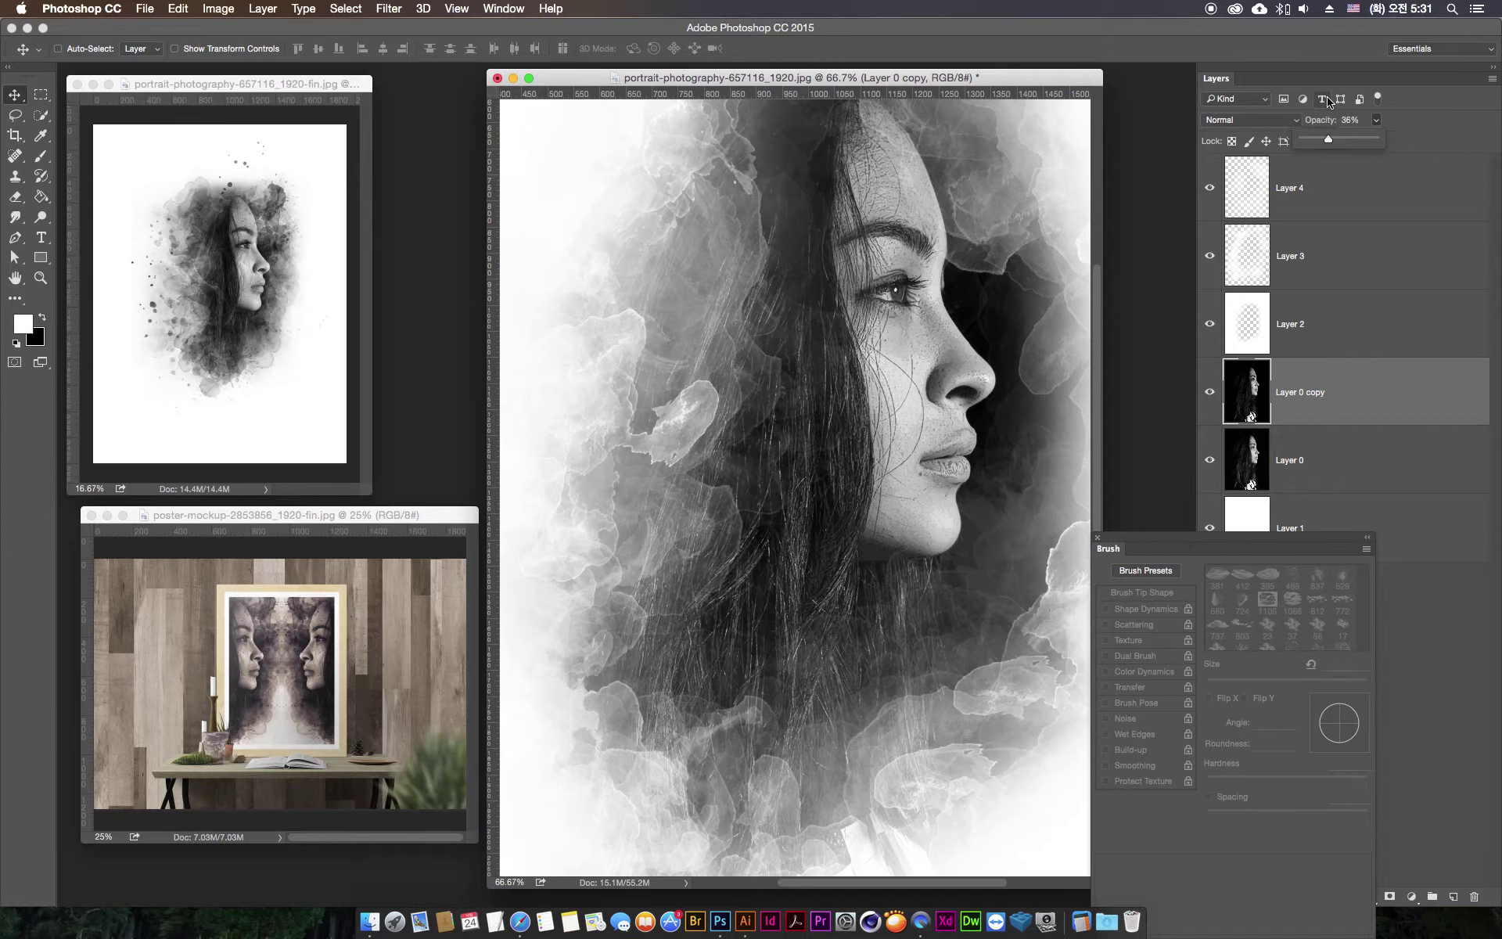
{"action": "key", "text": "ctrl+minus"}
{"action": "key", "text": "ctrl+minus"}
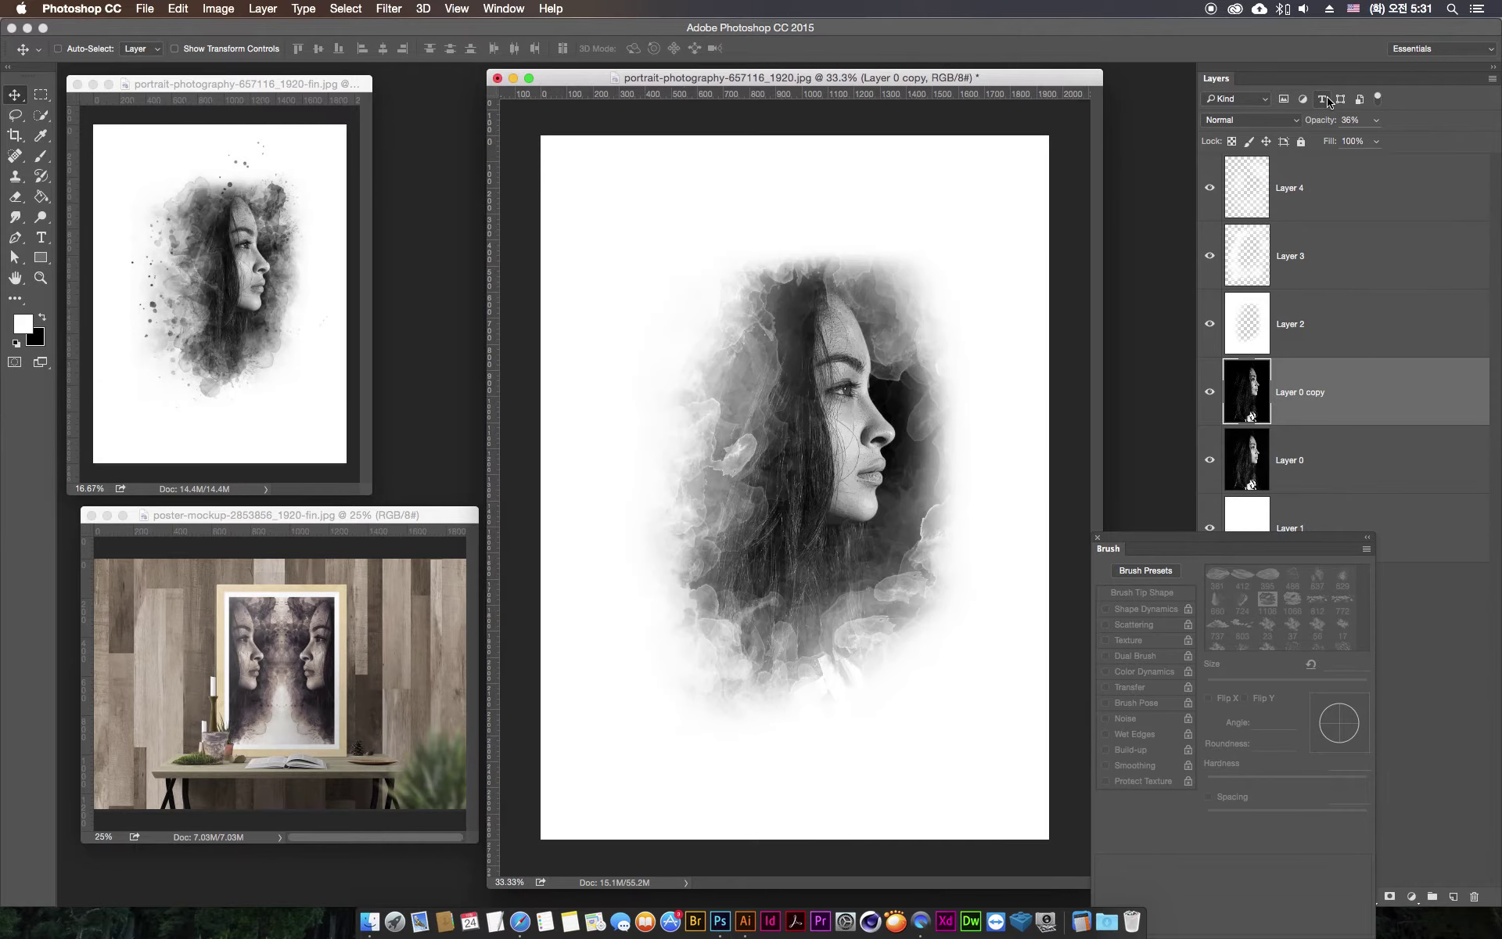
{"action": "left_click", "coordinate": [1377, 120]}
{"action": "left_click_drag", "start_coordinate": [1378, 150], "coordinate": [1385, 142]}
{"action": "left_click", "coordinate": [1418, 721]}
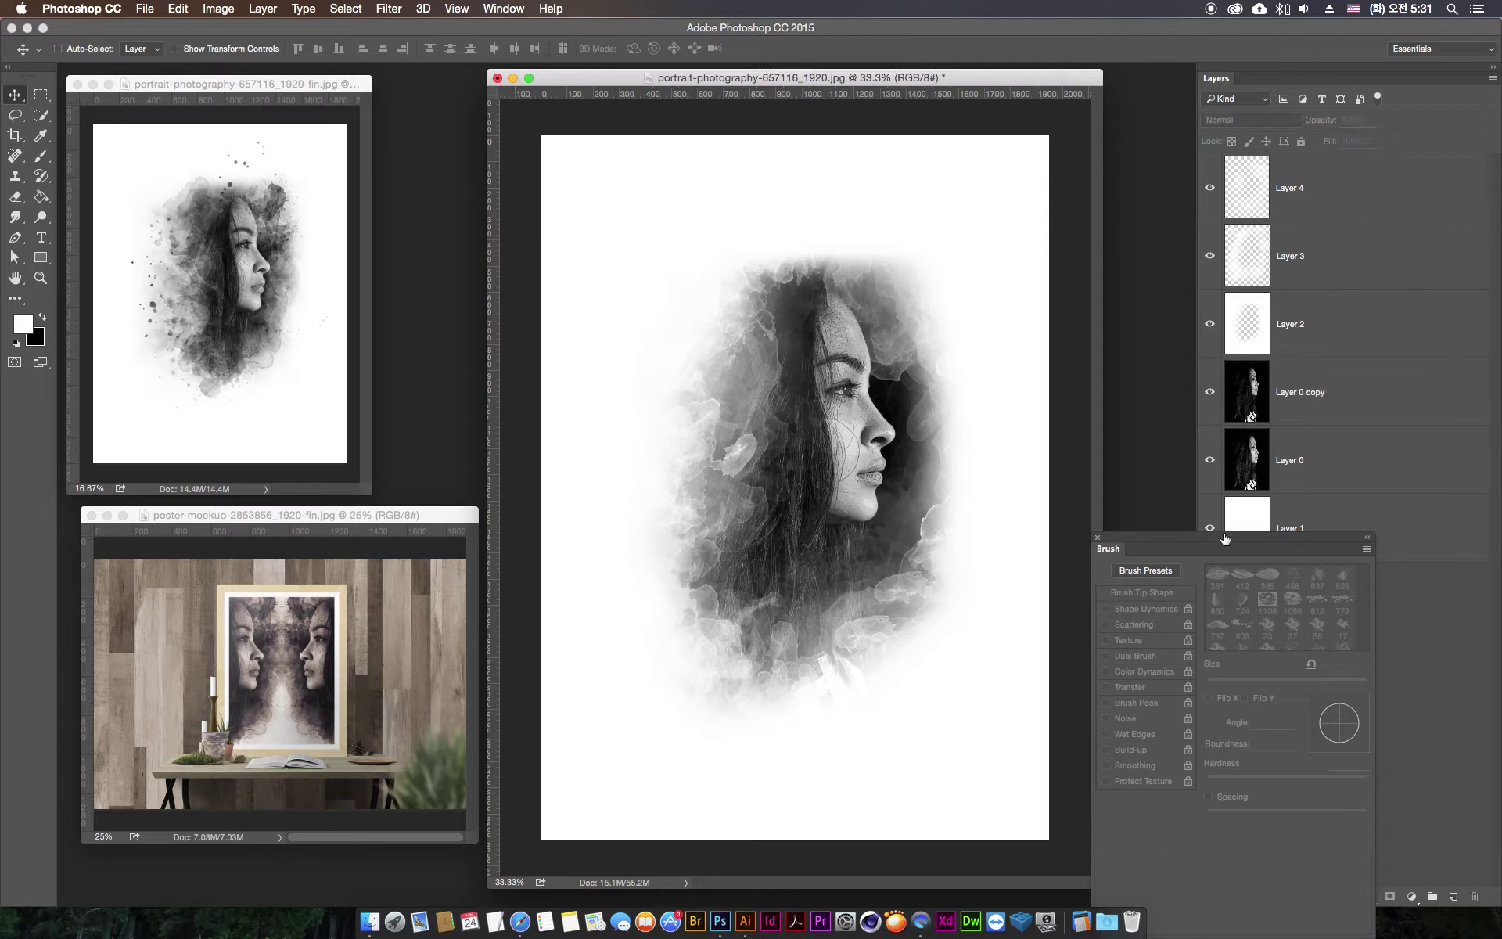
- Toggle visibility of Layers 2, 3 and 4 to compare their smoke contributions
{"action": "left_click_drag", "start_coordinate": [1138, 537], "coordinate": [999, 589]}
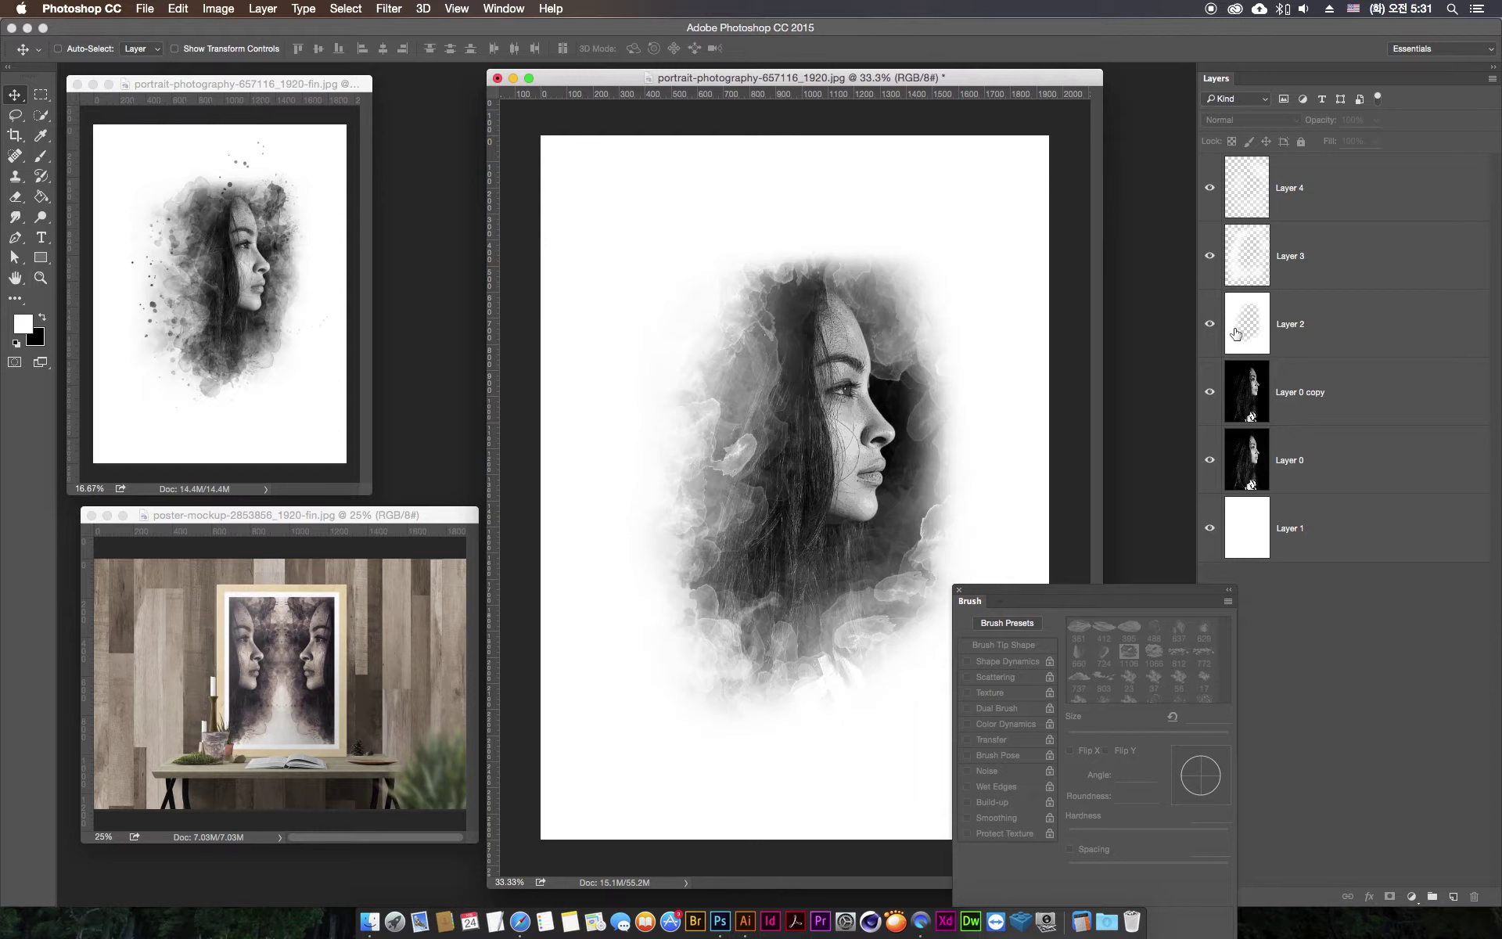
{"action": "left_click", "coordinate": [1210, 324]}
{"action": "left_click", "coordinate": [1209, 324]}
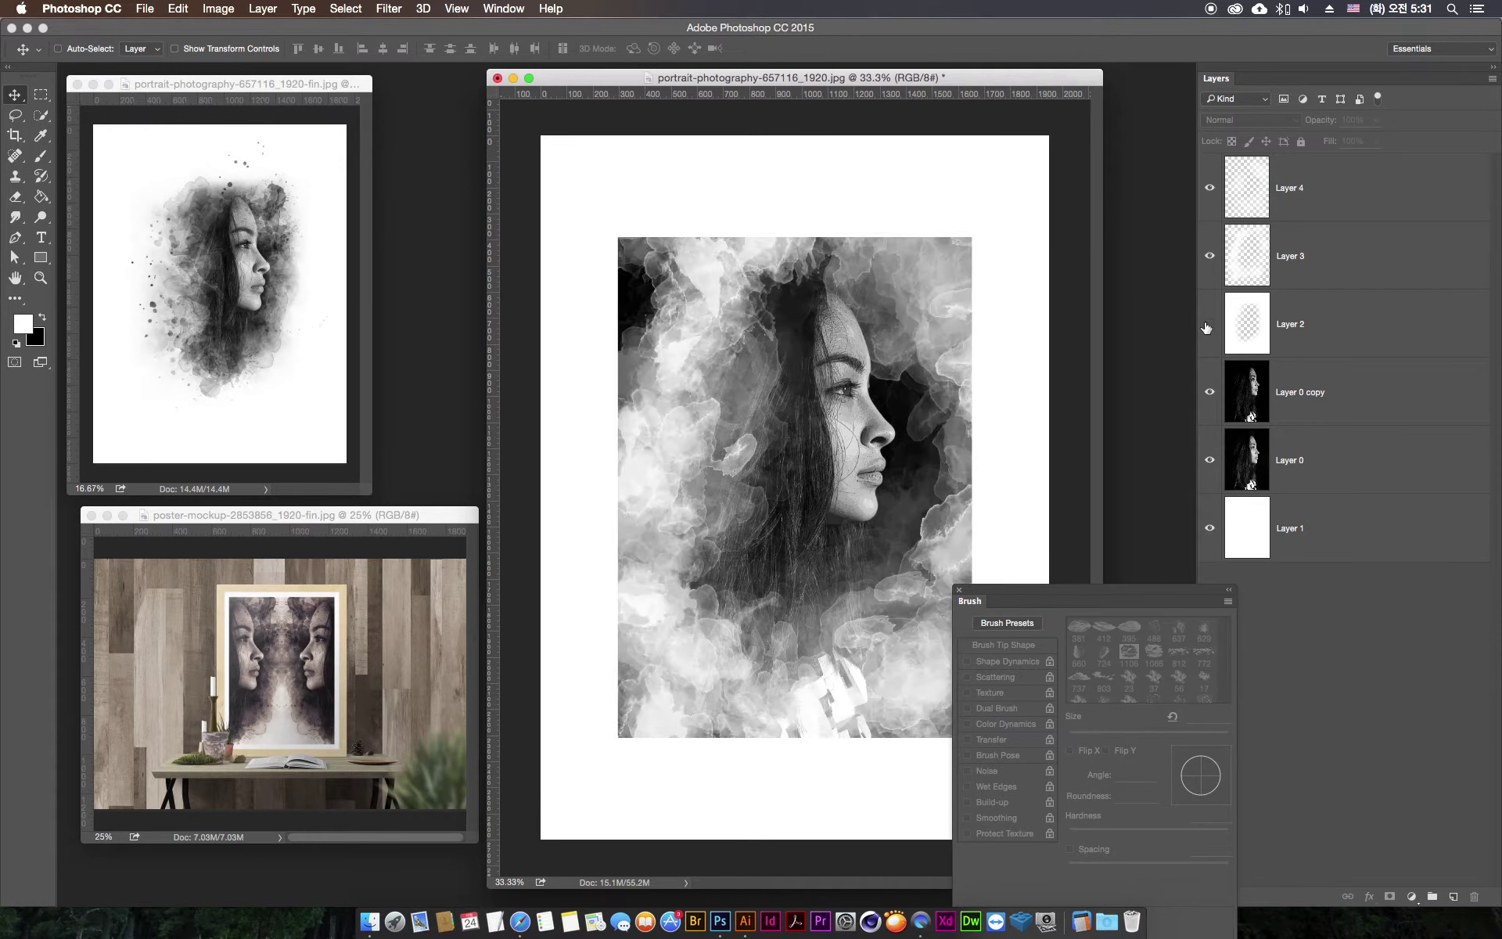
{"action": "left_click", "coordinate": [1209, 324]}
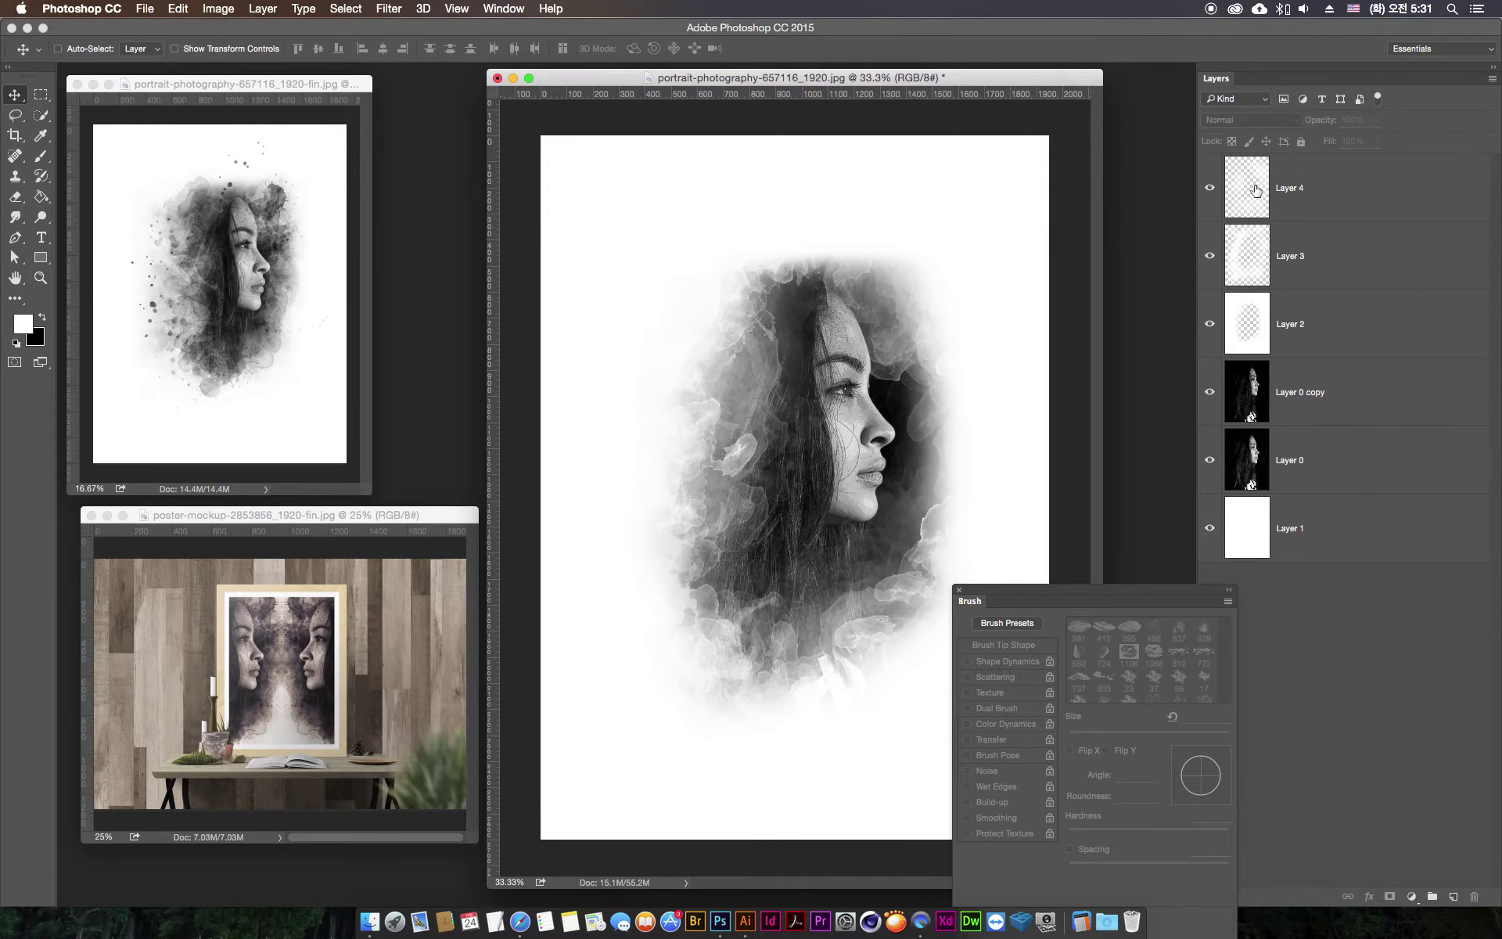
{"action": "left_click", "coordinate": [1210, 258]}
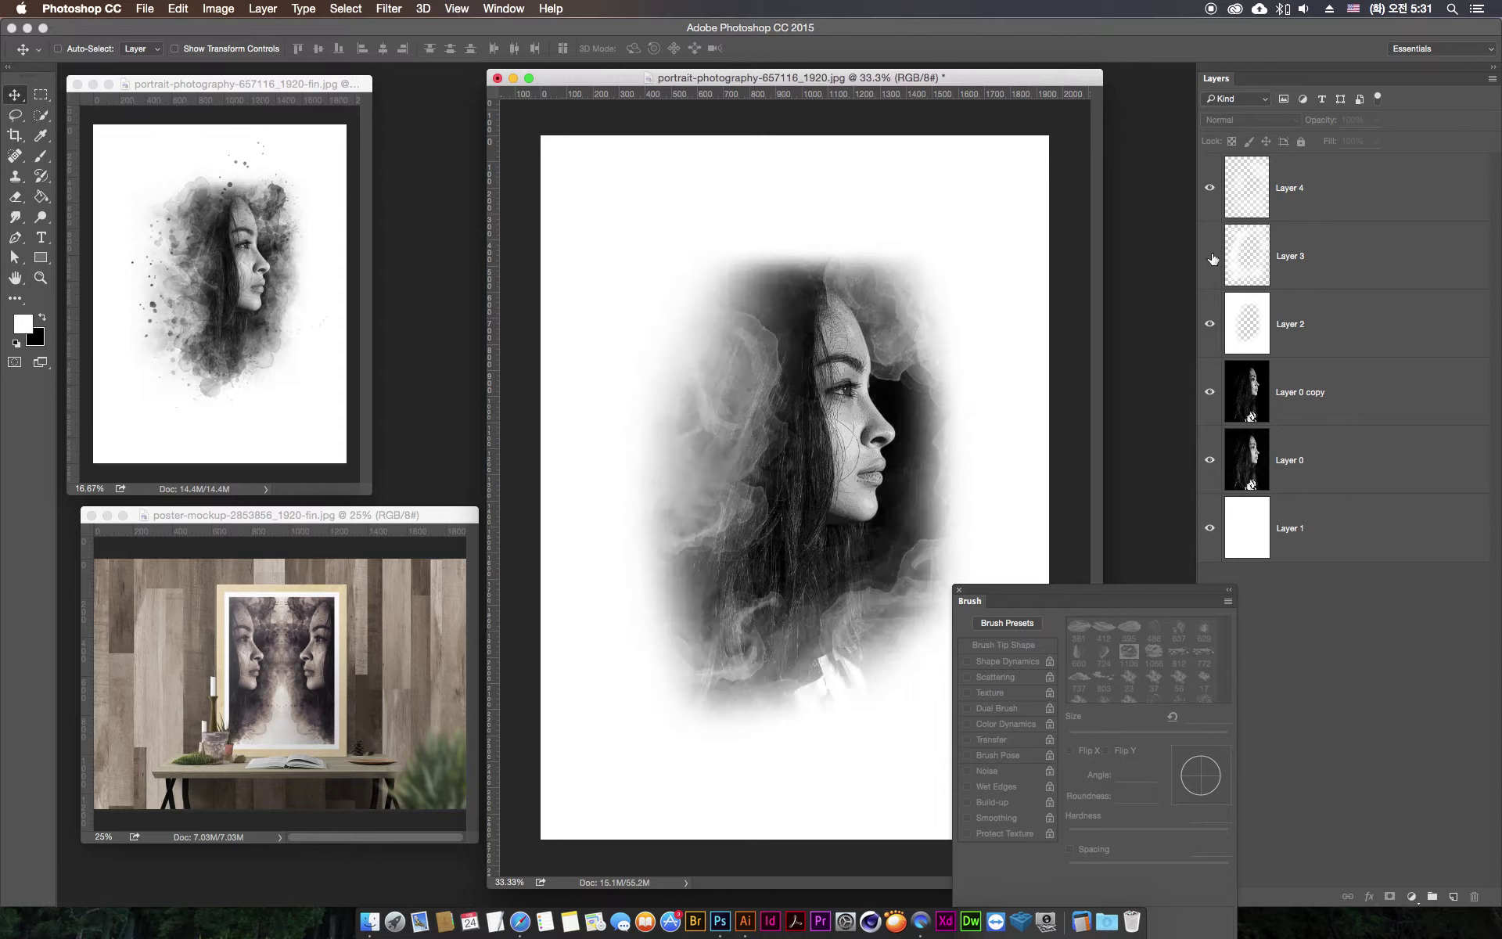
{"action": "left_click", "coordinate": [1211, 185]}
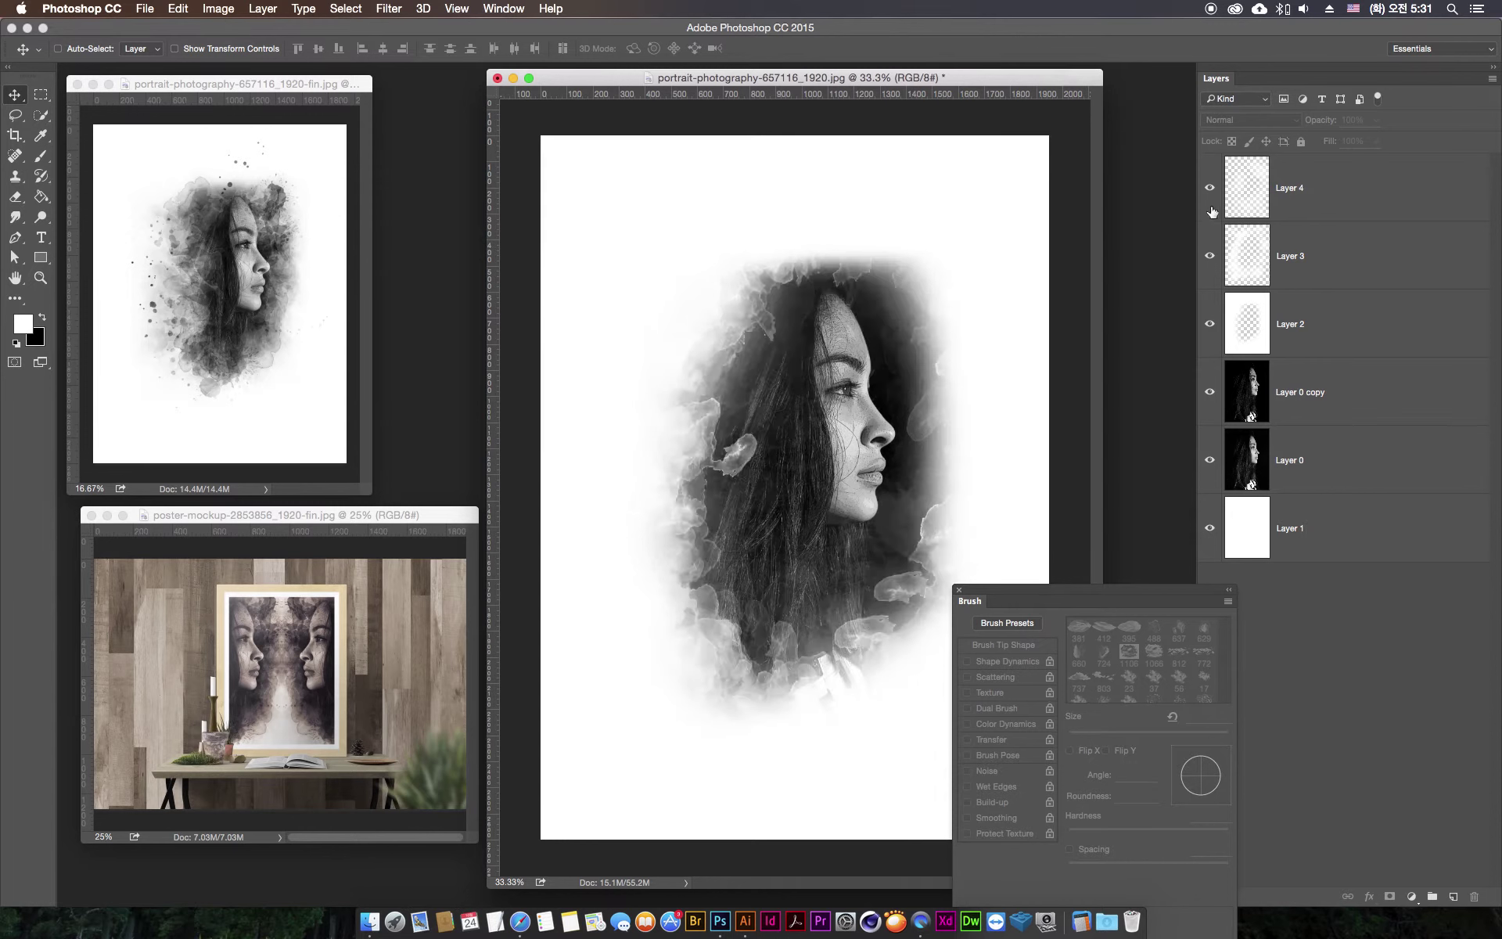
{"action": "left_click", "coordinate": [1211, 188]}
- Select Layers 4, 3 and 2 and group them into Group 1
{"action": "left_click", "coordinate": [1332, 196]}
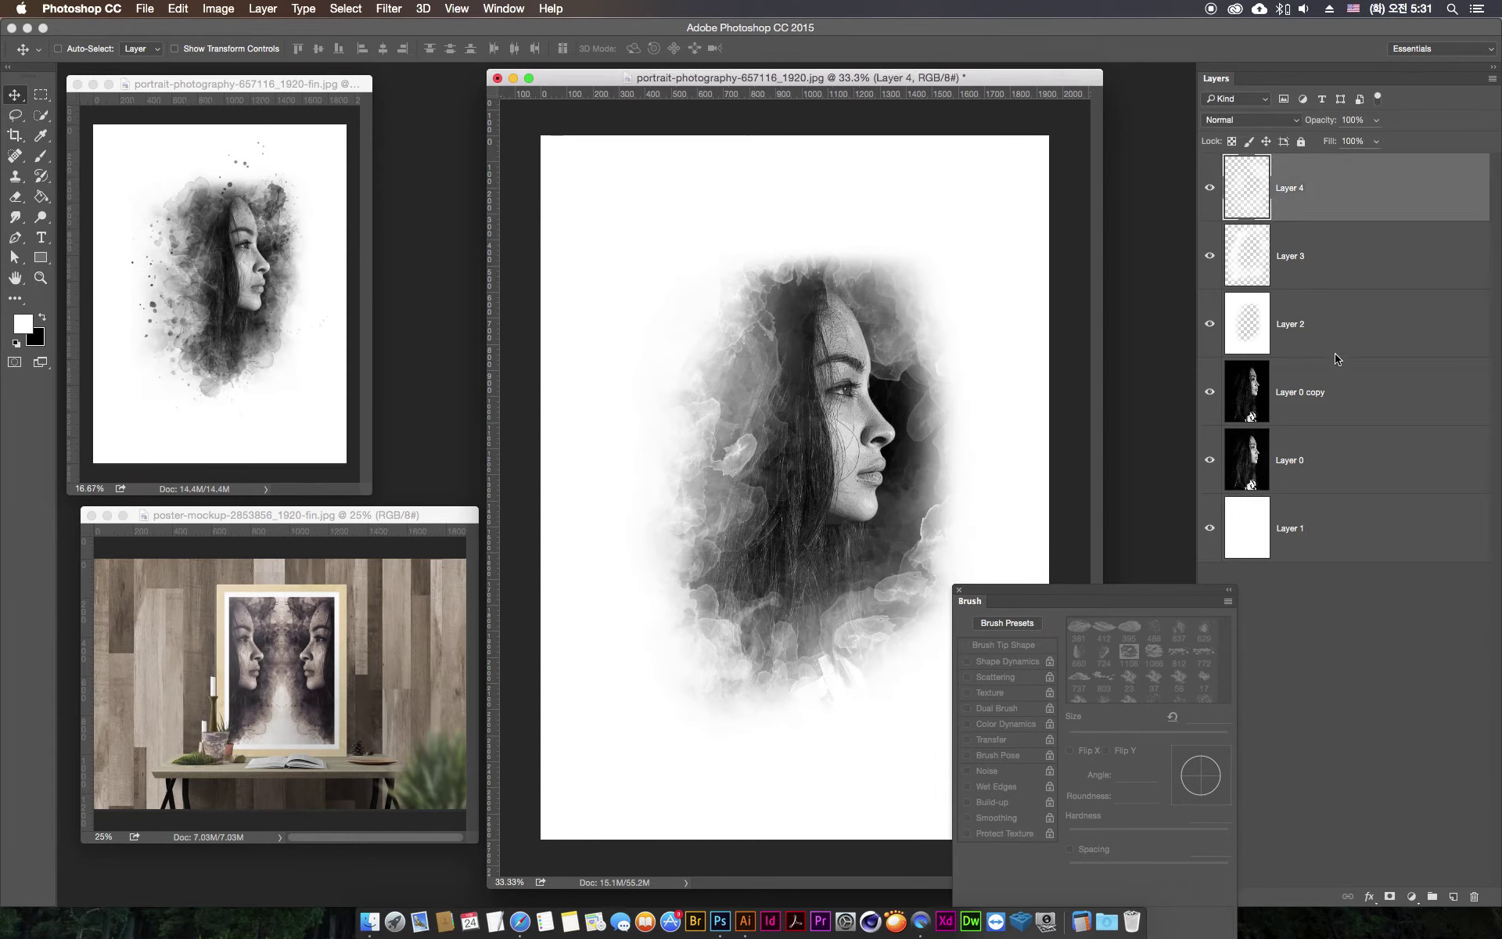
{"action": "left_click", "coordinate": [1347, 322], "text": "shift"}
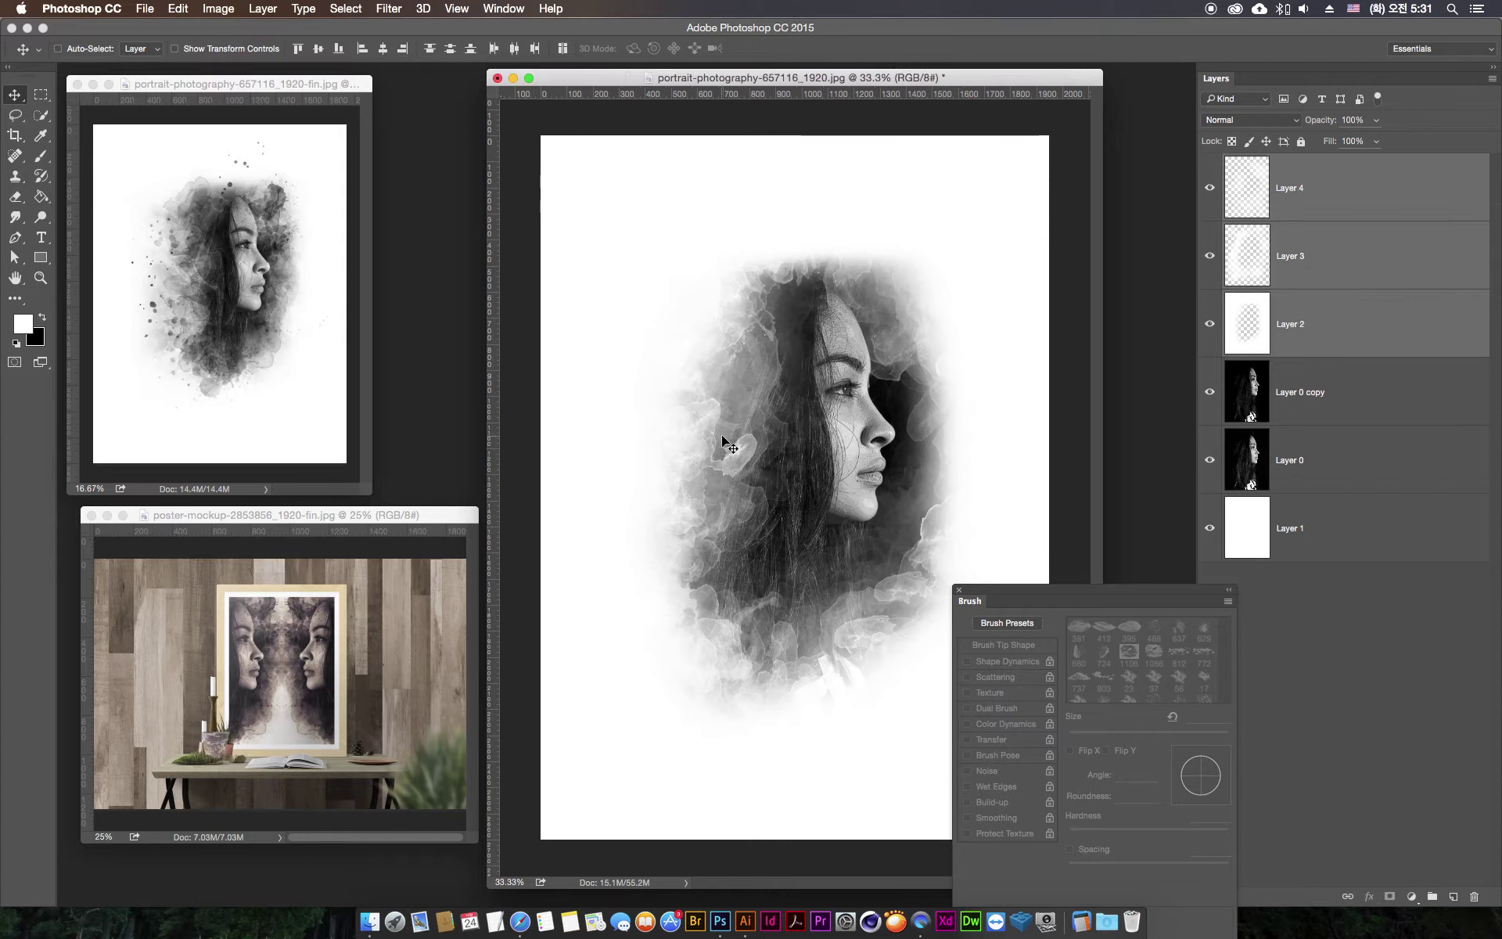
{"action": "left_click_drag", "start_coordinate": [1386, 338], "coordinate": [1440, 906]}
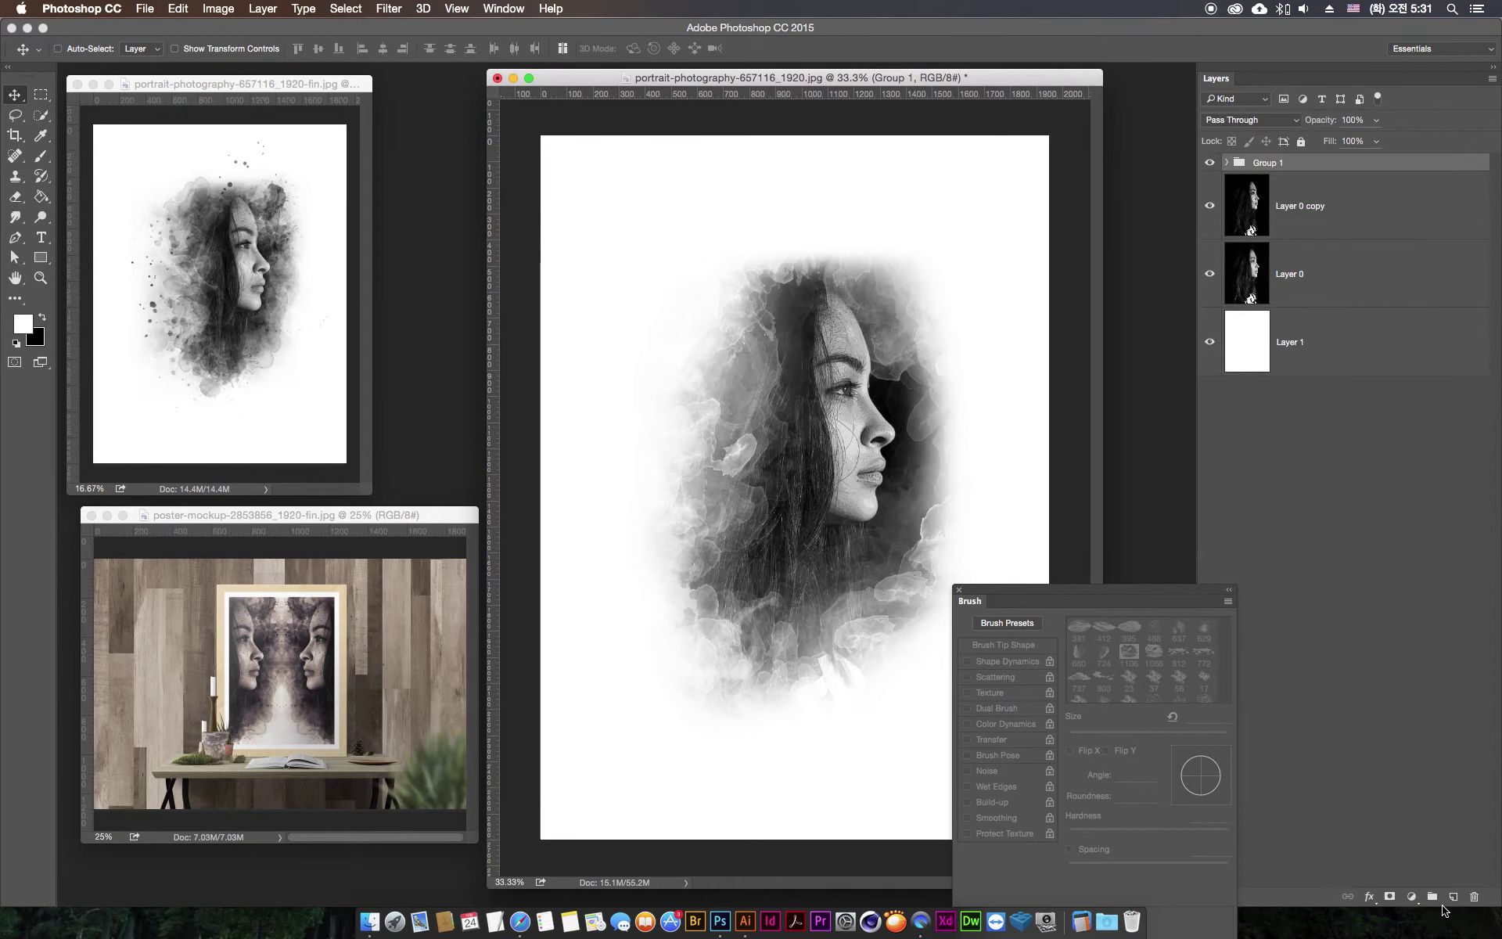
- Add a layer mask to Group 1 and brush smoke into it around the face and forehead
{"action": "left_click", "coordinate": [1390, 898]}
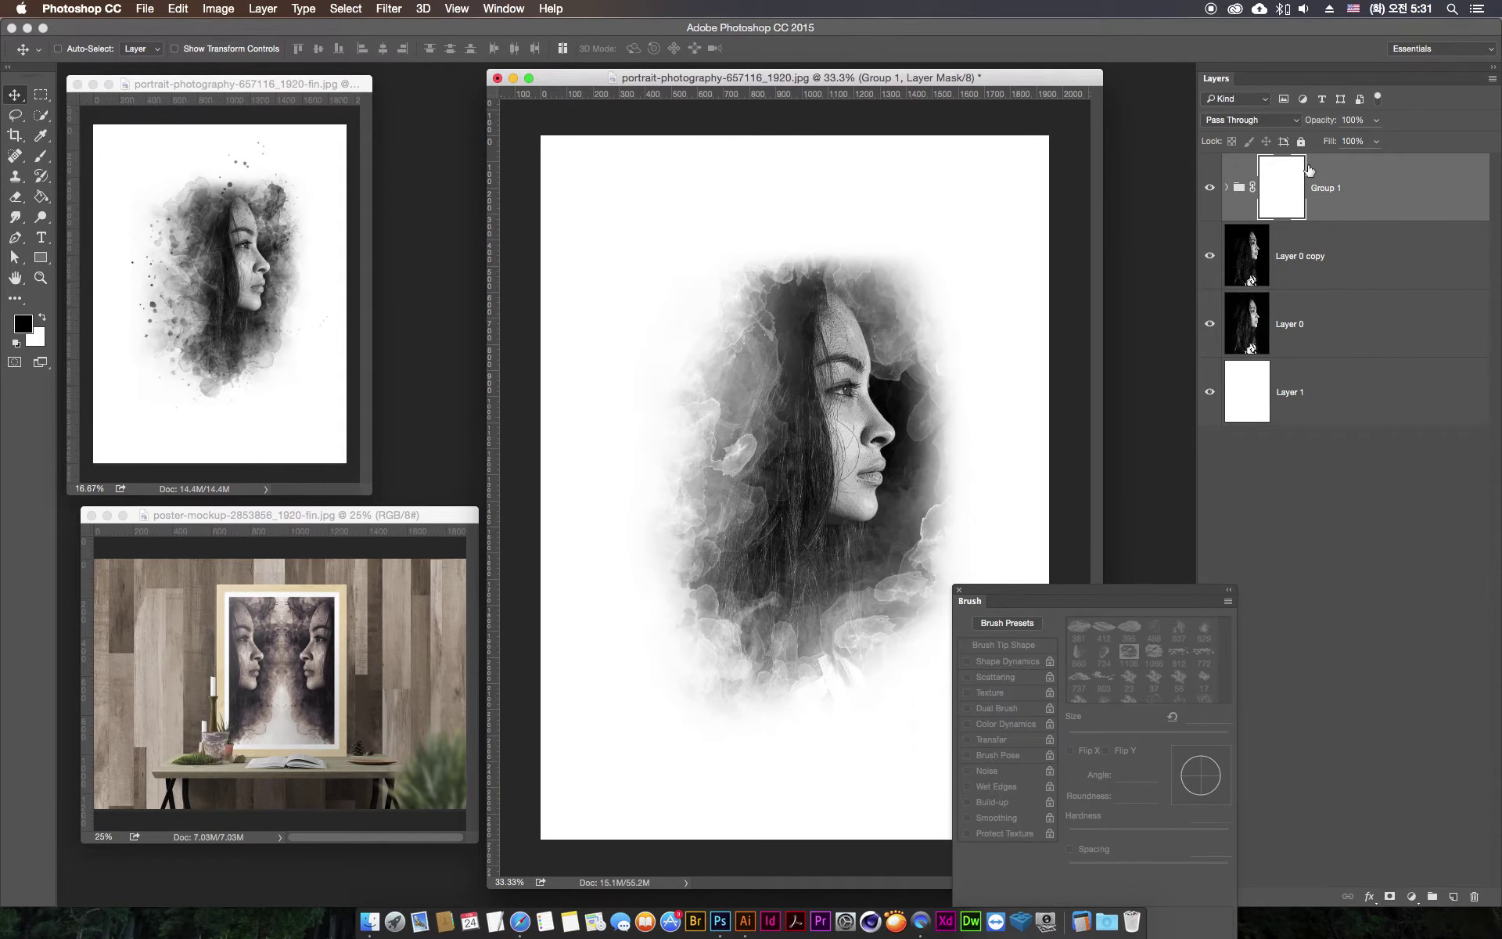
{"action": "left_click", "coordinate": [42, 158]}
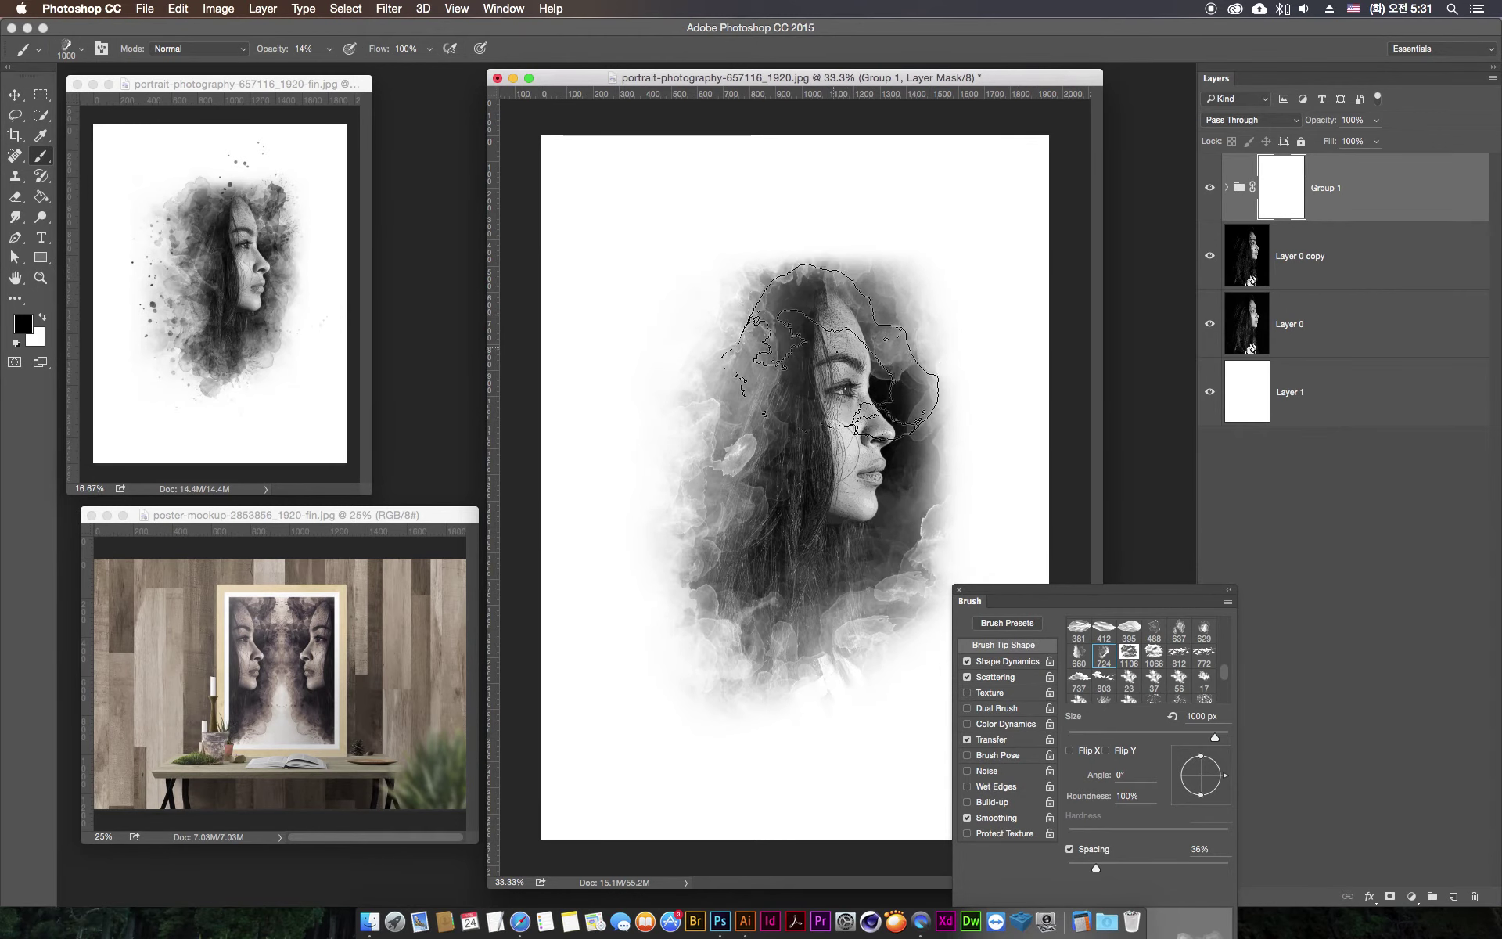
{"action": "mouse_move", "coordinate": [855, 360]}
{"action": "left_mouse_down"}
{"action": "mouse_move", "coordinate": [755, 602]}
{"action": "mouse_move", "coordinate": [749, 317]}
{"action": "left_mouse_up"}
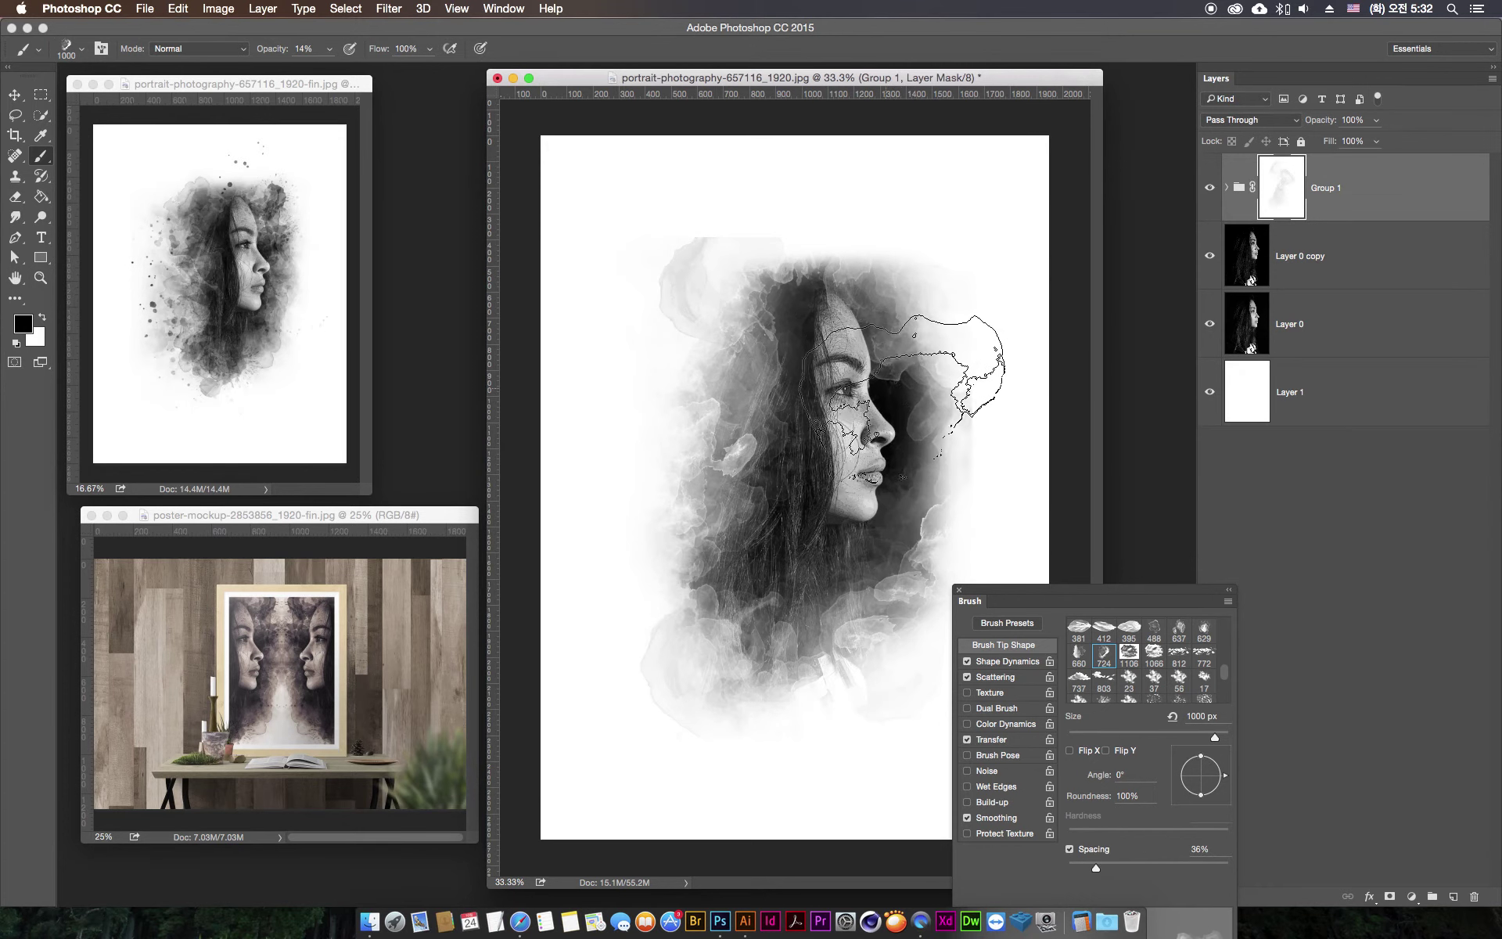
{"action": "left_click_drag", "start_coordinate": [931, 337], "coordinate": [876, 293]}
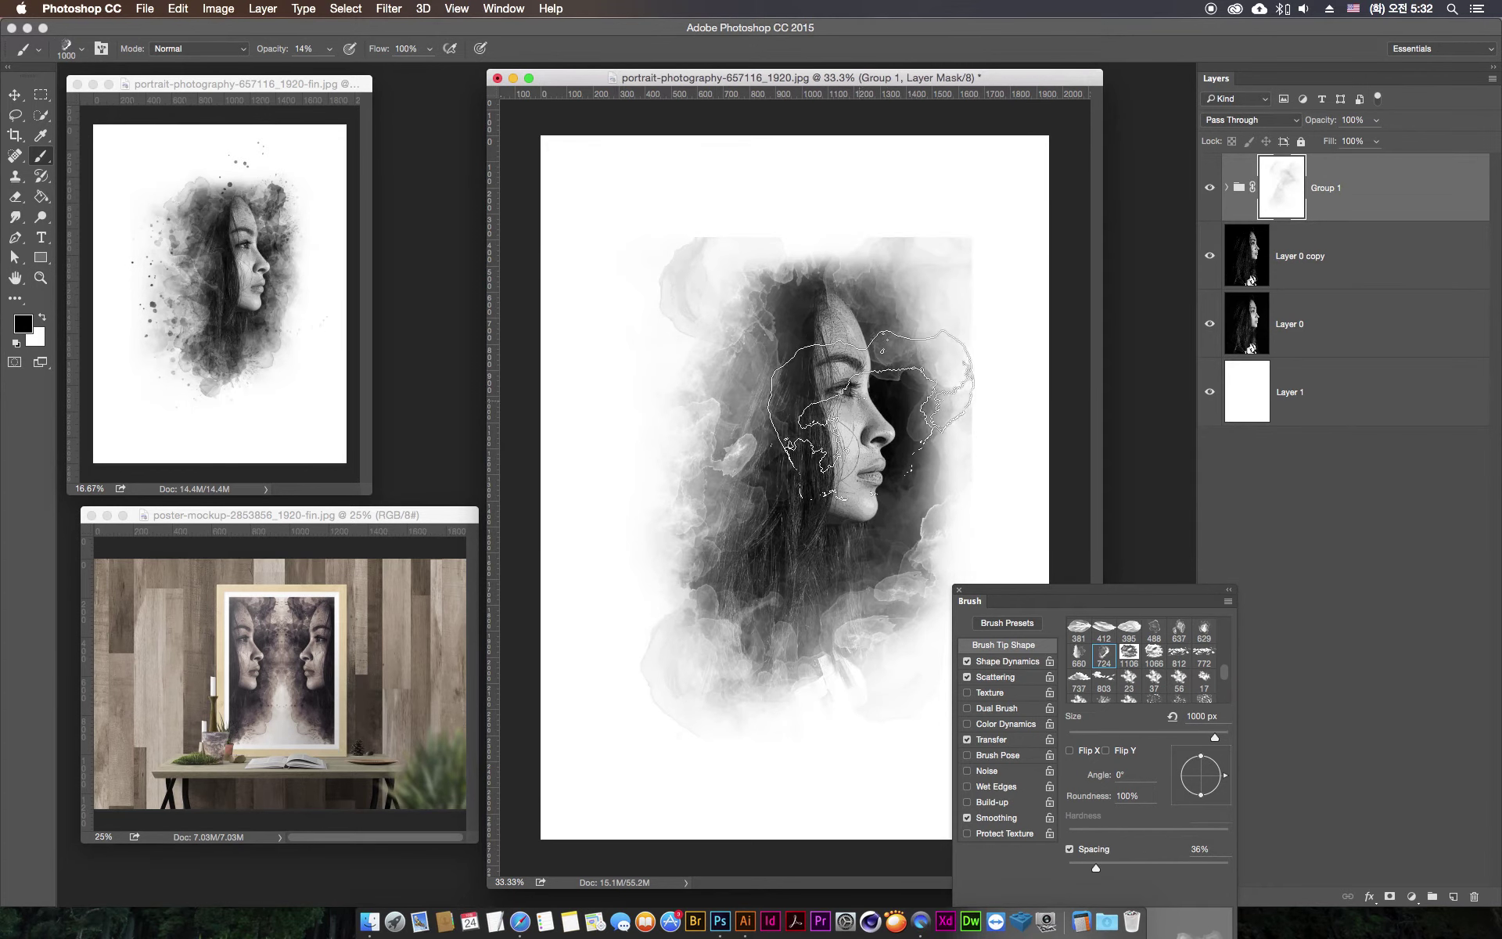
- Undo the mask strokes, shrink the brush, and stamp cloud smoke left of the face
{"action": "key", "text": "super+z"}
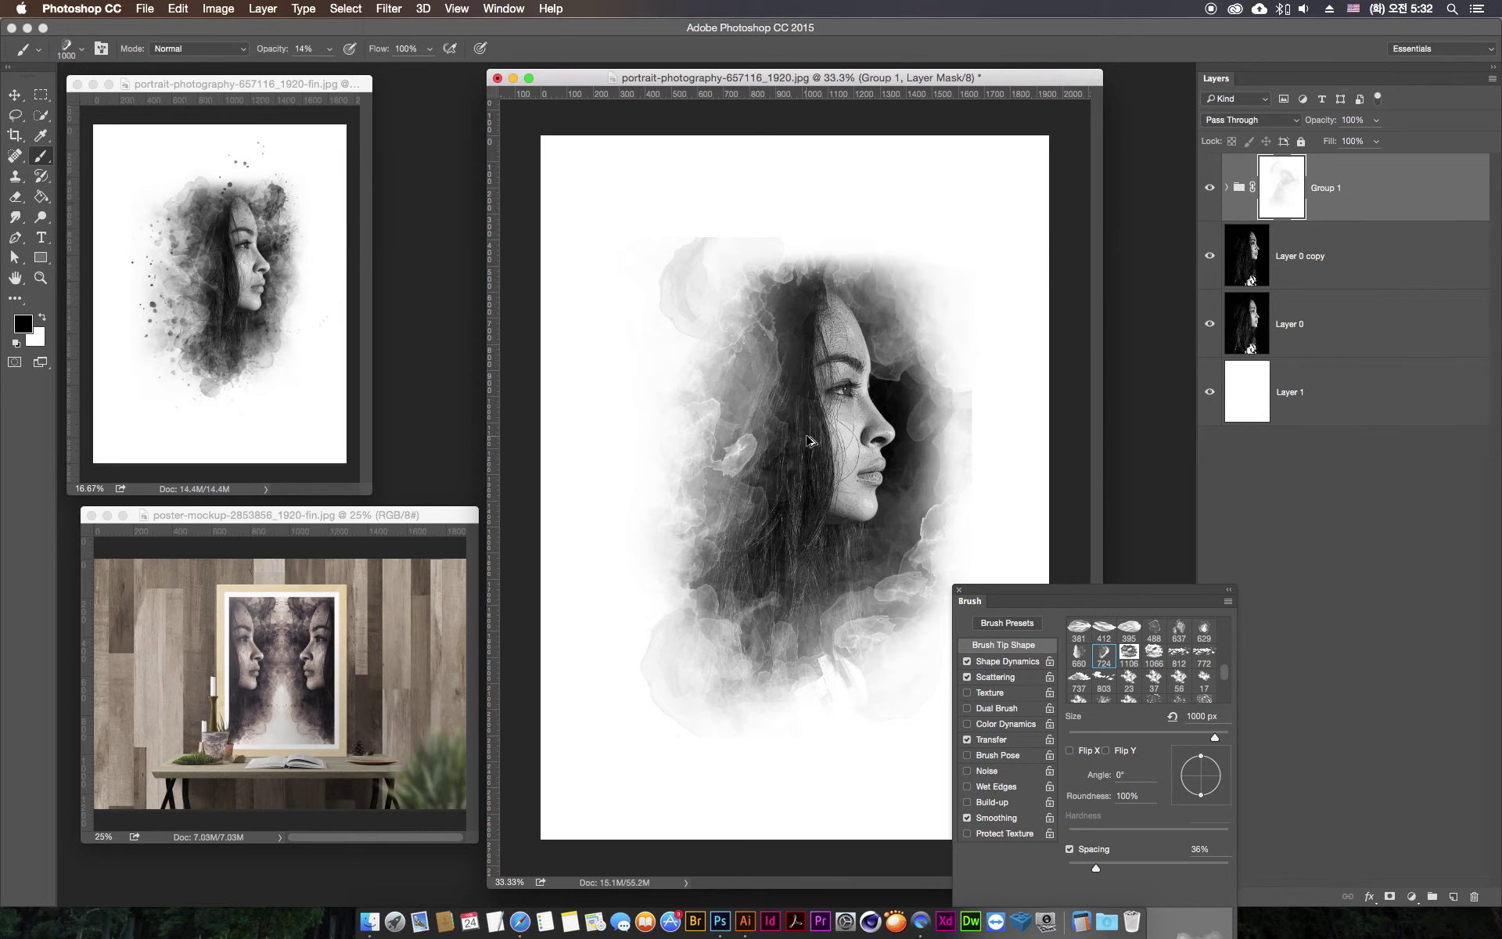
{"action": "key", "text": "super+alt+z"}
{"action": "key", "text": "super+alt+z"}
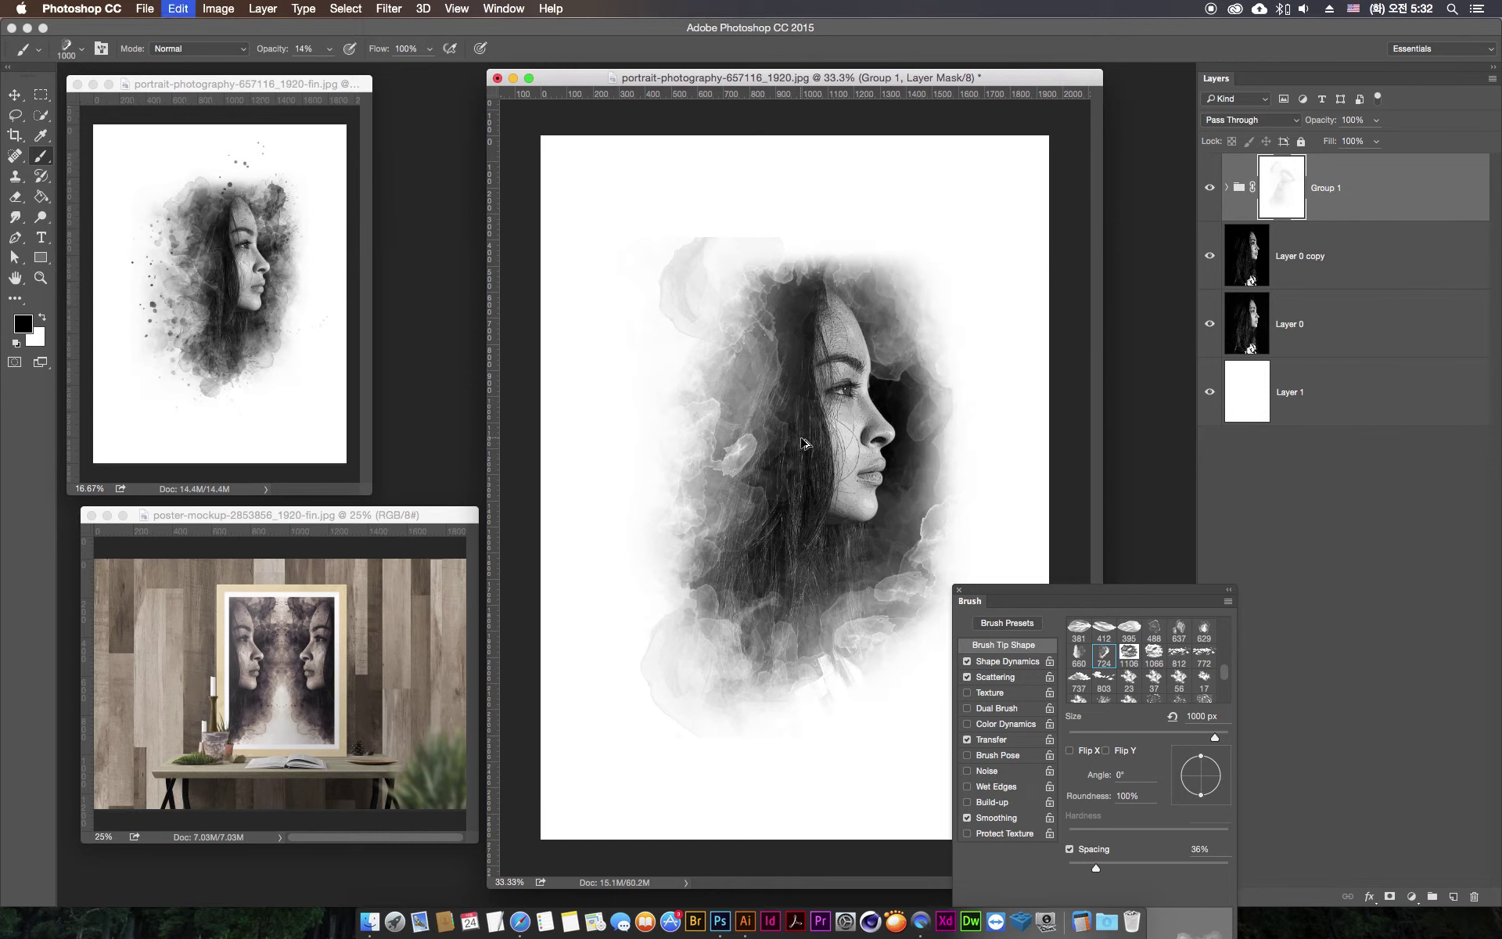
{"action": "key", "text": "super+alt+z"}
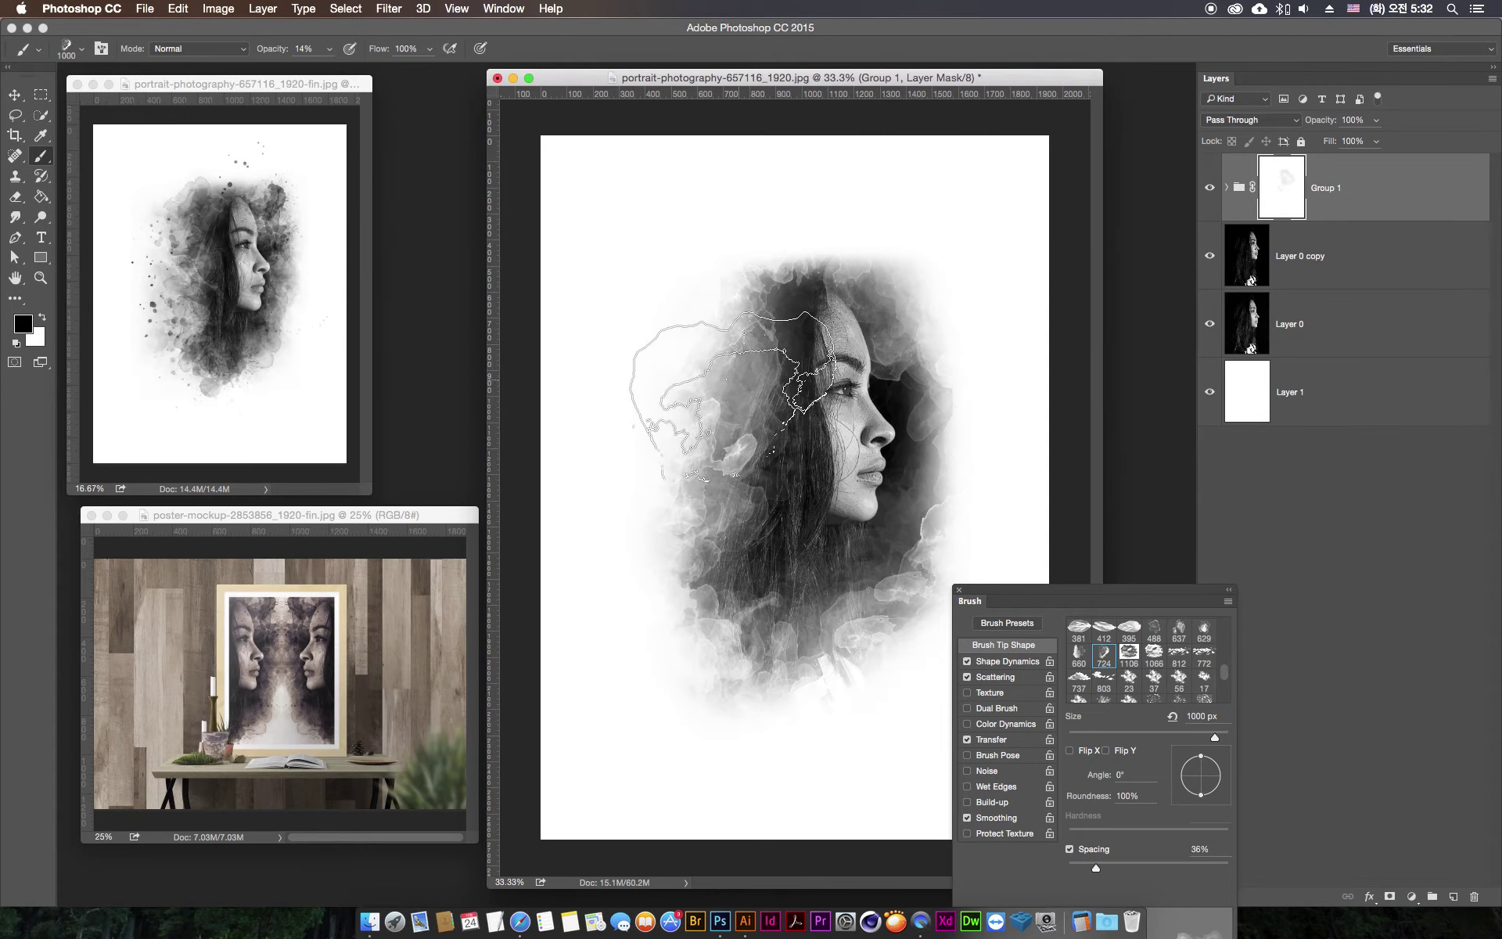
{"action": "key", "text": "bracketleft"}
{"action": "key", "text": "bracketleft"}
{"action": "key", "text": "bracketleft"}
{"action": "key", "text": "bracketleft"}
{"action": "key", "text": "bracketleft"}
{"action": "key", "text": "bracketleft"}
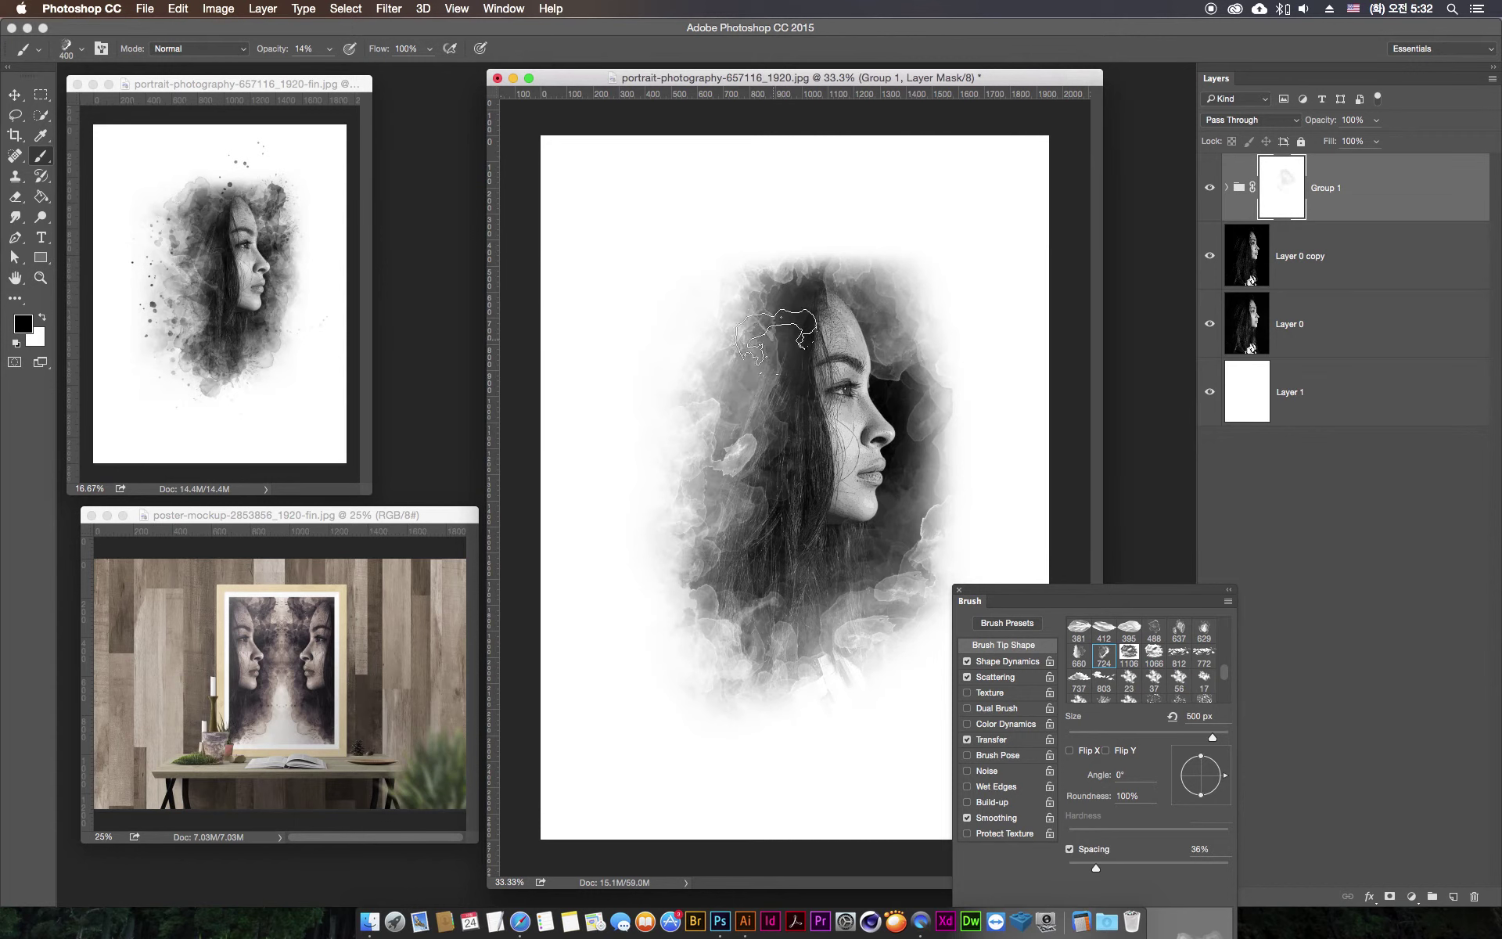
{"action": "left_click", "coordinate": [644, 535]}
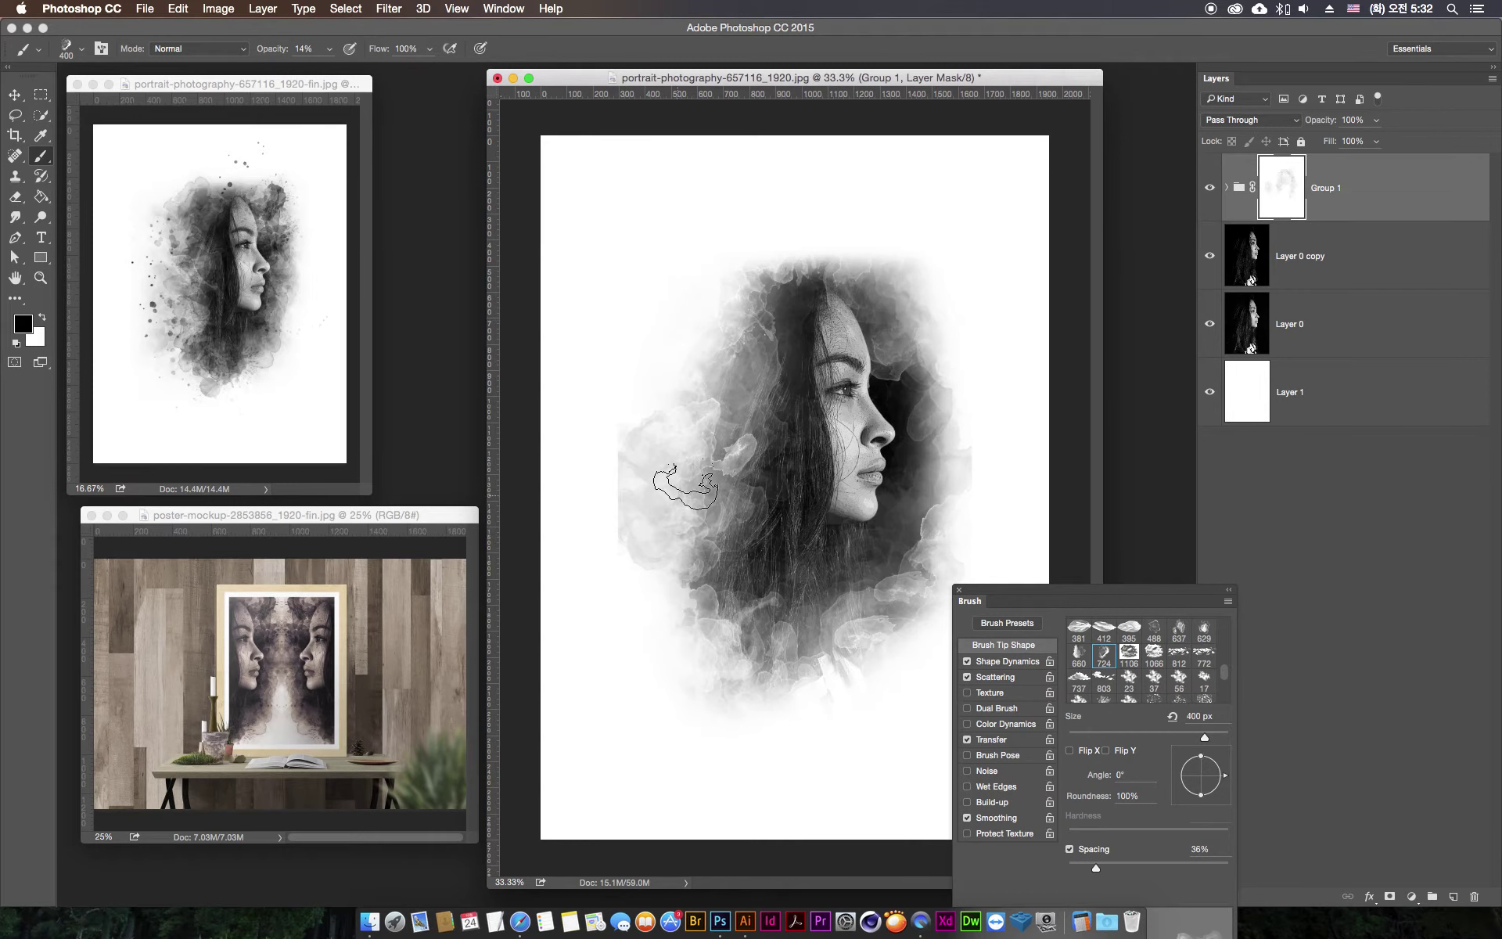
- Switch to a 700 px soft round brush and paint a soft stroke left of the portrait
{"action": "left_click", "coordinate": [42, 316]}
{"action": "right_click", "coordinate": [64, 275]}
{"action": "left_click", "coordinate": [40, 208]}
{"action": "key", "text": "Return"}
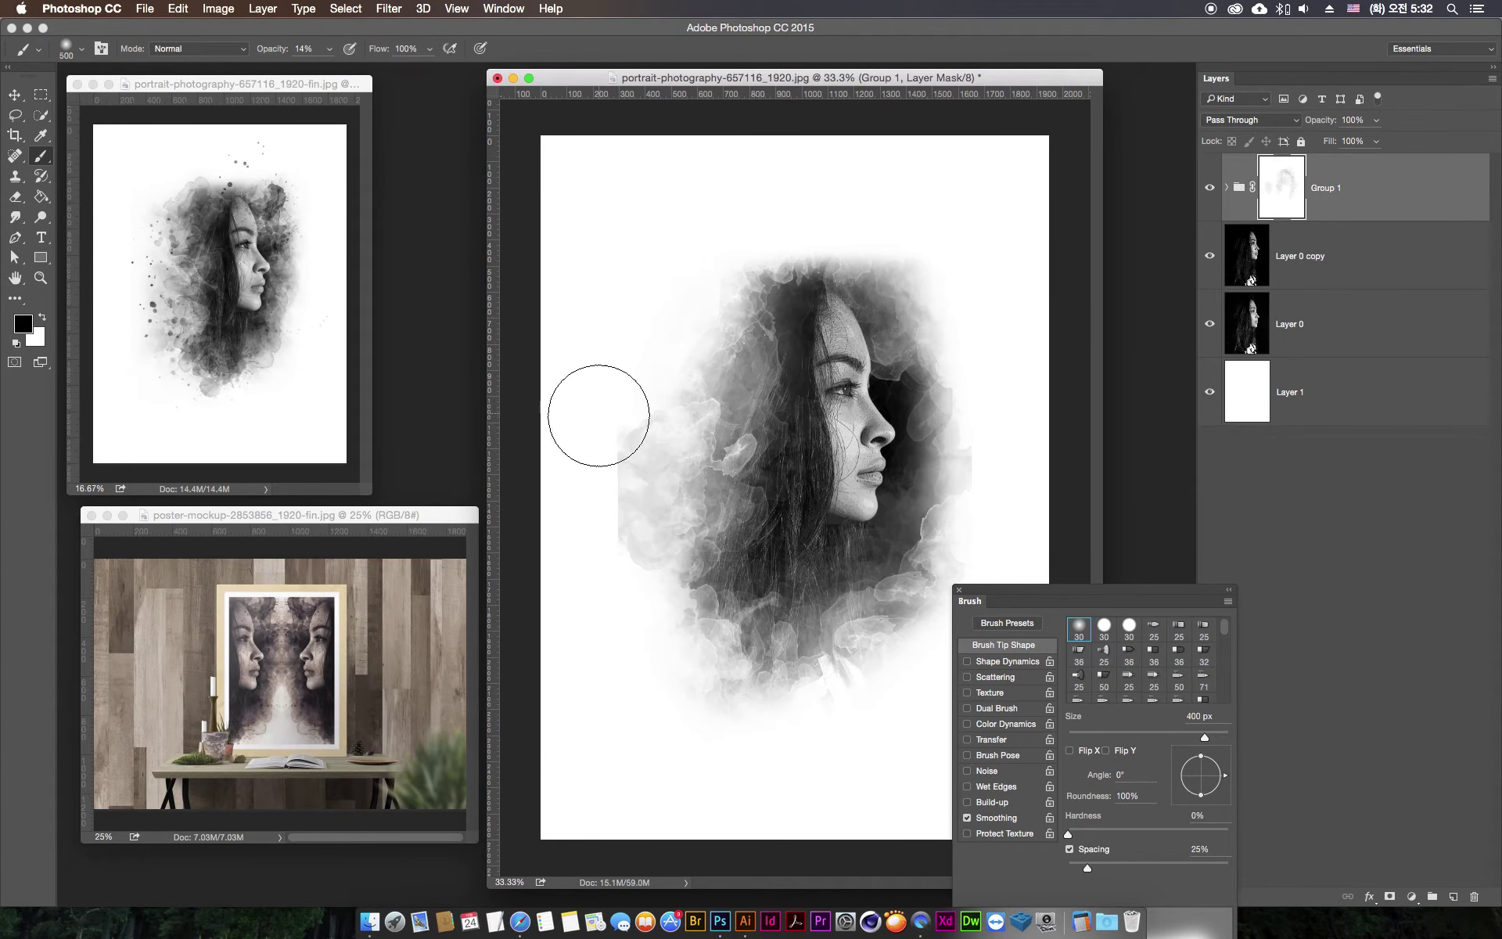
{"action": "key", "text": "bracketright"}
{"action": "key", "text": "bracketright"}
{"action": "key", "text": "bracketright"}
{"action": "left_click_drag", "start_coordinate": [594, 362], "coordinate": [587, 453]}
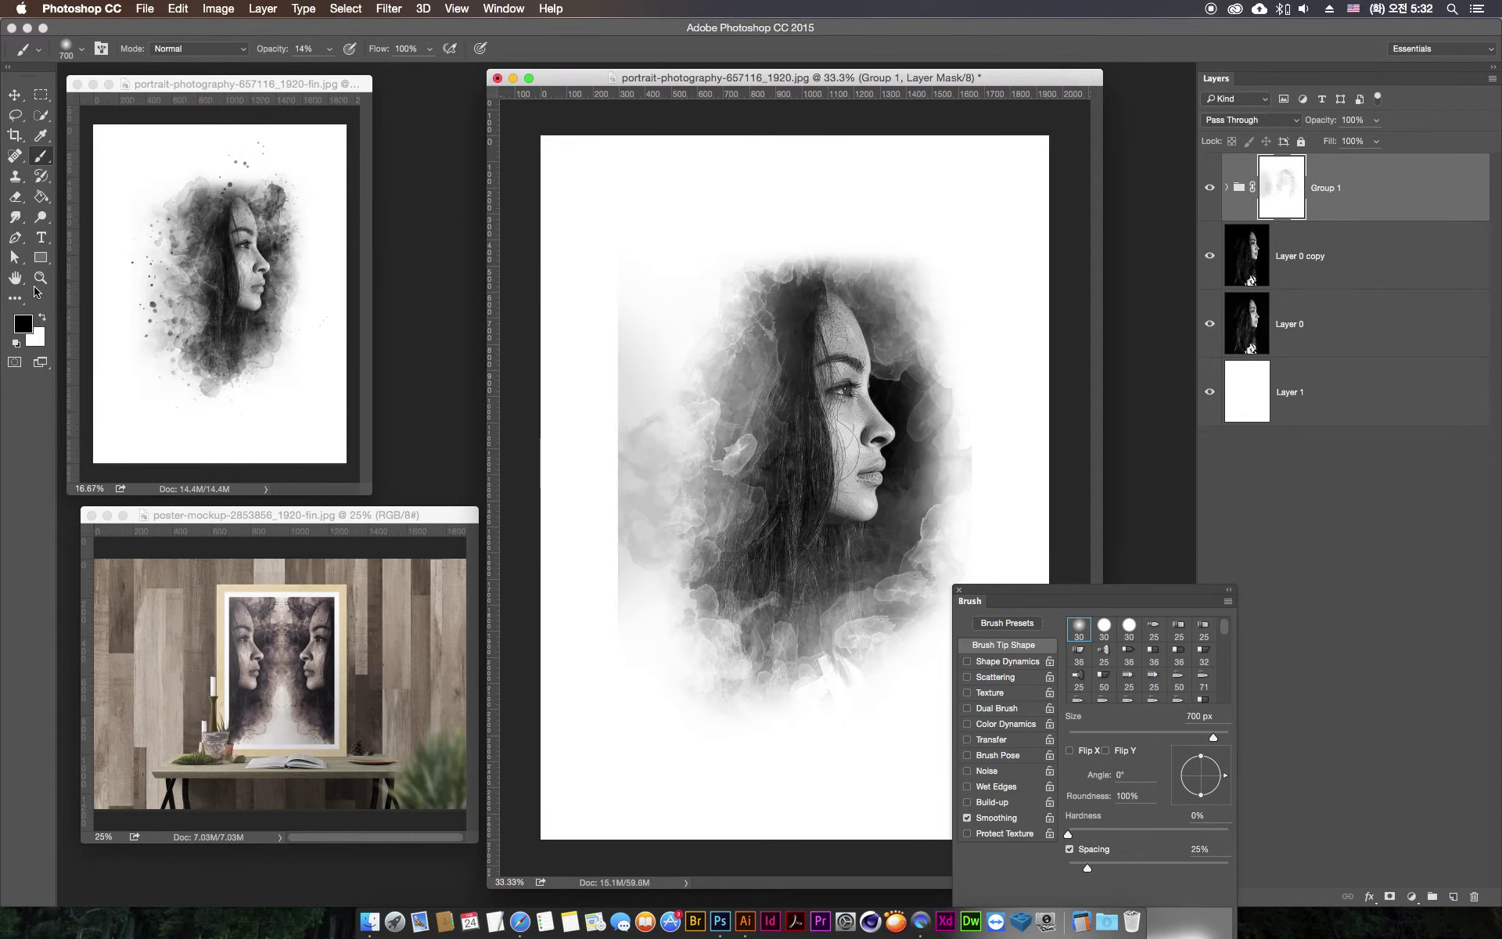
- Paint the grey haze left of the portrait white, then add a new layer above Group 1
{"action": "left_click", "coordinate": [43, 317]}
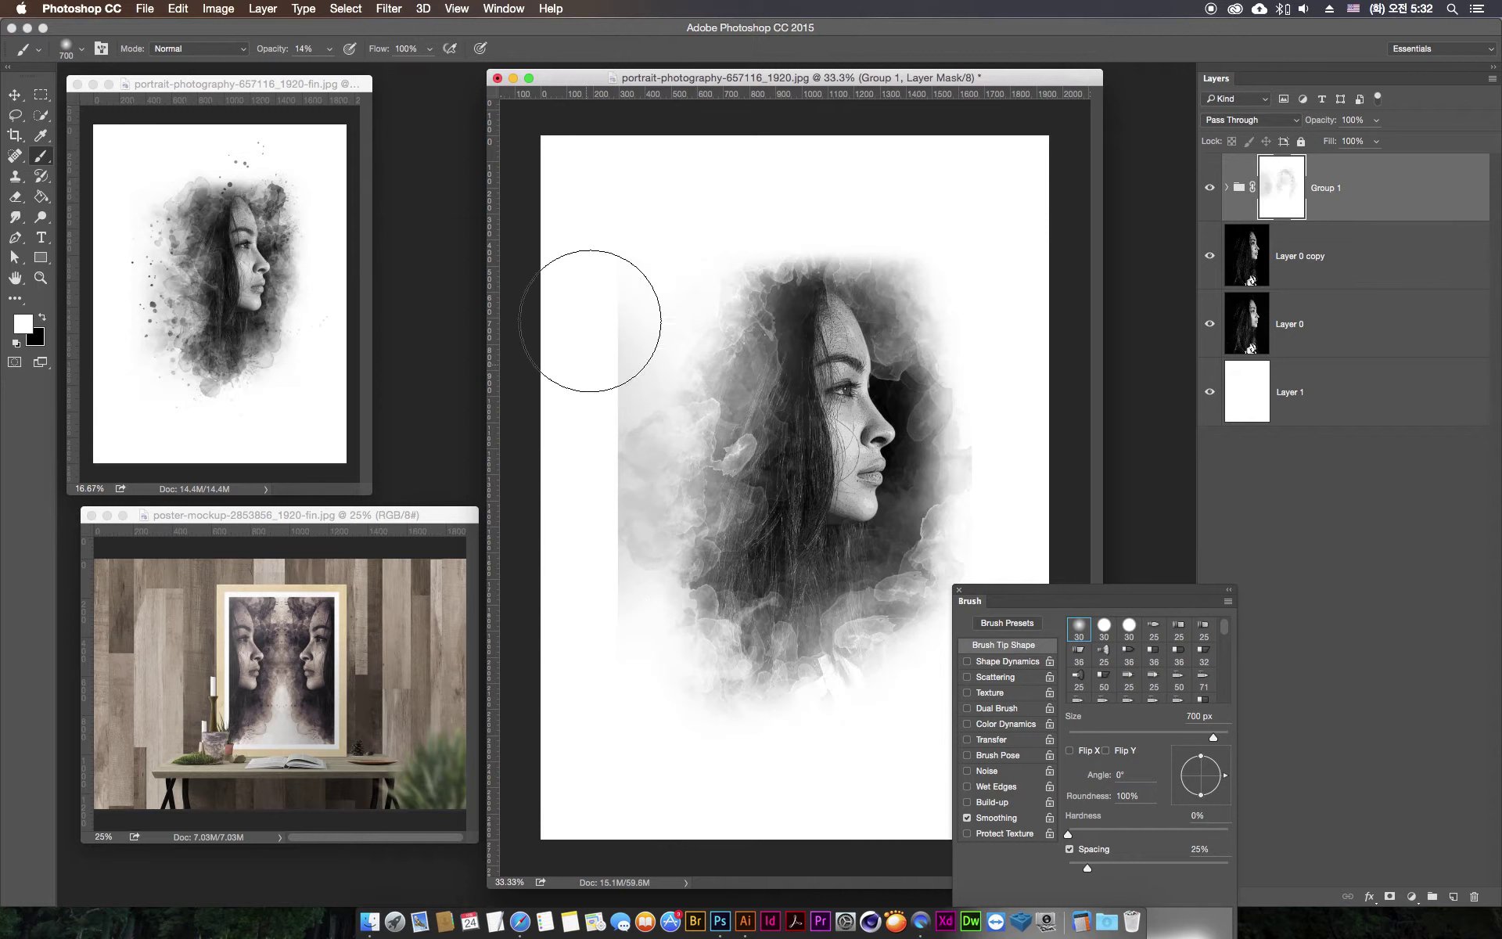
{"action": "left_click", "coordinate": [330, 49]}
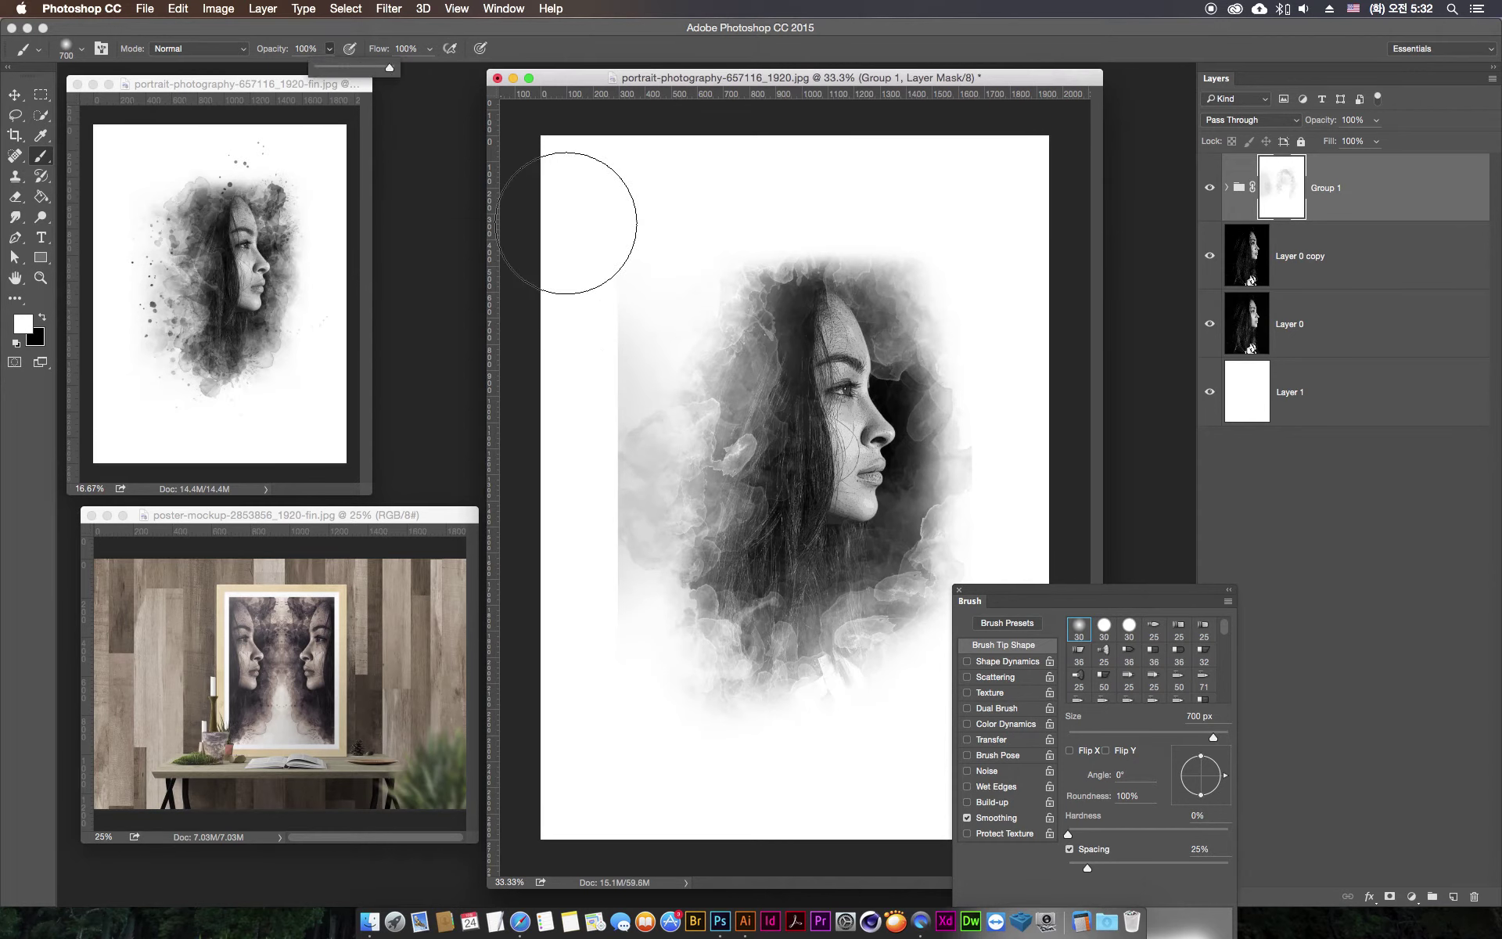
{"action": "left_click_drag", "start_coordinate": [587, 219], "coordinate": [567, 540]}
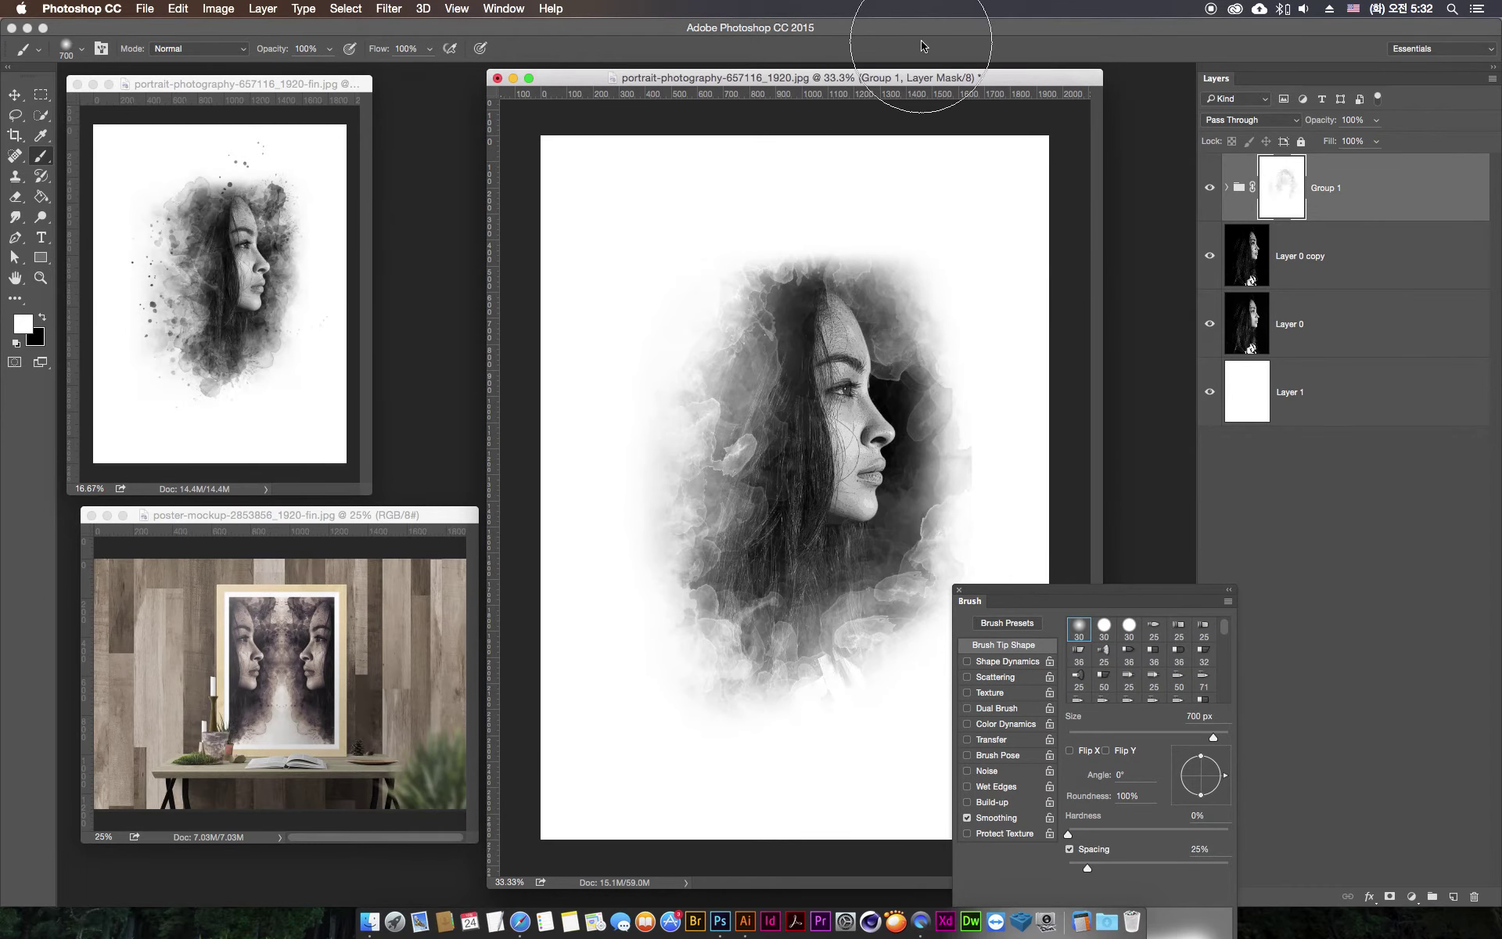
{"action": "left_click", "coordinate": [16, 98]}
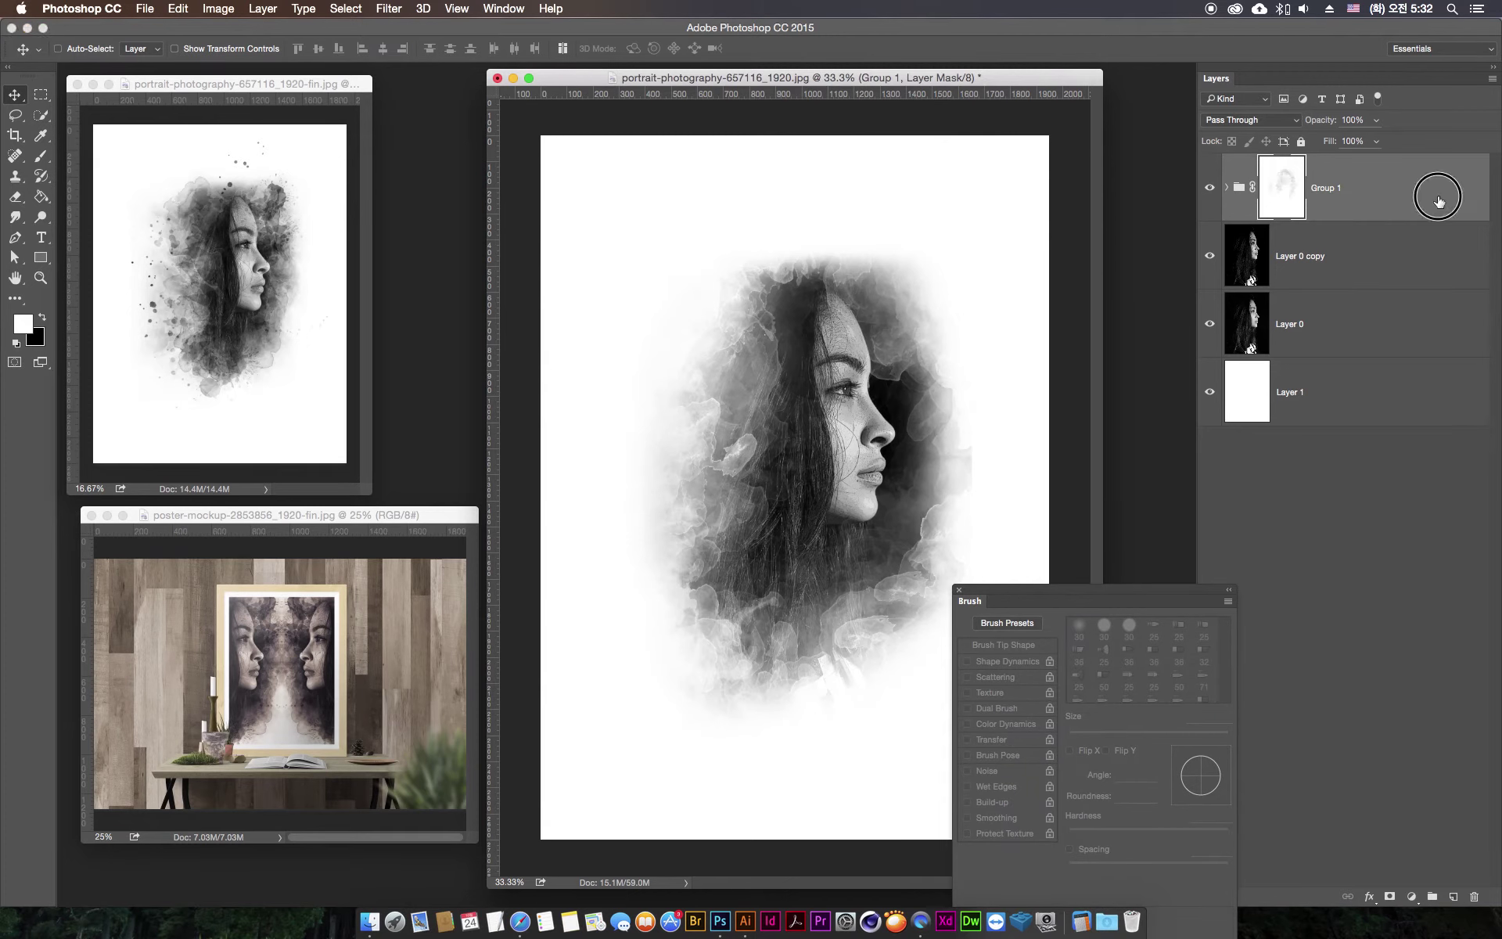
{"action": "left_click", "coordinate": [1453, 897]}
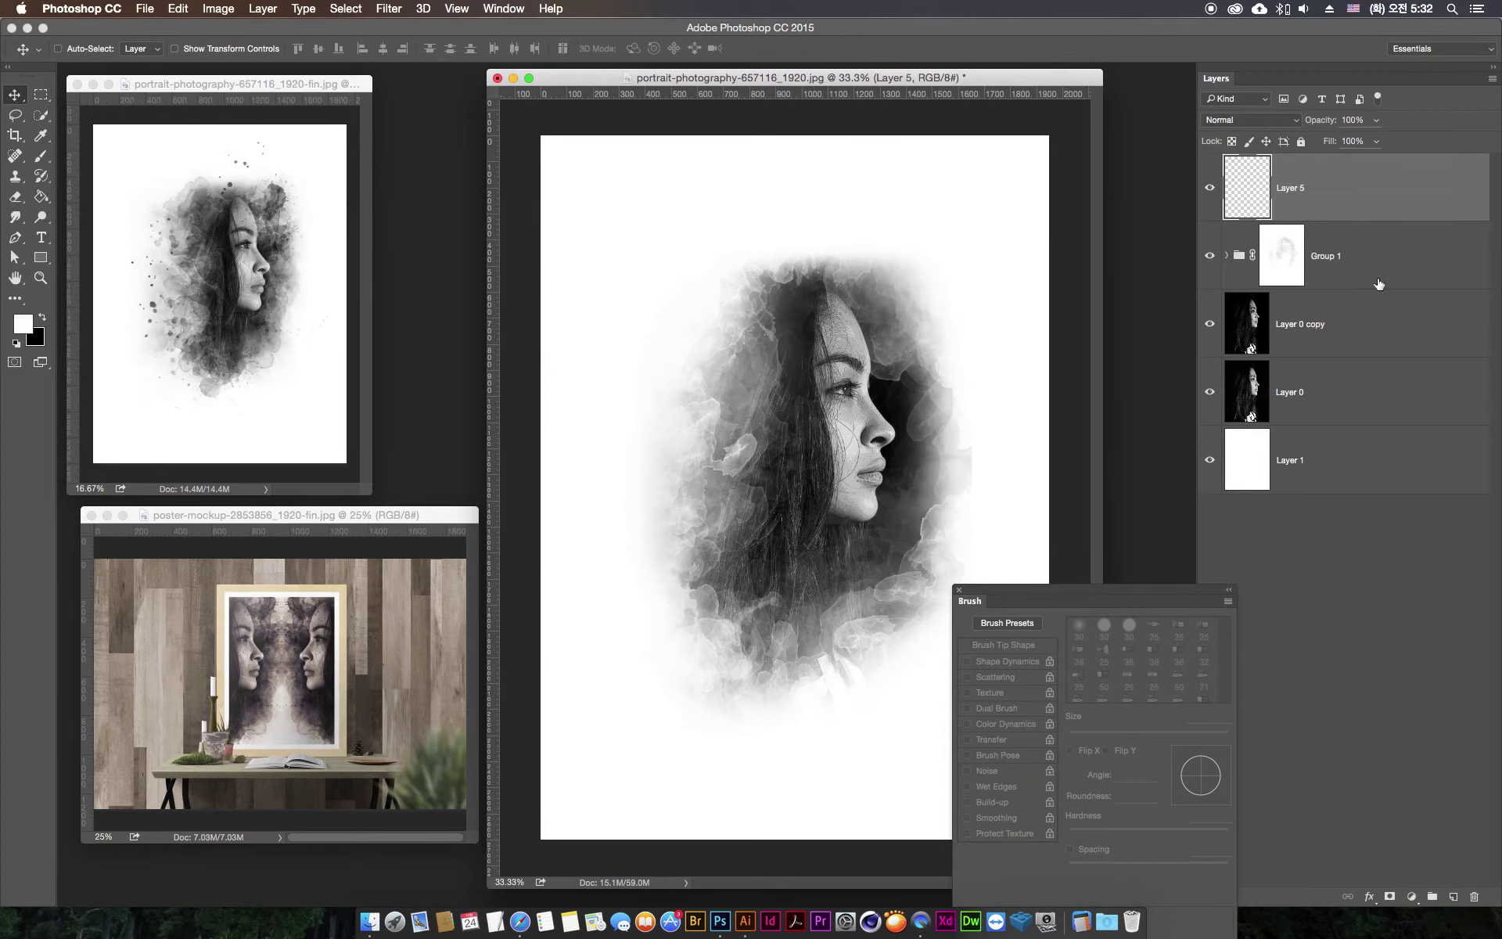
- Try the 637 smoke tip with test splashes by the neck and above the face, undoing both
{"action": "left_click", "coordinate": [42, 159]}
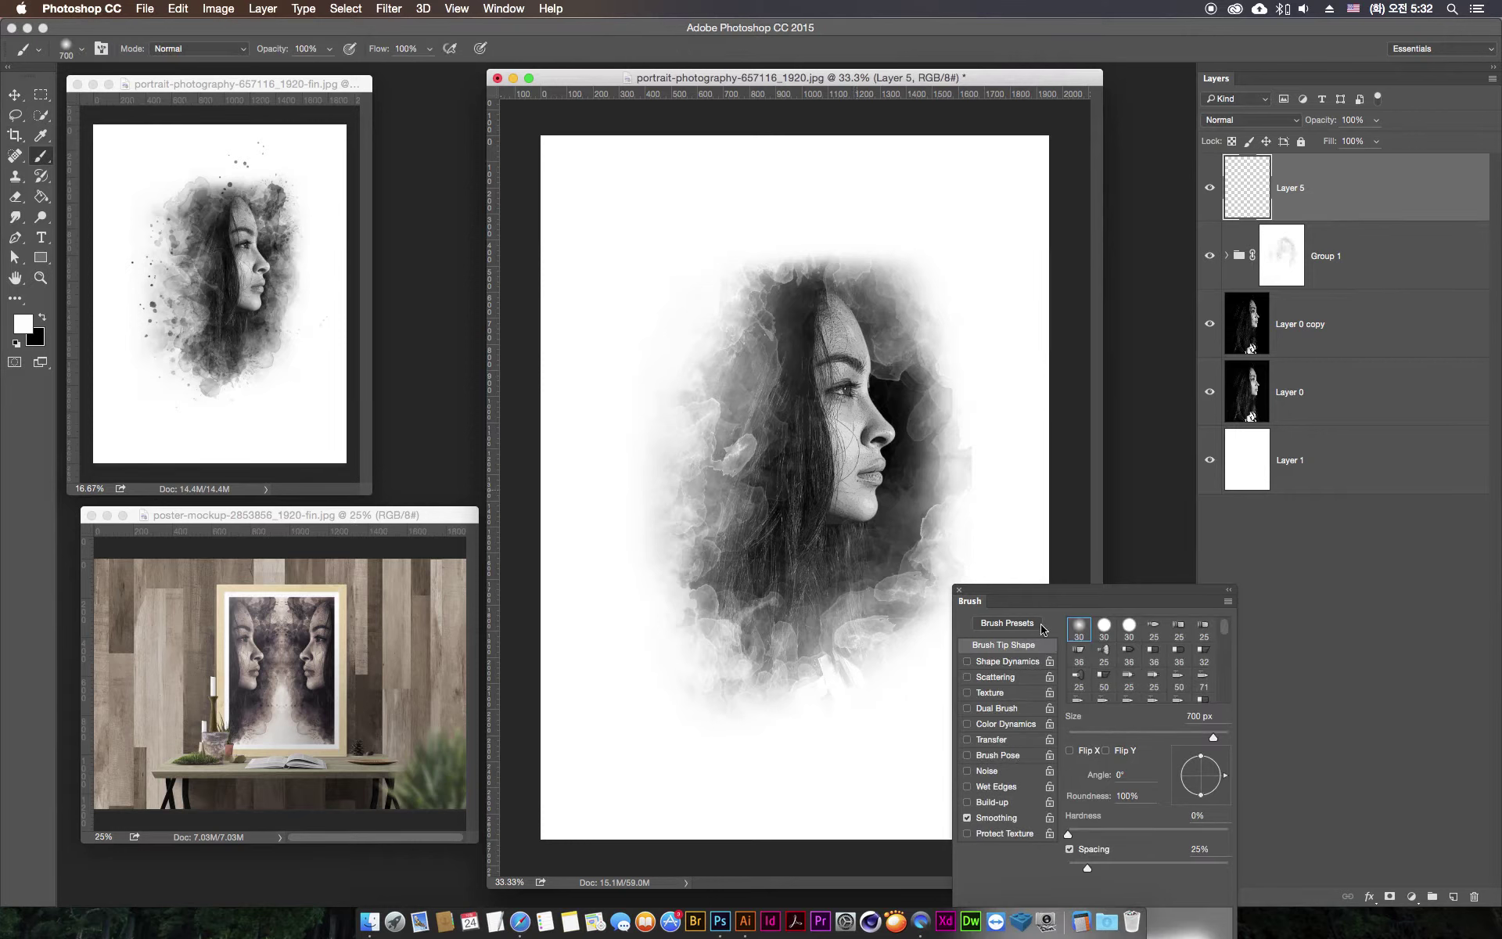
{"action": "mouse_move", "coordinate": [1225, 628]}
{"action": "left_mouse_down"}
{"action": "mouse_move", "coordinate": [1220, 700]}
{"action": "mouse_move", "coordinate": [1228, 677]}
{"action": "left_mouse_up"}
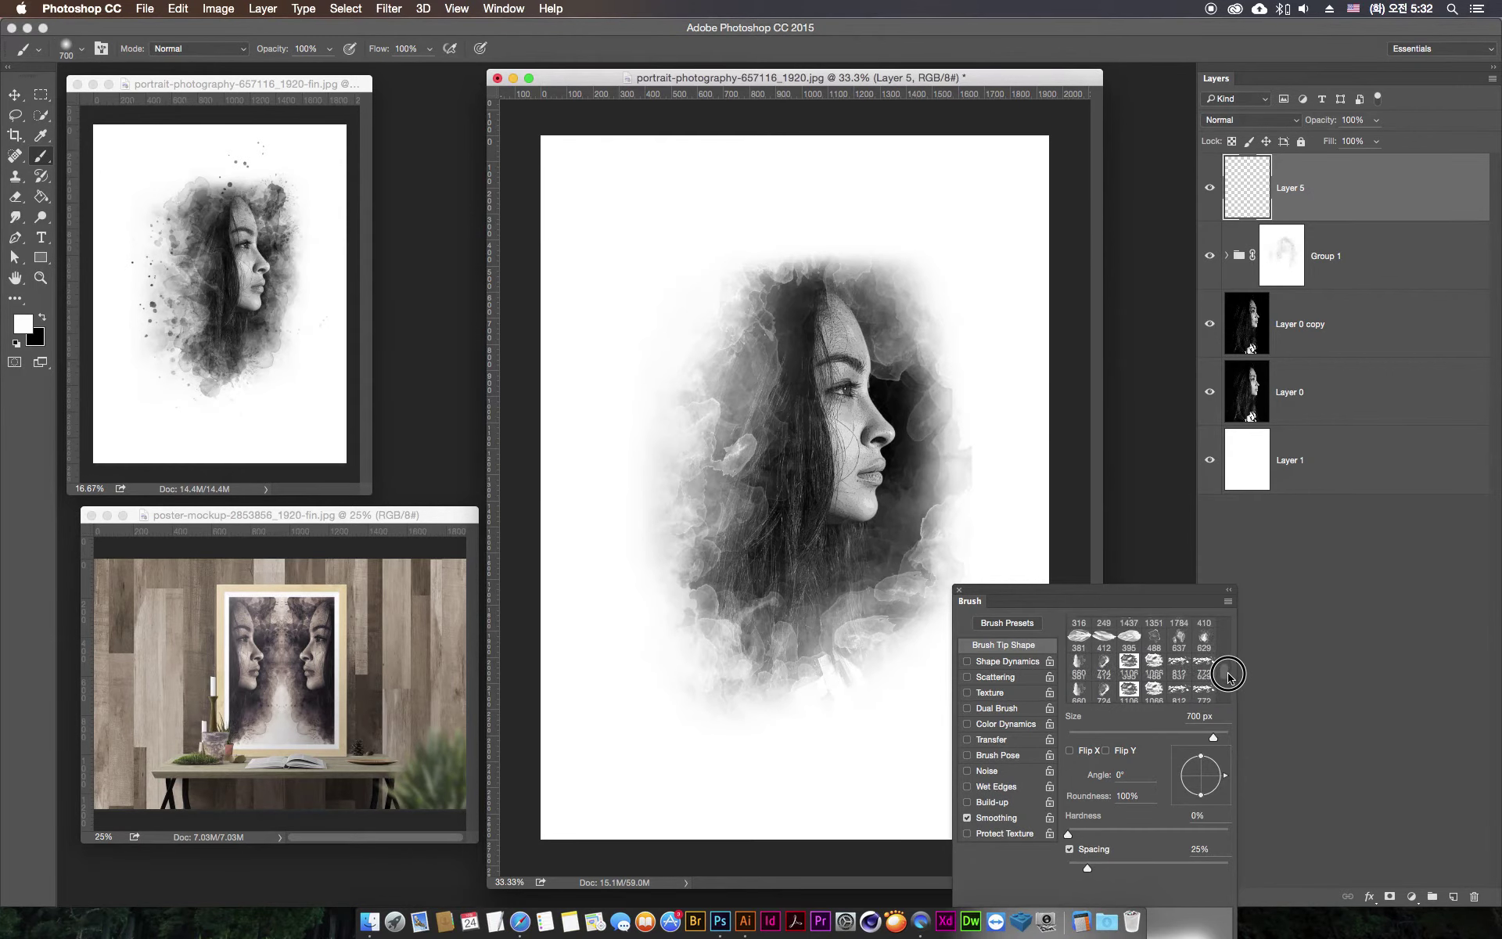
{"action": "scroll", "coordinate": [1228, 675], "scroll_direction": "up", "scroll_amount": 1}
{"action": "scroll", "coordinate": [1226, 678], "scroll_direction": "up", "scroll_amount": 2}
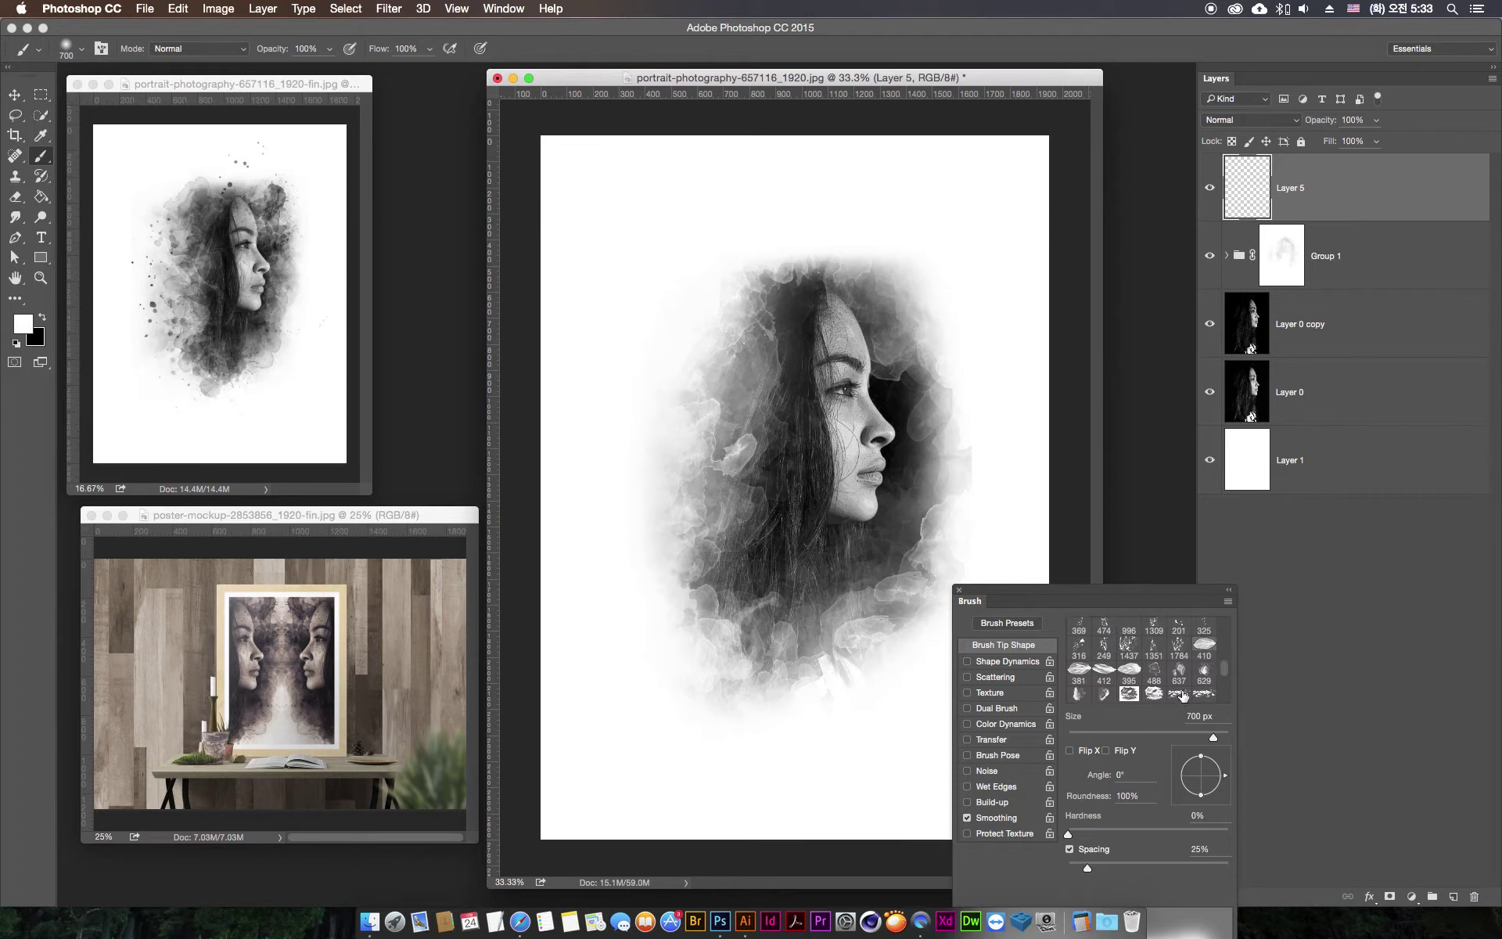
{"action": "left_click", "coordinate": [1179, 672]}
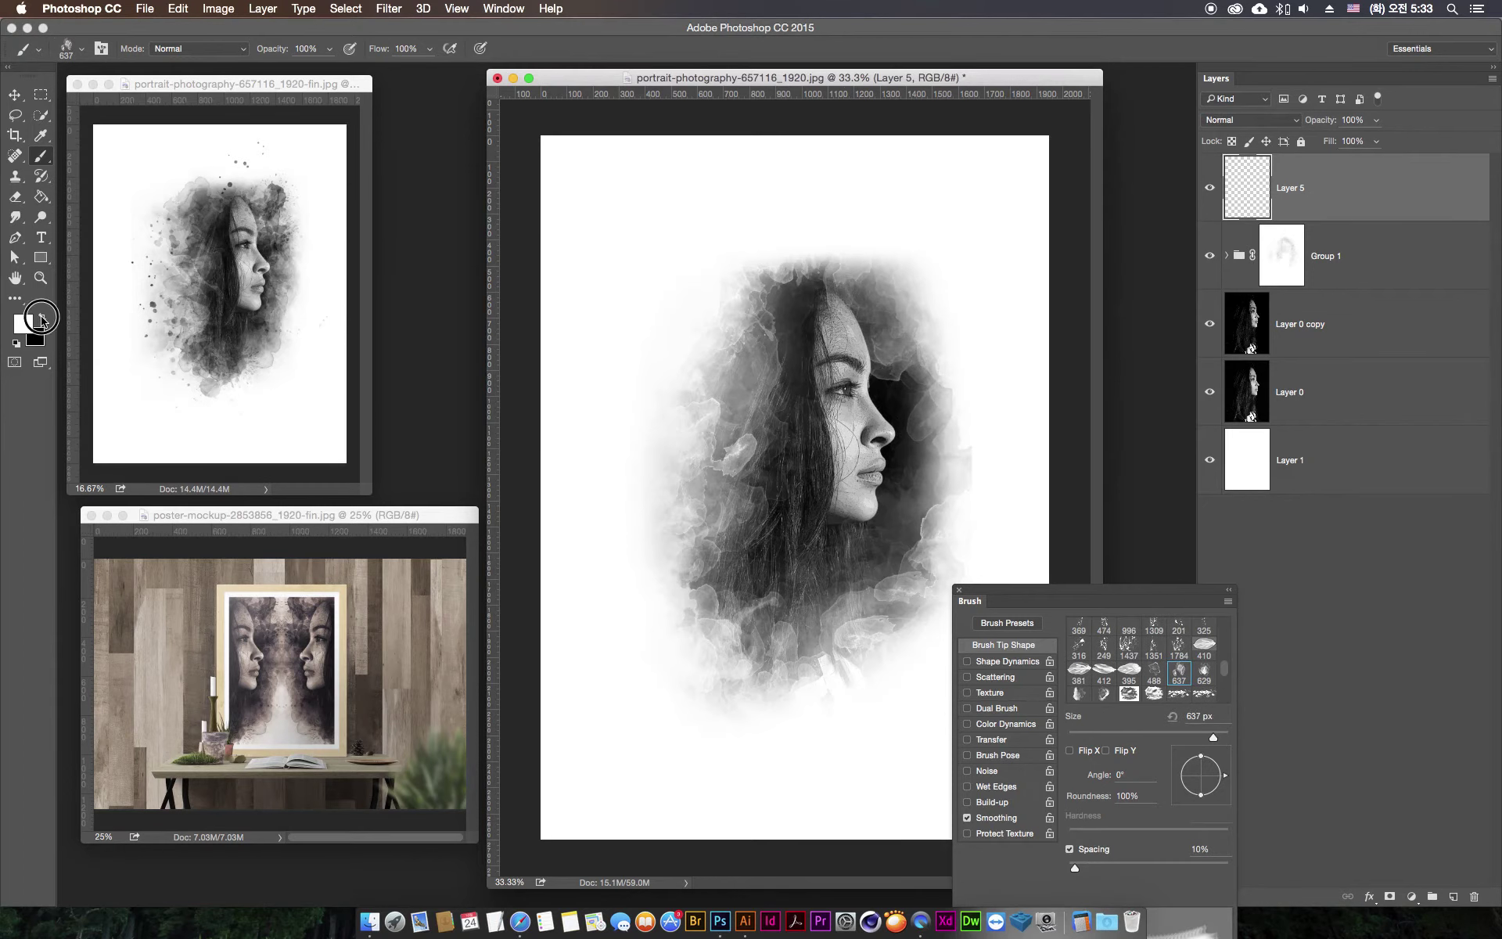
{"action": "left_click", "coordinate": [679, 642]}
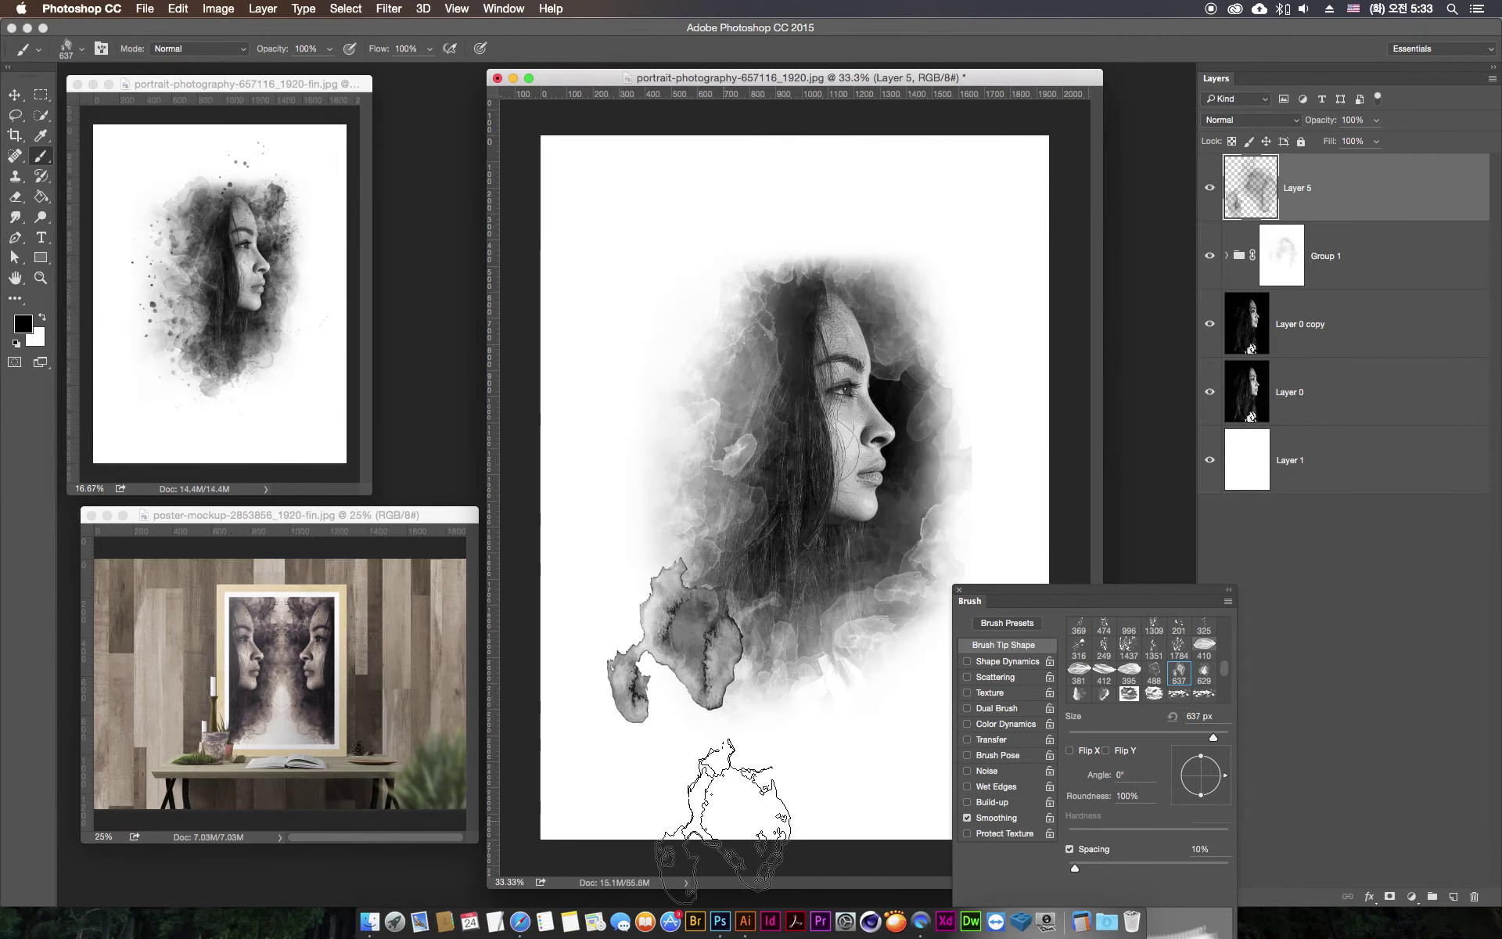
{"action": "key", "text": "ctrl+z"}
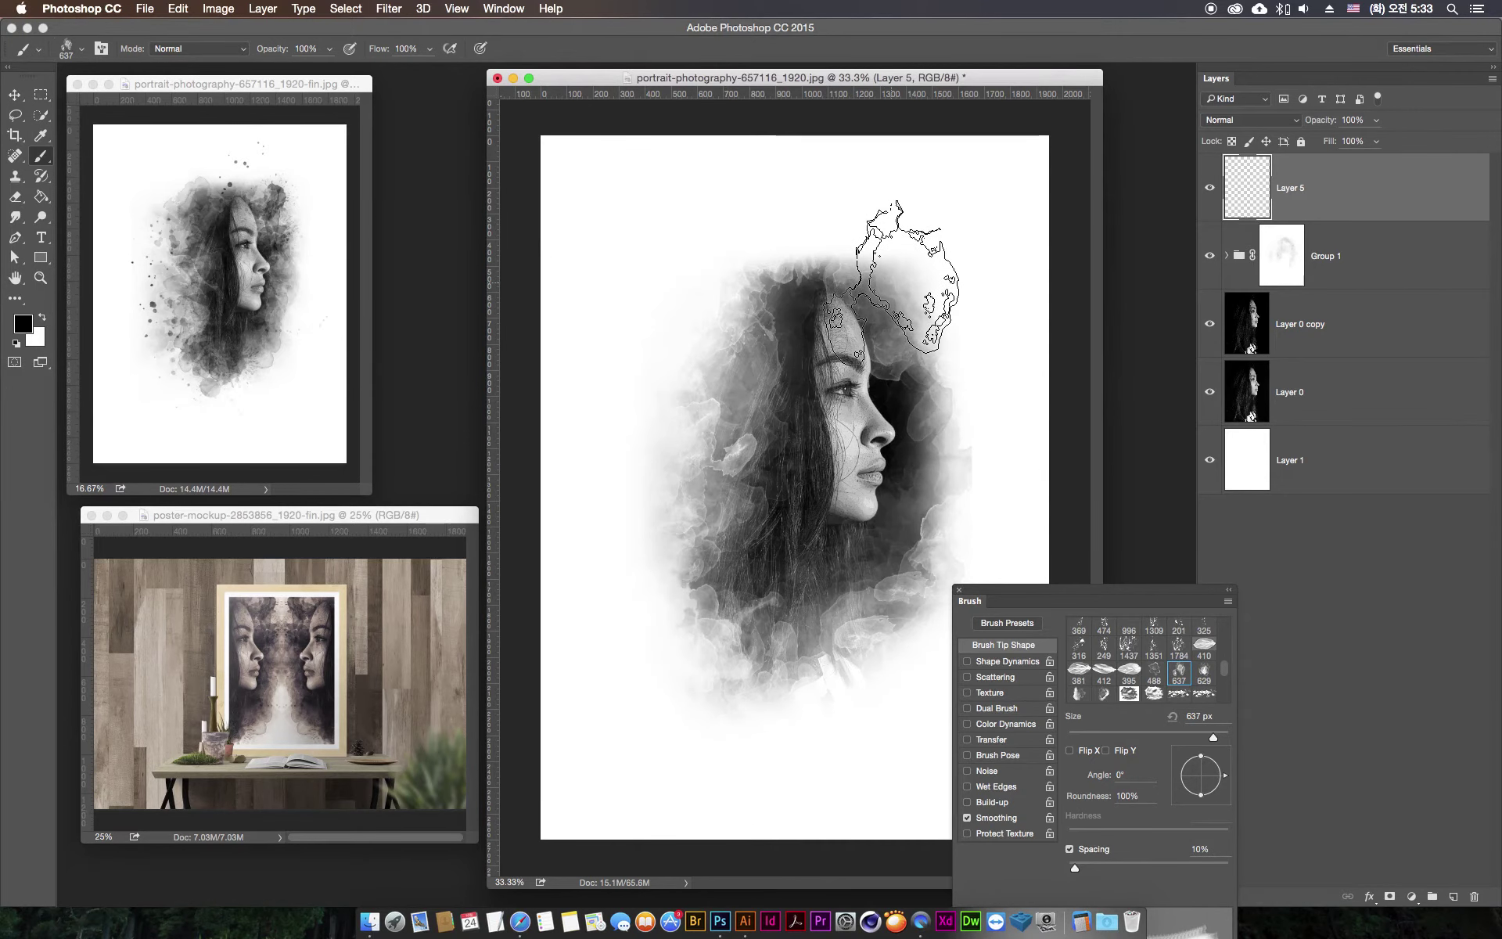
{"action": "left_click", "coordinate": [907, 278]}
{"action": "key", "text": "ctrl+z"}
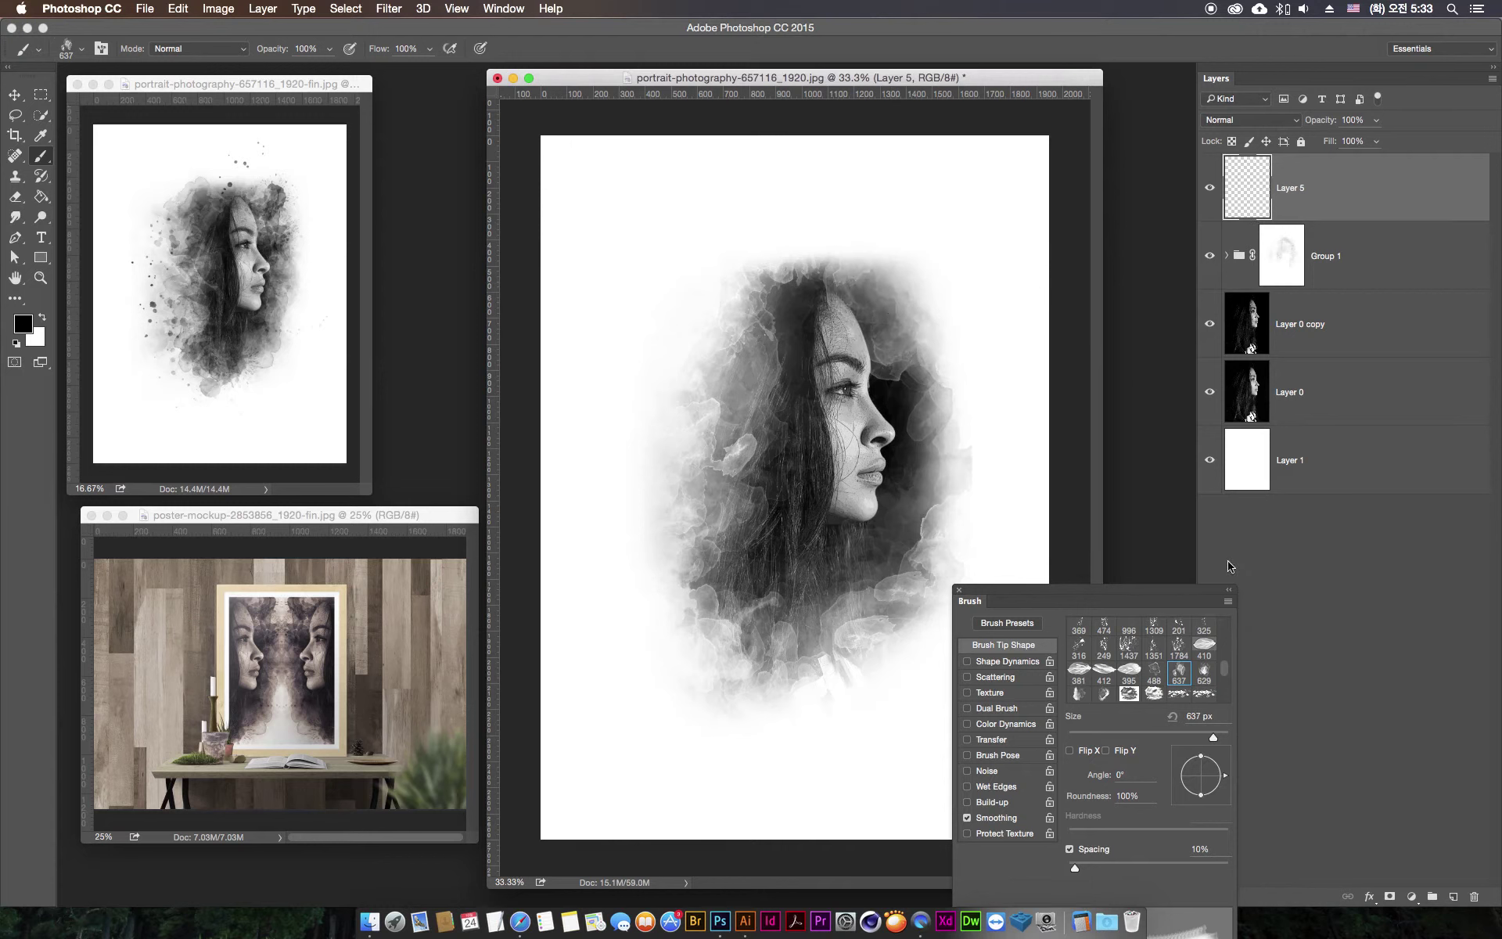
- Select the 488 brush tip at about 45% opacity and enable Scattering
{"action": "left_click", "coordinate": [1154, 672]}
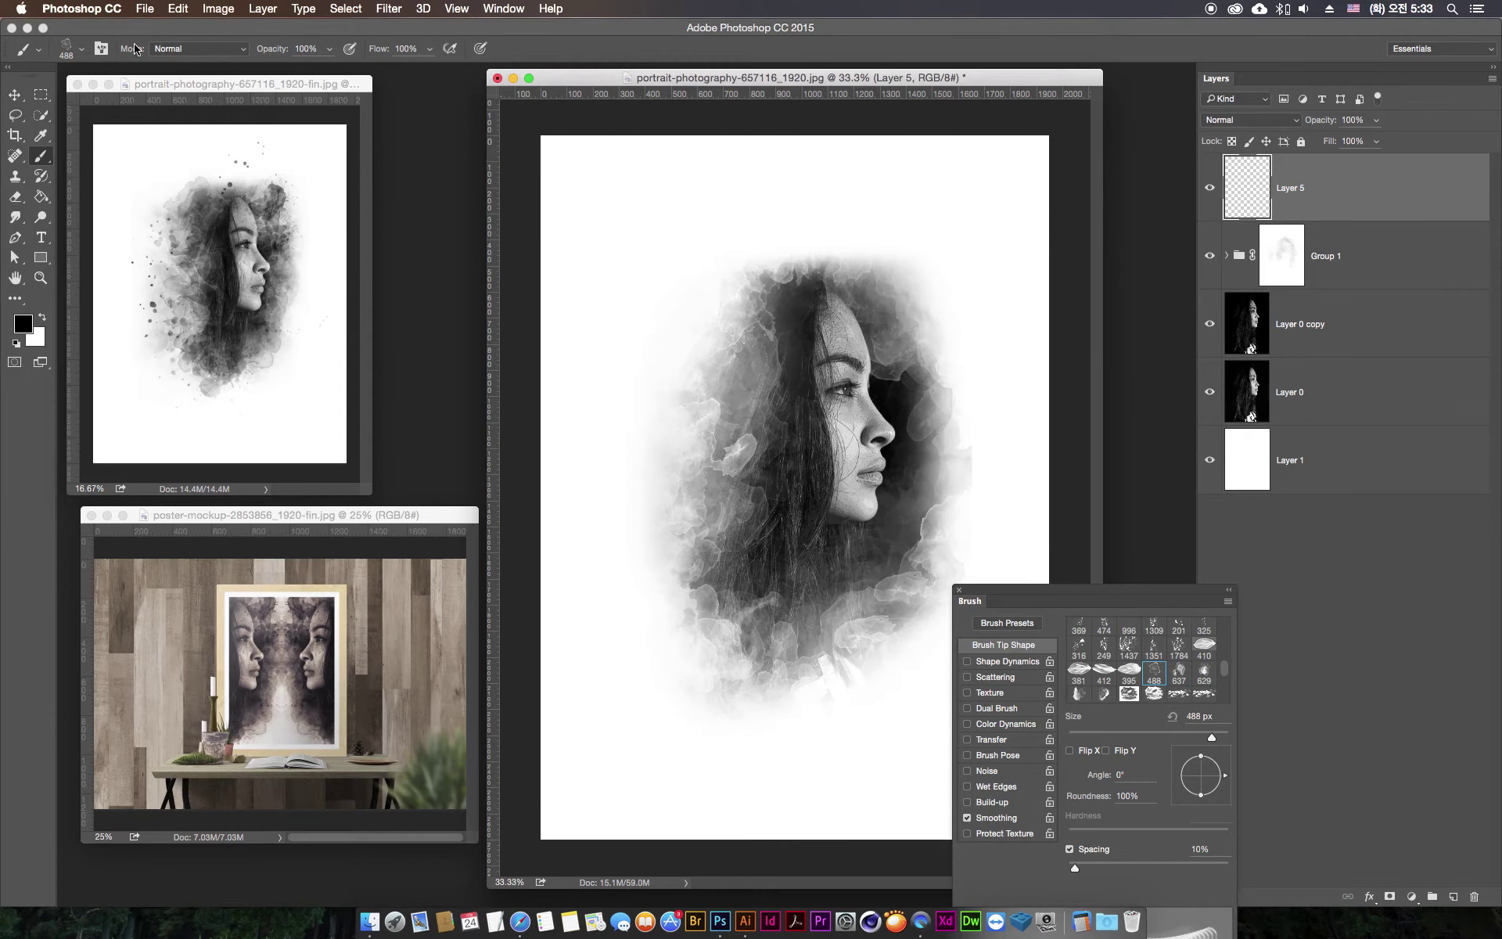
{"action": "left_click", "coordinate": [331, 51]}
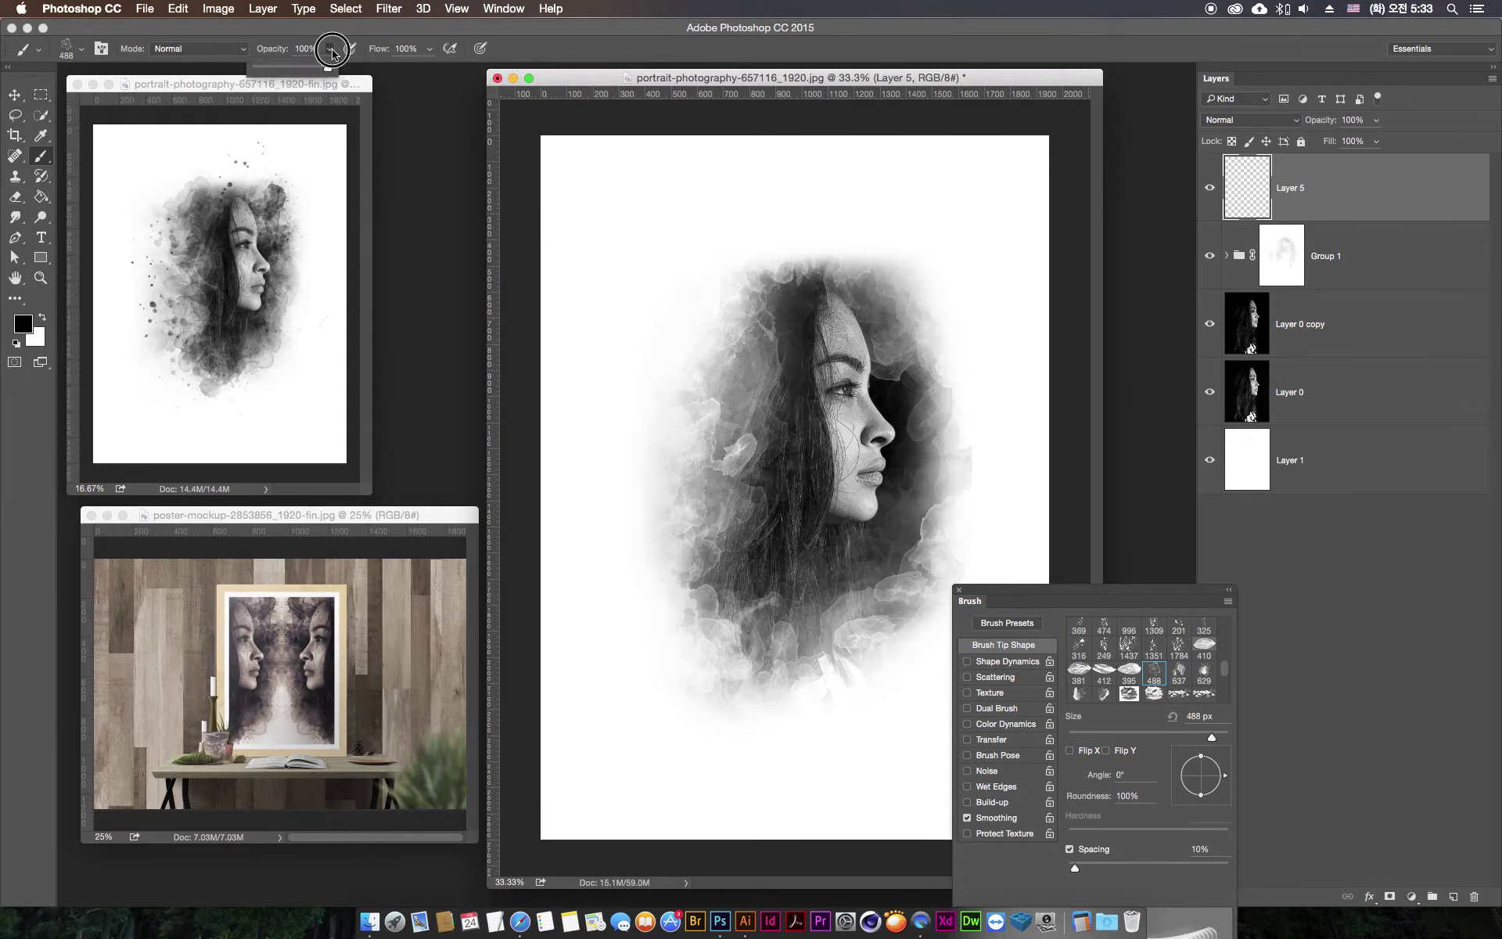
{"action": "left_click_drag", "start_coordinate": [329, 68], "coordinate": [287, 66]}
{"action": "mouse_move", "coordinate": [1033, 596]}
{"action": "left_mouse_down"}
{"action": "mouse_move", "coordinate": [1058, 361]}
{"action": "mouse_move", "coordinate": [1112, 406]}
{"action": "mouse_move", "coordinate": [1248, 407]}
{"action": "left_mouse_up"}
{"action": "left_click", "coordinate": [1025, 443]}
- Enable Shape Dynamics (96% size, 100% angle, 55% roundness jitter) and Transfer with 100% opacity jitter
{"action": "left_click", "coordinate": [1025, 426]}
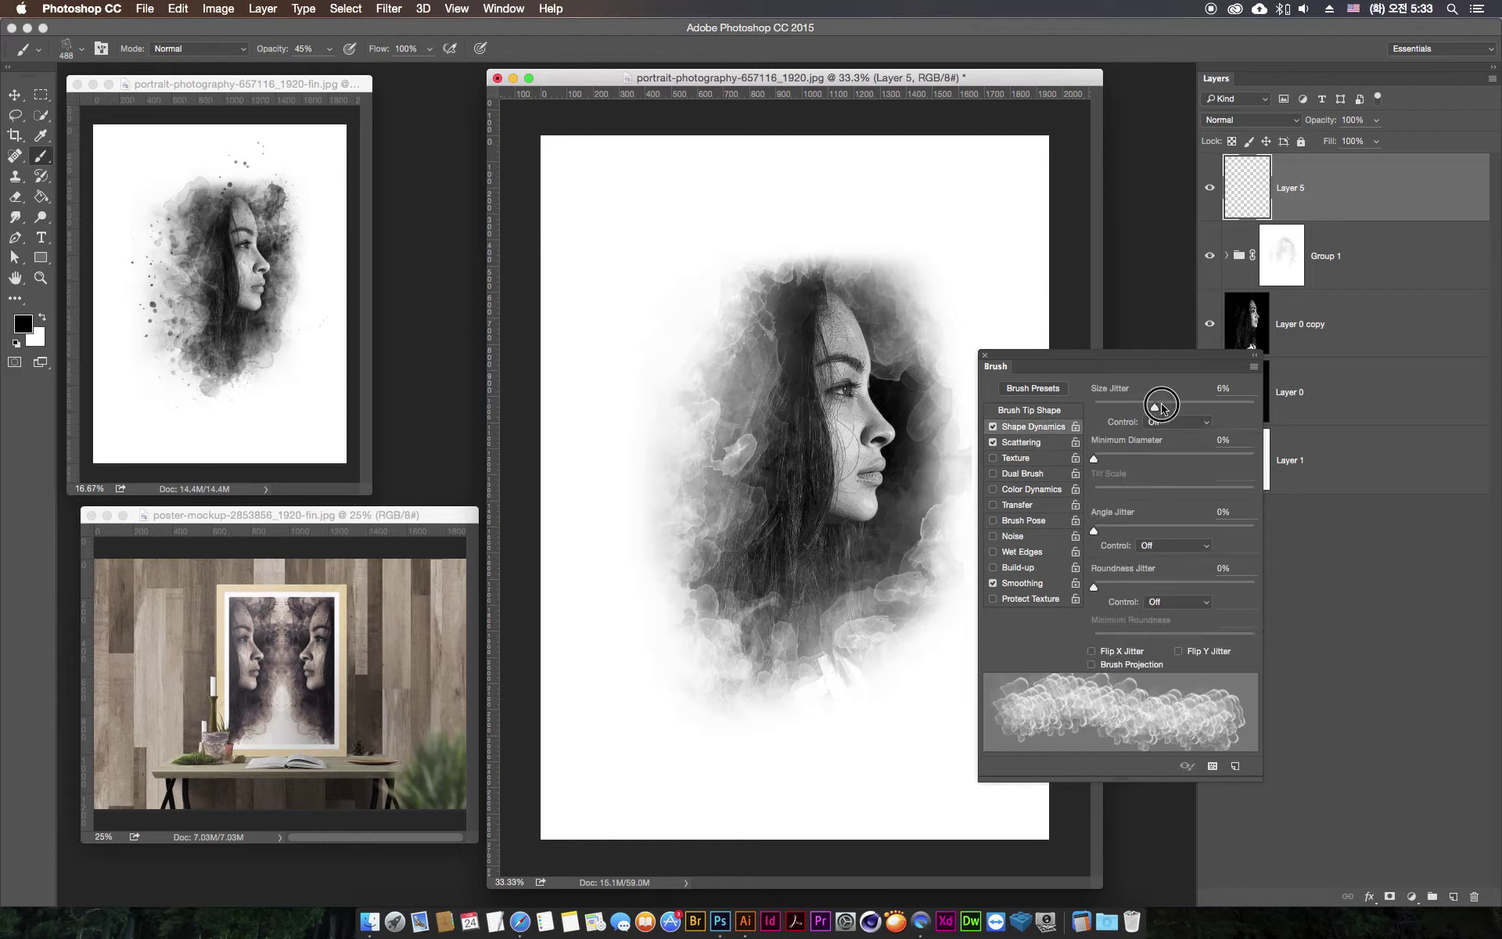
{"action": "left_click_drag", "start_coordinate": [1094, 531], "coordinate": [1255, 530]}
{"action": "left_click_drag", "start_coordinate": [1094, 586], "coordinate": [1183, 583]}
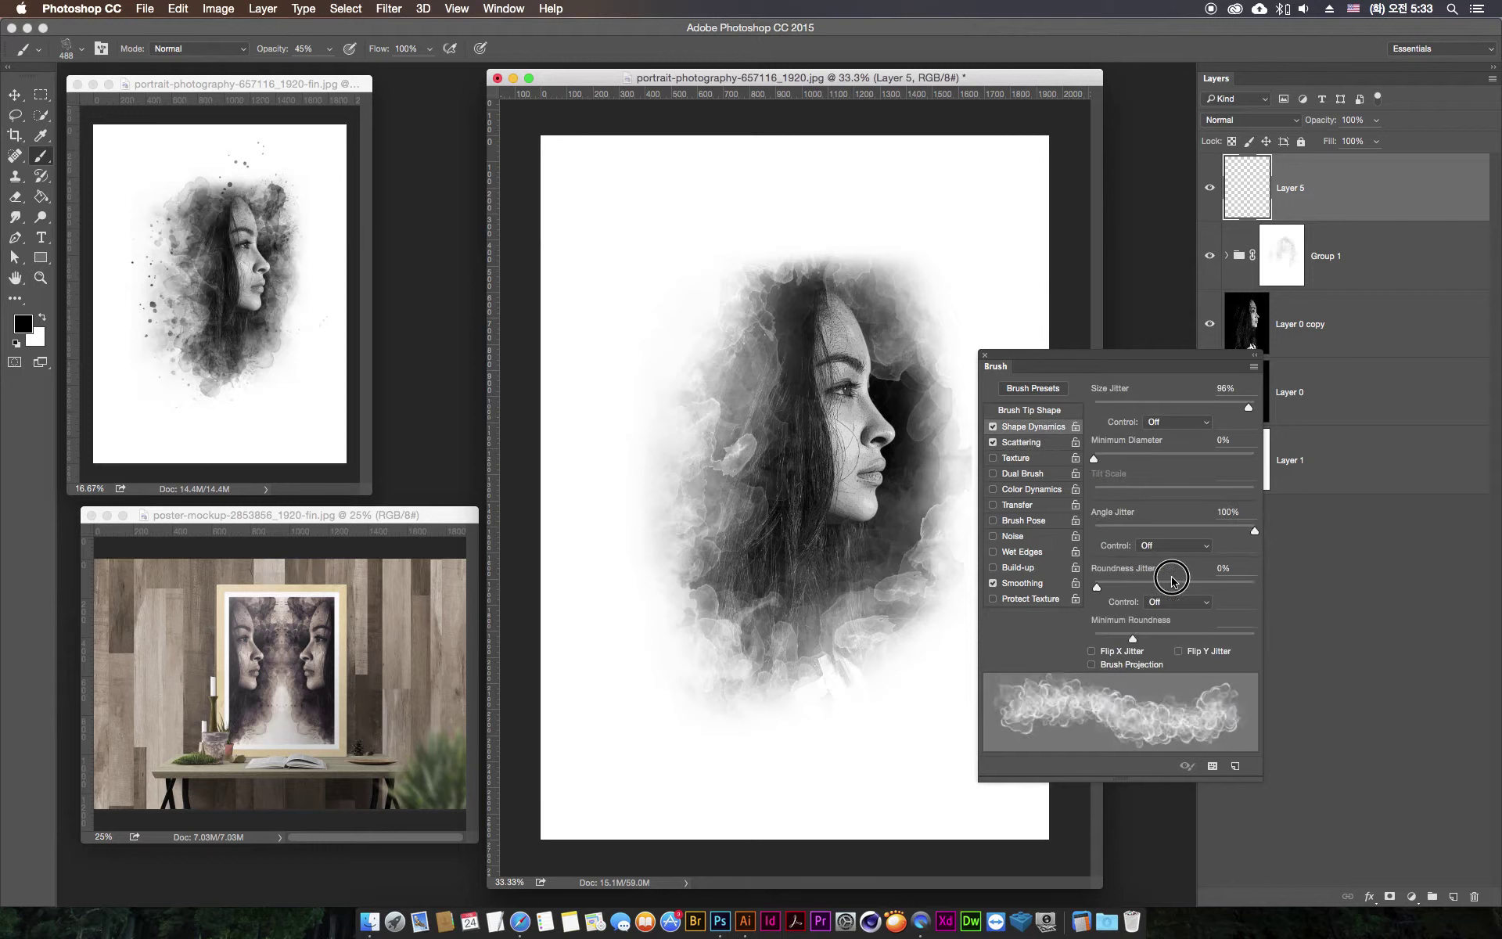
{"action": "left_click", "coordinate": [1018, 504]}
{"action": "left_click_drag", "start_coordinate": [1234, 408], "coordinate": [1301, 415]}
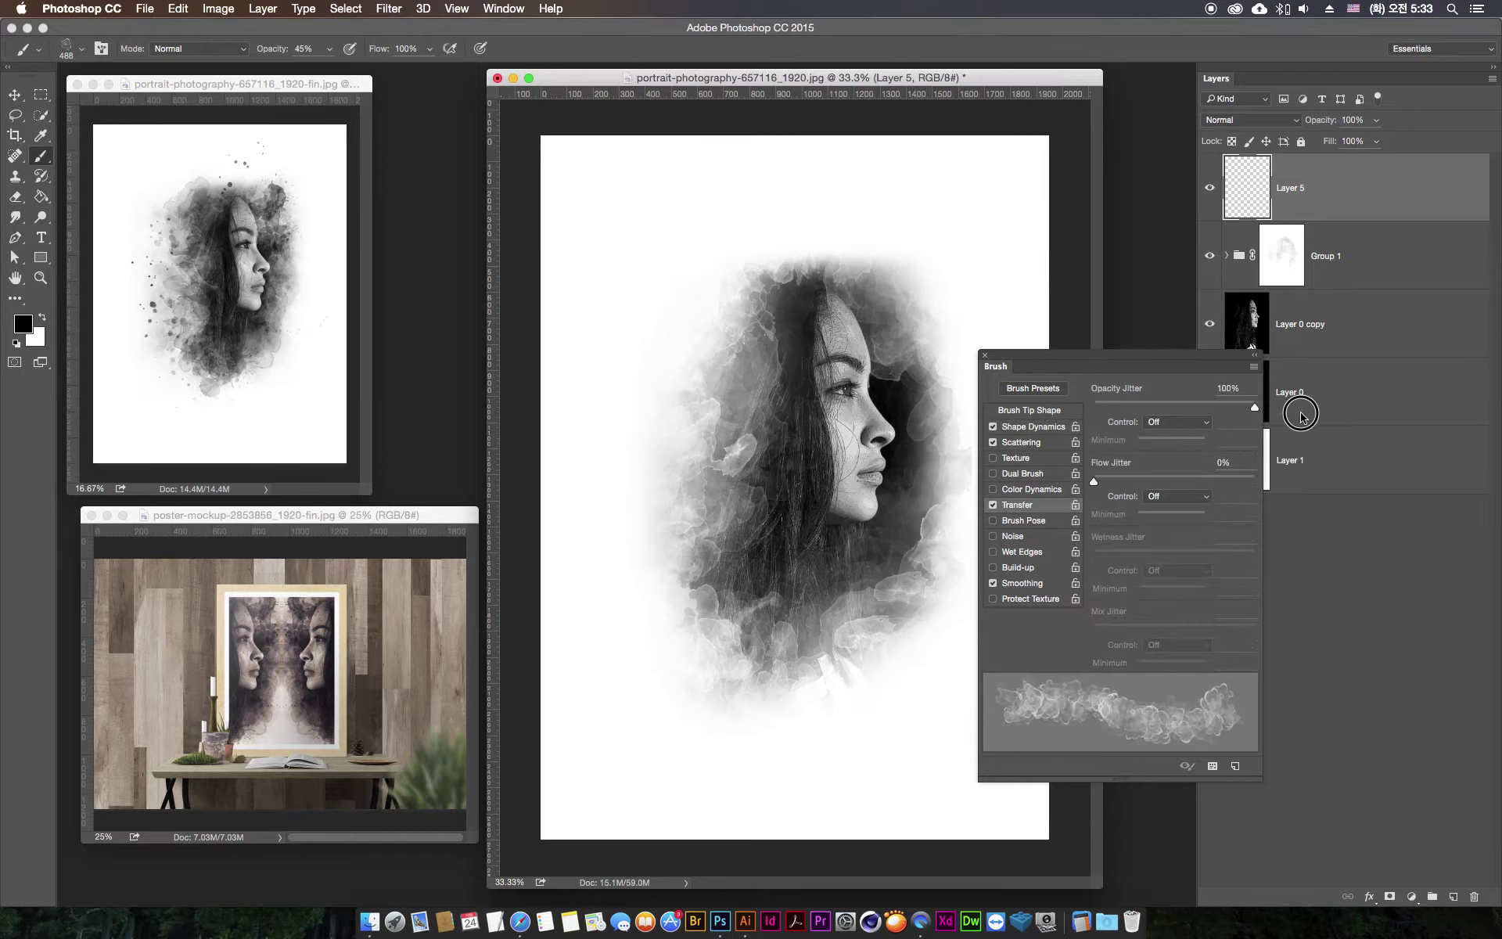
{"action": "left_click_drag", "start_coordinate": [1113, 362], "coordinate": [1098, 475]}
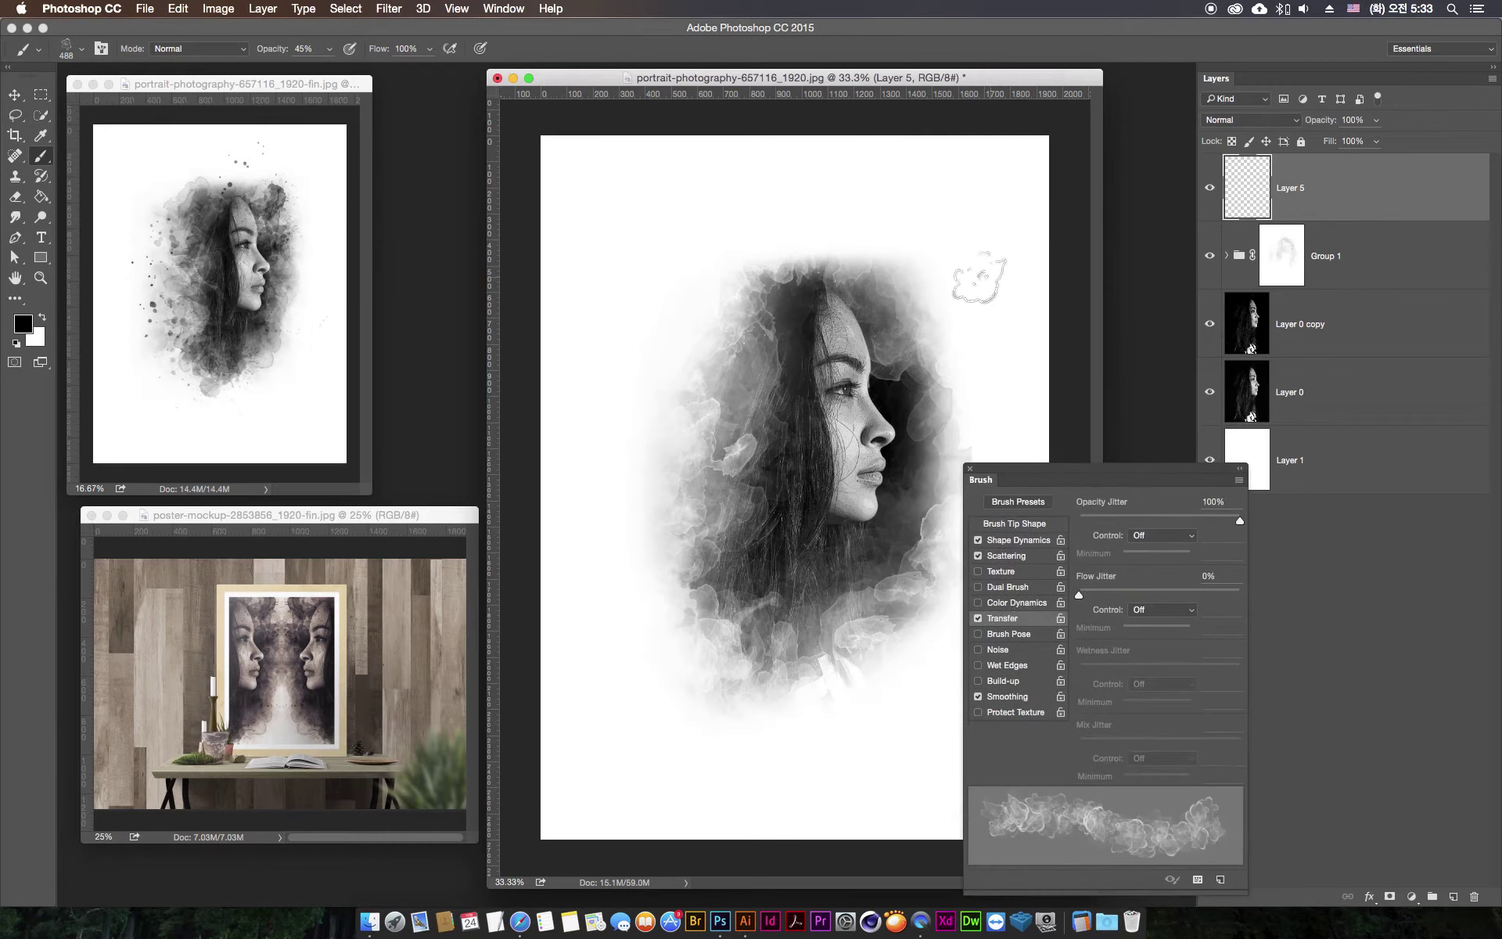
- Test a smoke stroke, undo it, and widen the brush spacing to 93%
{"action": "left_click", "coordinate": [719, 301]}
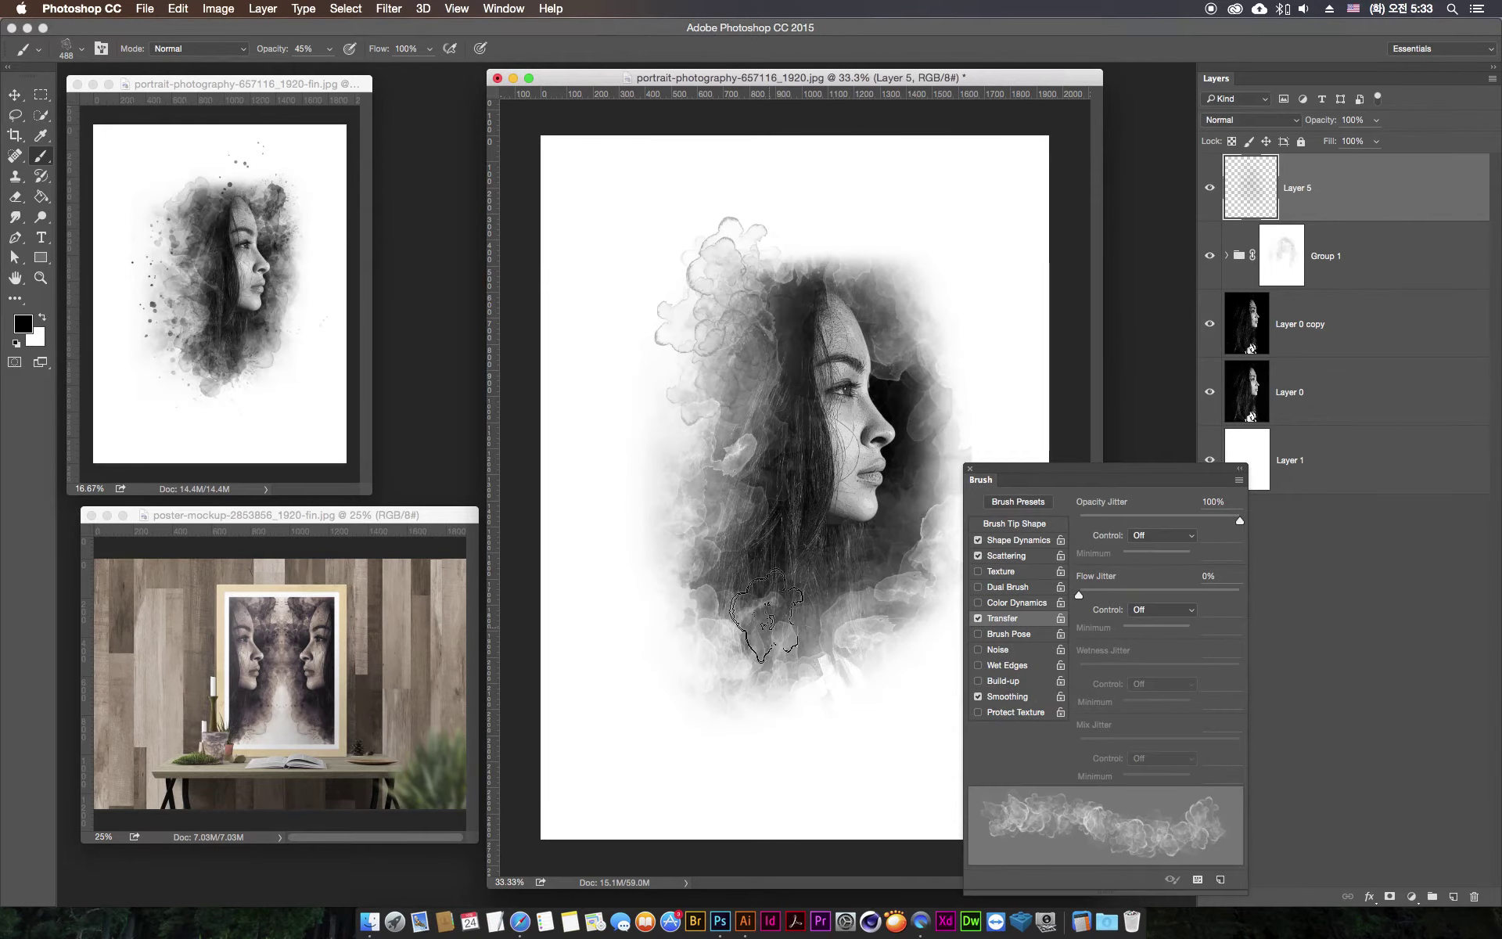
{"action": "key", "text": "ctrl+z"}
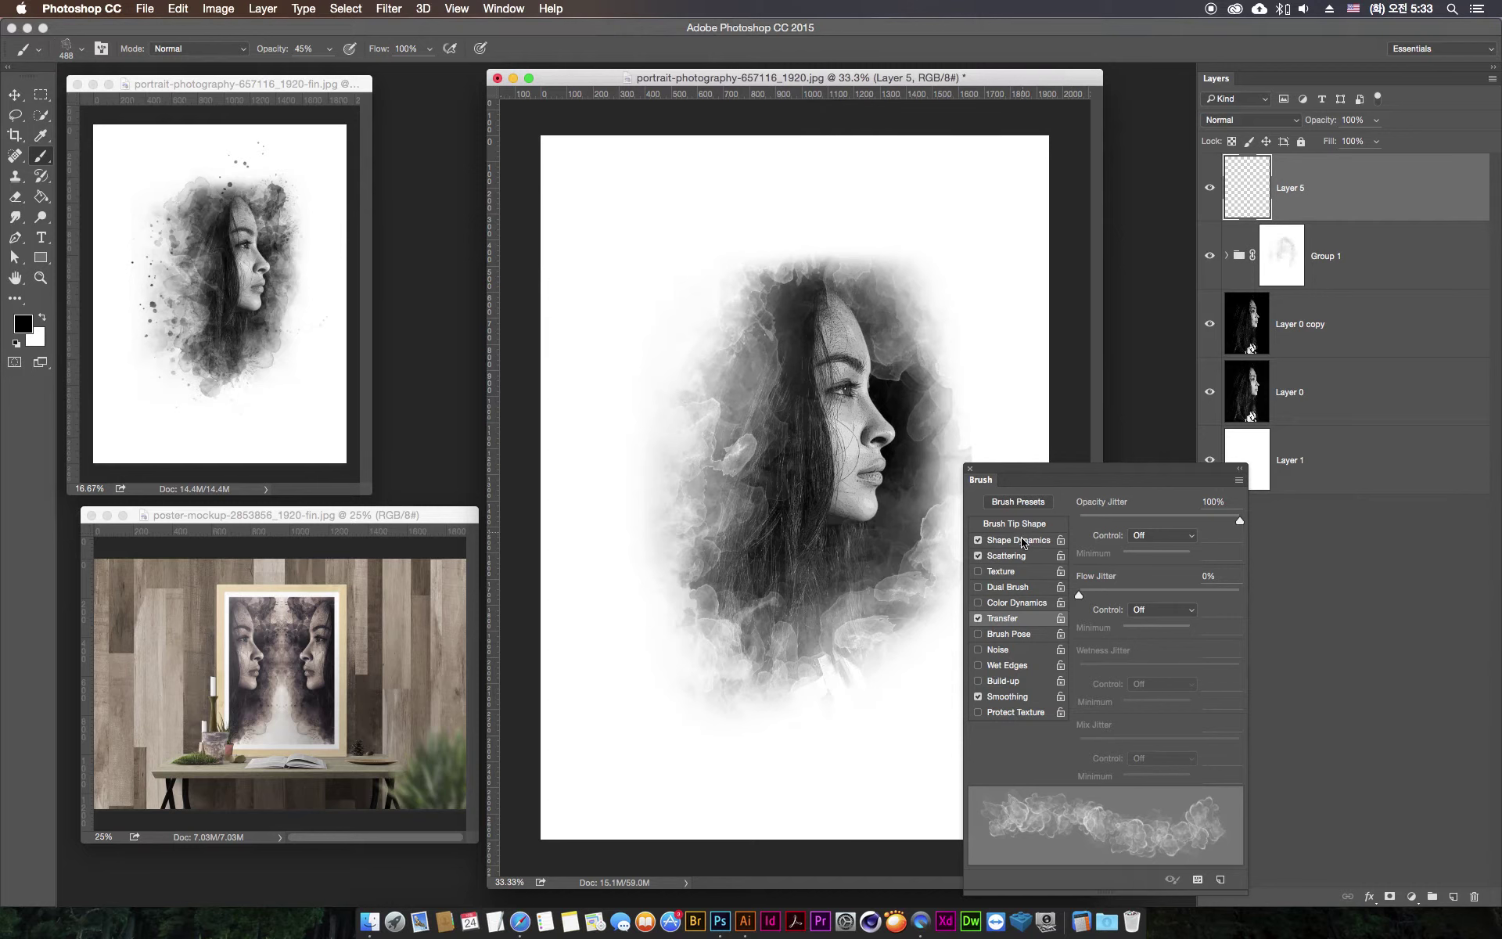
{"action": "left_click", "coordinate": [1015, 524]}
{"action": "left_click_drag", "start_coordinate": [1098, 747], "coordinate": [1152, 746]}
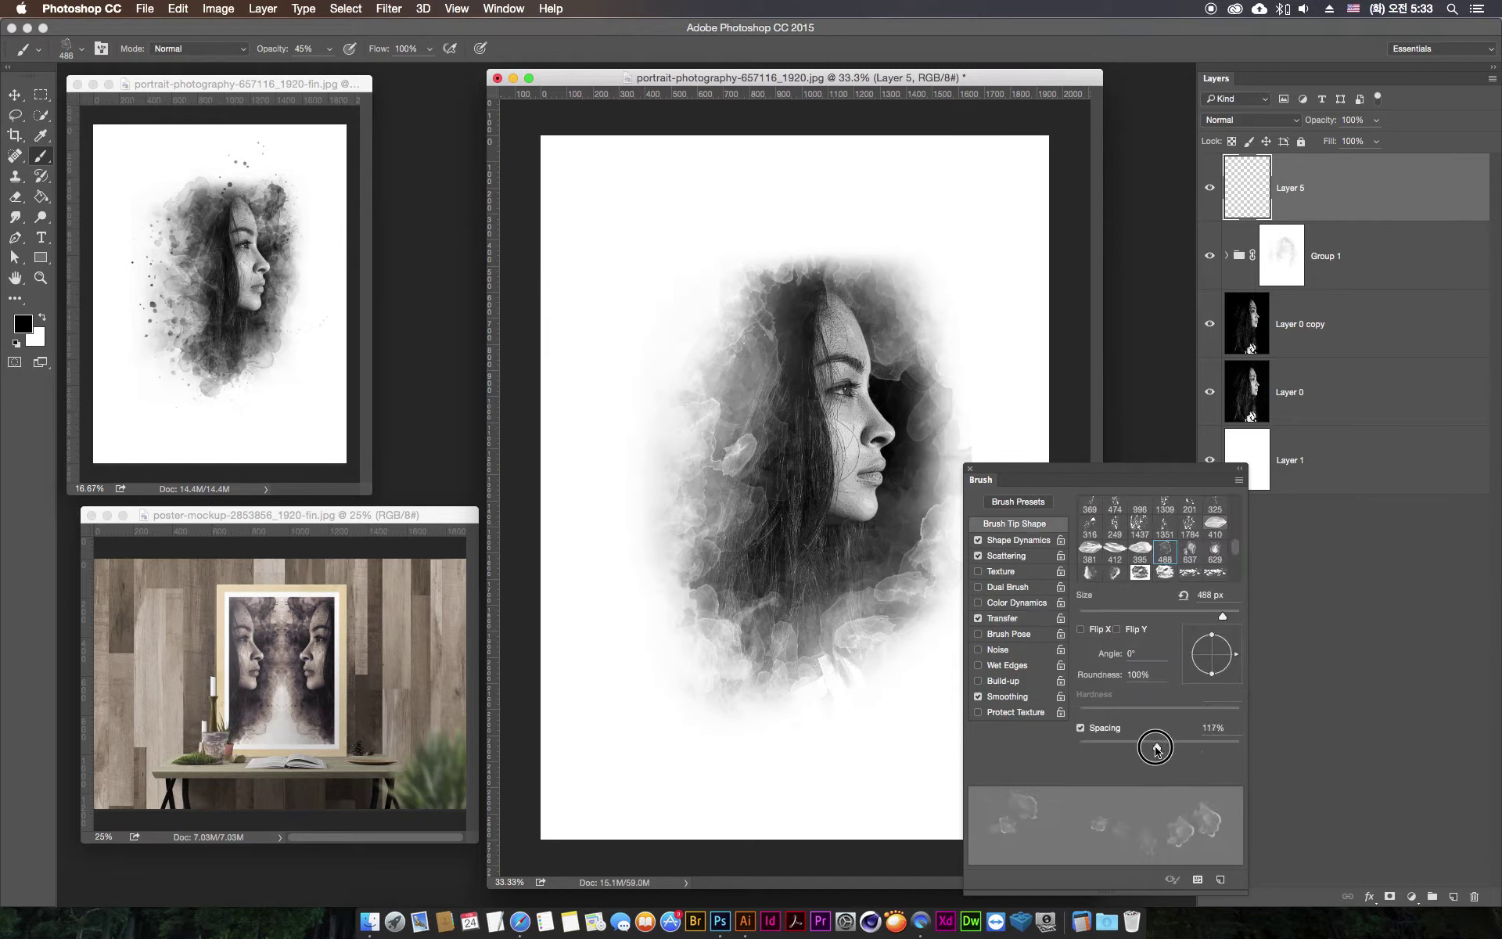
- Stamp smoke puffs at the upper-left hair, lower-left hair and upper right, then pick the 724 tip
{"action": "left_click", "coordinate": [752, 321]}
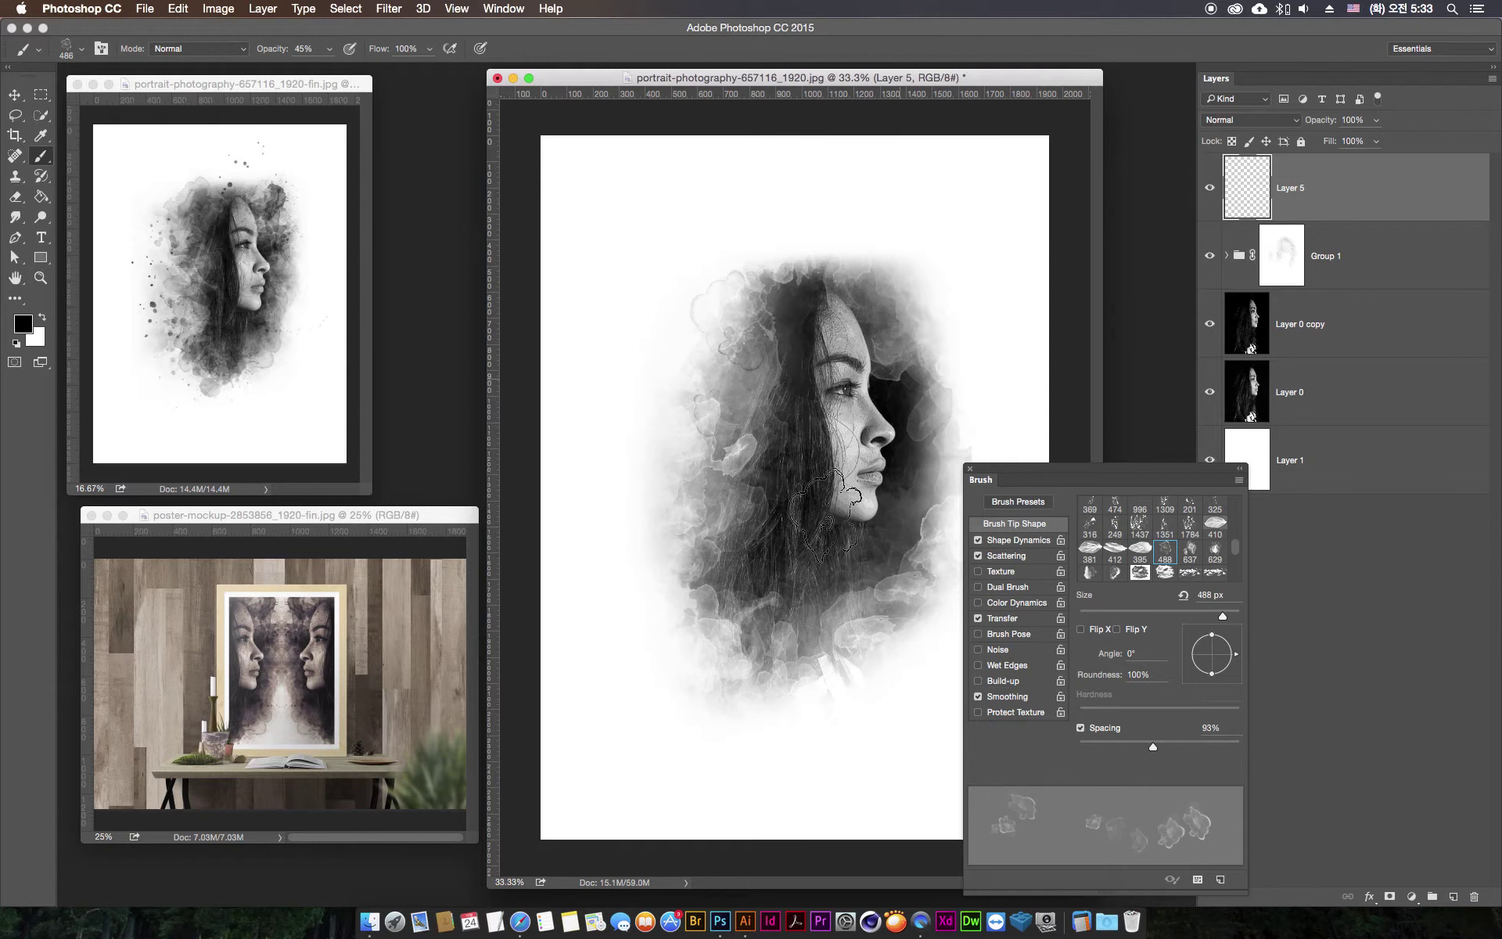
{"action": "left_click", "coordinate": [717, 687]}
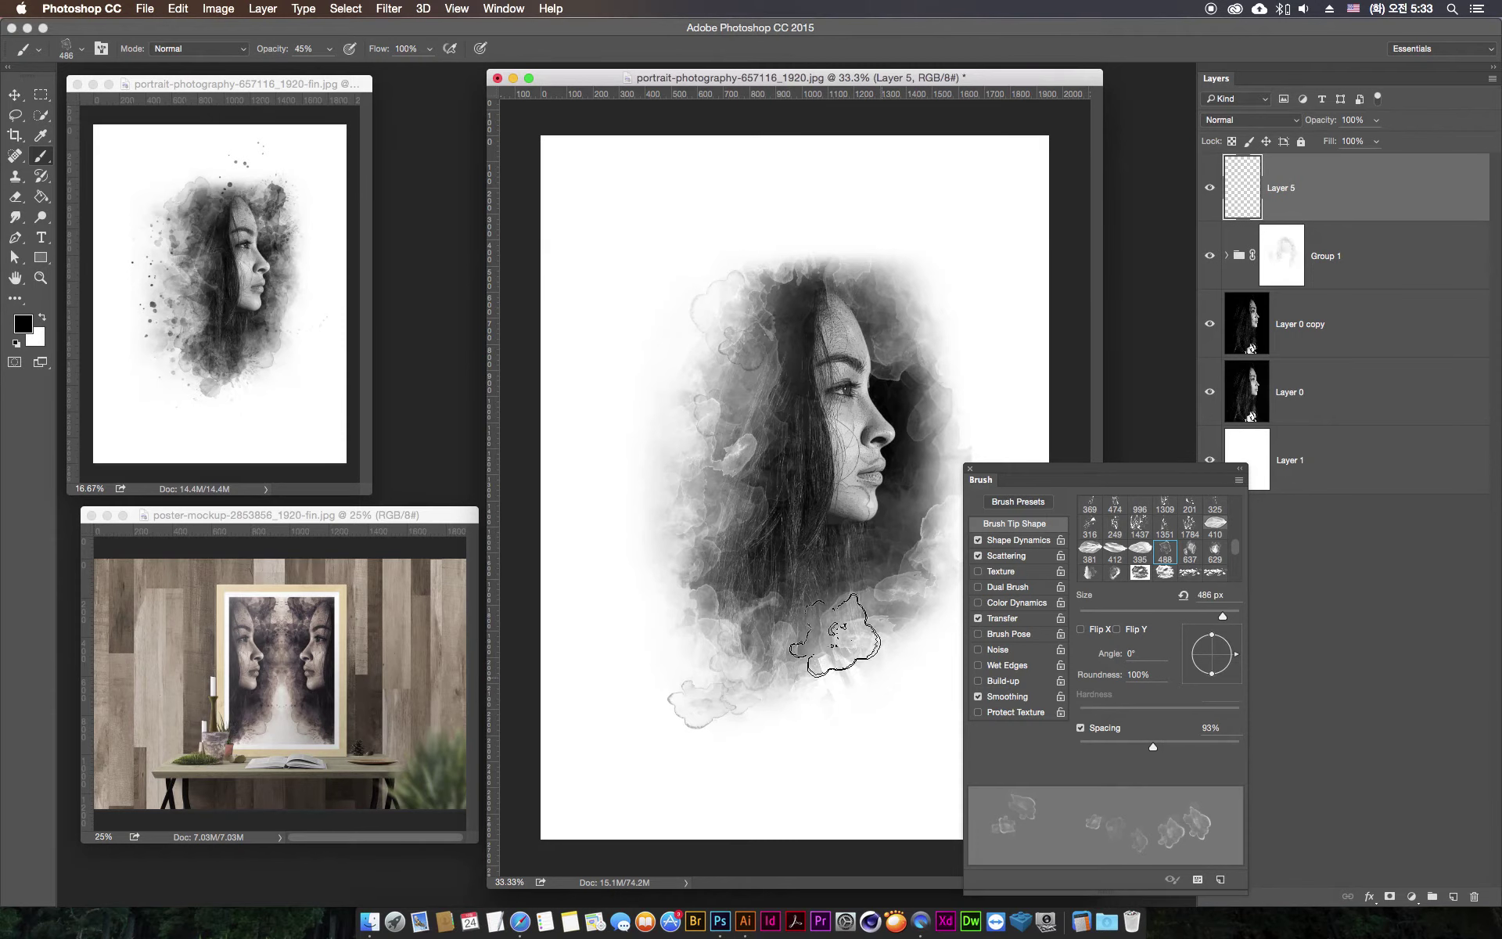
{"action": "left_click", "coordinate": [950, 272]}
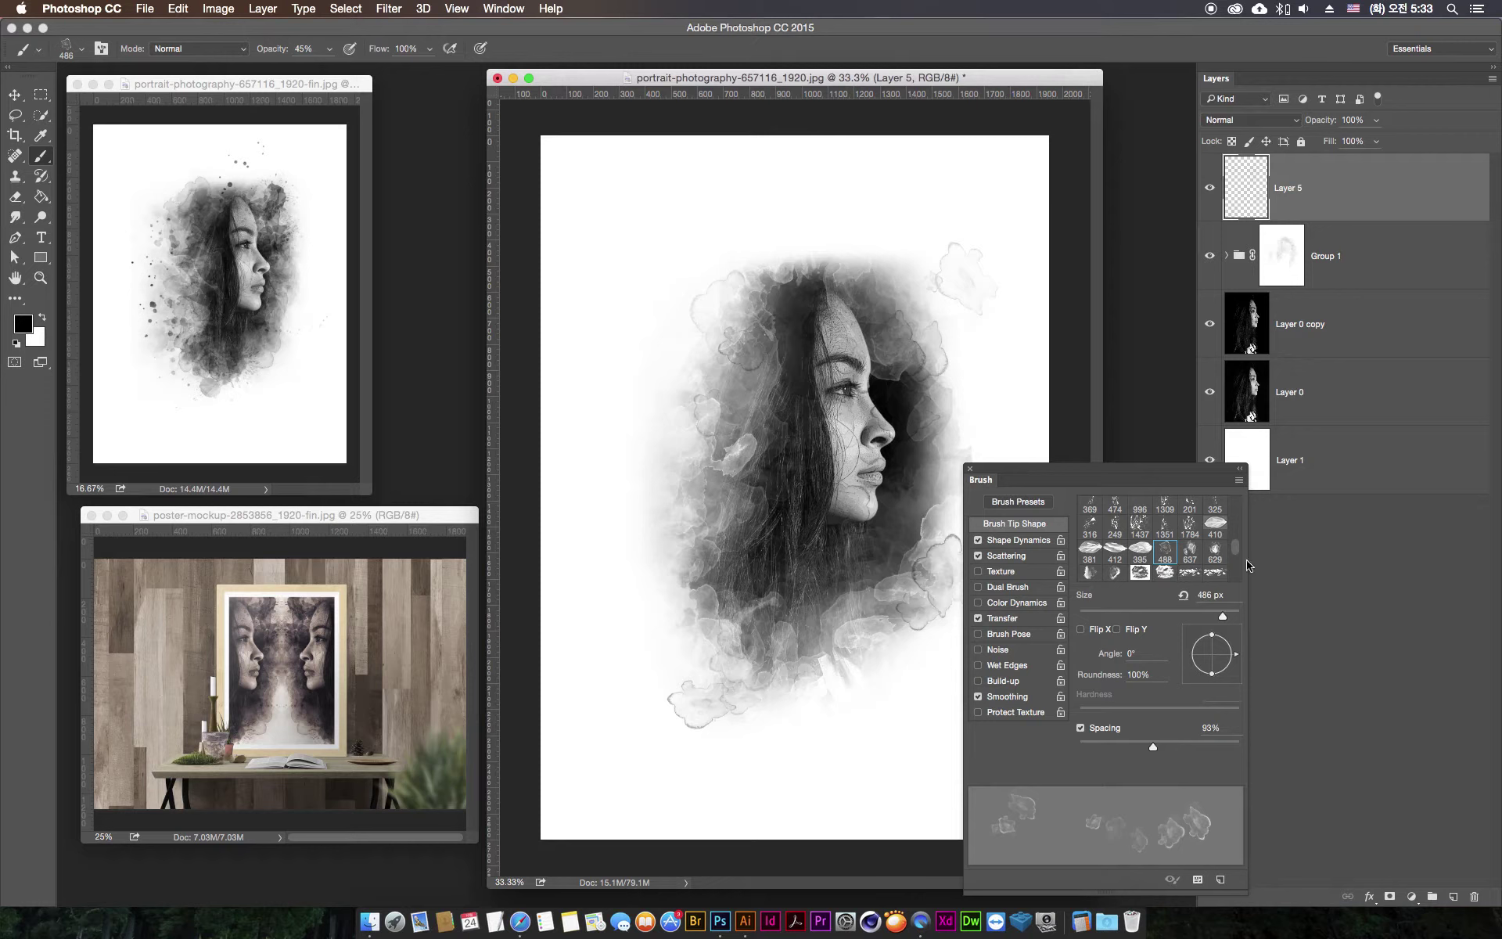
{"action": "left_click", "coordinate": [1115, 573]}
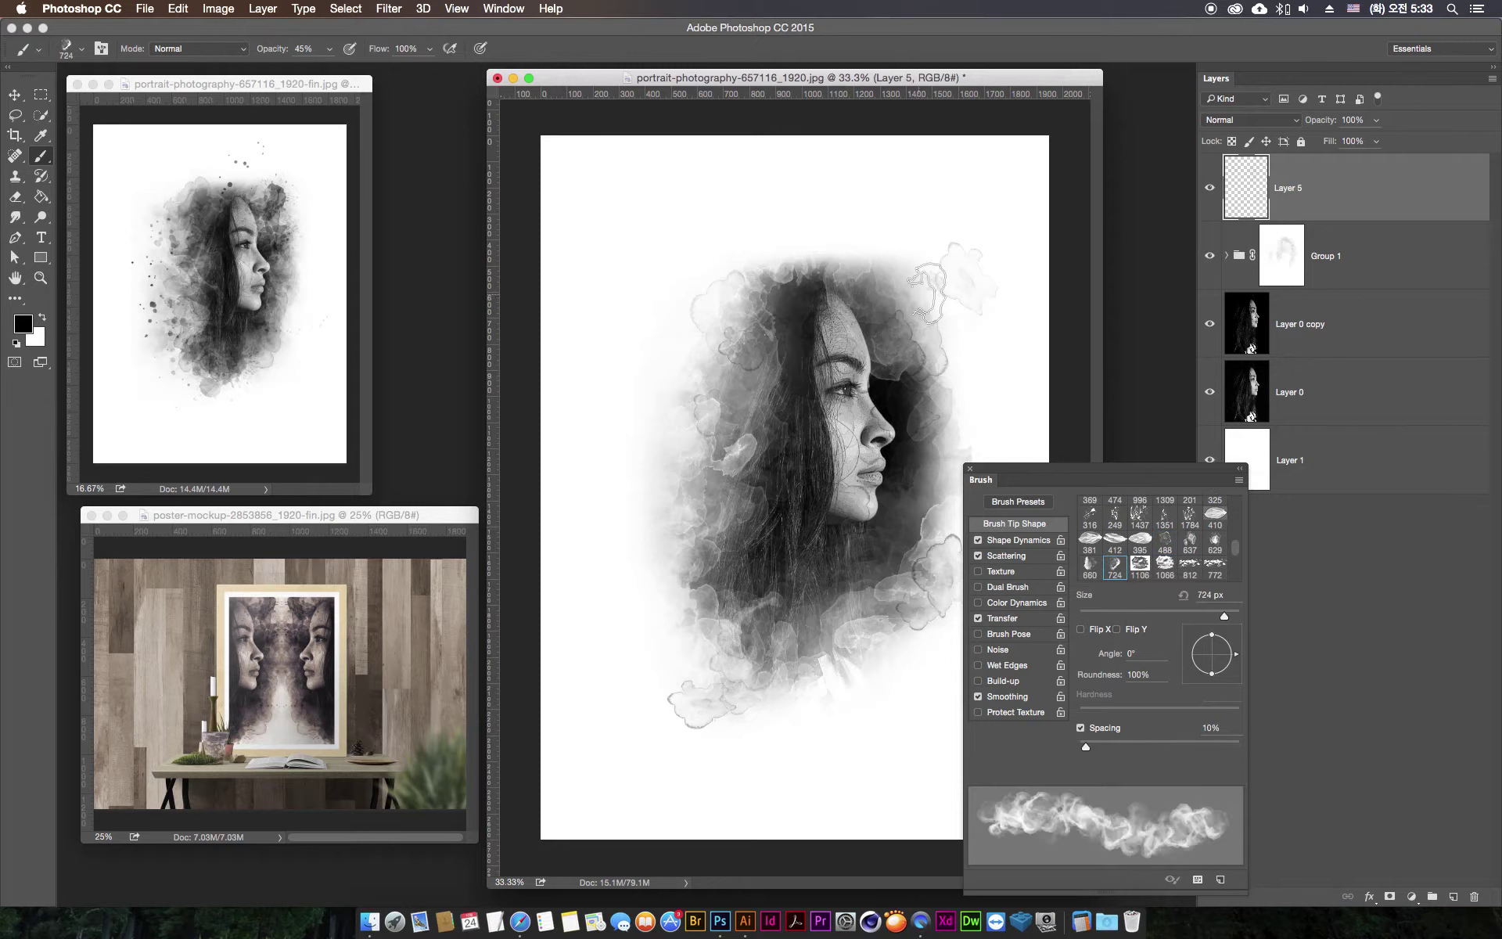
- Paint dense smoke at the upper right, left of the face, lower centre and right of the face
{"action": "left_click_drag", "start_coordinate": [924, 290], "coordinate": [829, 336]}
{"action": "left_click", "coordinate": [704, 493]}
{"action": "left_click", "coordinate": [842, 719]}
{"action": "left_click", "coordinate": [939, 348]}
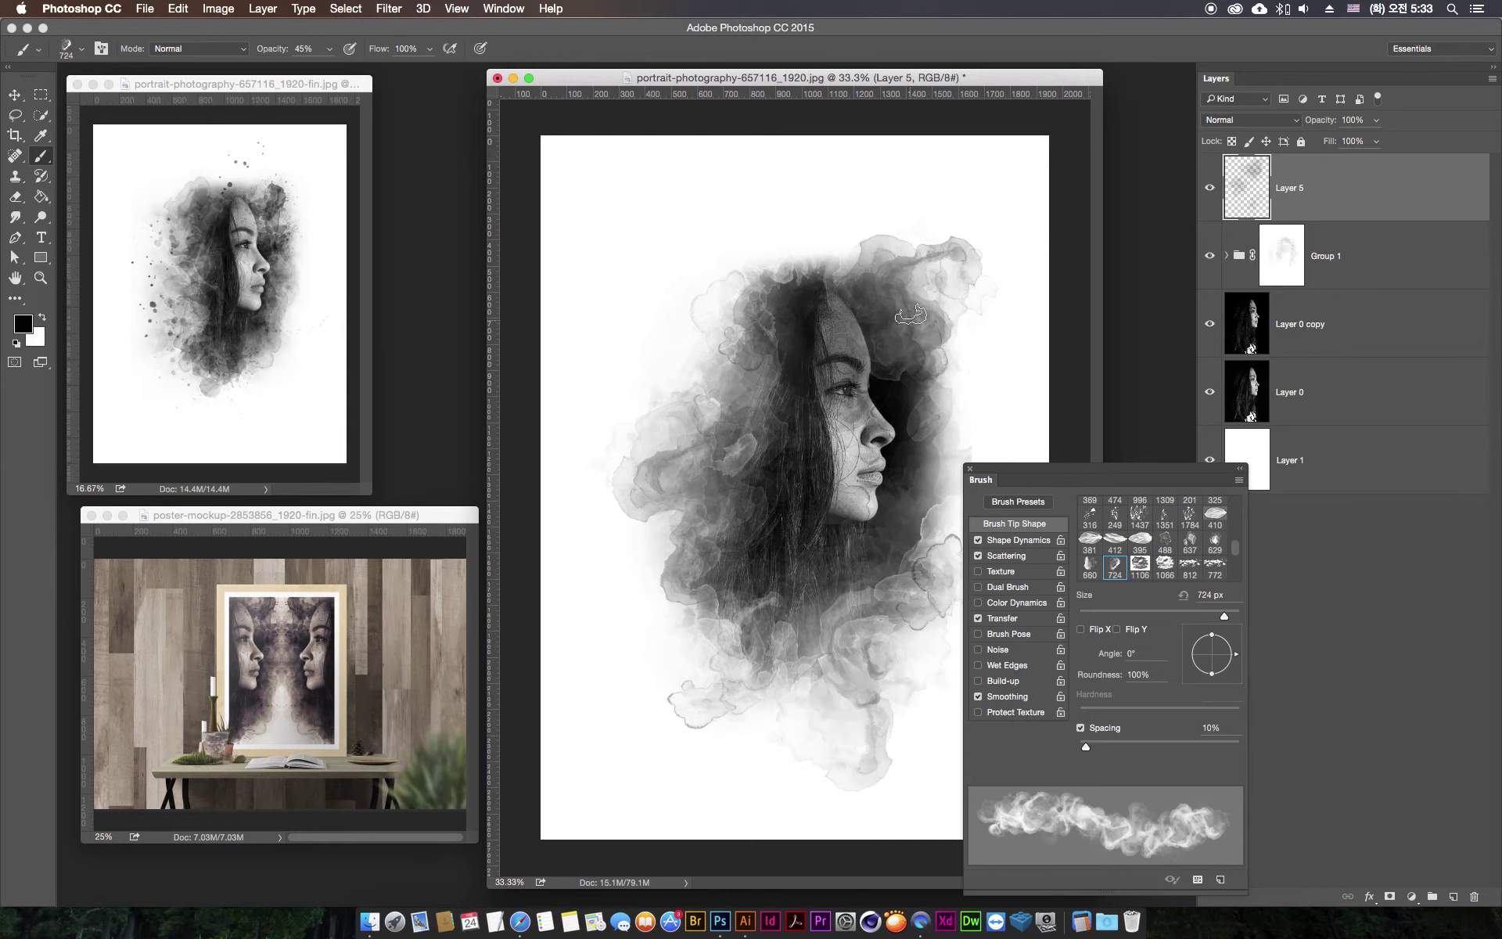
{"action": "left_click", "coordinate": [15, 200]}
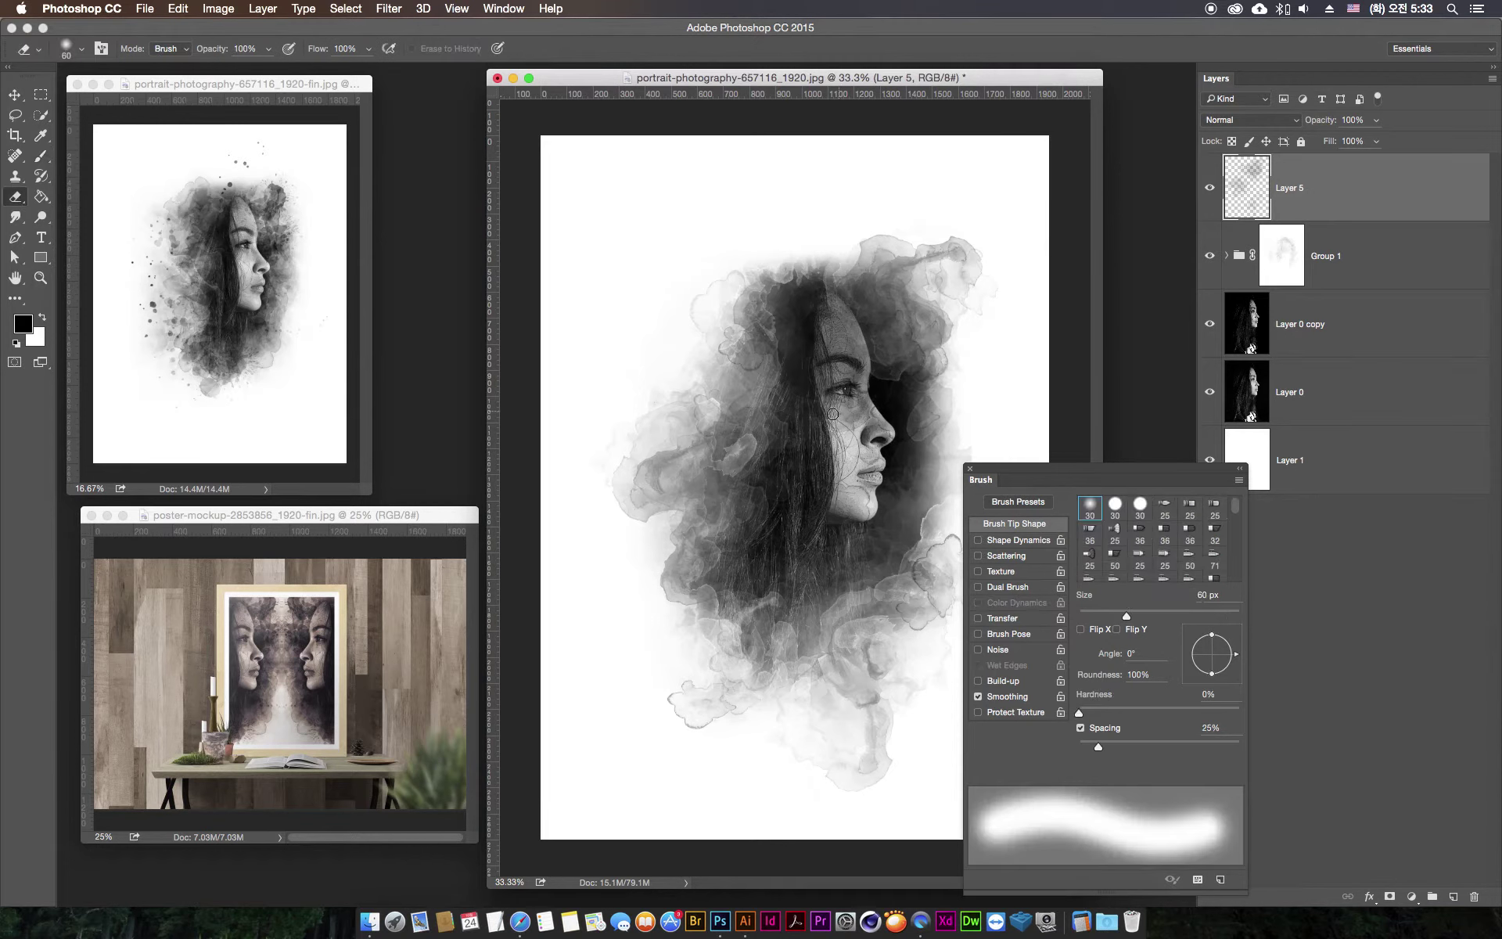
- Enable Shape Dynamics on the eraser's smoke tip with 67% size and angle jitter
{"action": "left_click_drag", "start_coordinate": [1233, 512], "coordinate": [1234, 539]}
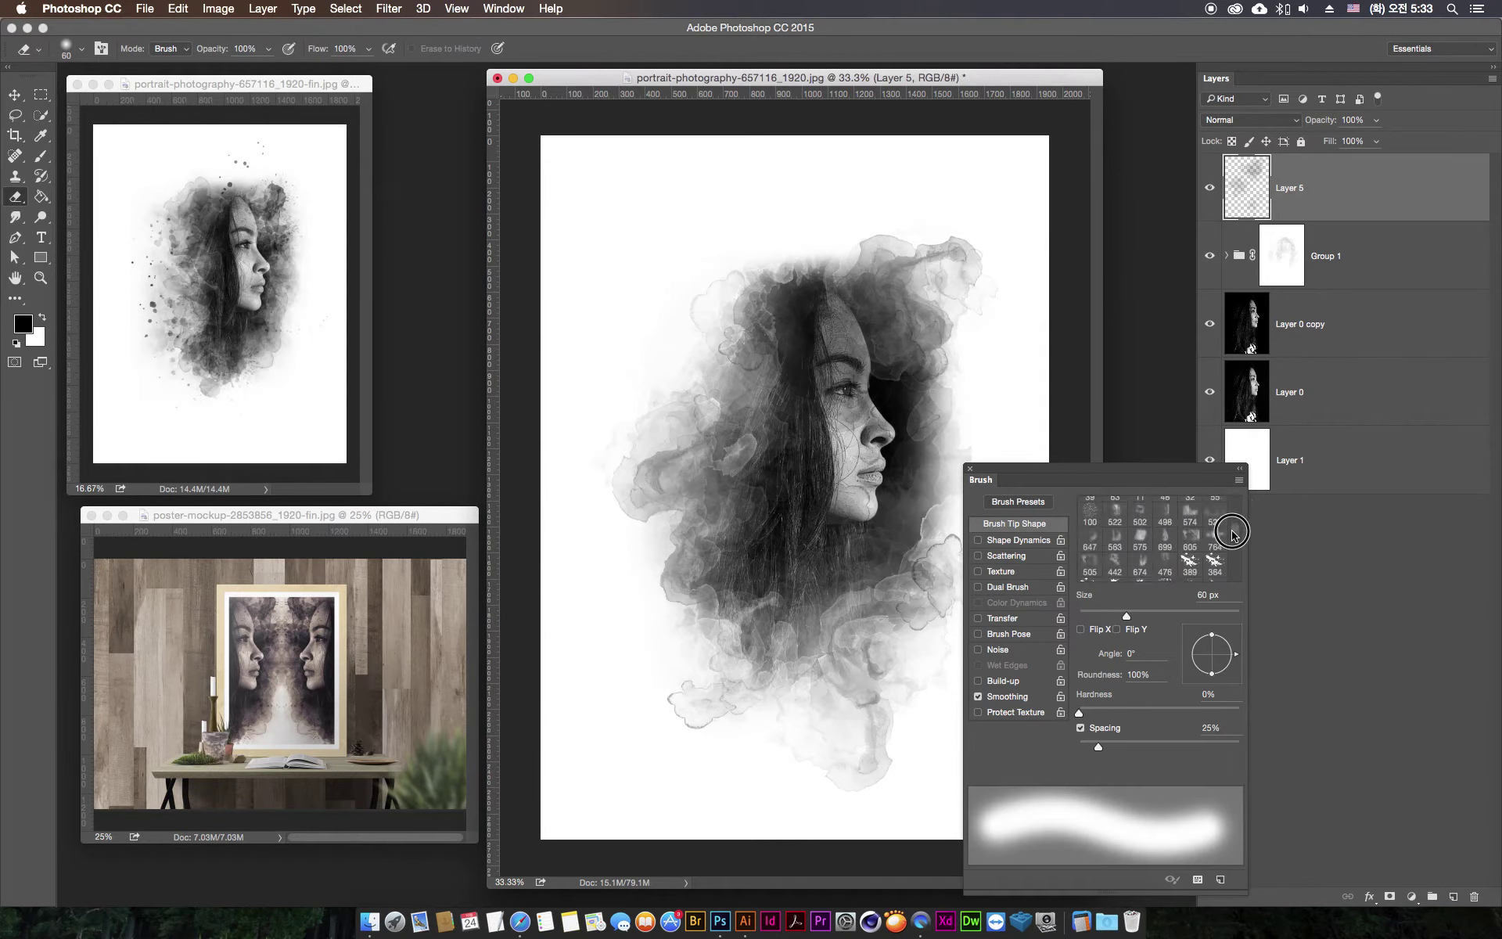
{"action": "scroll", "coordinate": [1228, 538], "scroll_direction": "down", "scroll_amount": 3}
{"action": "scroll", "coordinate": [1221, 540], "scroll_direction": "down", "scroll_amount": 3}
{"action": "scroll", "coordinate": [1227, 563], "scroll_direction": "down", "scroll_amount": 3}
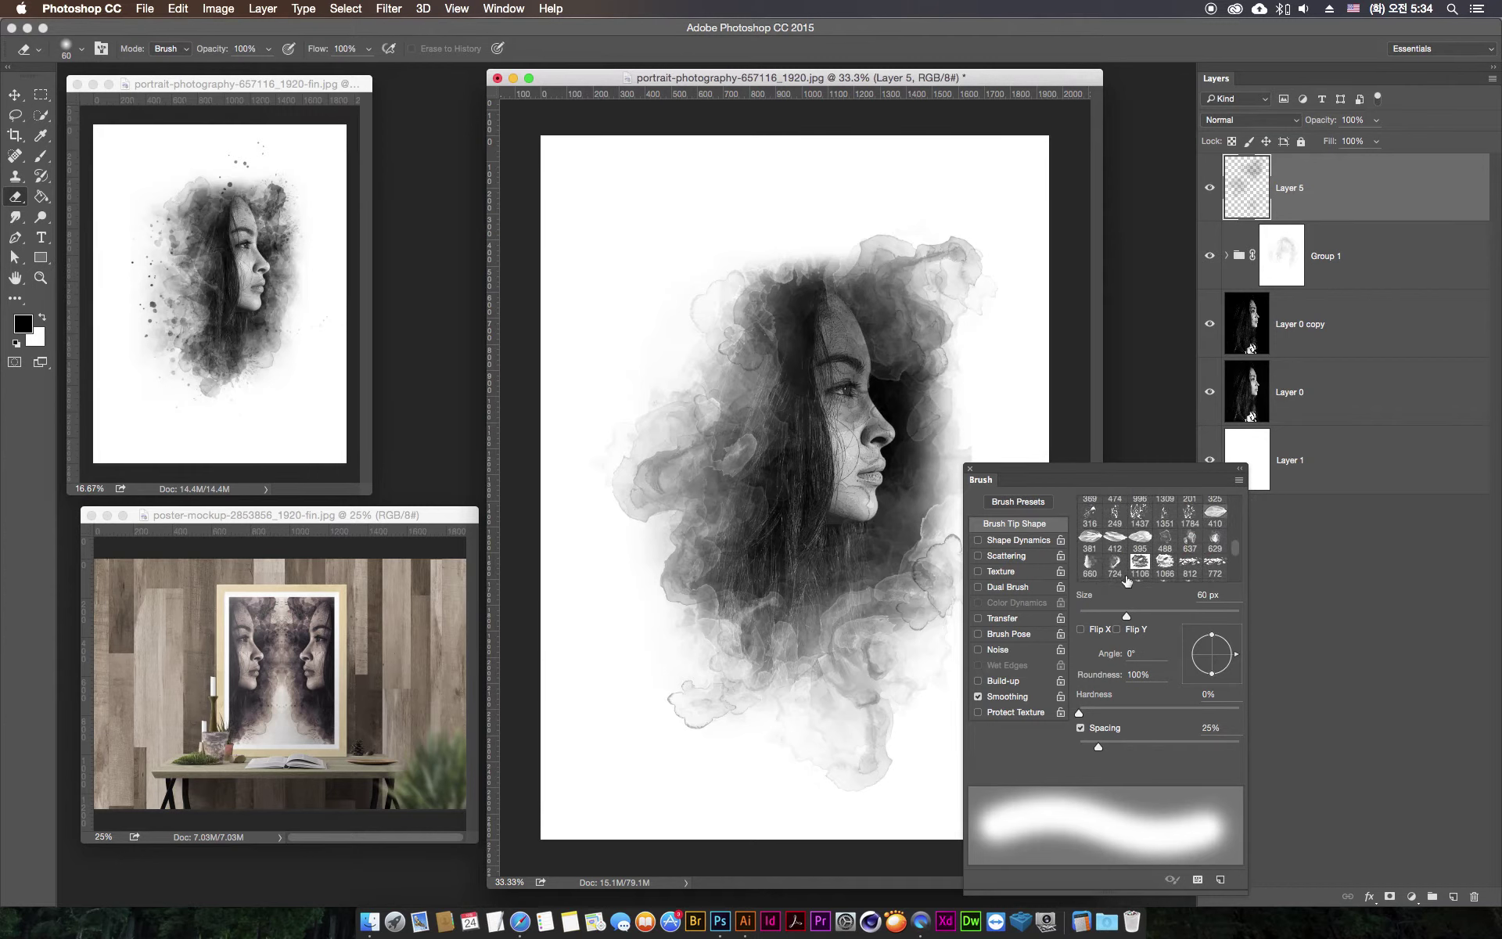
{"action": "left_click", "coordinate": [1009, 548]}
{"action": "left_click_drag", "start_coordinate": [1079, 521], "coordinate": [1188, 520]}
{"action": "left_click_drag", "start_coordinate": [1099, 645], "coordinate": [1187, 643]}
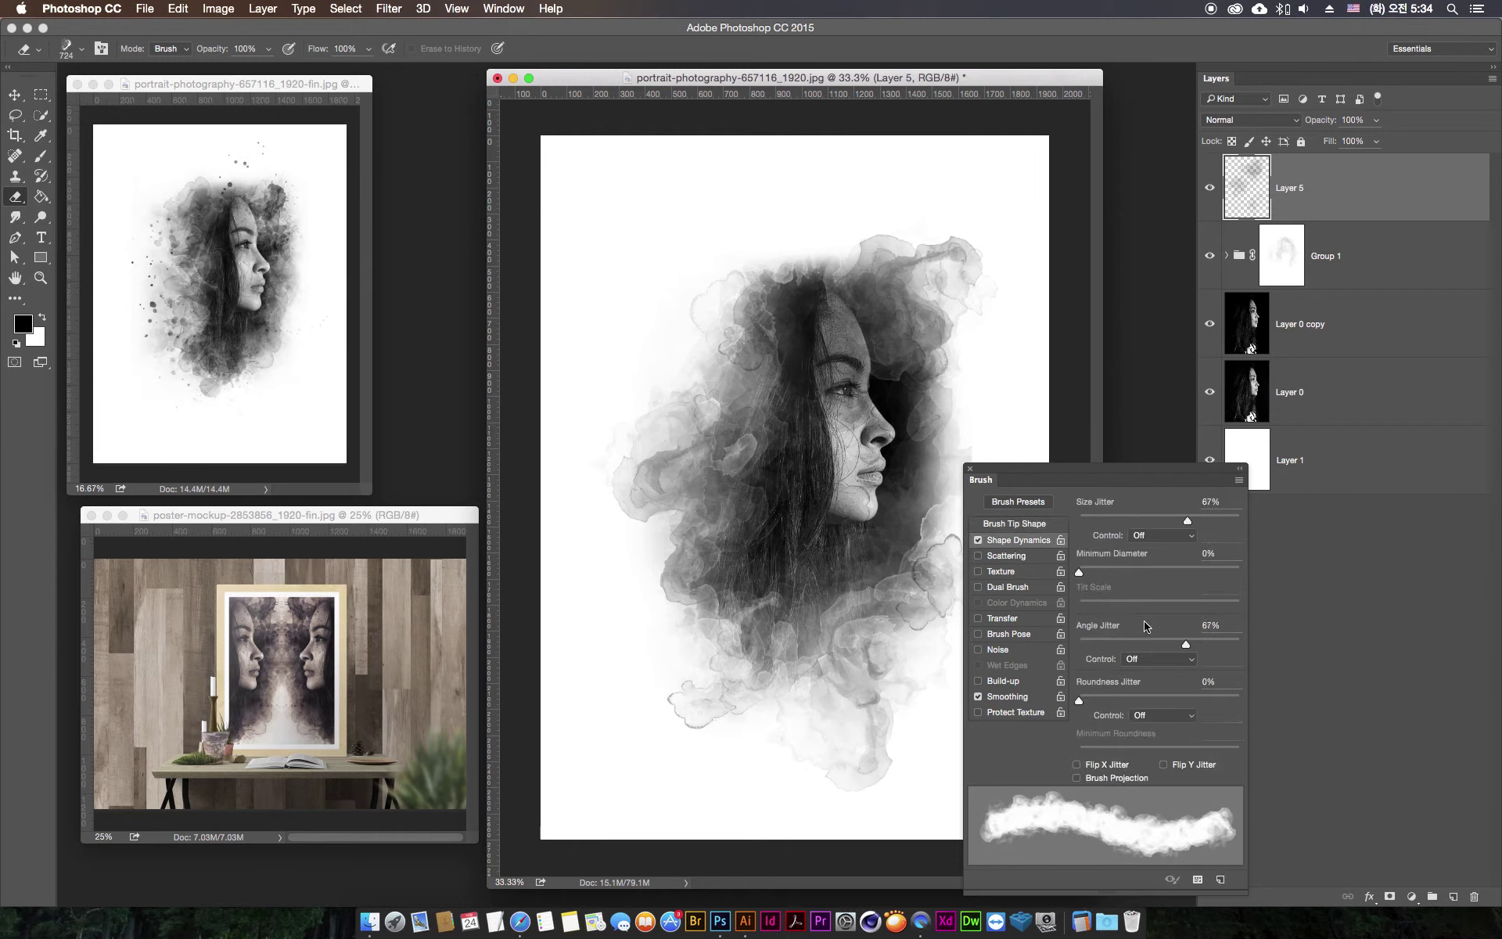
- Turn on Transfer with 86% opacity jitter and set brush spacing to 72%
{"action": "left_click", "coordinate": [1020, 621]}
{"action": "left_click_drag", "start_coordinate": [1122, 523], "coordinate": [1217, 521]}
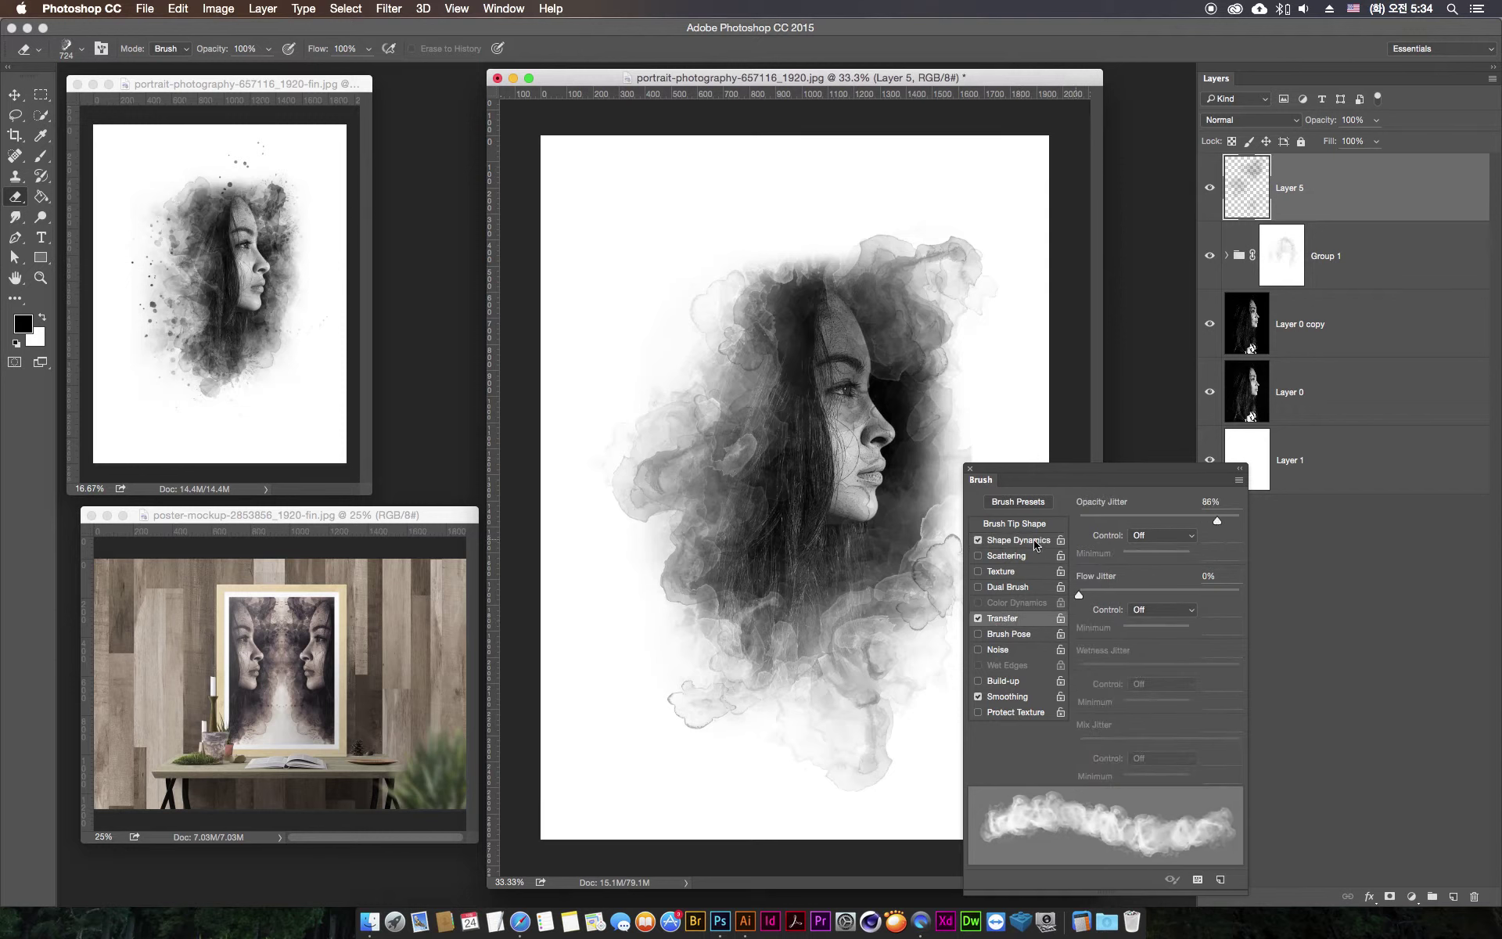
{"action": "left_click", "coordinate": [1047, 525]}
{"action": "mouse_move", "coordinate": [1090, 749]}
{"action": "left_mouse_down"}
{"action": "mouse_move", "coordinate": [1167, 744]}
{"action": "mouse_move", "coordinate": [1136, 747]}
{"action": "left_mouse_up"}
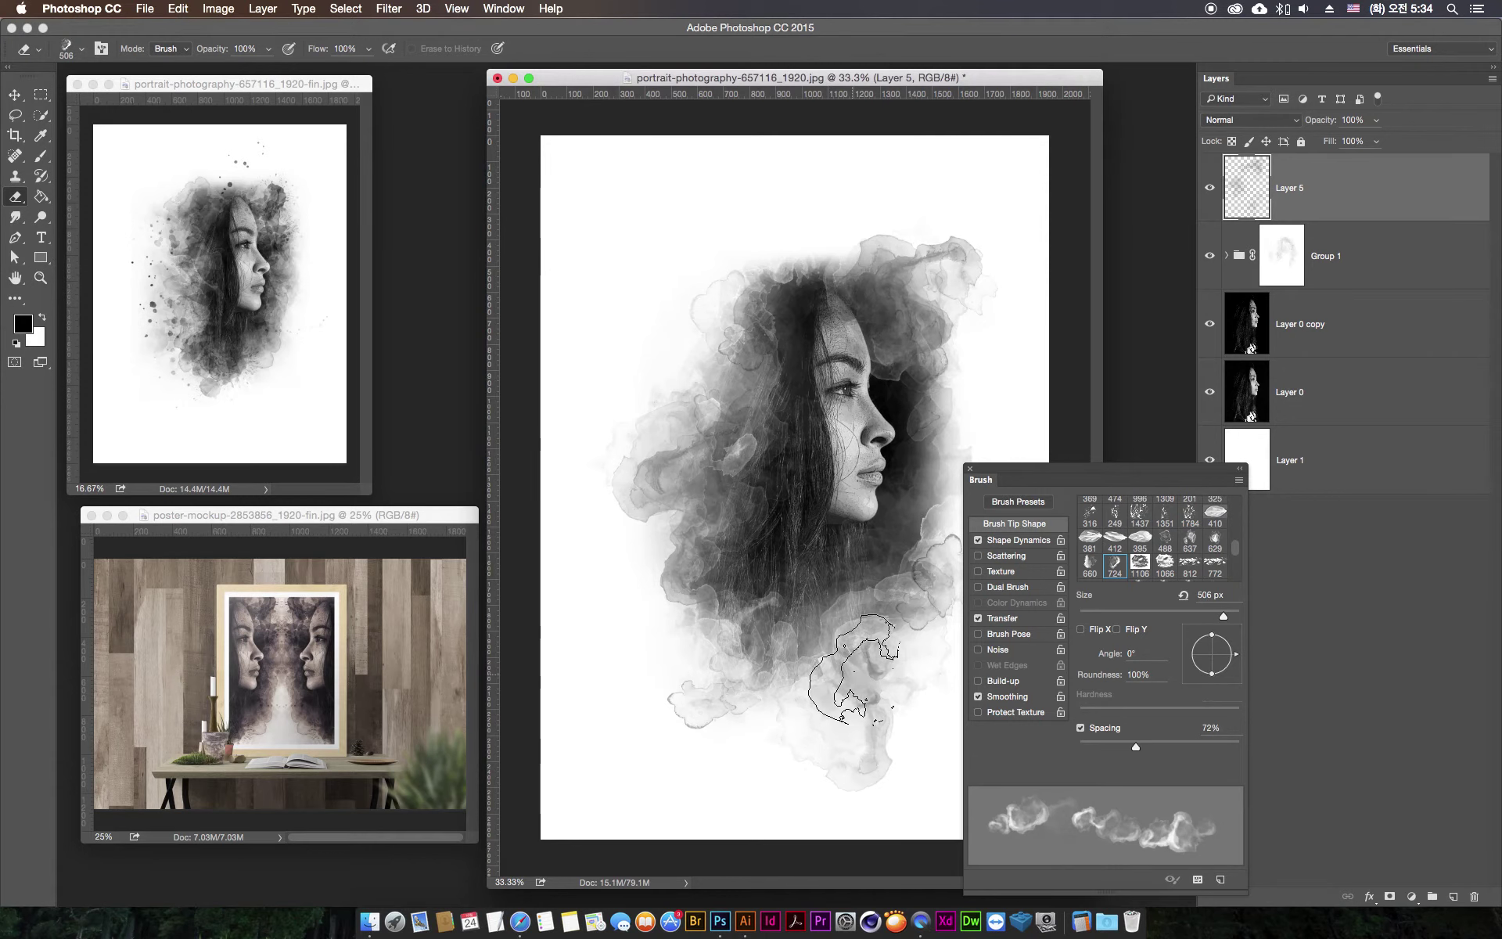
- Add a new empty Layer 6 above Layer 5 and reselect the Brush tool
{"action": "left_click_drag", "start_coordinate": [1041, 460], "coordinate": [1107, 431]}
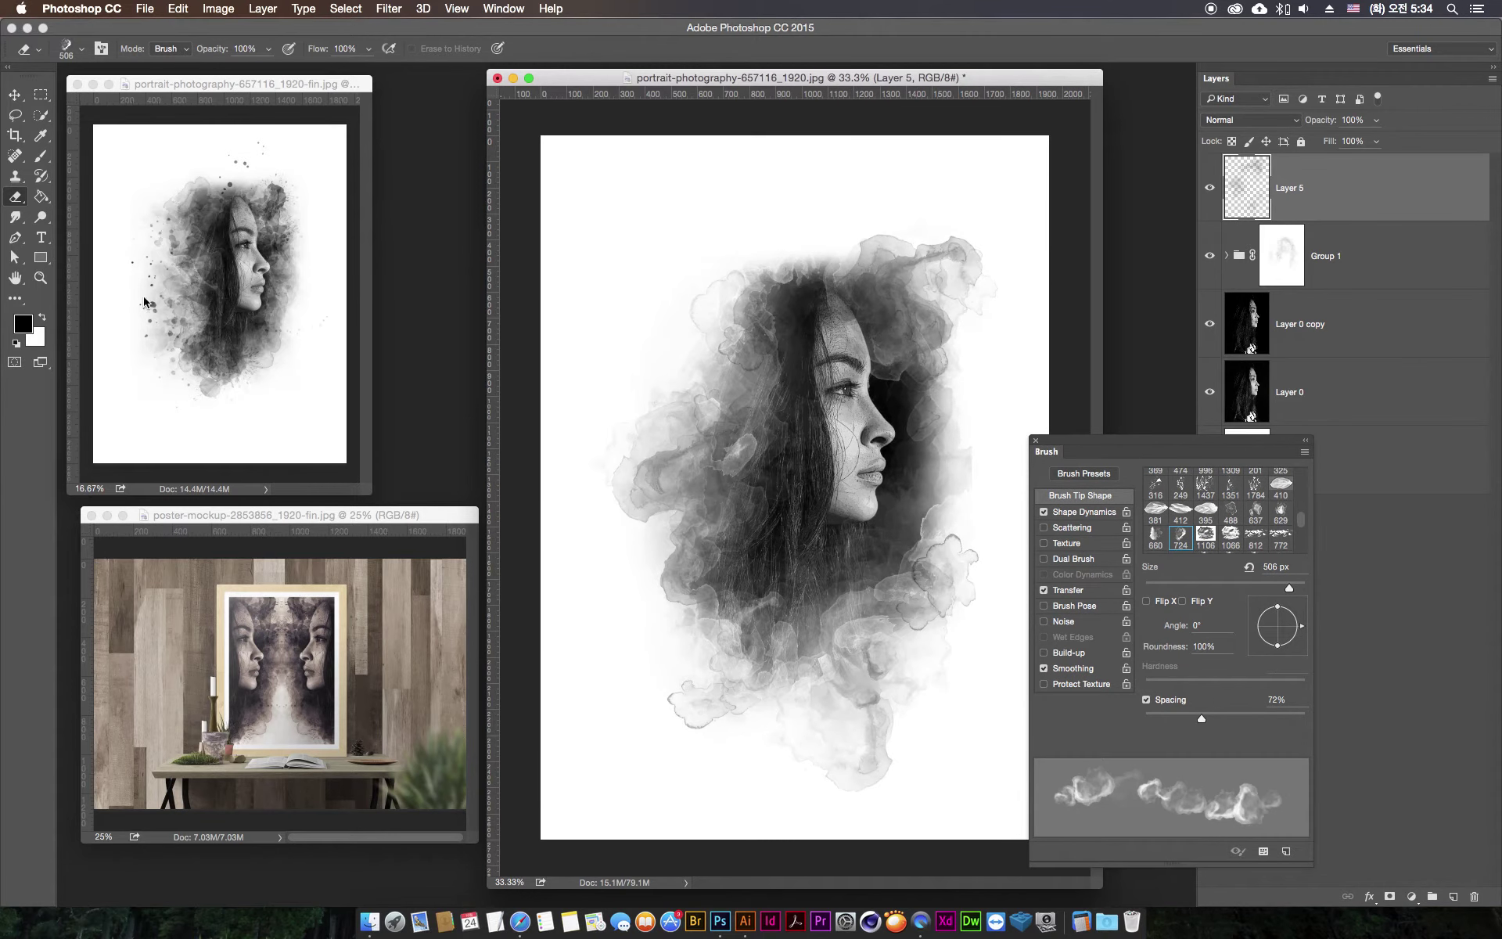
{"action": "left_click", "coordinate": [1457, 896]}
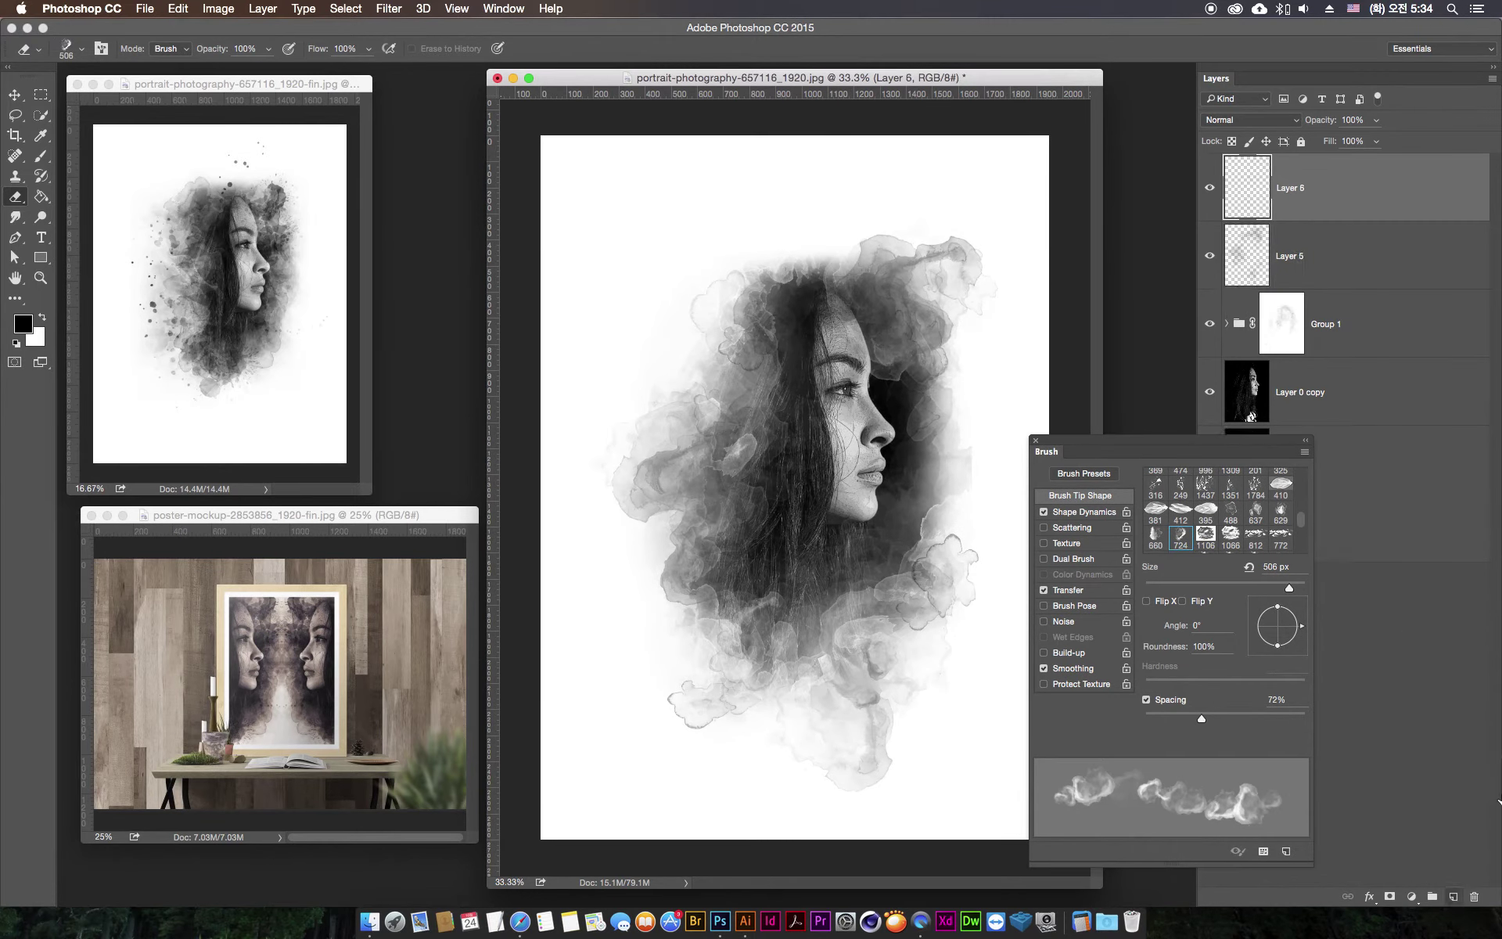
{"action": "left_click", "coordinate": [42, 157]}
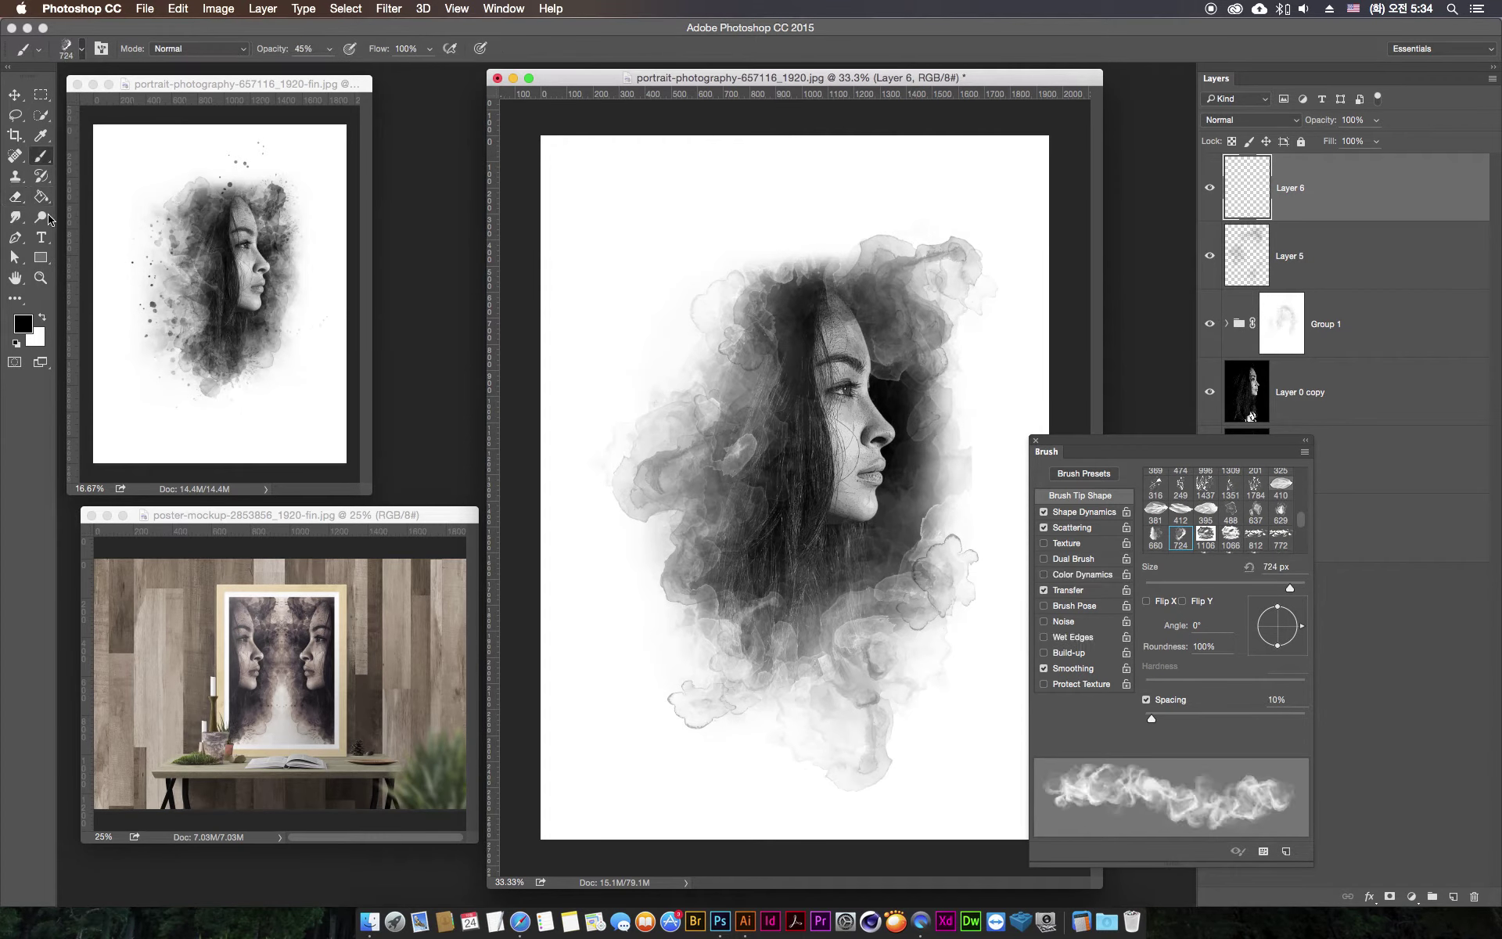
{"action": "right_click", "coordinate": [48, 216]}
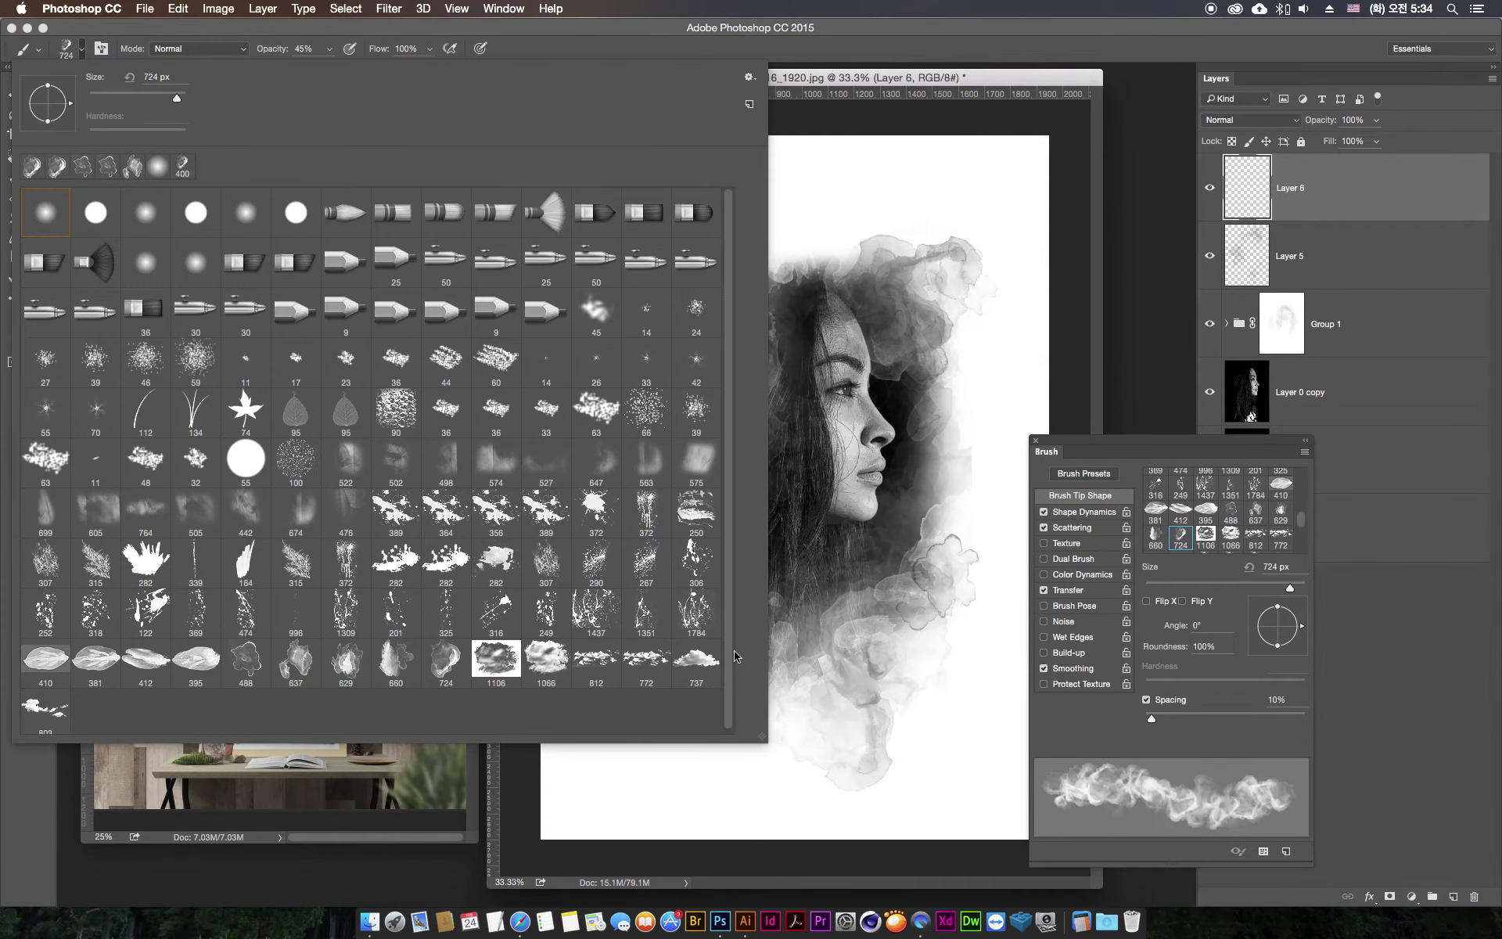
{"action": "left_click", "coordinate": [521, 921]}
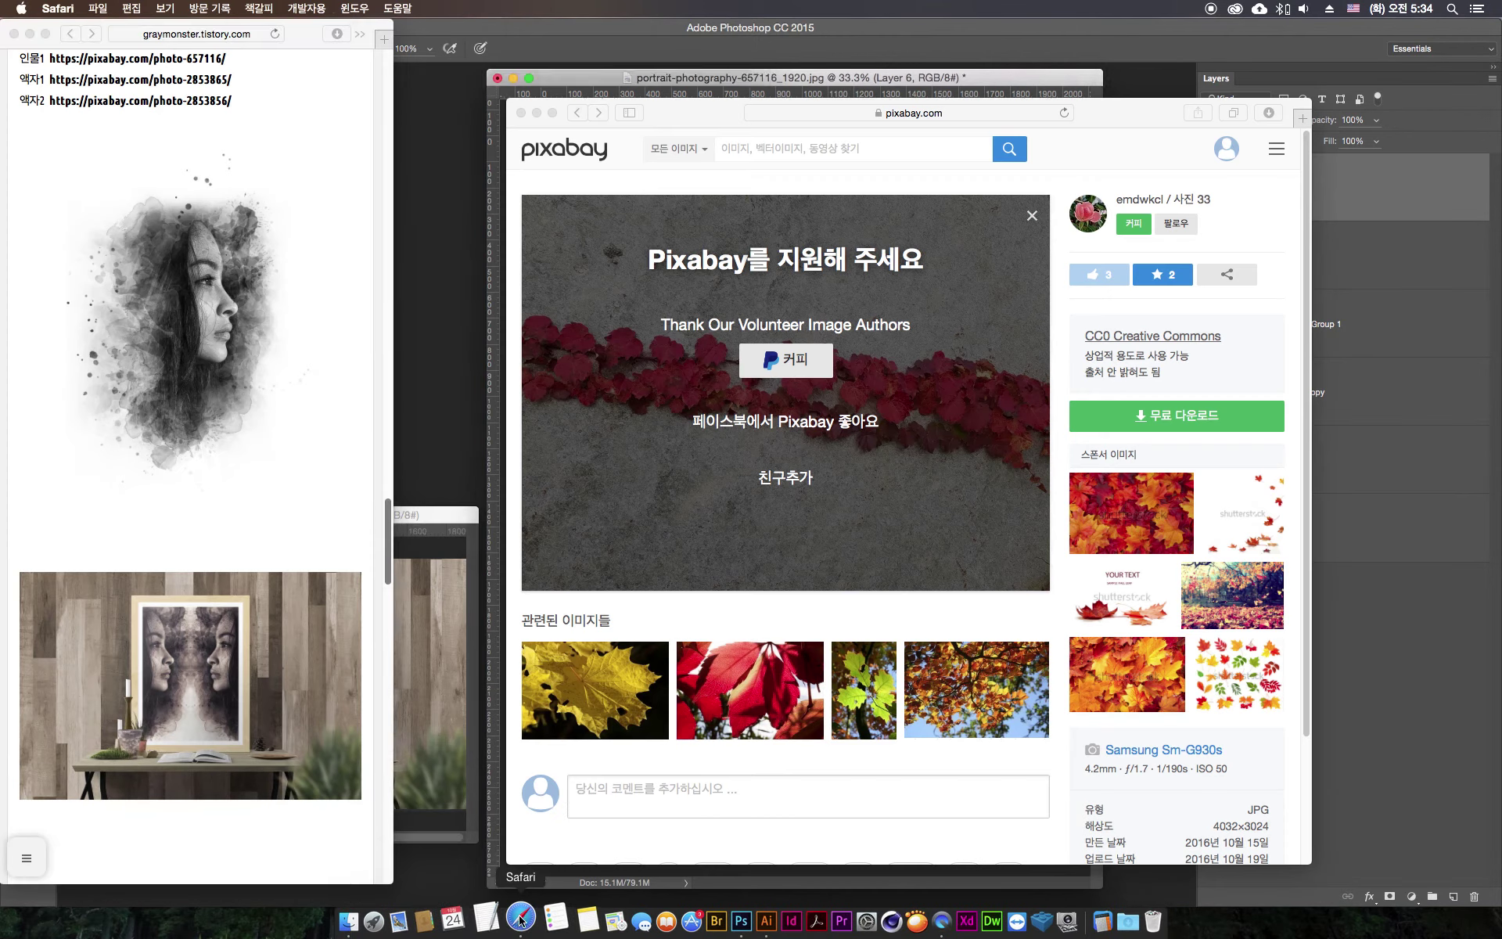
- Scroll the tutorial blog to the brush download examples and brush size section
{"action": "left_click_drag", "start_coordinate": [388, 562], "coordinate": [366, 235]}
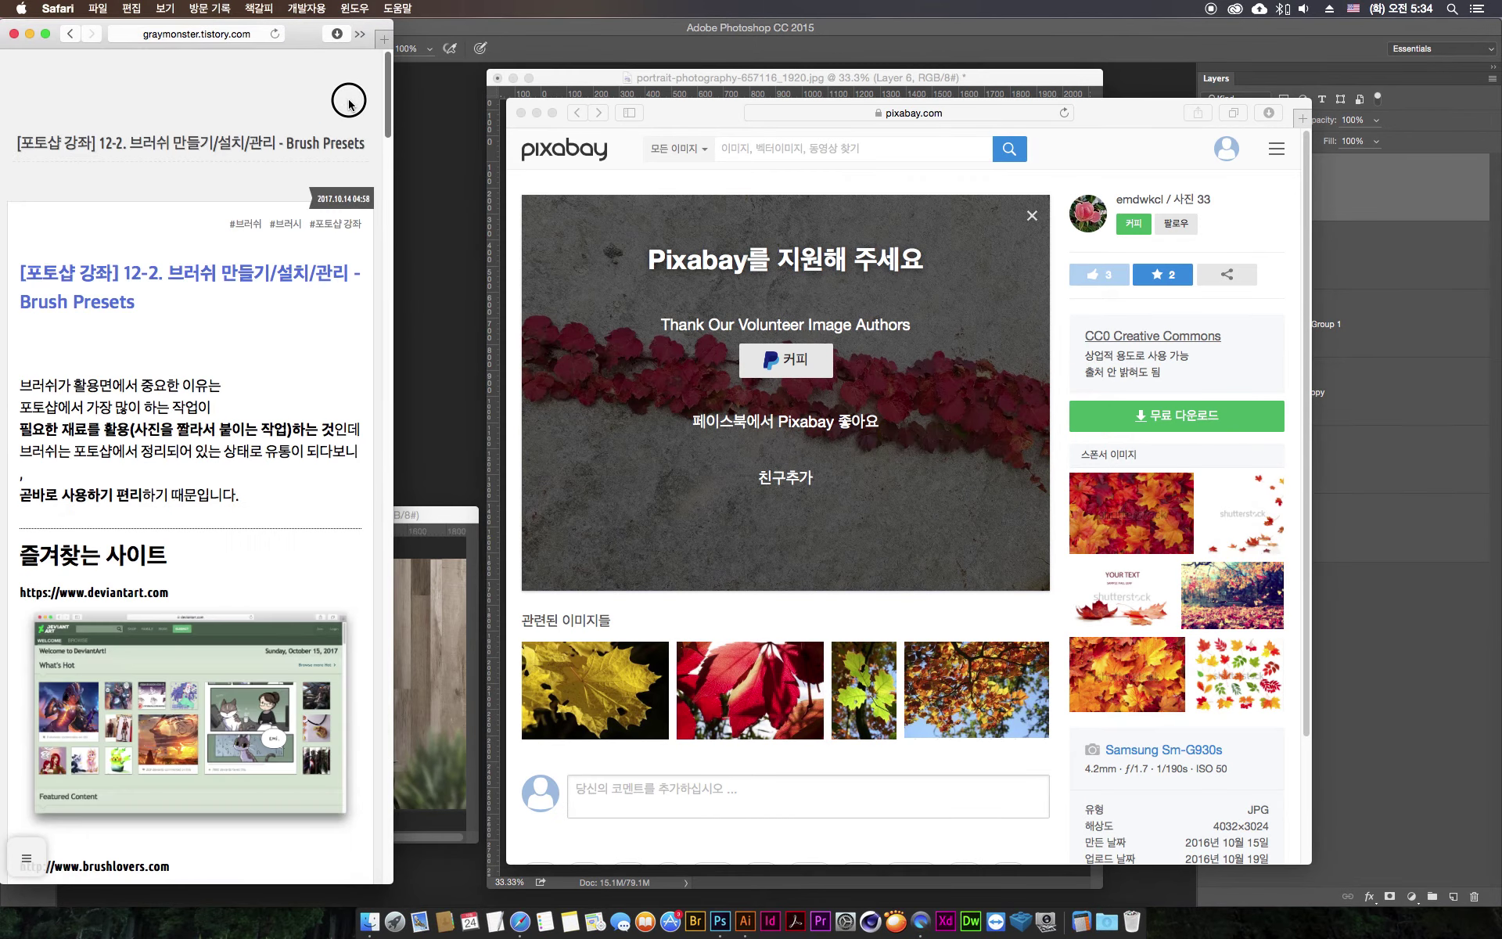
{"action": "scroll", "coordinate": [365, 235], "scroll_direction": "down", "scroll_amount": 5}
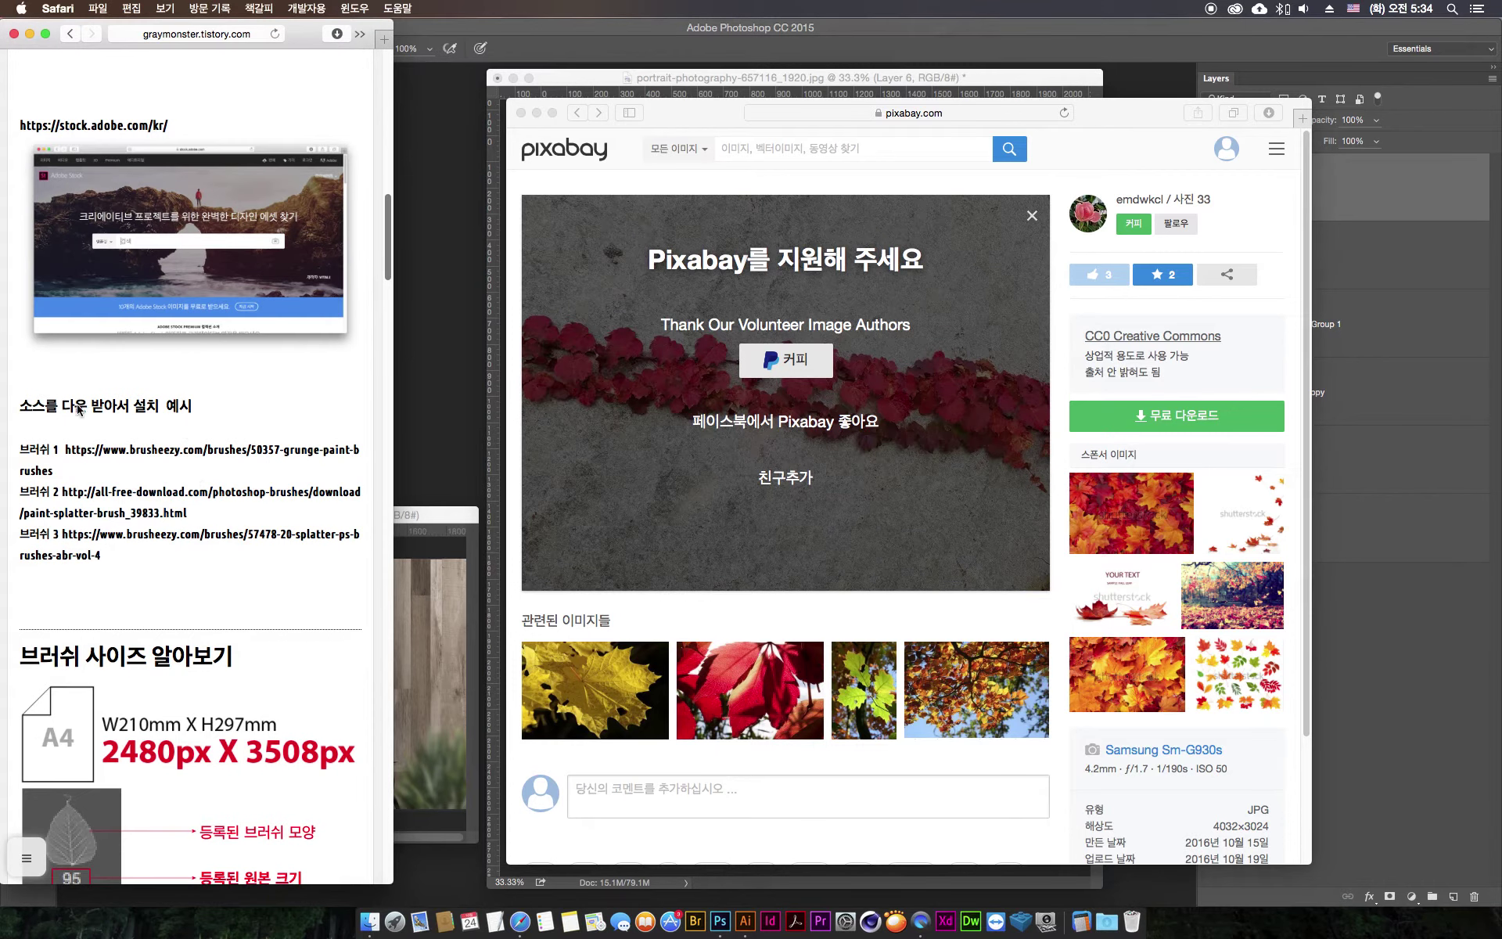
- Select the 1309 px splatter brush preset and enlarge it to about 1600 px
{"action": "left_click", "coordinate": [435, 271]}
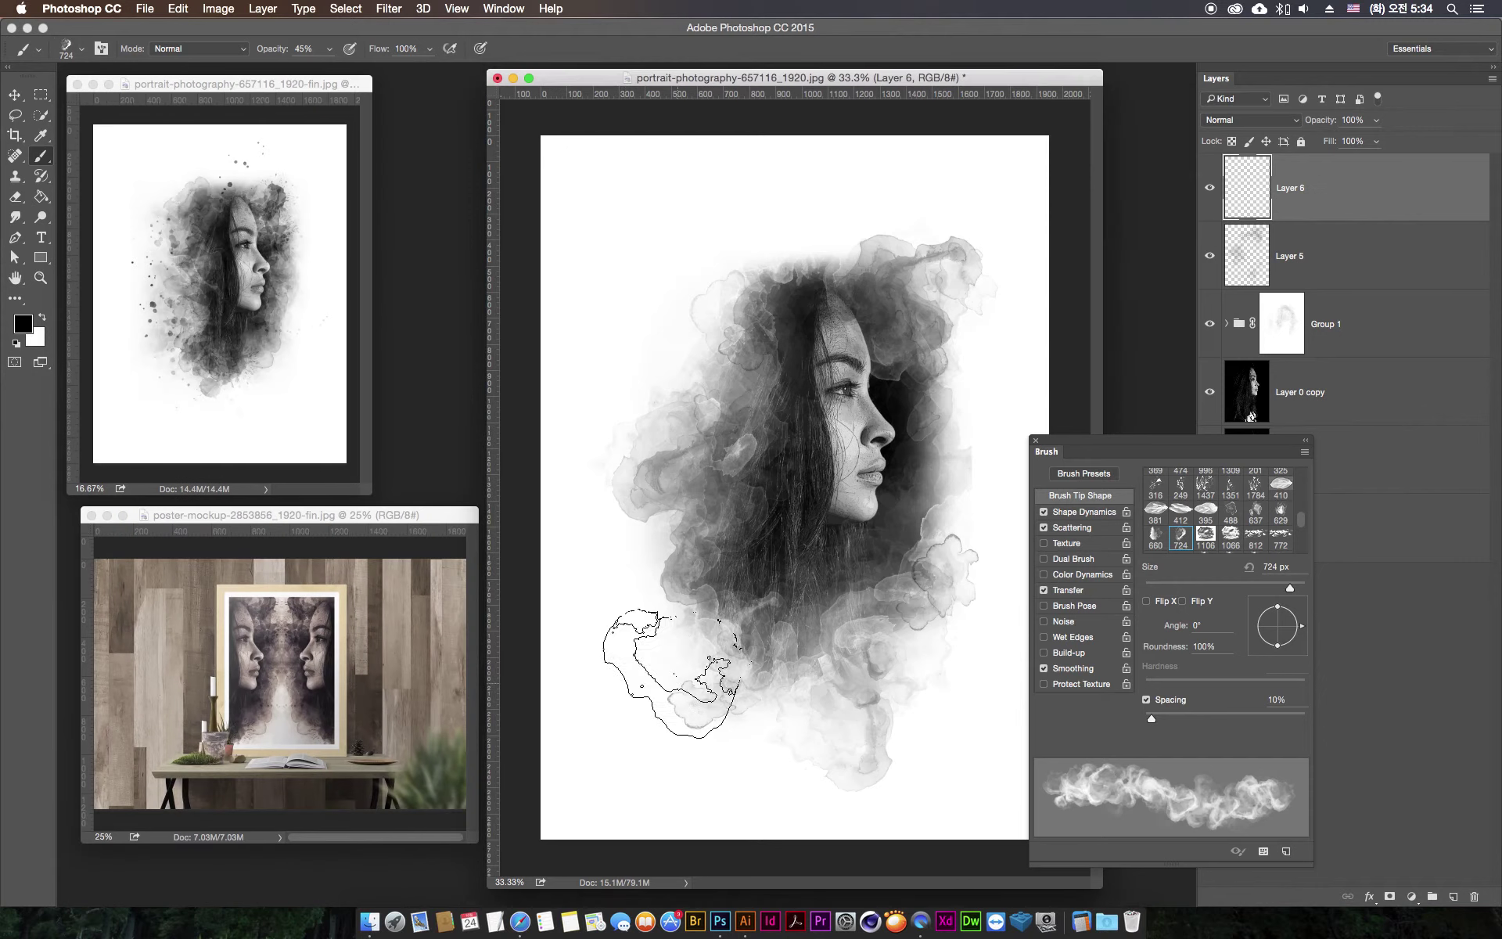
{"action": "left_click", "coordinate": [78, 50]}
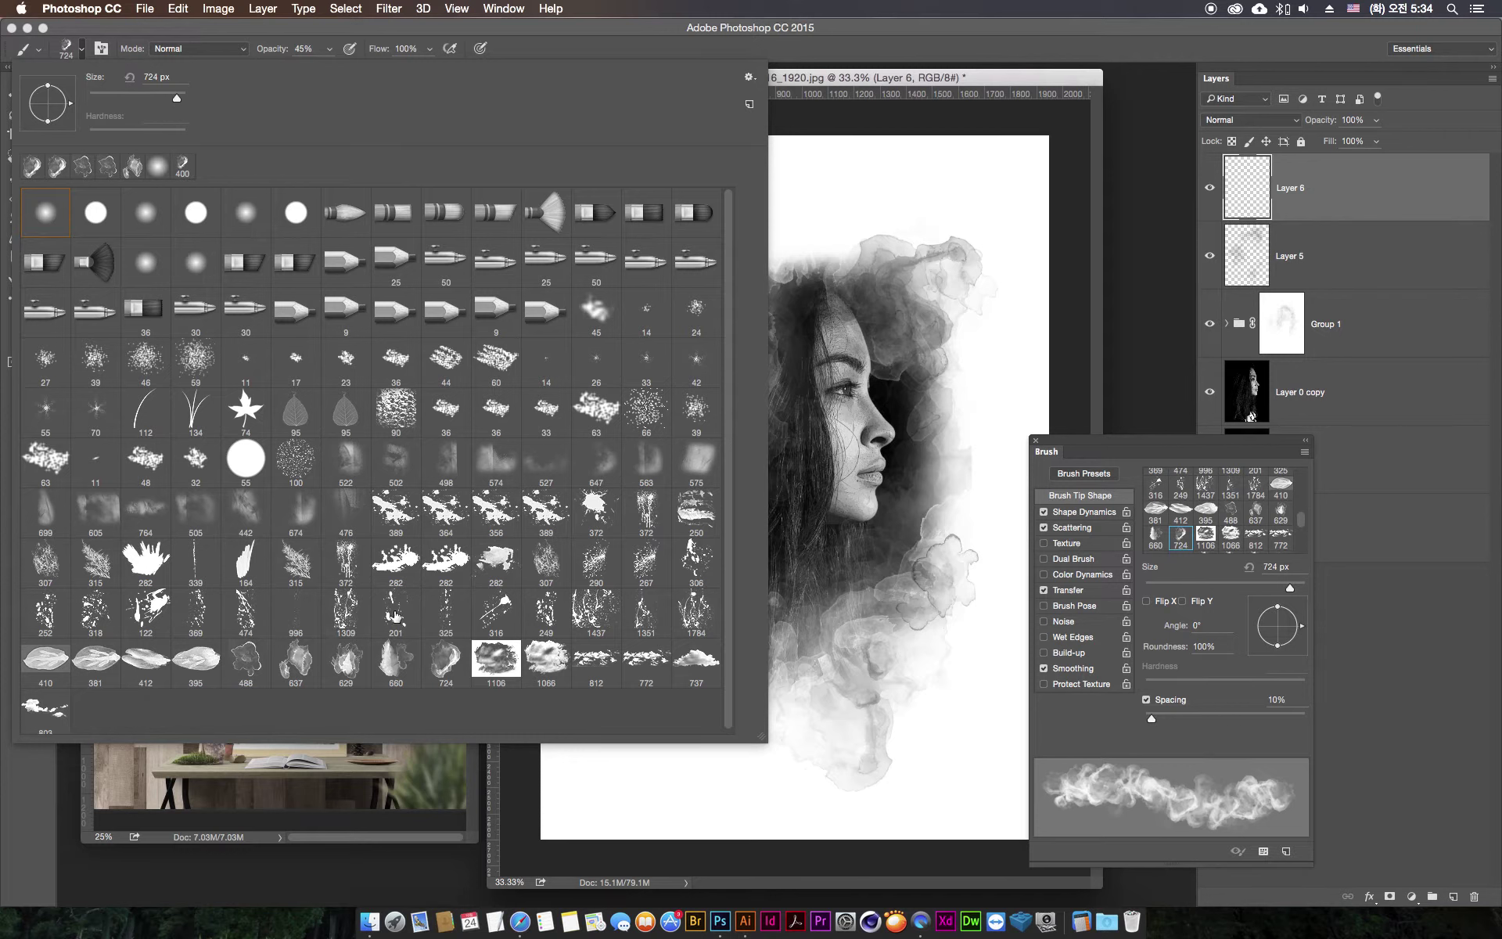
{"action": "left_click", "coordinate": [565, 622]}
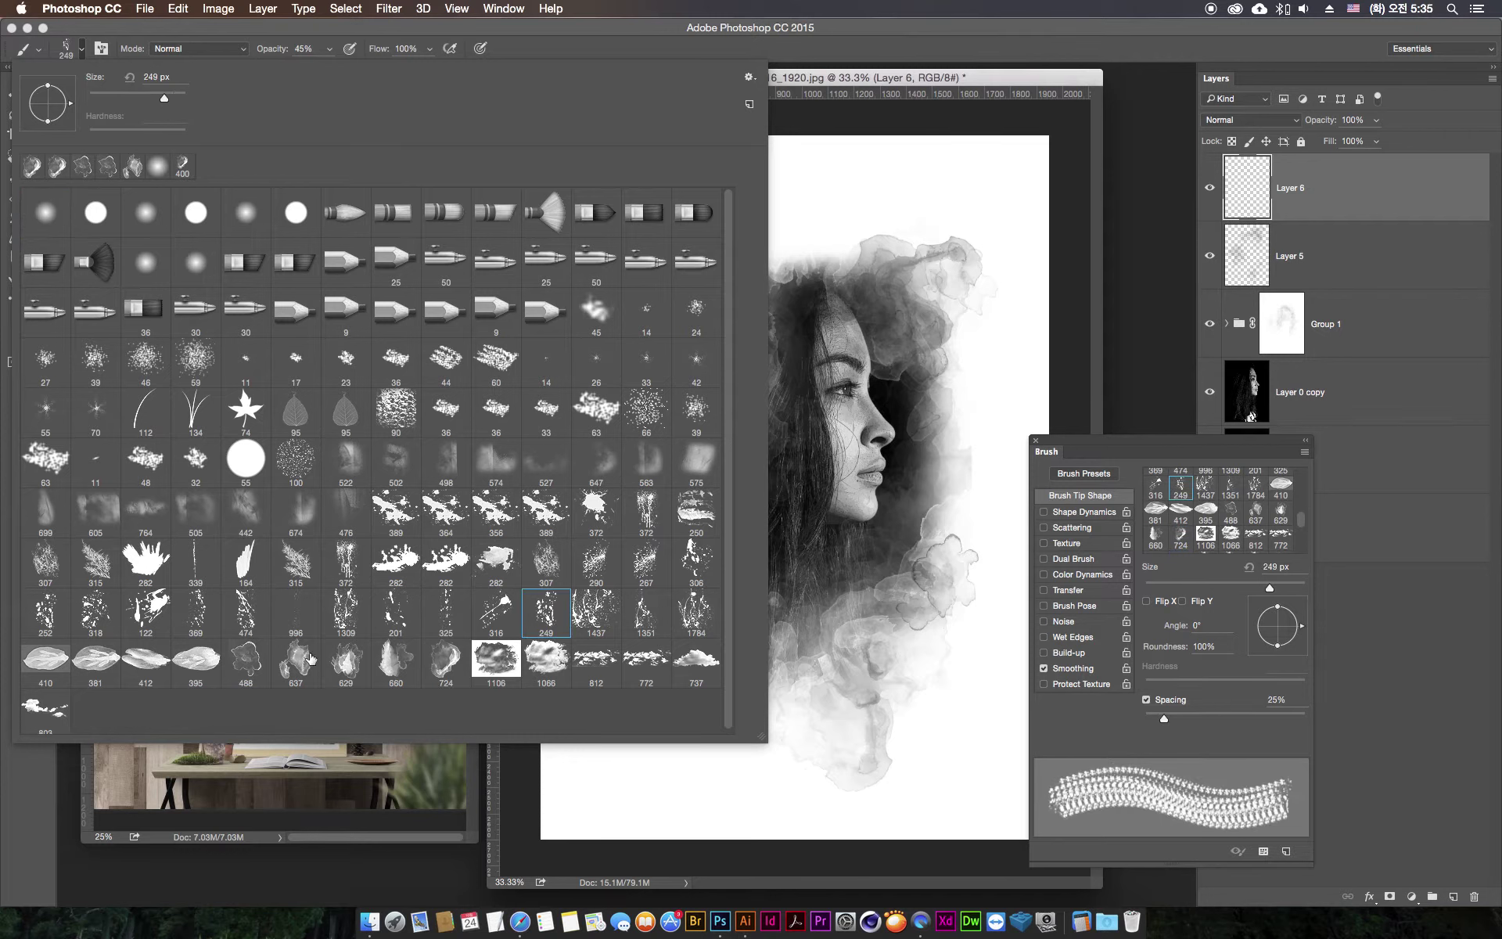
{"action": "left_click", "coordinate": [342, 614]}
{"action": "left_click", "coordinate": [1356, 201]}
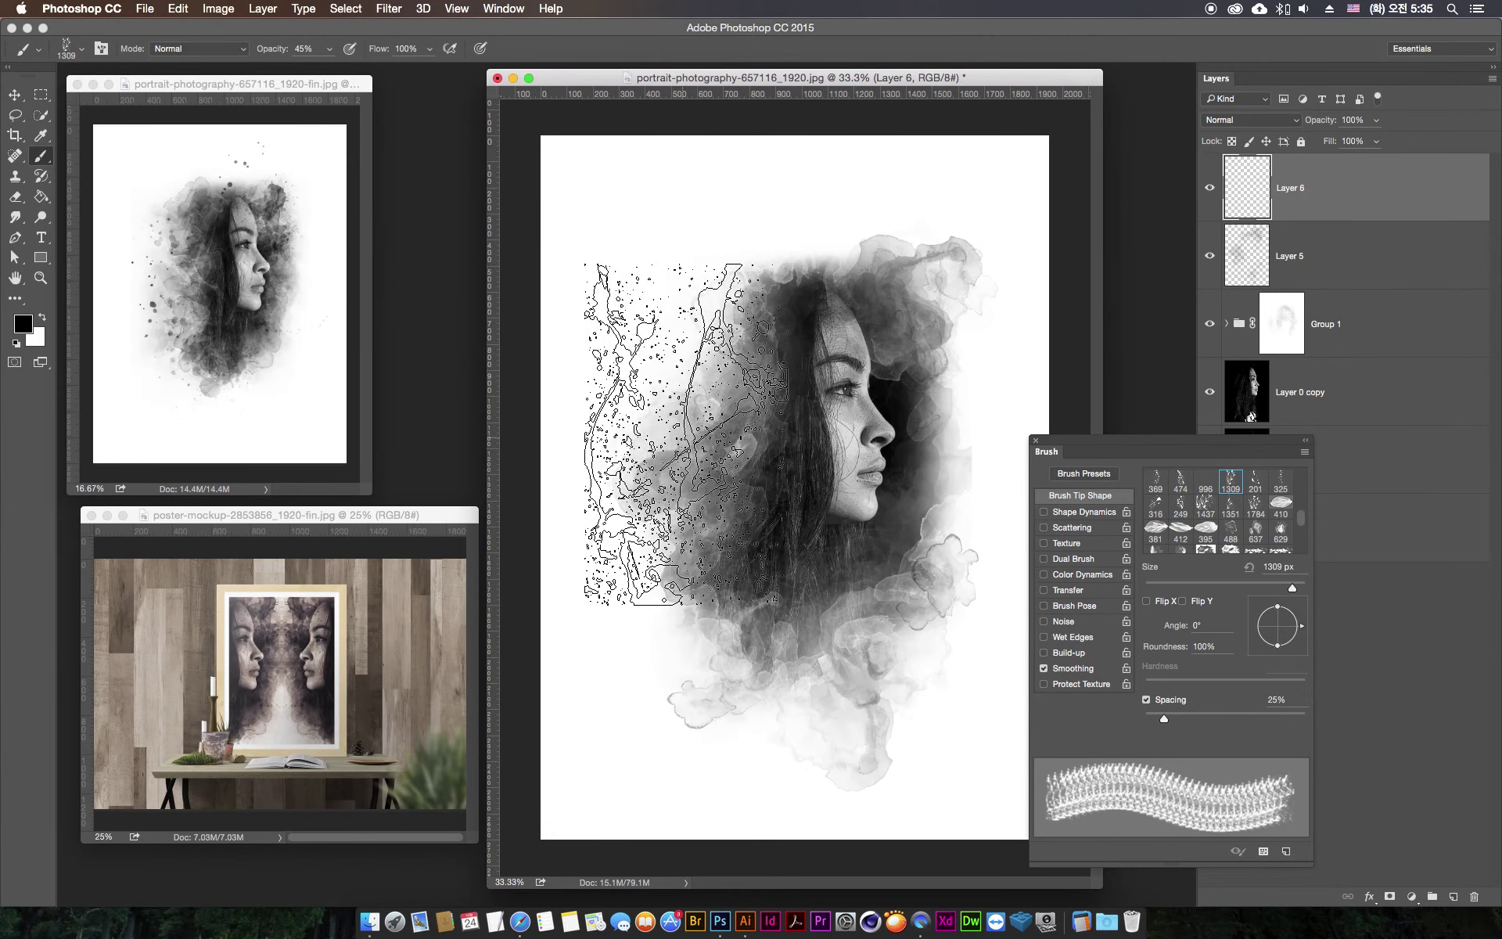
{"action": "key", "text": "bracketright"}
{"action": "key", "text": "bracketright"}
{"action": "key", "text": "bracketright"}
{"action": "key", "text": "bracketright"}
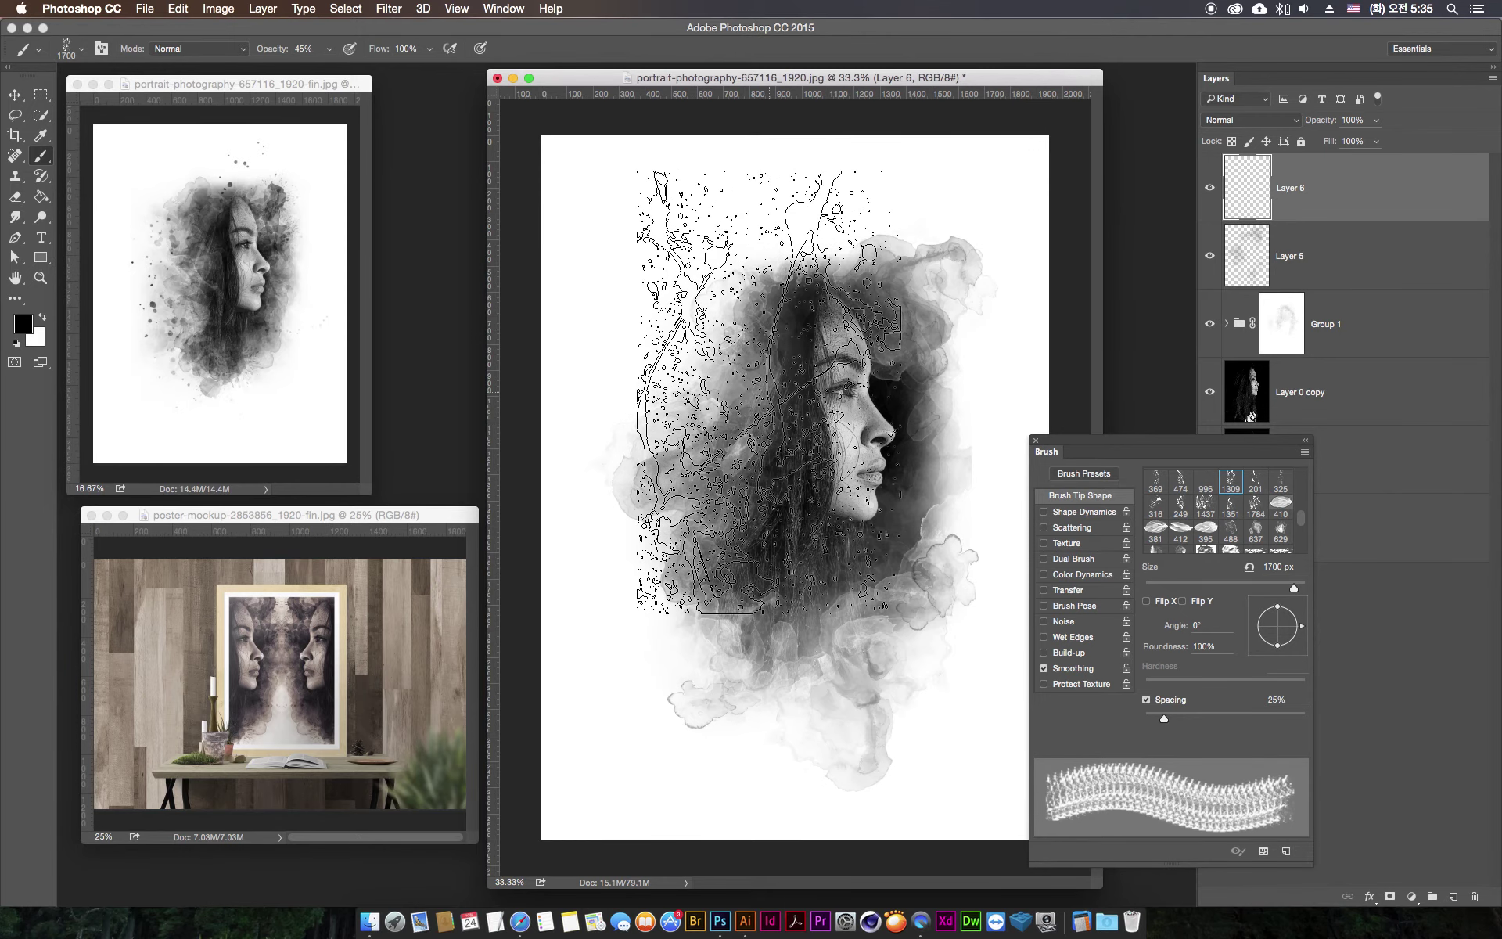
- Stamp a black ink splatter at 100% brush opacity left of the woman's face
{"action": "left_click", "coordinate": [329, 48]}
{"action": "left_click_drag", "start_coordinate": [327, 68], "coordinate": [368, 68]}
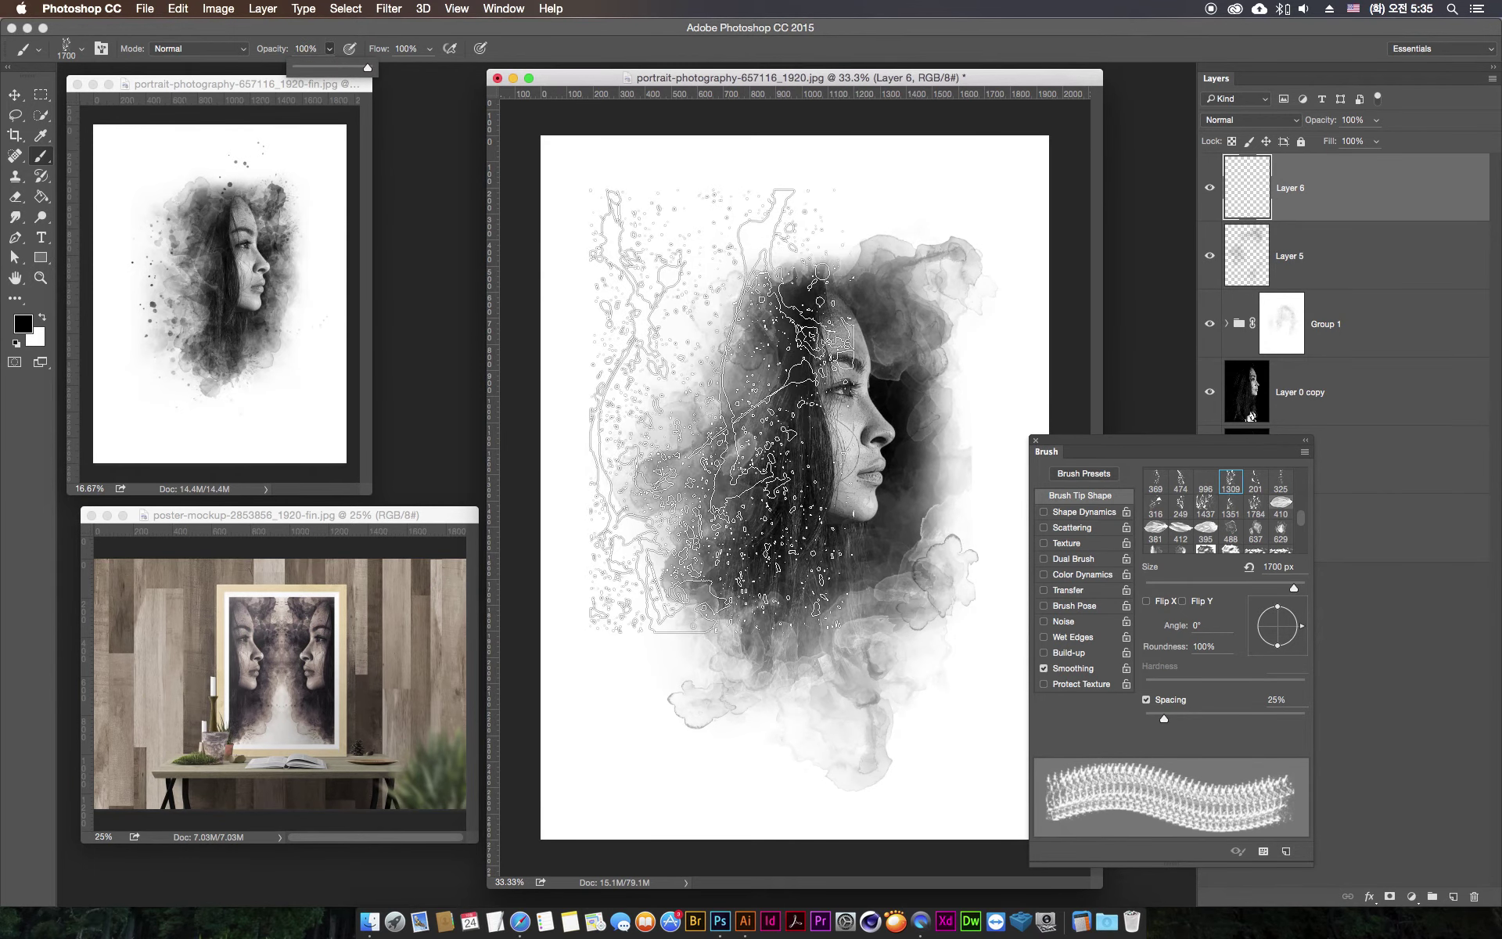
{"action": "left_click", "coordinate": [726, 421]}
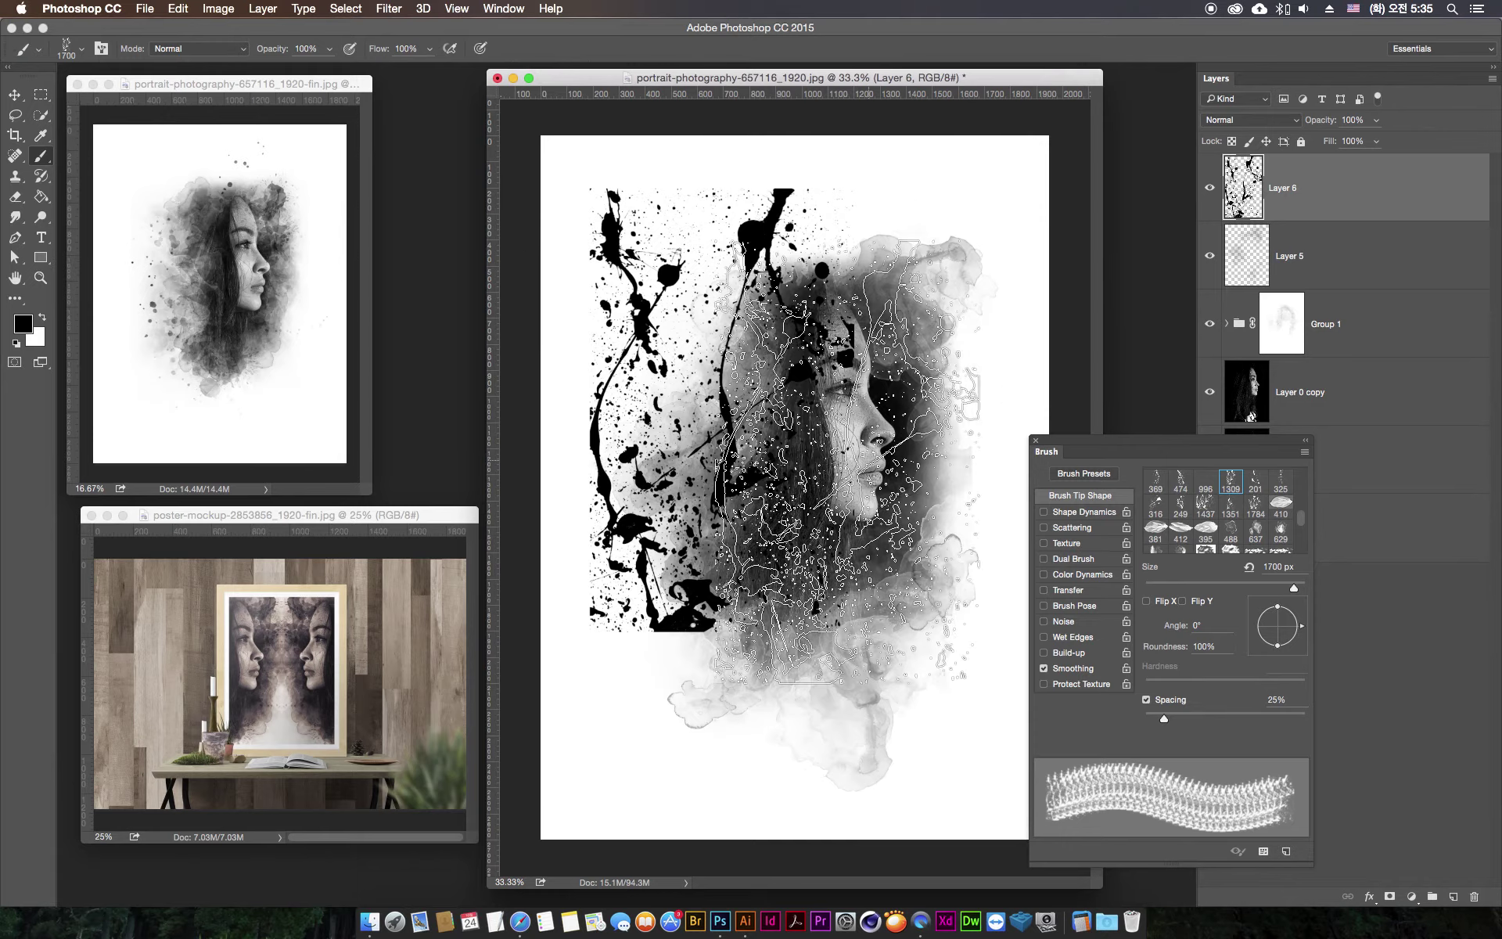
{"action": "left_click", "coordinate": [17, 197]}
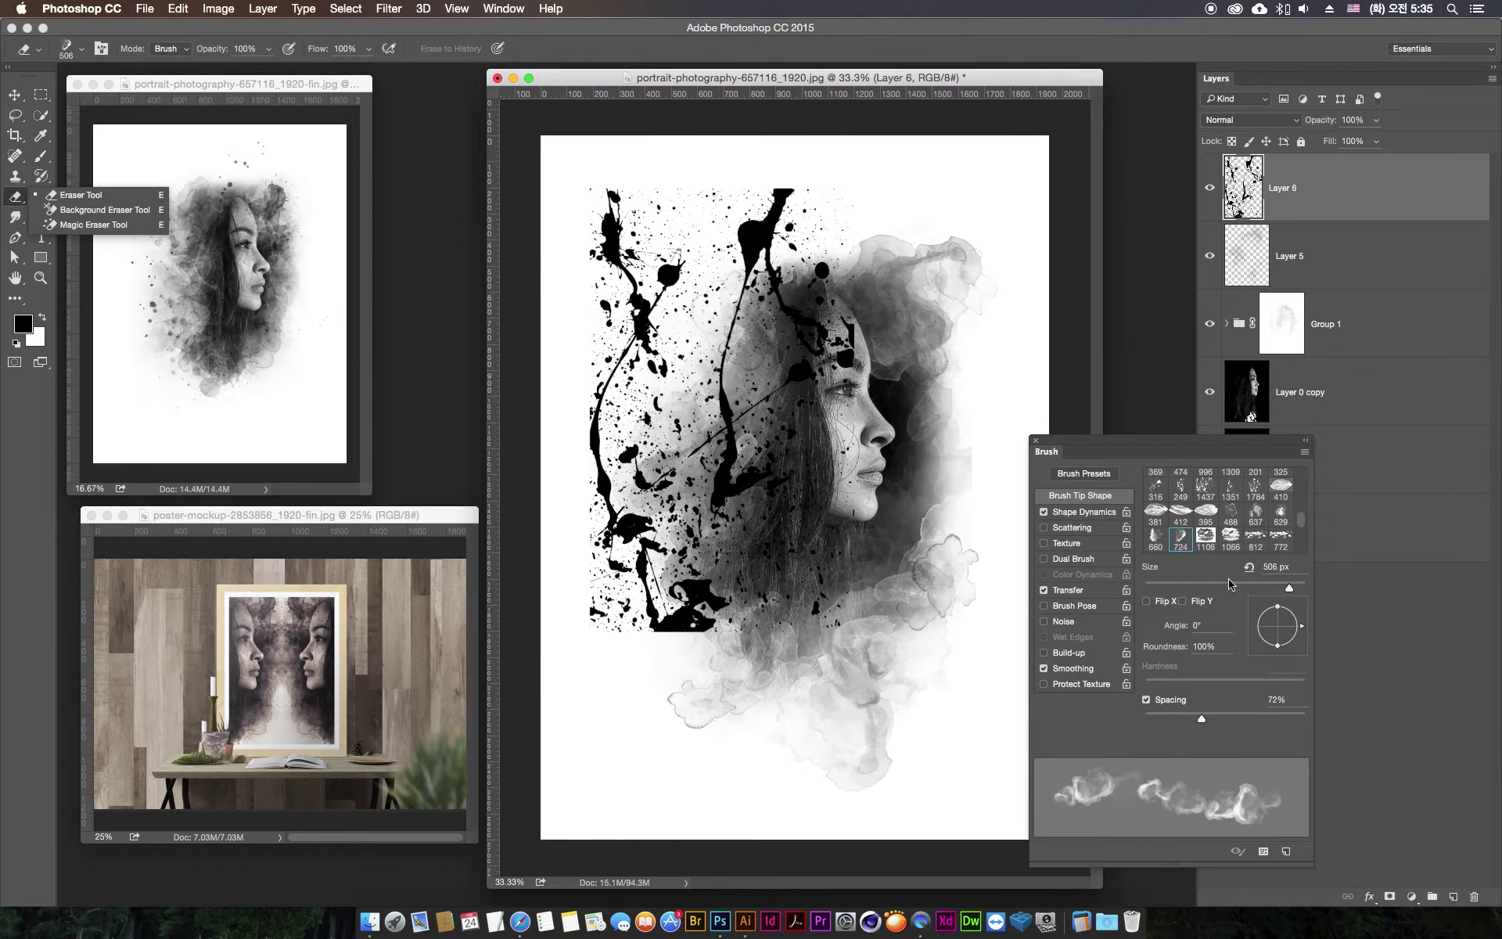
- Restore Layer 6 to 100% opacity and delete the far-left splatter with a lasso selection
{"action": "left_click", "coordinate": [1376, 121]}
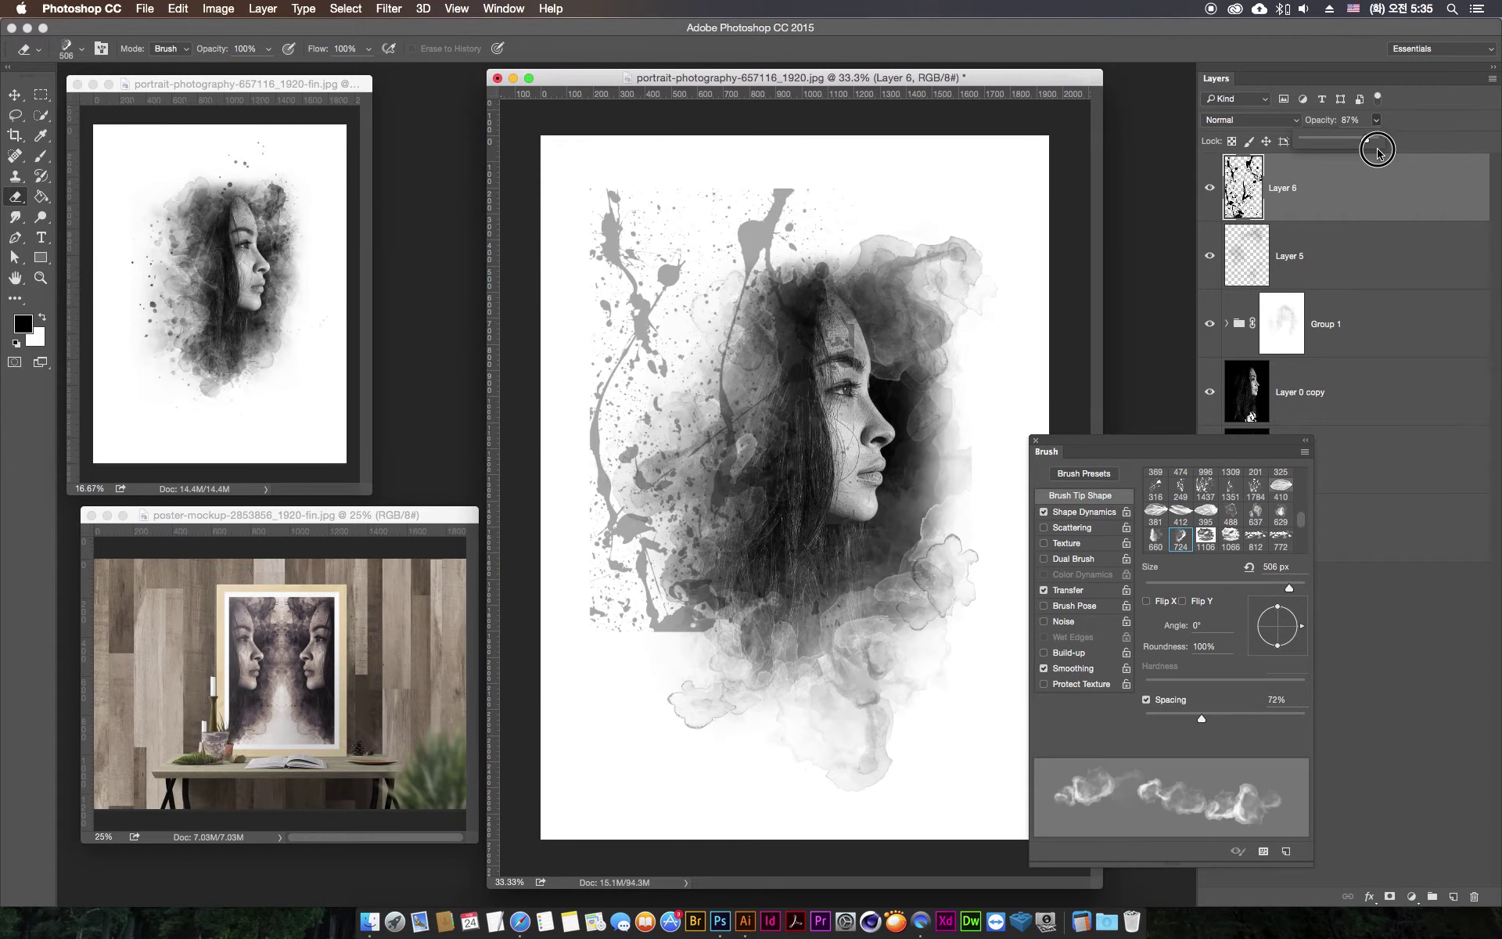
{"action": "left_click_drag", "start_coordinate": [1328, 141], "coordinate": [1416, 129]}
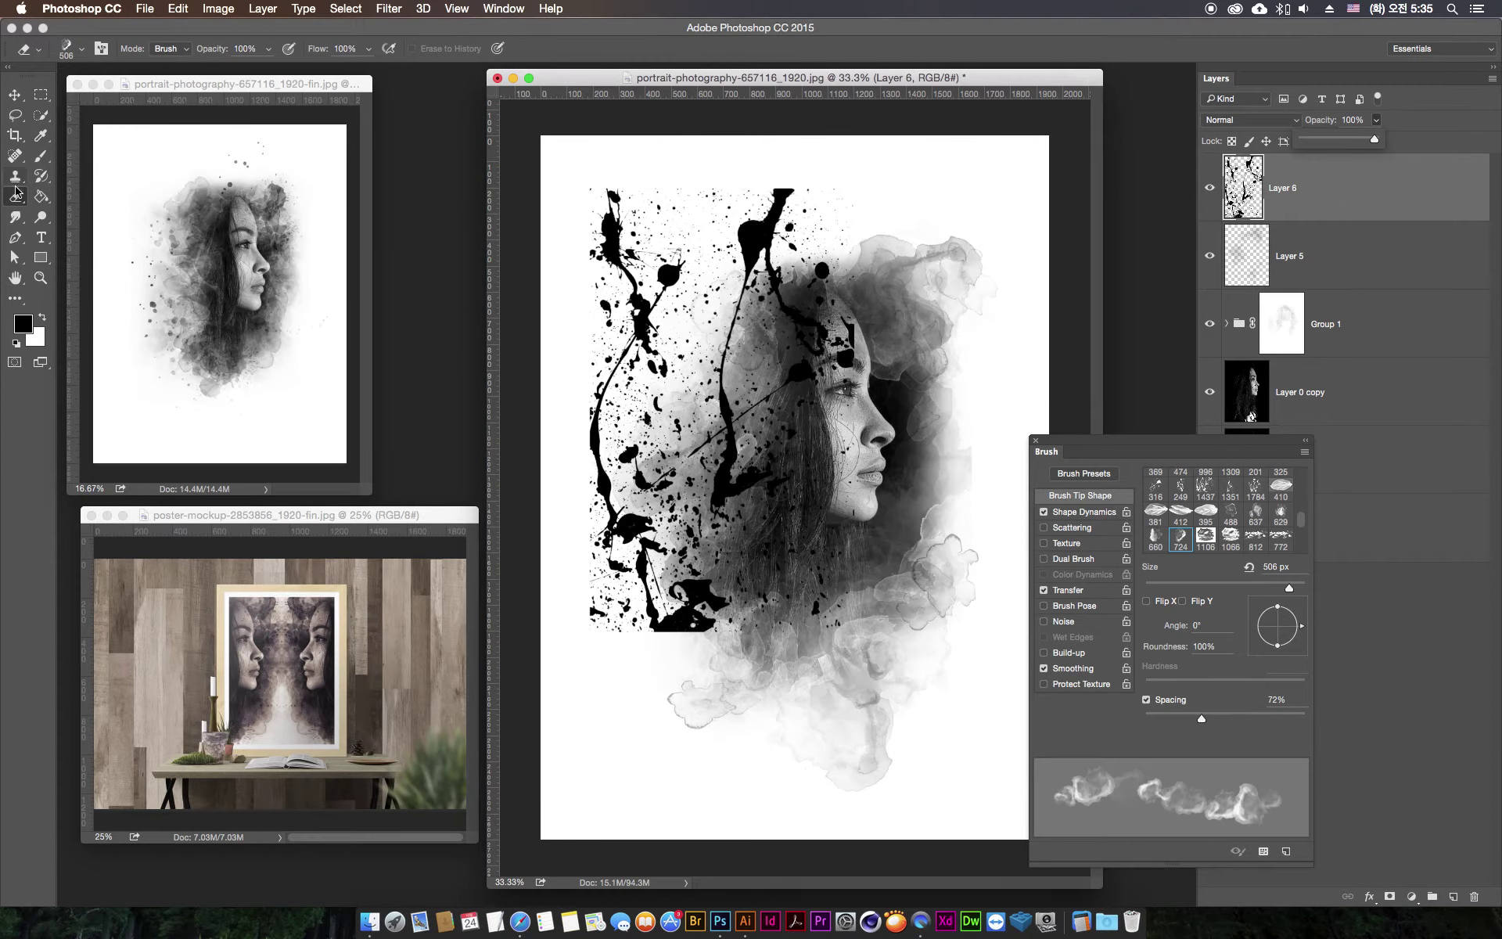
{"action": "left_click", "coordinate": [15, 116]}
{"action": "mouse_move", "coordinate": [746, 160]}
{"action": "left_mouse_down"}
{"action": "mouse_move", "coordinate": [686, 475]}
{"action": "mouse_move", "coordinate": [764, 656]}
{"action": "left_mouse_up"}
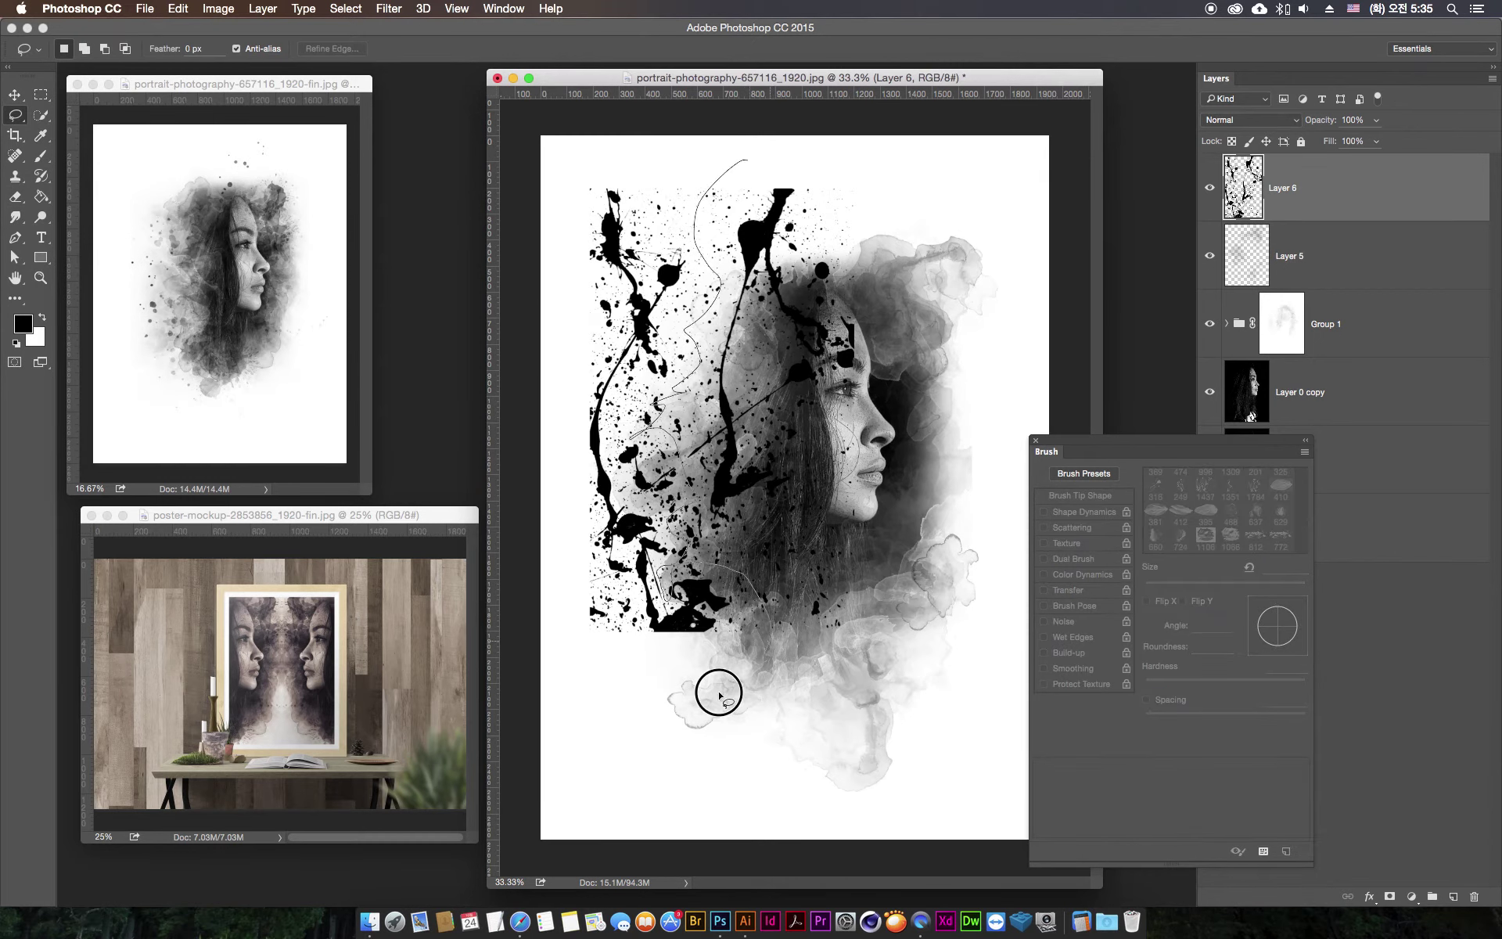
{"action": "left_click_drag", "start_coordinate": [764, 655], "coordinate": [744, 166]}
{"action": "key", "text": "Delete"}
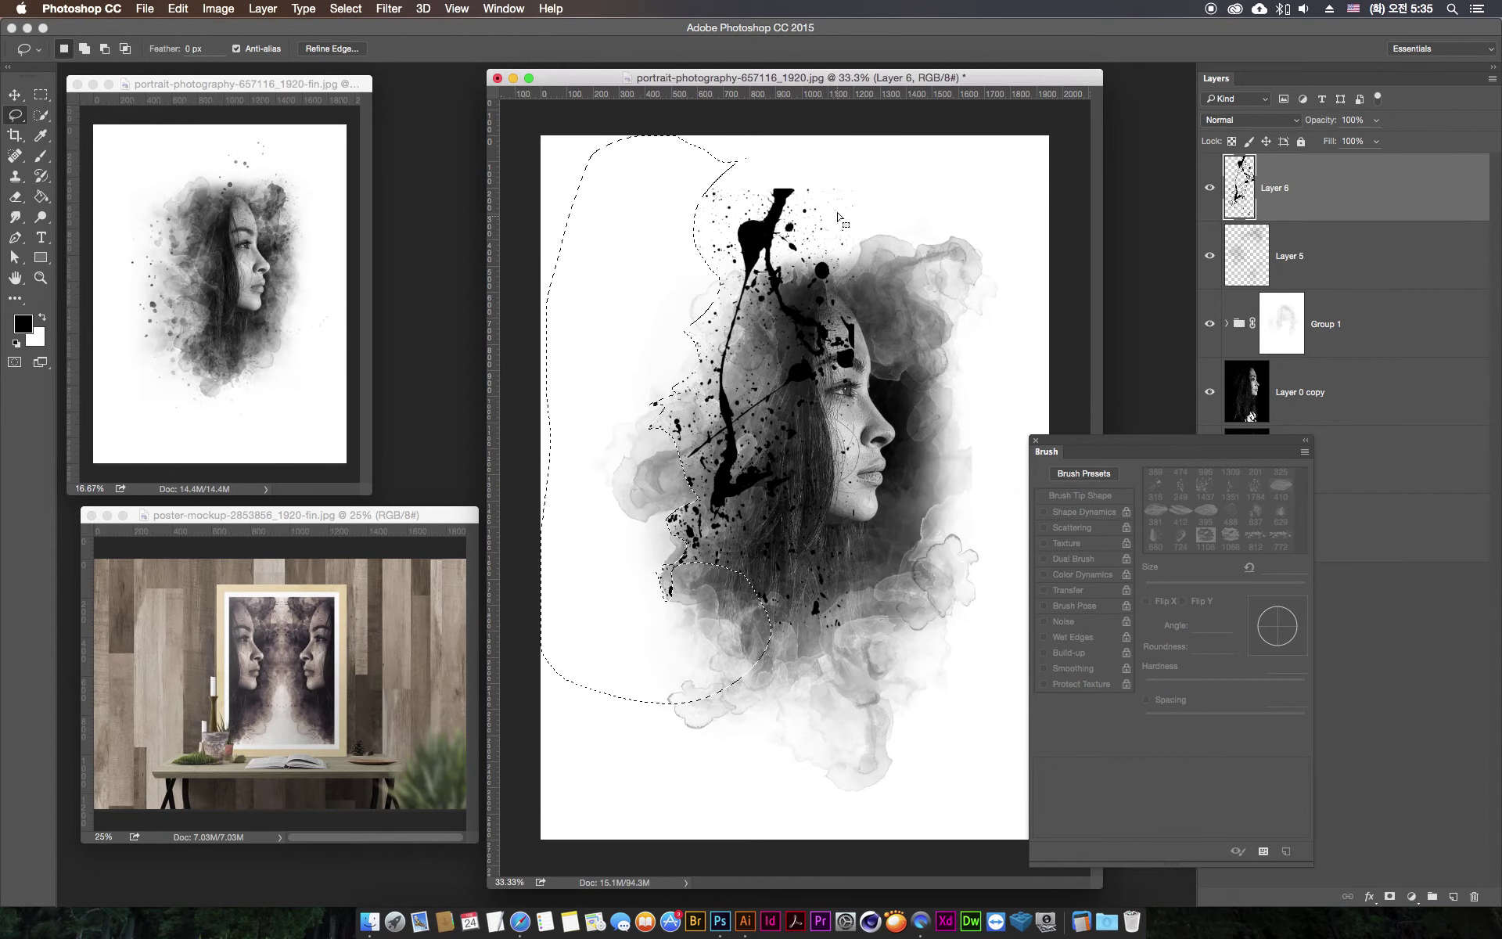
- Lasso areas near the top smoke and face, deselect, and move the splatter down-left beside the face
{"action": "left_click_drag", "start_coordinate": [818, 184], "coordinate": [923, 283]}
{"action": "left_click_drag", "start_coordinate": [890, 464], "coordinate": [921, 302]}
{"action": "key", "text": "ctrl+d"}
{"action": "left_click", "coordinate": [15, 94]}
{"action": "mouse_move", "coordinate": [709, 494]}
{"action": "left_mouse_down"}
{"action": "mouse_move", "coordinate": [679, 539]}
{"action": "mouse_move", "coordinate": [672, 618]}
{"action": "left_mouse_up"}
- Lower Layer 6 opacity to 67% and add a white layer mask
{"action": "left_click", "coordinate": [1376, 120]}
{"action": "left_click_drag", "start_coordinate": [1379, 141], "coordinate": [1344, 140]}
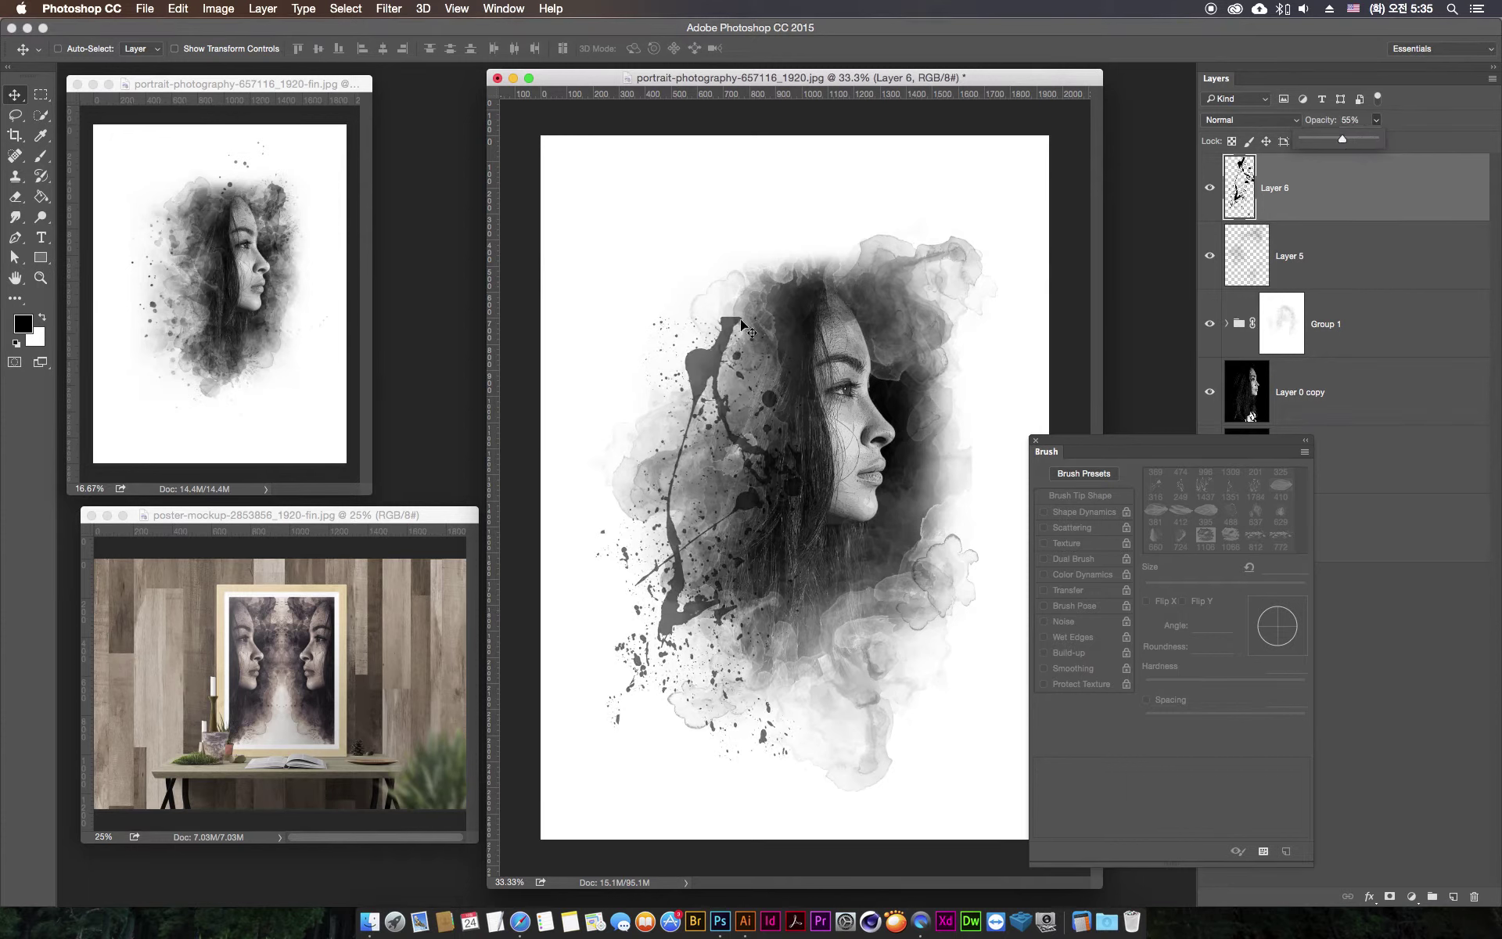
{"action": "left_click_drag", "start_coordinate": [1351, 143], "coordinate": [1352, 141]}
{"action": "left_click", "coordinate": [1344, 218]}
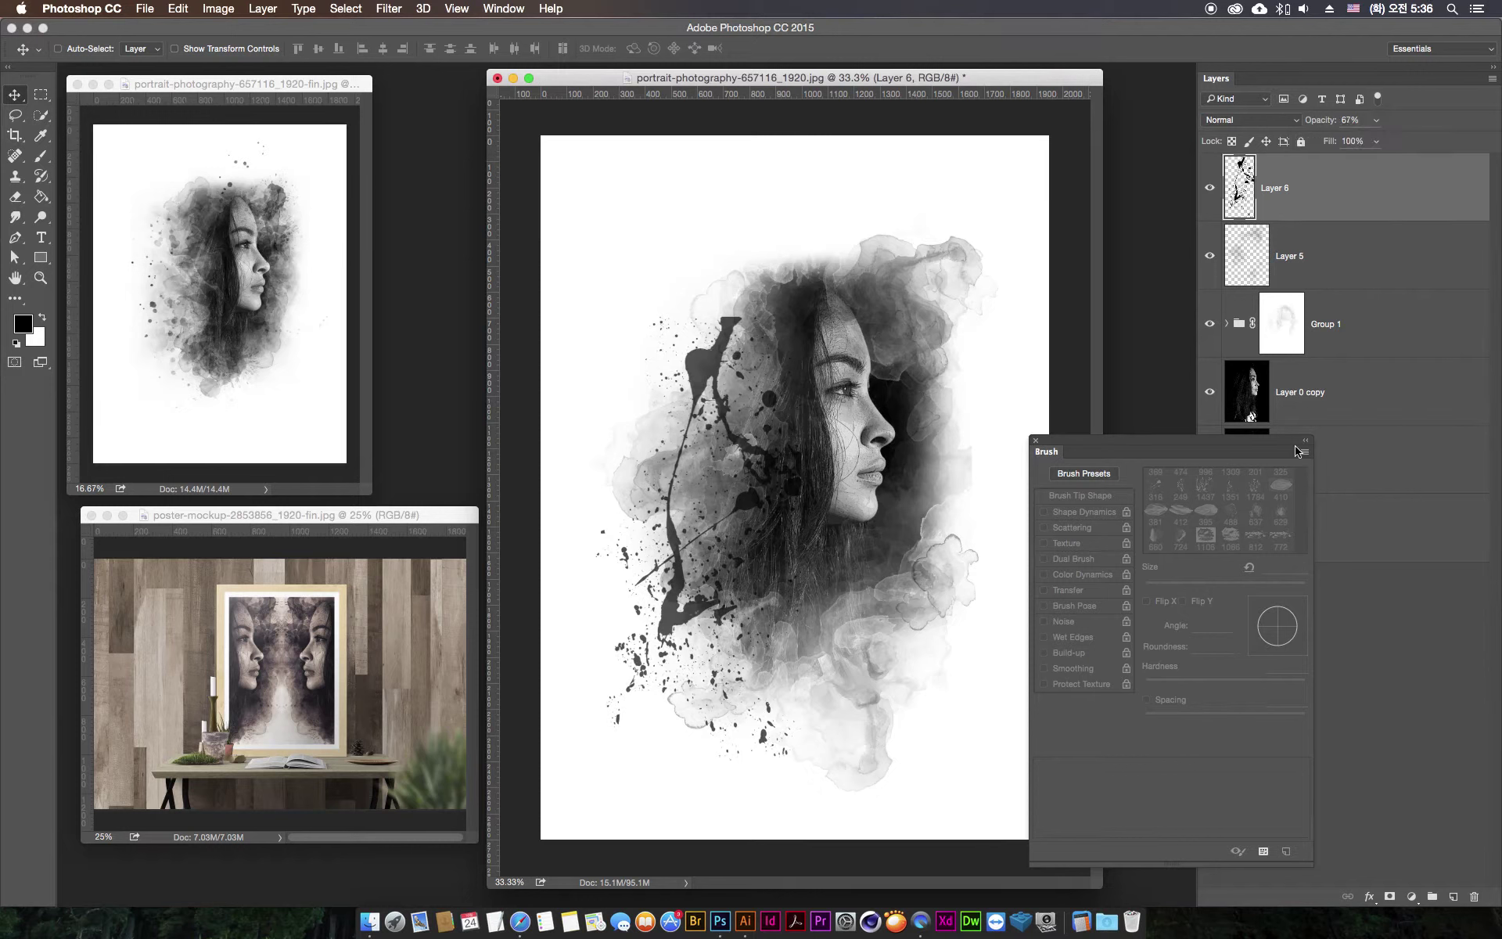
{"action": "left_click", "coordinate": [1391, 897]}
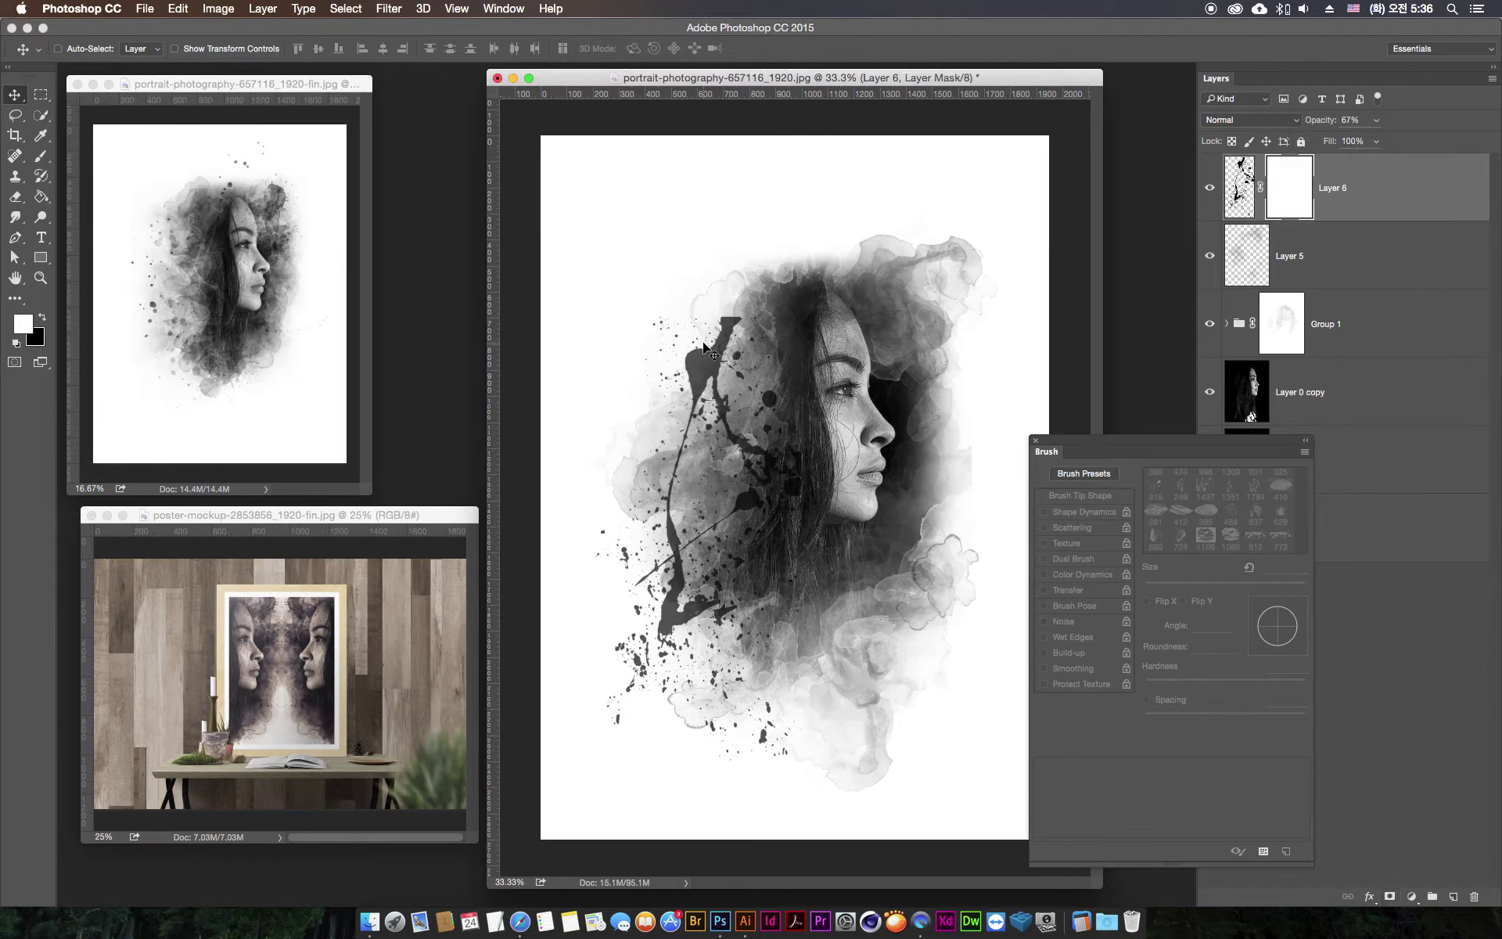
{"action": "left_click", "coordinate": [43, 173]}
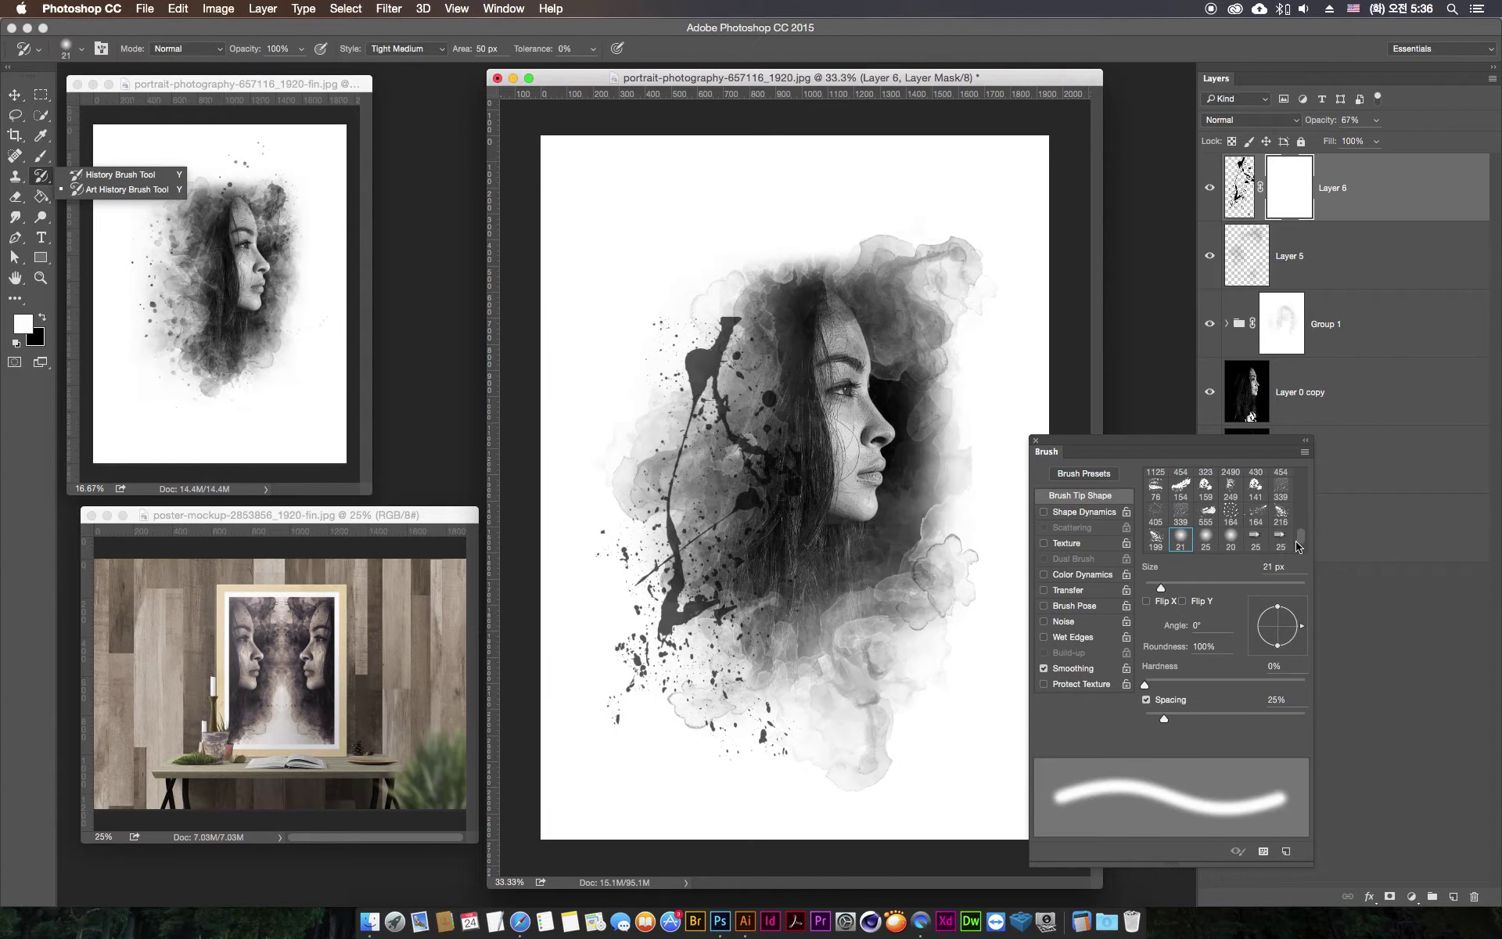
- Choose the 660 px smoke brush tip and enable Shape Dynamics, Scattering and Transfer
{"action": "left_click_drag", "start_coordinate": [1301, 537], "coordinate": [1304, 550]}
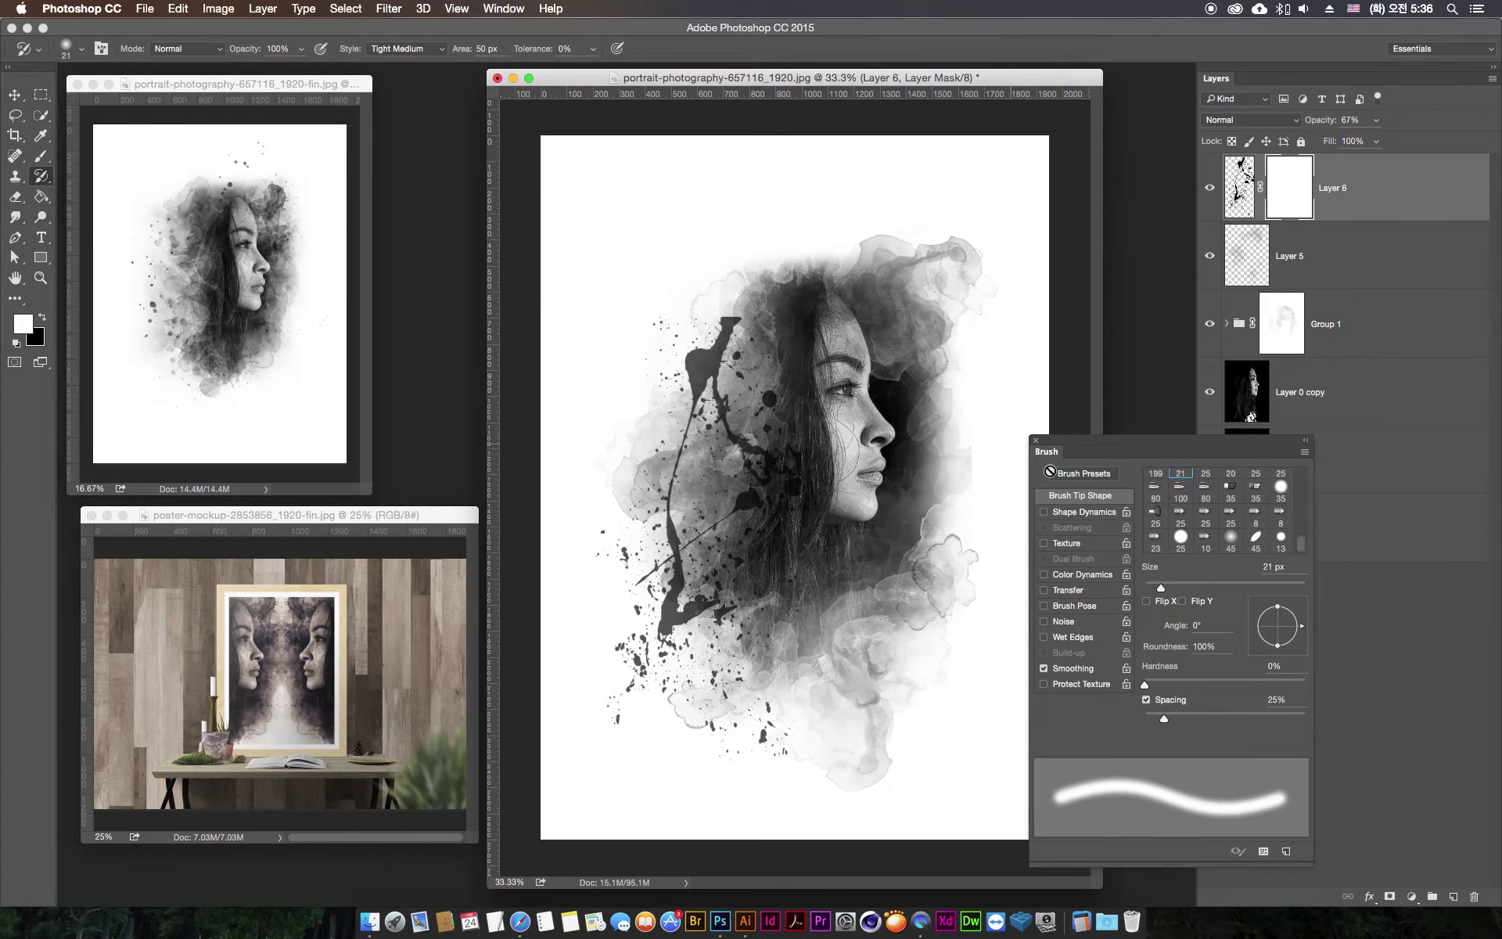
{"action": "left_click", "coordinate": [41, 156]}
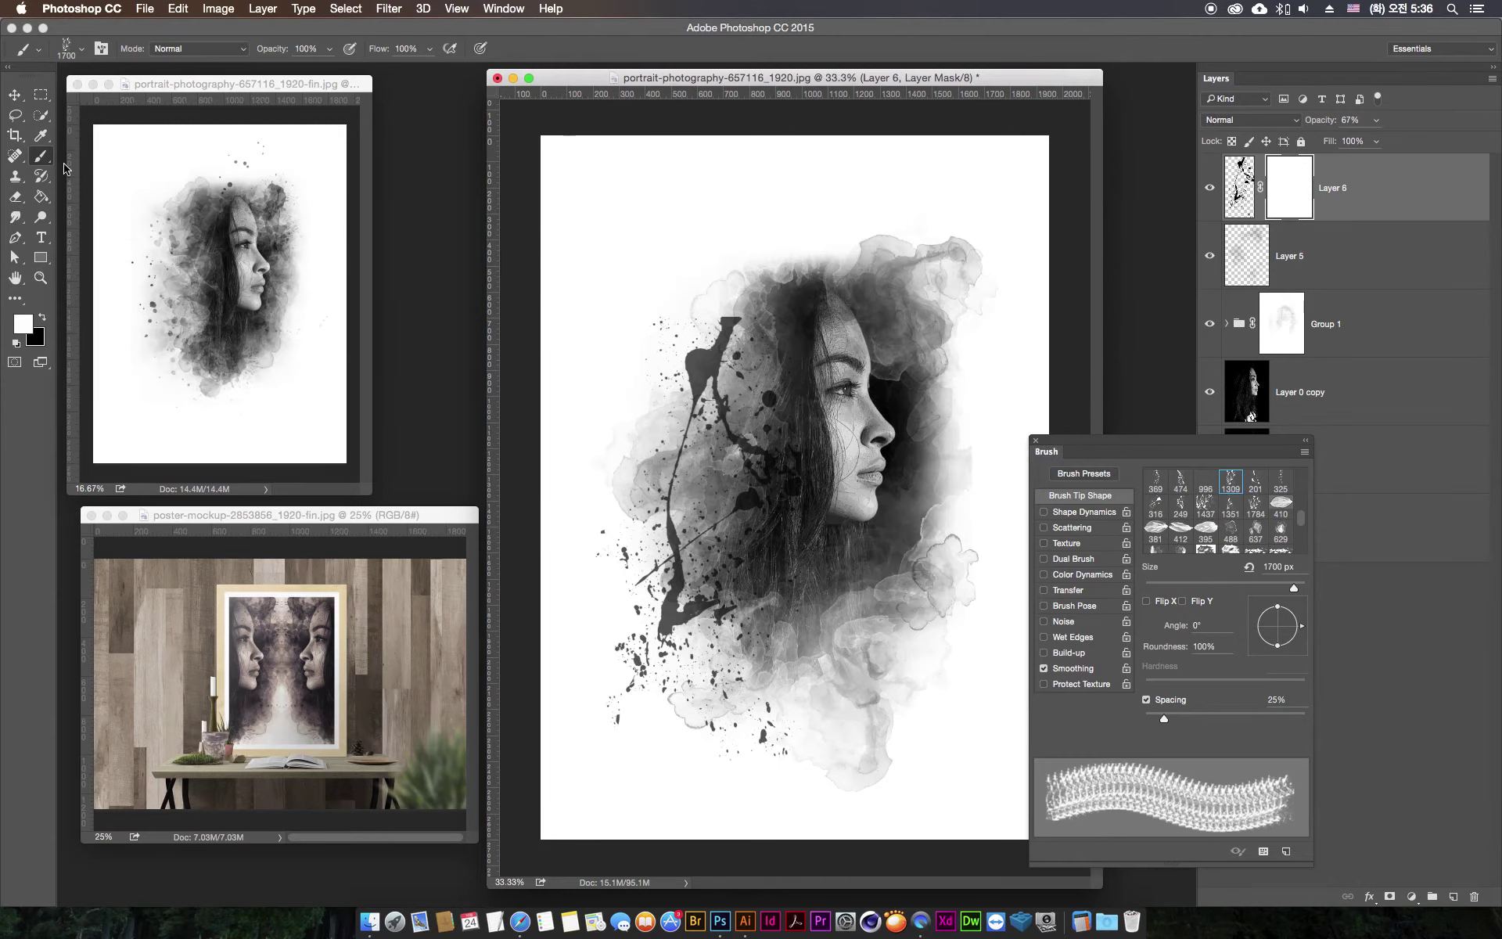
{"action": "scroll", "coordinate": [1306, 522], "scroll_direction": "up", "scroll_amount": 5}
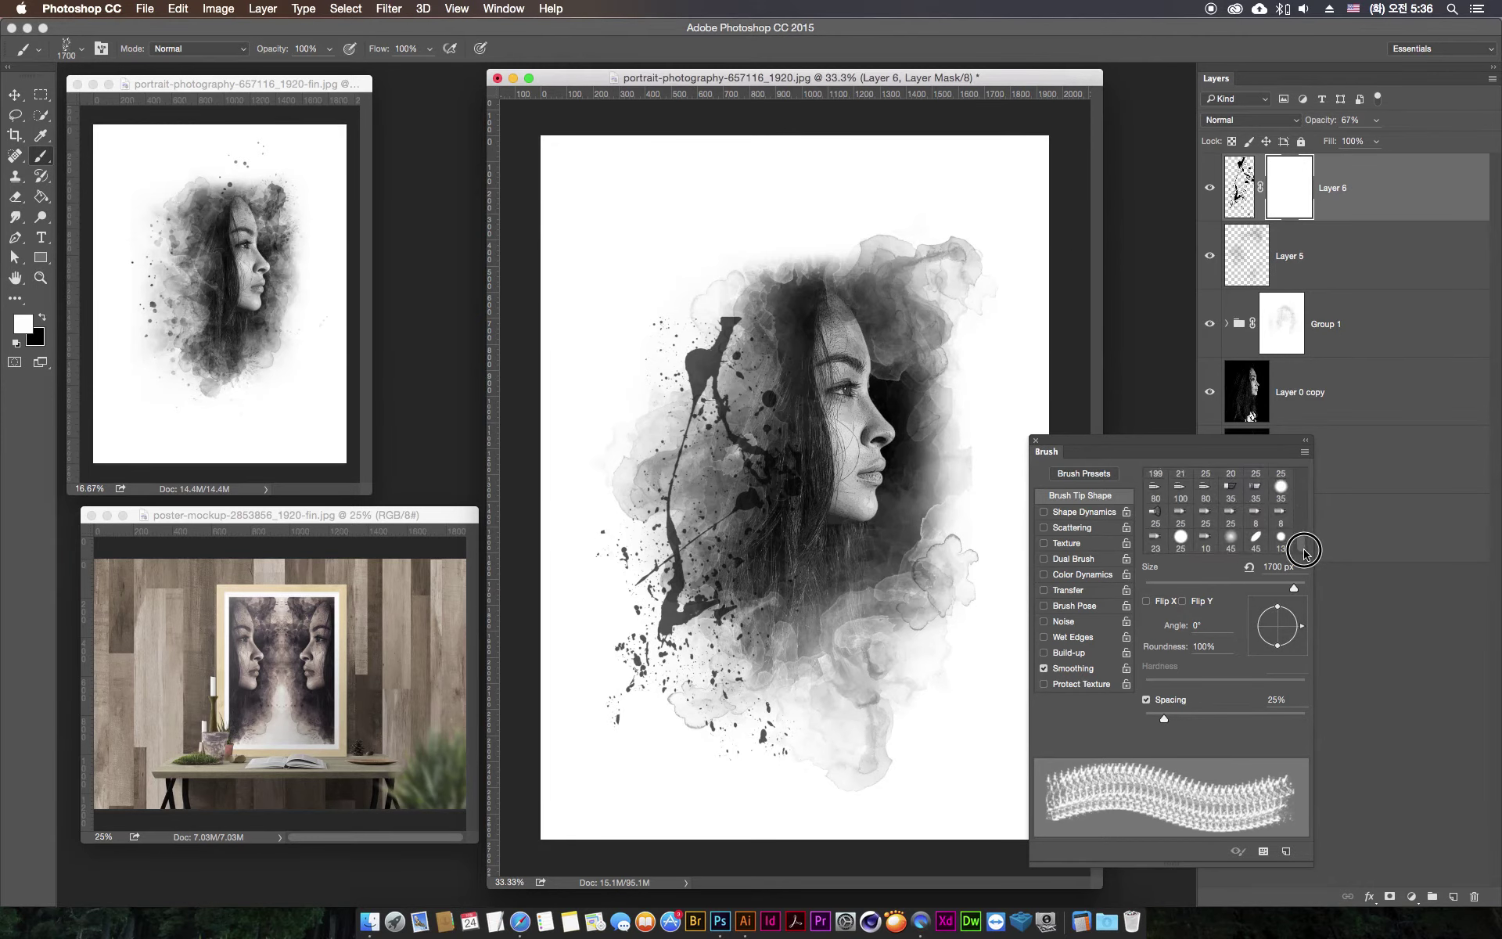
{"action": "scroll", "coordinate": [1307, 535], "scroll_direction": "down", "scroll_amount": 1}
{"action": "scroll", "coordinate": [1305, 536], "scroll_direction": "down", "scroll_amount": 3}
{"action": "scroll", "coordinate": [1307, 526], "scroll_direction": "down", "scroll_amount": 3}
{"action": "scroll", "coordinate": [1307, 526], "scroll_direction": "up", "scroll_amount": 2}
{"action": "scroll", "coordinate": [1306, 526], "scroll_direction": "up", "scroll_amount": 1}
{"action": "left_click", "coordinate": [1156, 535]}
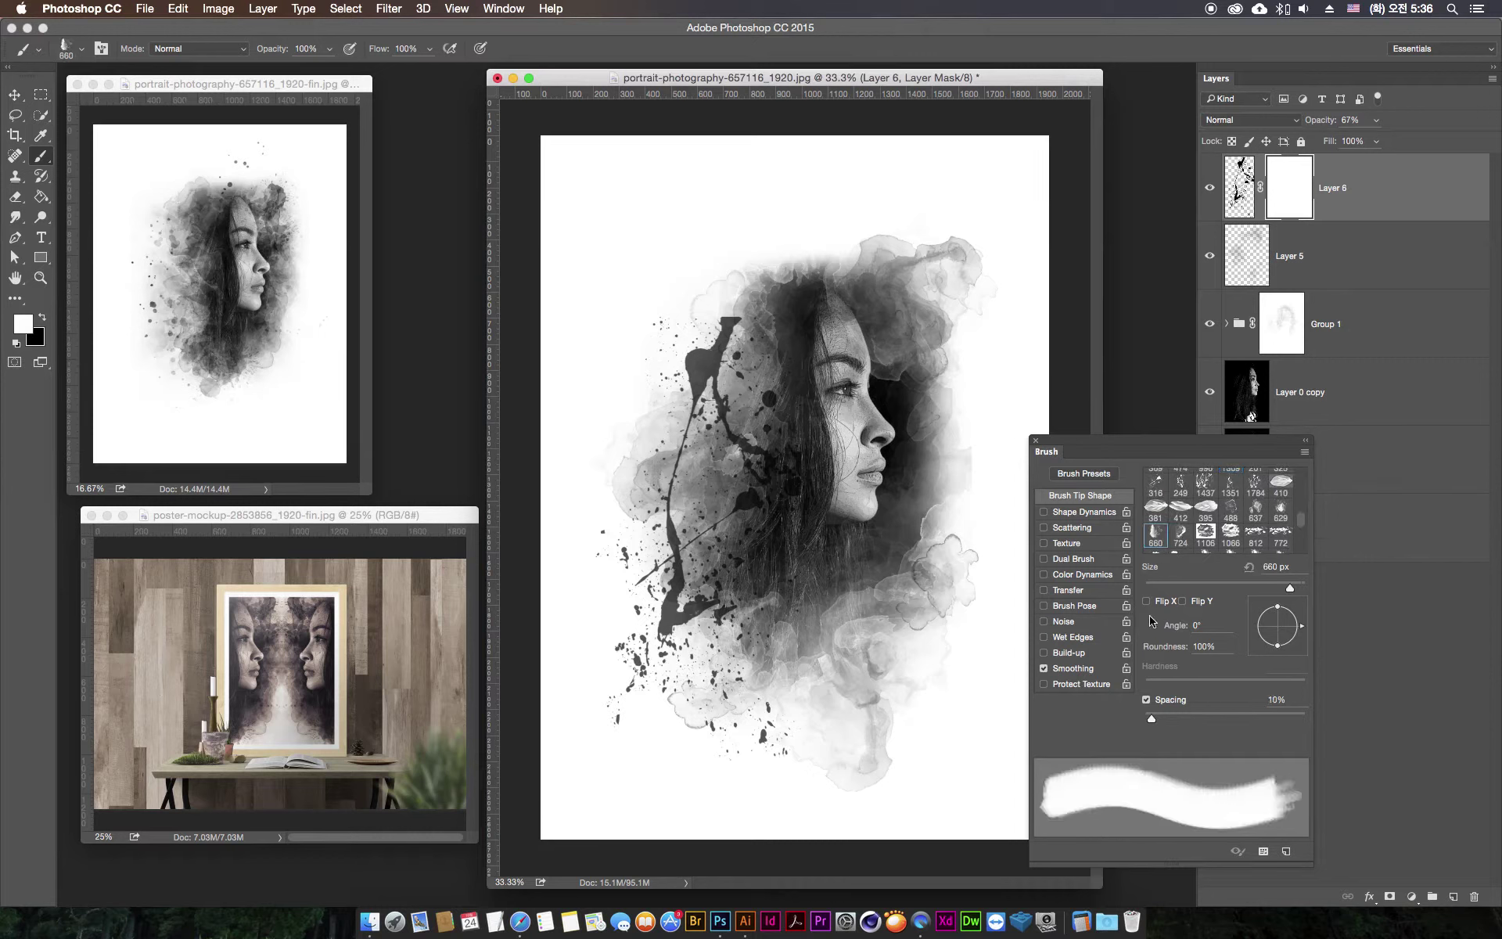
{"action": "left_click", "coordinate": [1070, 518]}
{"action": "left_click", "coordinate": [1070, 527]}
{"action": "left_click", "coordinate": [1056, 575]}
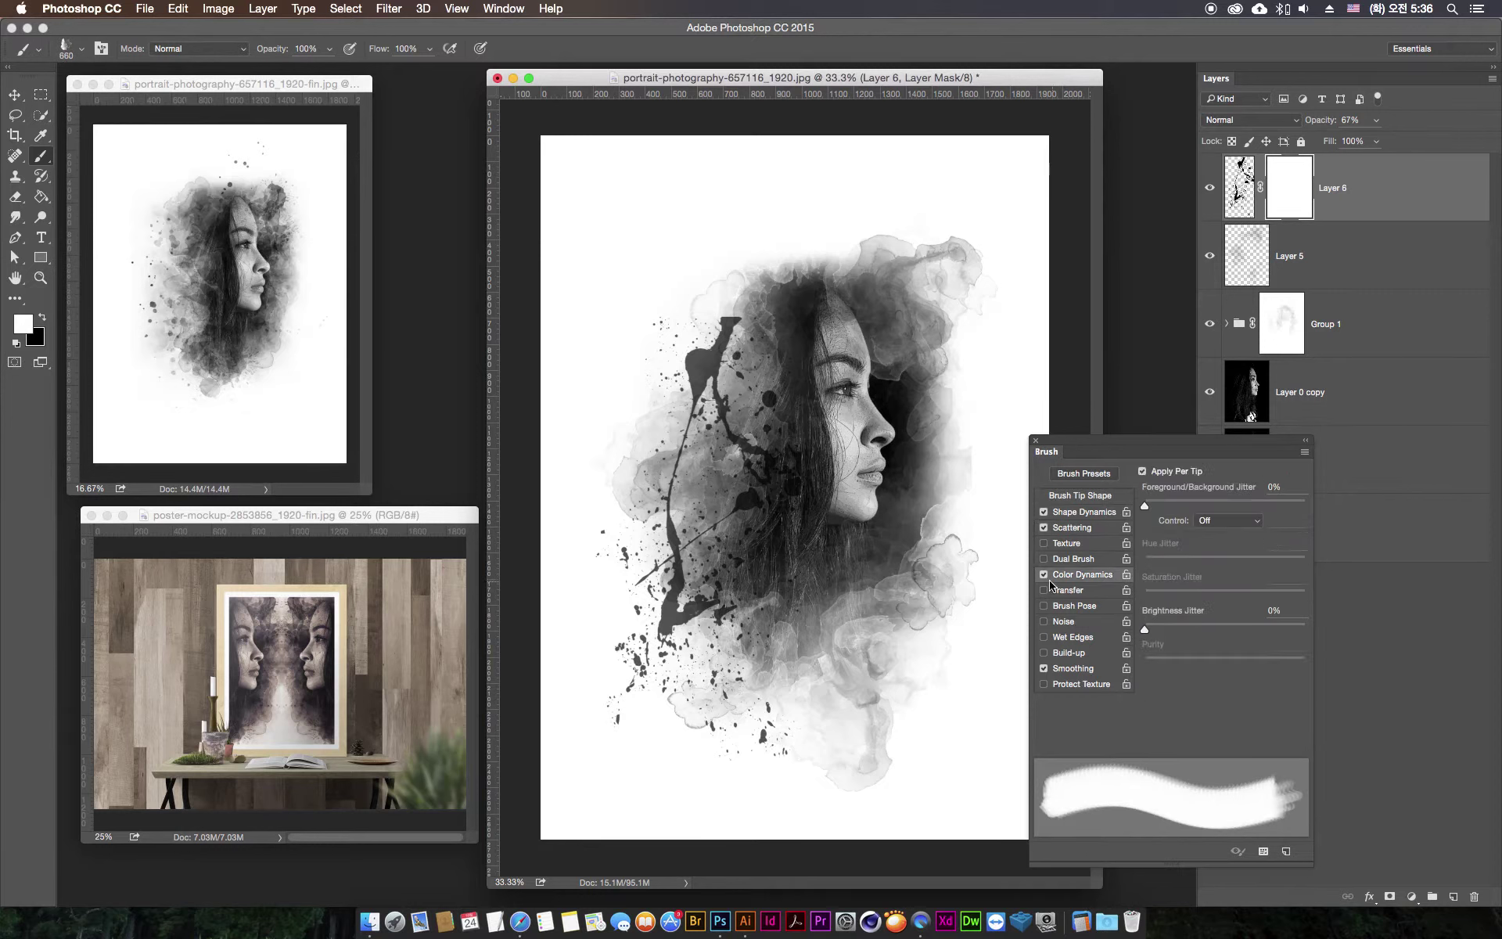
{"action": "left_click", "coordinate": [1044, 575]}
{"action": "left_click", "coordinate": [1084, 512]}
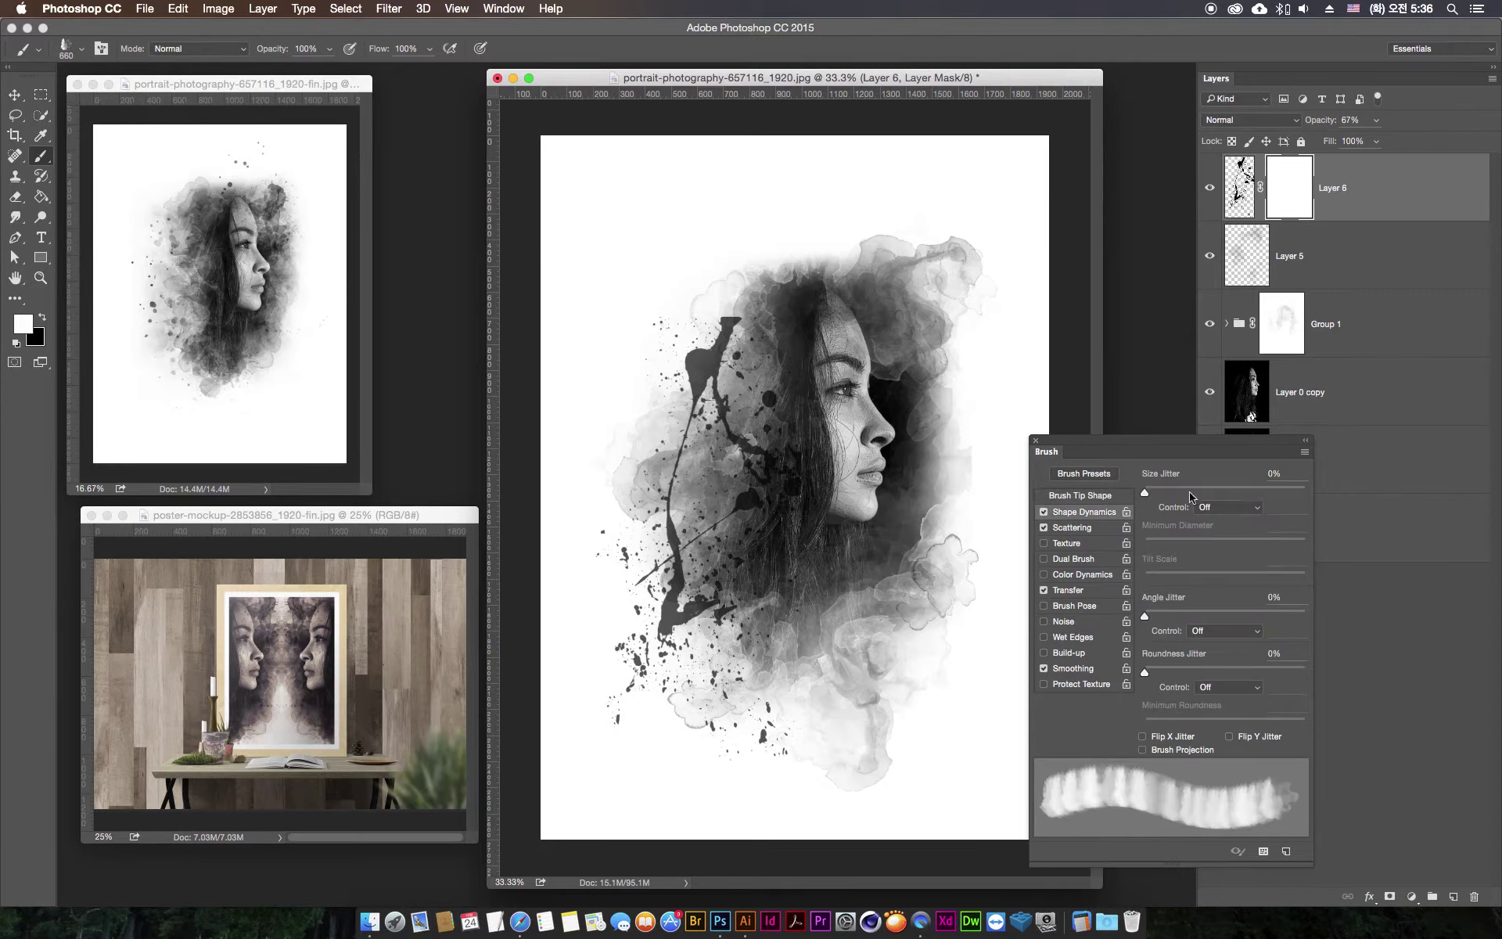
- Set 66% size, 54% angle and 35% roundness jitter, with spacing about 50%
{"action": "left_click_drag", "start_coordinate": [1194, 492], "coordinate": [1251, 499]}
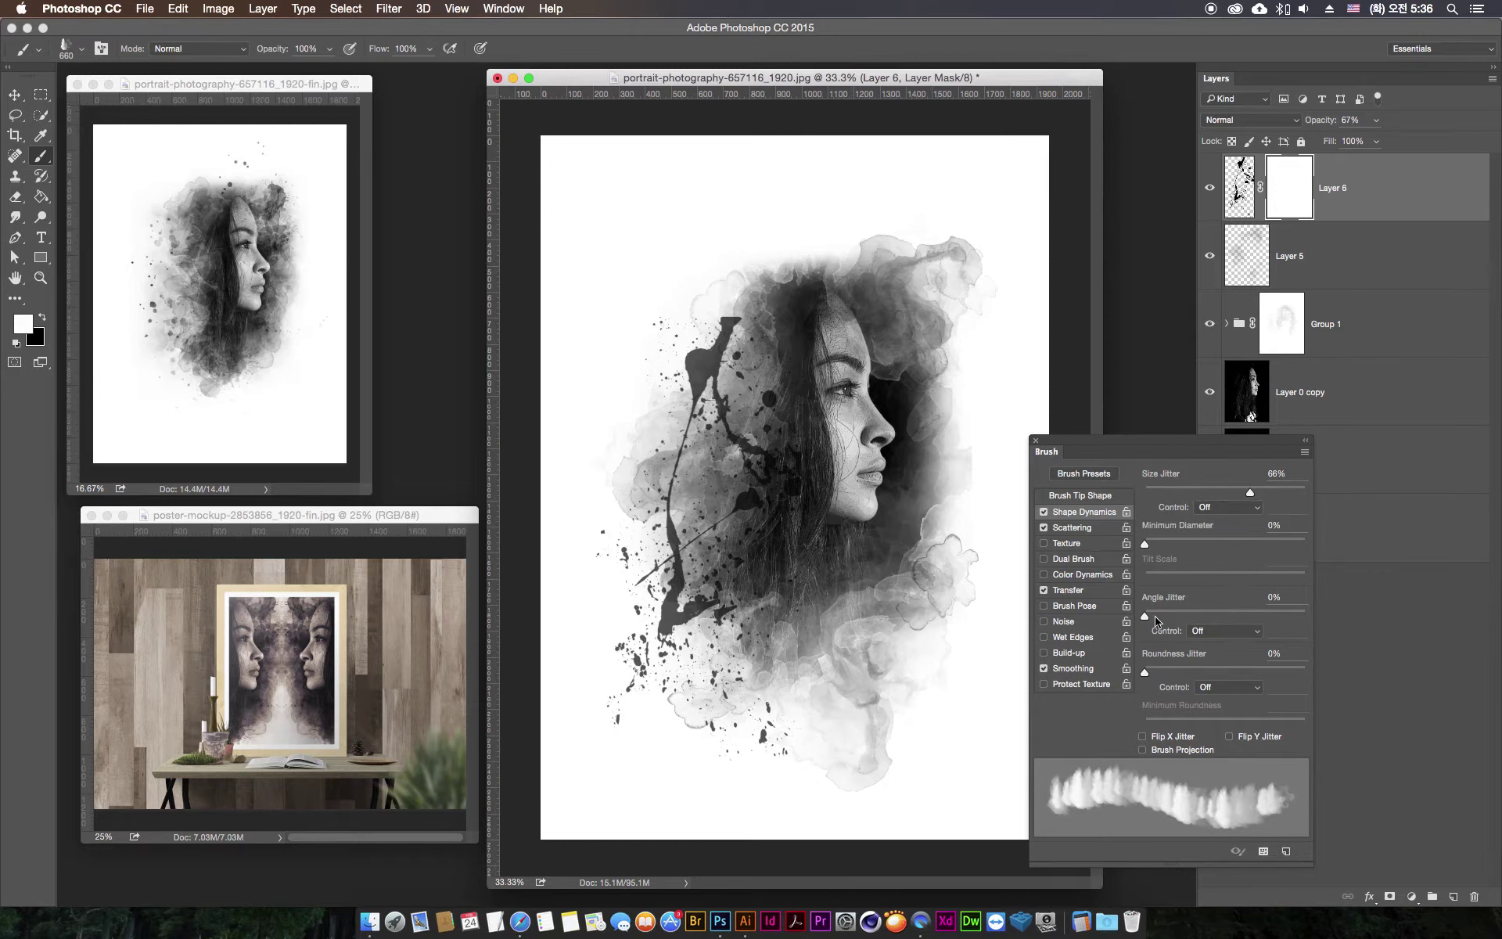
{"action": "left_click_drag", "start_coordinate": [1155, 617], "coordinate": [1232, 617]}
{"action": "left_click_drag", "start_coordinate": [1145, 672], "coordinate": [1201, 673]}
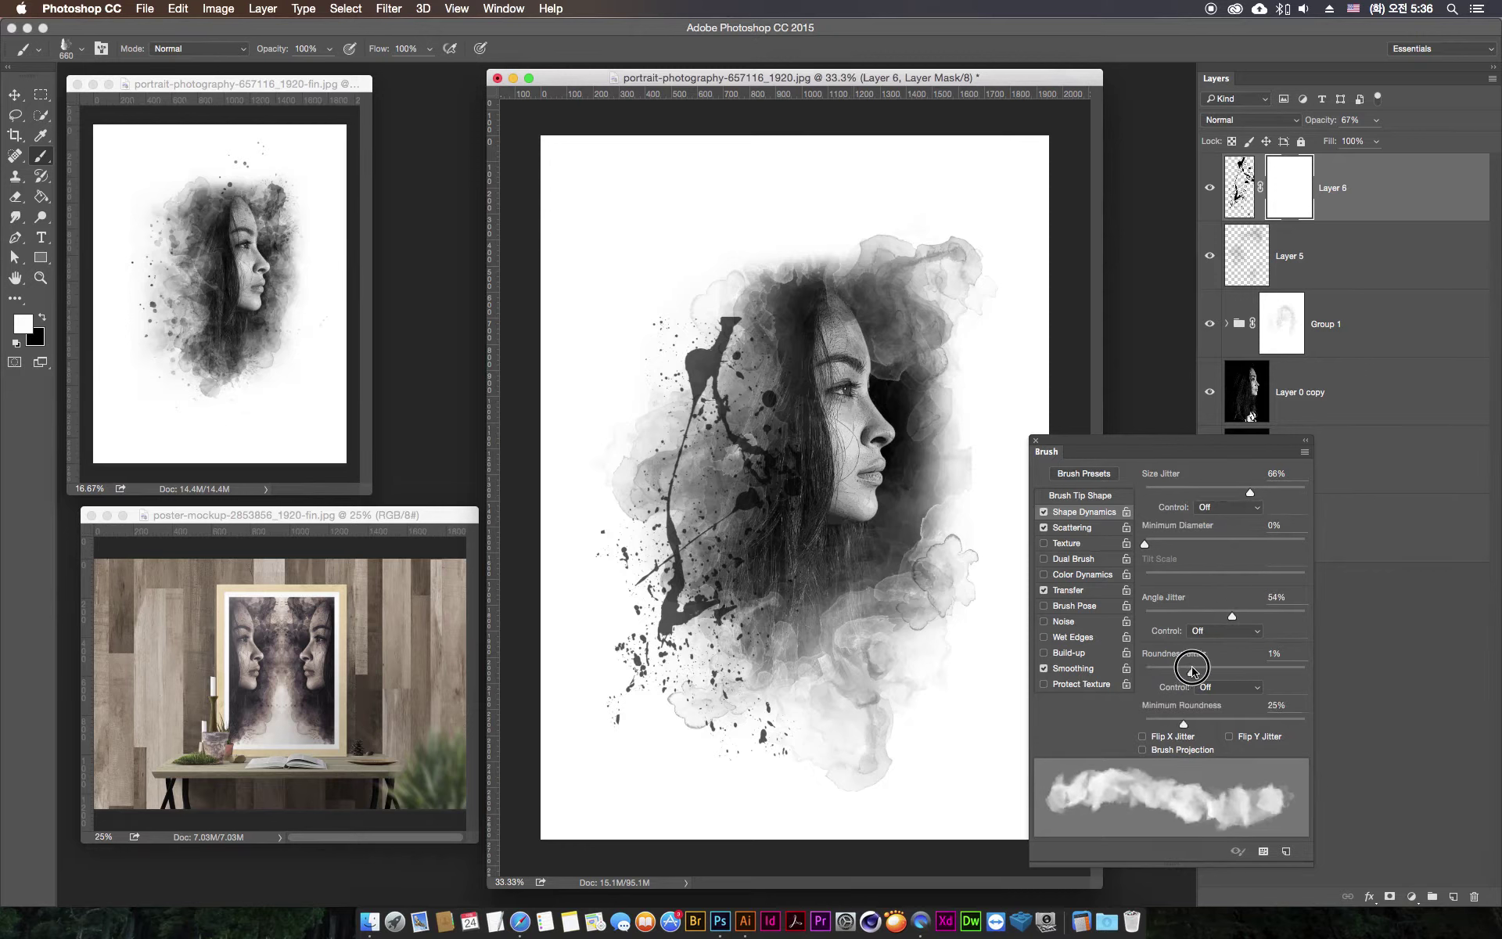
{"action": "left_click", "coordinate": [1094, 591]}
{"action": "left_click", "coordinate": [1093, 498]}
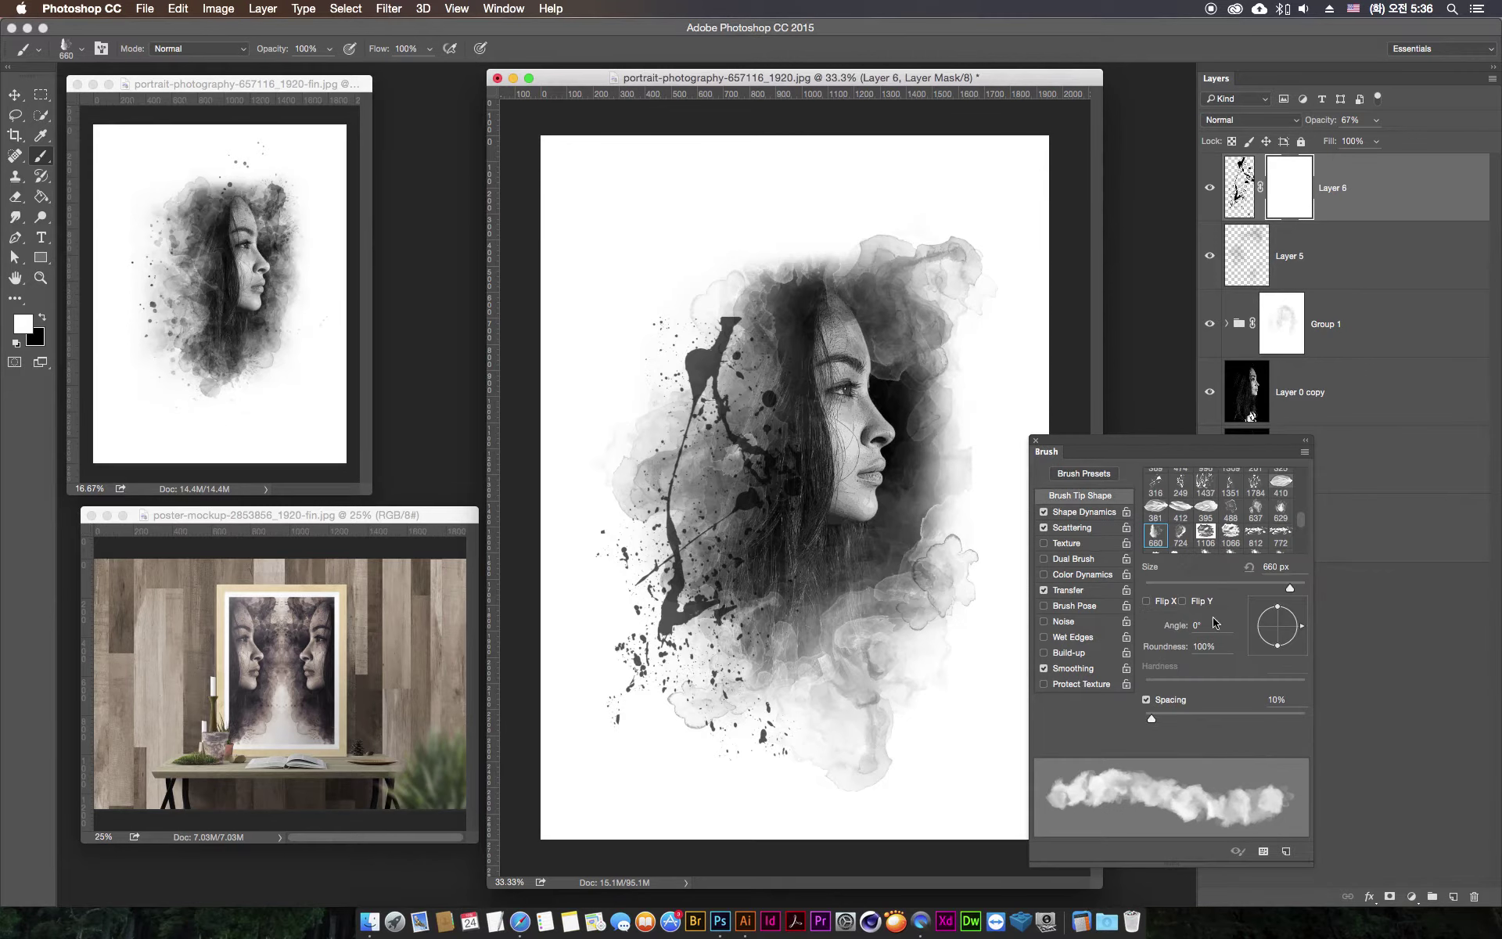
{"action": "left_click_drag", "start_coordinate": [1153, 719], "coordinate": [1184, 718]}
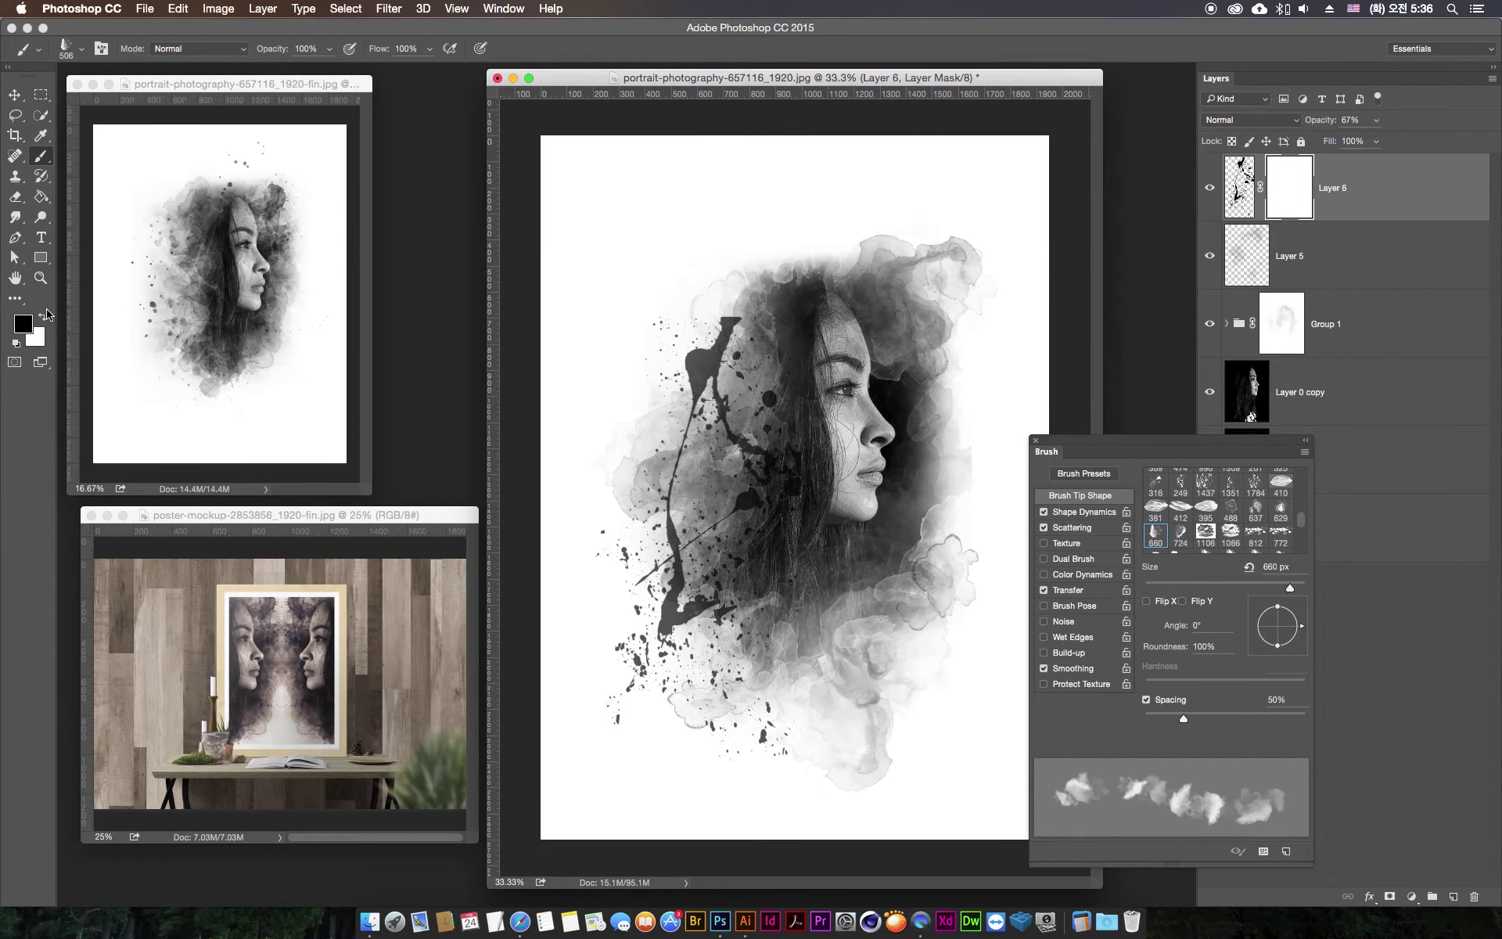
- Paint black on Layer 6's mask over splatters in the hair, left side and lower left, then add Layer 7
{"action": "left_click_drag", "start_coordinate": [705, 302], "coordinate": [747, 313]}
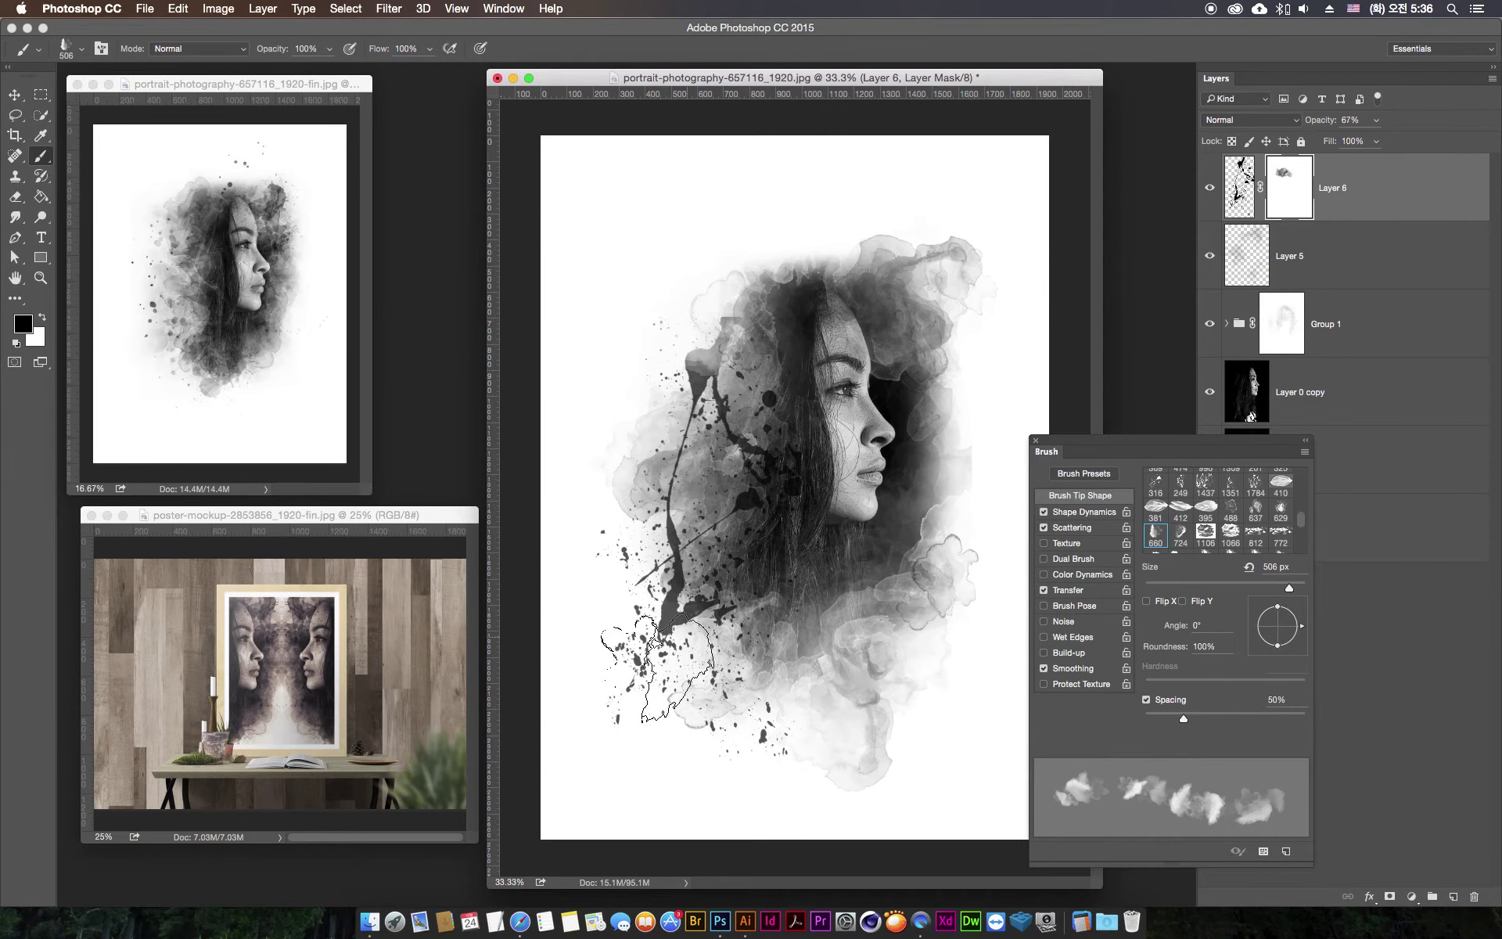
{"action": "left_click_drag", "start_coordinate": [665, 626], "coordinate": [704, 658]}
{"action": "left_click_drag", "start_coordinate": [621, 402], "coordinate": [597, 503]}
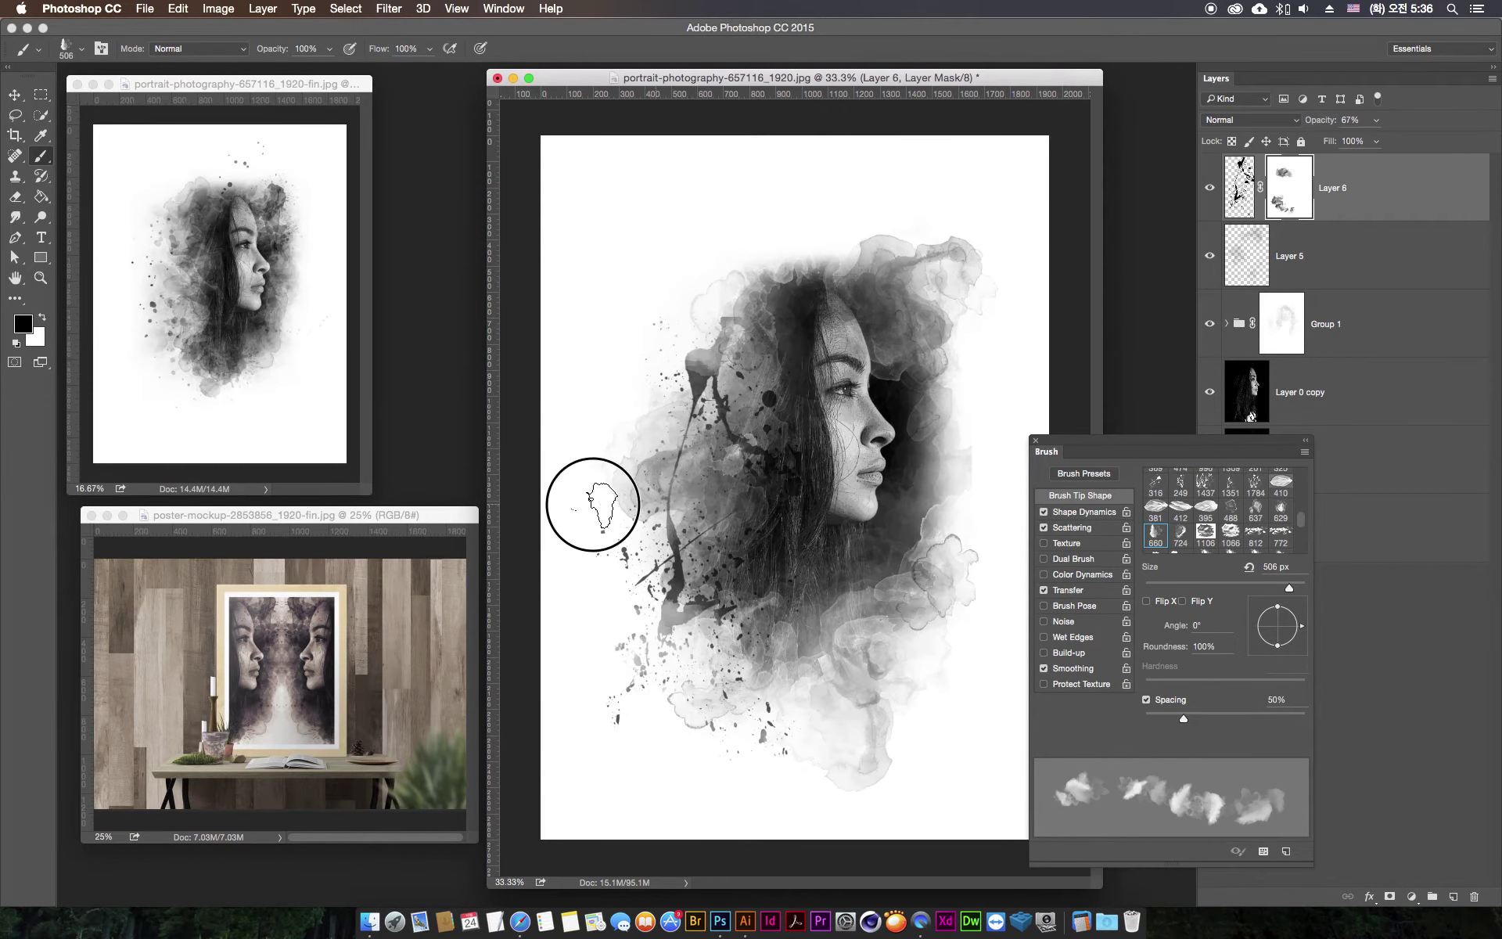
{"action": "left_click", "coordinate": [651, 600]}
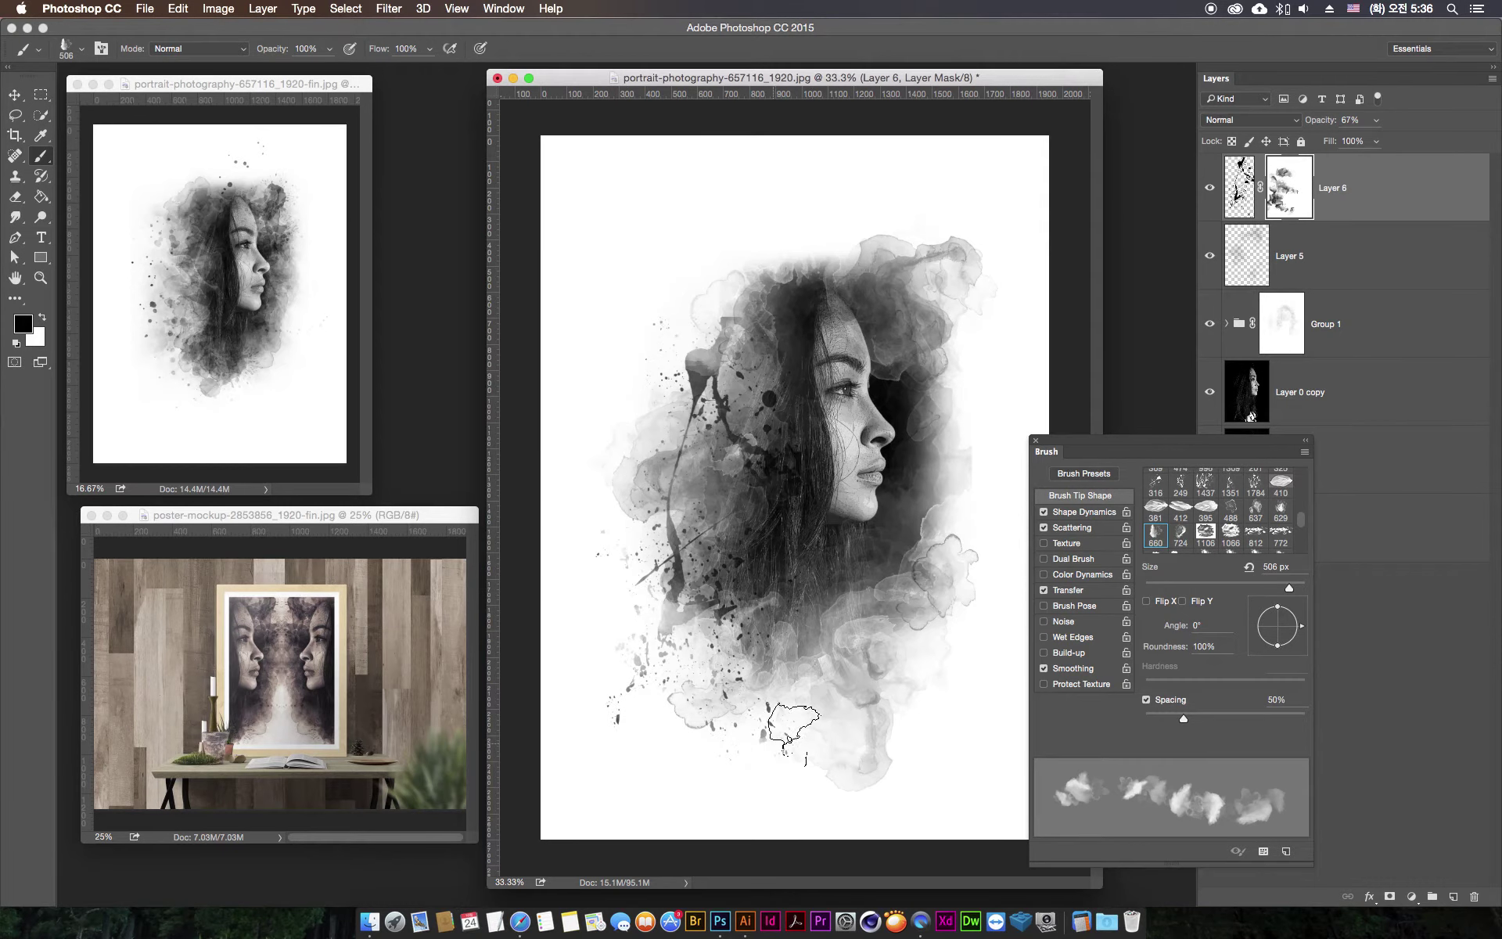
{"action": "left_click_drag", "start_coordinate": [704, 392], "coordinate": [666, 556]}
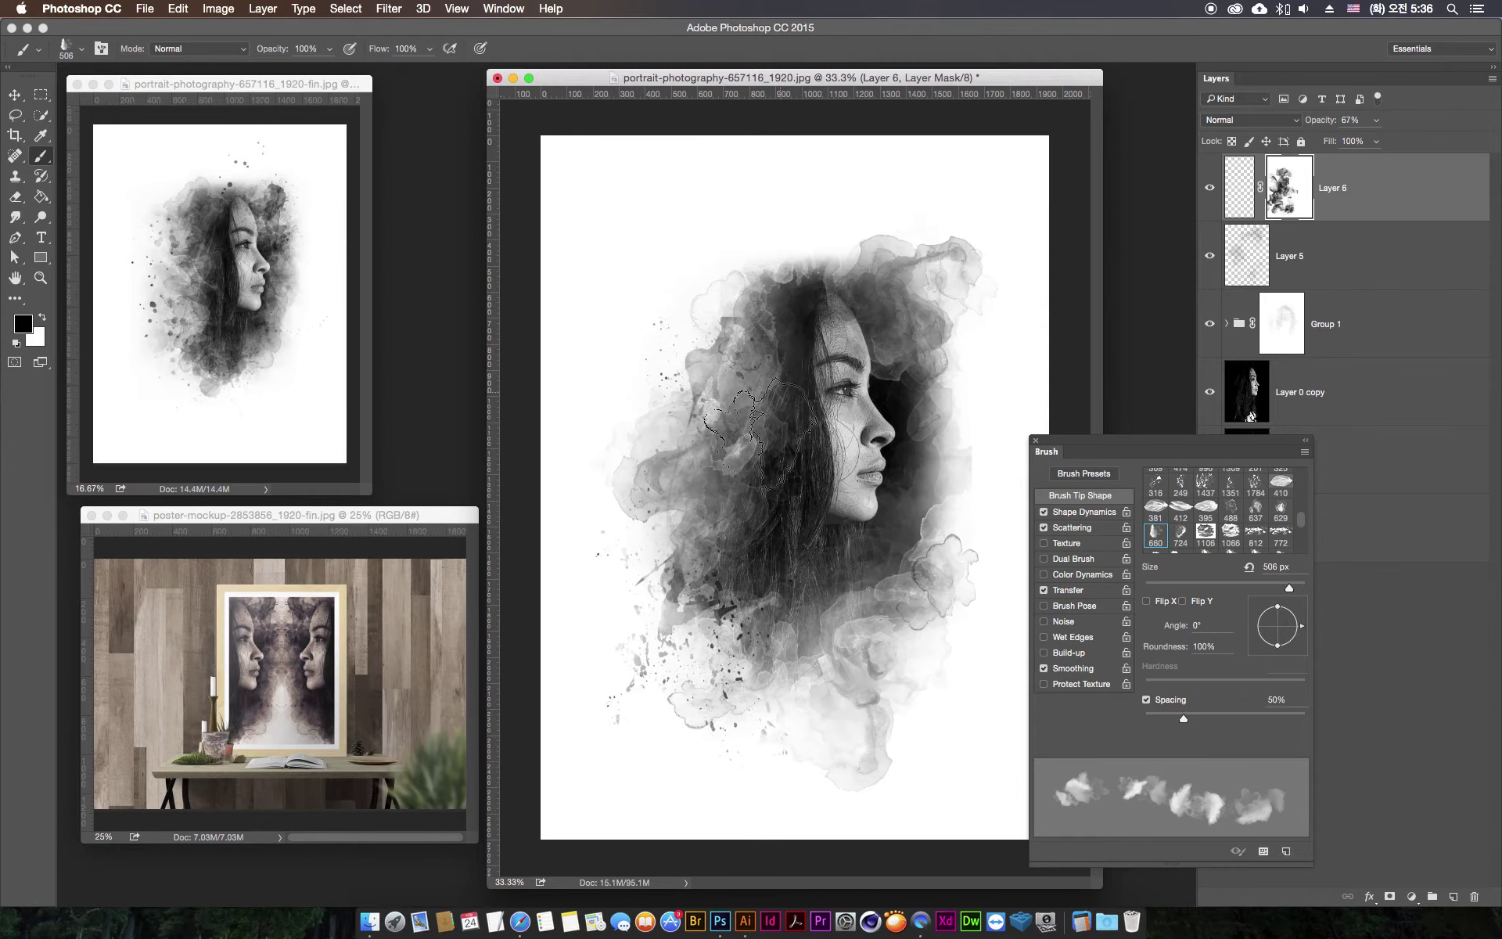
{"action": "left_click_drag", "start_coordinate": [695, 650], "coordinate": [785, 763]}
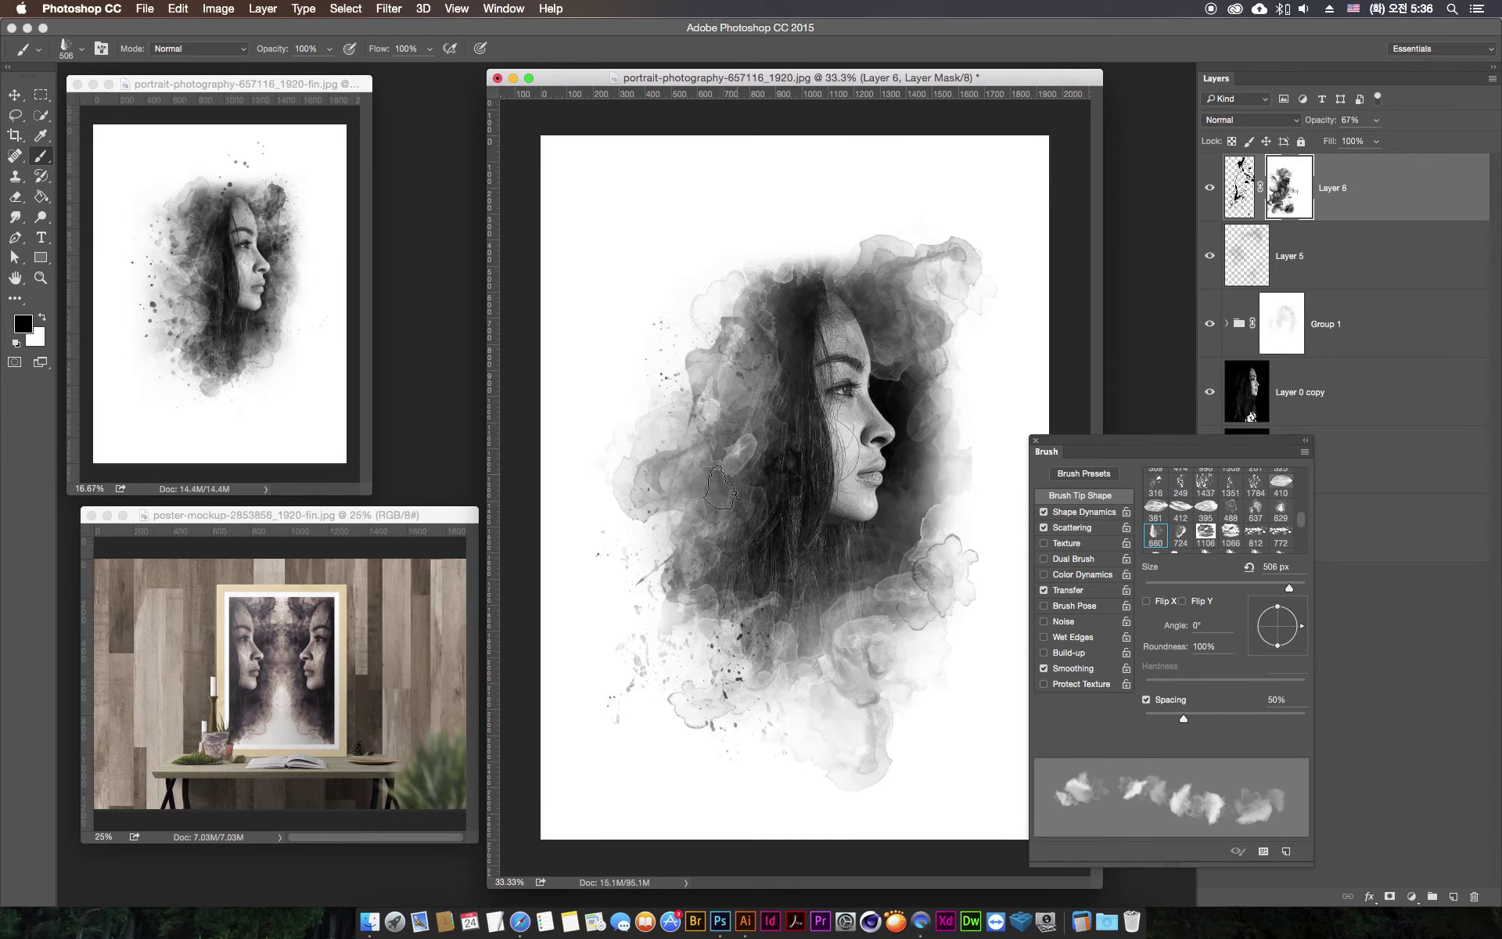
{"action": "left_click_drag", "start_coordinate": [816, 770], "coordinate": [956, 315]}
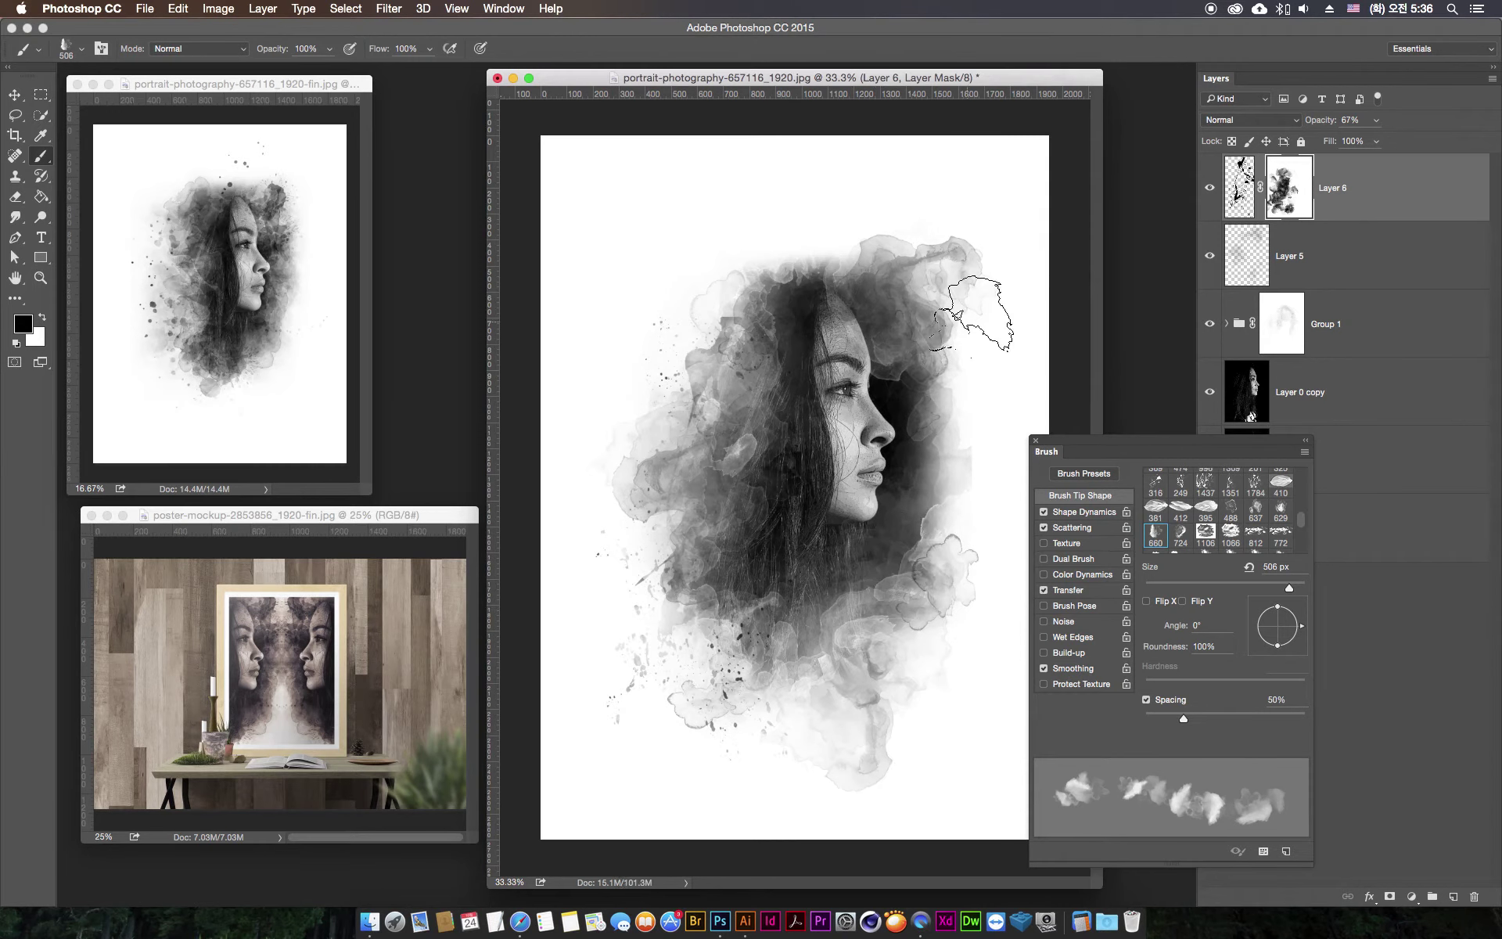
{"action": "left_click", "coordinate": [1453, 897]}
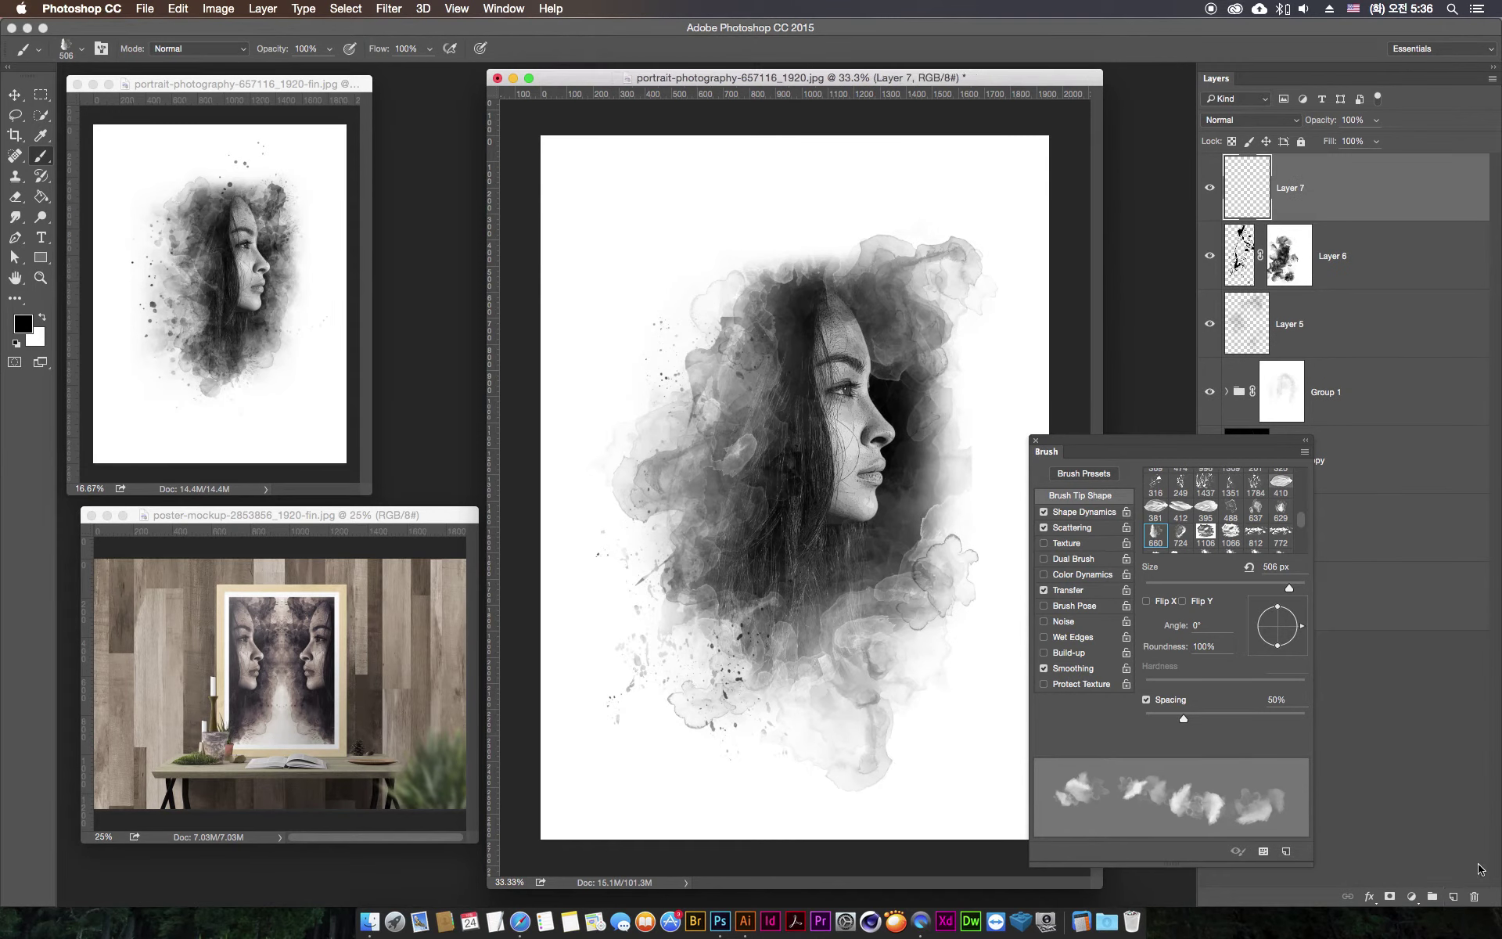
- Stamp a 500 px black splatter from brush 369 below the face on Layer 7
{"action": "right_click", "coordinate": [101, 129]}
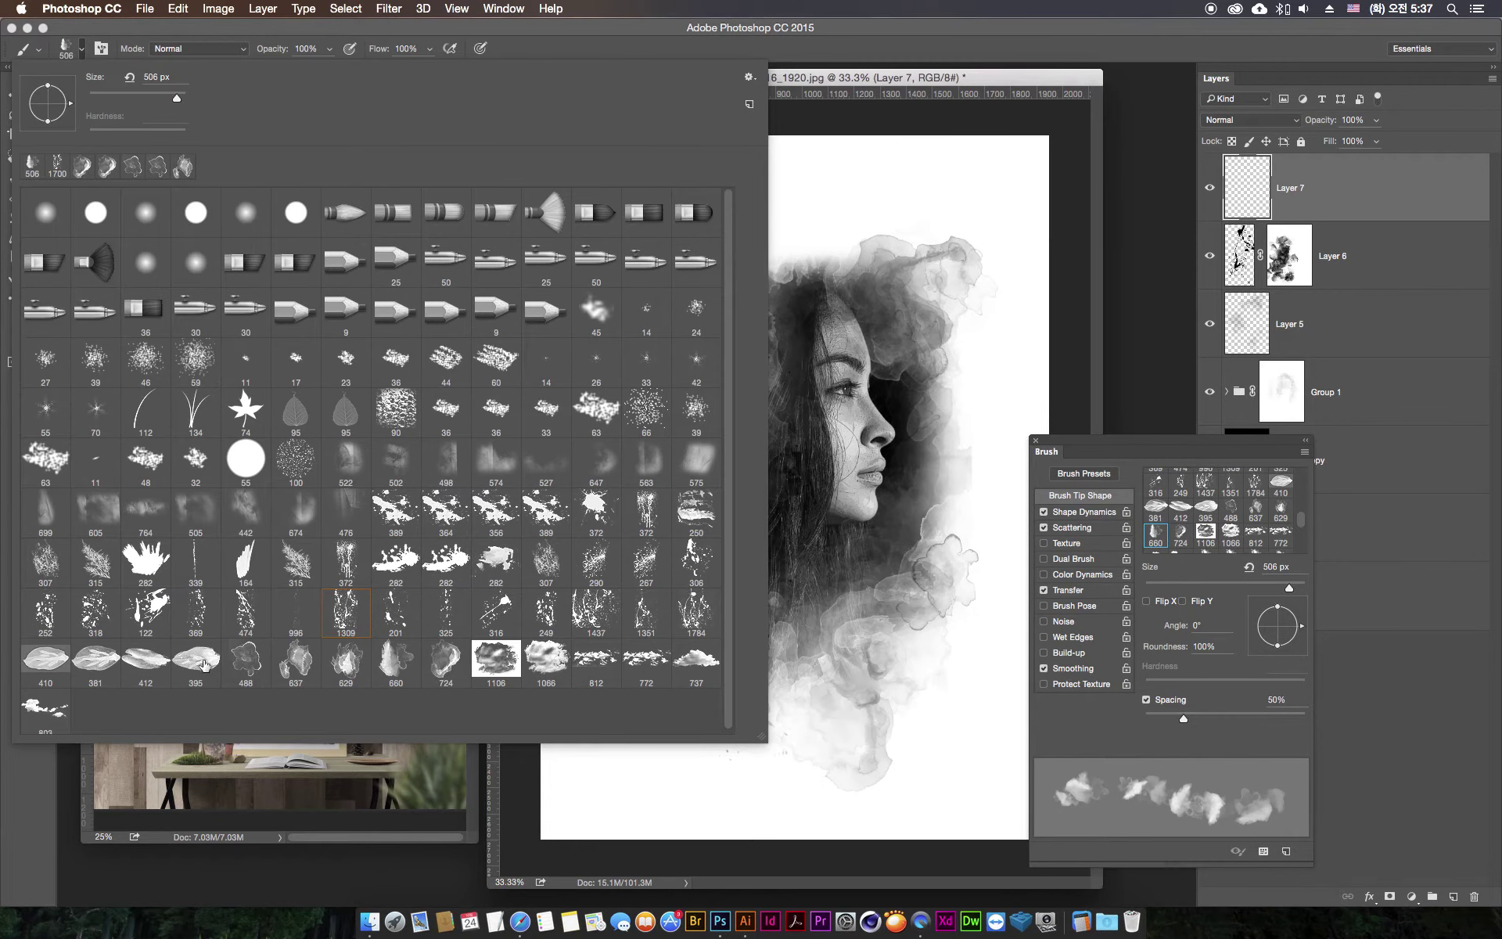
{"action": "left_click", "coordinate": [196, 613]}
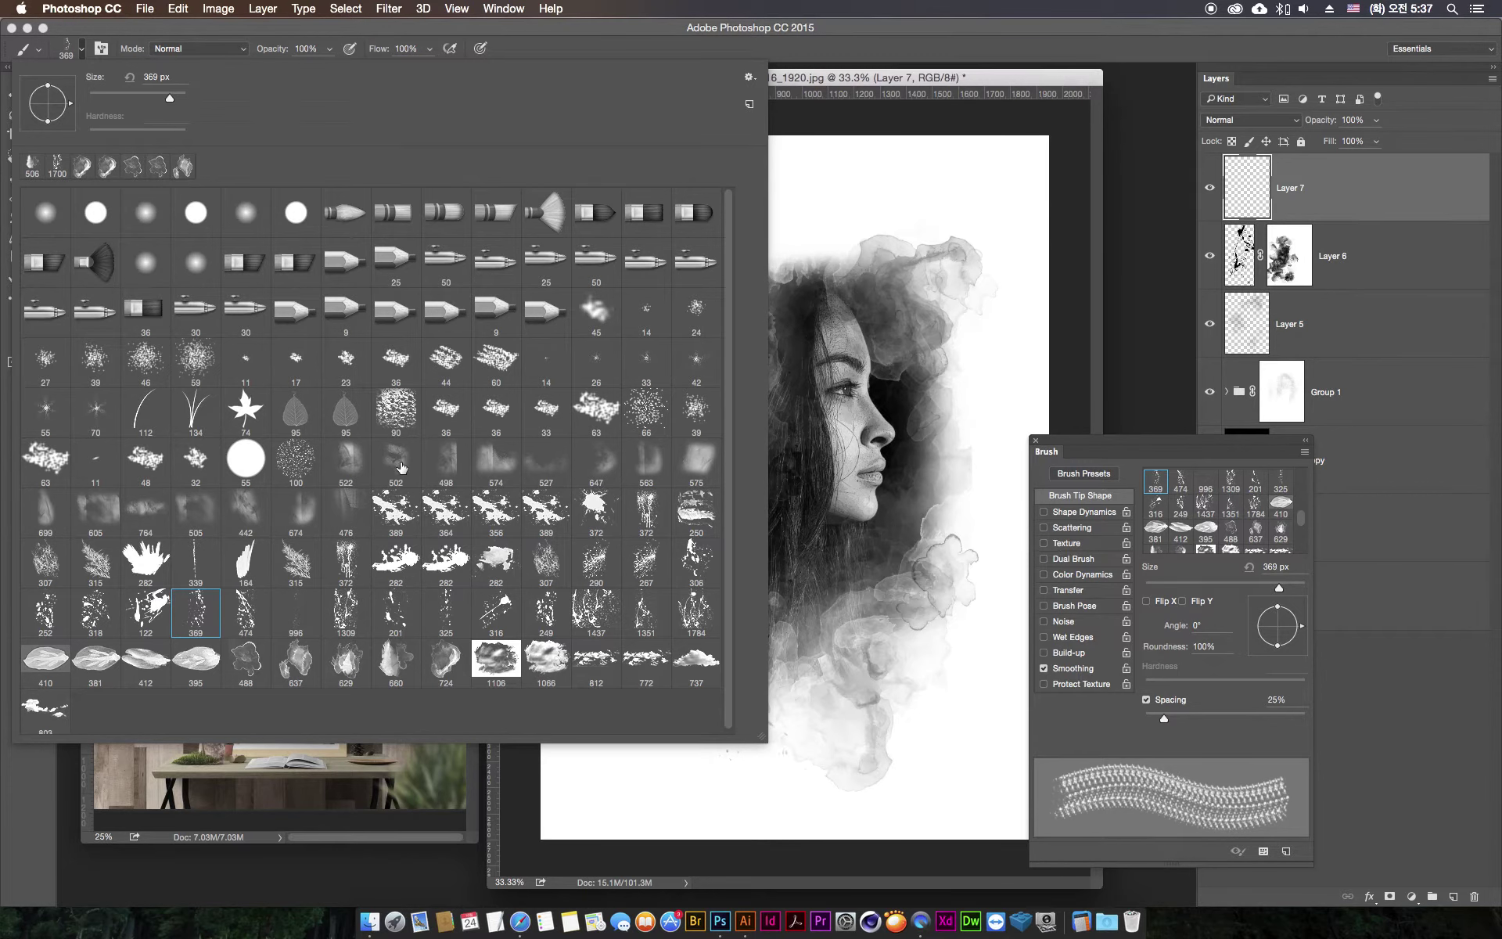
{"action": "left_click", "coordinate": [982, 76]}
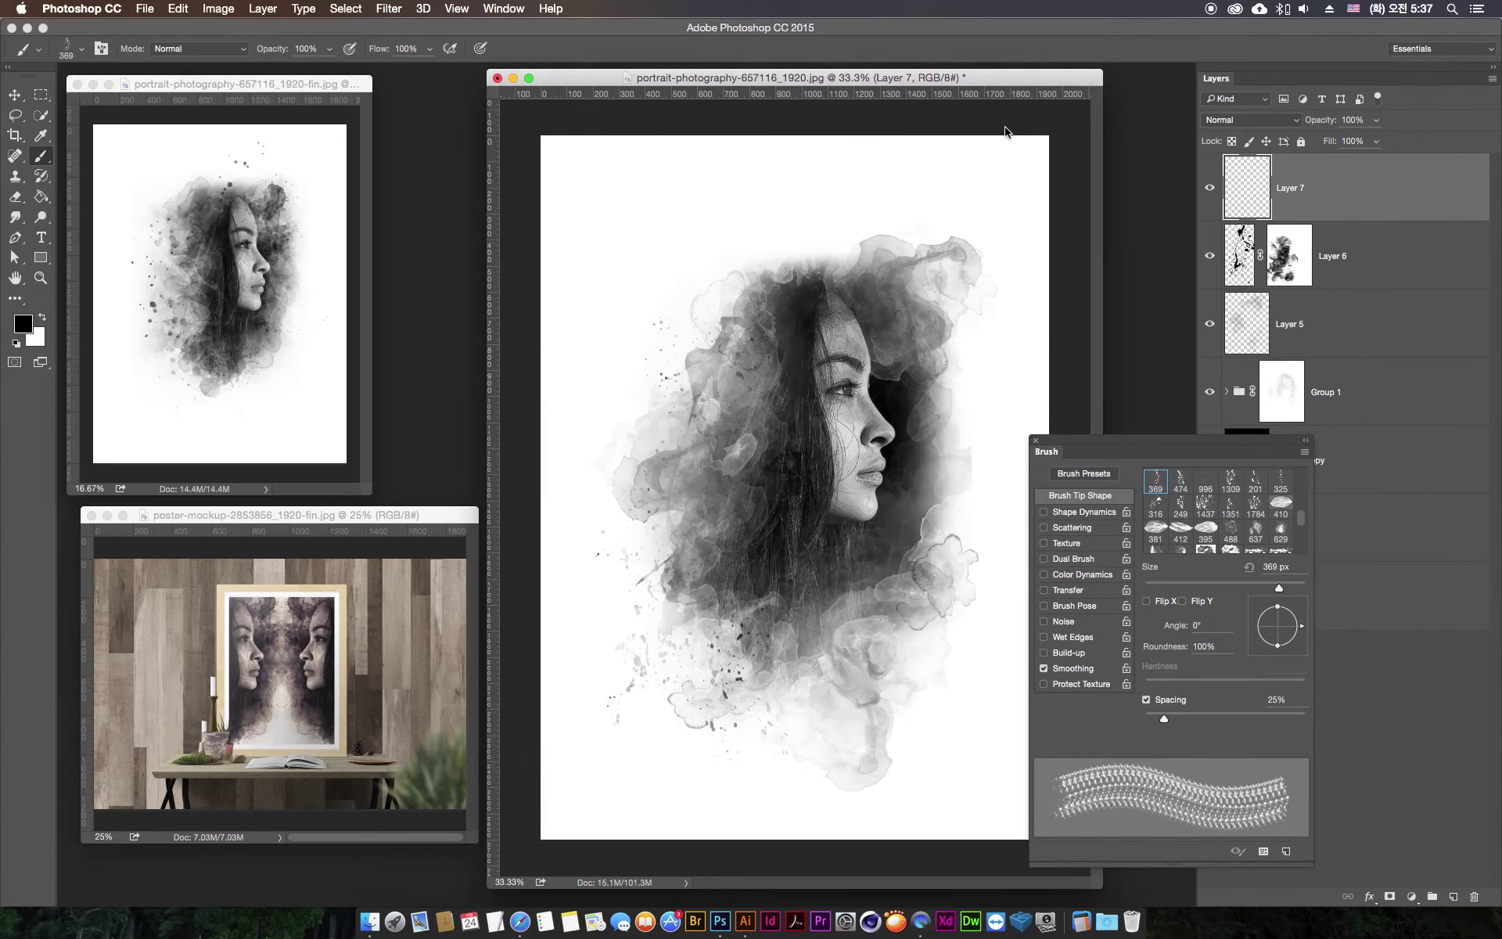
{"action": "left_click", "coordinate": [906, 650]}
{"action": "key", "text": "ctrl+z"}
{"action": "key", "text": "bracketright"}
{"action": "key", "text": "bracketright"}
{"action": "left_click", "coordinate": [888, 635]}
{"action": "key", "text": "bracketleft"}
{"action": "key", "text": "bracketleft"}
{"action": "key", "text": "bracketleft"}
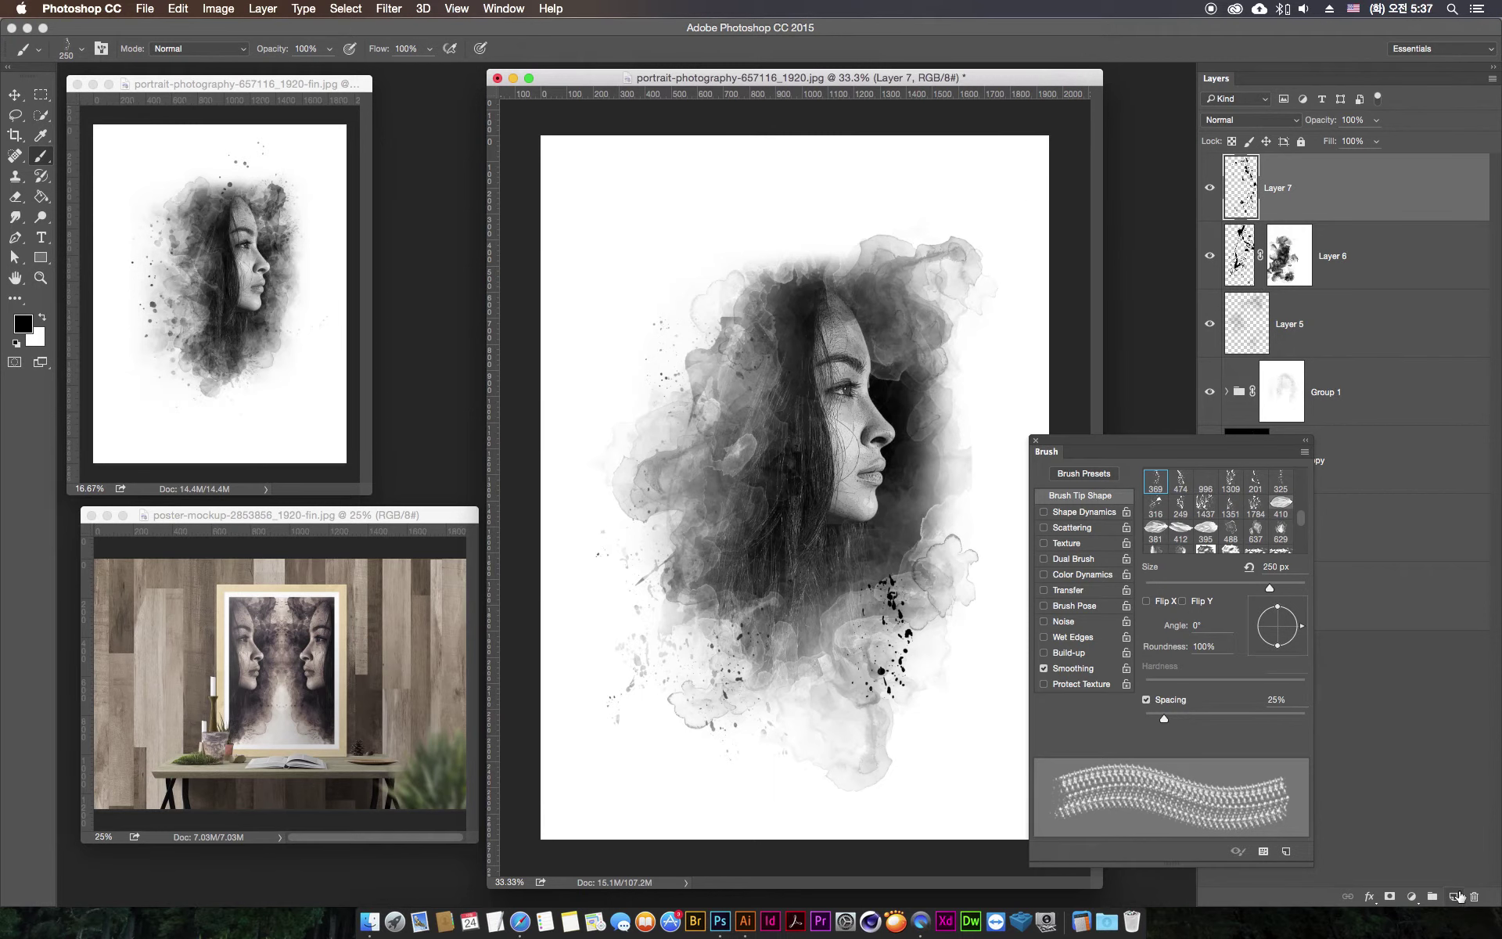
- On a new Layer 8, paint a vertical streak right of the face with brush 339, Dual Brush off
{"action": "left_click", "coordinate": [1457, 893]}
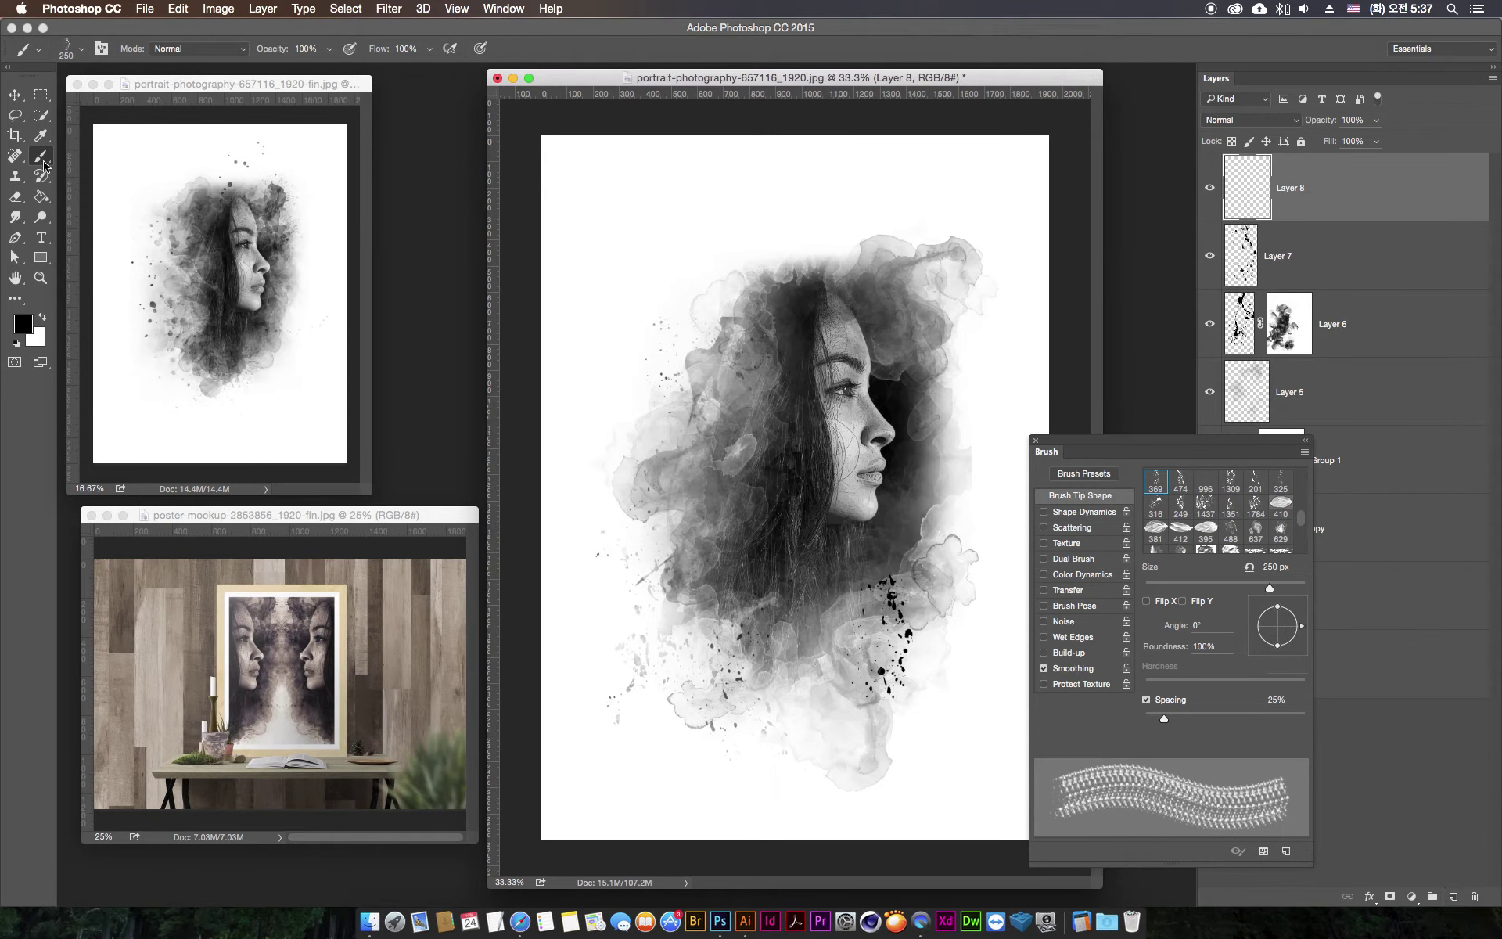
{"action": "left_click", "coordinate": [81, 49]}
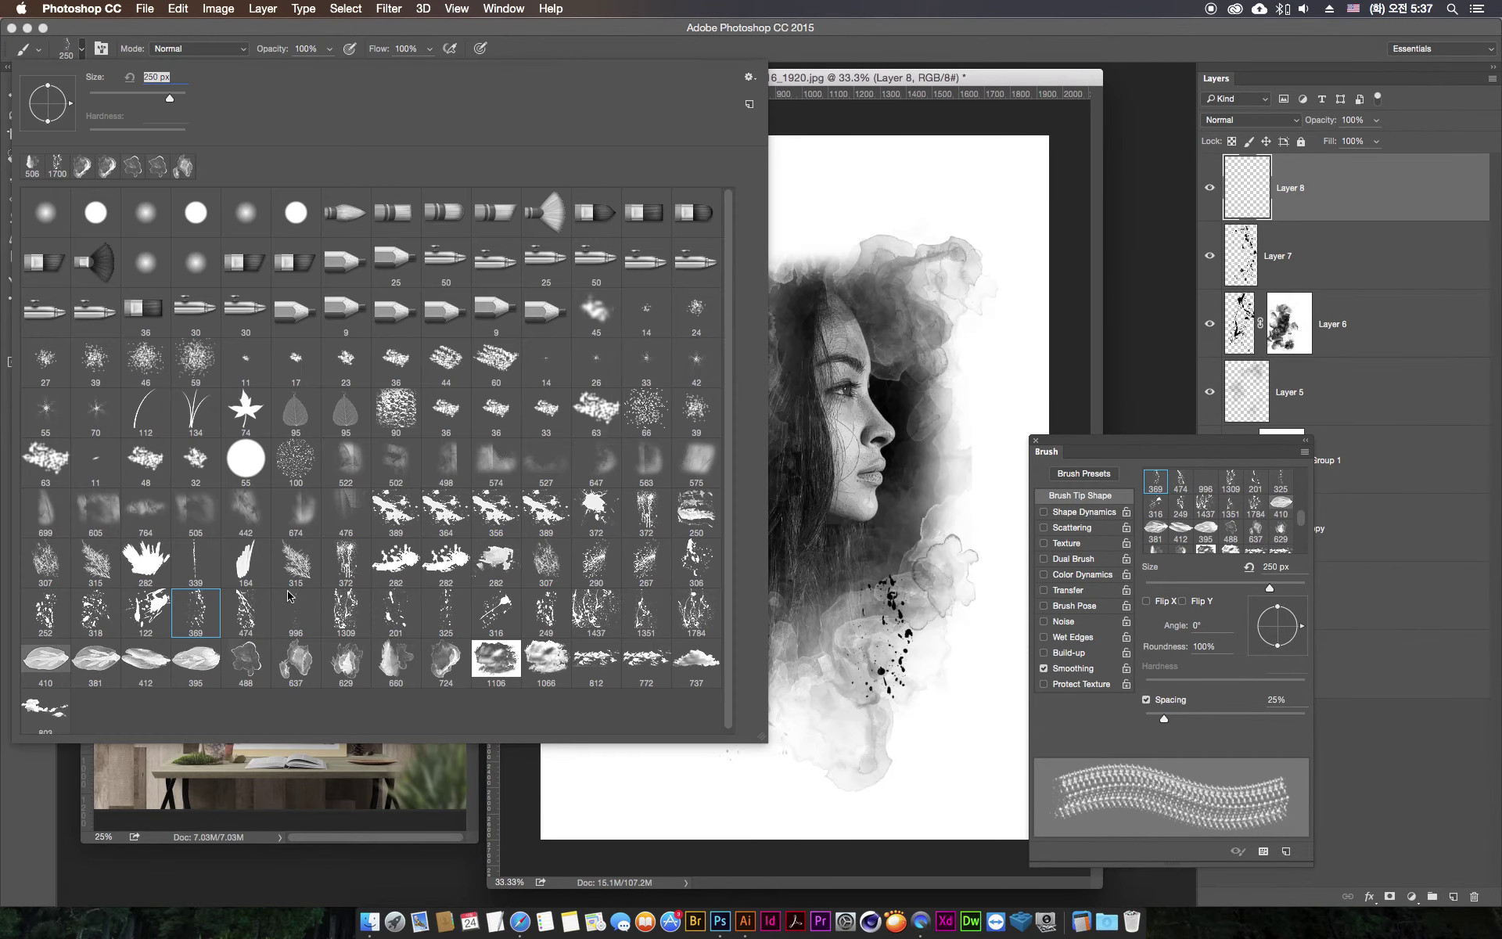
{"action": "left_click", "coordinate": [195, 564]}
{"action": "left_click", "coordinate": [833, 387]}
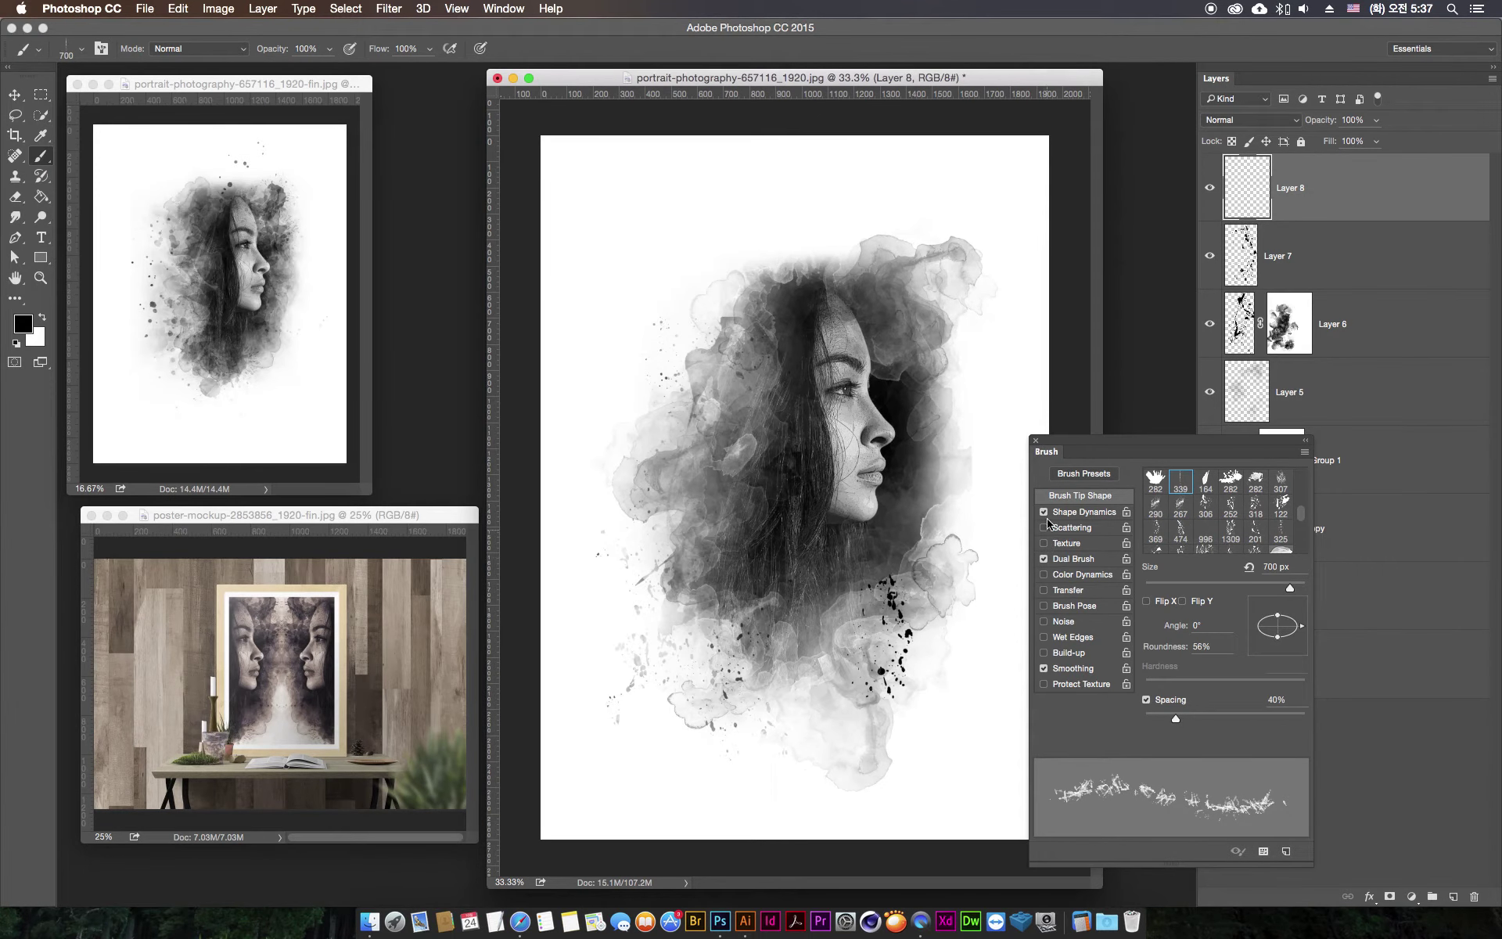
{"action": "left_click", "coordinate": [1044, 559]}
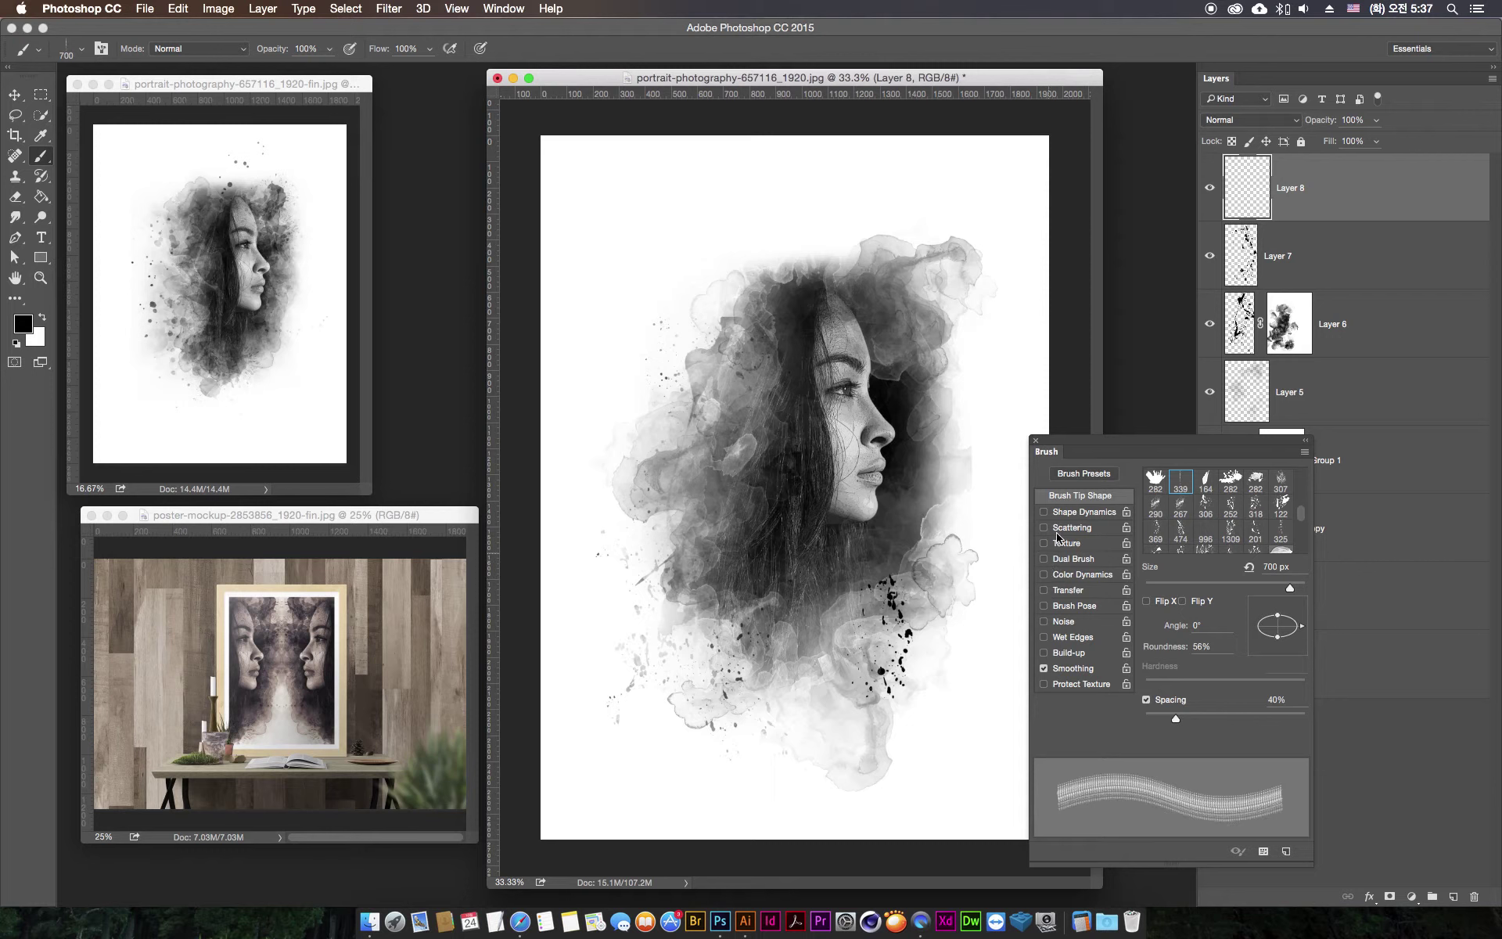
{"action": "left_click", "coordinate": [934, 338]}
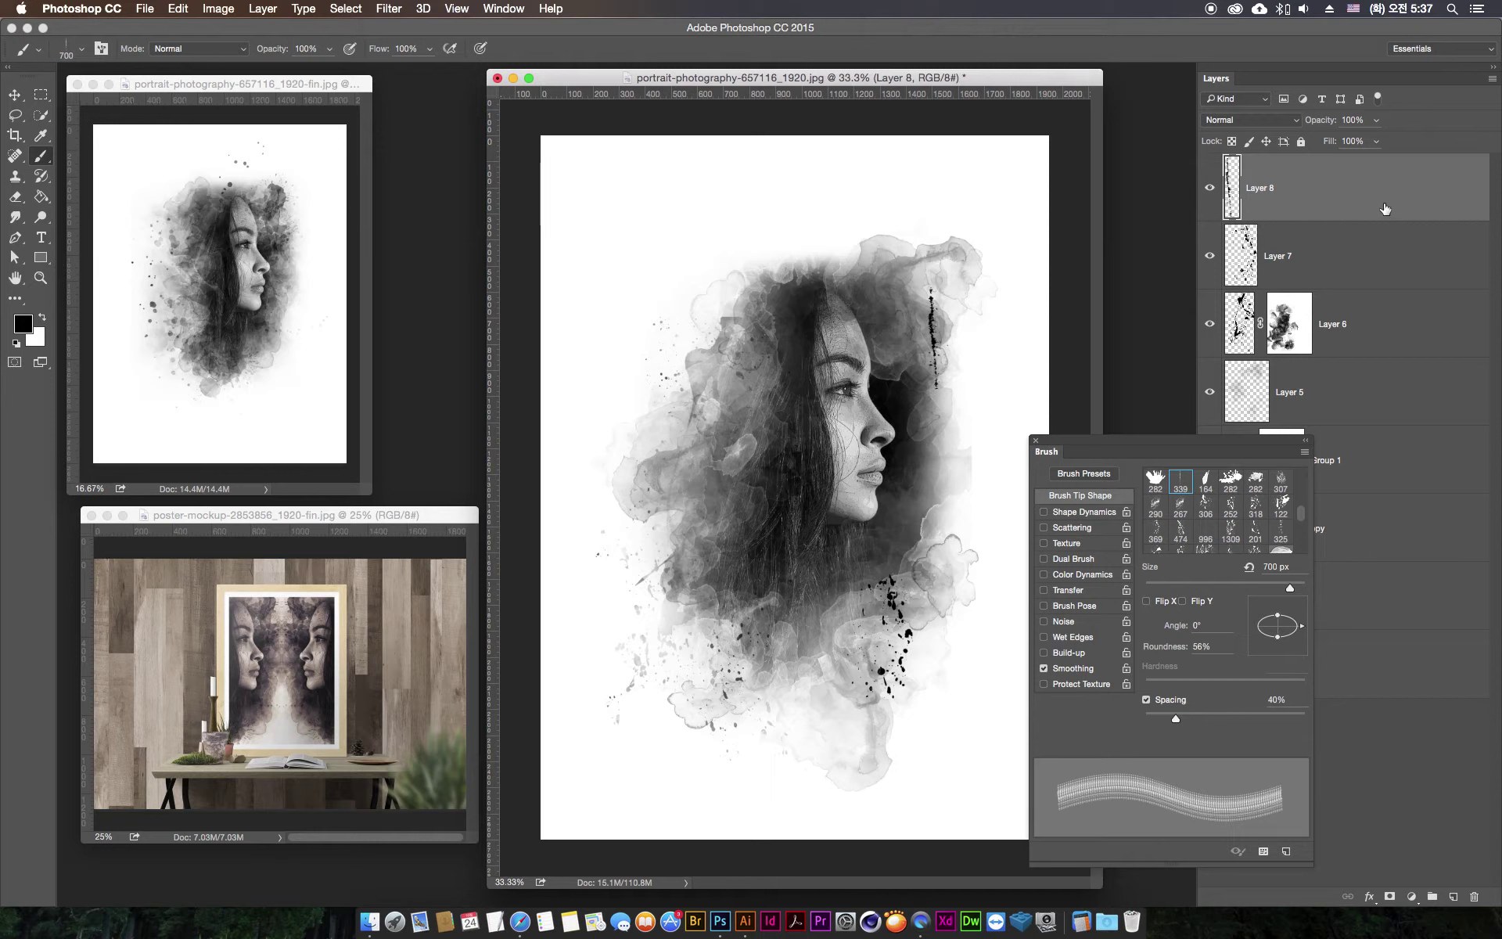
{"action": "left_click", "coordinate": [1357, 253], "text": "shift"}
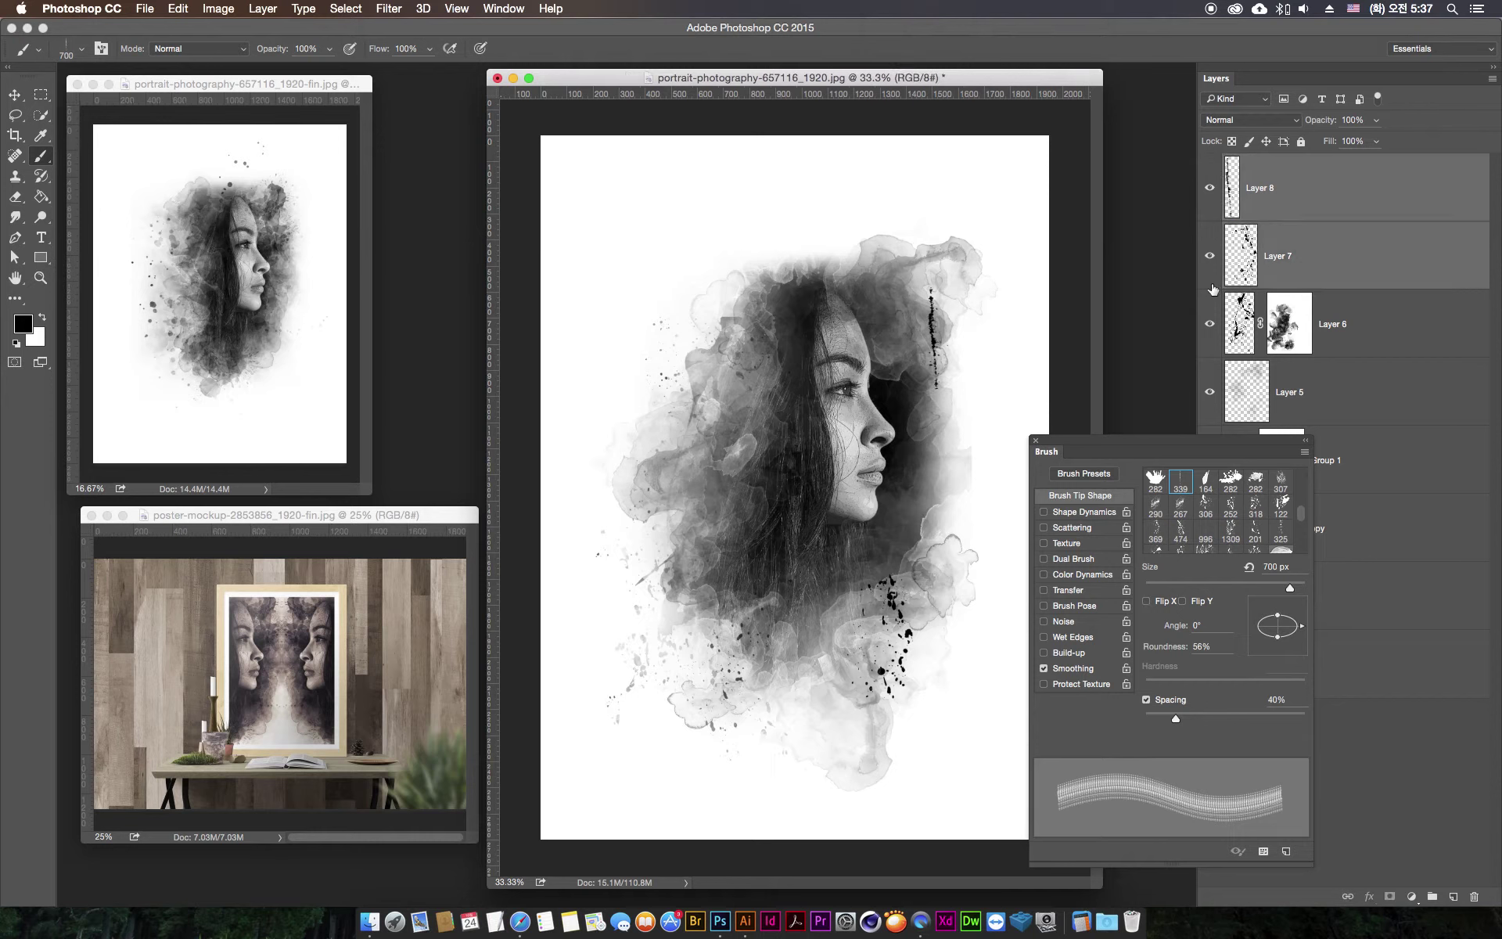
- Merge Layers 7 and 8, then erase the vertical streak and lighten the lower splatter dots
{"action": "key", "text": "super+e"}
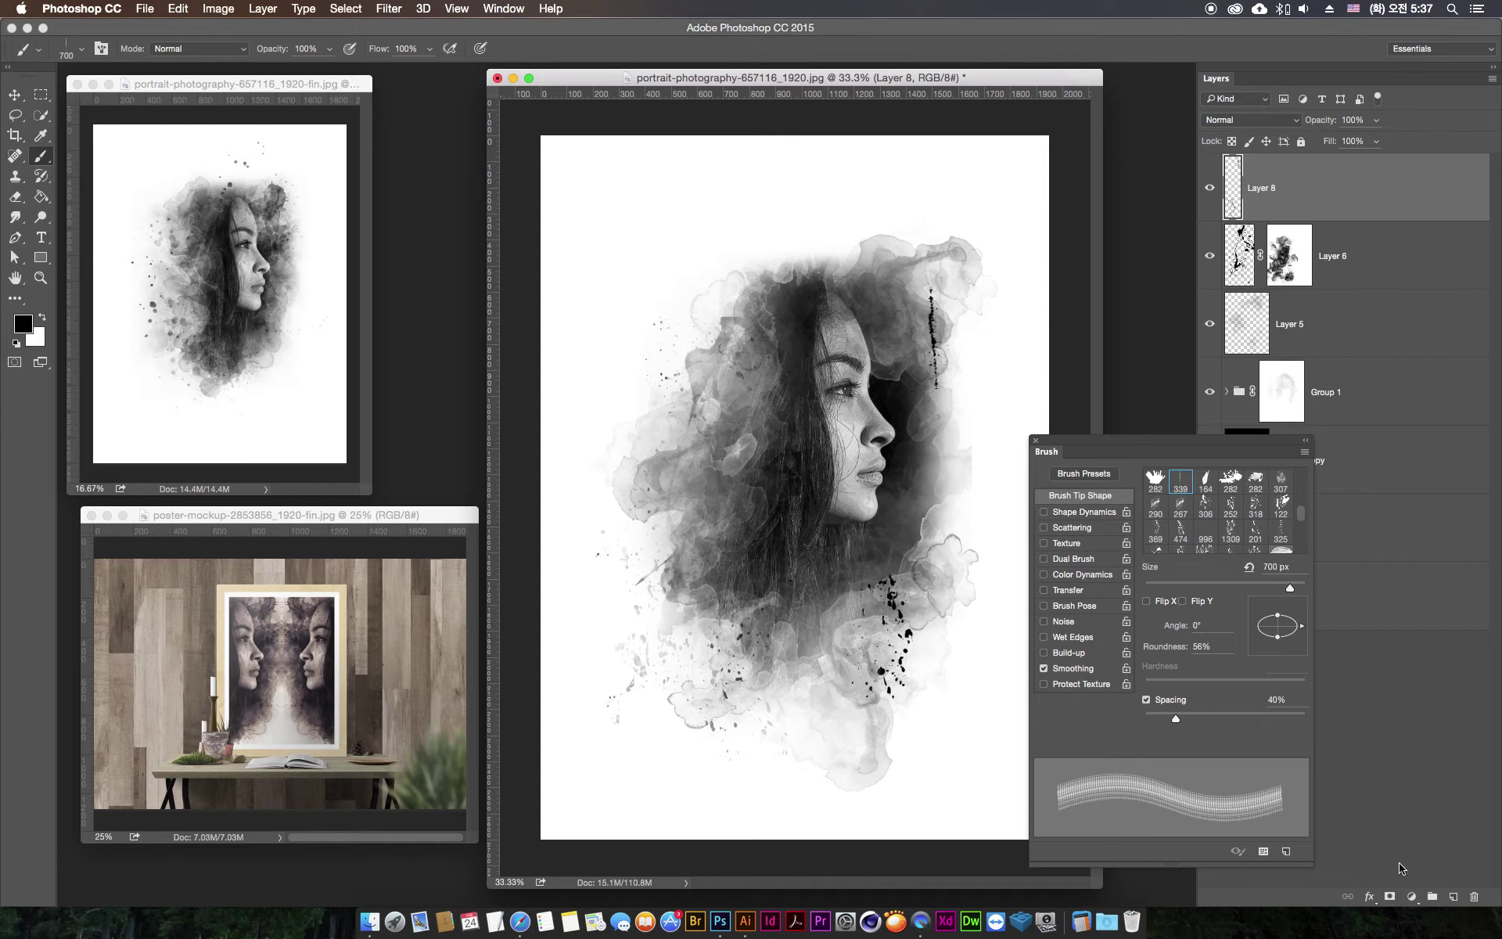
{"action": "key", "text": "e"}
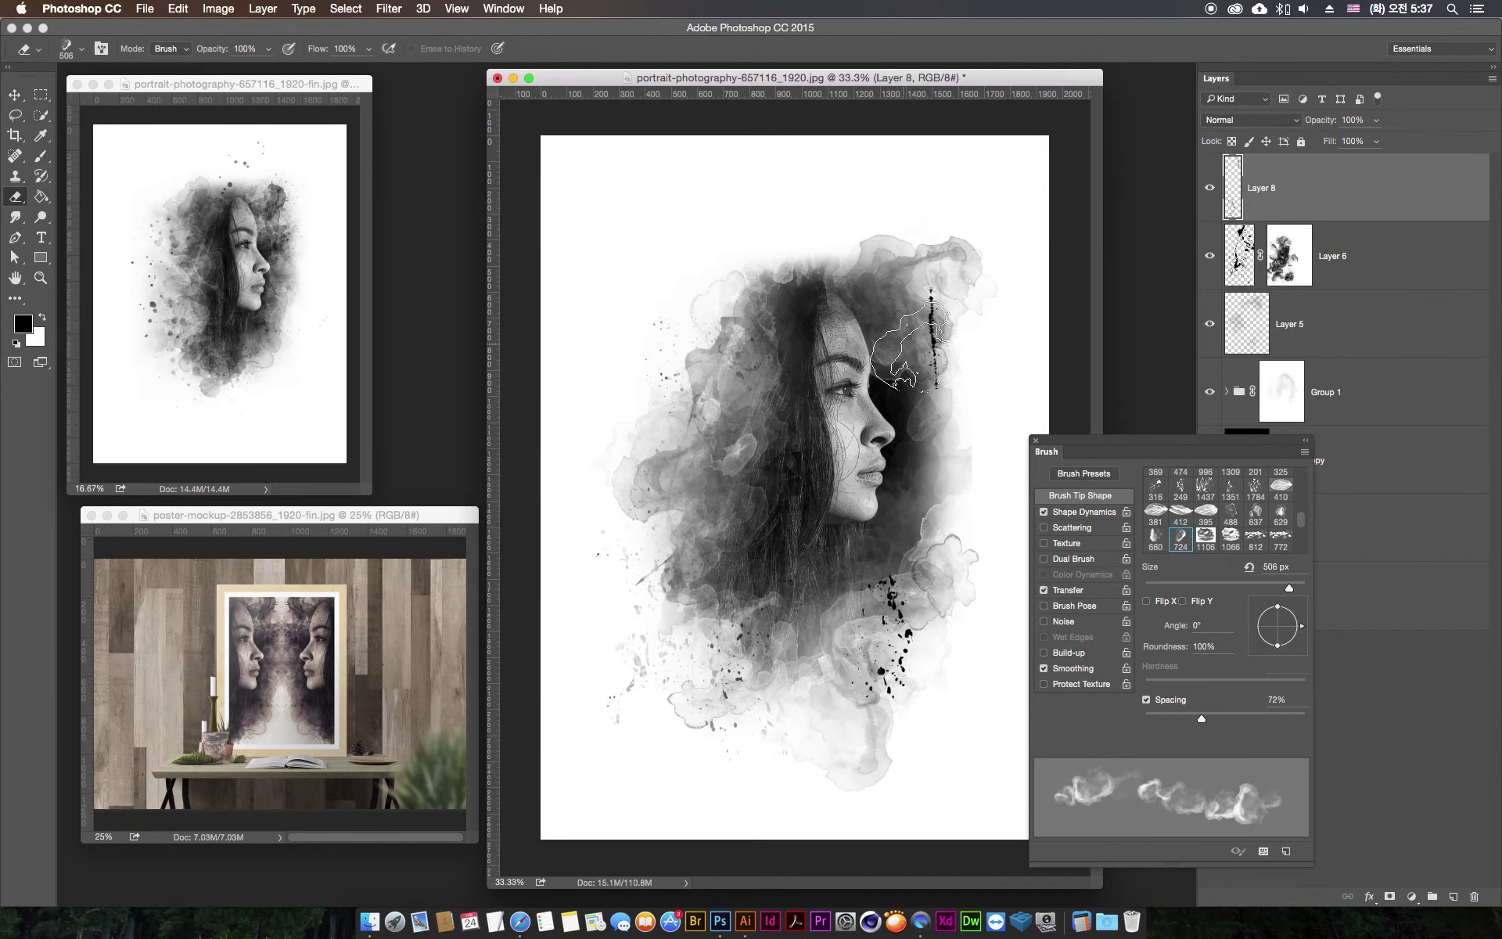
{"action": "left_click_drag", "start_coordinate": [951, 337], "coordinate": [983, 375]}
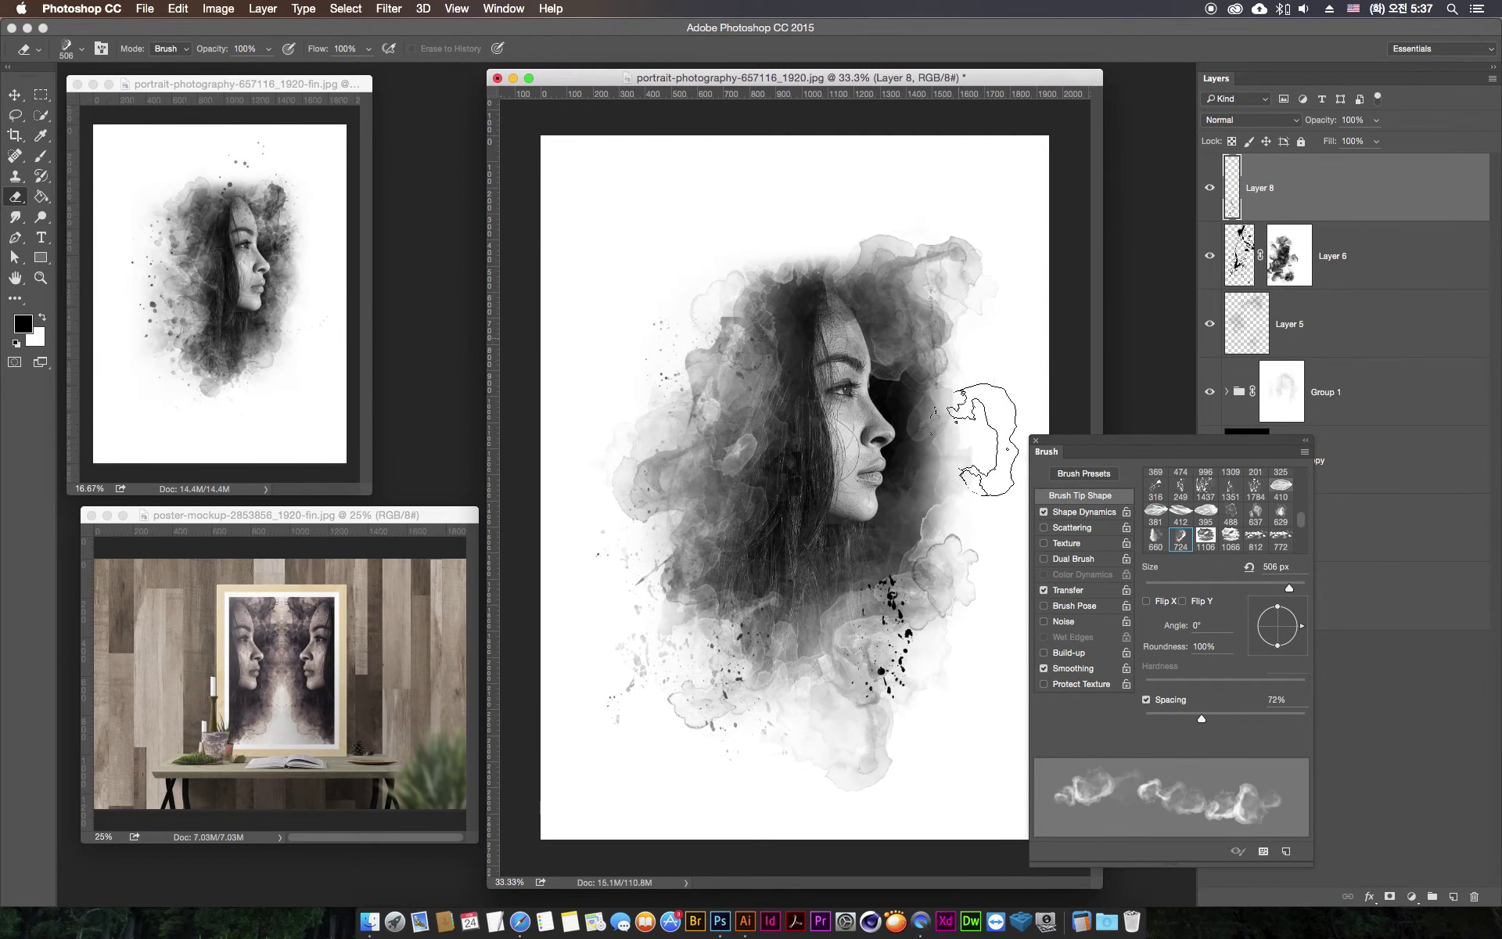
{"action": "mouse_move", "coordinate": [931, 568]}
{"action": "left_mouse_down"}
{"action": "mouse_move", "coordinate": [876, 671]}
{"action": "mouse_move", "coordinate": [901, 564]}
{"action": "left_mouse_up"}
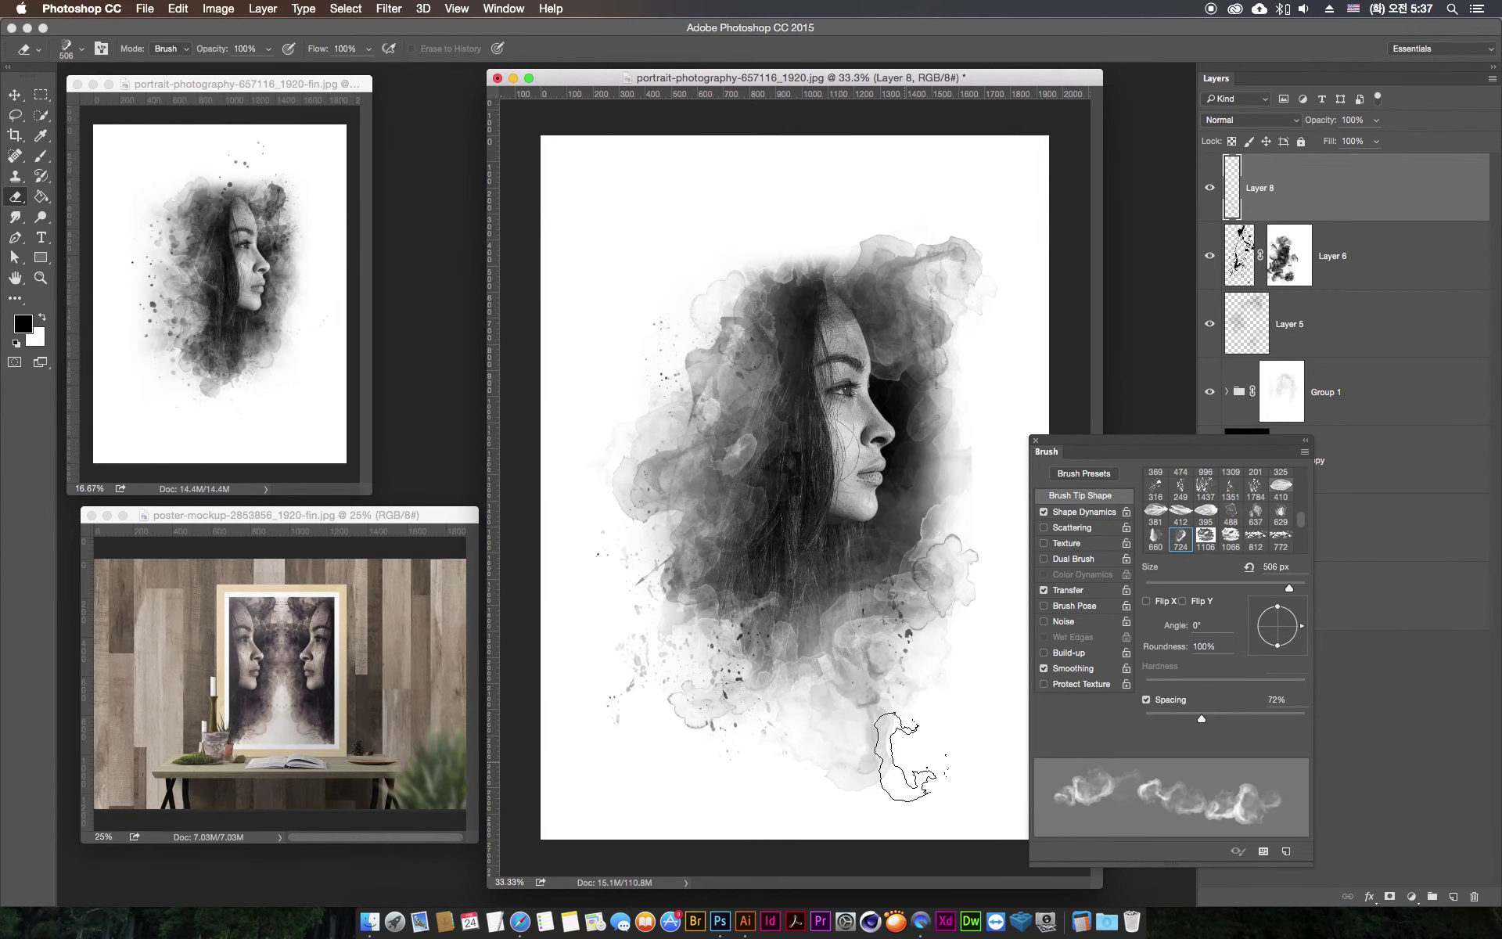
{"action": "mouse_move", "coordinate": [1107, 444]}
{"action": "left_mouse_down"}
{"action": "mouse_move", "coordinate": [1122, 444]}
{"action": "mouse_move", "coordinate": [1062, 456]}
{"action": "mouse_move", "coordinate": [1039, 731]}
{"action": "left_mouse_up"}
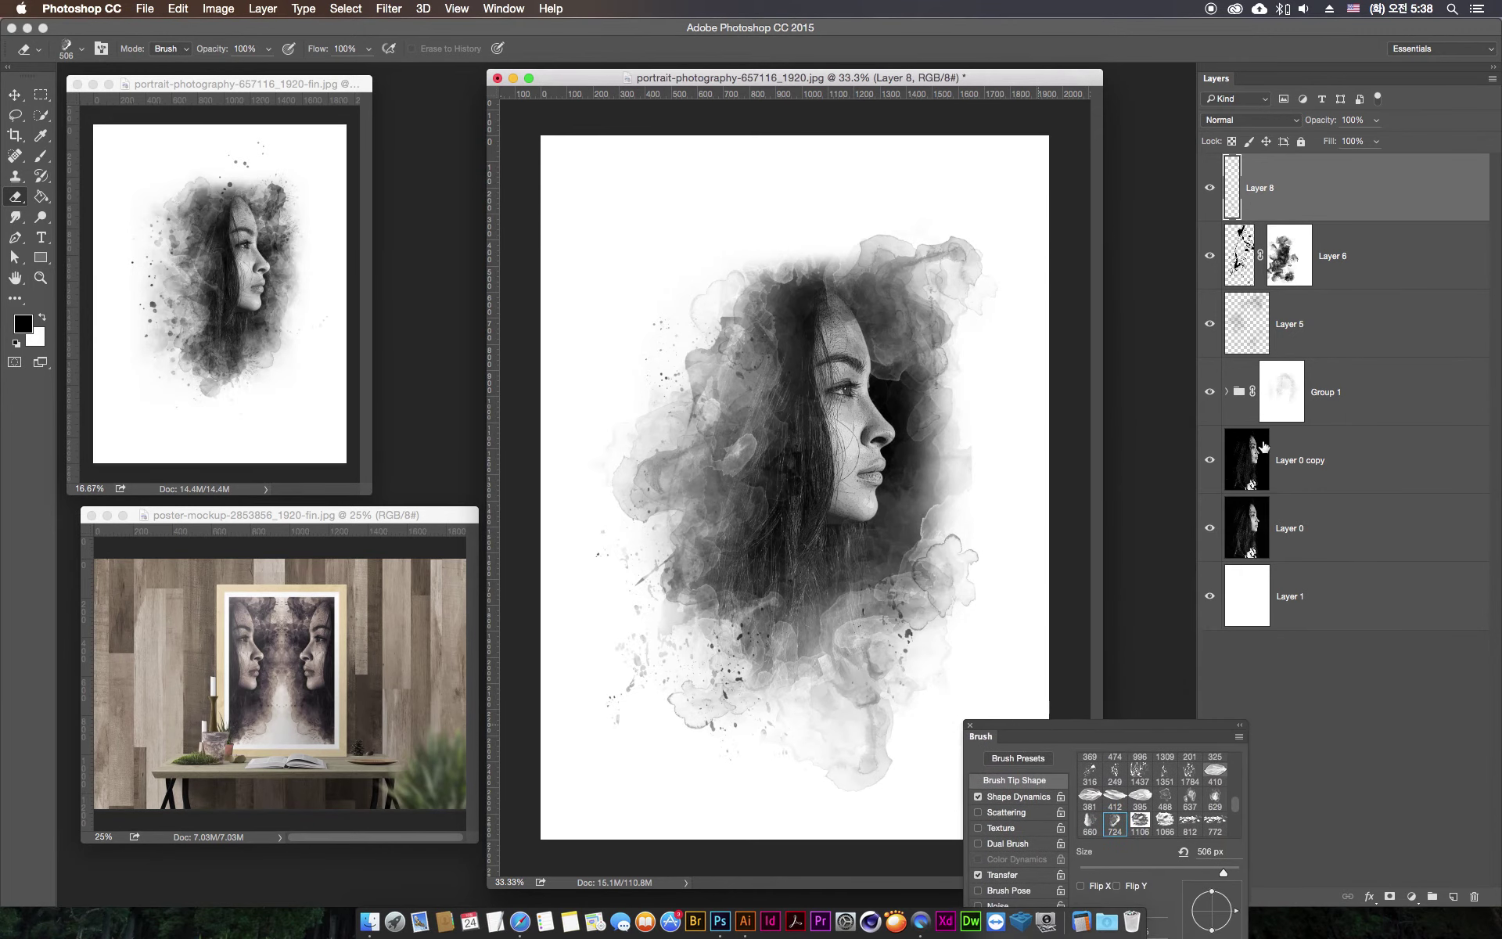
{"action": "left_click", "coordinate": [1408, 897]}
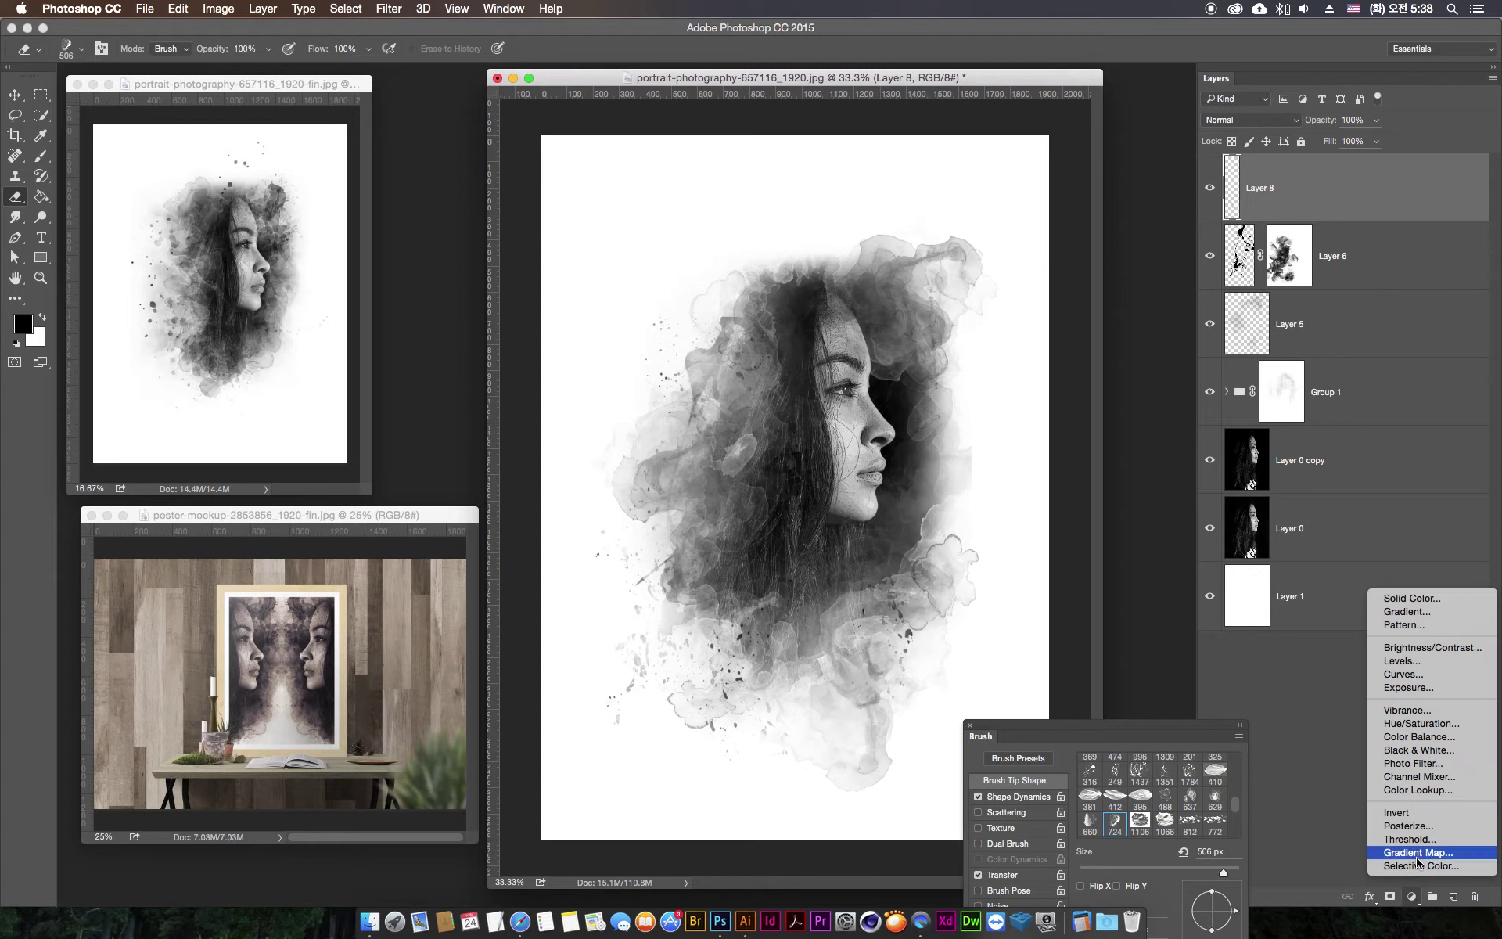
- Add a Levels 1 adjustment with the white input at 225, then hide it
{"action": "left_click", "coordinate": [1402, 661]}
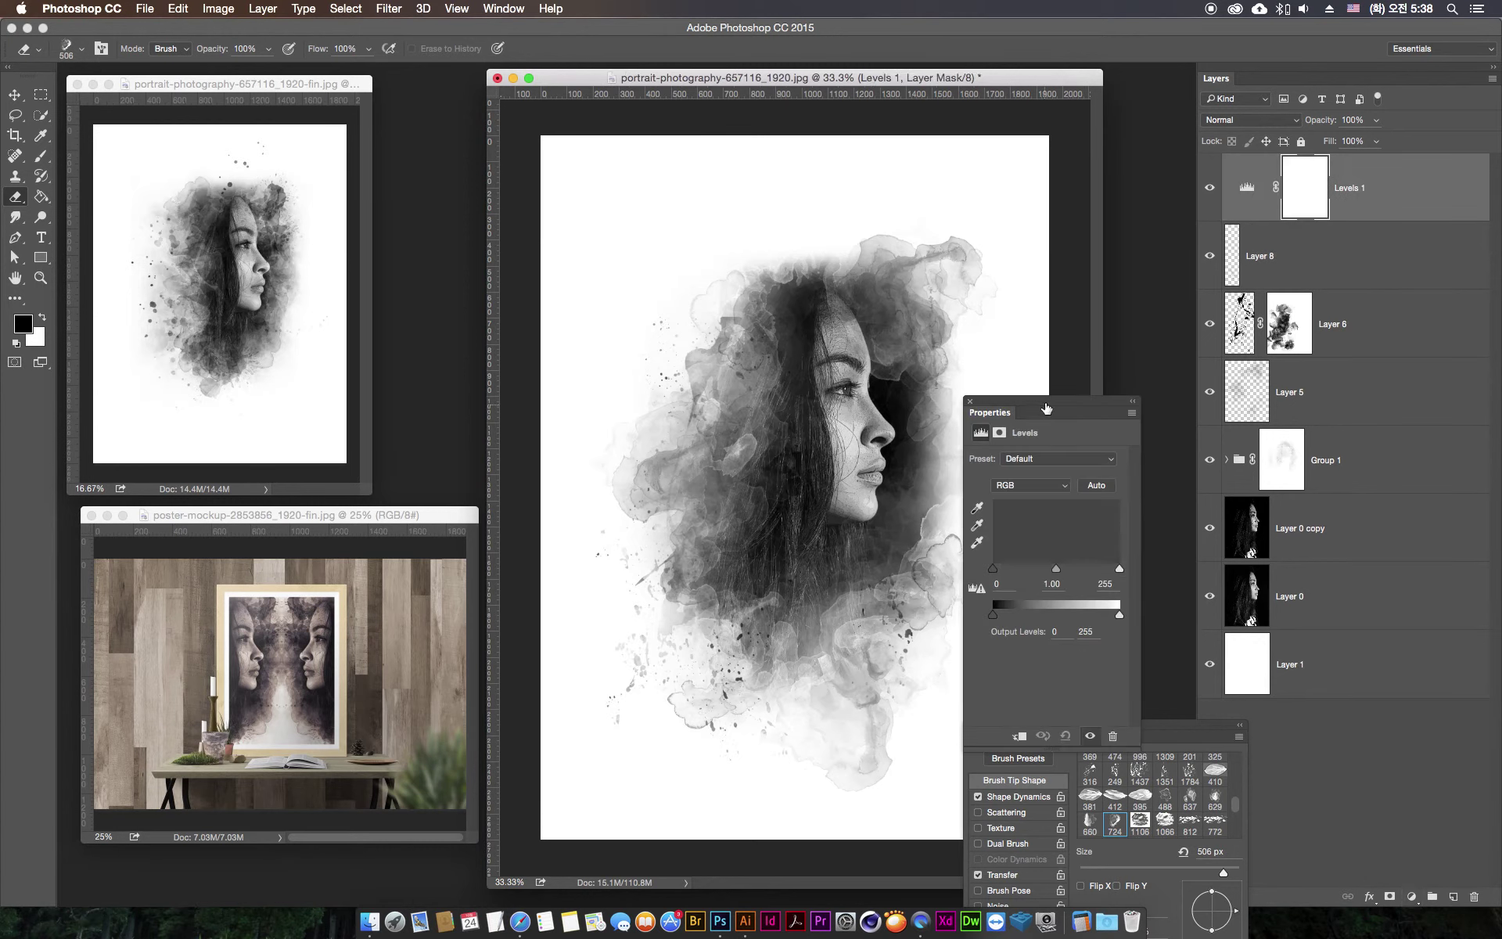
{"action": "left_click_drag", "start_coordinate": [1064, 413], "coordinate": [1091, 368]}
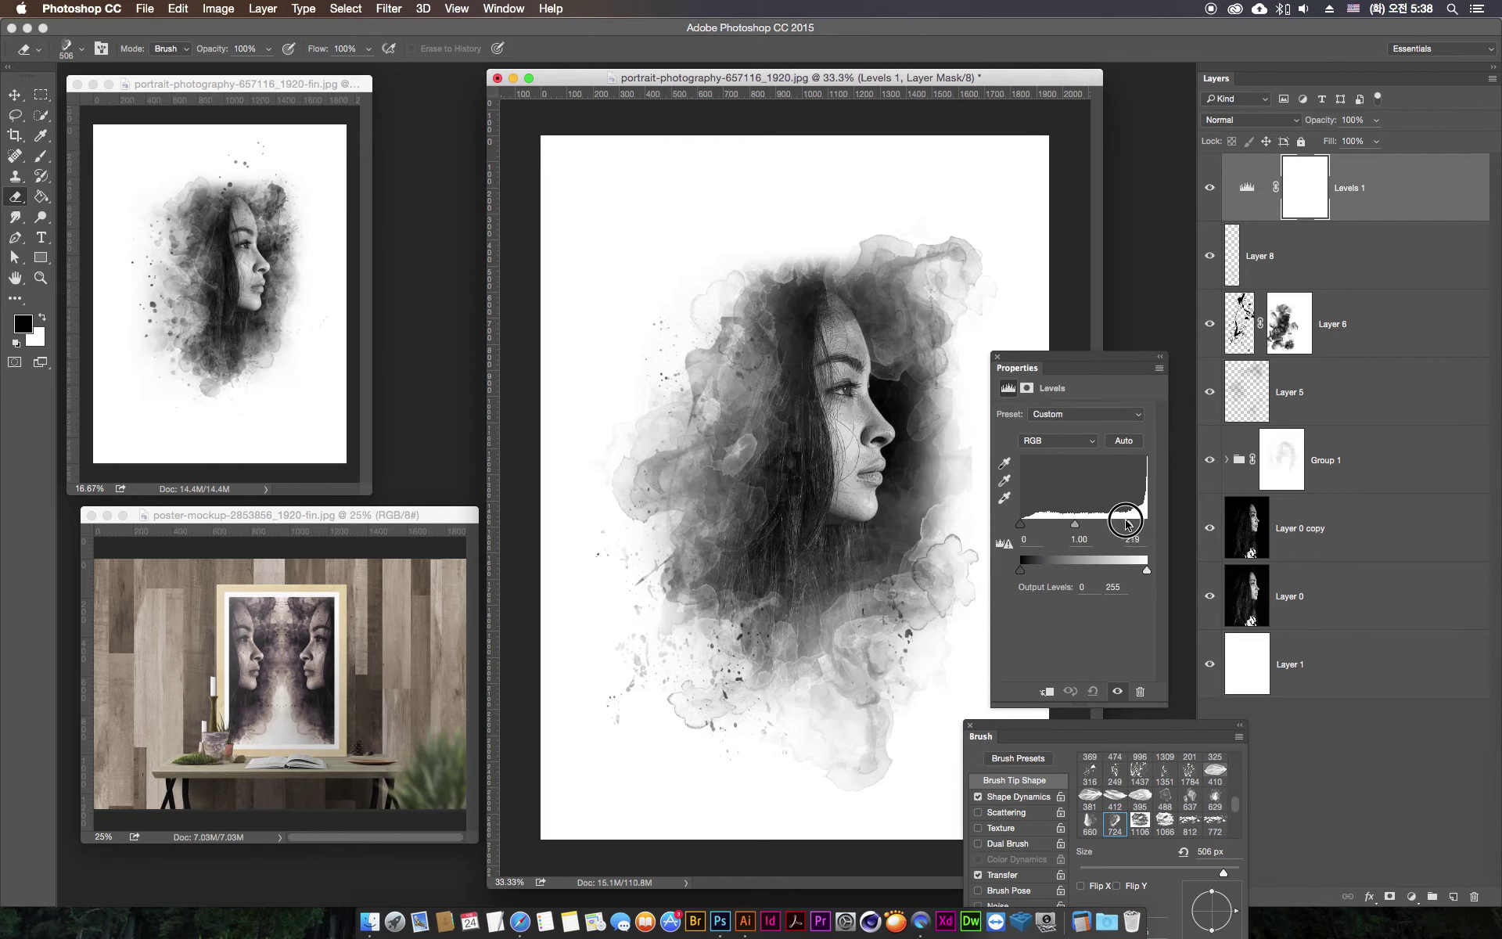
{"action": "left_click_drag", "start_coordinate": [1147, 524], "coordinate": [1127, 524]}
{"action": "left_click_drag", "start_coordinate": [1024, 526], "coordinate": [1026, 528]}
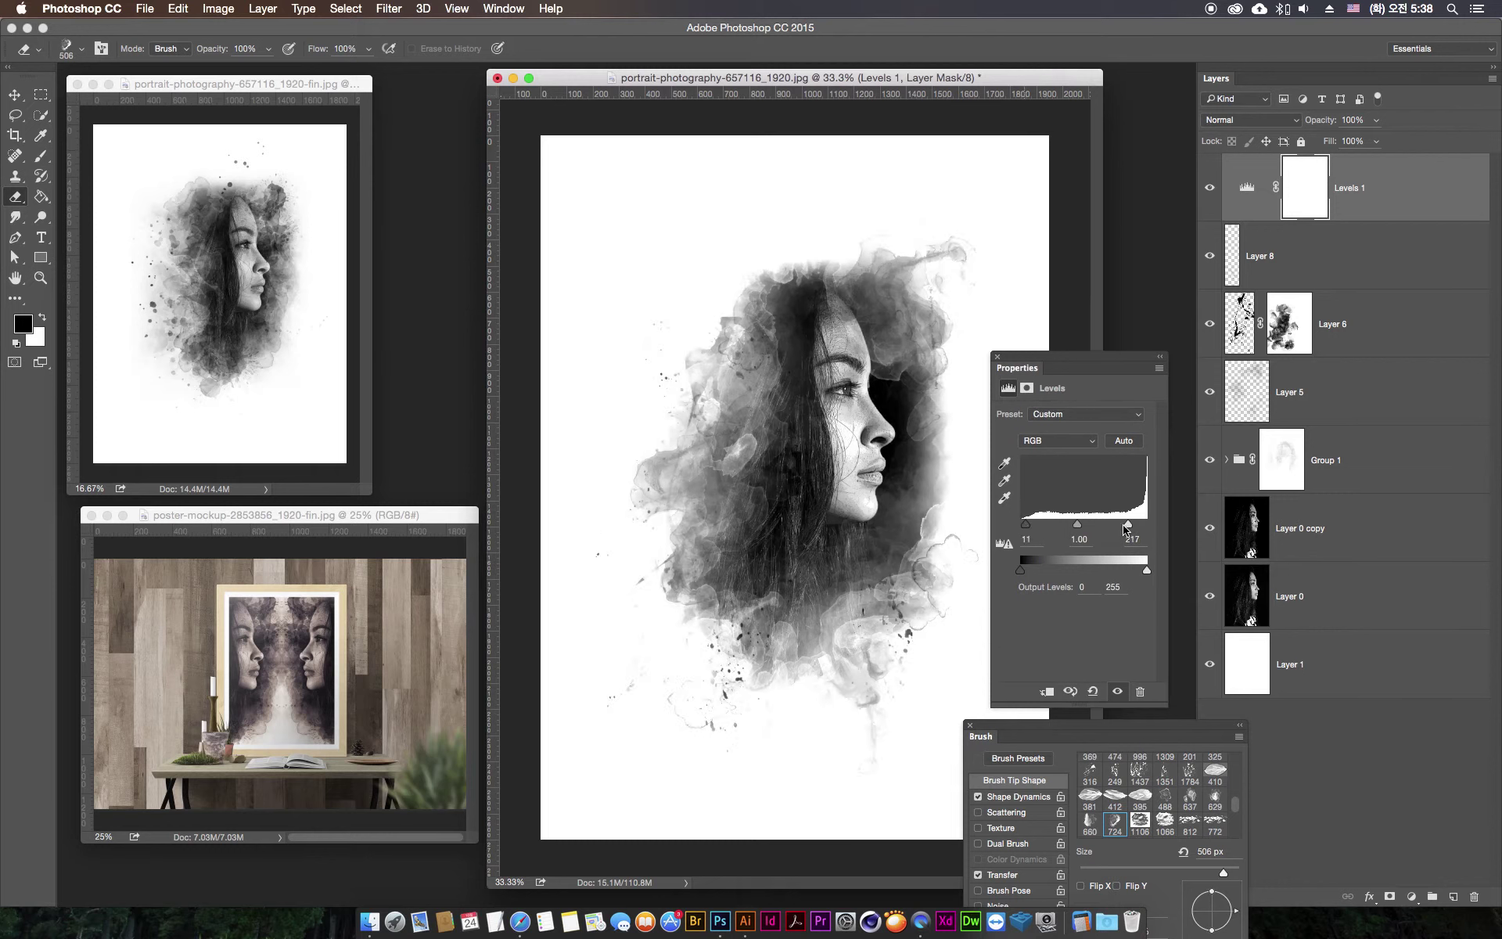
{"action": "left_click_drag", "start_coordinate": [1129, 526], "coordinate": [1134, 527]}
{"action": "left_click", "coordinate": [998, 357]}
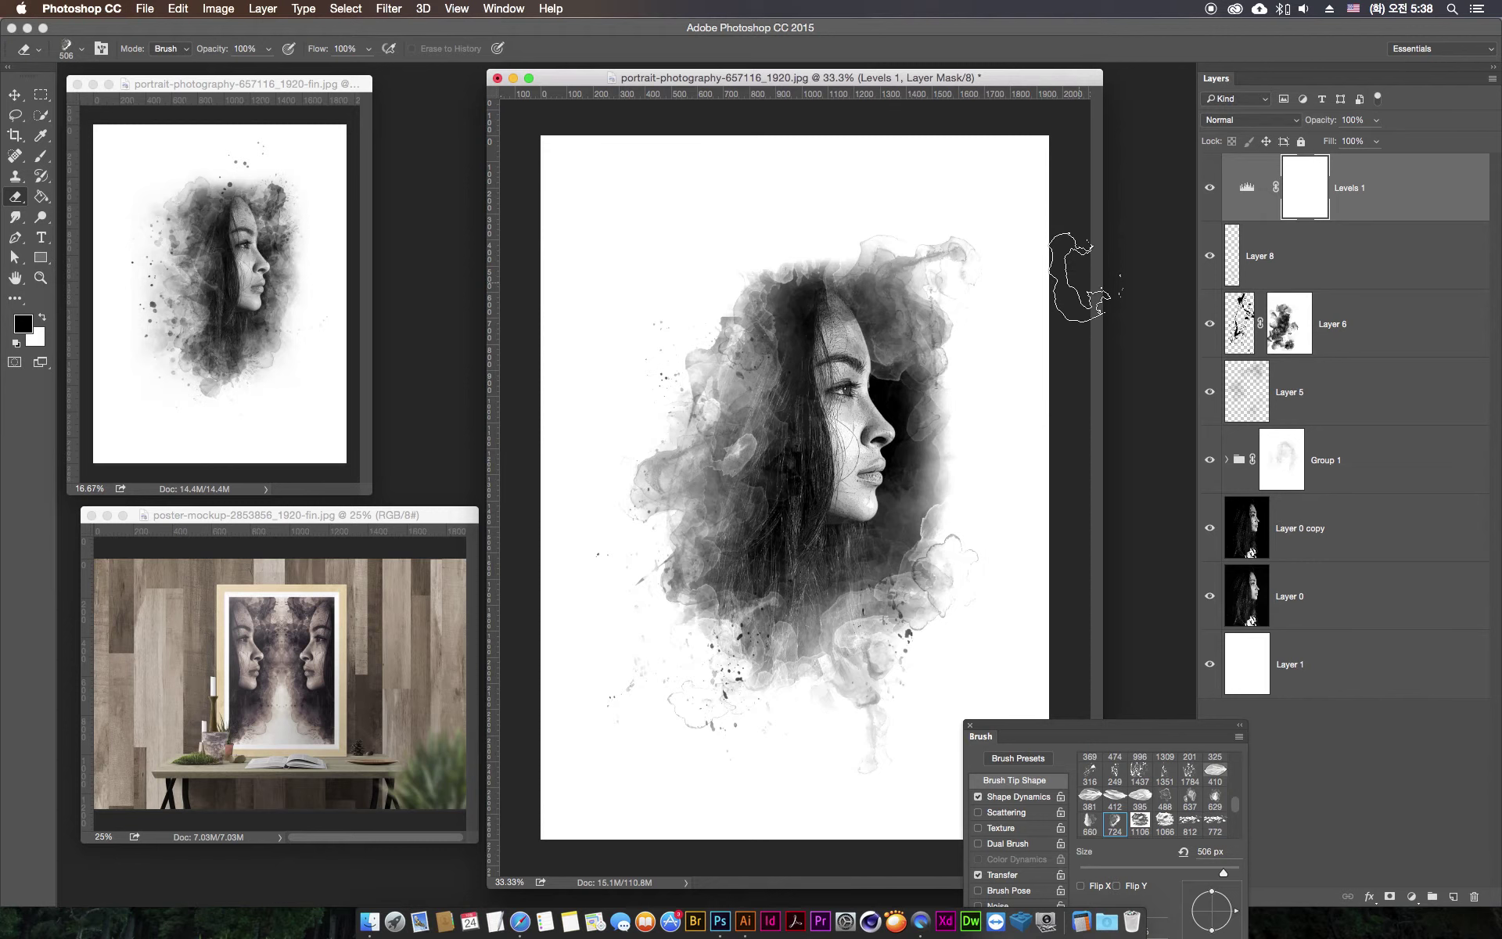
{"action": "left_click", "coordinate": [1211, 182]}
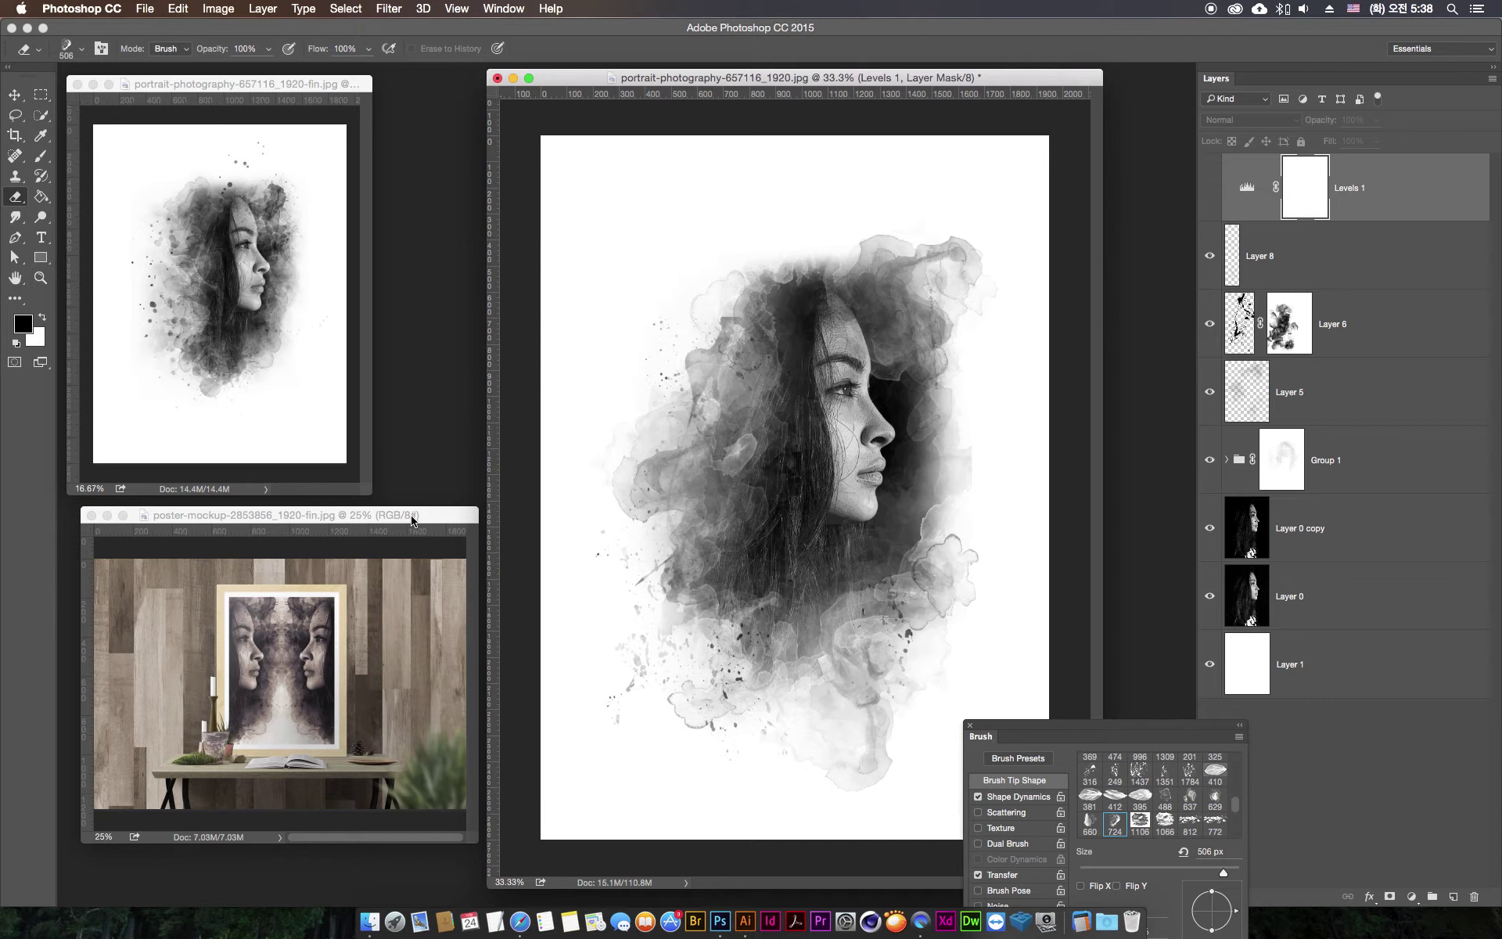
- Open poster-mockup-2853856_1920.jpg from the Downloads folder as a new Photoshop document
{"action": "left_click_drag", "start_coordinate": [412, 518], "coordinate": [421, 519]}
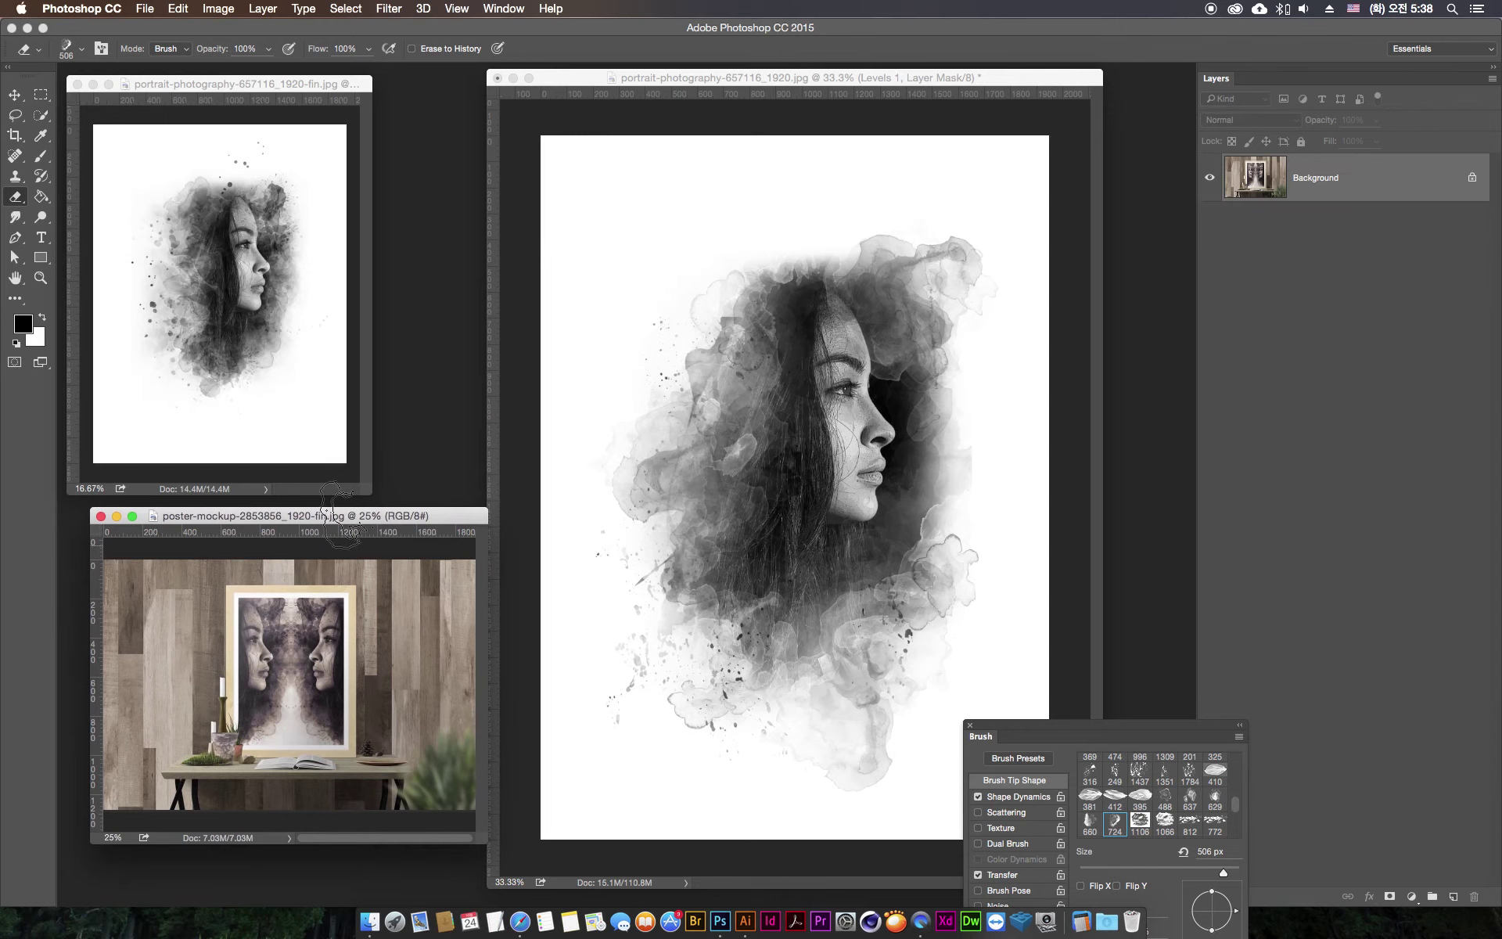
{"action": "left_click", "coordinate": [369, 921]}
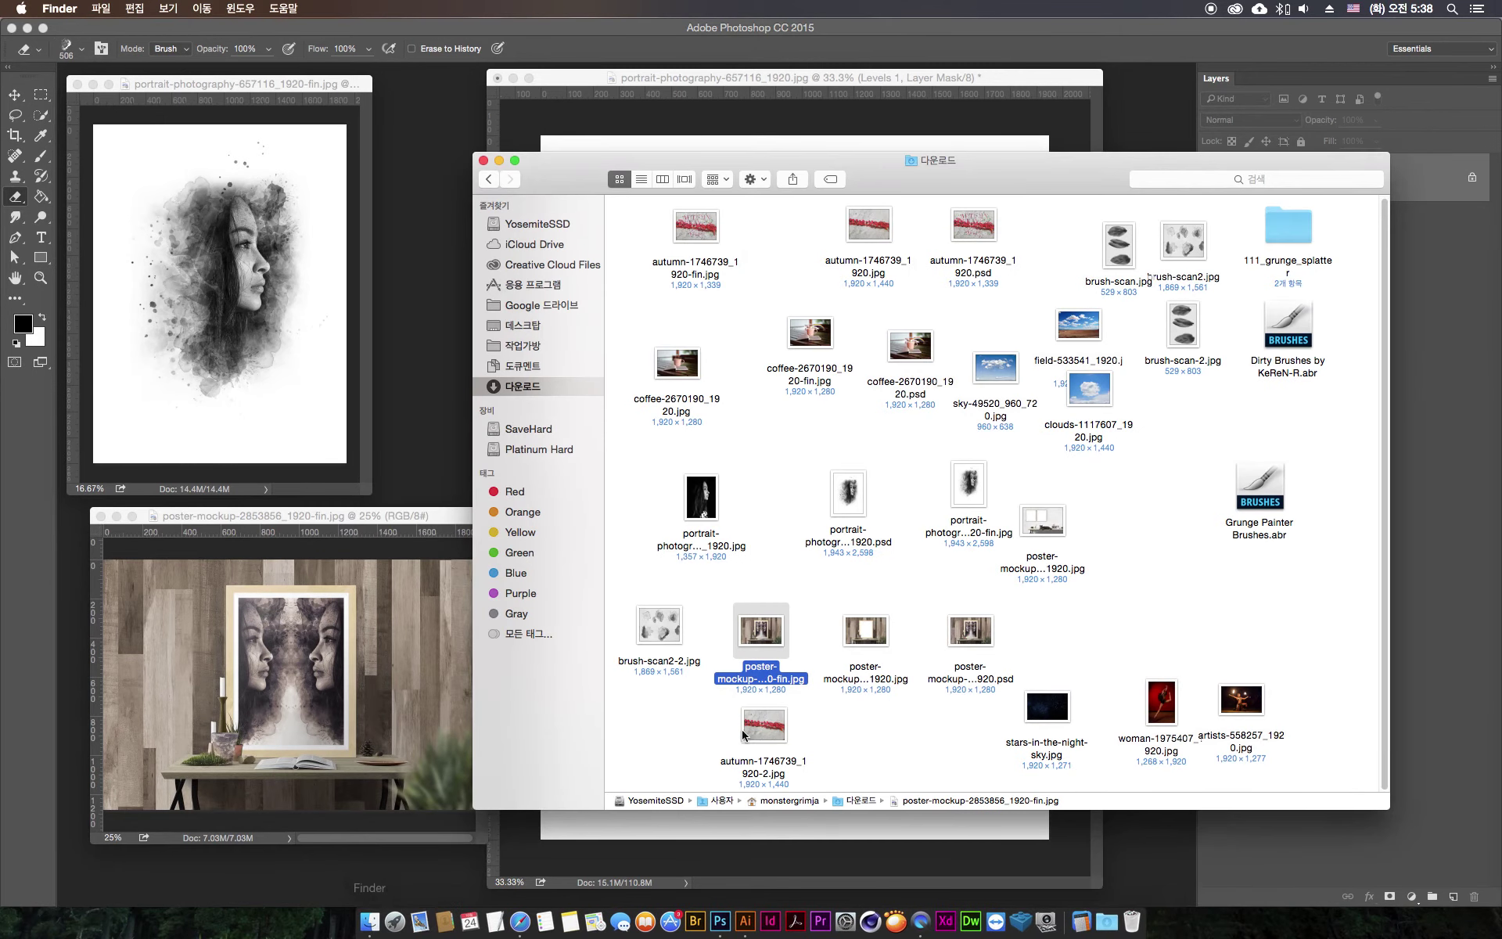
{"action": "mouse_move", "coordinate": [867, 635]}
{"action": "left_mouse_down"}
{"action": "mouse_move", "coordinate": [477, 254]}
{"action": "mouse_move", "coordinate": [411, 321]}
{"action": "left_mouse_up"}
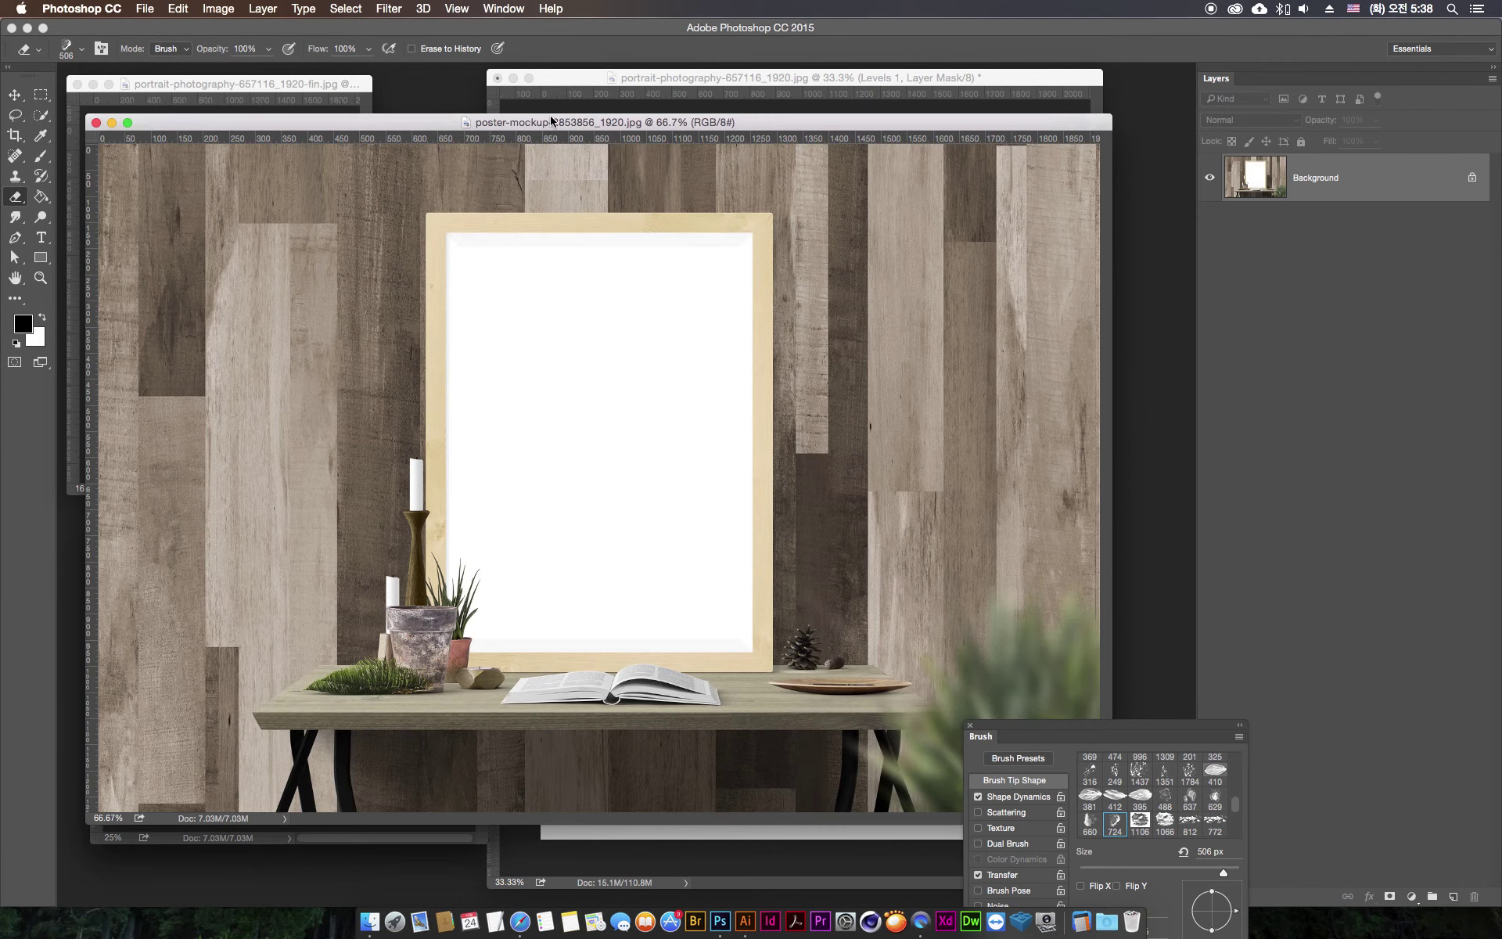
{"action": "mouse_move", "coordinate": [552, 122]}
{"action": "left_mouse_down"}
{"action": "mouse_move", "coordinate": [622, 108]}
{"action": "mouse_move", "coordinate": [622, 136]}
{"action": "left_mouse_up"}
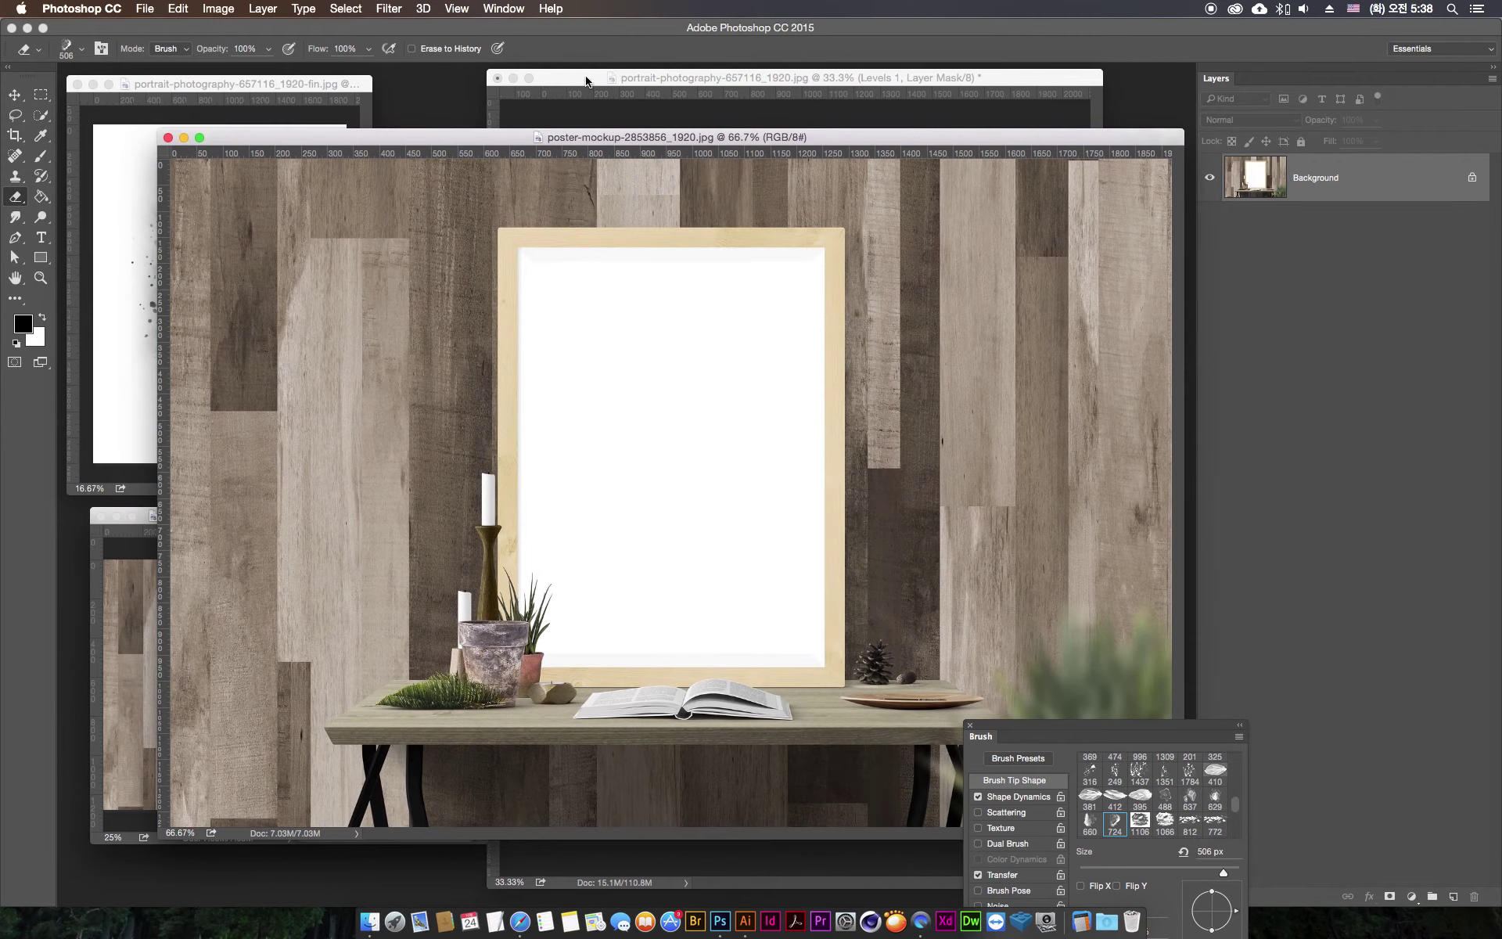
- Bring the smoke portrait forward with the Rectangular Marquee tool and the Brush panel closed
{"action": "left_click", "coordinate": [589, 81]}
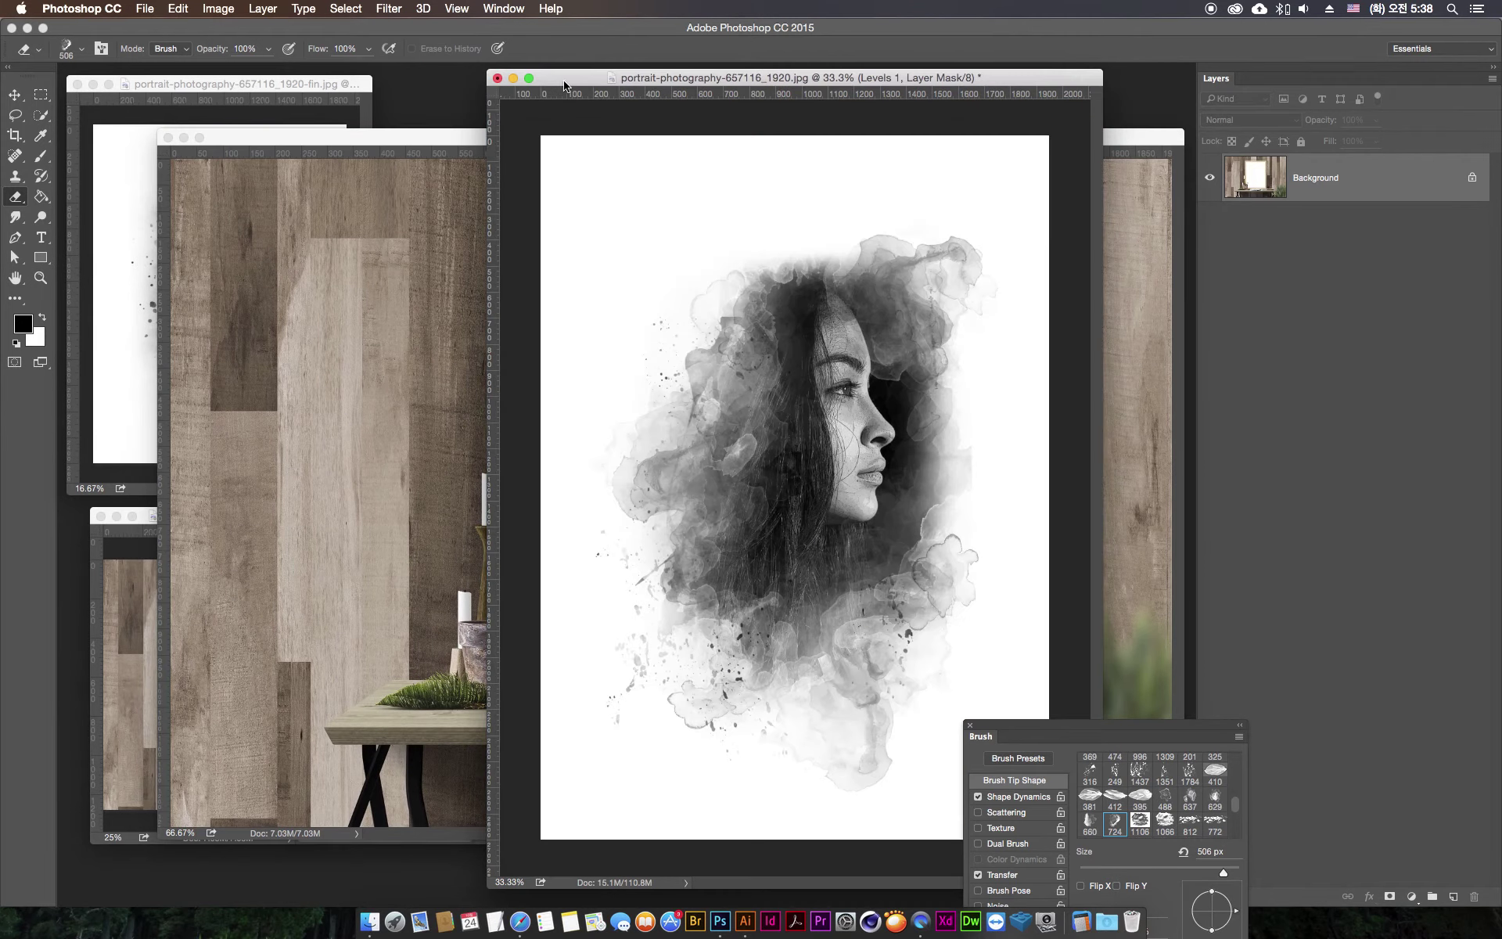
{"action": "left_click", "coordinate": [42, 94]}
{"action": "left_click_drag", "start_coordinate": [635, 78], "coordinate": [567, 76]}
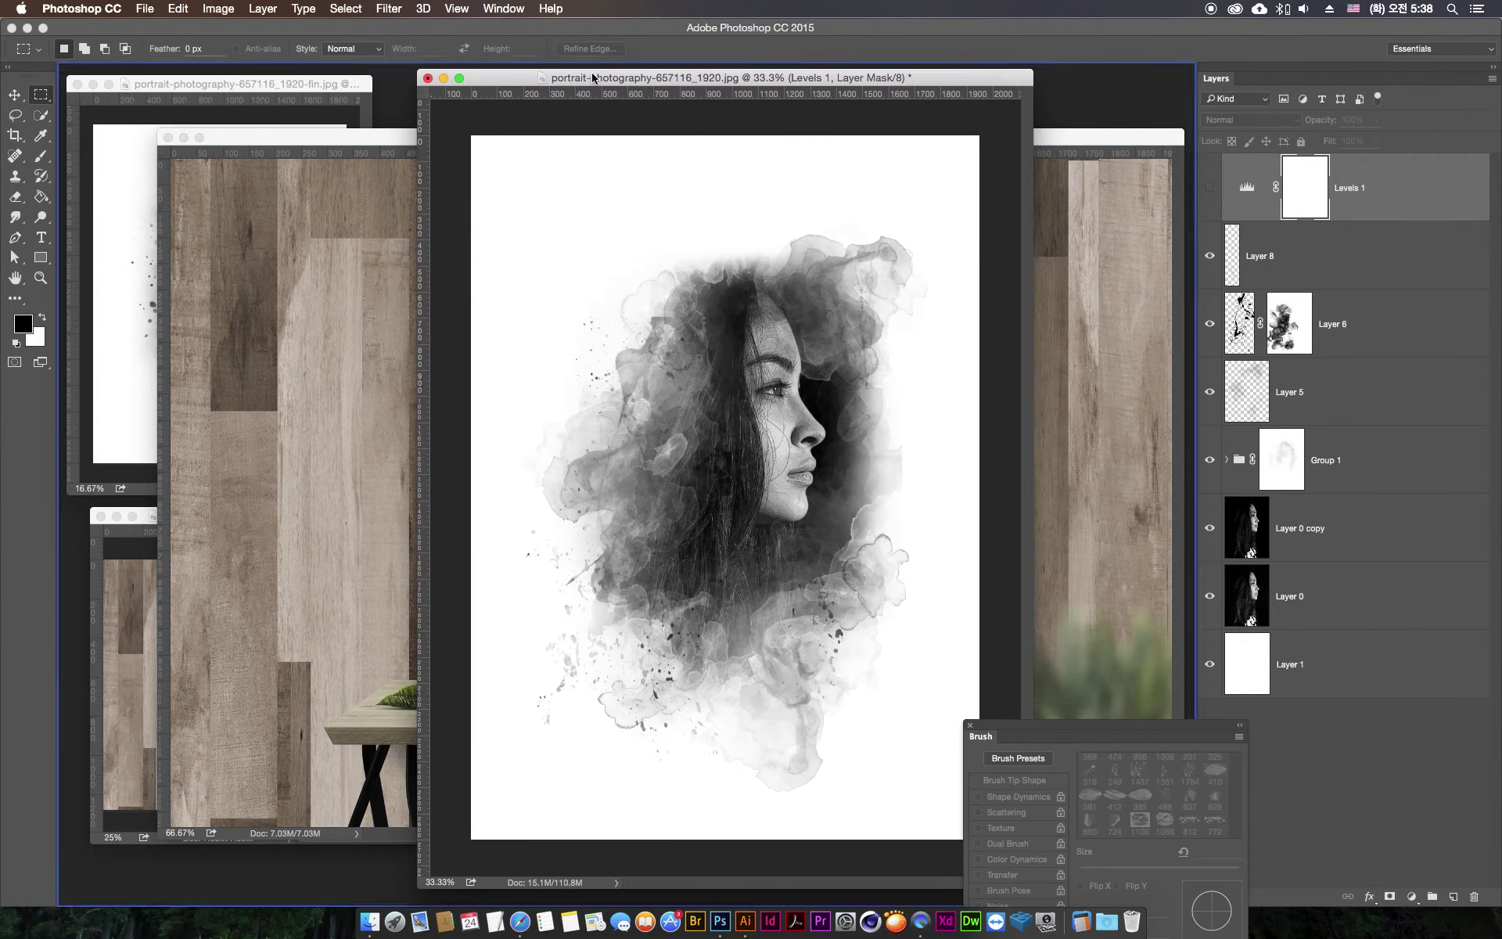
{"action": "left_click", "coordinate": [969, 725]}
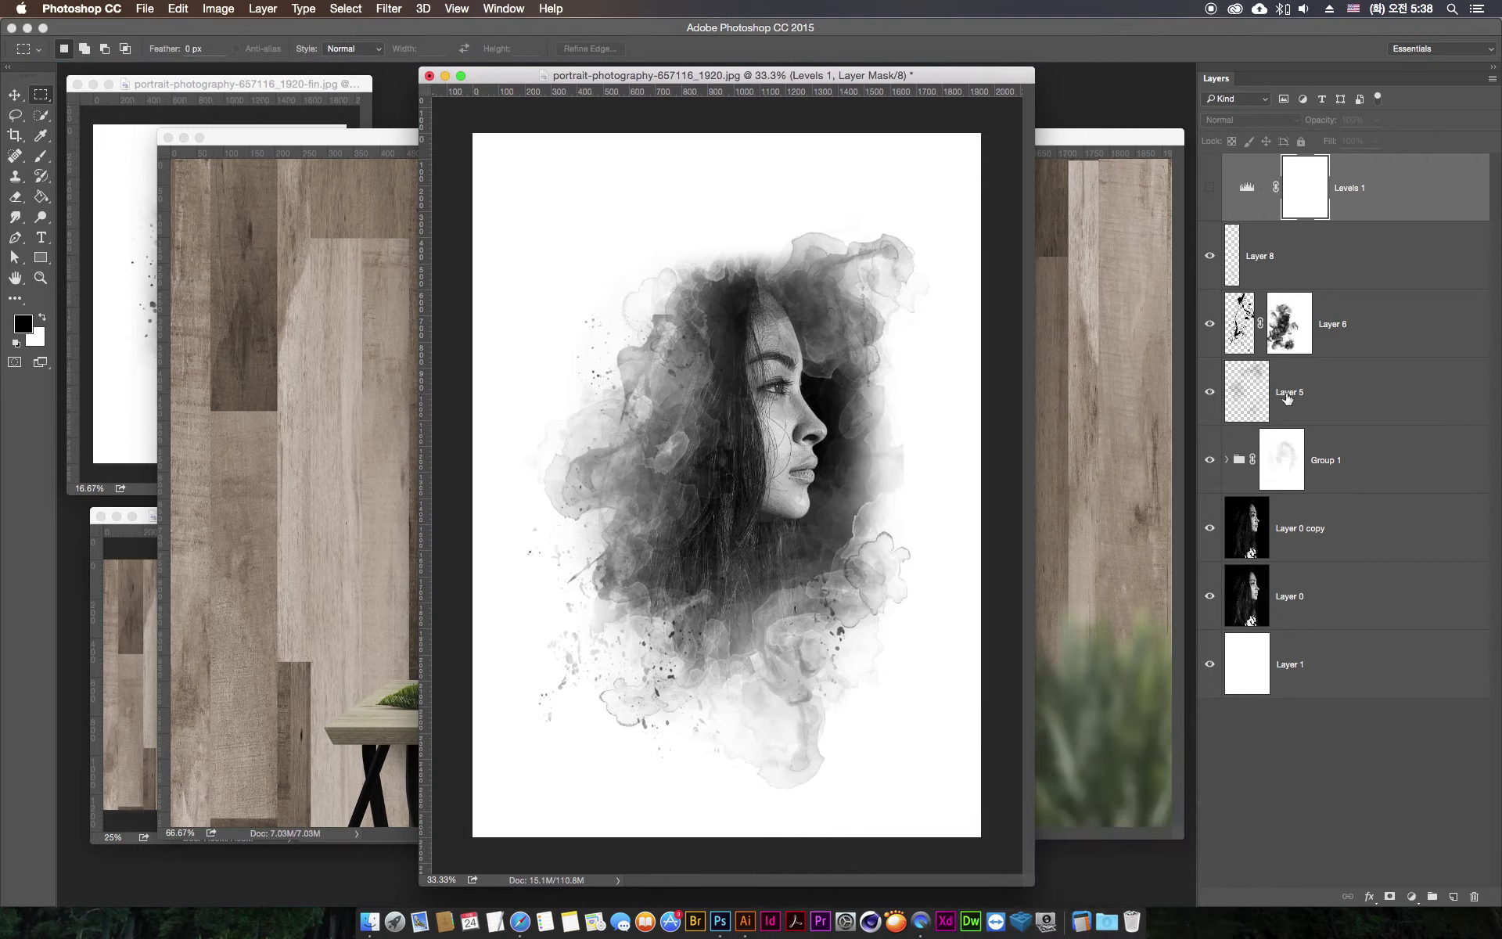
- Select all of the Layer 6 canvas and copy it
{"action": "left_click", "coordinate": [1415, 329]}
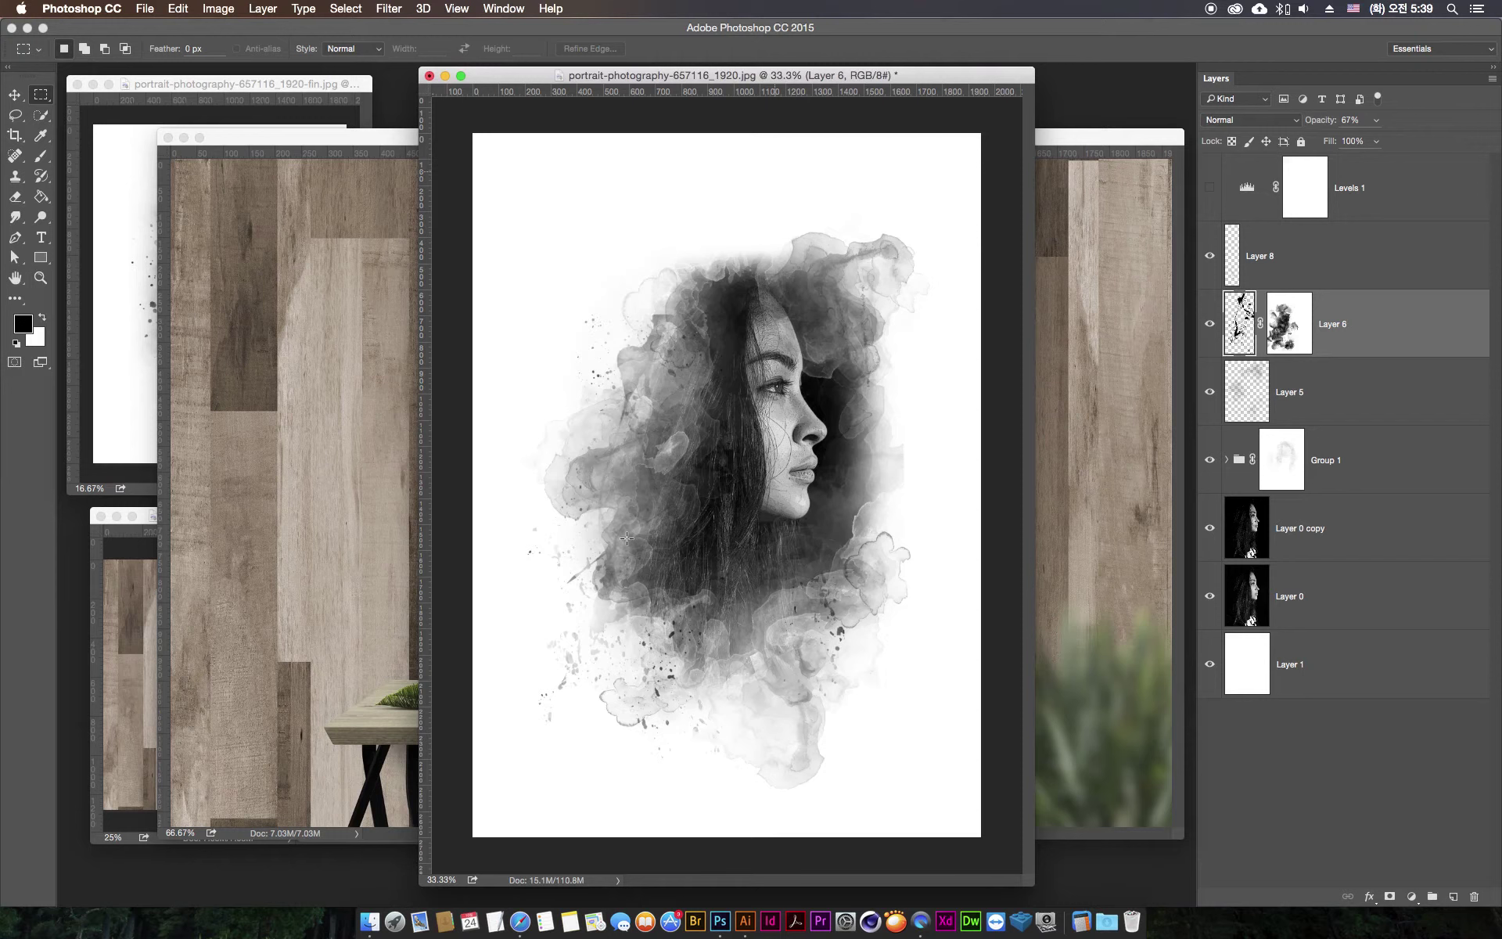
{"action": "key", "text": "ctrl+a"}
{"action": "key", "text": "ctrl+c"}
{"action": "left_click", "coordinate": [1099, 146]}
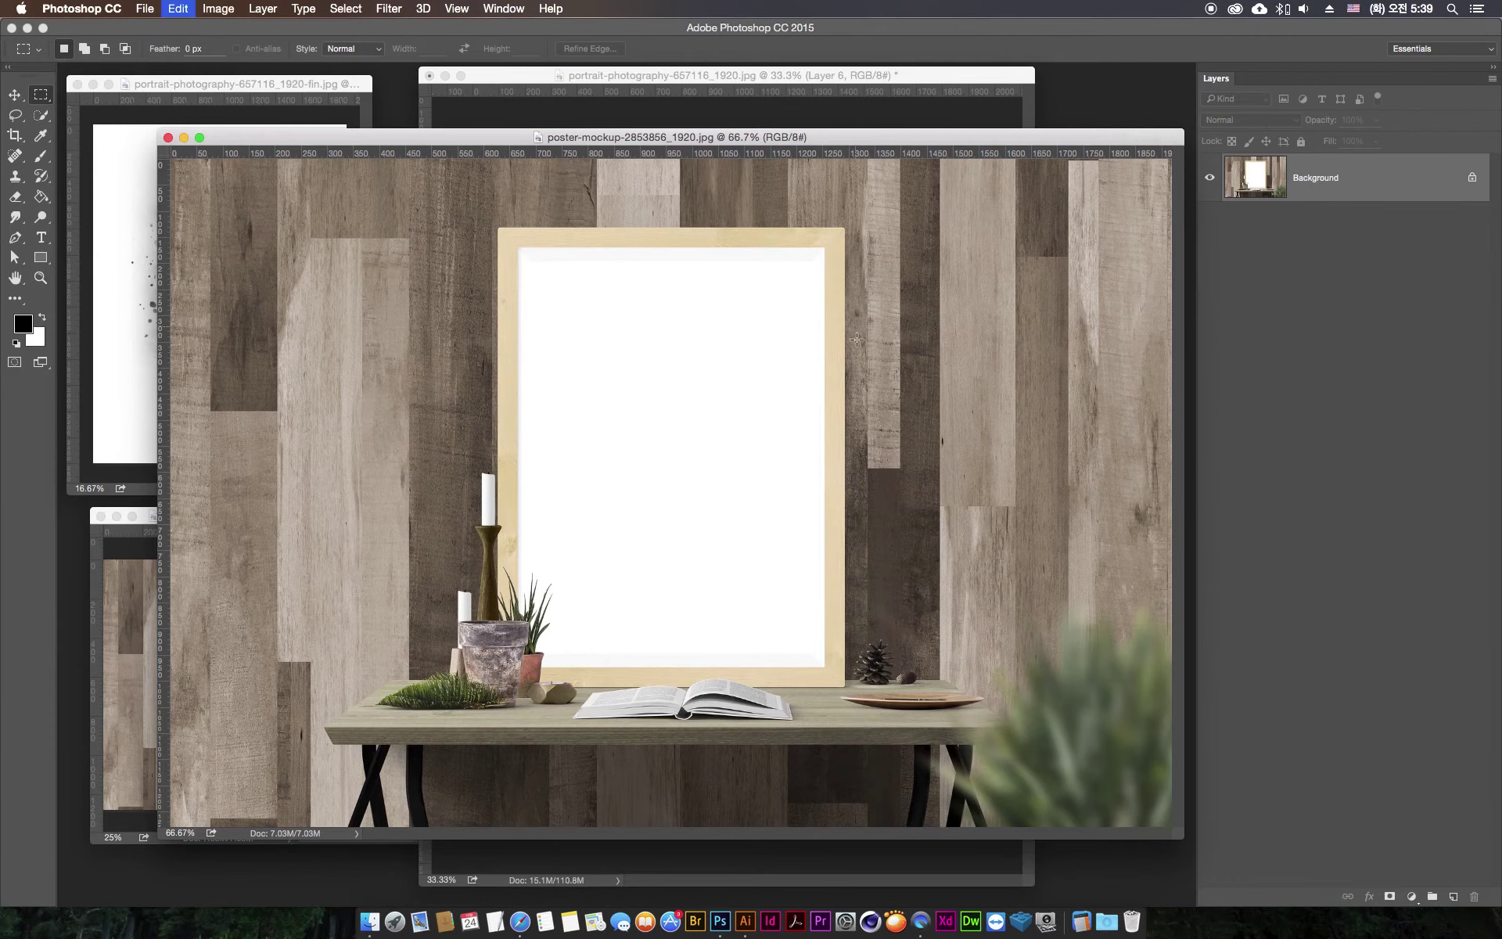
{"action": "key", "text": "super+v"}
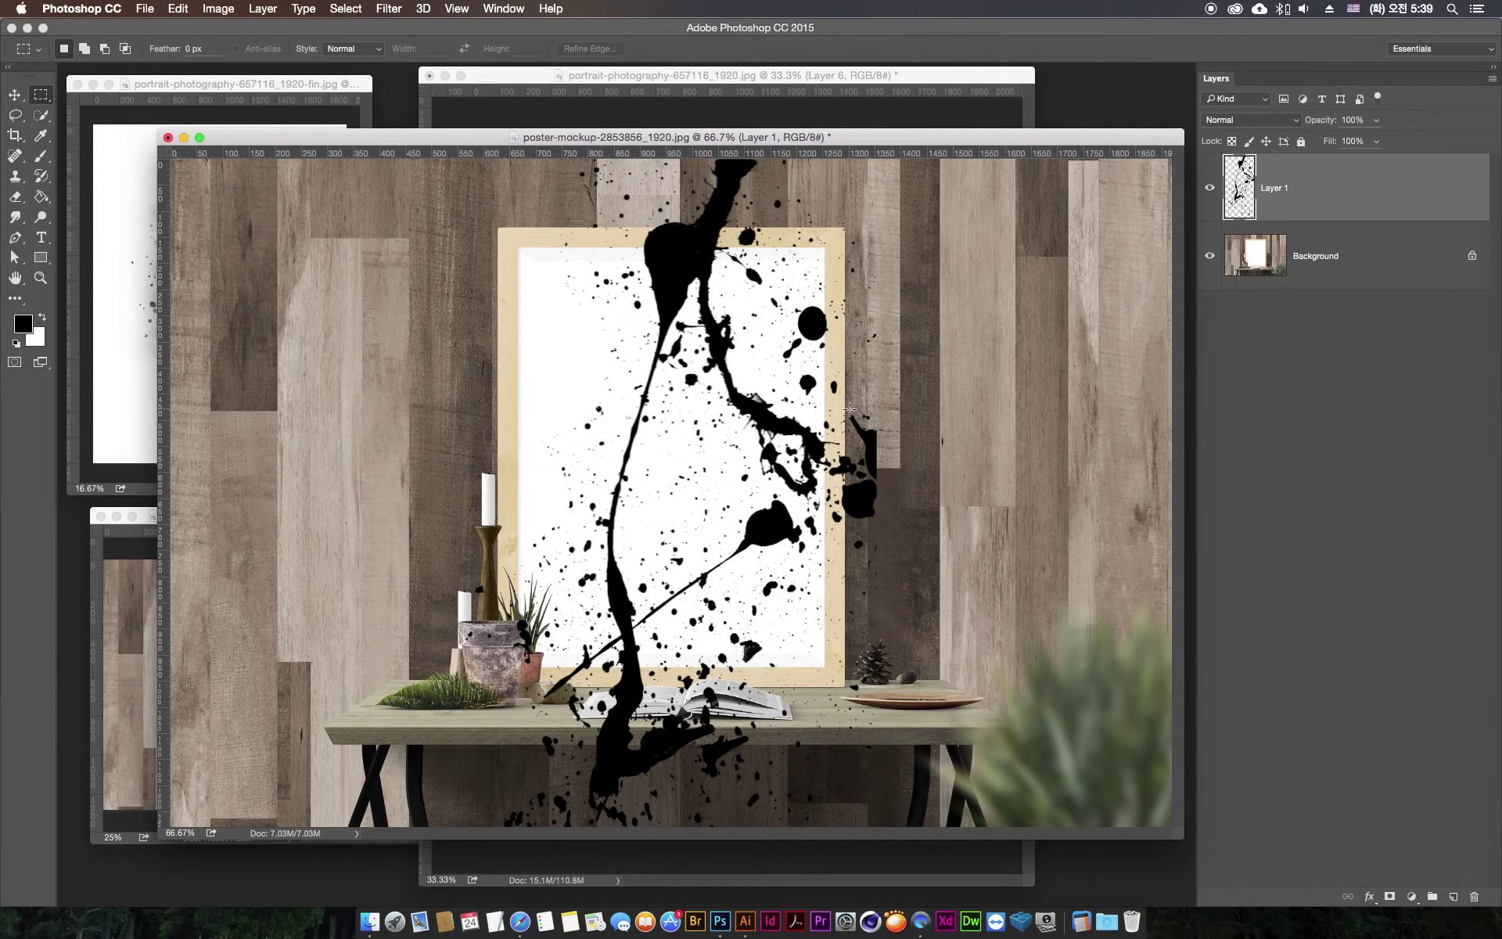
{"action": "key", "text": "super+z"}
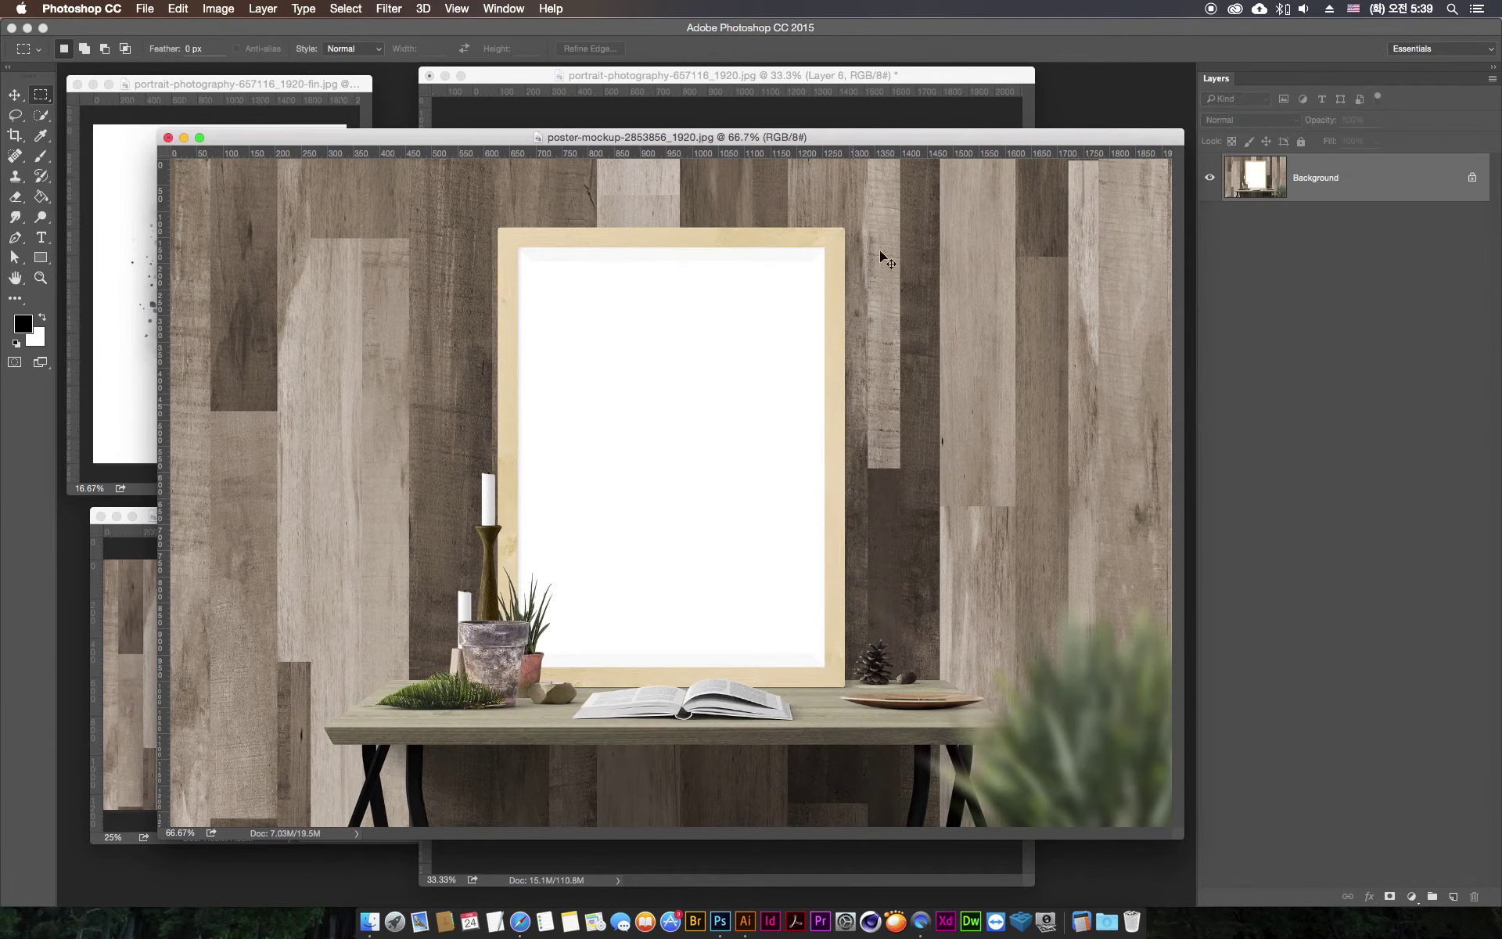
{"action": "left_click", "coordinate": [934, 85]}
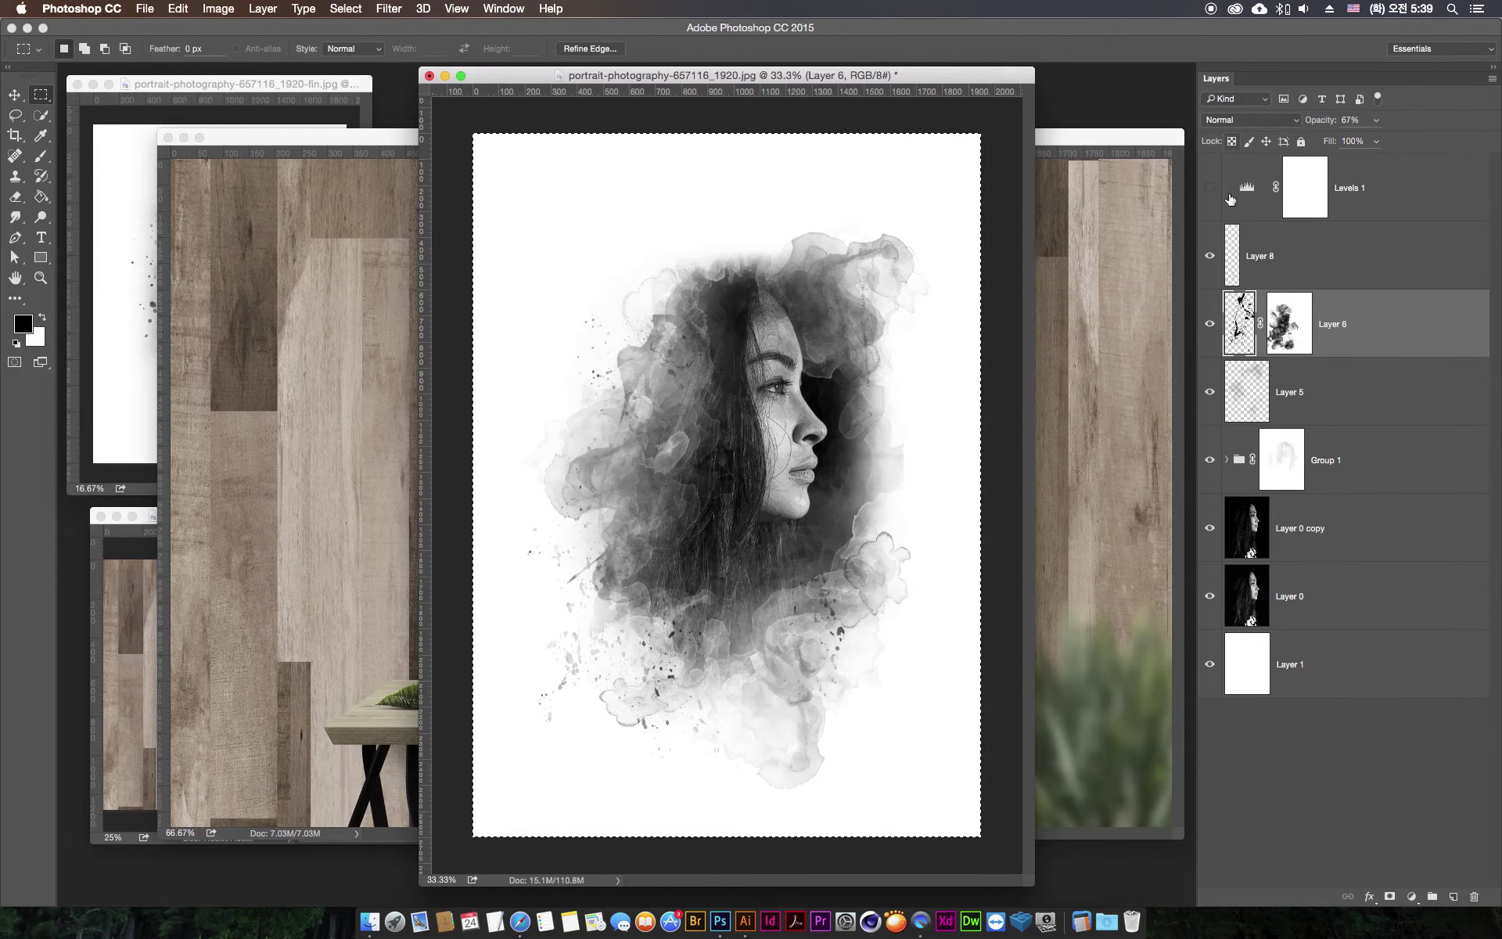
{"action": "left_click", "coordinate": [1493, 78]}
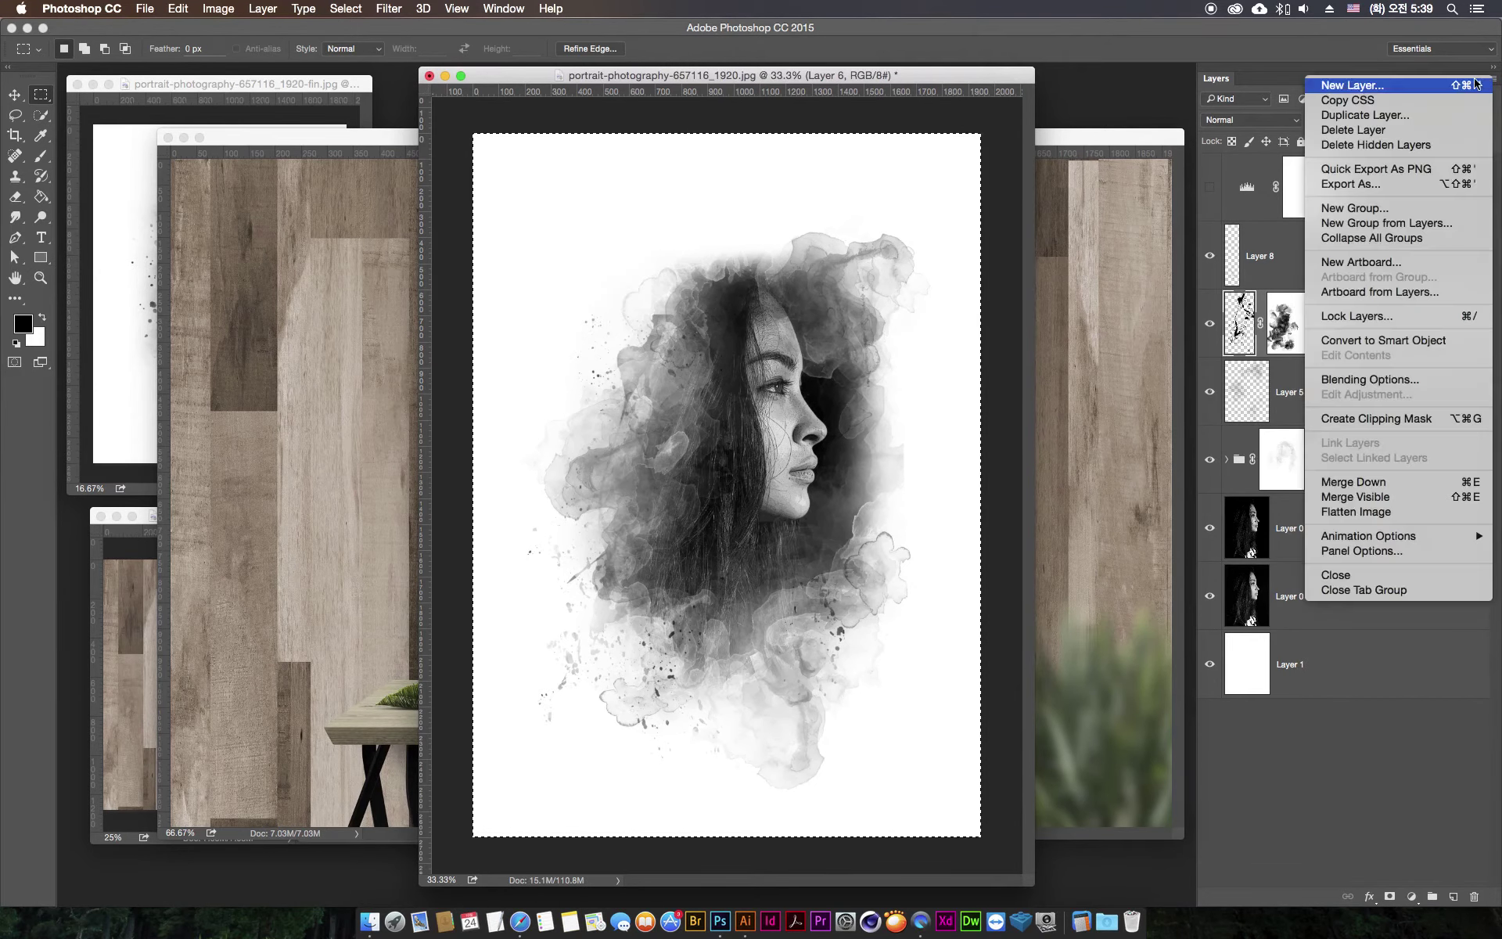
{"action": "left_click", "coordinate": [1347, 517]}
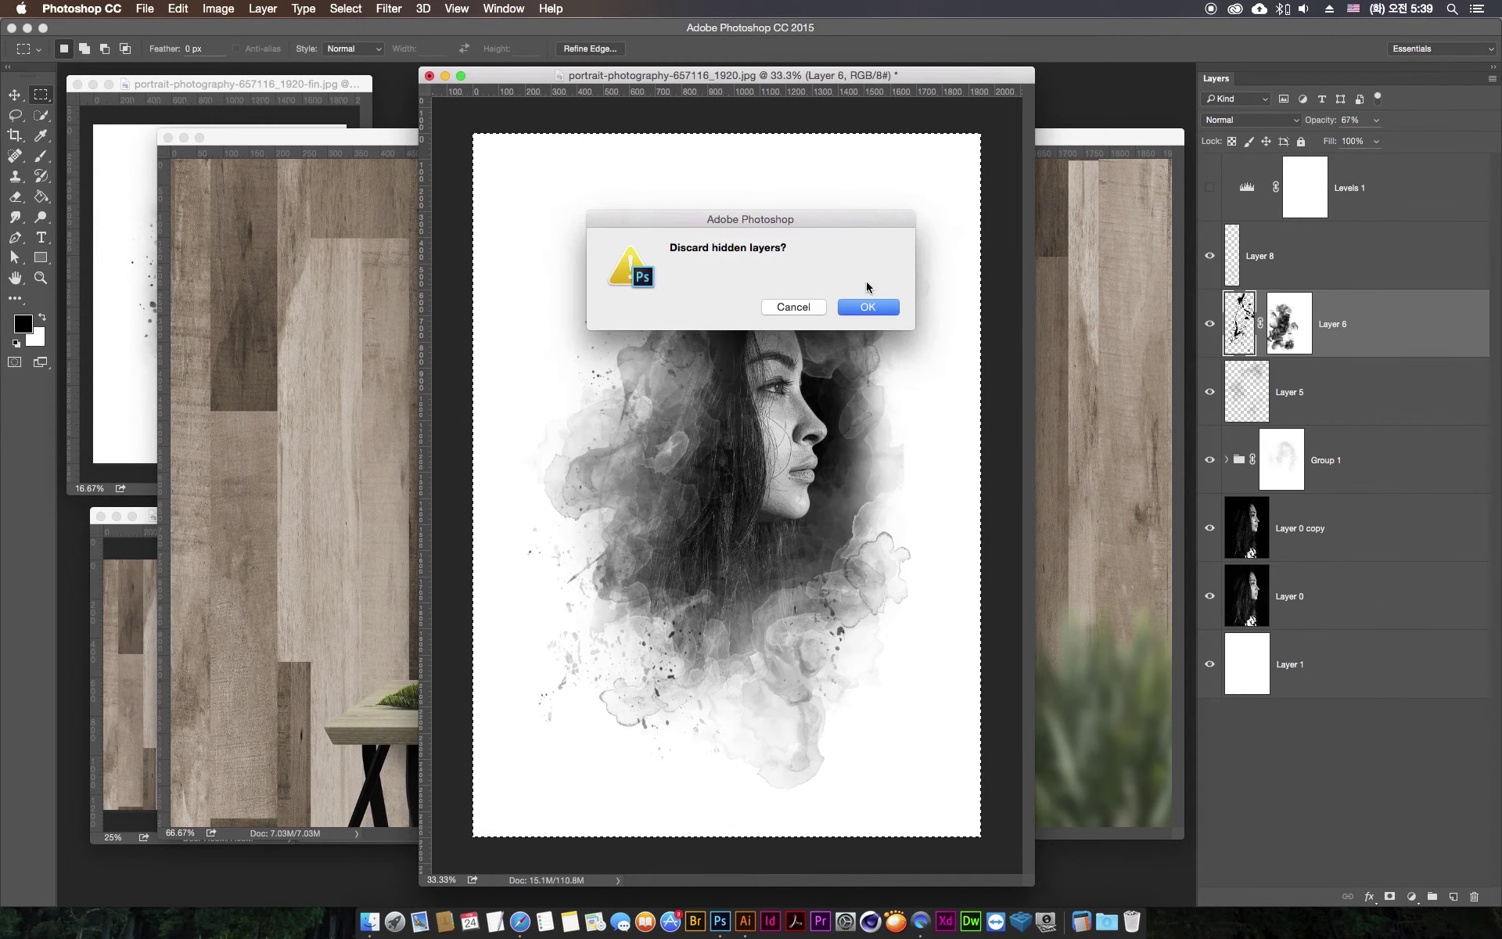
{"action": "left_click", "coordinate": [863, 307]}
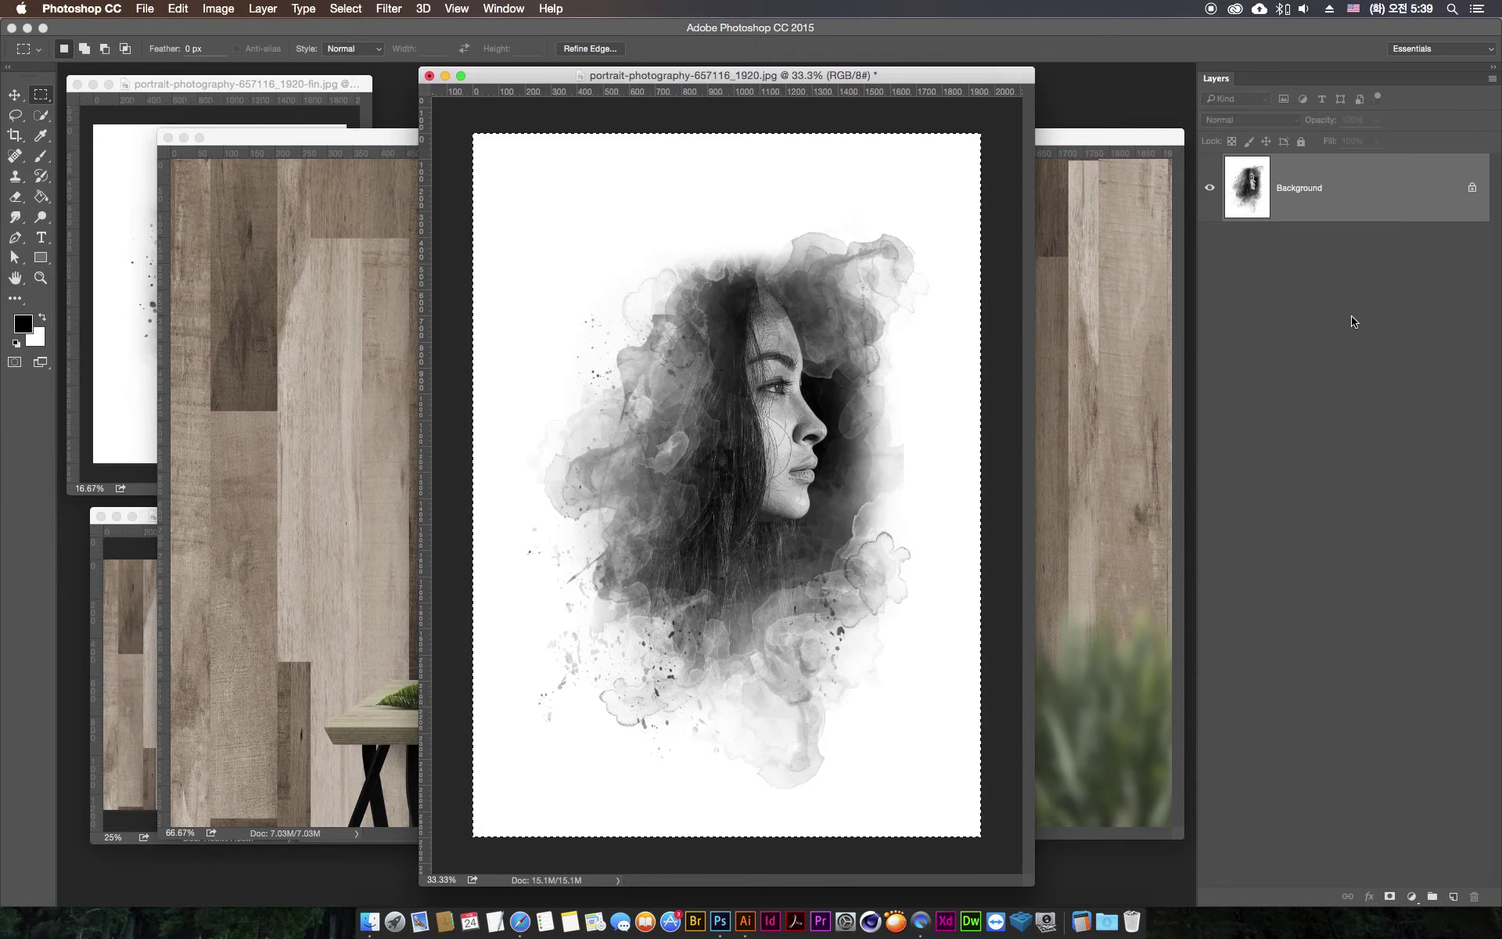
{"action": "key", "text": "super+z"}
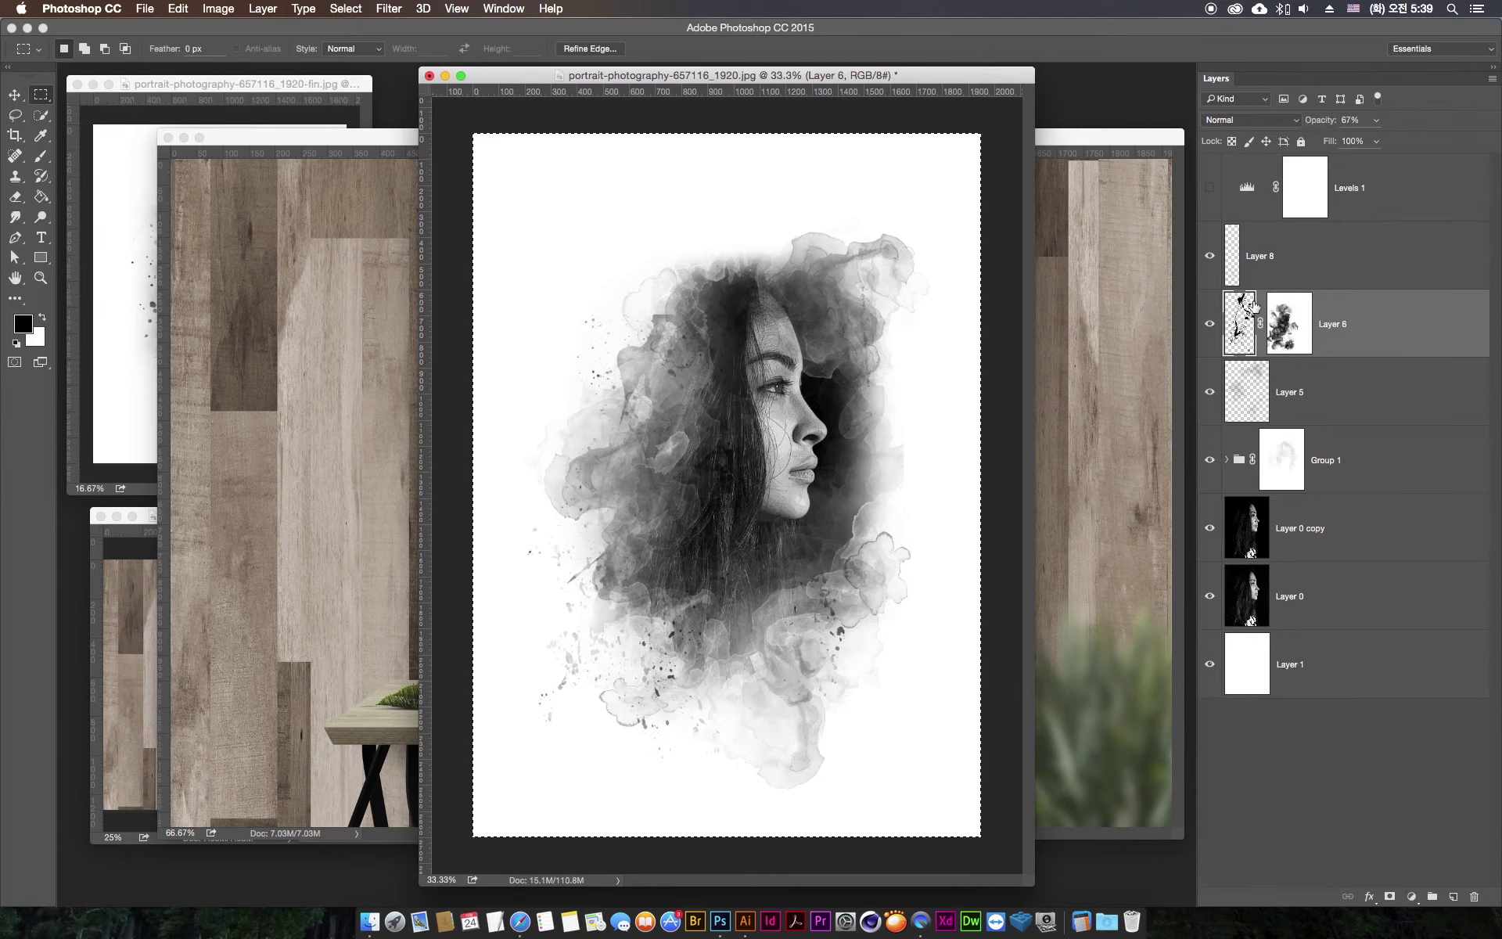
{"action": "left_click", "coordinate": [176, 7]}
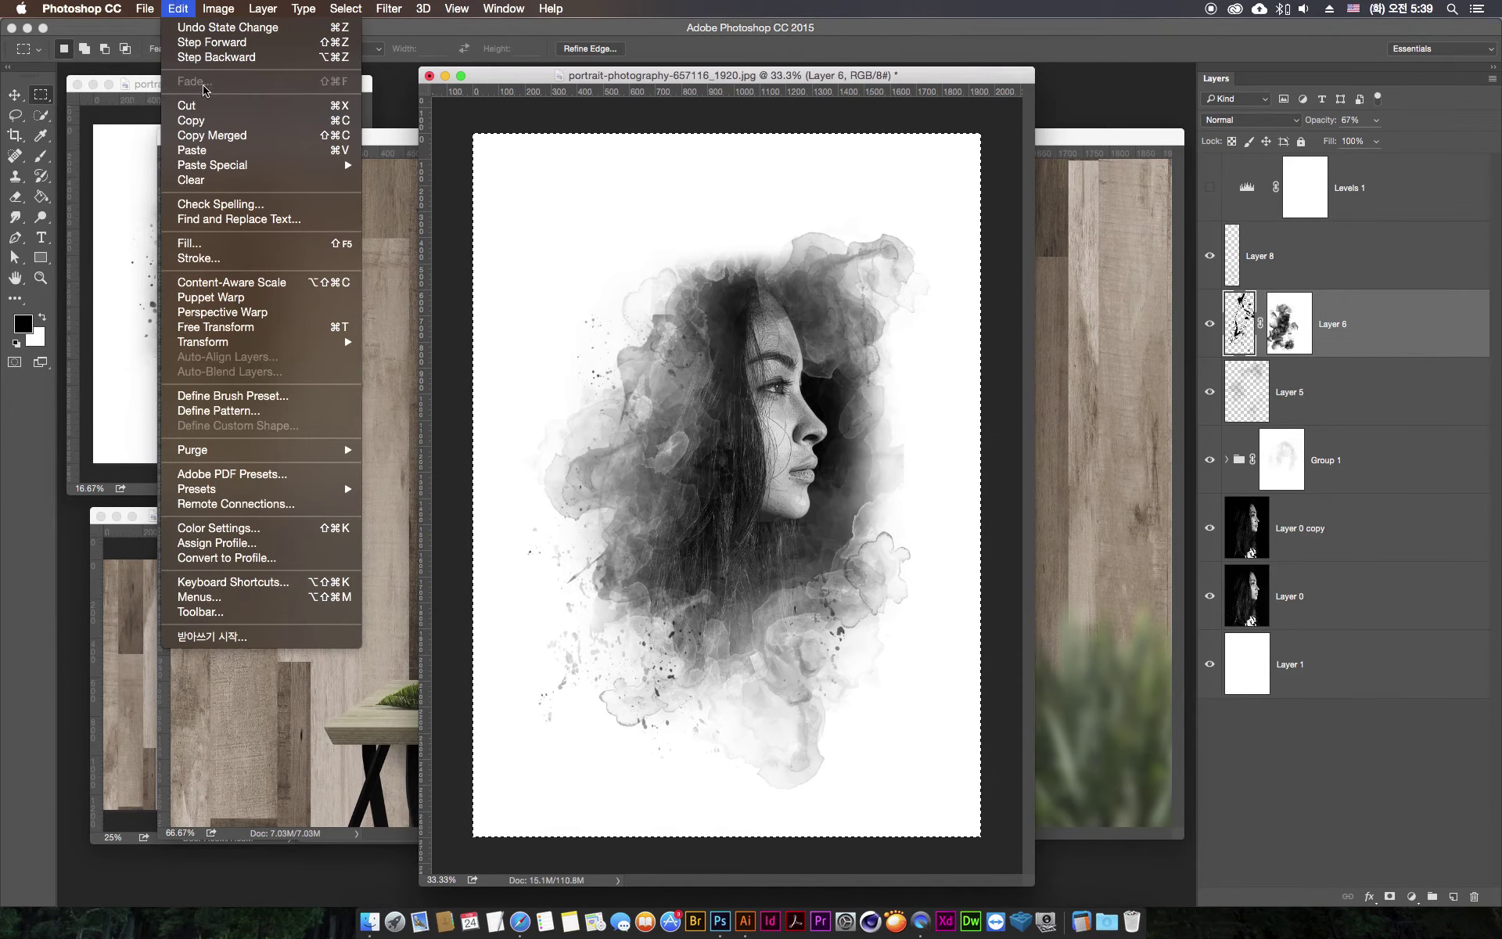
{"action": "left_click", "coordinate": [224, 137]}
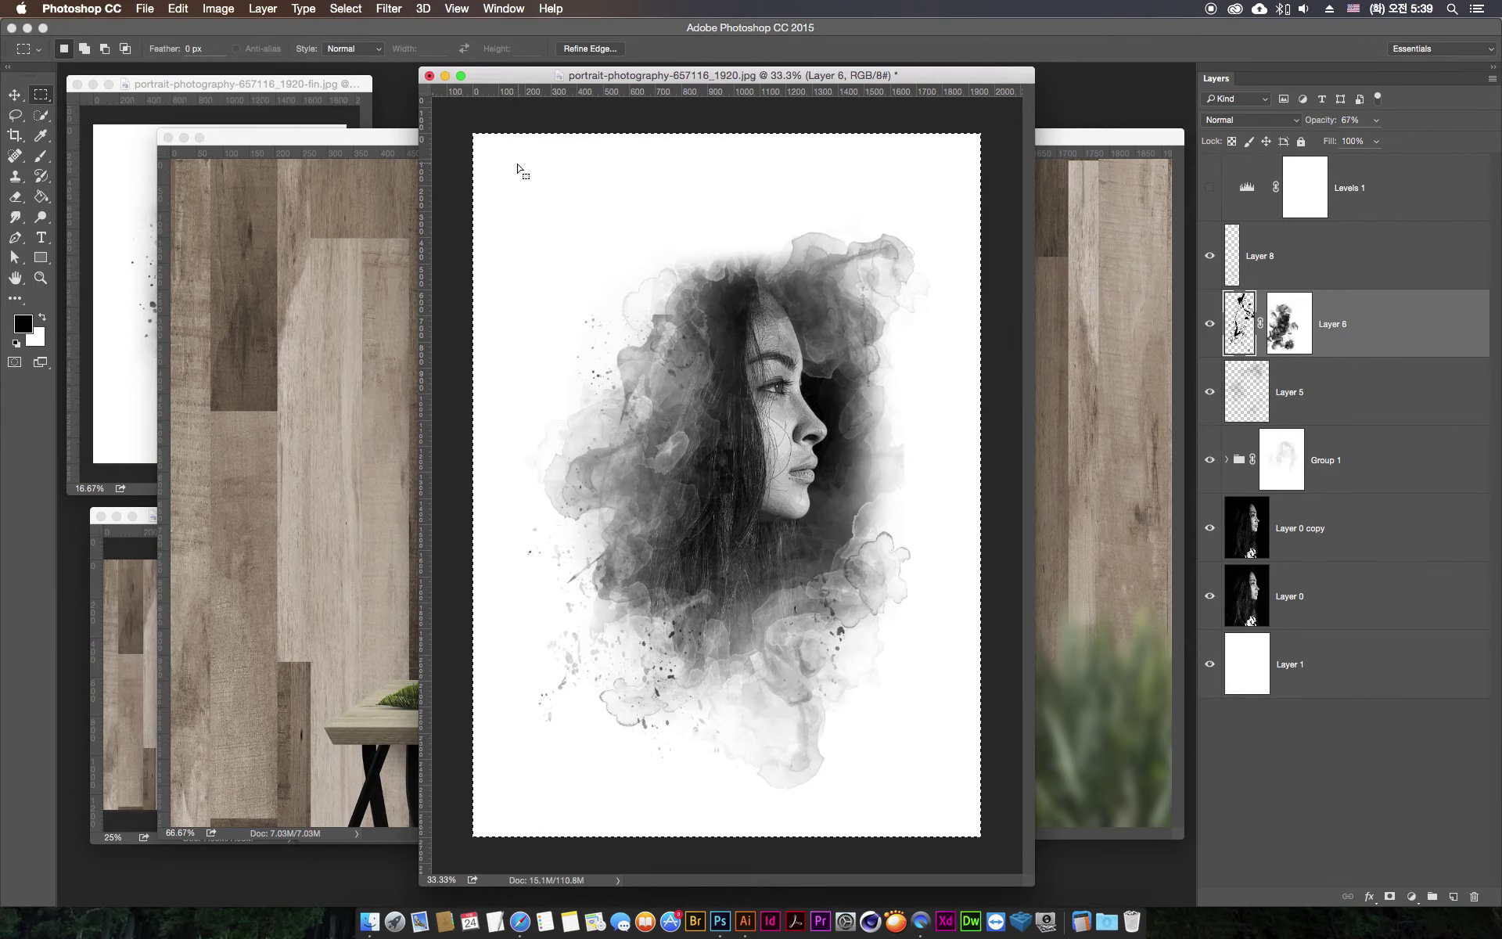
{"action": "key", "text": "super+d"}
{"action": "left_click", "coordinate": [181, 8]}
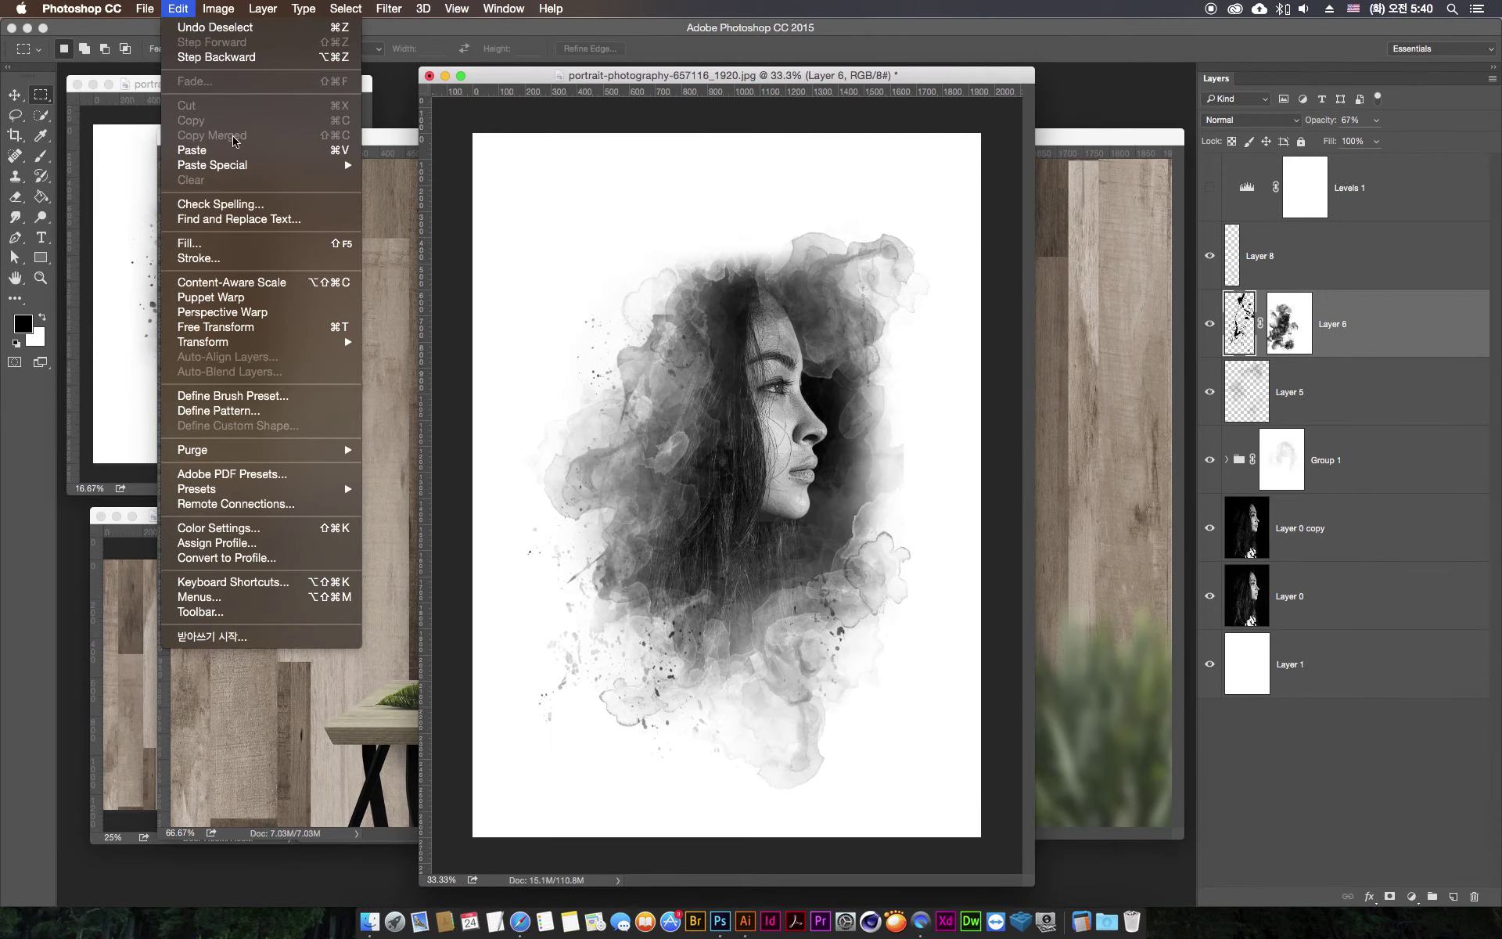
{"action": "left_click", "coordinate": [460, 167]}
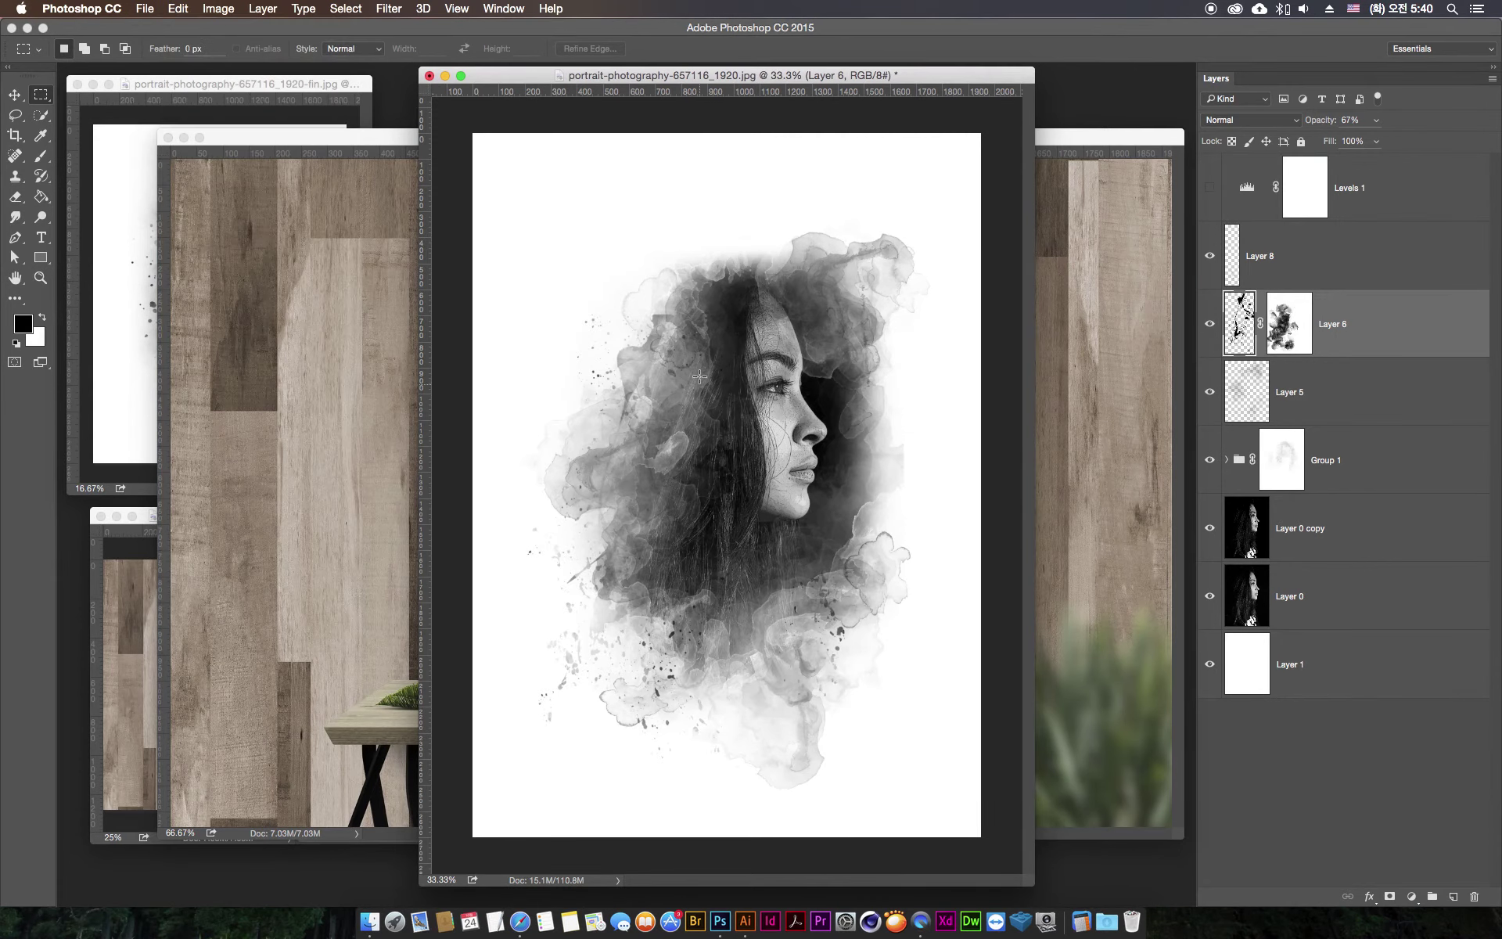
{"action": "key", "text": "ctrl+a"}
{"action": "left_click", "coordinate": [178, 9]}
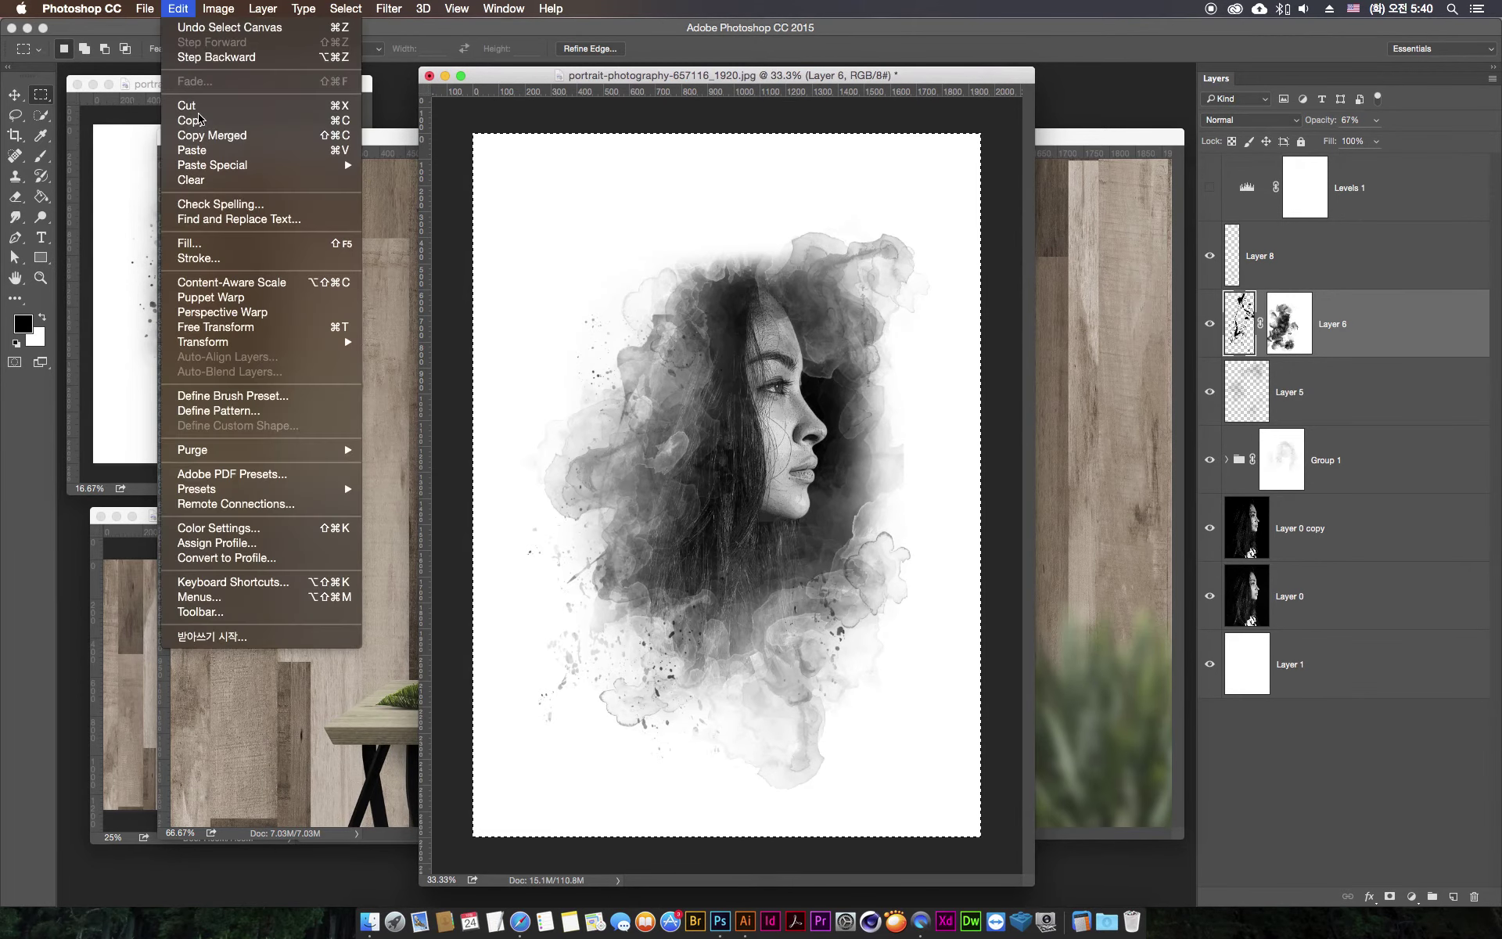
{"action": "left_click", "coordinate": [217, 141]}
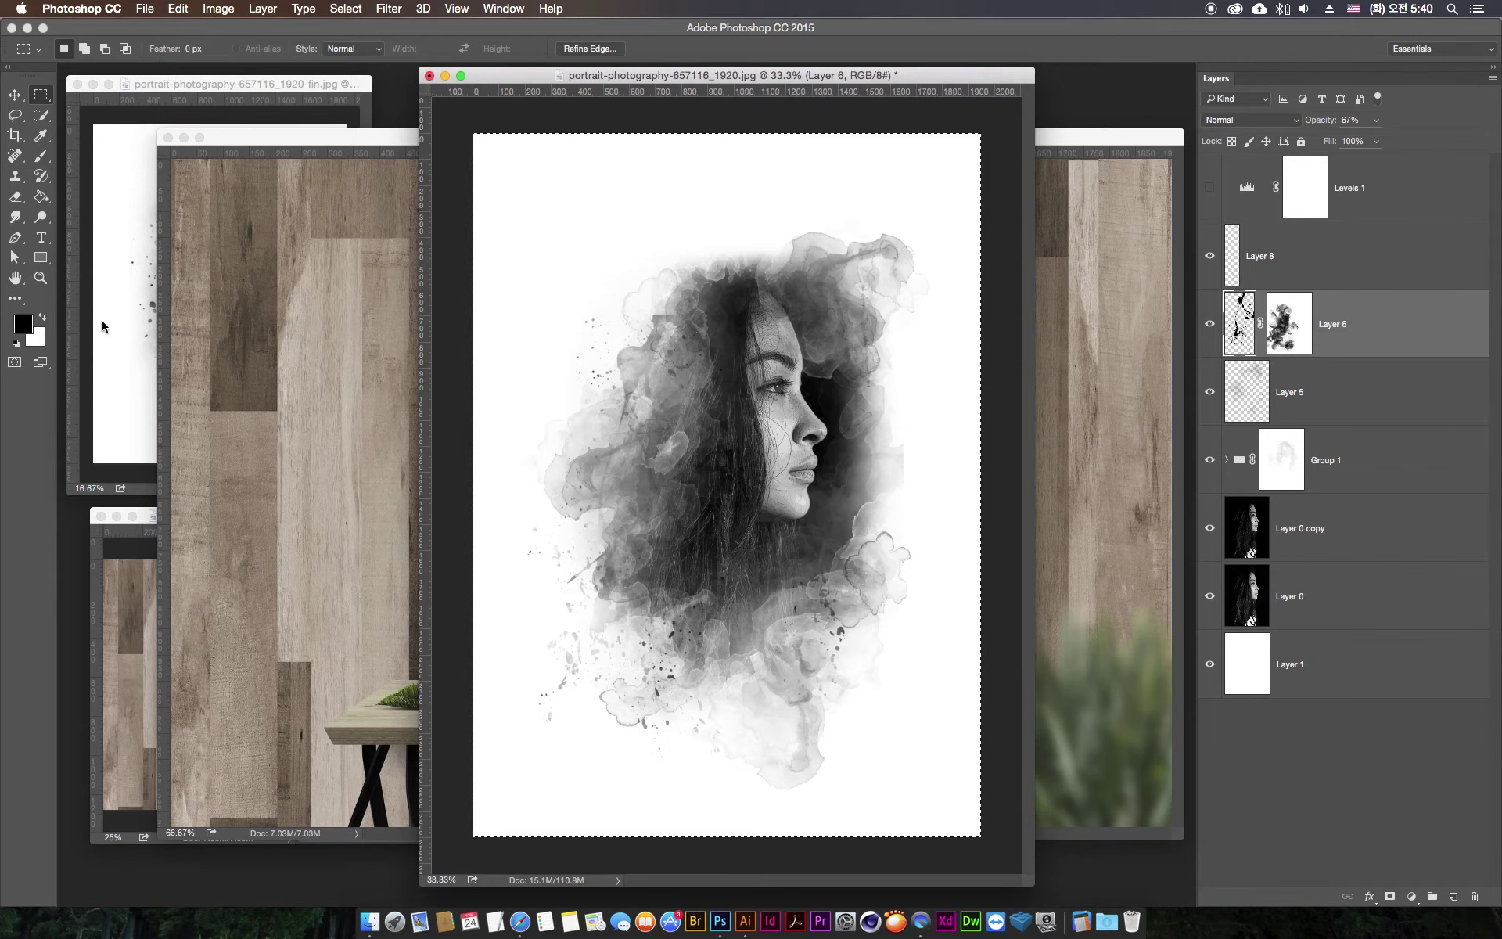
{"action": "left_click", "coordinate": [1084, 137]}
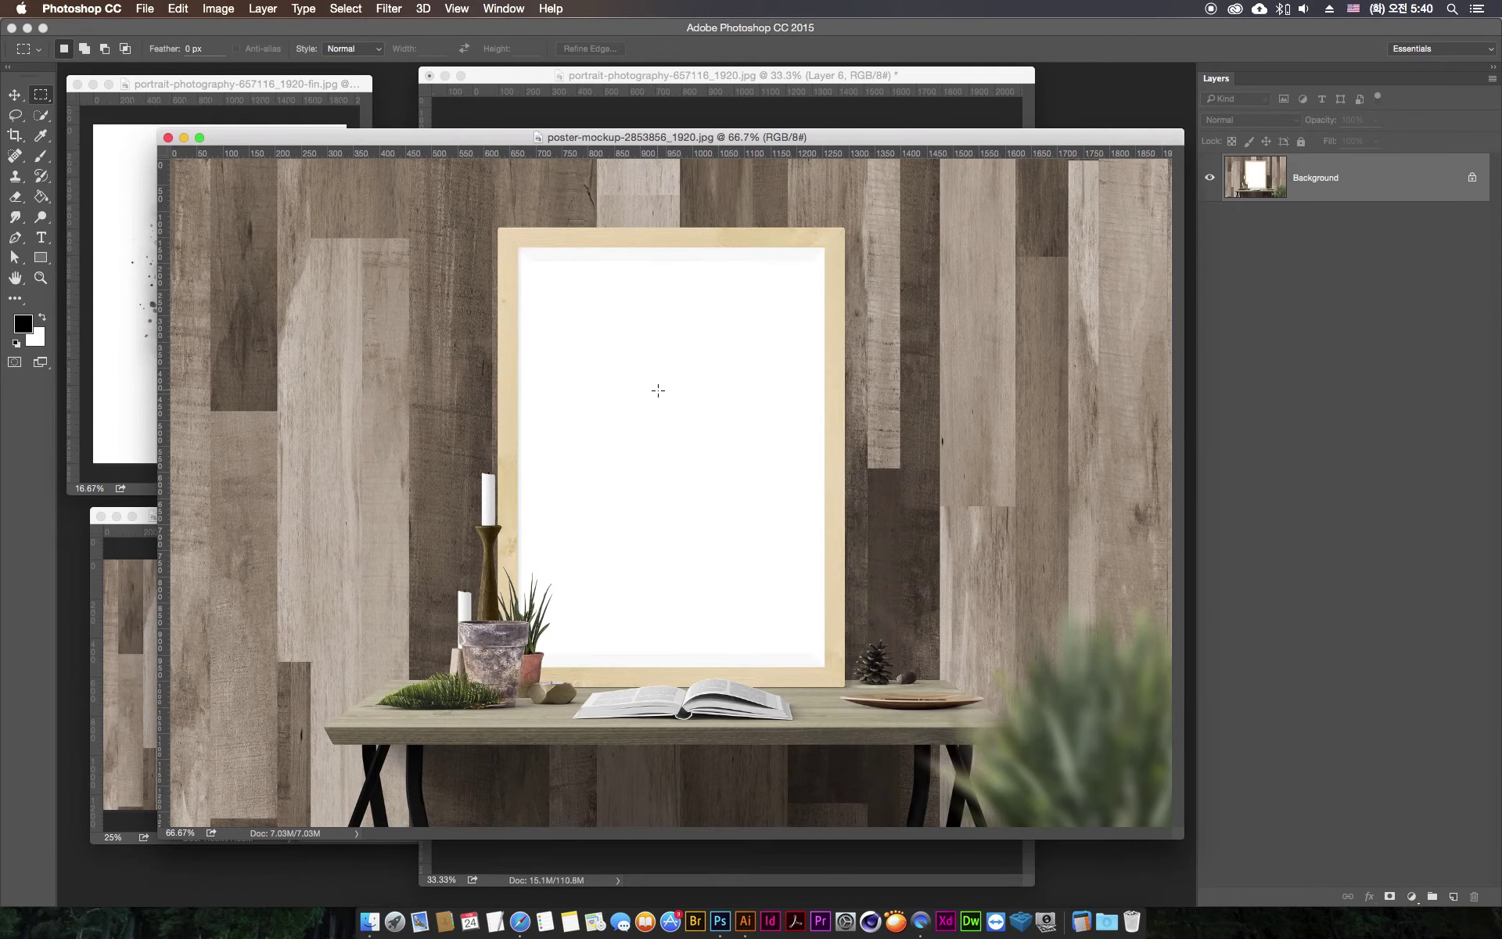
{"action": "key", "text": "super+v"}
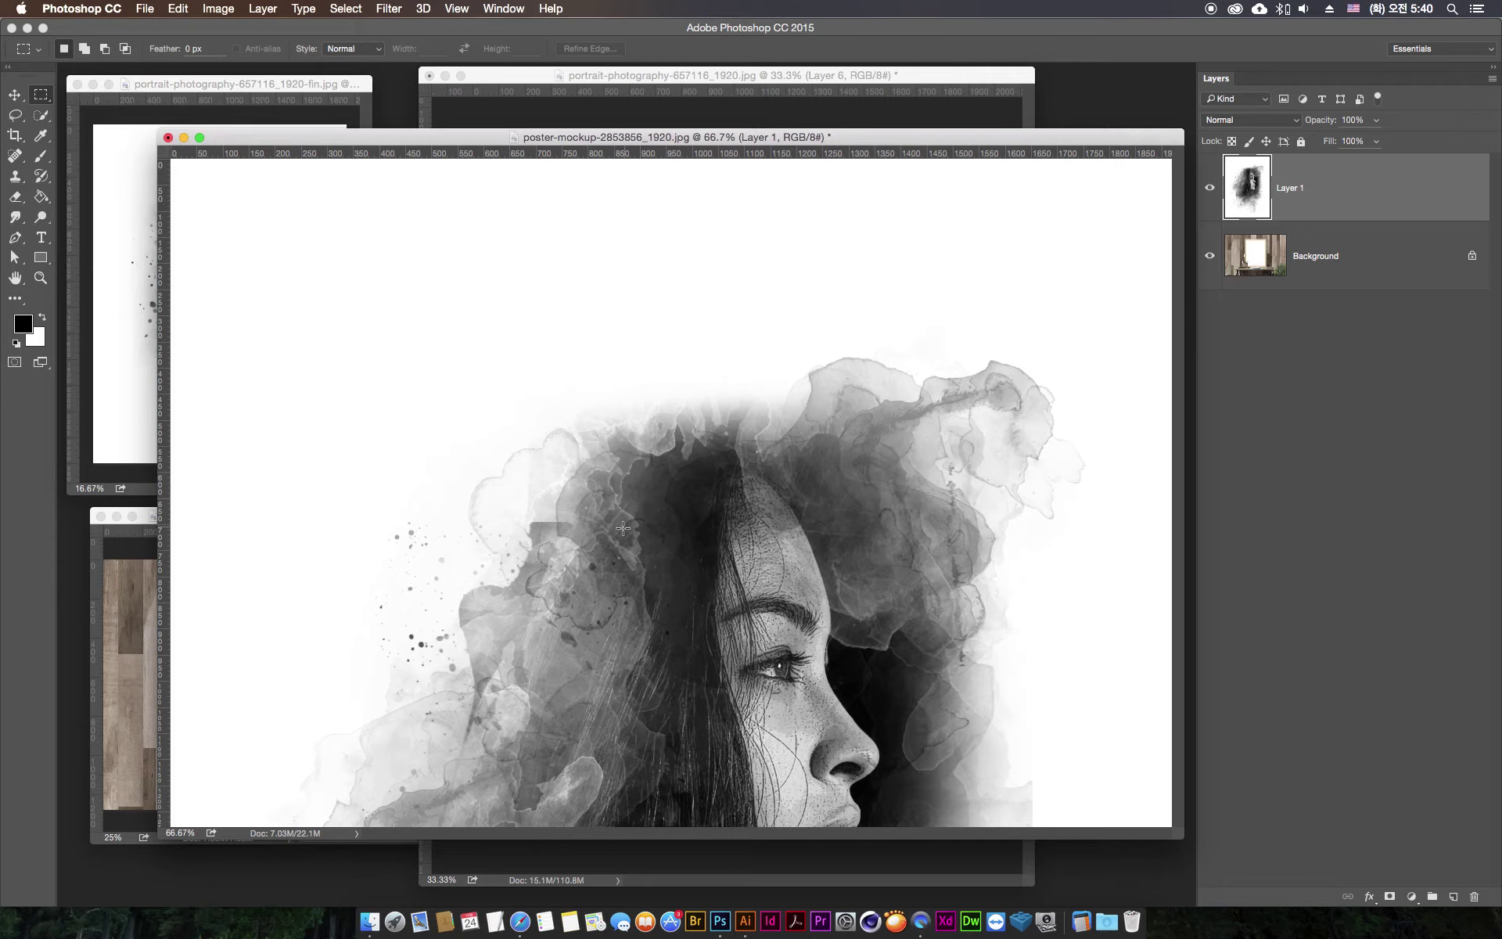
{"action": "key", "text": "super+z"}
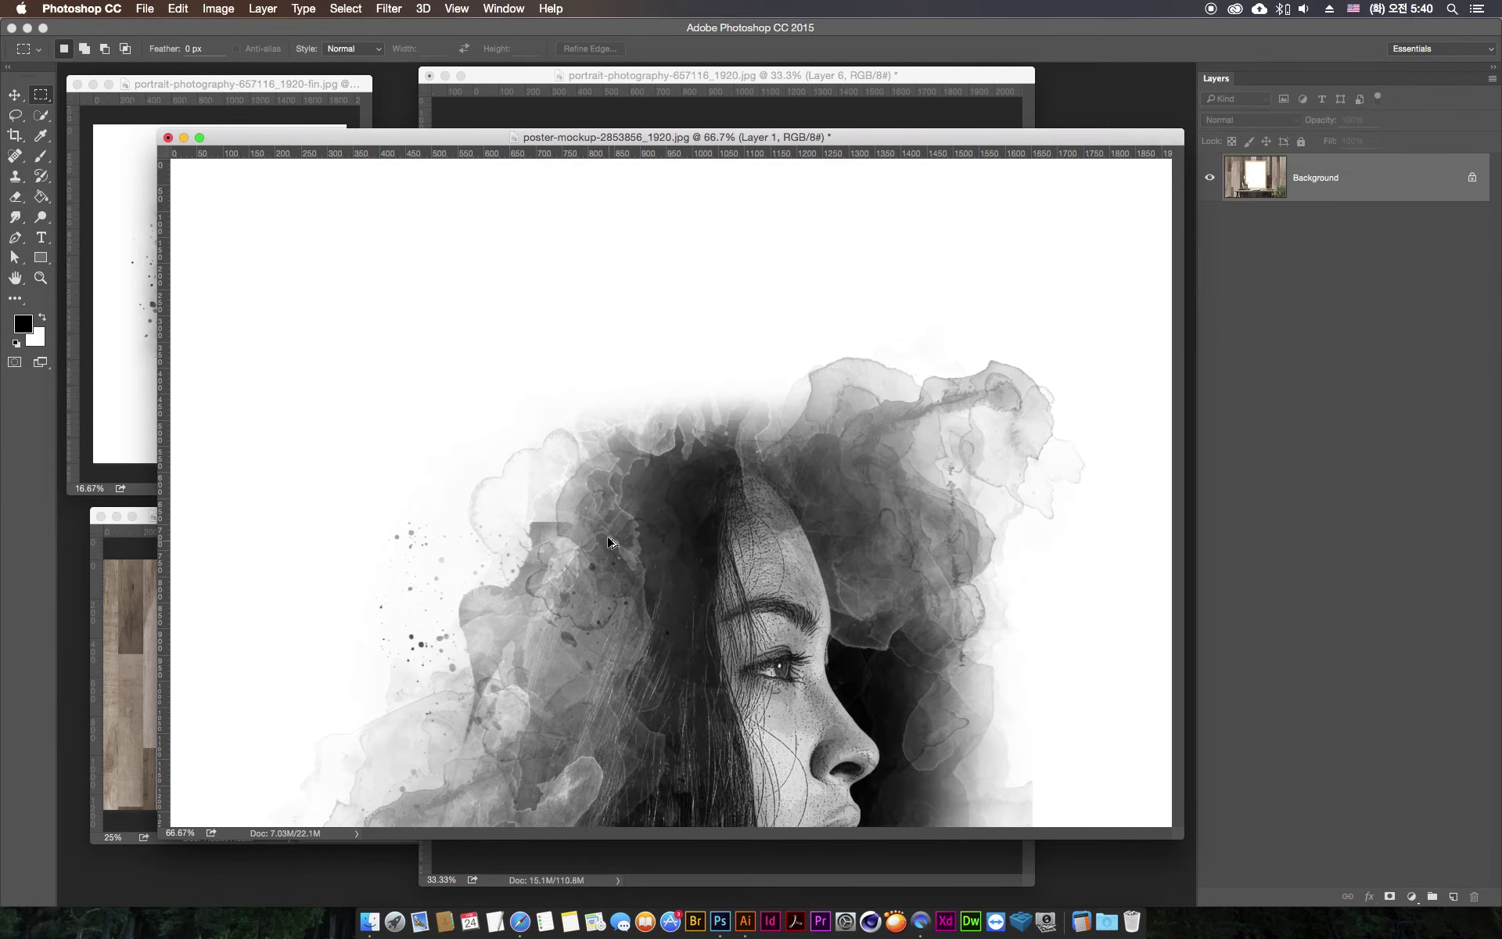
{"action": "left_click", "coordinate": [532, 86]}
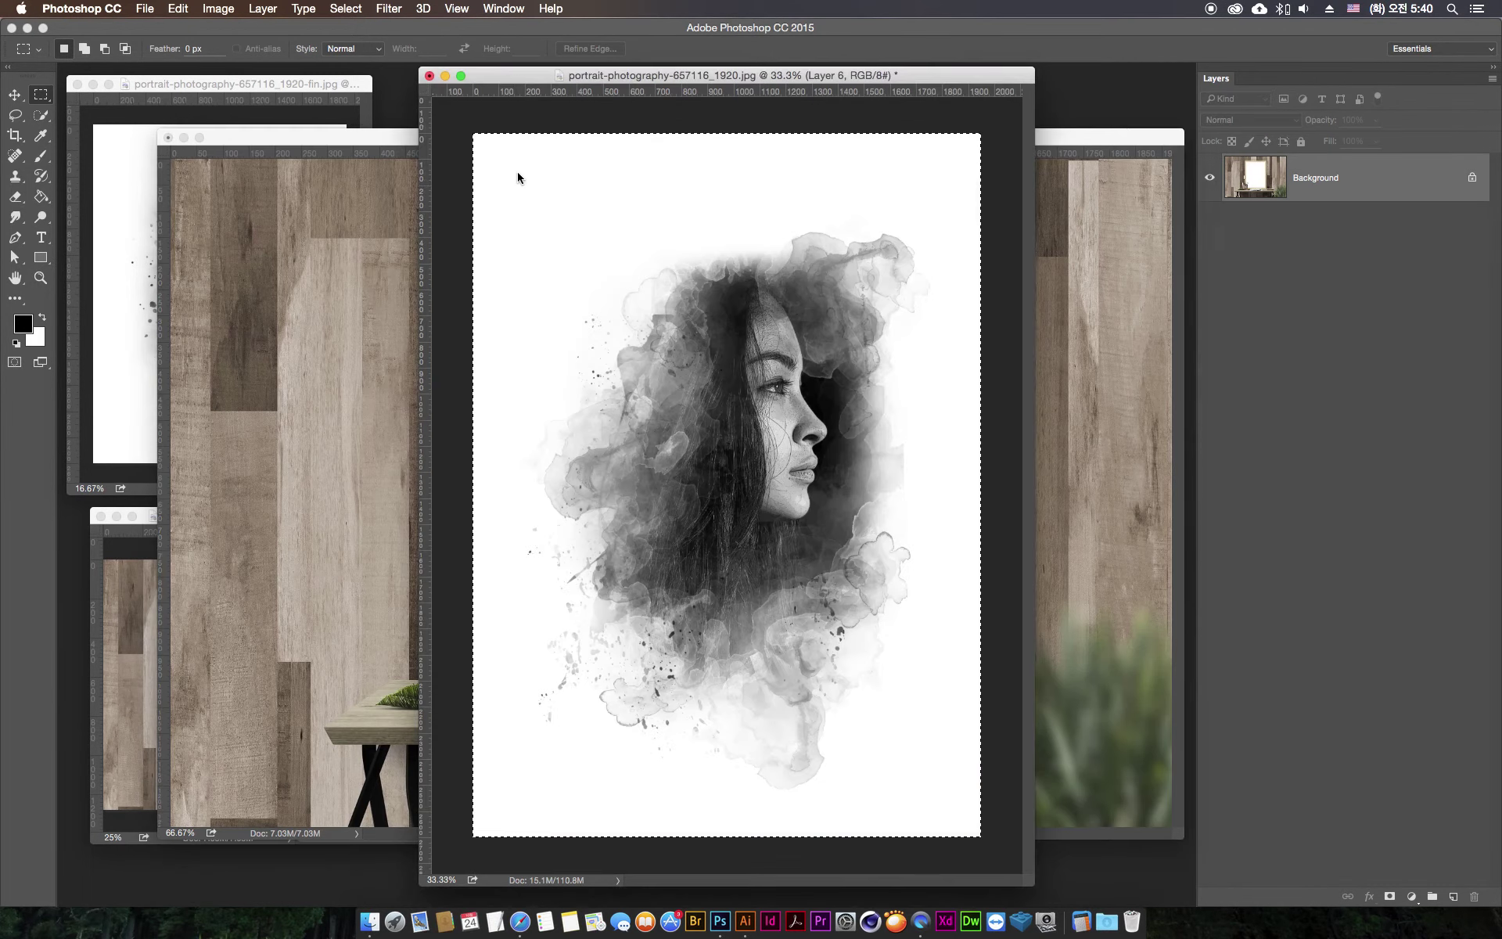
- Deselect the portrait canvas, then close the Edit menu without choosing a command
{"action": "left_click", "coordinate": [505, 209]}
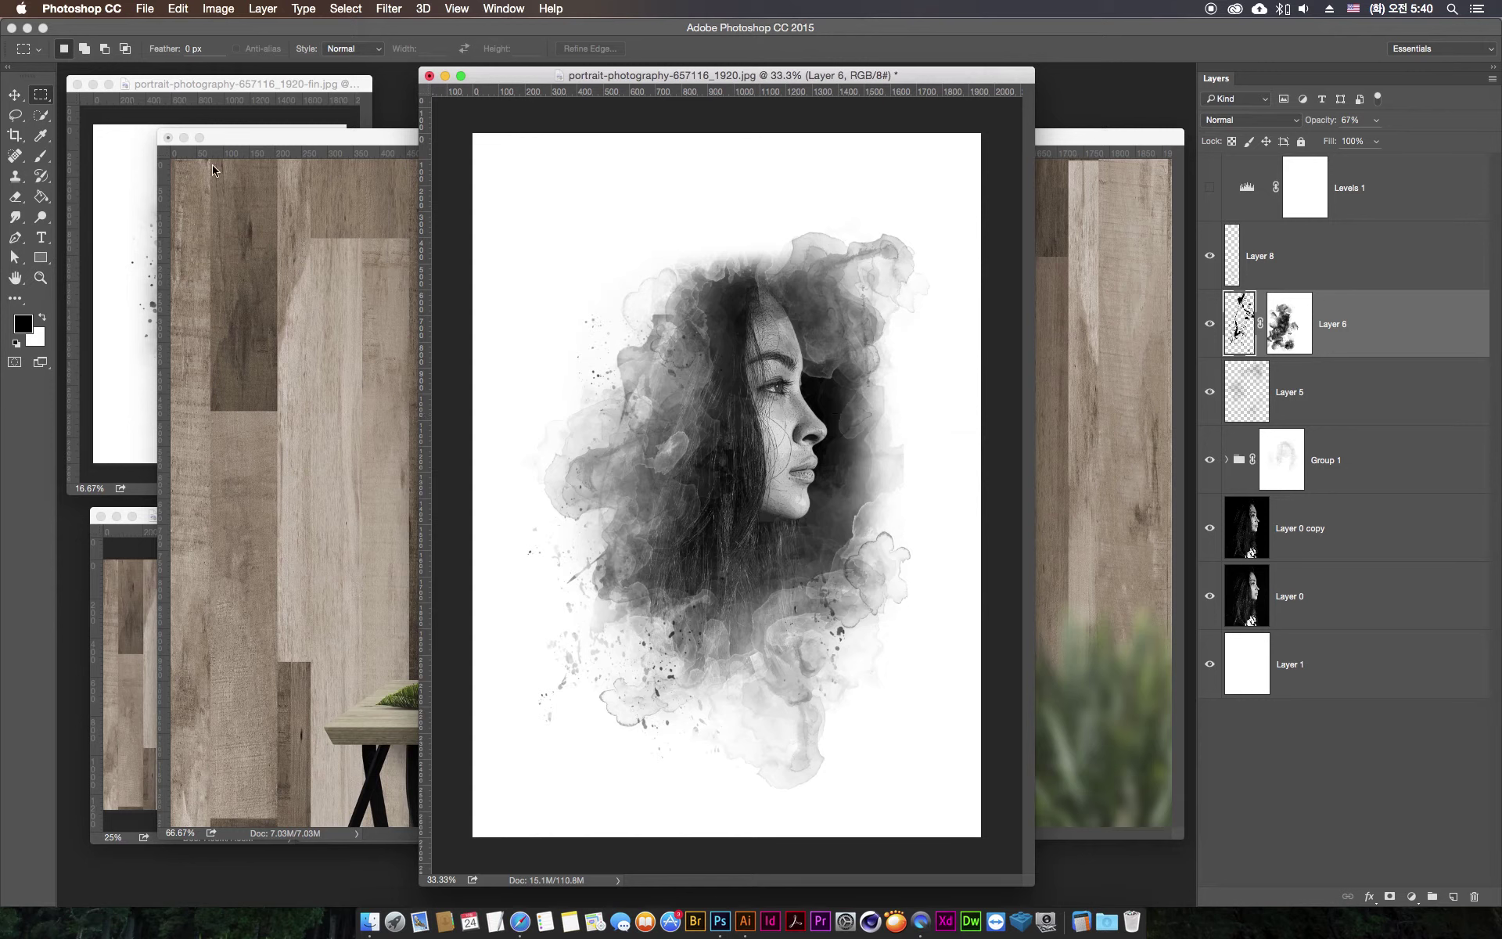
{"action": "left_click", "coordinate": [181, 10]}
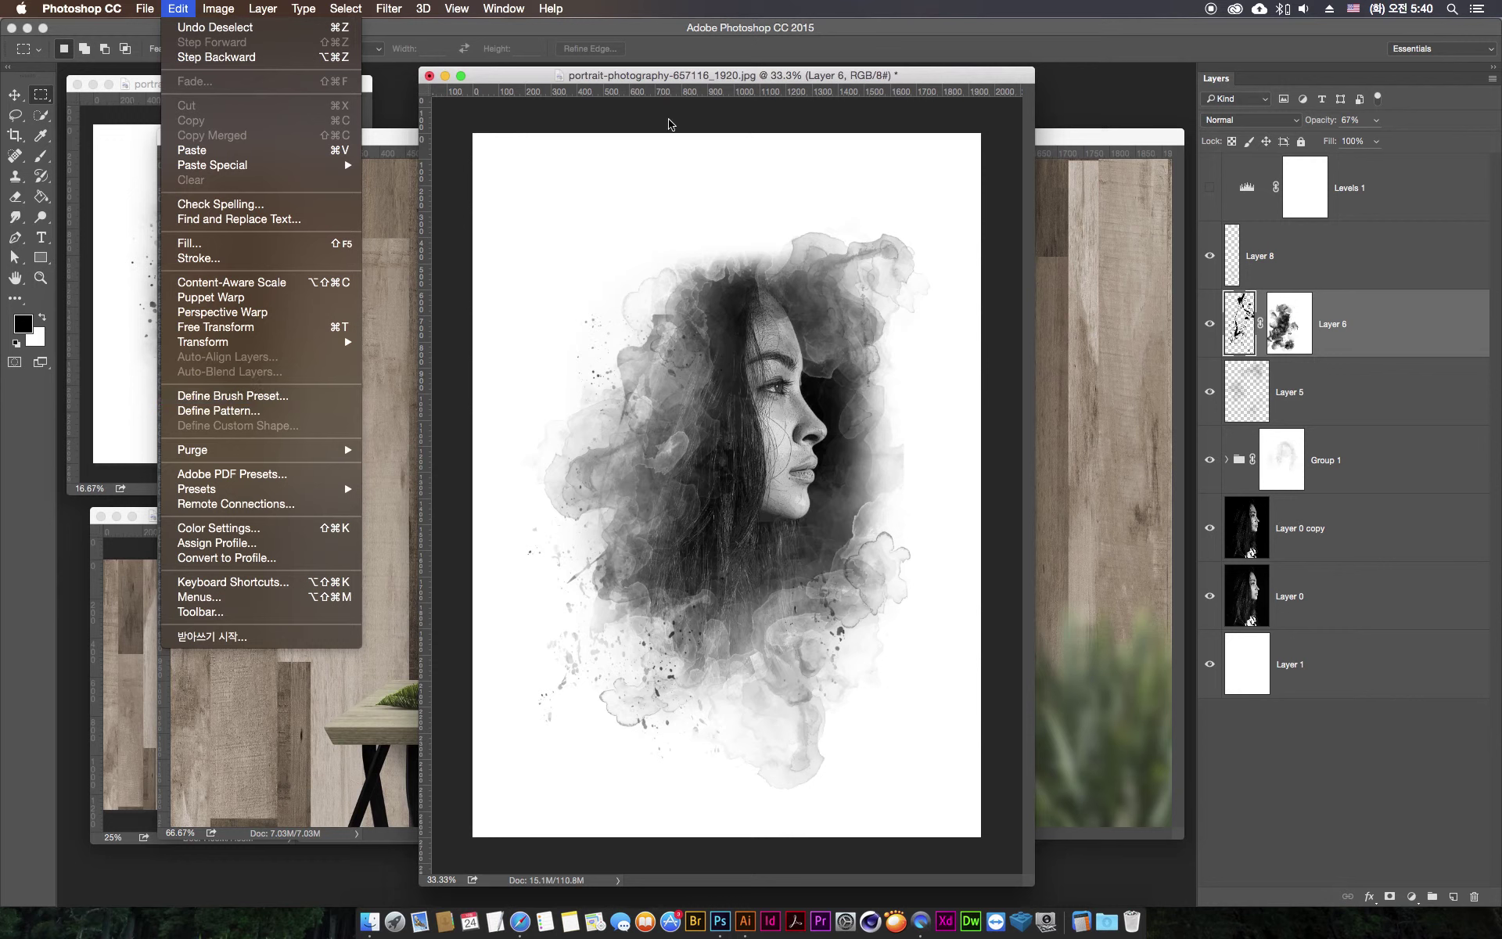
{"action": "left_click", "coordinate": [652, 78]}
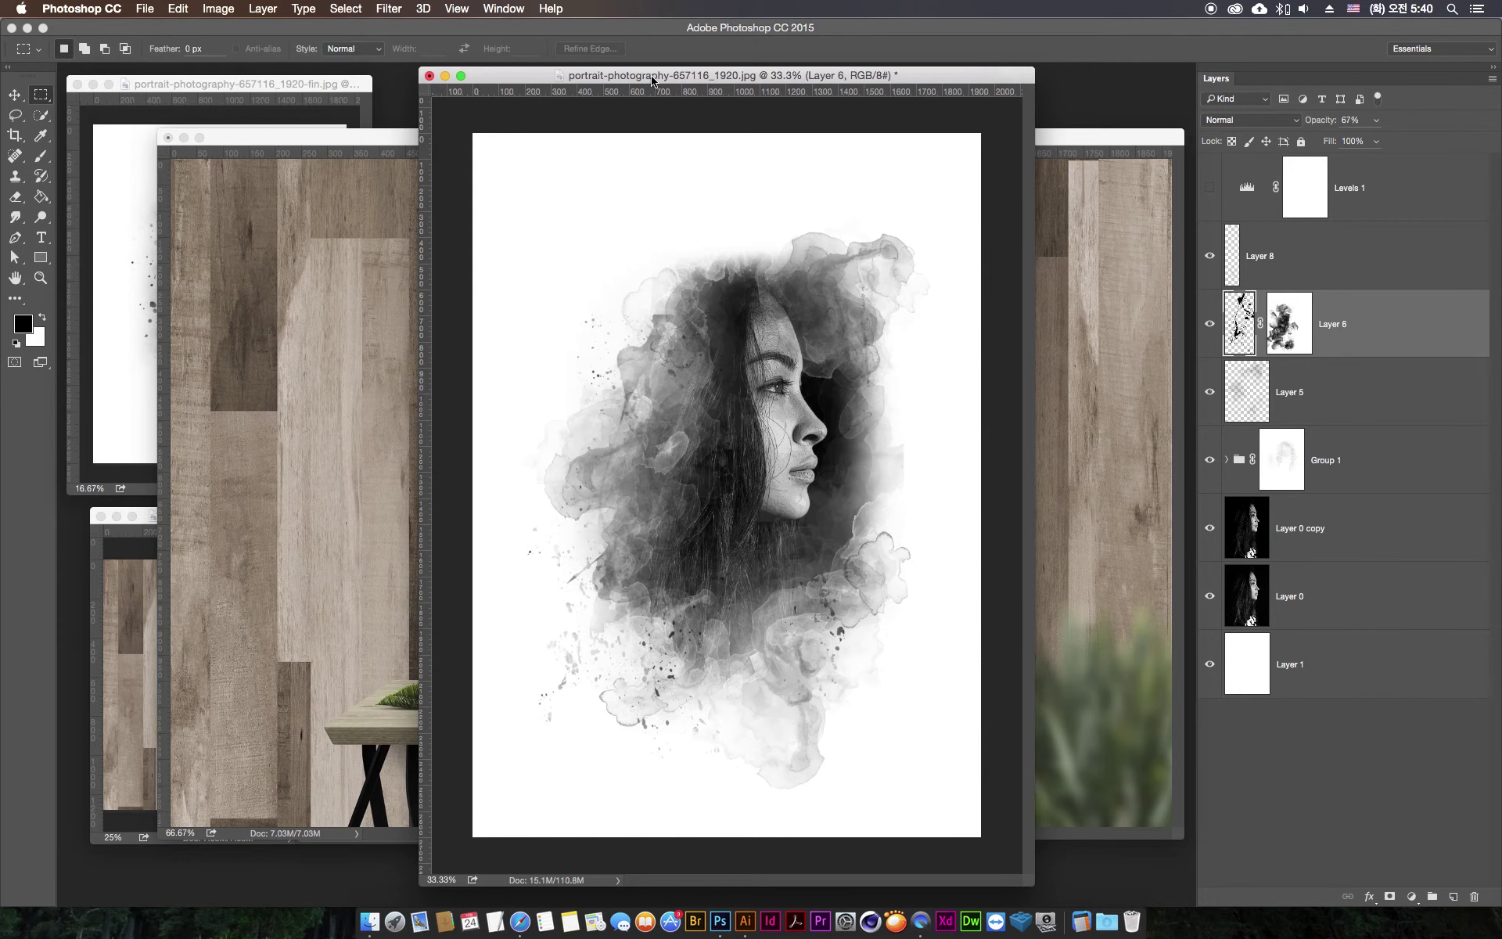
- Open the Image Size dialog and cancel it unchanged
{"action": "left_click", "coordinate": [218, 8]}
{"action": "left_click", "coordinate": [233, 133]}
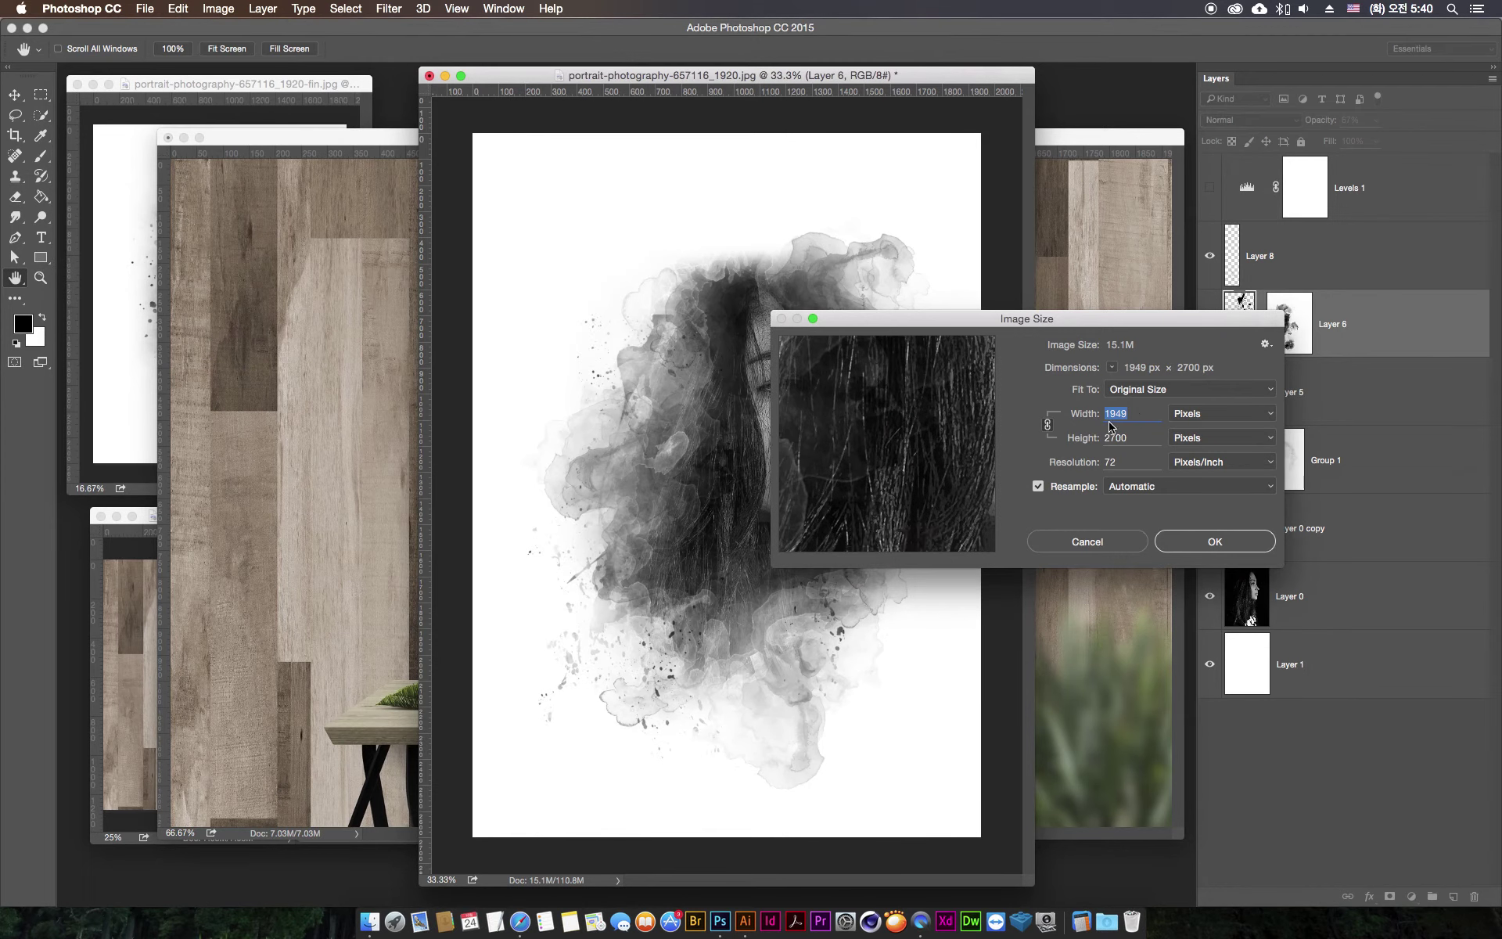
{"action": "left_click", "coordinate": [1110, 547]}
- Define the smoke portrait as a brush preset and bring the poster mockup forward
{"action": "left_click", "coordinate": [179, 6]}
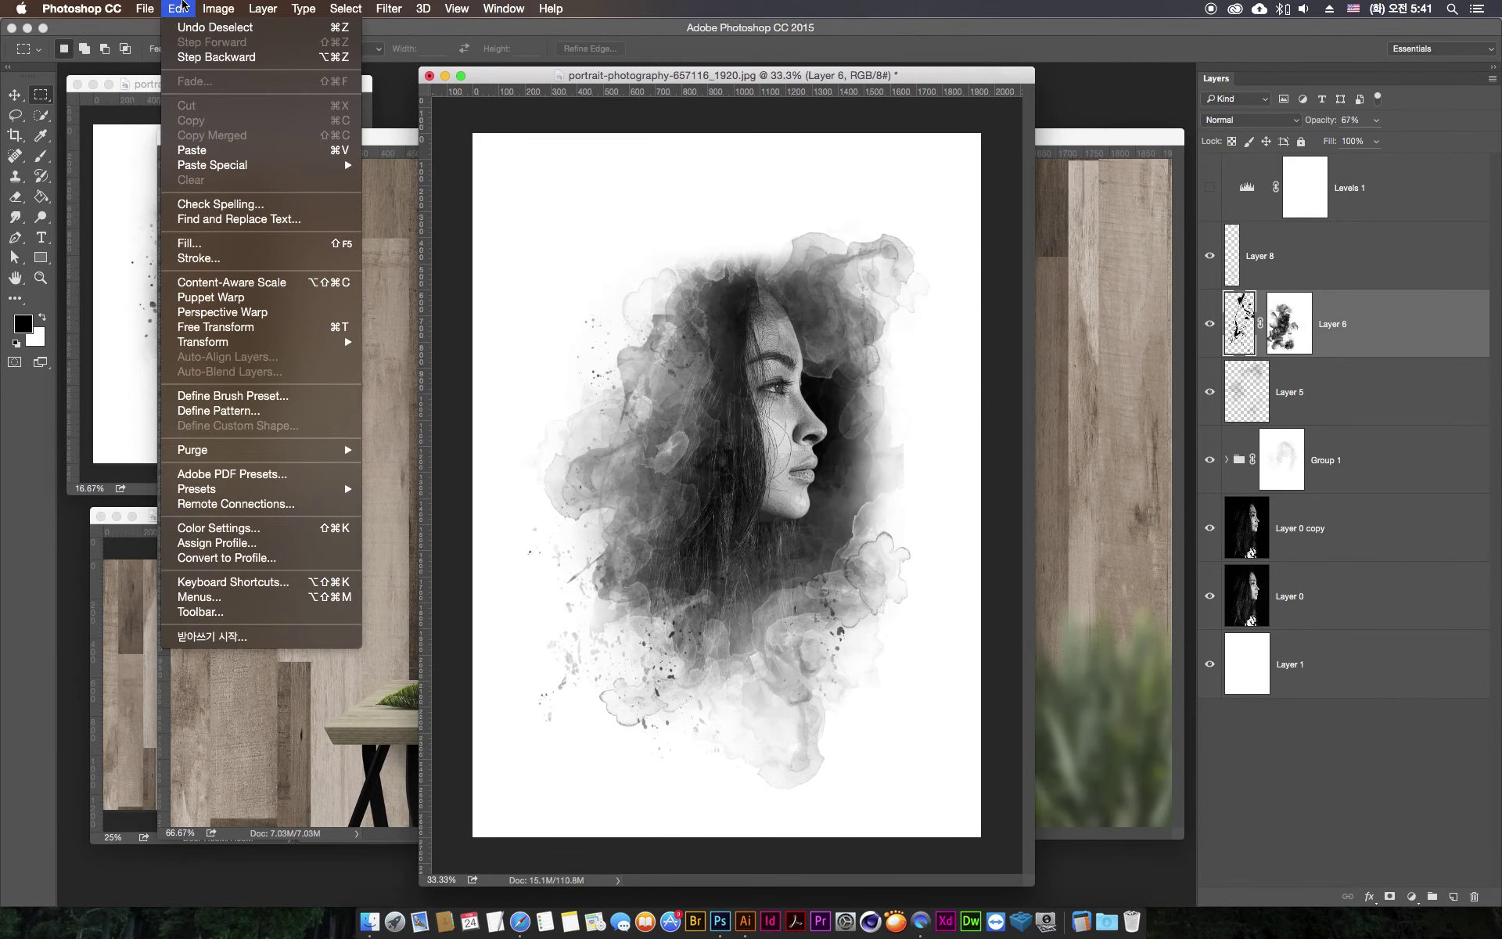
{"action": "left_click", "coordinate": [232, 396]}
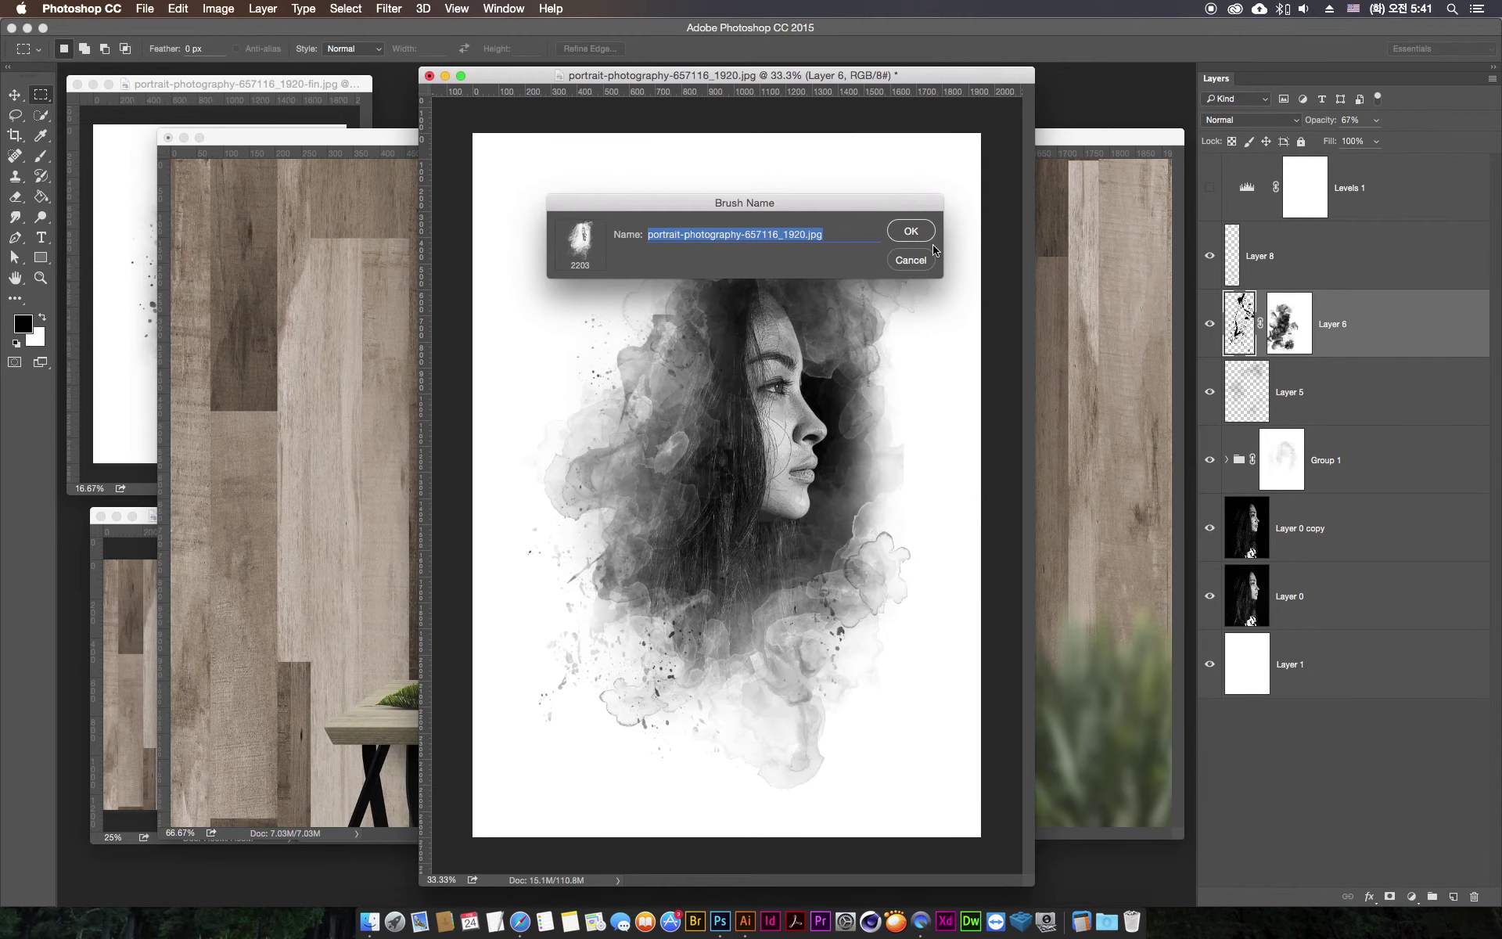
{"action": "left_click", "coordinate": [917, 264]}
{"action": "left_click", "coordinate": [1082, 141]}
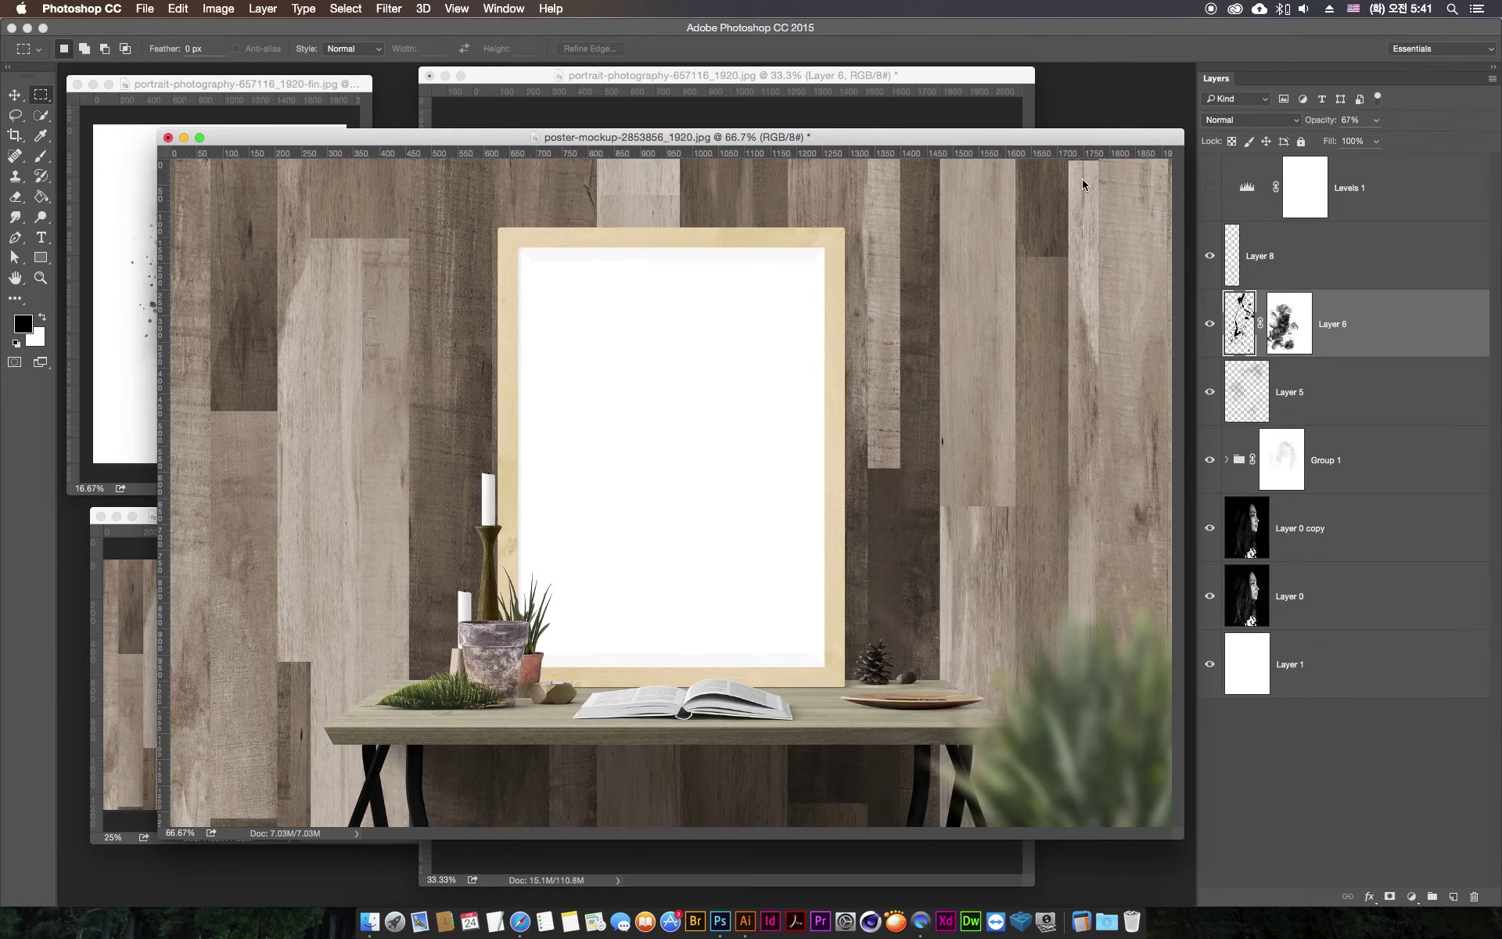
{"action": "left_click", "coordinate": [40, 155]}
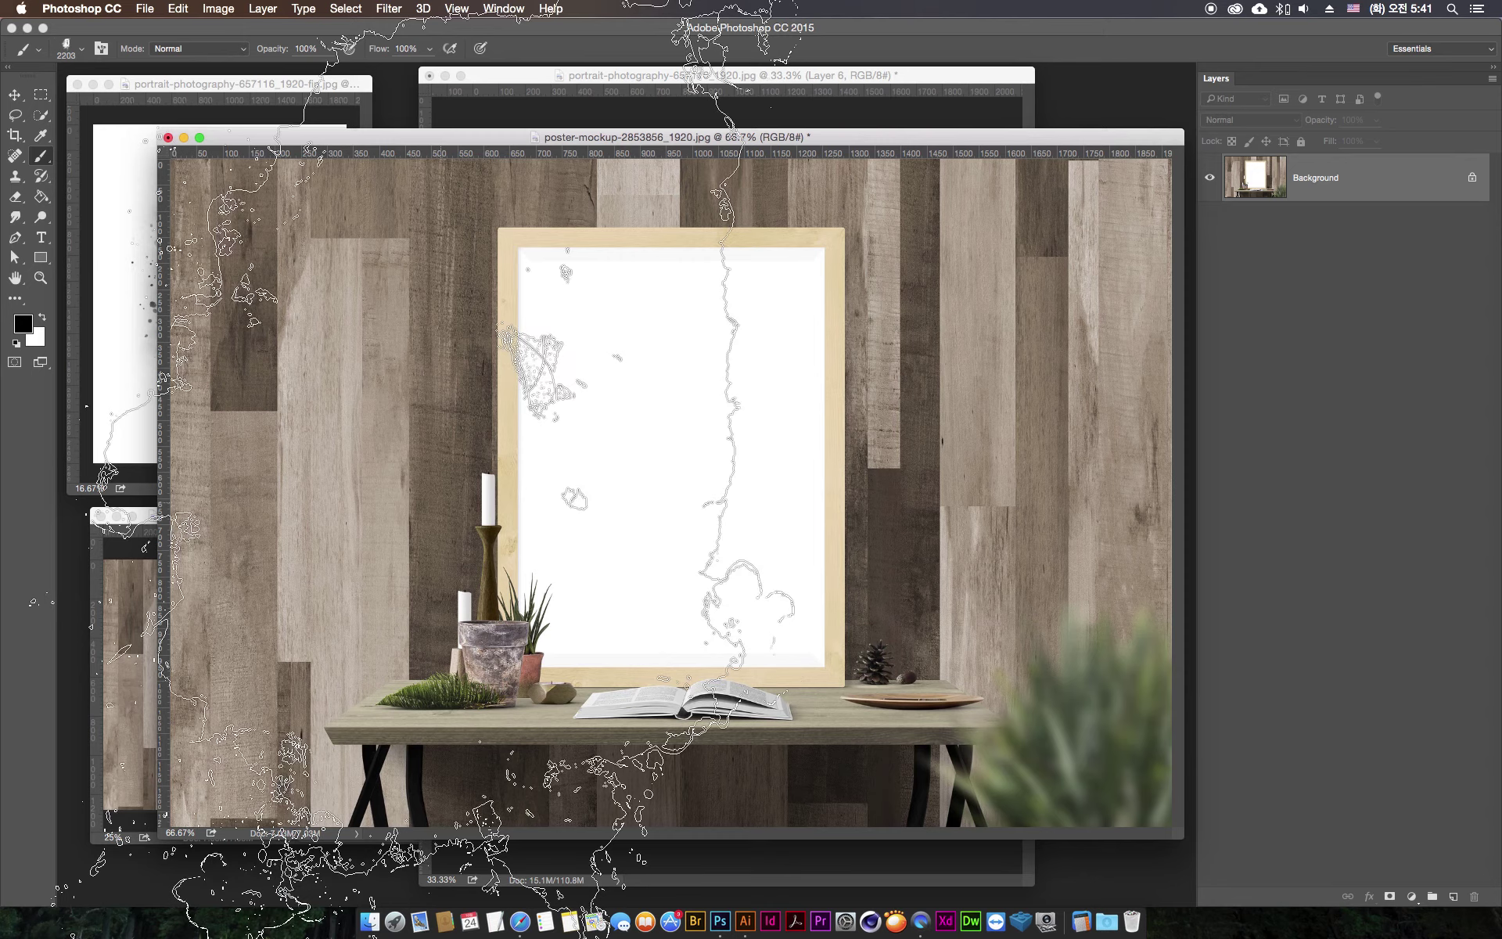
{"action": "key", "text": "bracketleft"}
{"action": "key", "text": "bracketleft"}
{"action": "key", "text": "bracketleft"}
{"action": "key", "text": "bracketleft"}
{"action": "key", "text": "bracketleft"}
{"action": "key", "text": "bracketleft"}
{"action": "key", "text": "bracketleft"}
{"action": "key", "text": "bracketleft"}
{"action": "key", "text": "bracketleft"}
{"action": "key", "text": "bracketleft"}
{"action": "left_click", "coordinate": [470, 454]}
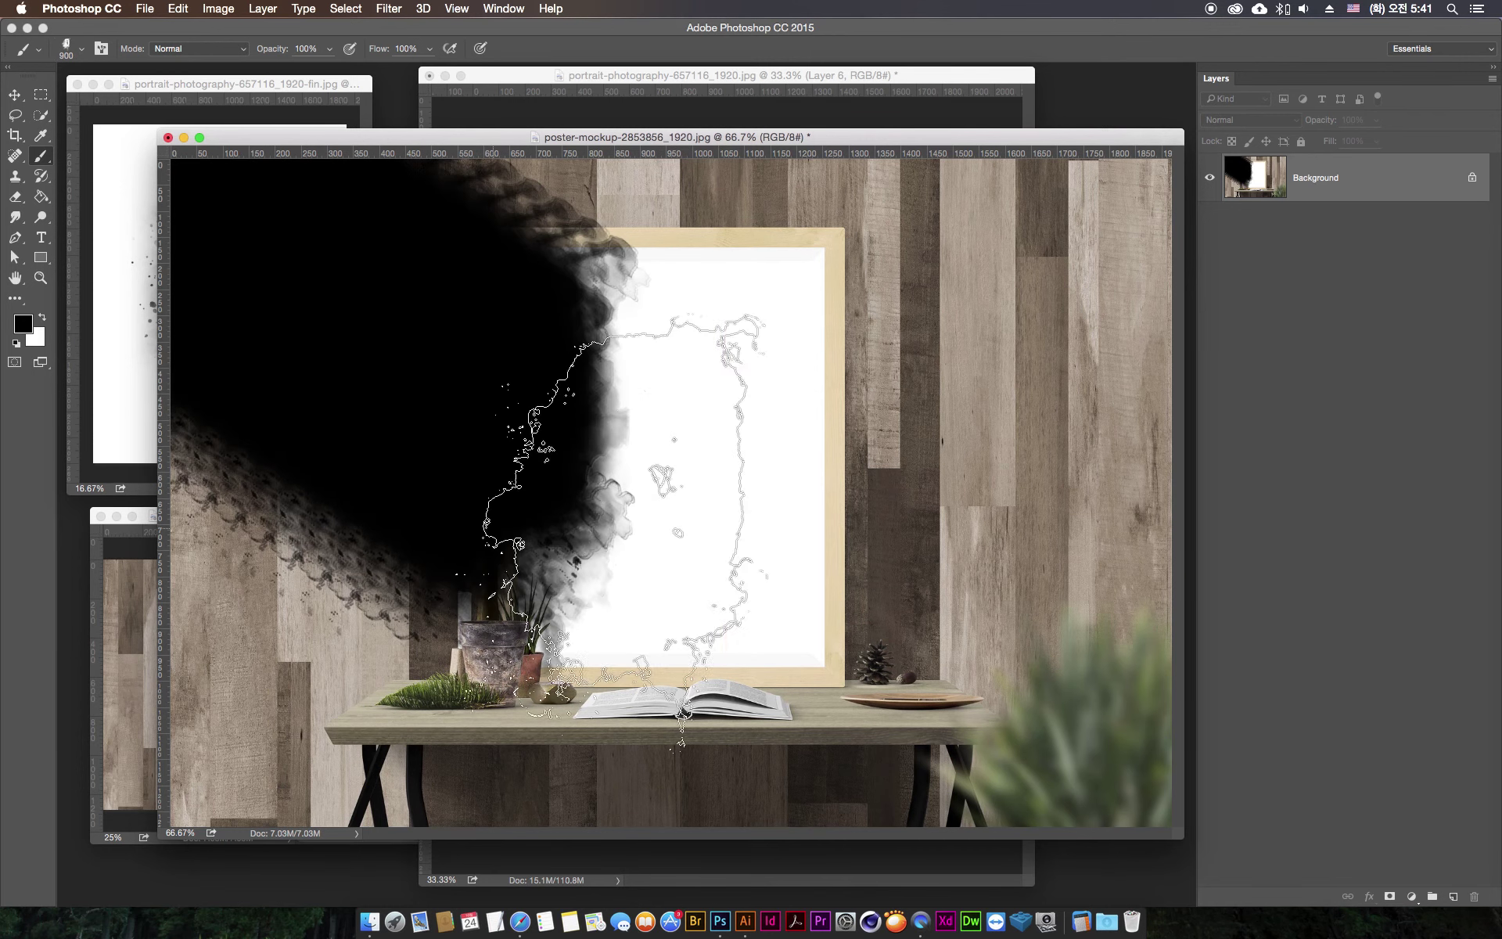
{"action": "key", "text": "ctrl+z"}
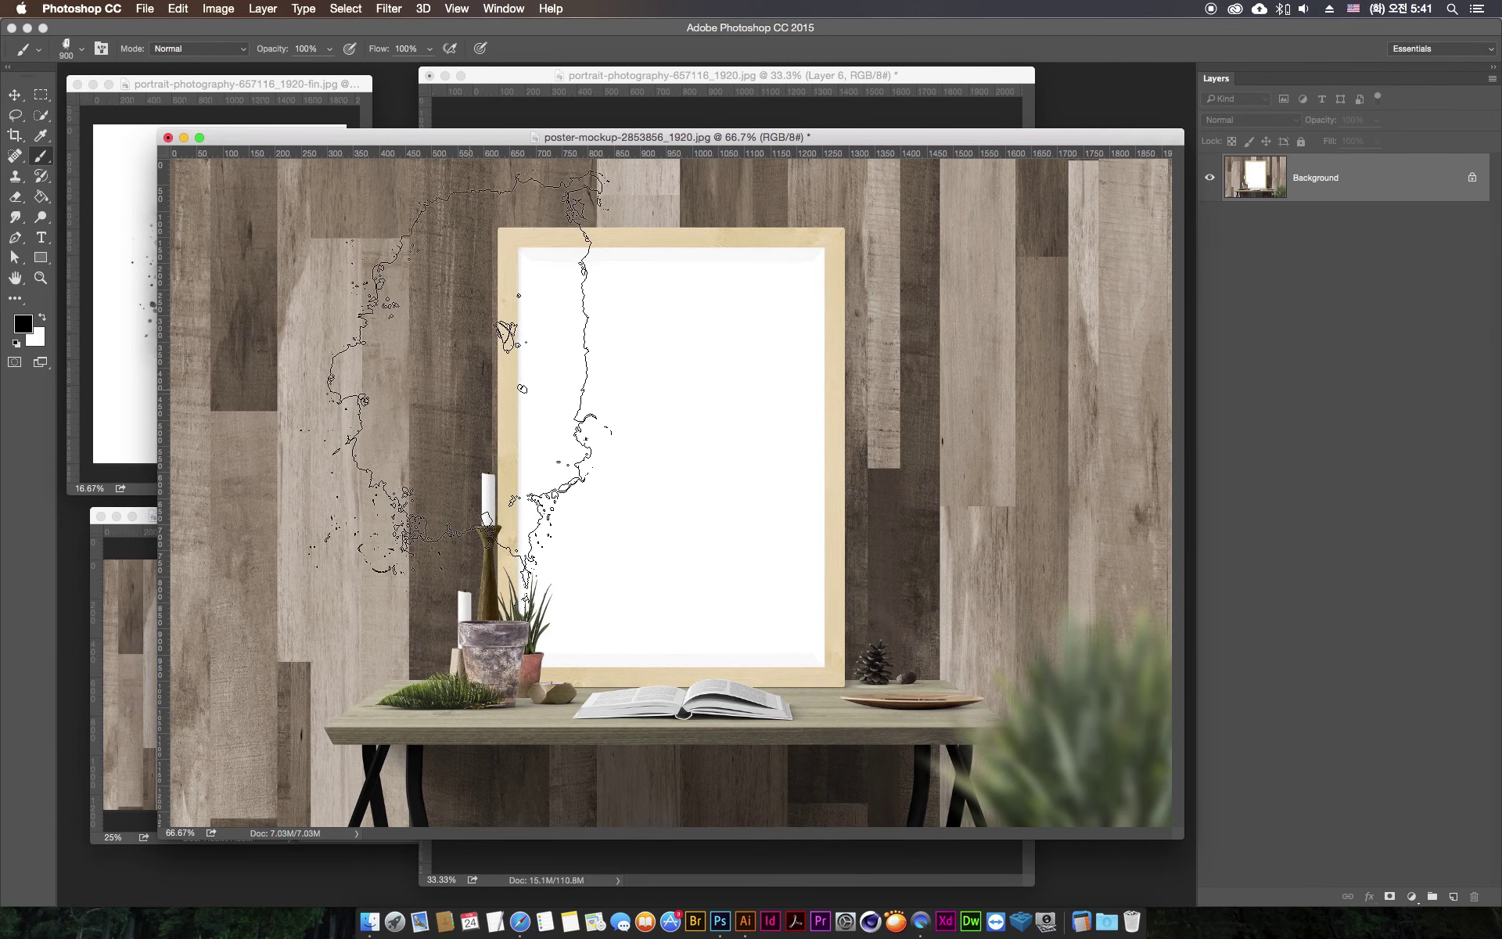
{"action": "left_click", "coordinate": [626, 454]}
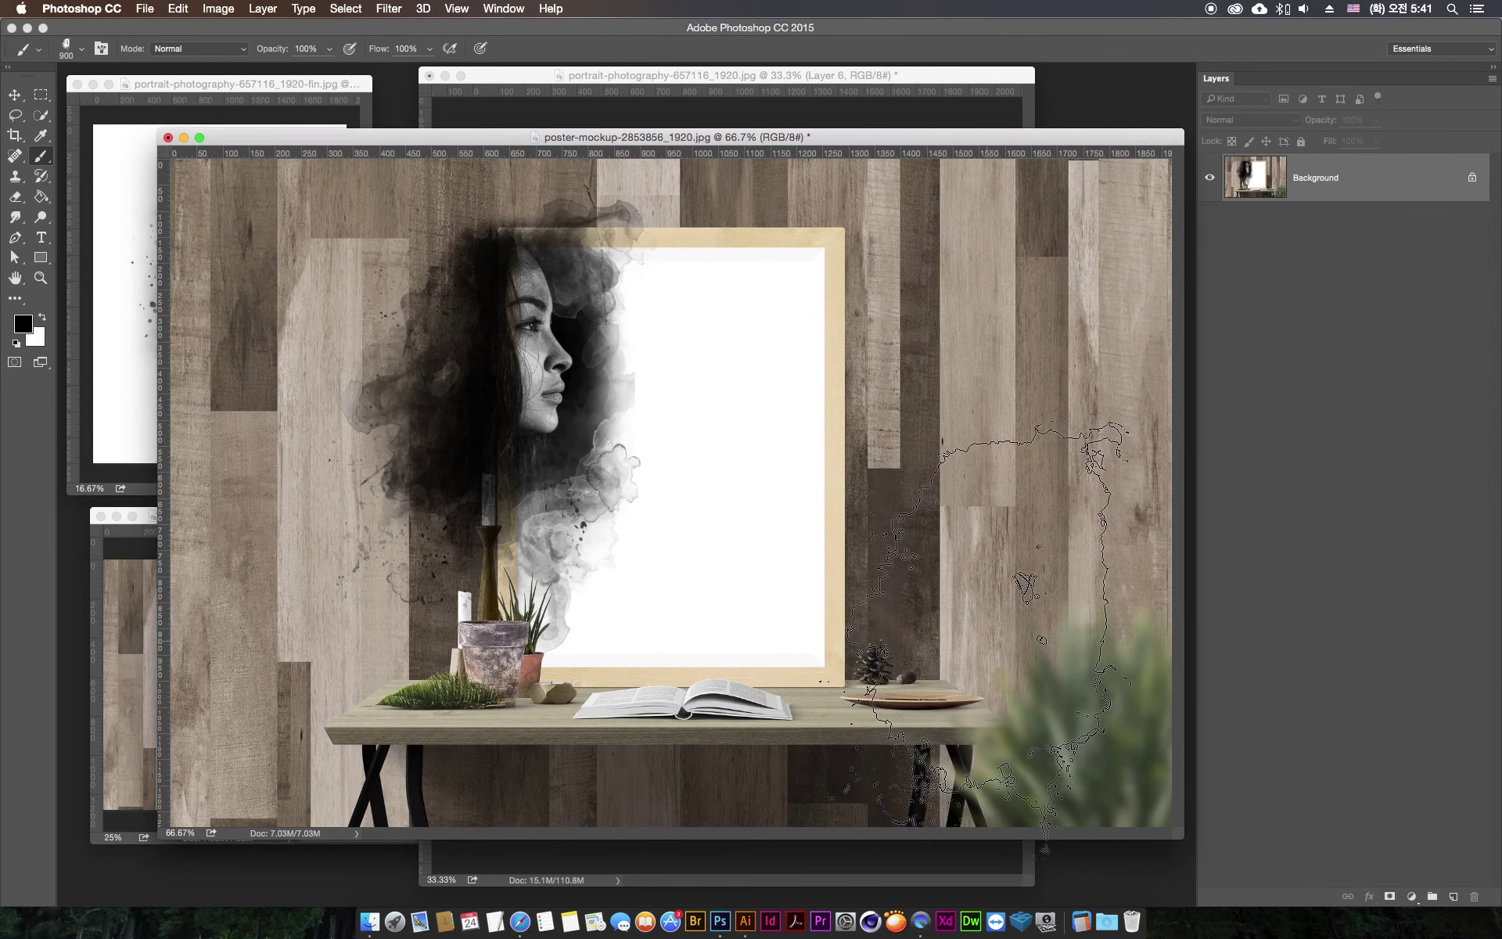
{"action": "key", "text": "super+z"}
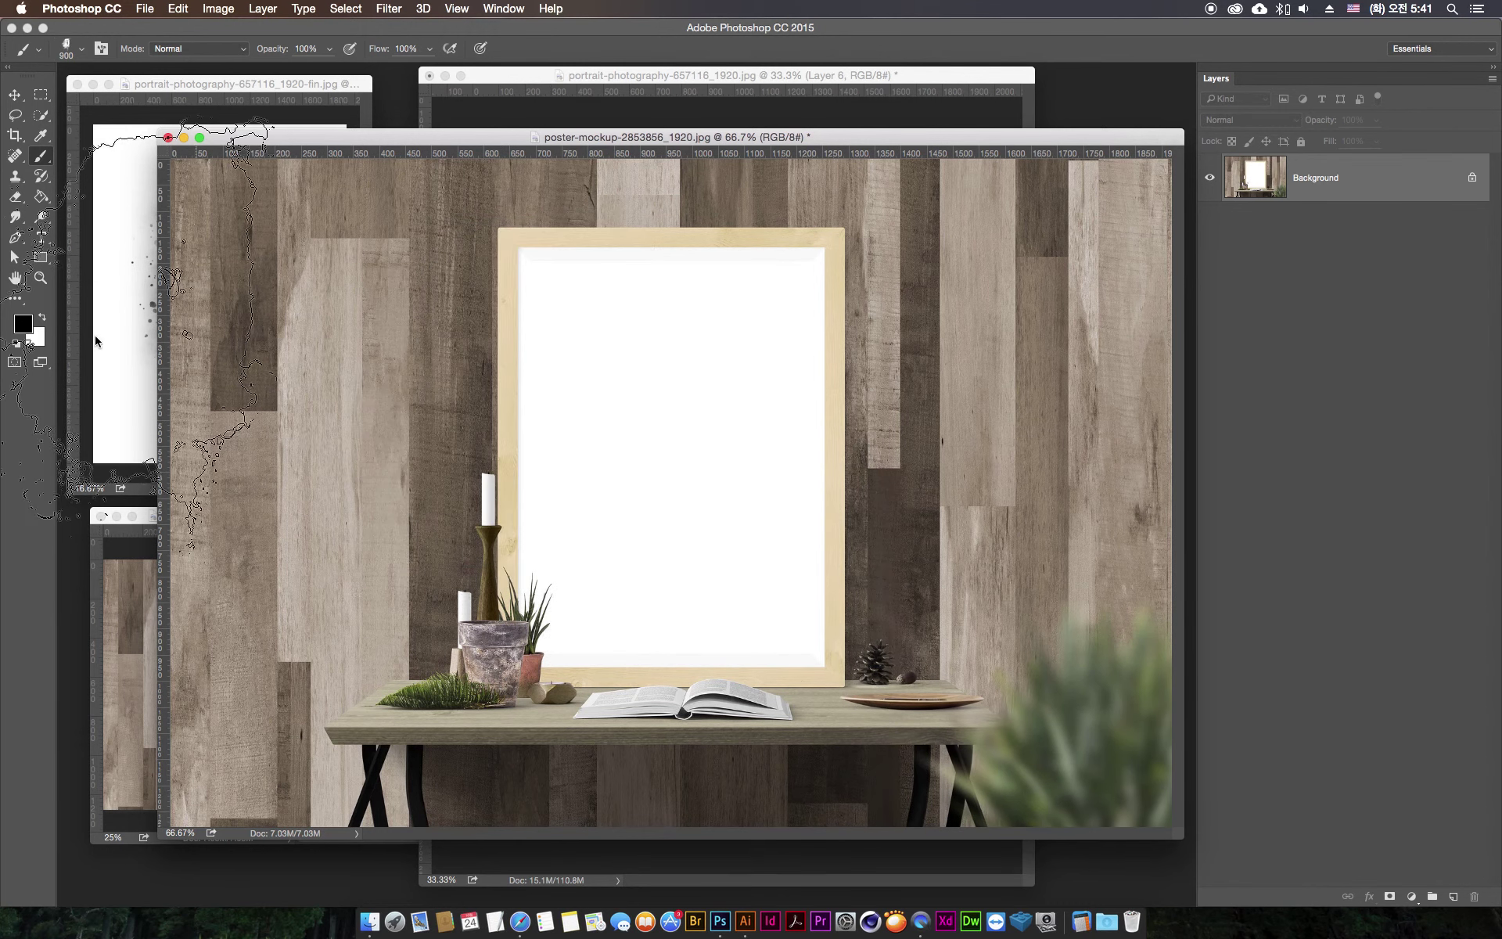
{"action": "left_click", "coordinate": [23, 323]}
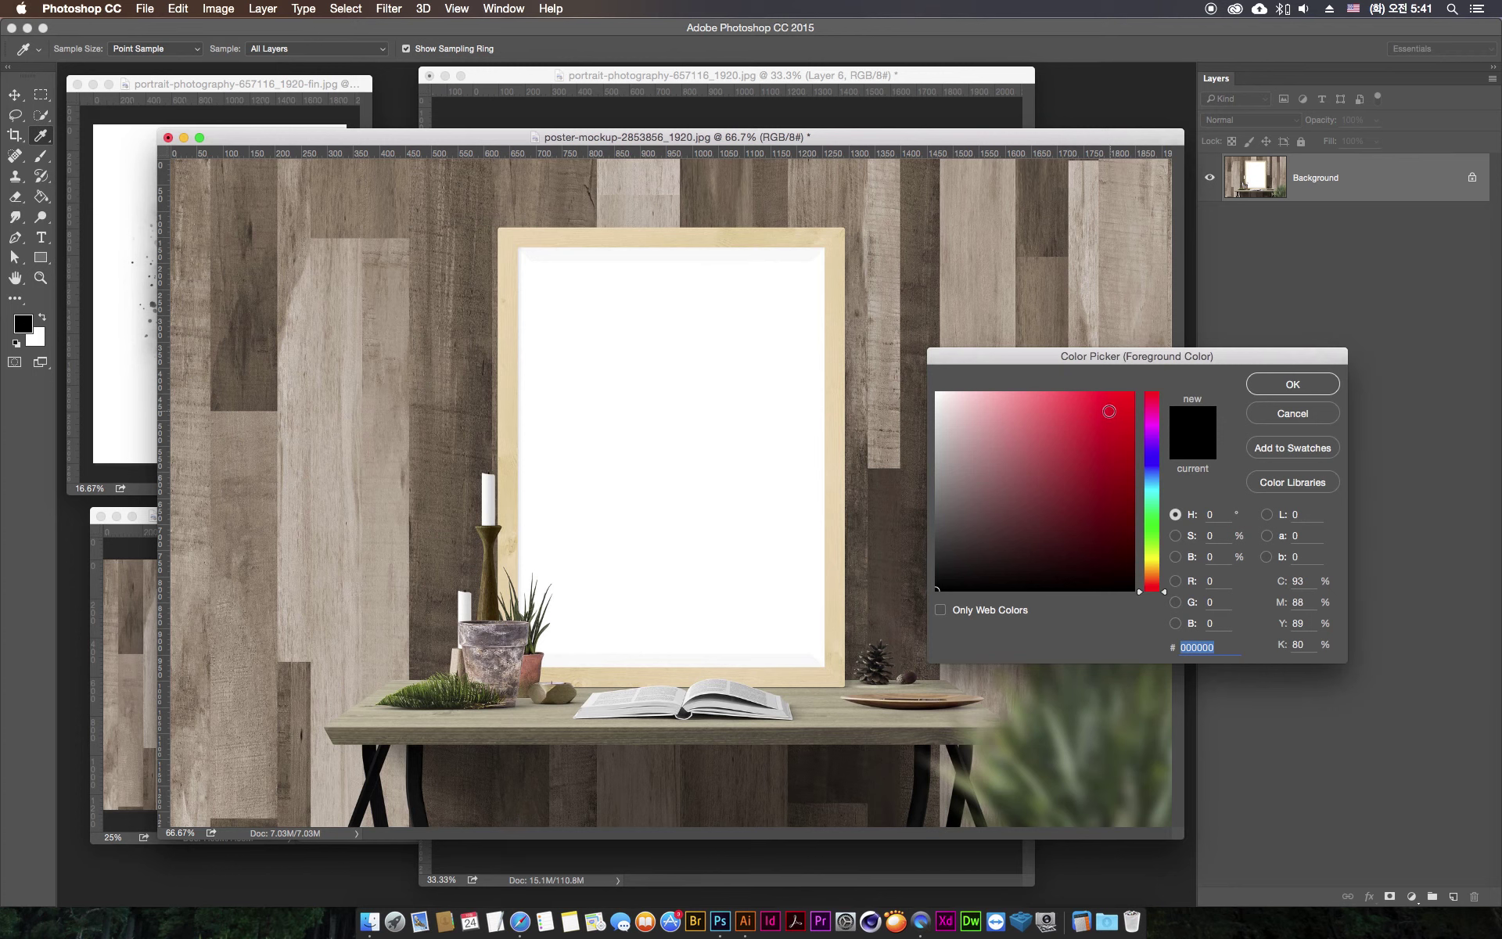
{"action": "left_click", "coordinate": [1153, 528]}
{"action": "left_click", "coordinate": [1154, 454]}
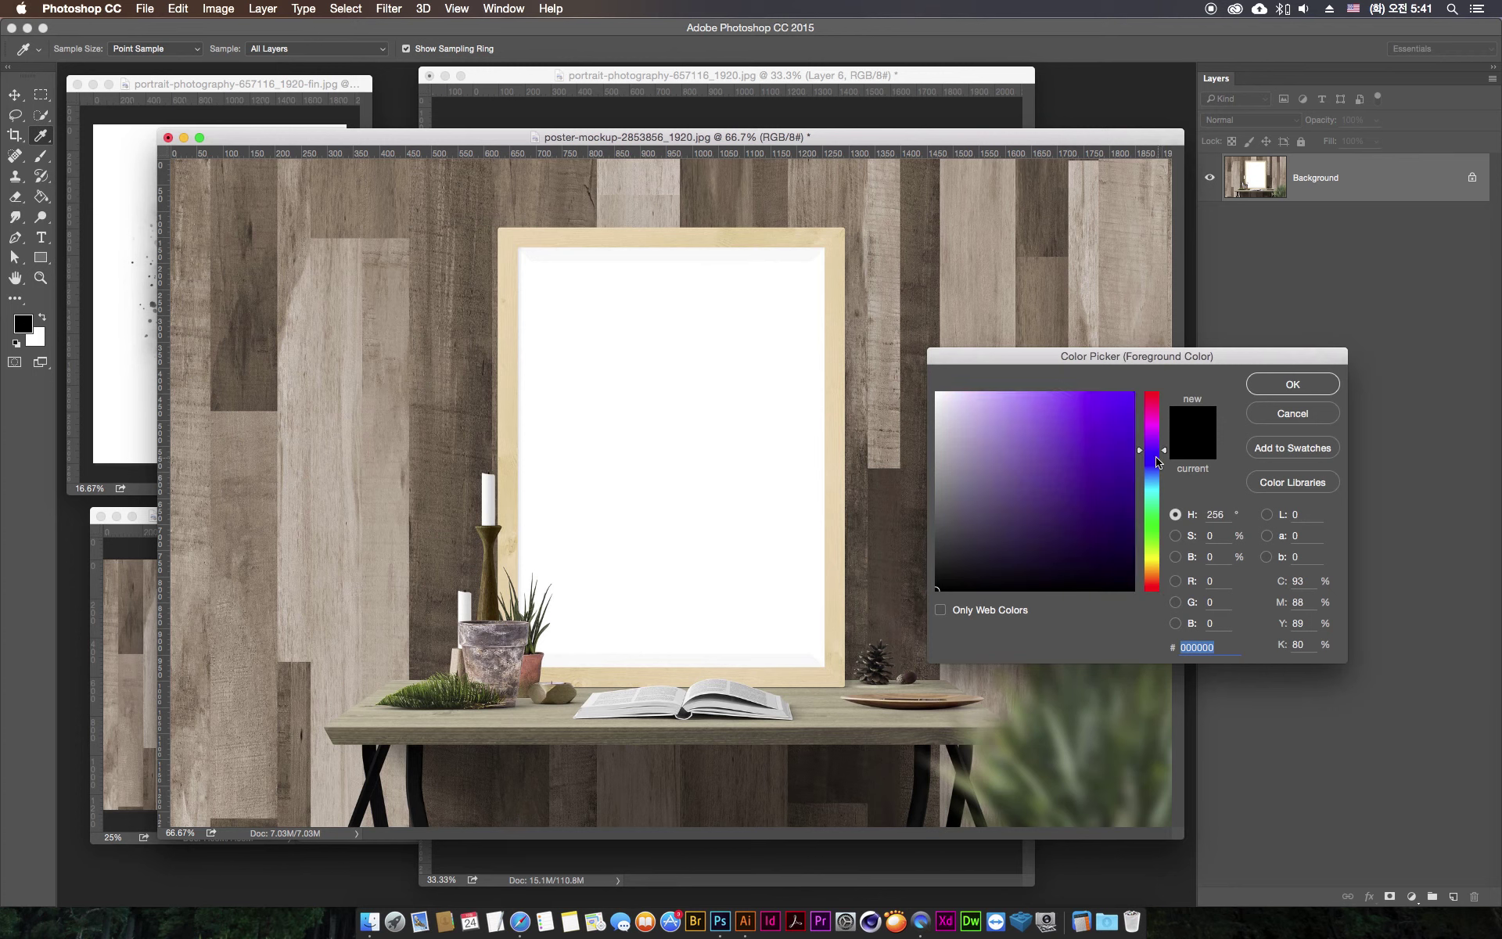
{"action": "left_click", "coordinate": [1104, 442]}
{"action": "left_click", "coordinate": [1293, 384]}
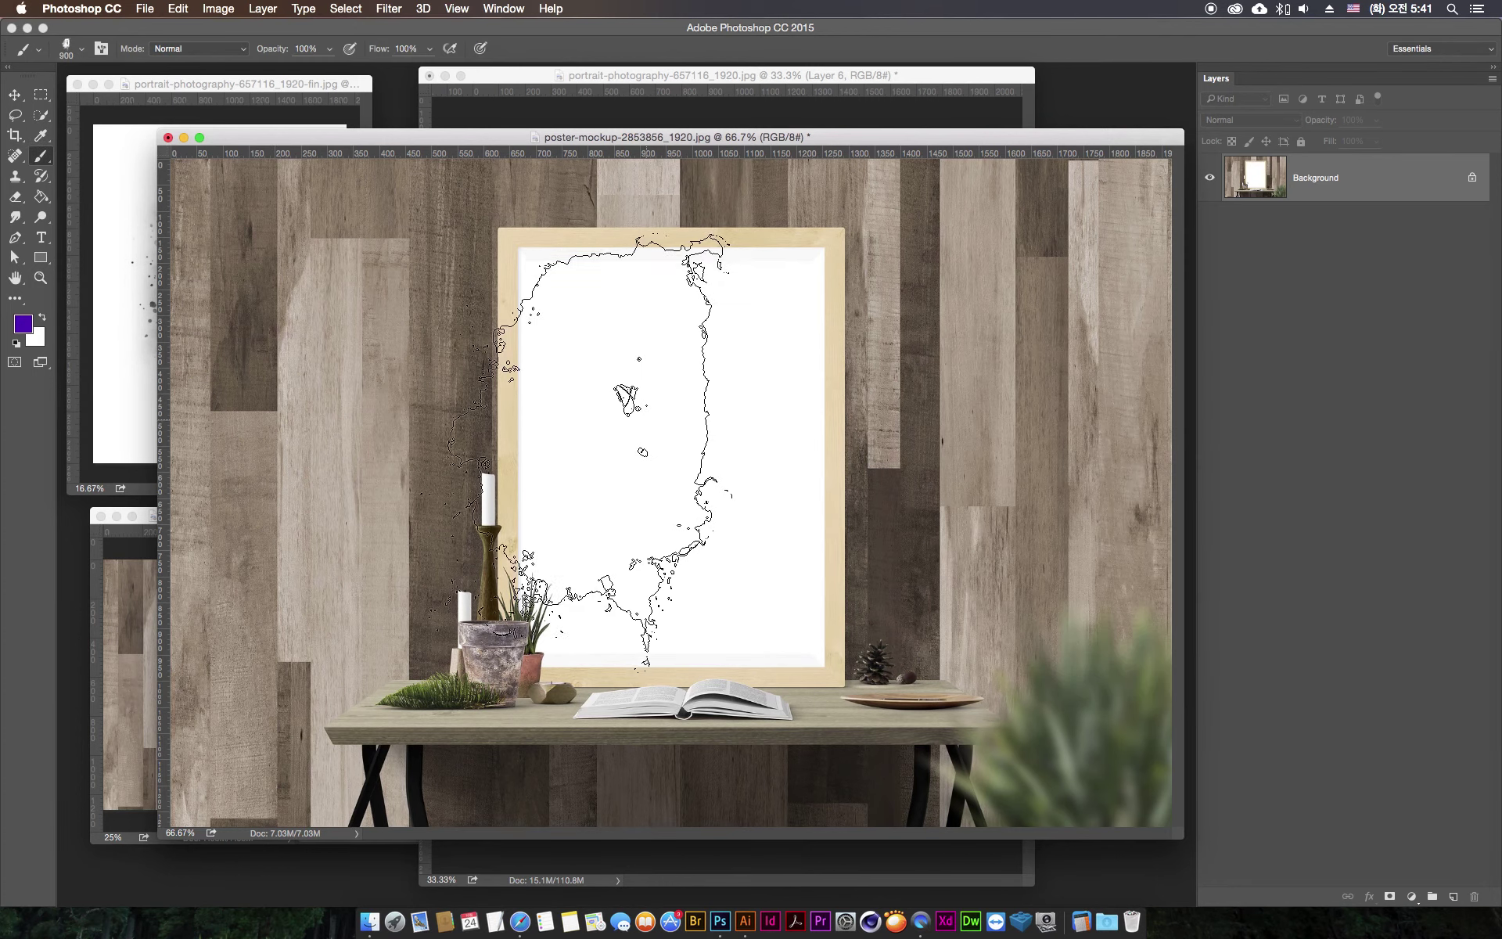
{"action": "left_click", "coordinate": [576, 439]}
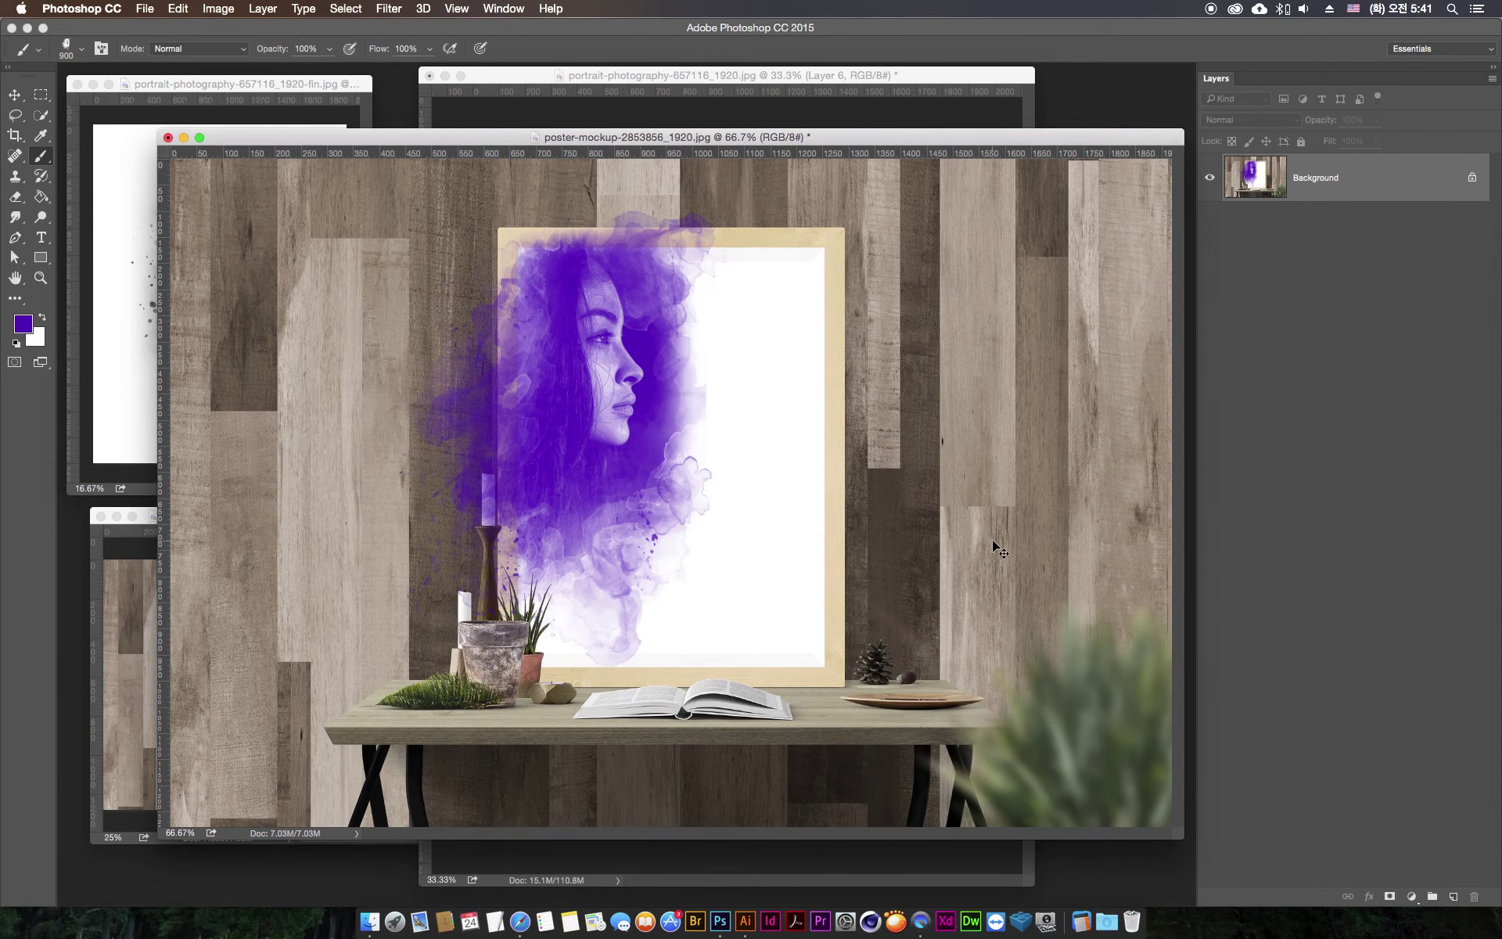
{"action": "key", "text": "ctrl+z"}
{"action": "left_click", "coordinate": [16, 345]}
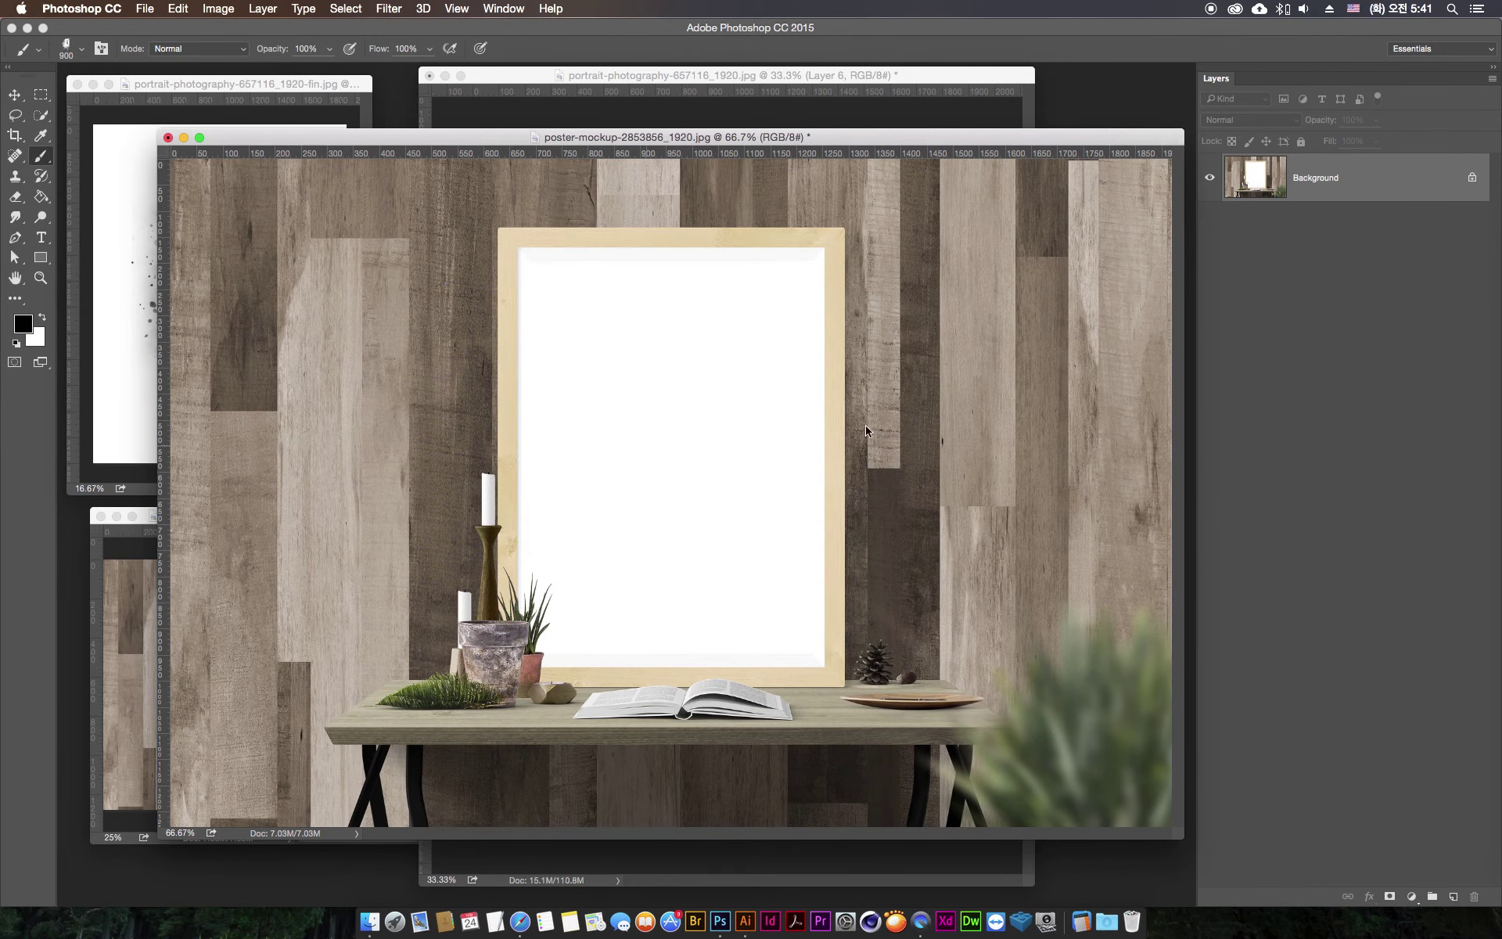
{"action": "key", "text": "ctrl+1"}
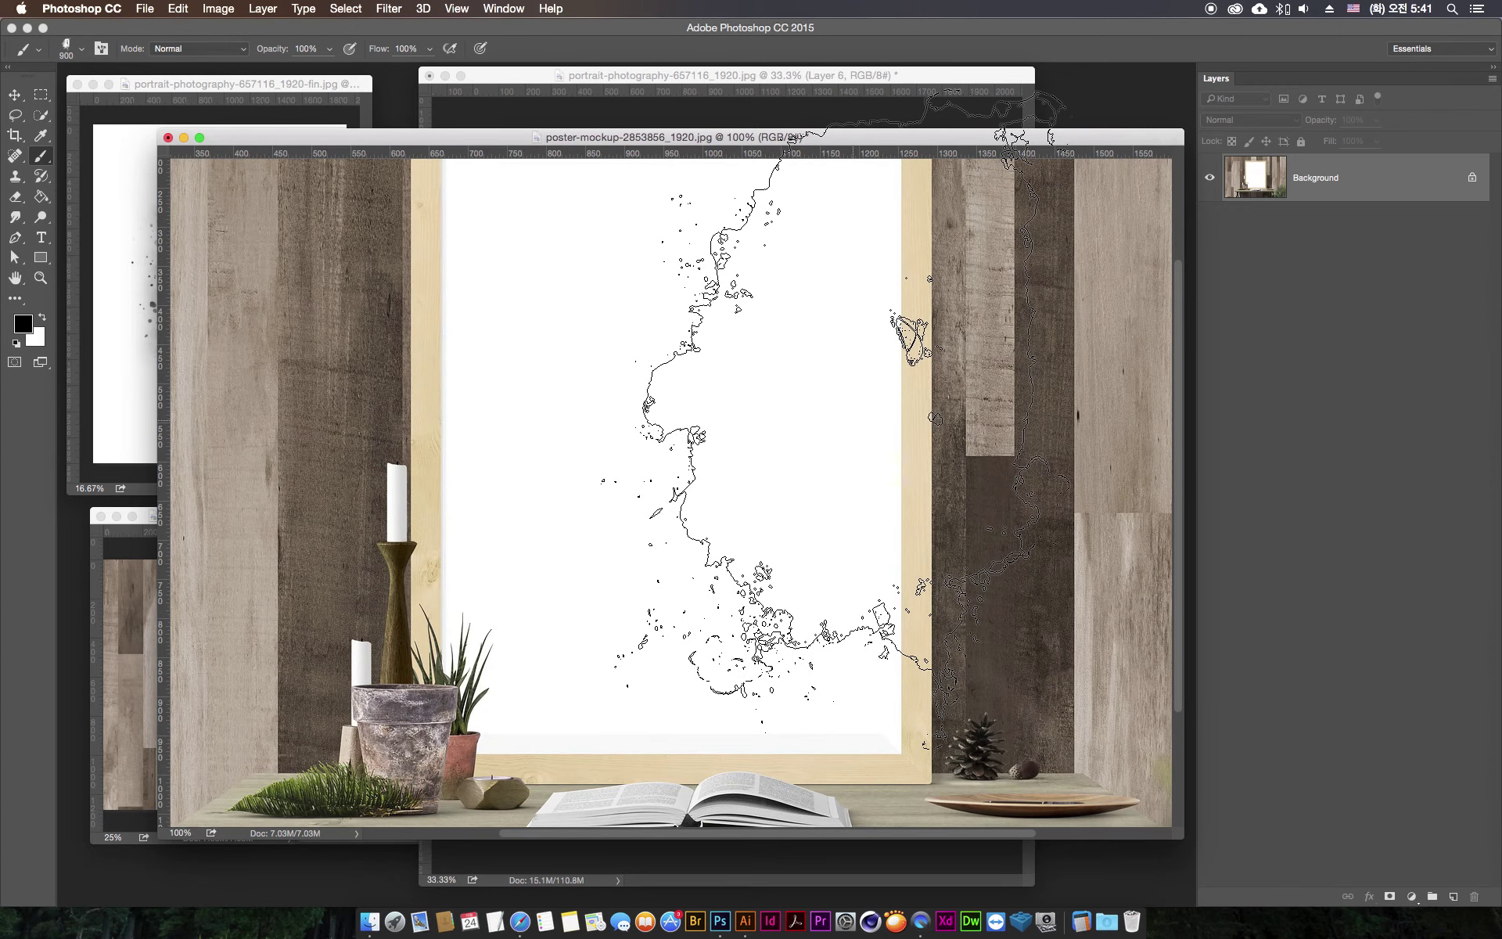
{"action": "key", "text": "ctrl+minus"}
{"action": "key", "text": "ctrl+minus"}
{"action": "key", "text": "ctrl+plus"}
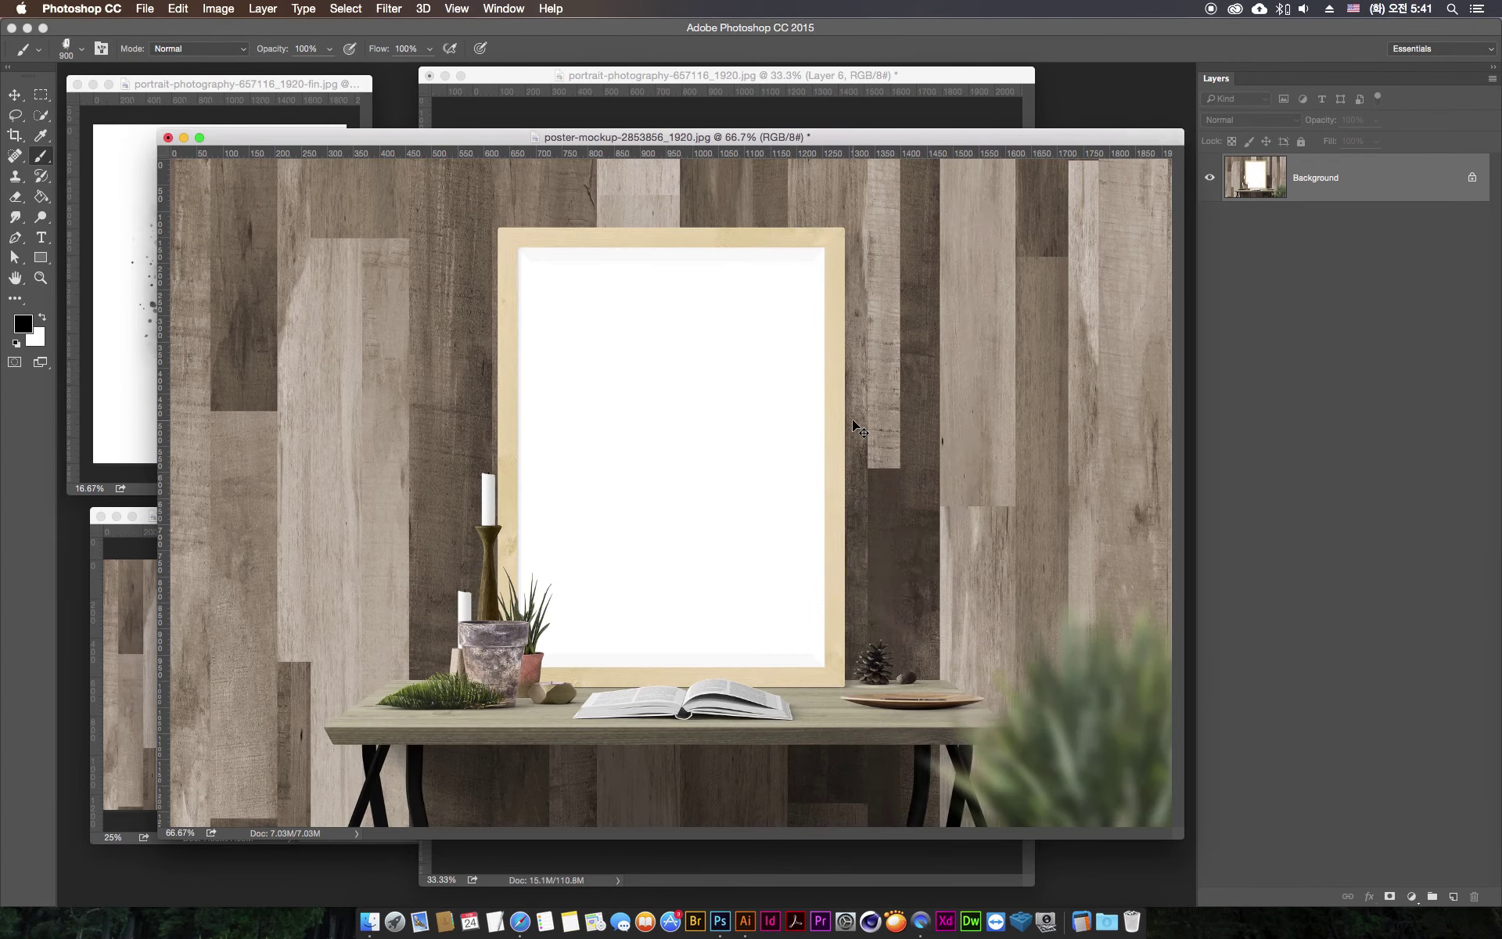
{"action": "left_click", "coordinate": [662, 139]}
- Stamp the smoke-portrait brush onto a new Layer 1, then hide that layer
{"action": "left_click_drag", "start_coordinate": [661, 139], "coordinate": [646, 111]}
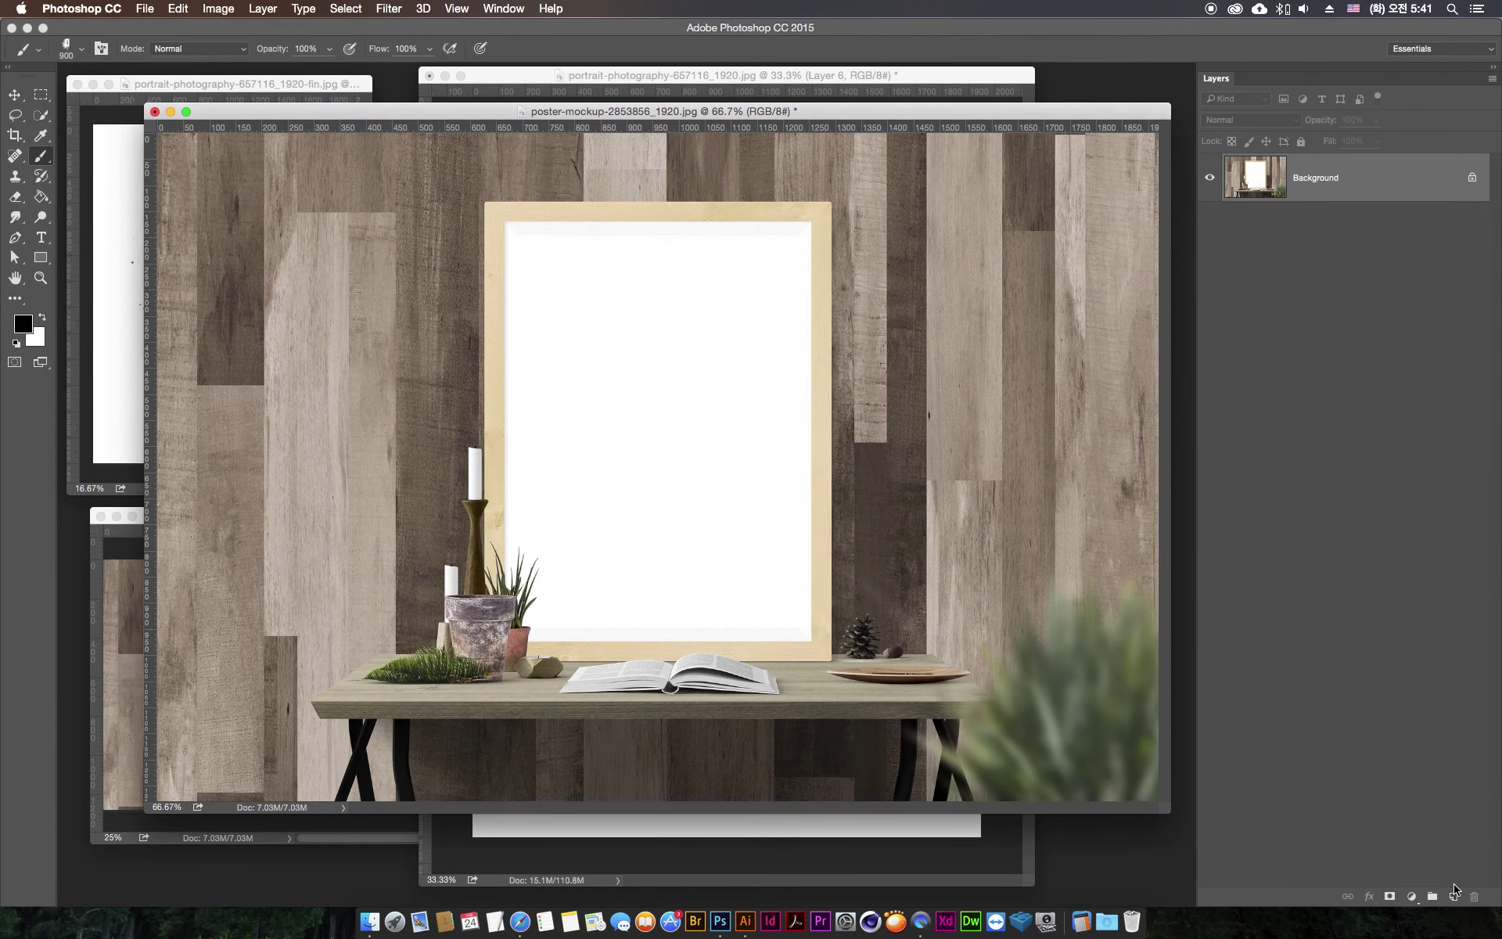
{"action": "left_click", "coordinate": [1454, 893]}
{"action": "key", "text": "ctrl+shift+d"}
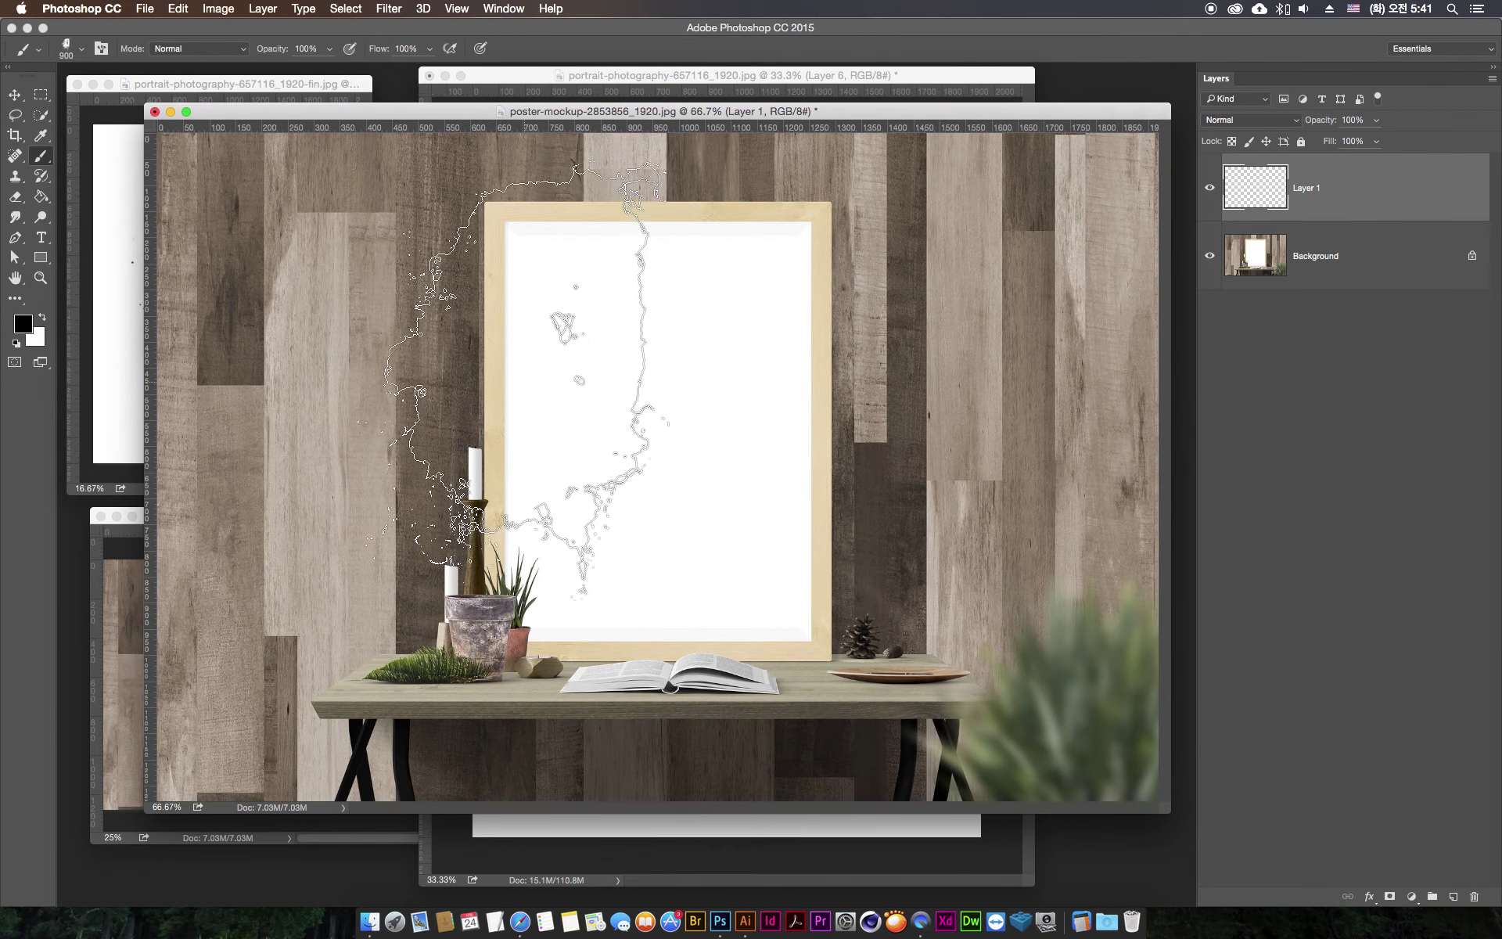
{"action": "left_click", "coordinate": [526, 384]}
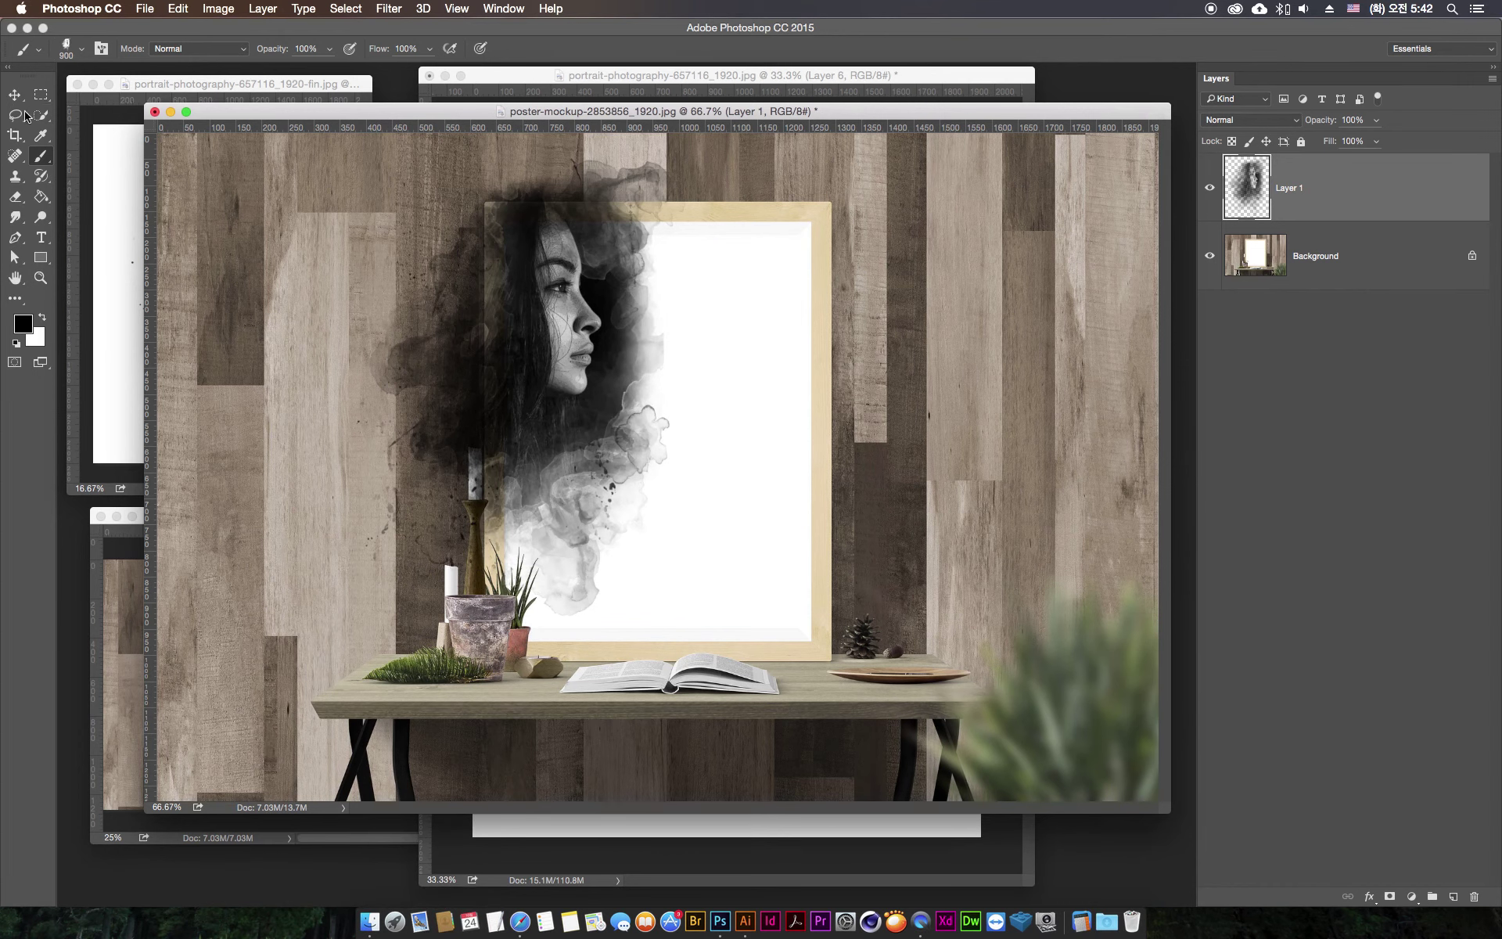
{"action": "left_click", "coordinate": [1210, 188]}
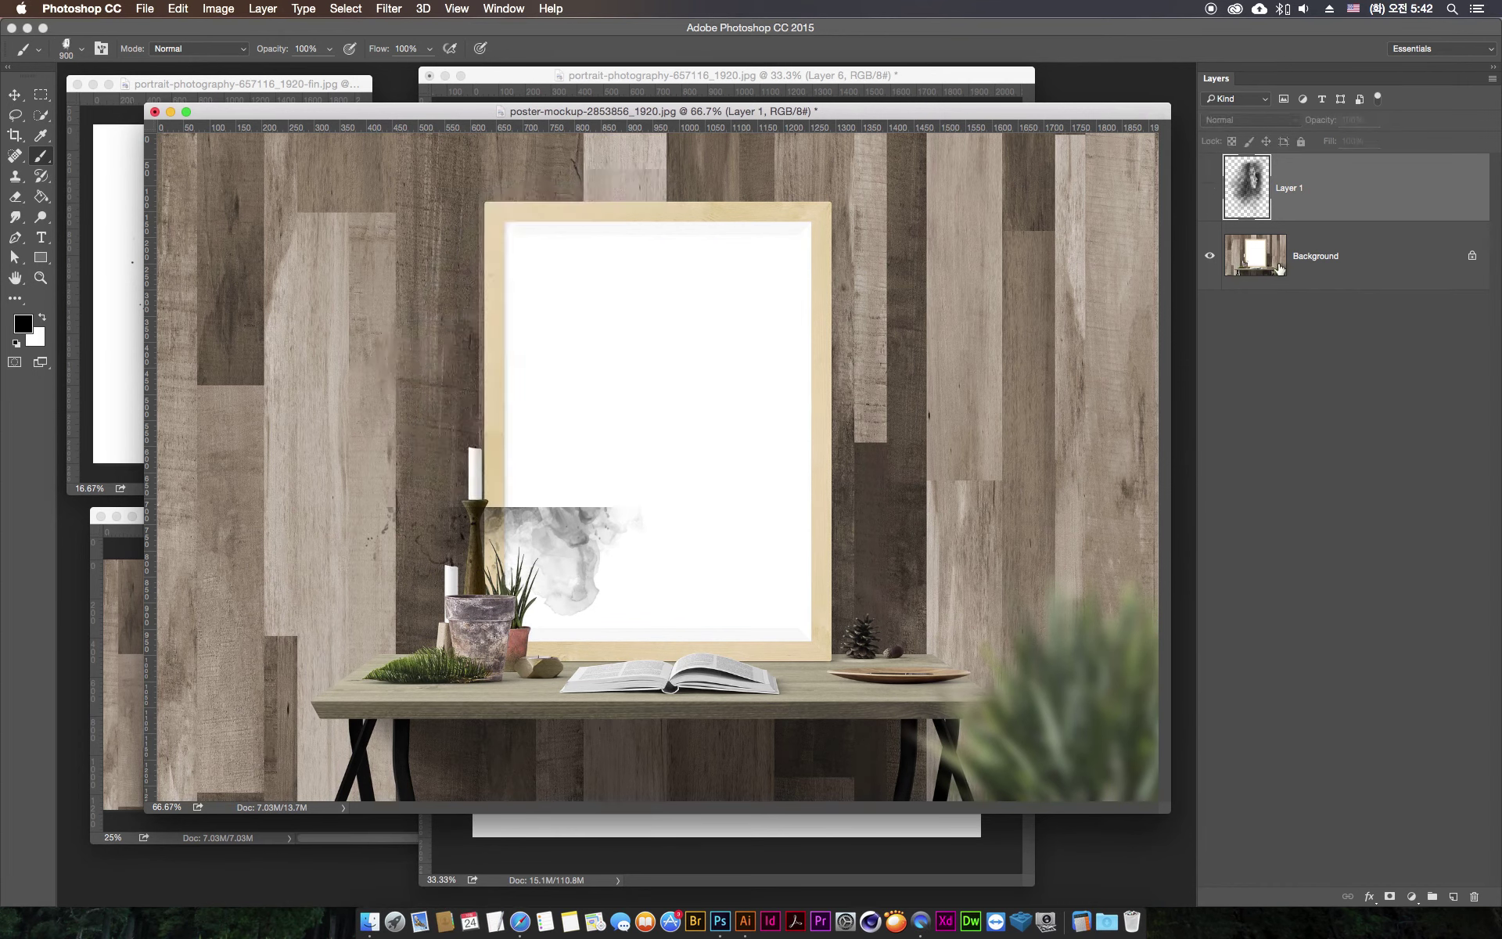
- Make Background active, clear the selection, and zoom to 200% on the frame's top-left corner
{"action": "left_click", "coordinate": [1379, 268]}
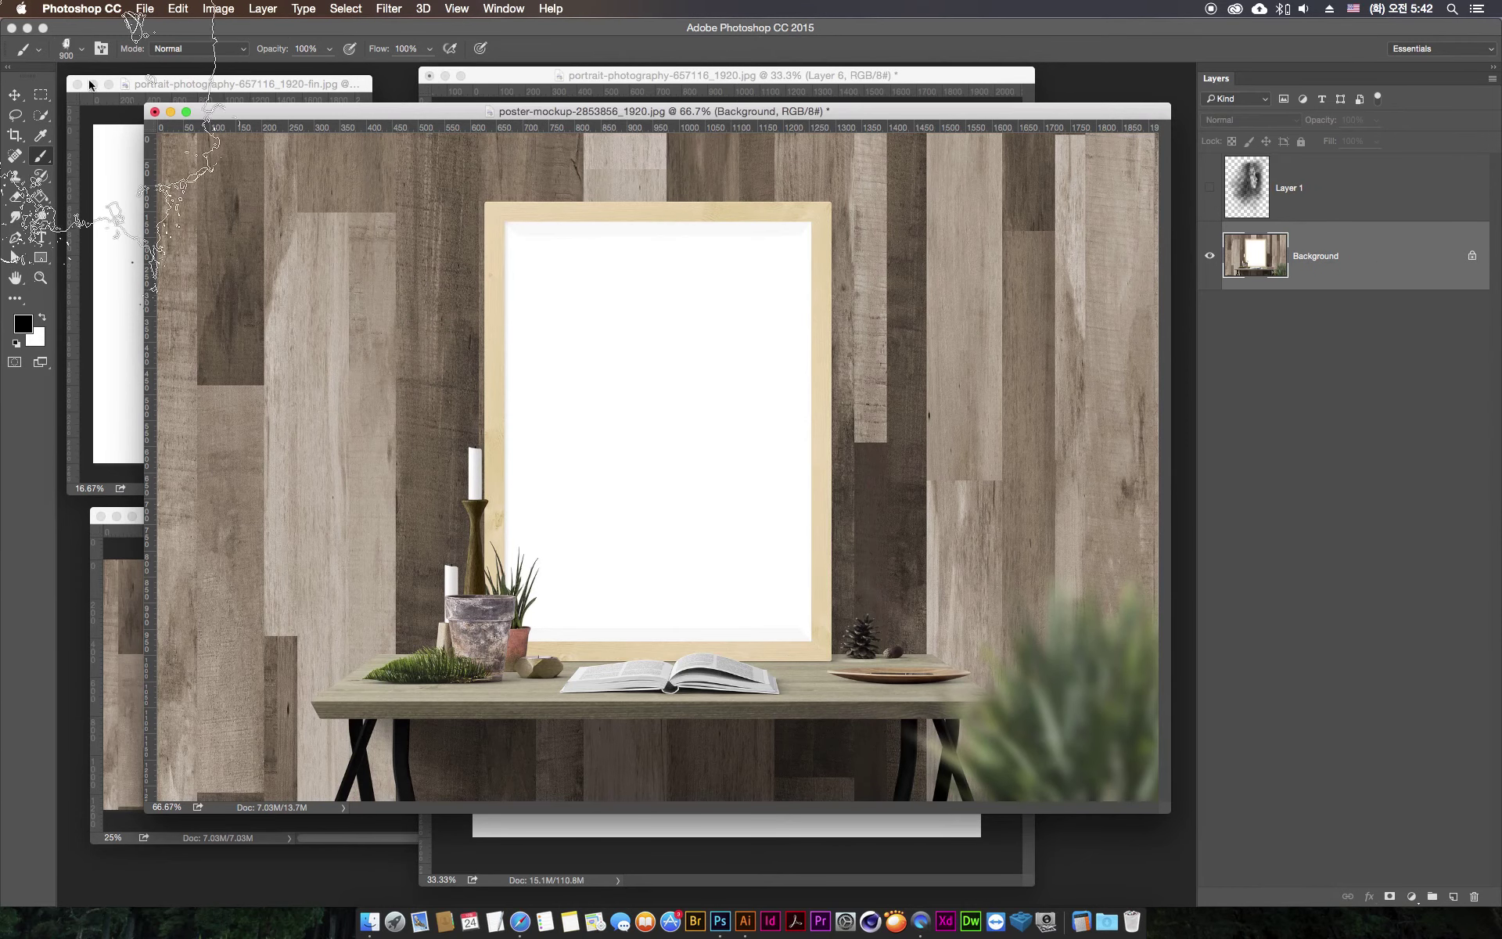
{"action": "left_click", "coordinate": [42, 96]}
{"action": "key", "text": "super+shift+d"}
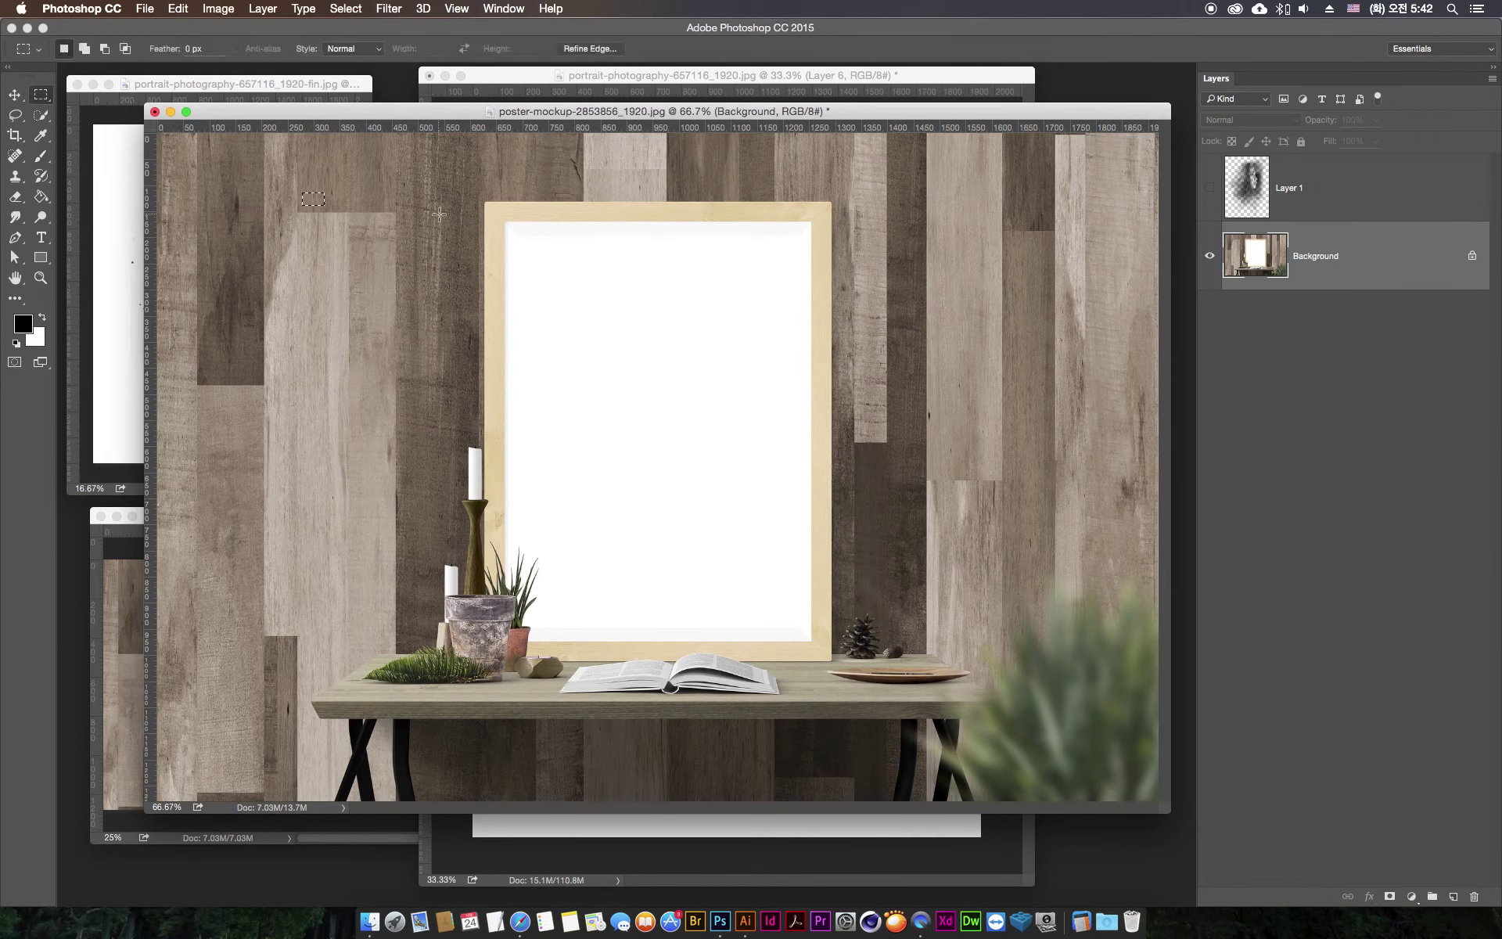
{"action": "key", "text": "super+d"}
{"action": "key", "text": "super+equal"}
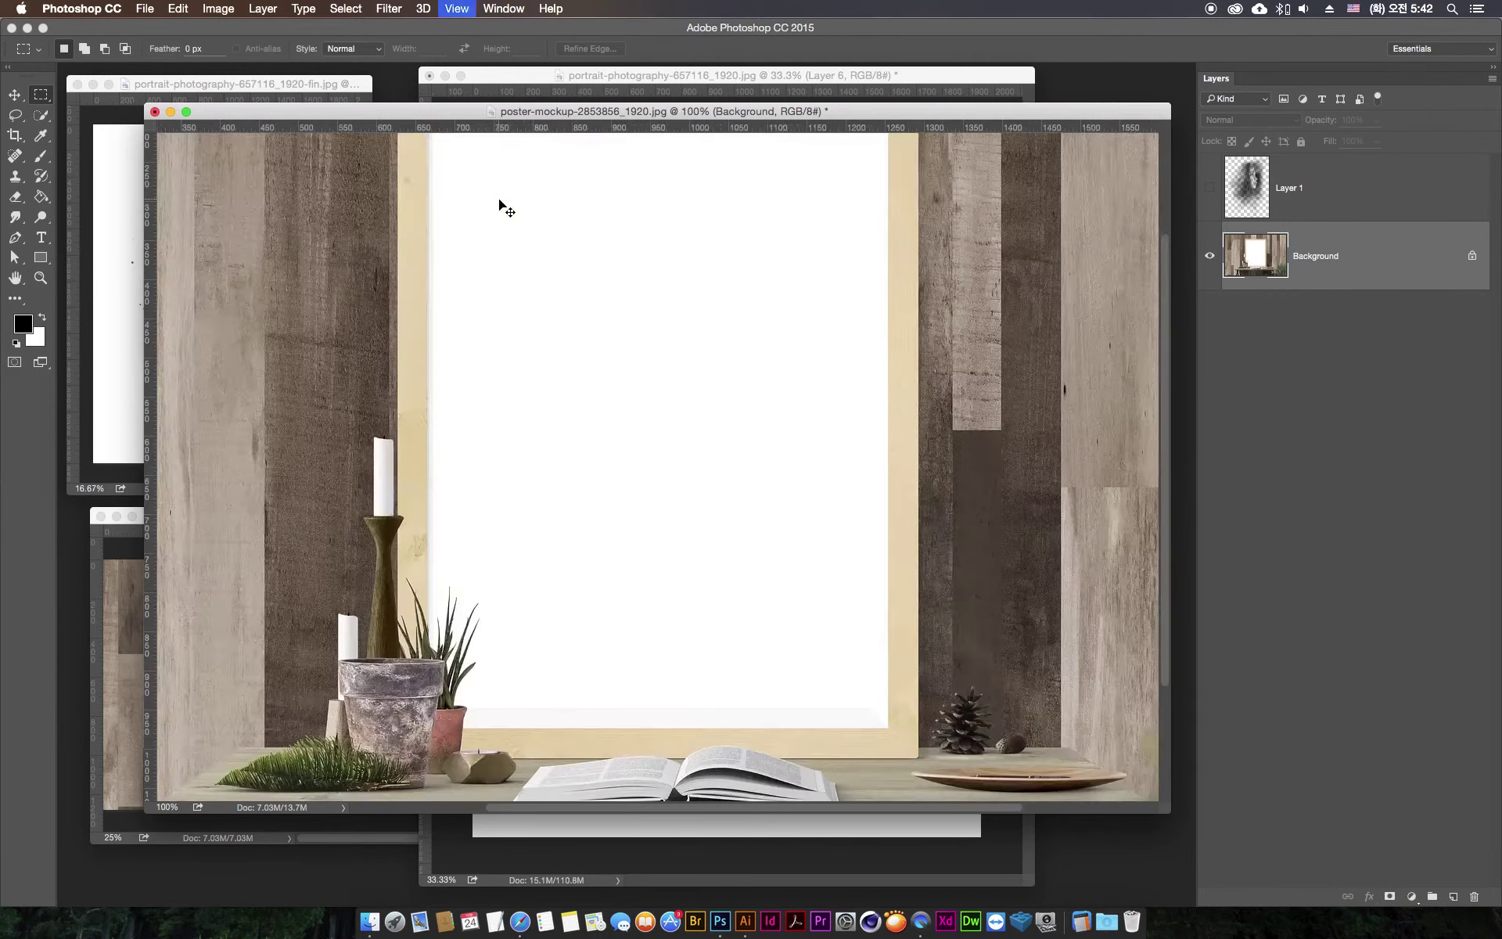
{"action": "key", "text": "super+equal"}
{"action": "scroll", "coordinate": [459, 798], "scroll_direction": "up", "scroll_amount": 10}
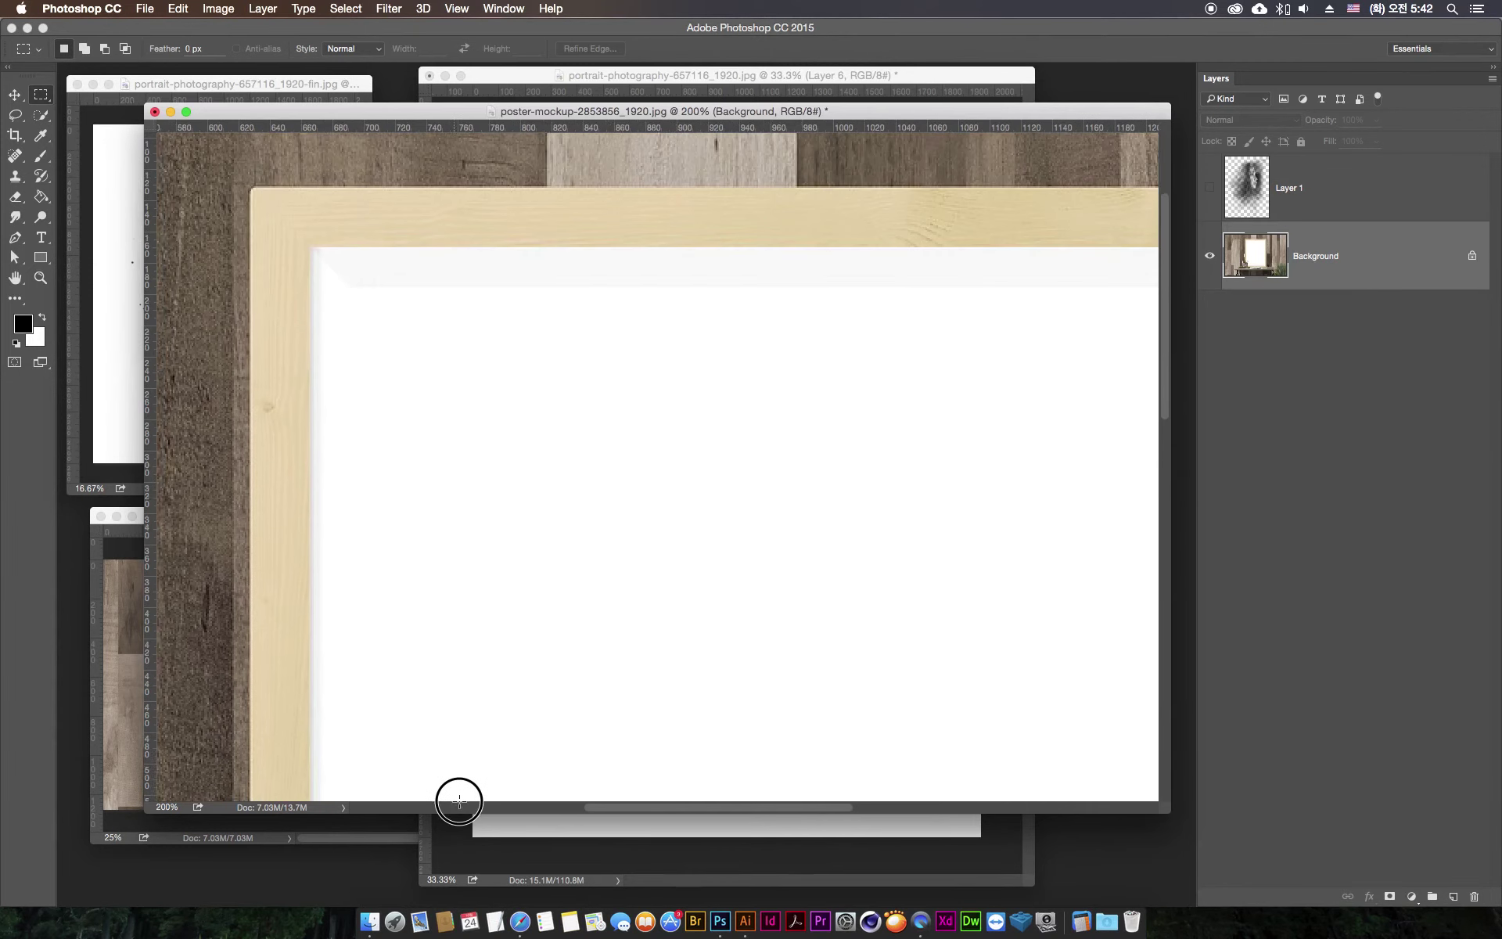
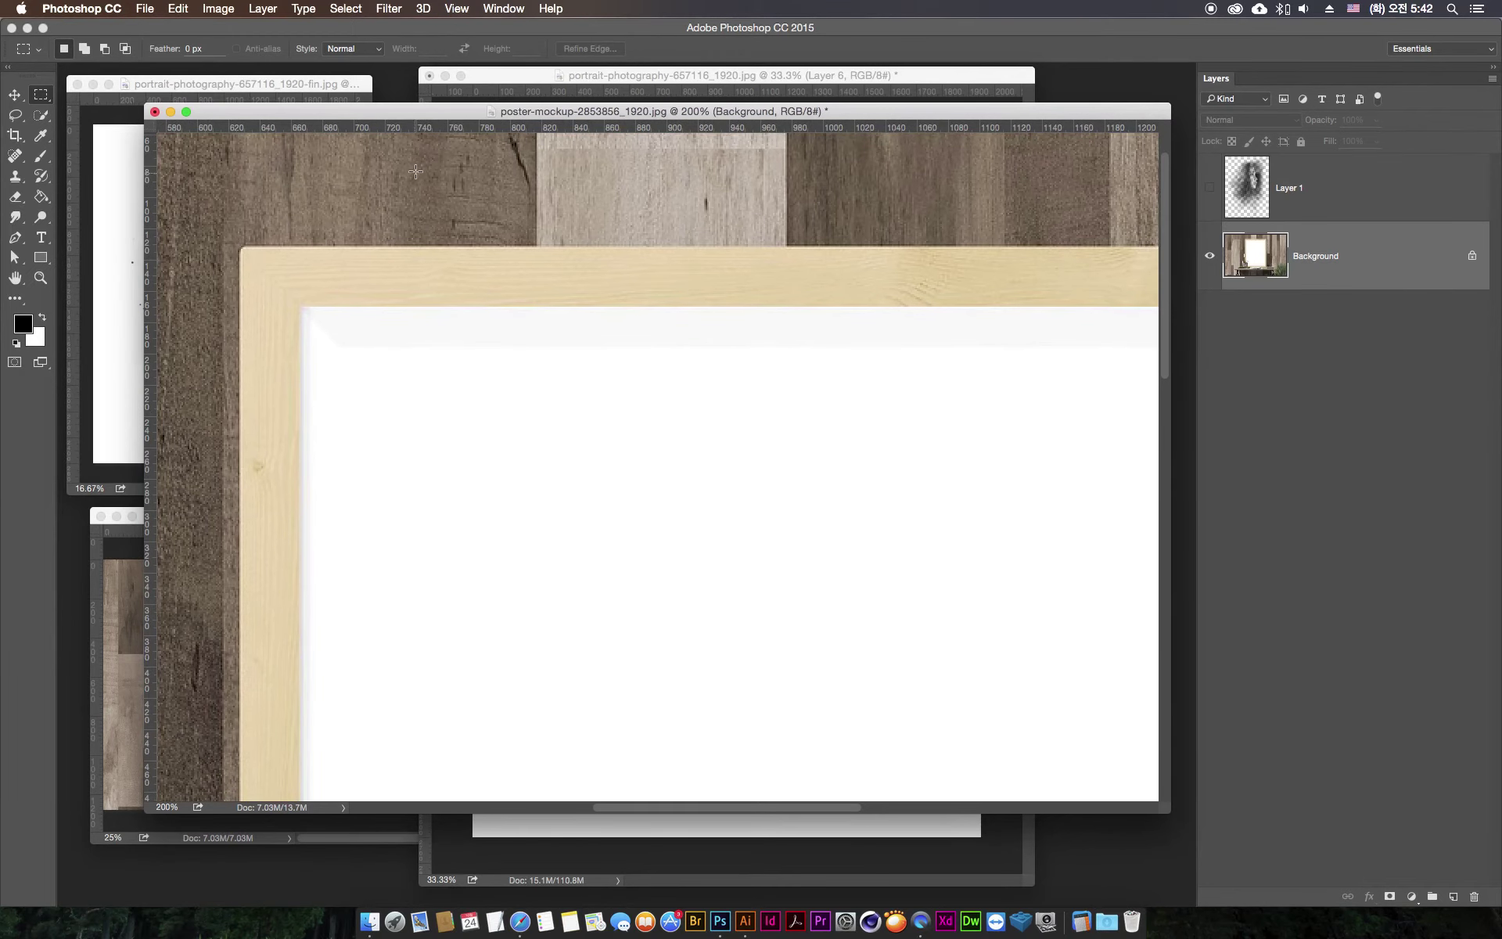
- Place guides along the poster's top and left inner edges and nudge the top guide into place
{"action": "left_click_drag", "start_coordinate": [373, 133], "coordinate": [417, 346]}
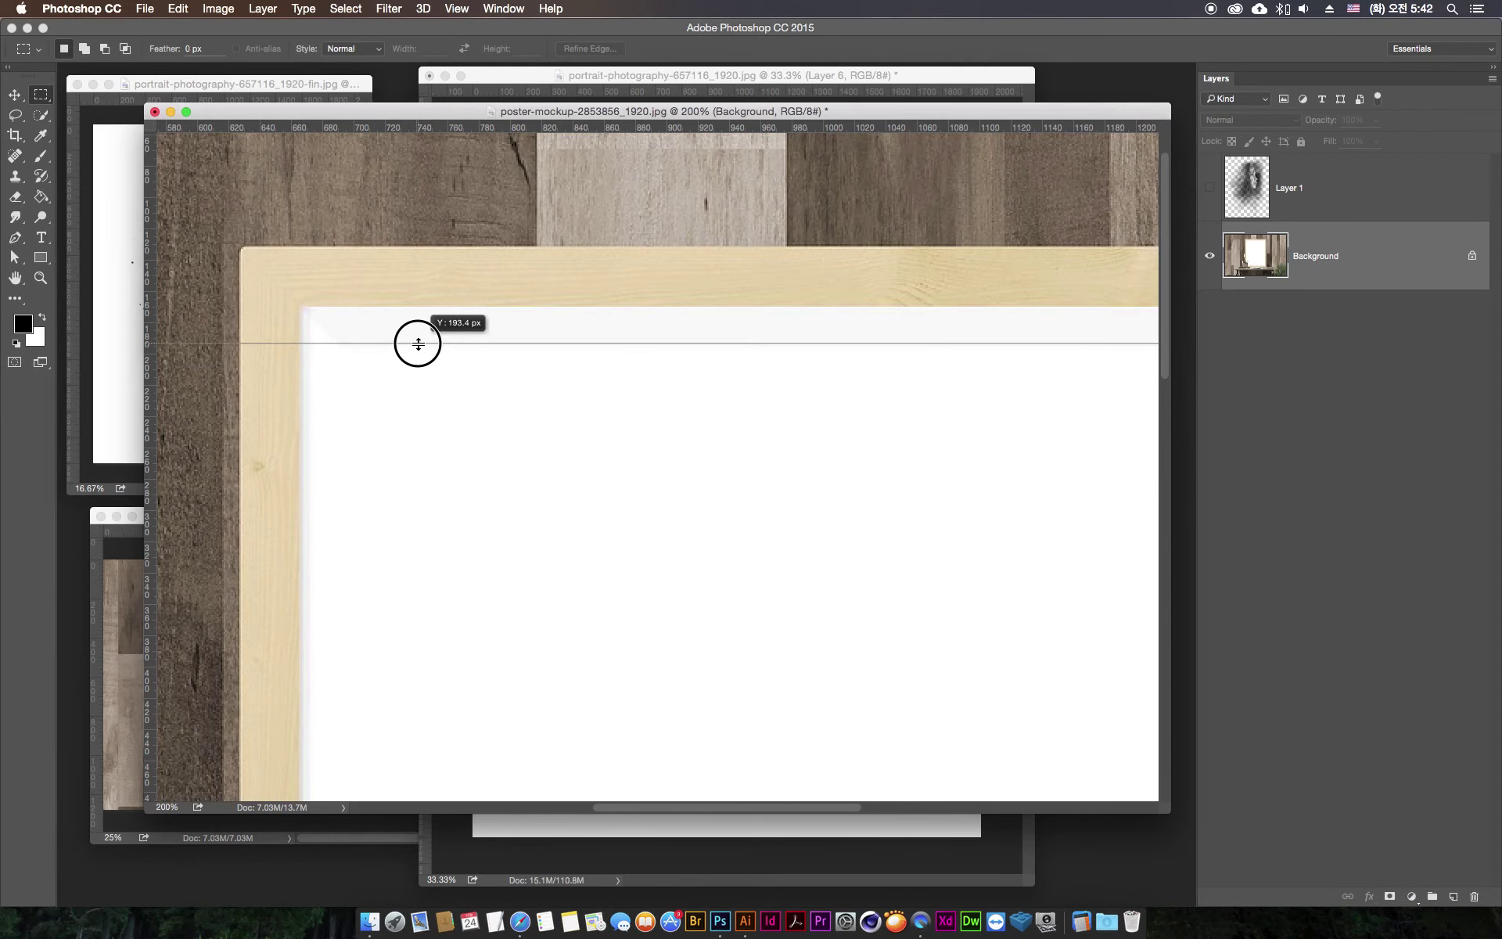
{"action": "left_click_drag", "start_coordinate": [417, 346], "coordinate": [417, 341]}
{"action": "left_click", "coordinate": [147, 436]}
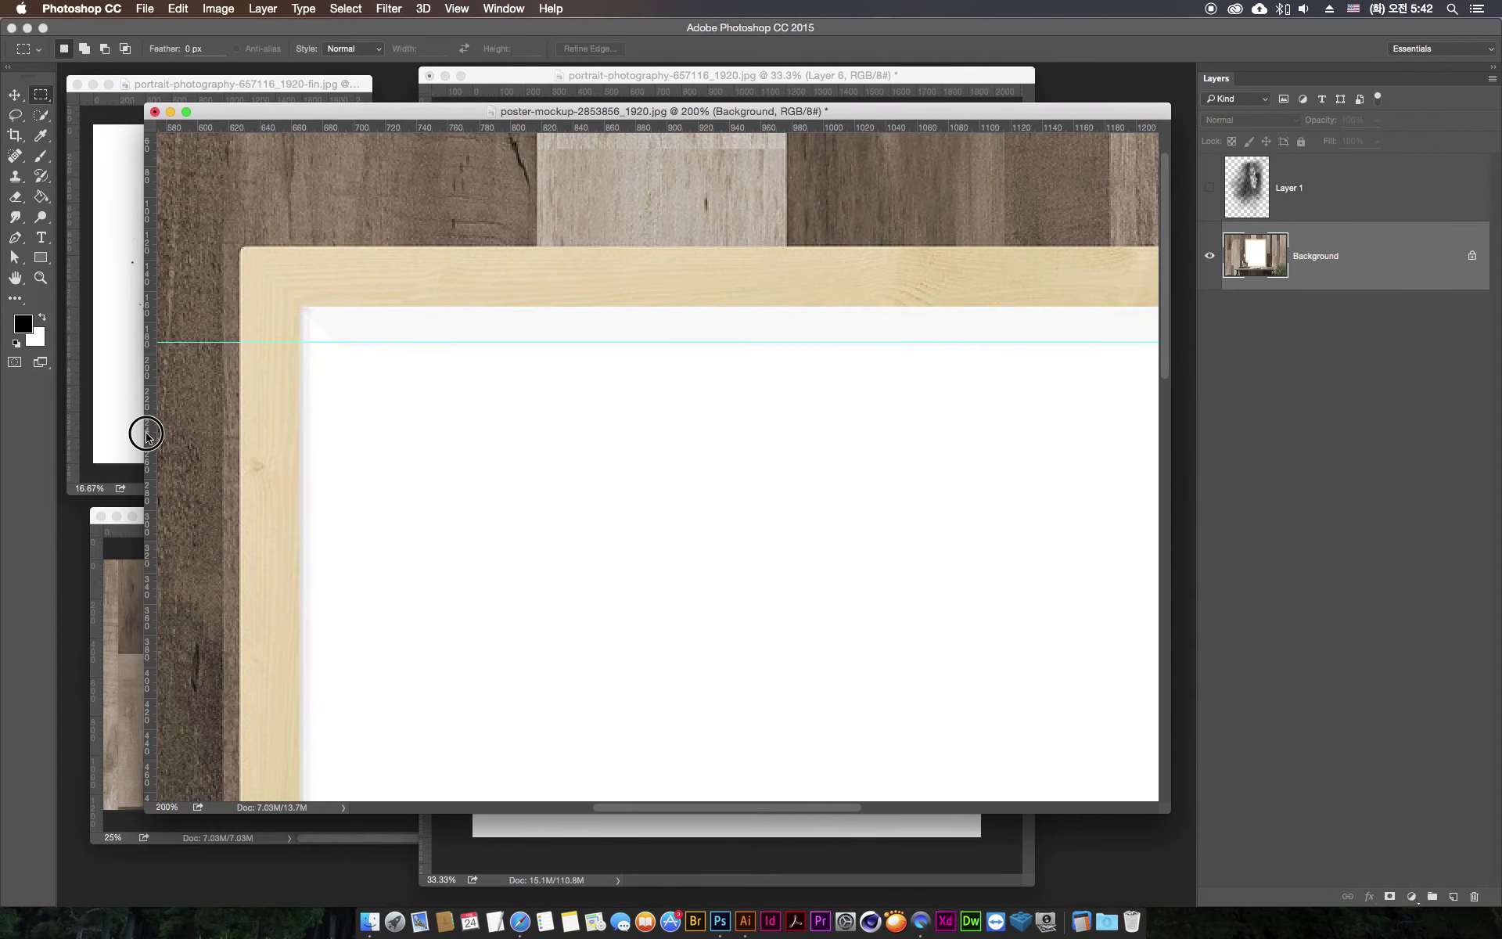
{"action": "left_click_drag", "start_coordinate": [147, 436], "coordinate": [339, 430]}
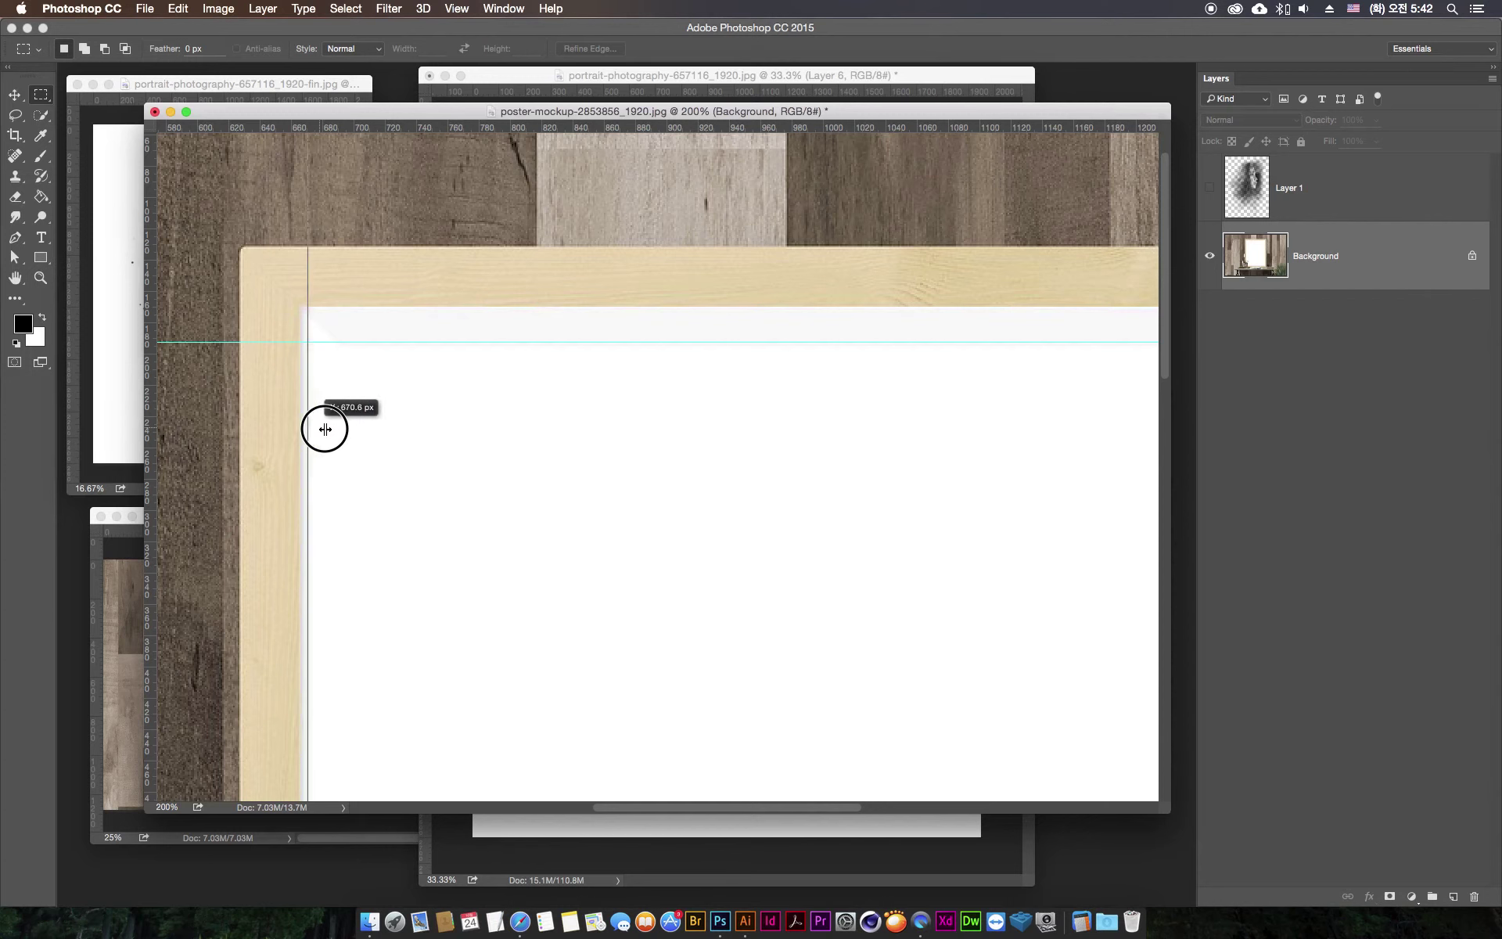
{"action": "left_click_drag", "start_coordinate": [338, 430], "coordinate": [342, 432]}
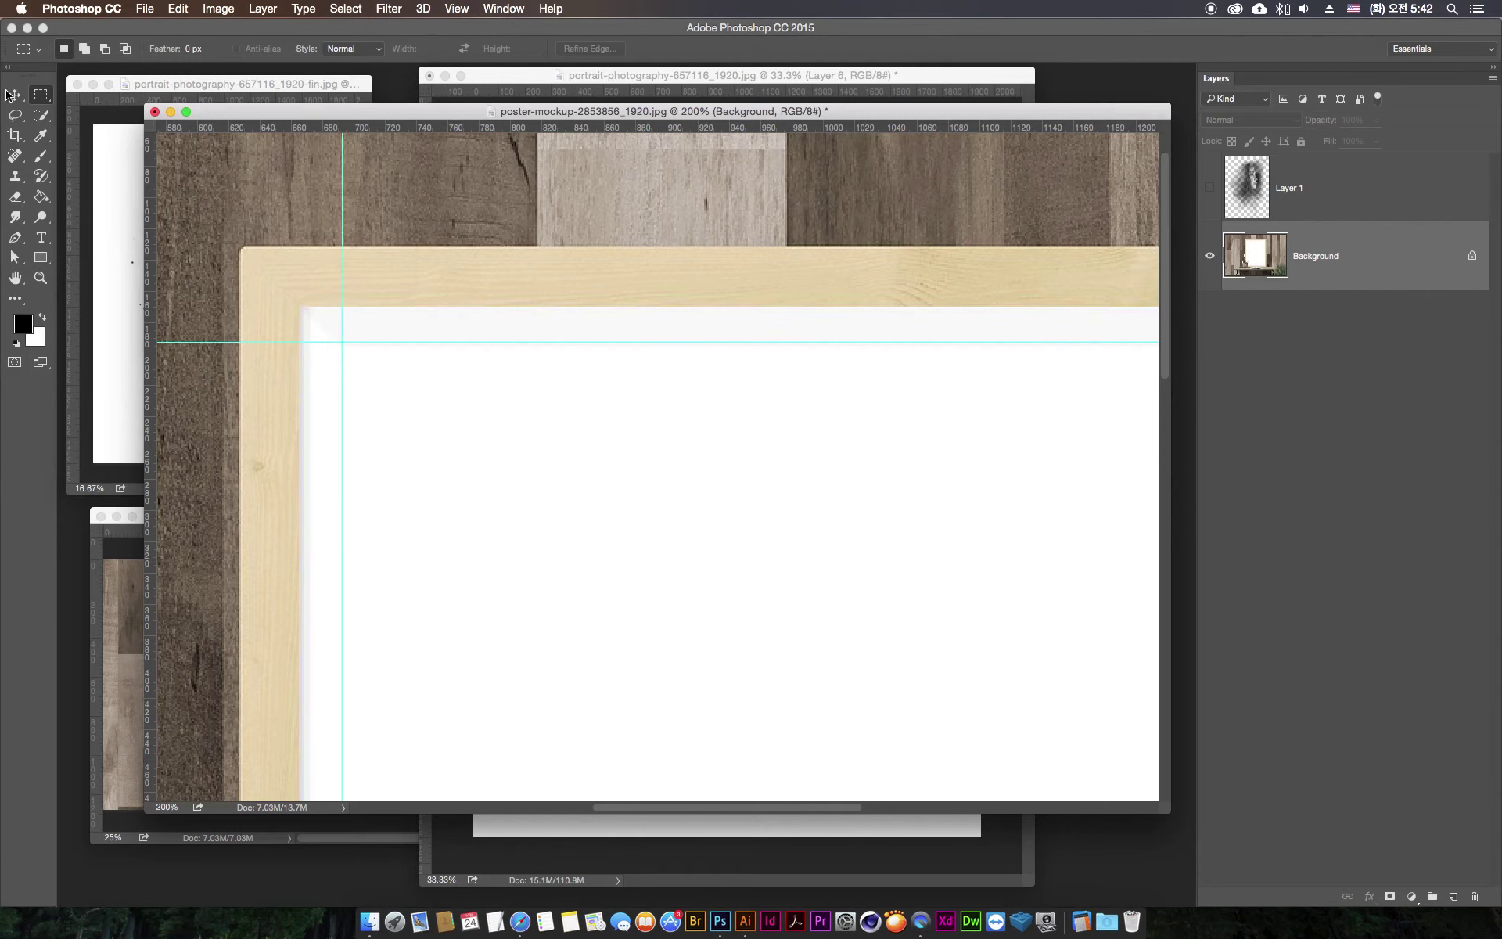
{"action": "key", "text": "v"}
{"action": "left_click_drag", "start_coordinate": [457, 344], "coordinate": [467, 345]}
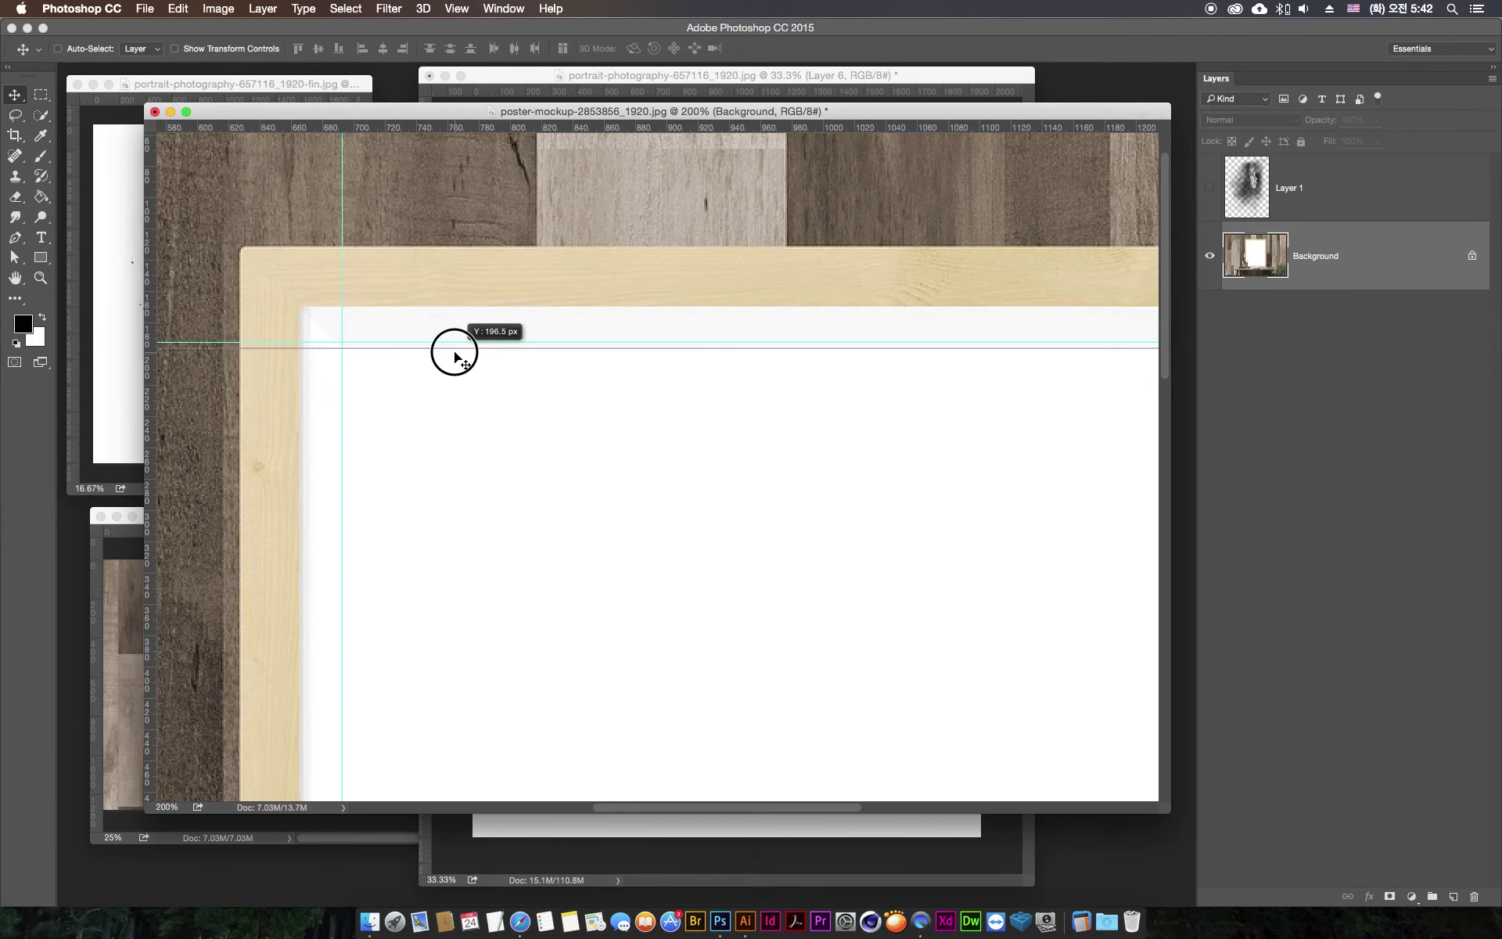
- Add guides along the poster's bottom and right edges, then fit the mockup in the window
{"action": "scroll", "coordinate": [882, 646], "scroll_direction": "down", "scroll_amount": 3}
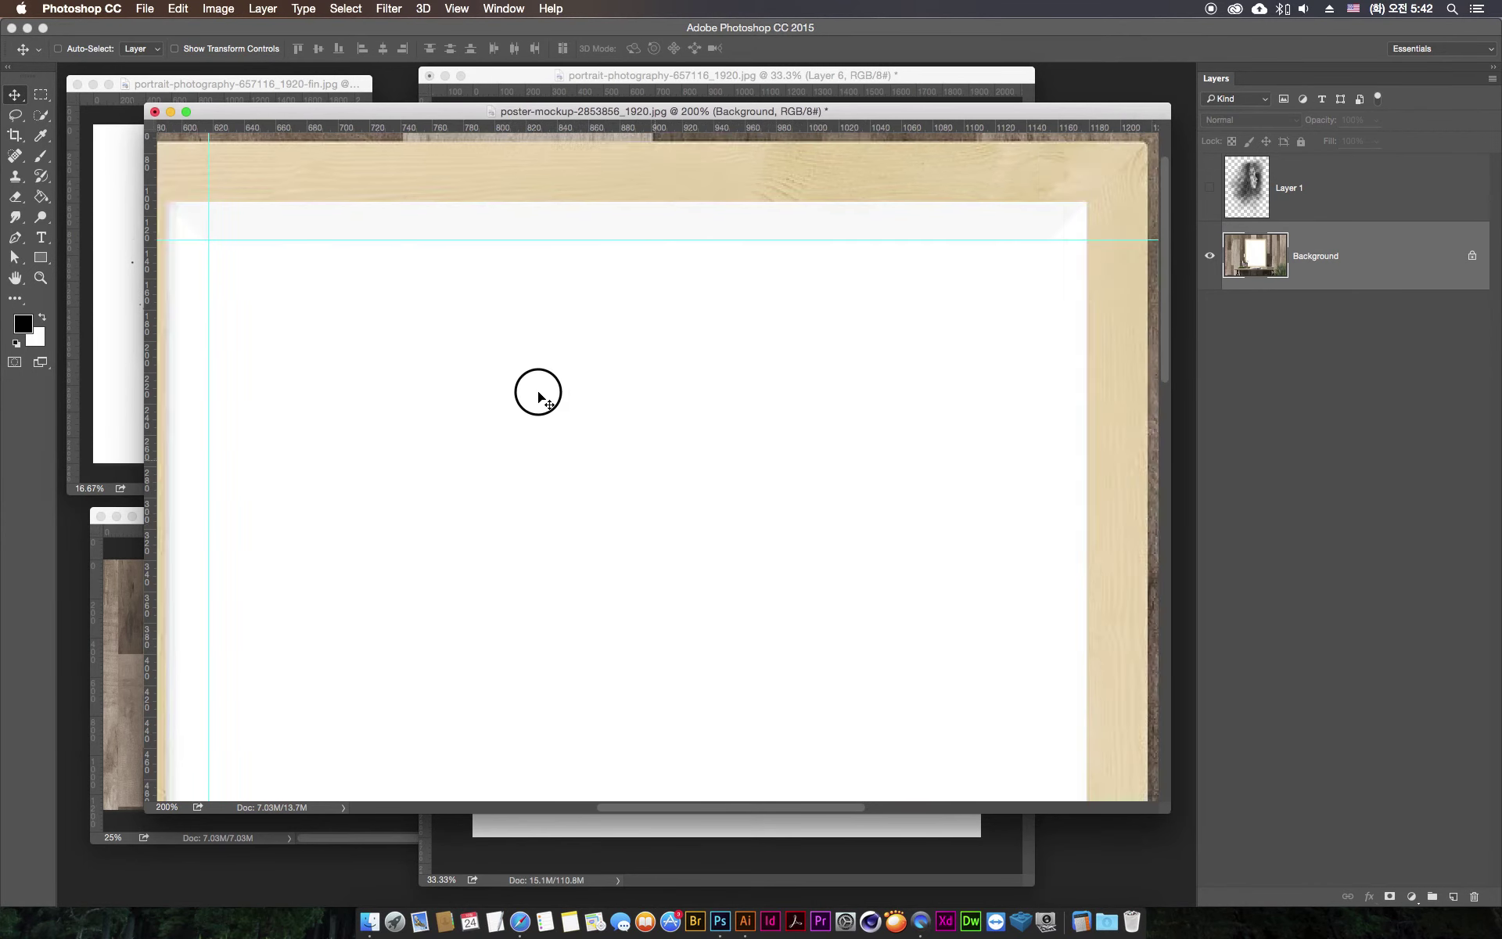
{"action": "scroll", "coordinate": [537, 393], "scroll_direction": "right", "scroll_amount": 5}
{"action": "scroll", "coordinate": [289, 251], "scroll_direction": "right", "scroll_amount": 5}
{"action": "scroll", "coordinate": [677, 678], "scroll_direction": "right", "scroll_amount": 1}
{"action": "scroll", "coordinate": [973, 262], "scroll_direction": "down", "scroll_amount": 3}
{"action": "scroll", "coordinate": [973, 262], "scroll_direction": "left", "scroll_amount": 5}
{"action": "left_click_drag", "start_coordinate": [600, 132], "coordinate": [657, 515]}
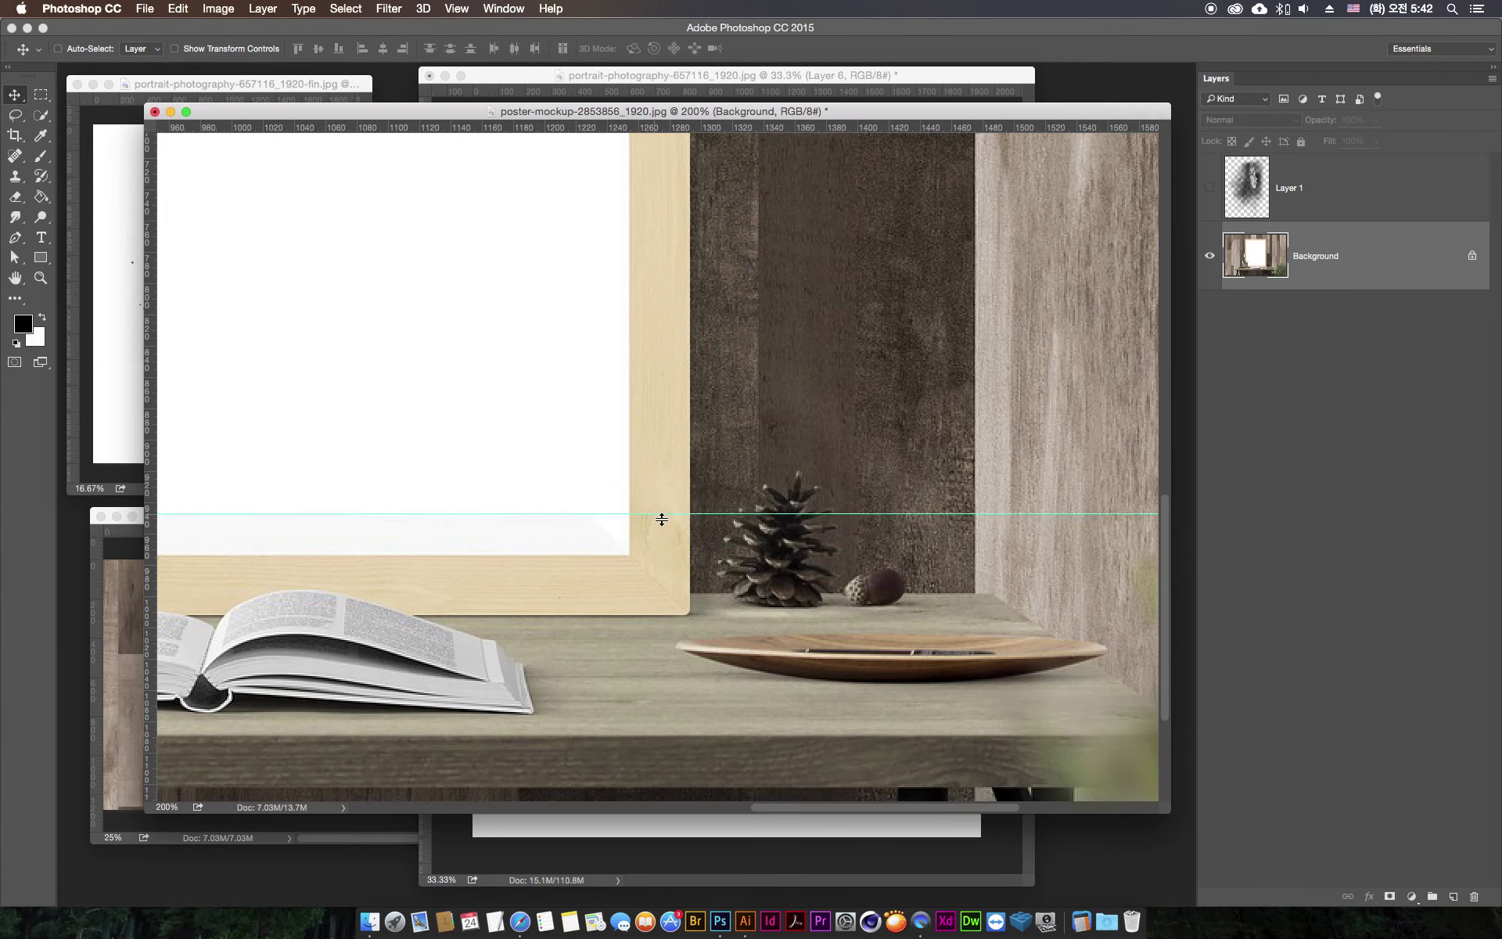
{"action": "left_click_drag", "start_coordinate": [157, 531], "coordinate": [584, 469]}
{"action": "key", "text": "super+0"}
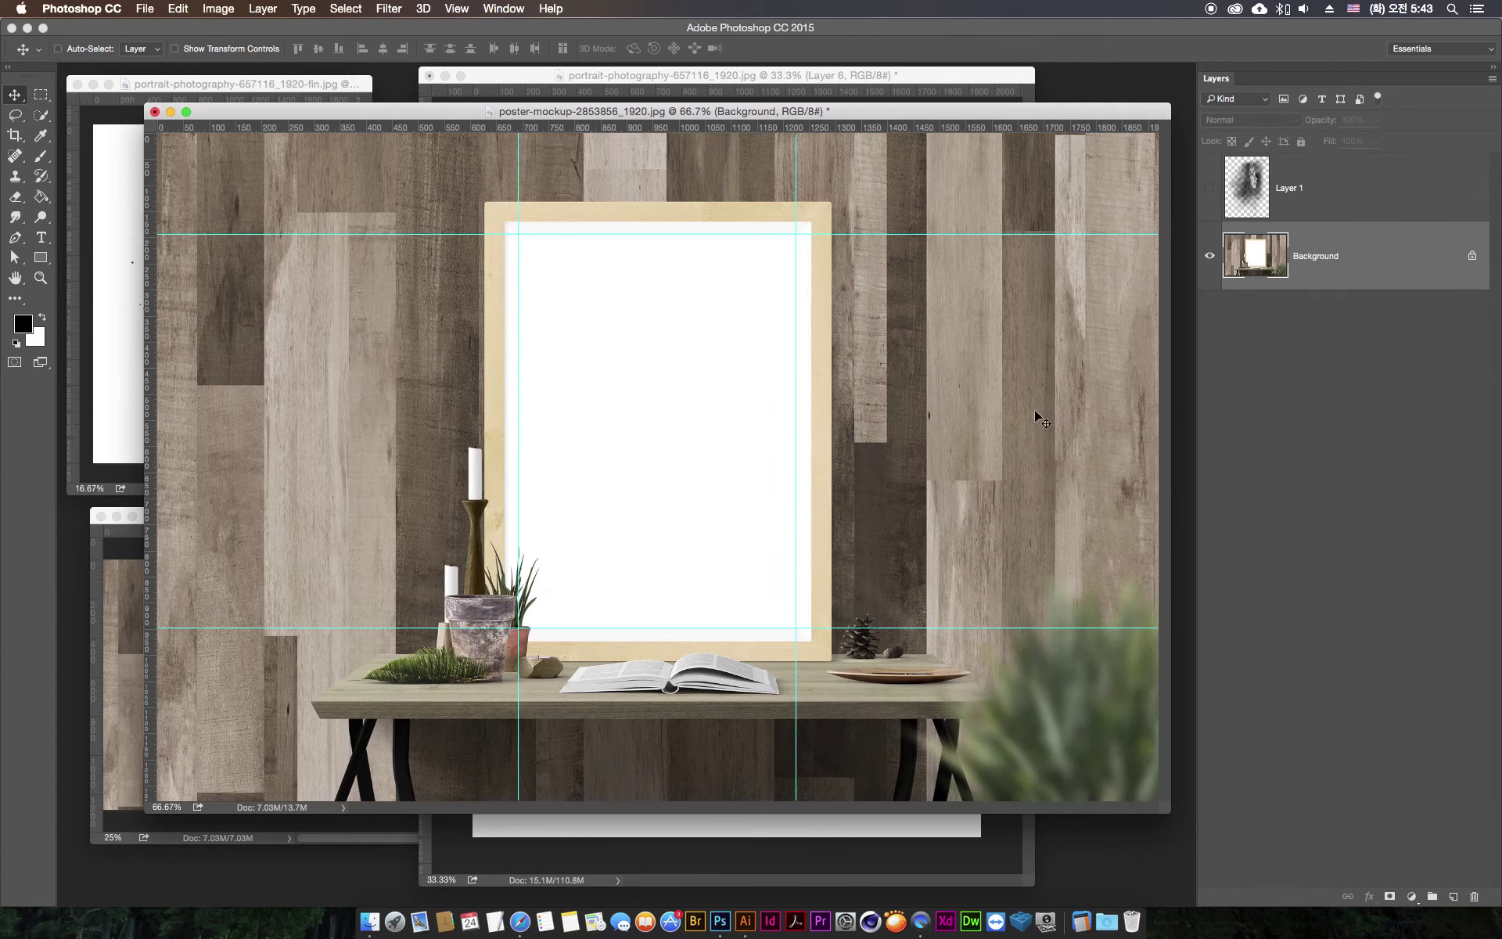
- Mask Layer 0 to a rectangular selection of the poster area between the guides
{"action": "left_click", "coordinate": [41, 94]}
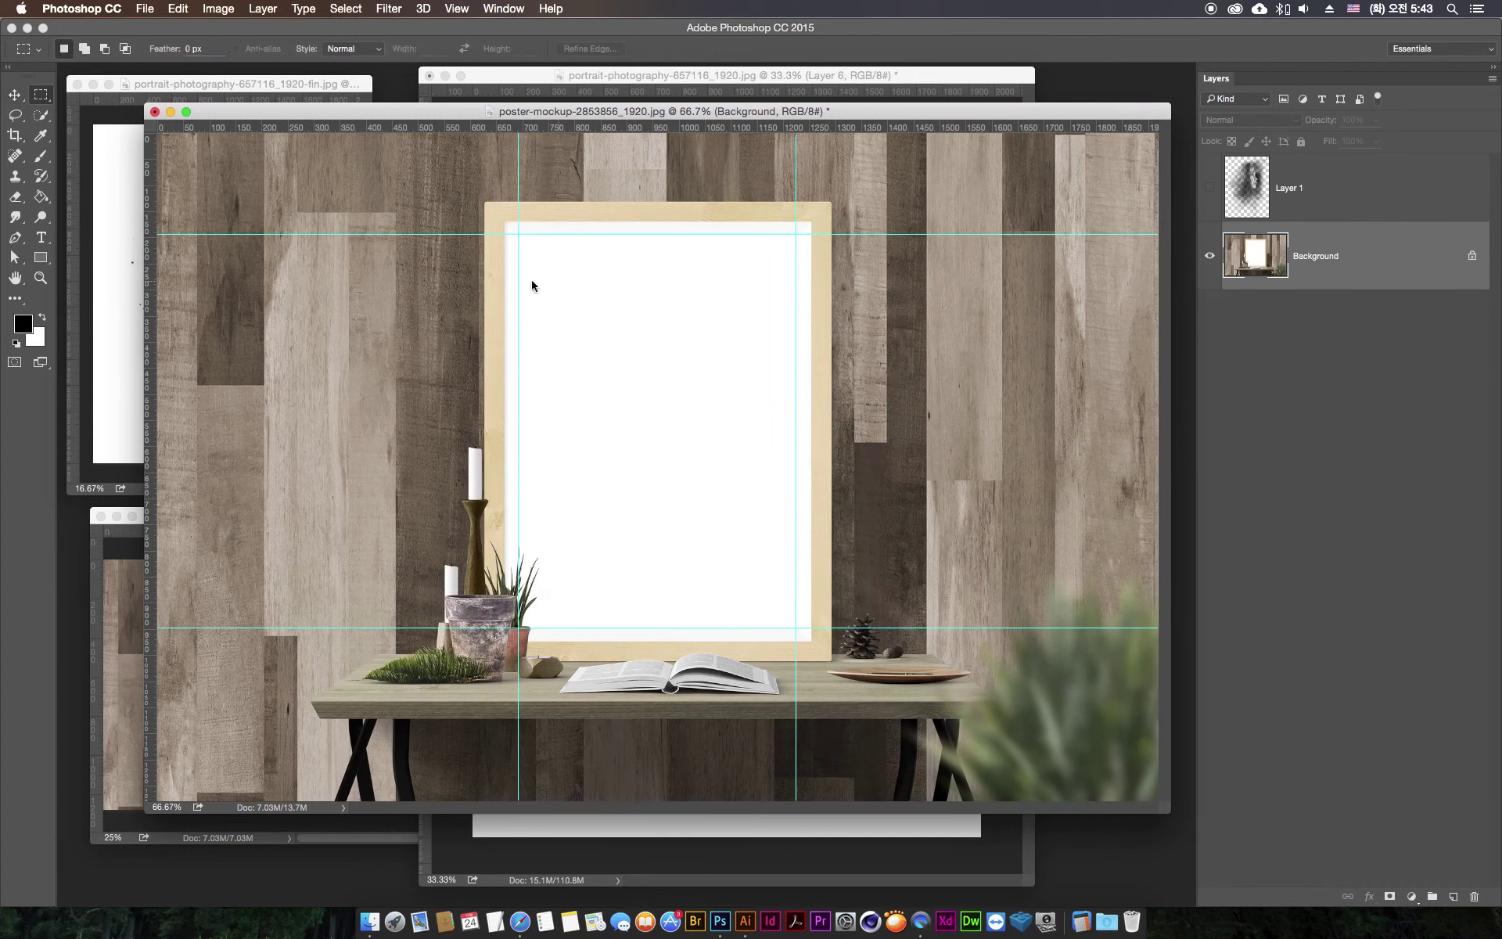
{"action": "left_click_drag", "start_coordinate": [518, 233], "coordinate": [797, 626]}
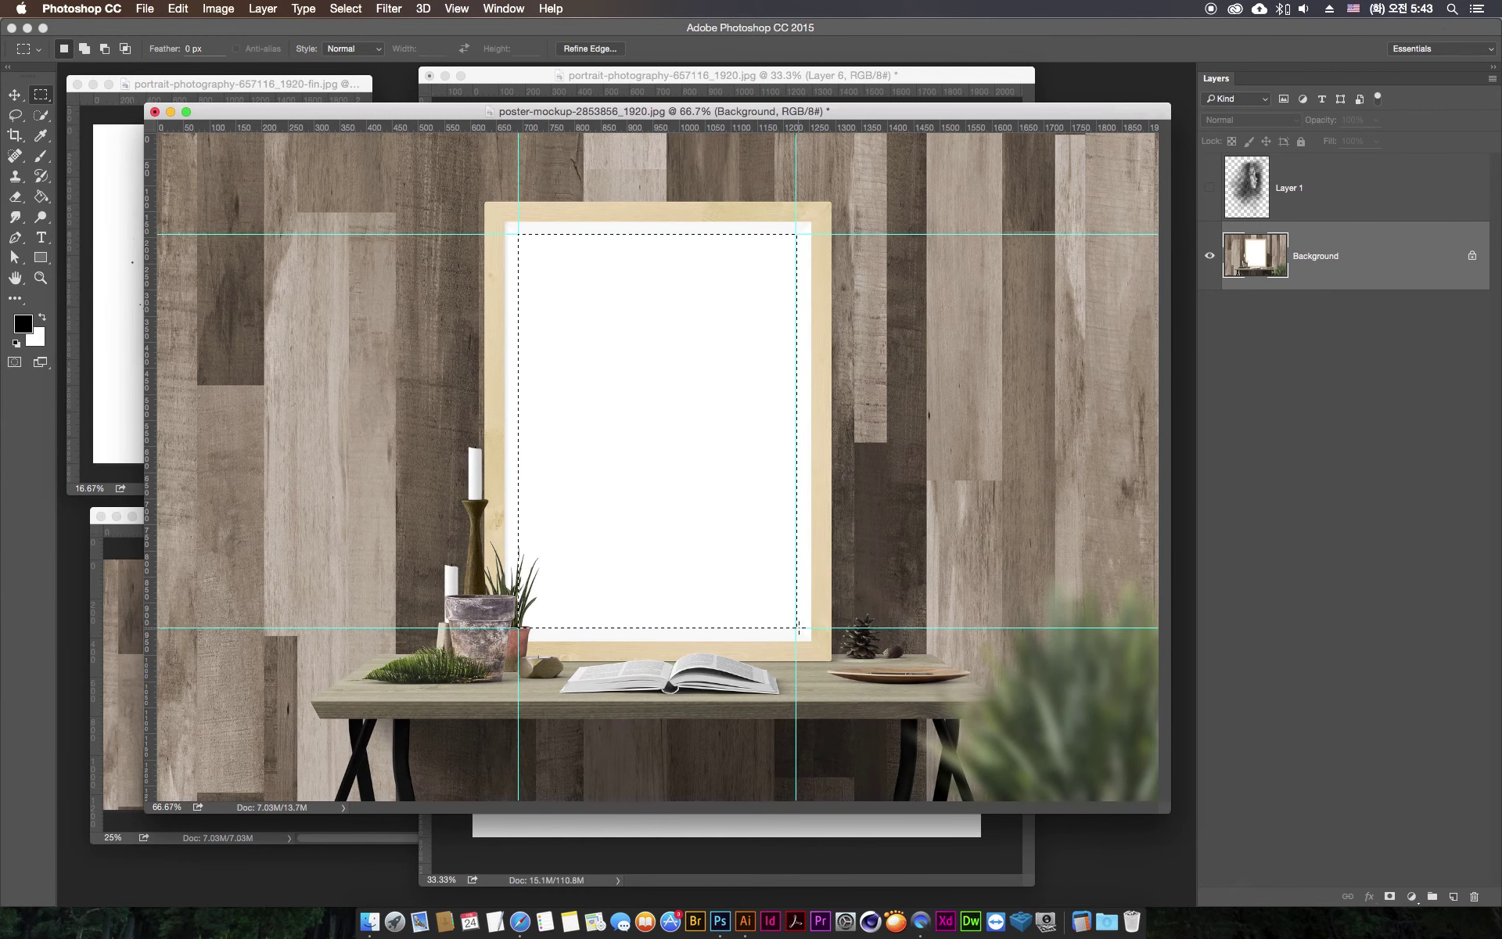
{"action": "left_click", "coordinate": [1390, 897]}
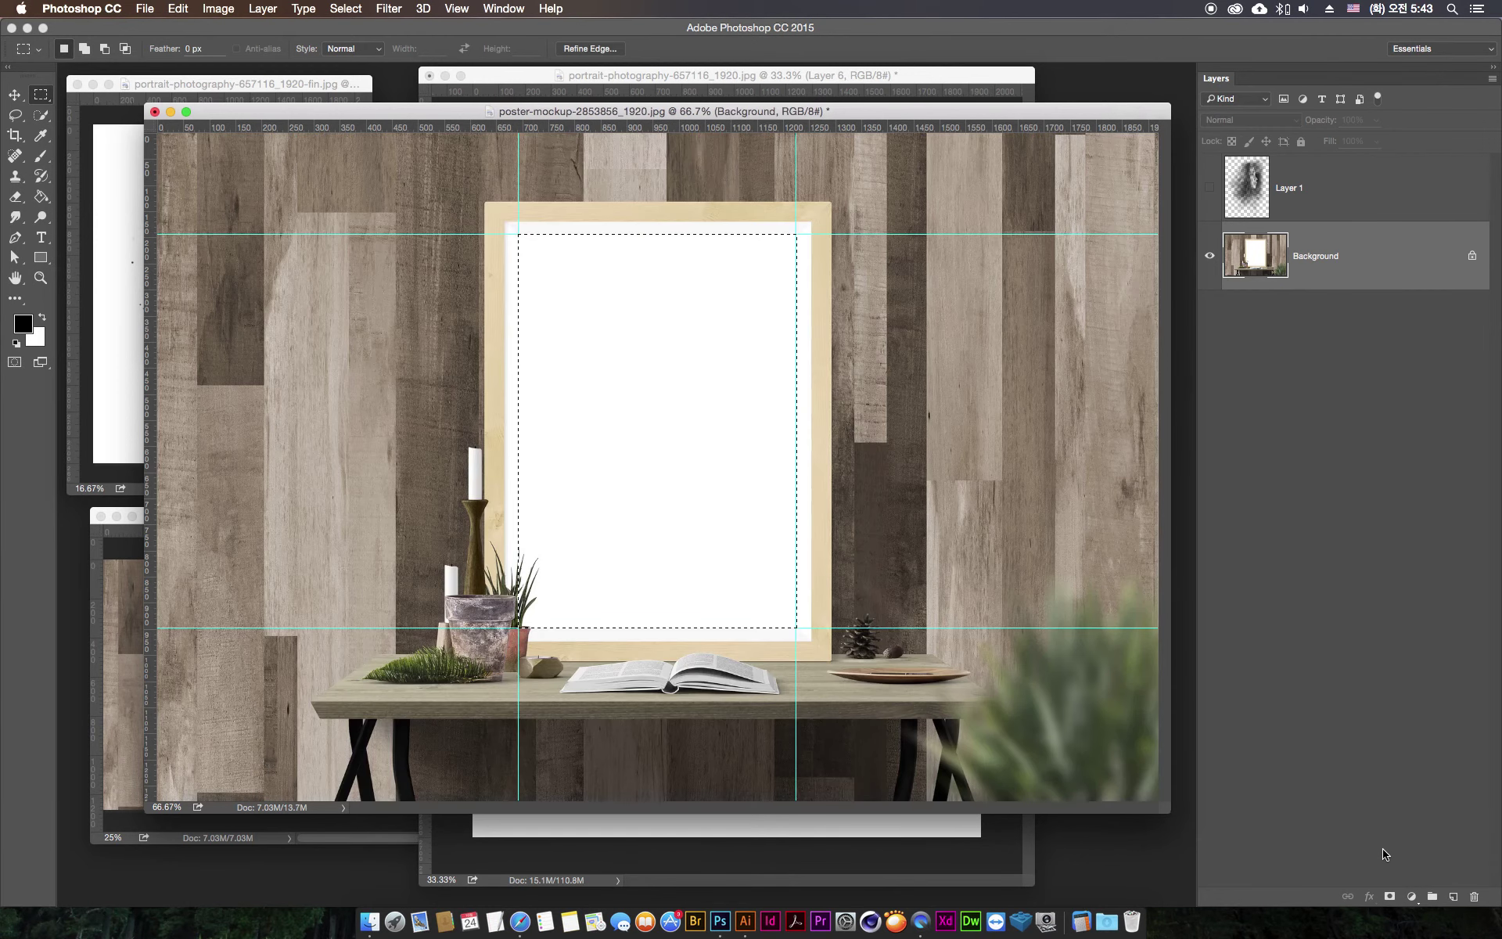
{"action": "key", "text": "ctrl+z"}
{"action": "left_click", "coordinate": [1389, 897]}
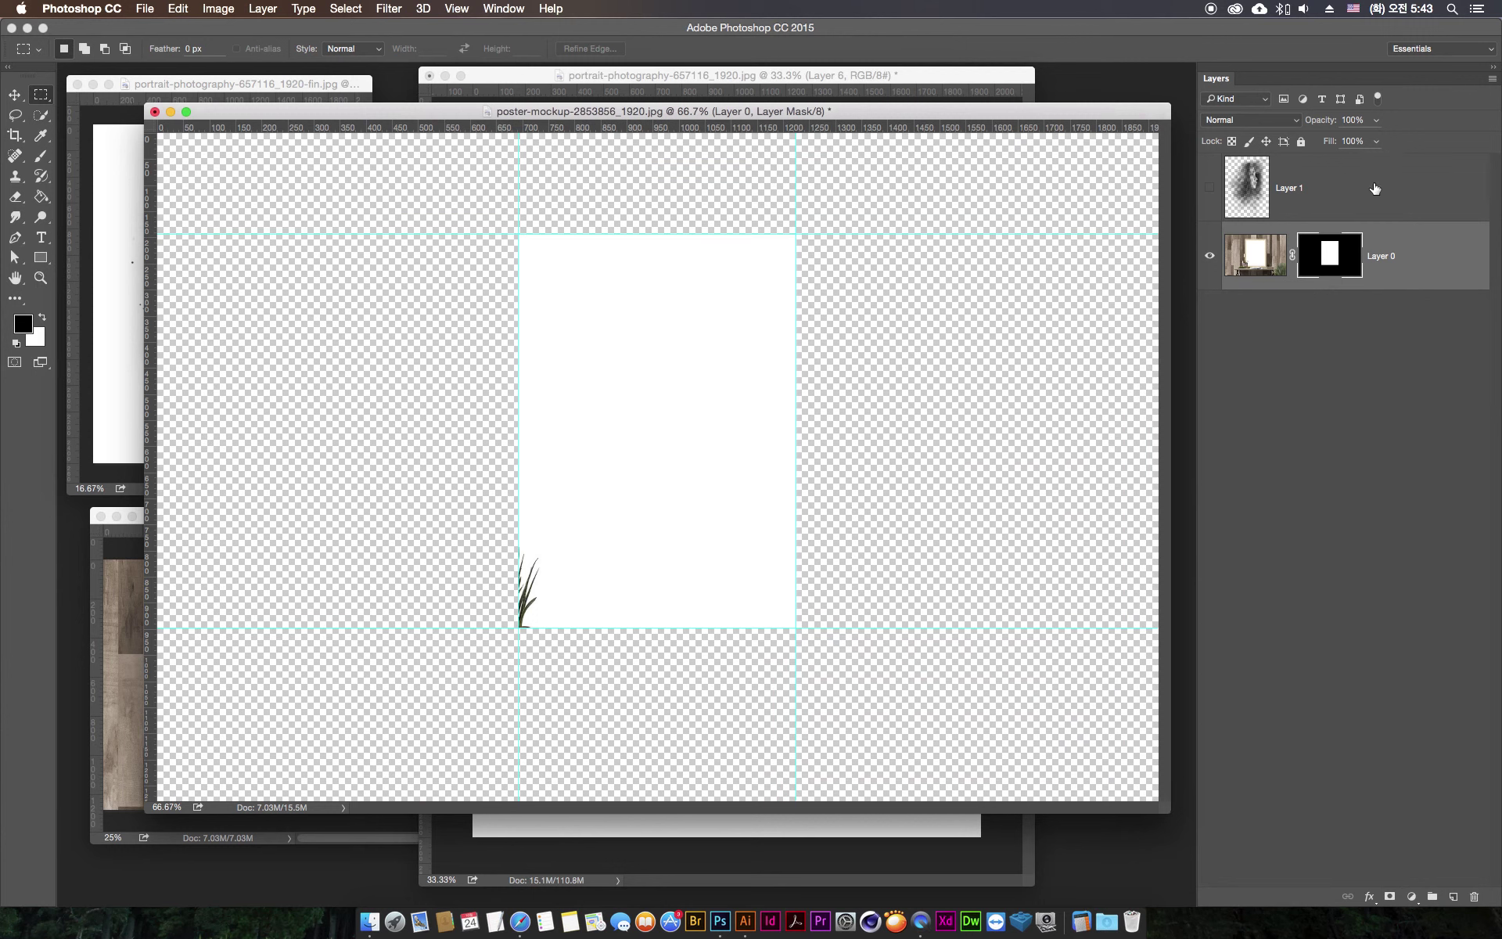
- Group Layer 1 with Layer 0, move the poster mask onto Group 1, and show the portrait
{"action": "left_click", "coordinate": [1403, 205], "text": "shift"}
{"action": "left_click", "coordinate": [1434, 897]}
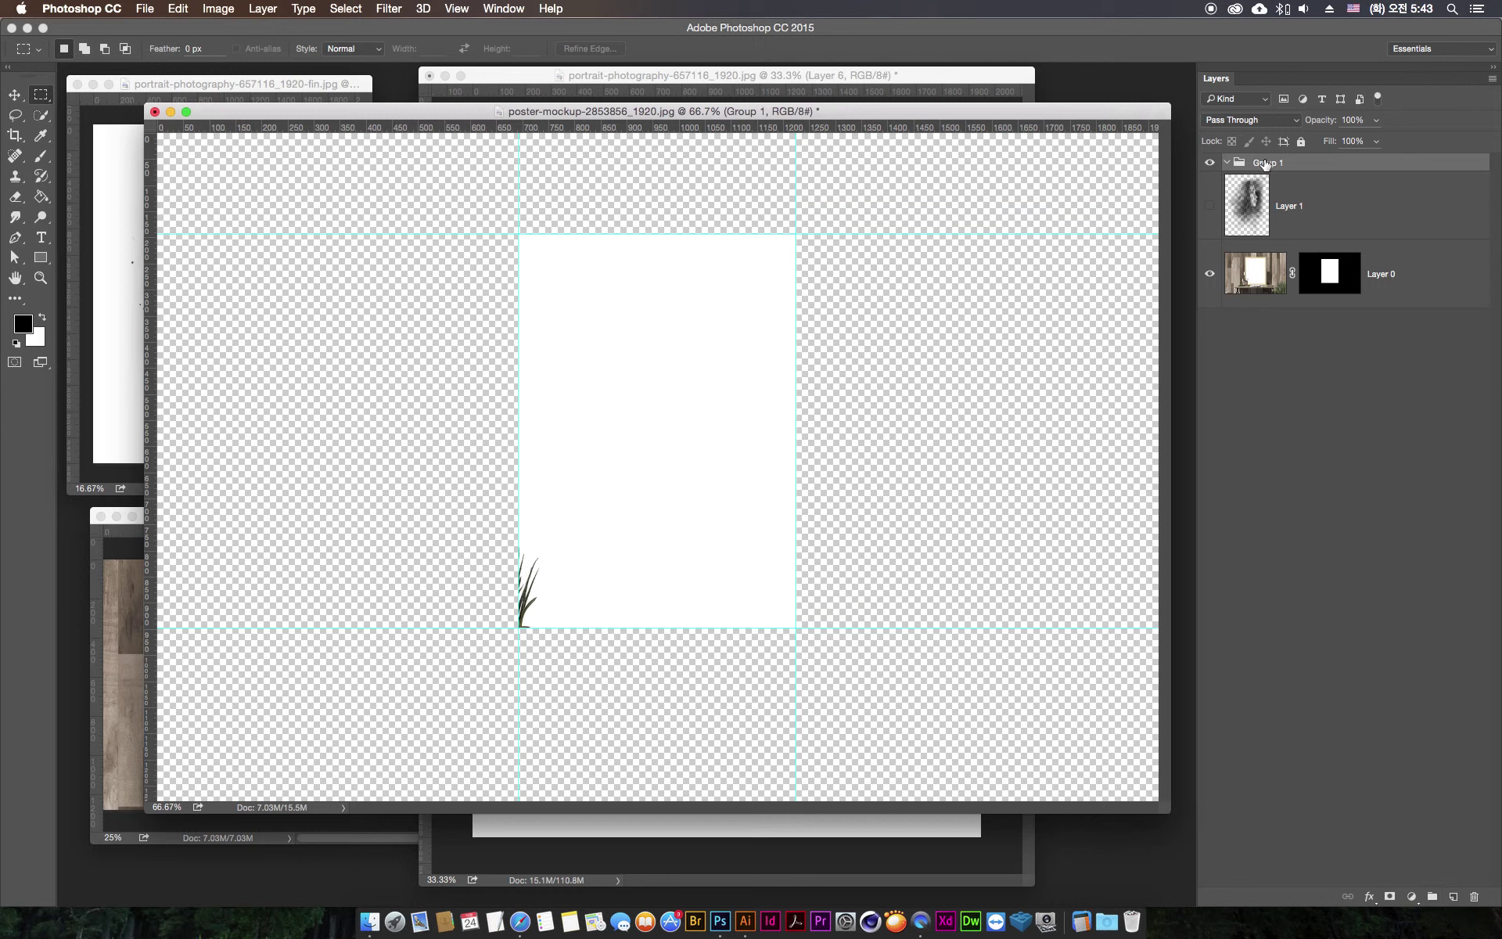
{"action": "left_click_drag", "start_coordinate": [1341, 278], "coordinate": [1337, 167]}
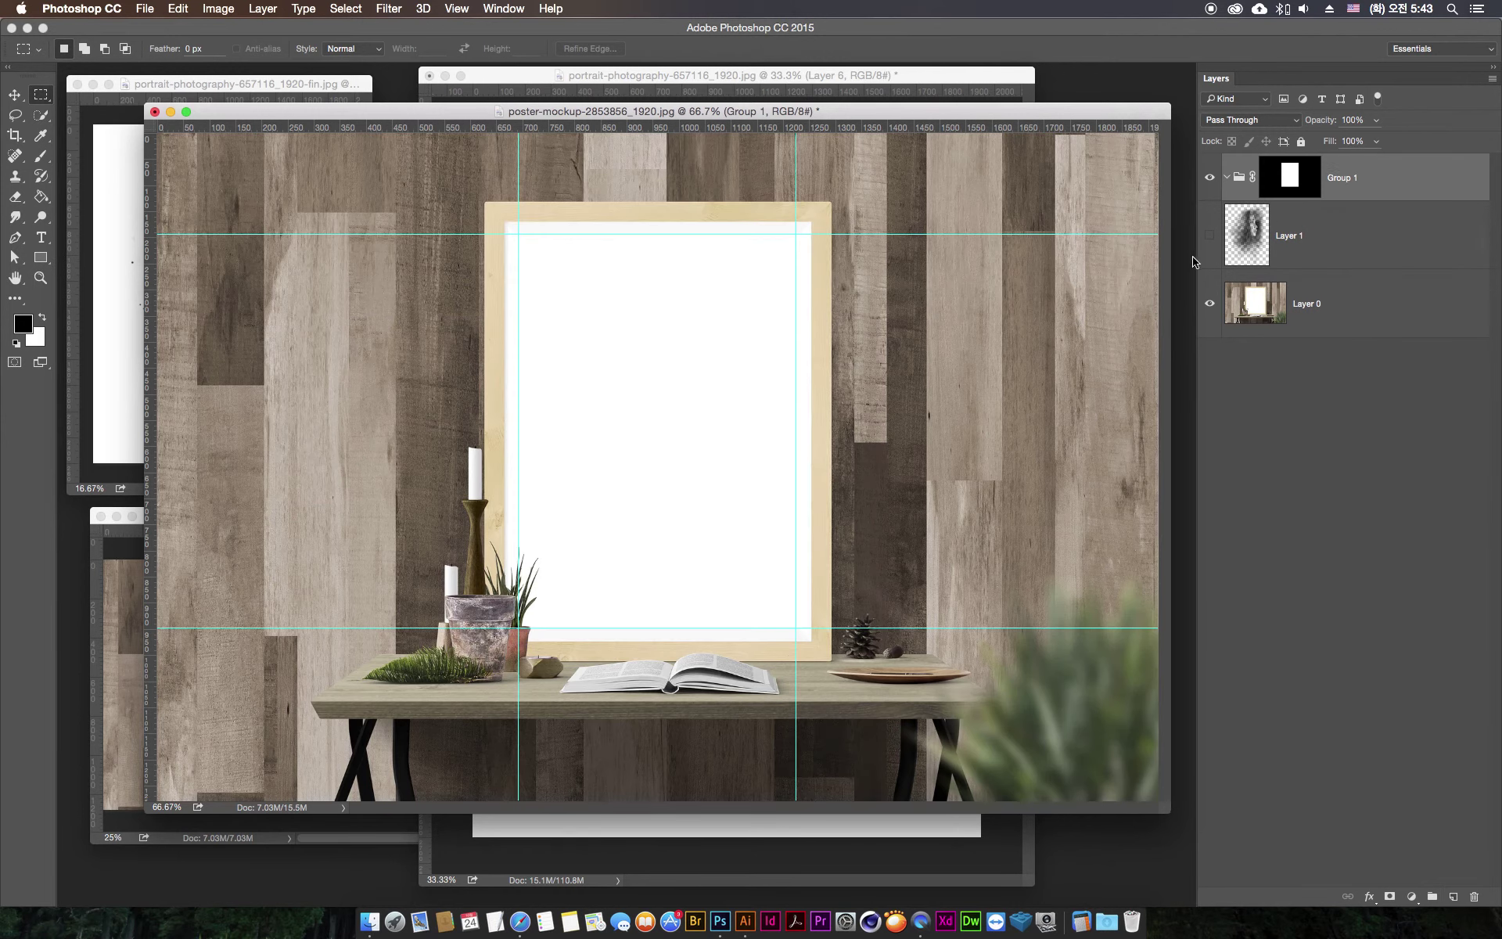
{"action": "left_click", "coordinate": [1210, 235]}
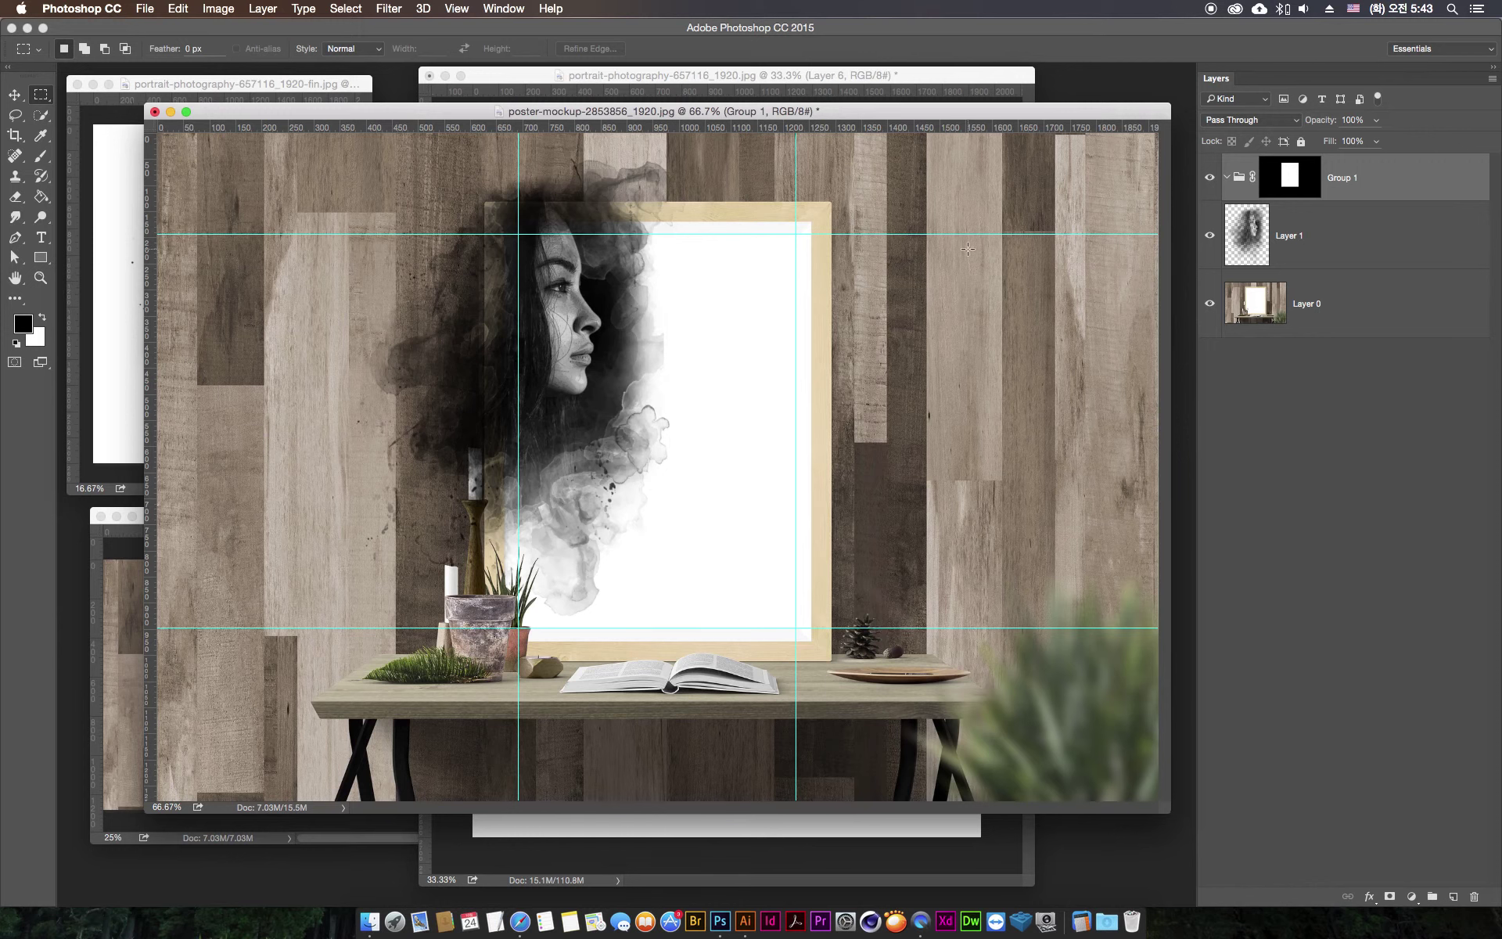
- Hide the guides, move Layer 1 into Group 1, and shift the portrait right and down inside the frame
{"action": "key", "text": "super+semicolon"}
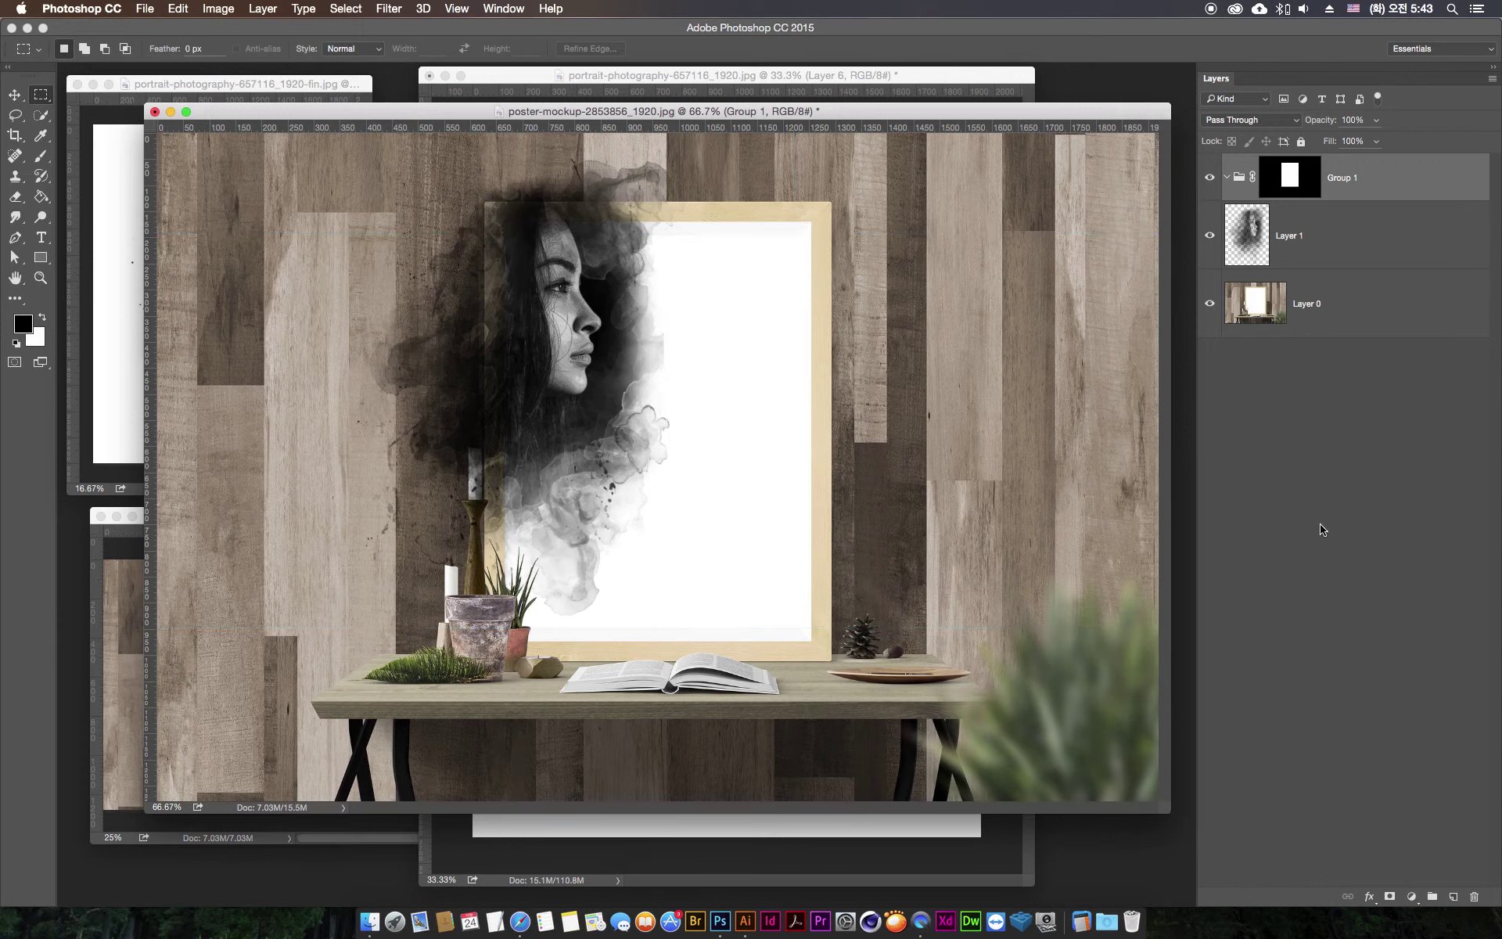
{"action": "left_click", "coordinate": [1210, 235]}
{"action": "left_click", "coordinate": [1210, 234]}
{"action": "left_click", "coordinate": [1210, 237]}
{"action": "left_click_drag", "start_coordinate": [1312, 237], "coordinate": [1376, 181]}
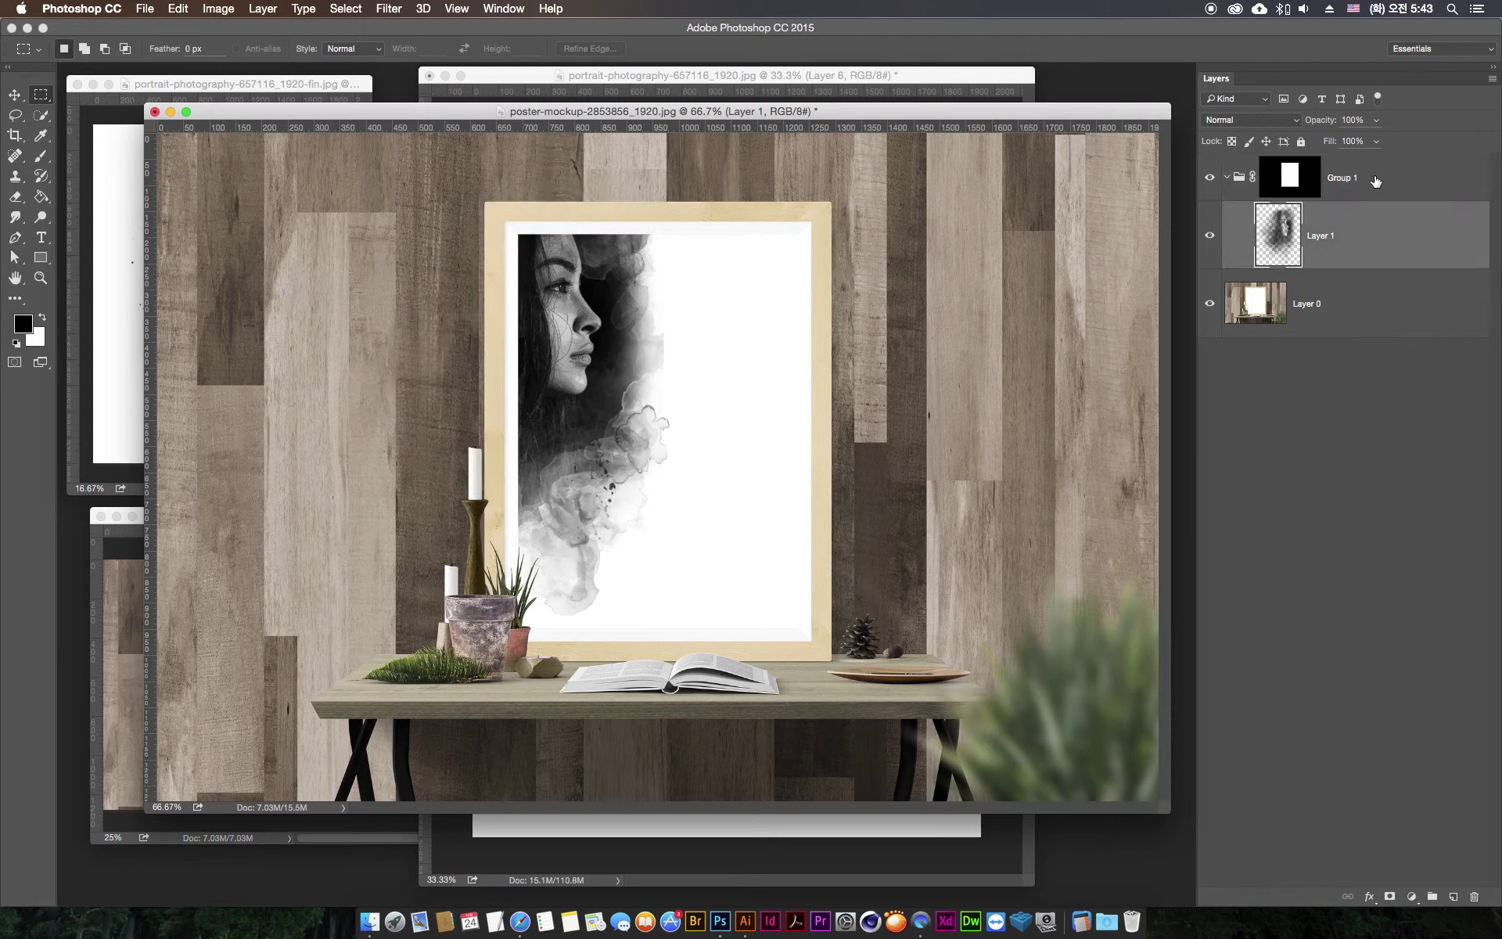
{"action": "left_click", "coordinate": [18, 95]}
{"action": "mouse_move", "coordinate": [519, 443]}
{"action": "left_mouse_down"}
{"action": "mouse_move", "coordinate": [729, 561]}
{"action": "mouse_move", "coordinate": [616, 543]}
{"action": "left_mouse_up"}
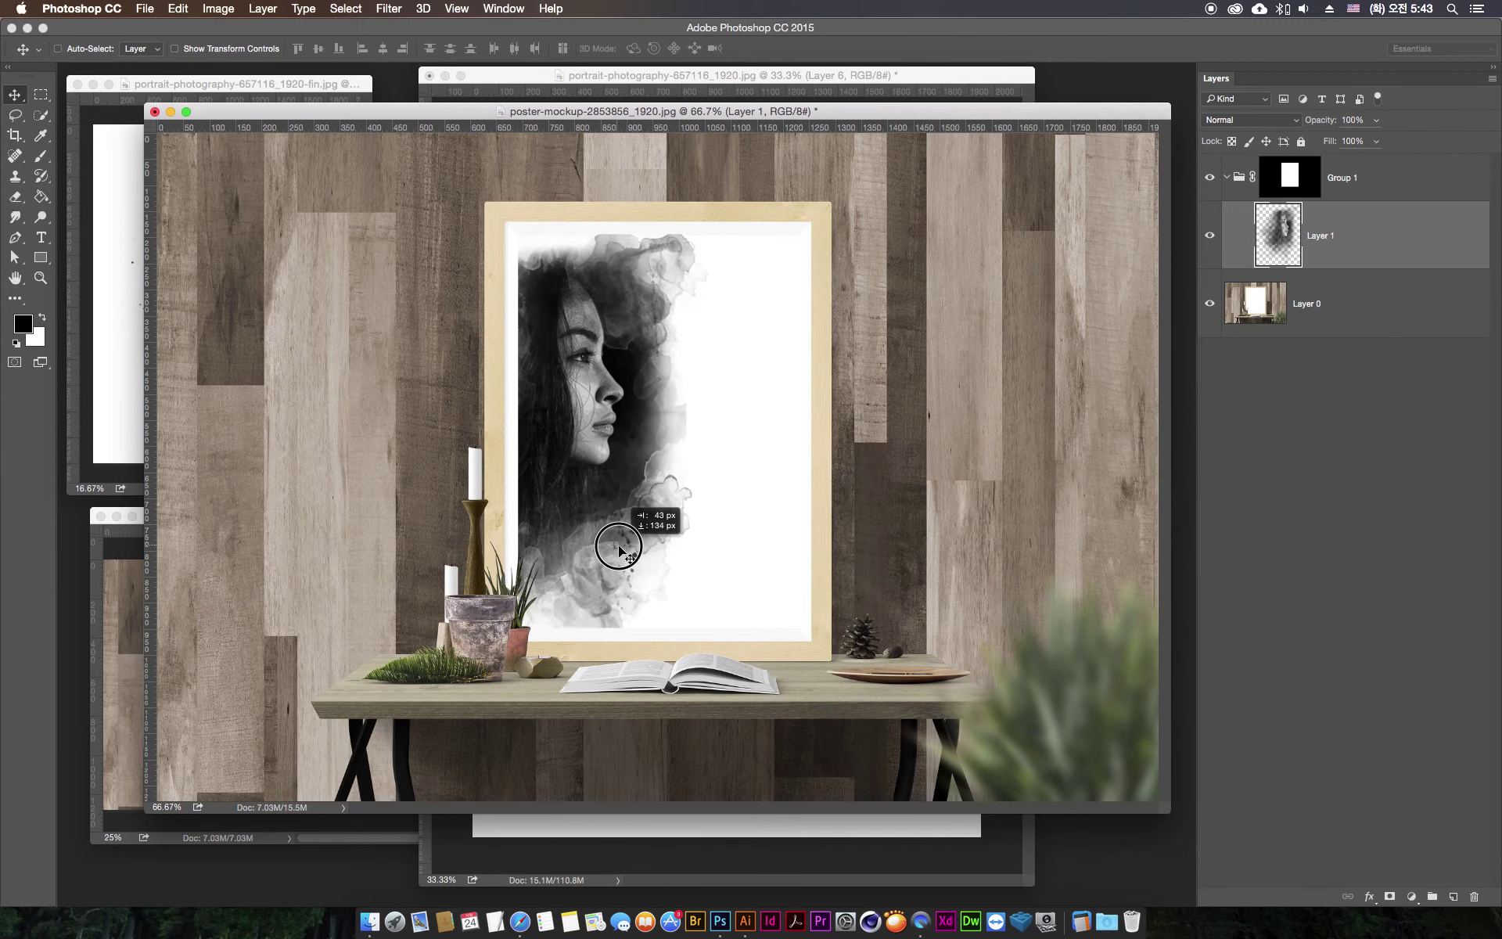
{"action": "left_click_drag", "start_coordinate": [616, 543], "coordinate": [616, 551]}
- Check the reference mockup, then duplicate the portrait and place the copy to the right
{"action": "left_click", "coordinate": [96, 562]}
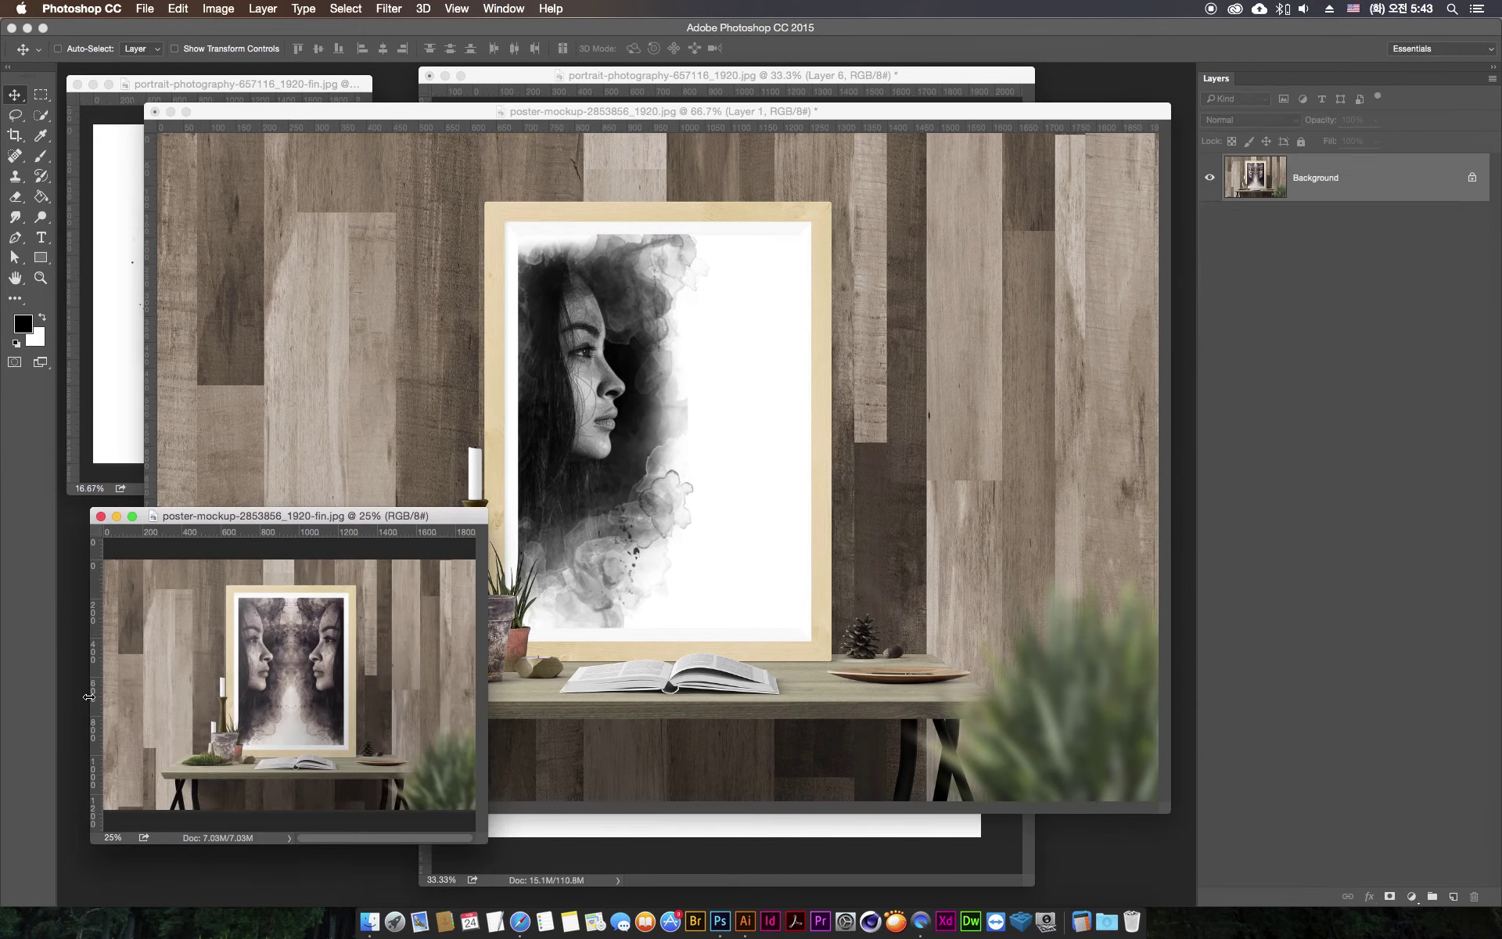
{"action": "left_click", "coordinate": [690, 521]}
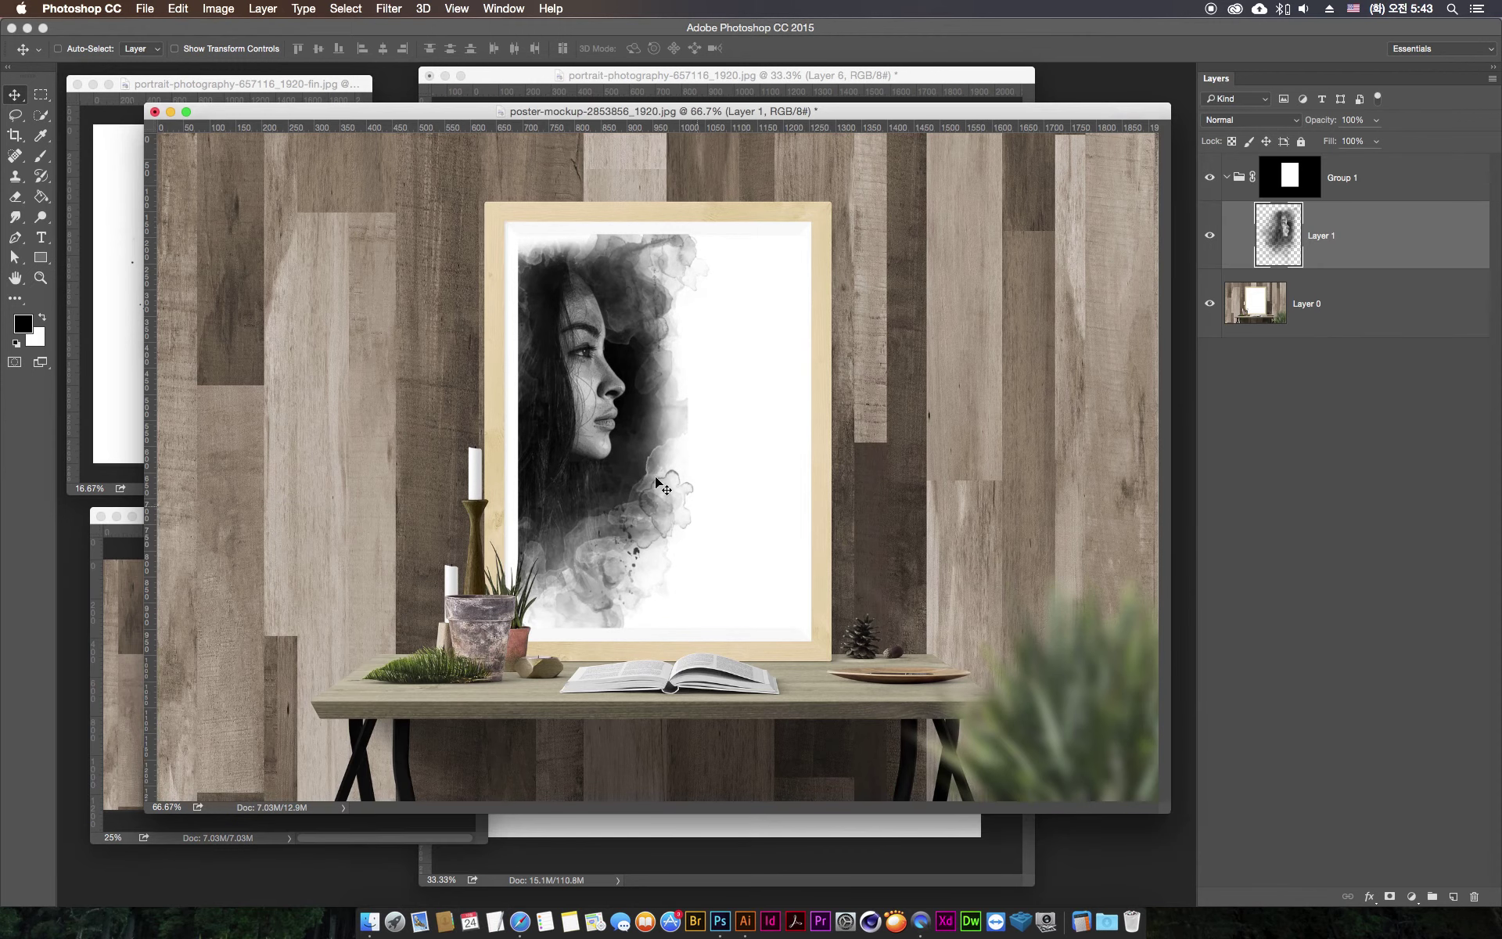
{"action": "left_click_drag", "start_coordinate": [604, 441], "coordinate": [867, 460]}
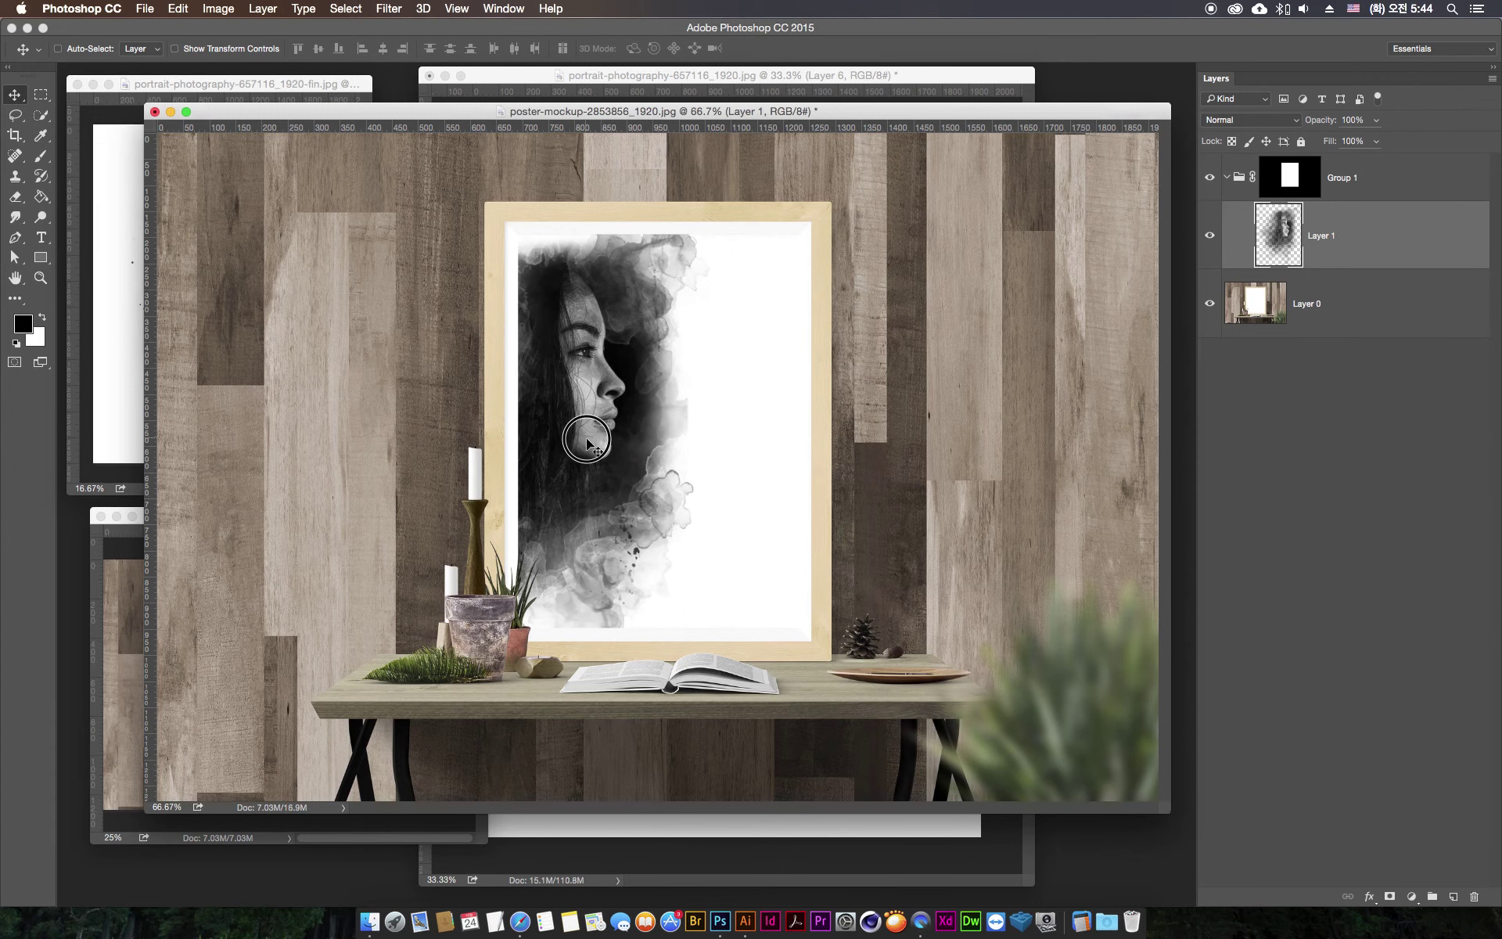
{"action": "left_click_drag", "start_coordinate": [587, 438], "coordinate": [745, 440]}
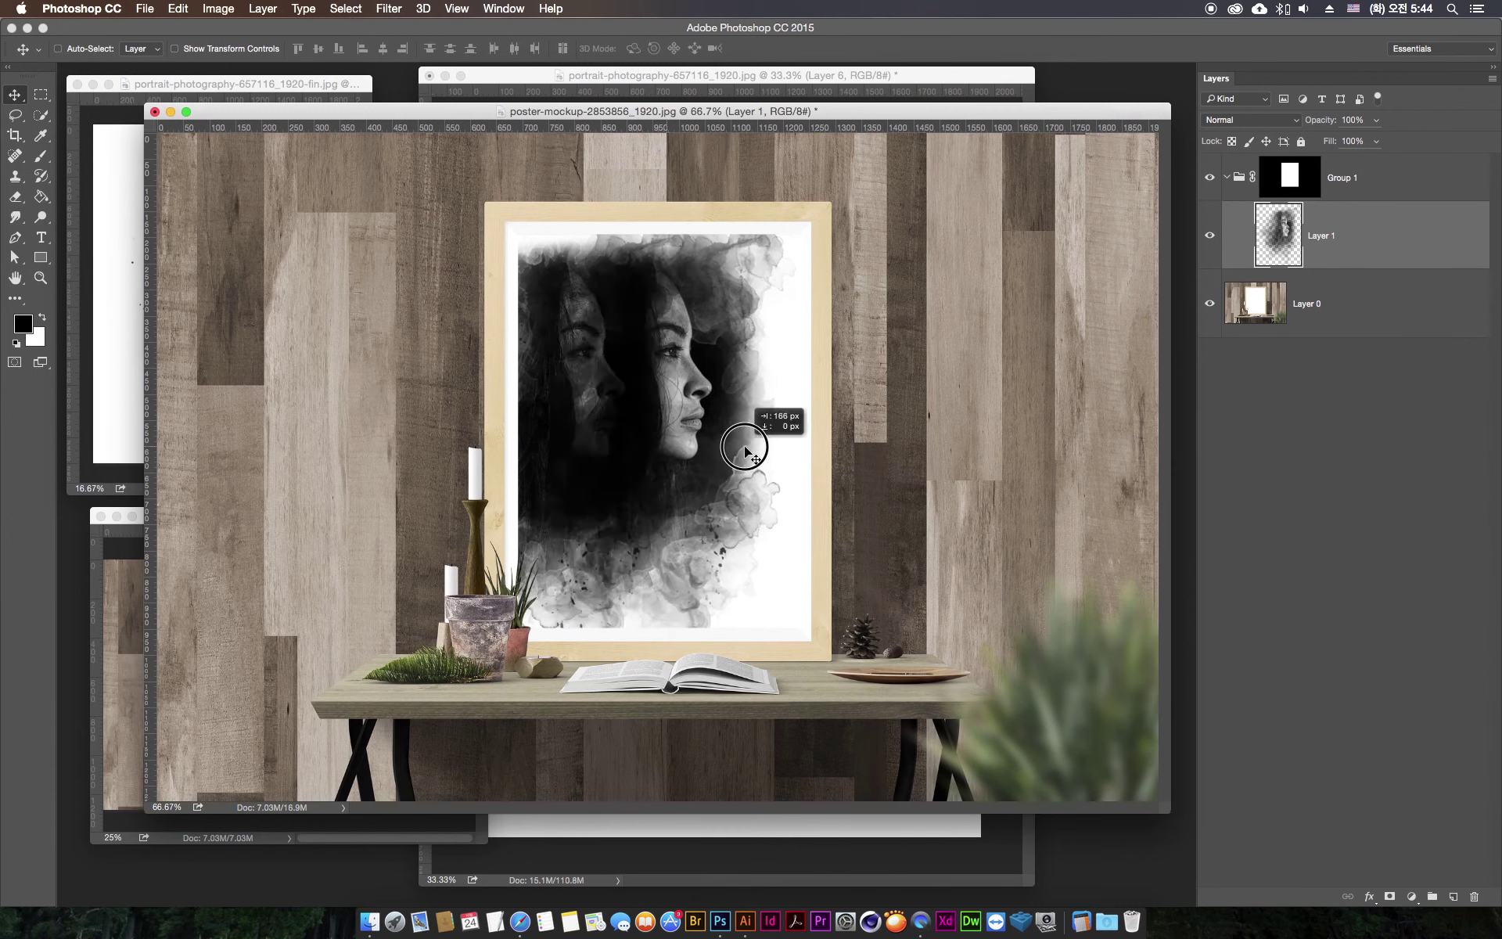
- Flip the portrait copy horizontally and position it facing the original
{"action": "key", "text": "ctrl+t"}
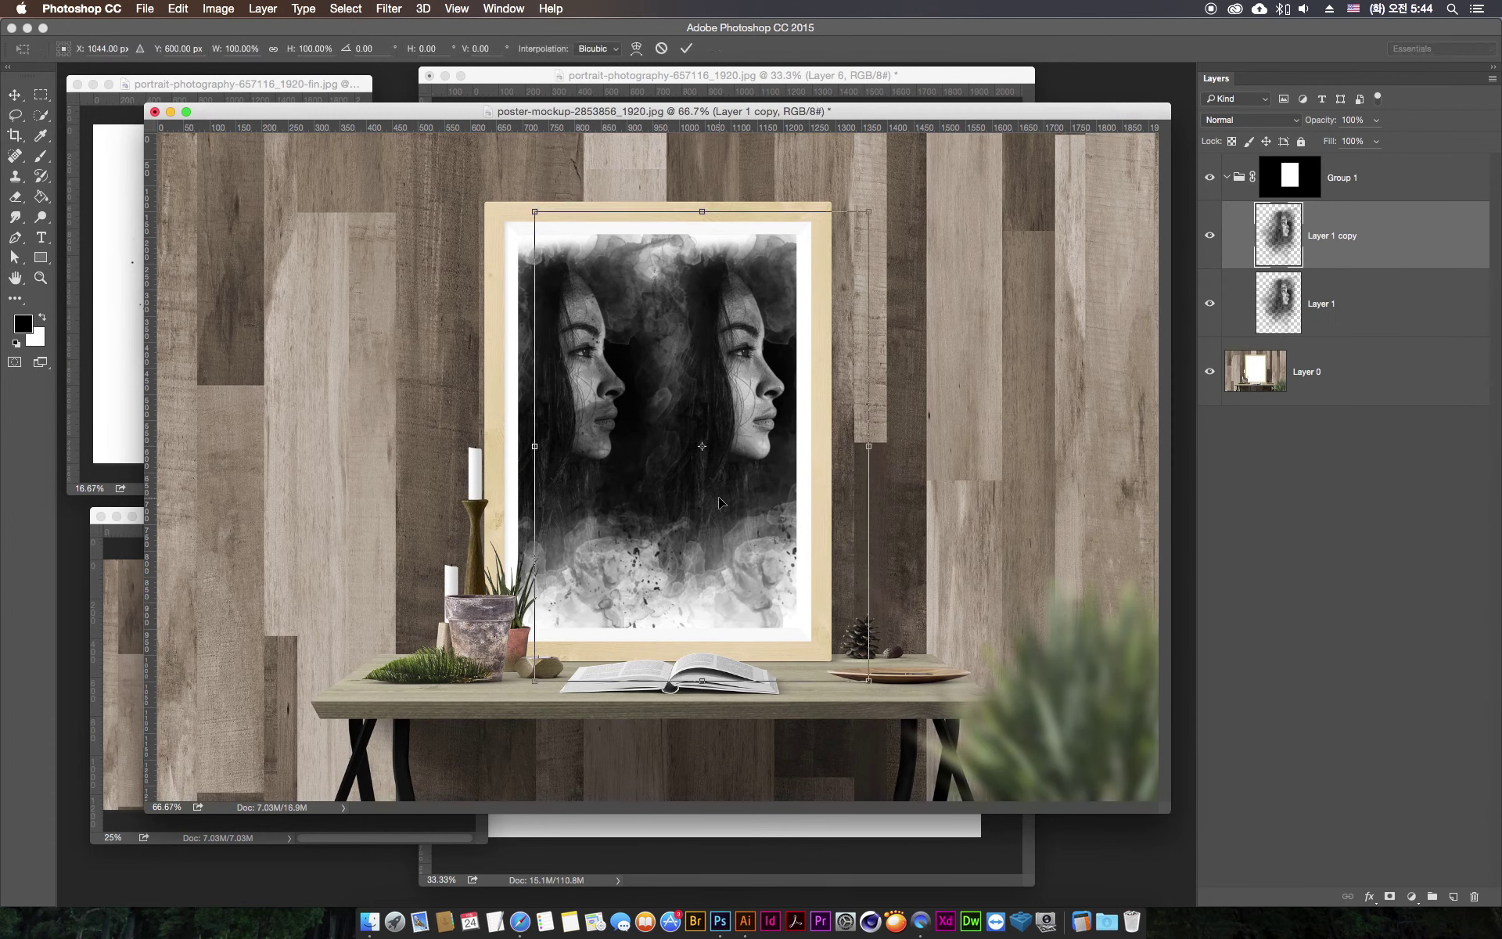
{"action": "right_click", "coordinate": [736, 325]}
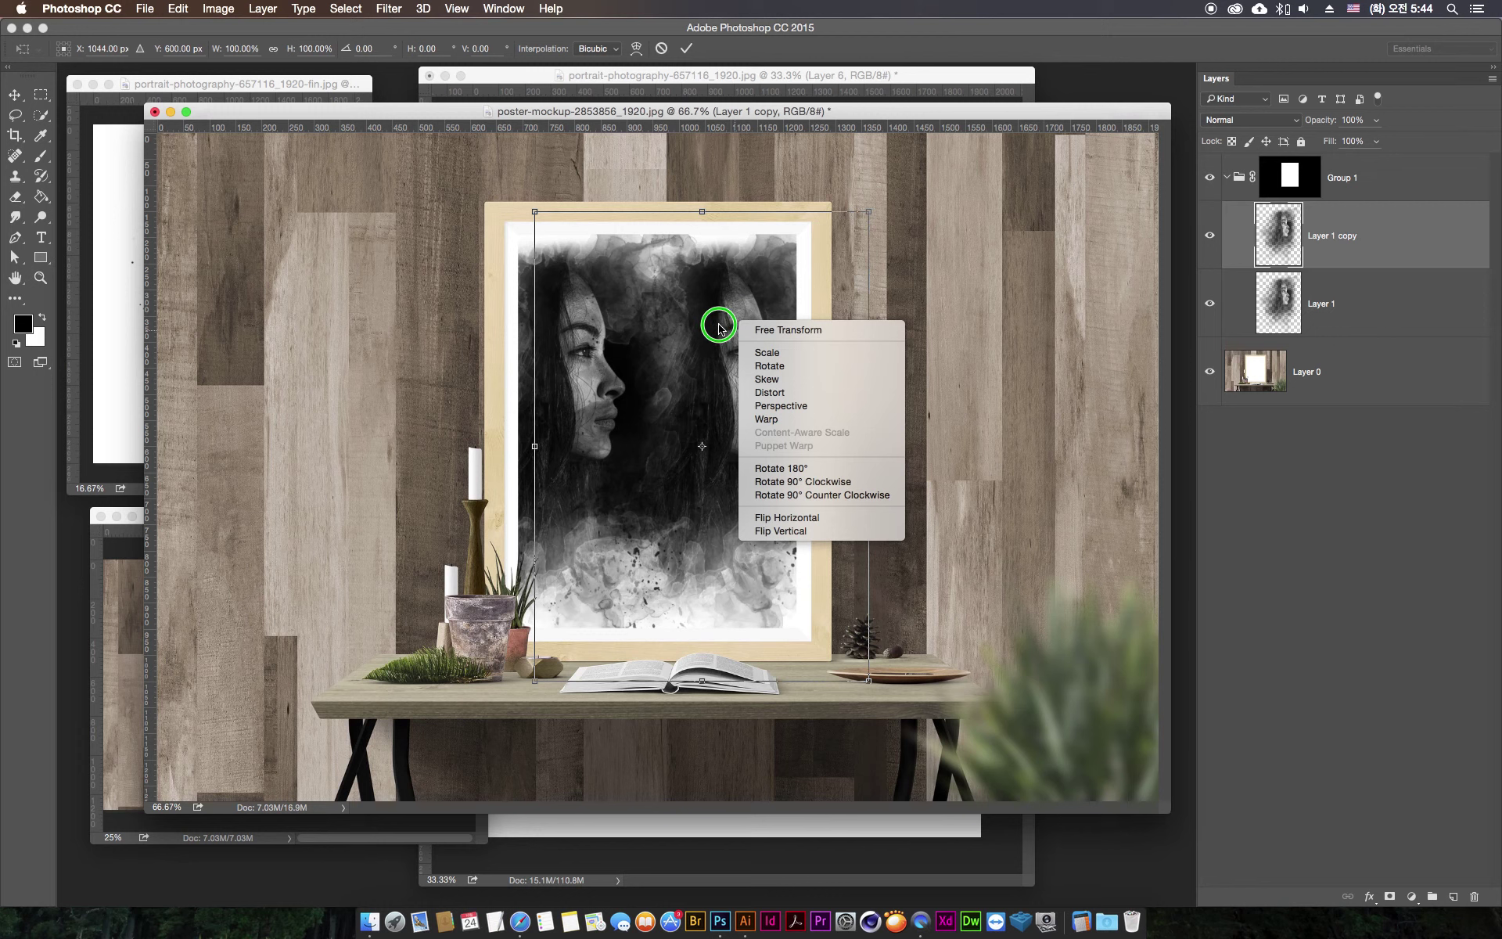
{"action": "left_click", "coordinate": [818, 519]}
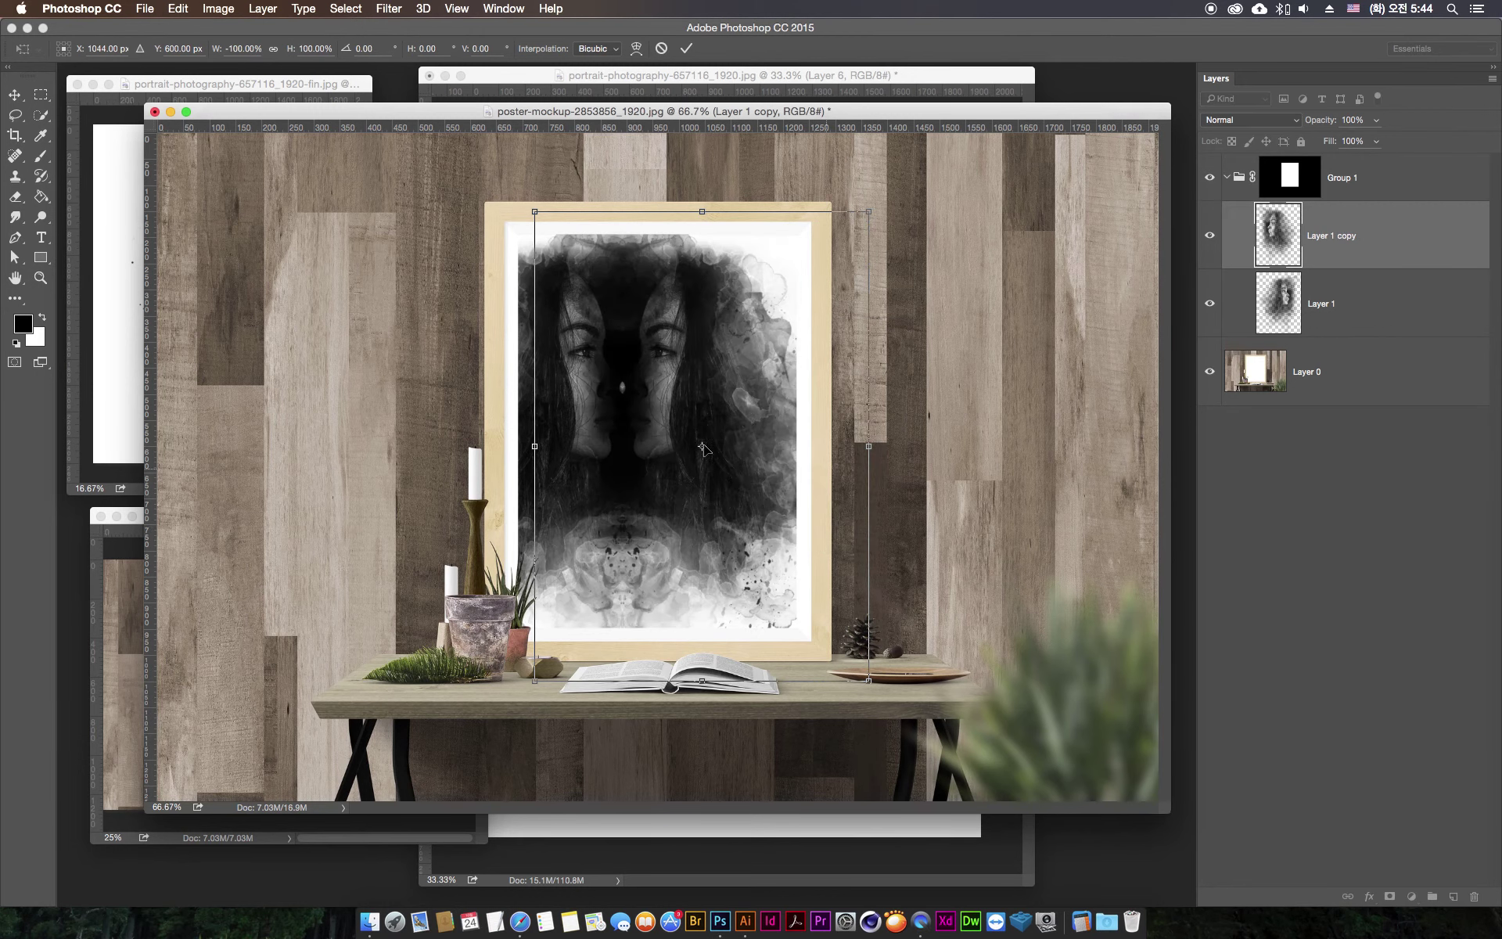
{"action": "left_click_drag", "start_coordinate": [695, 374], "coordinate": [791, 372]}
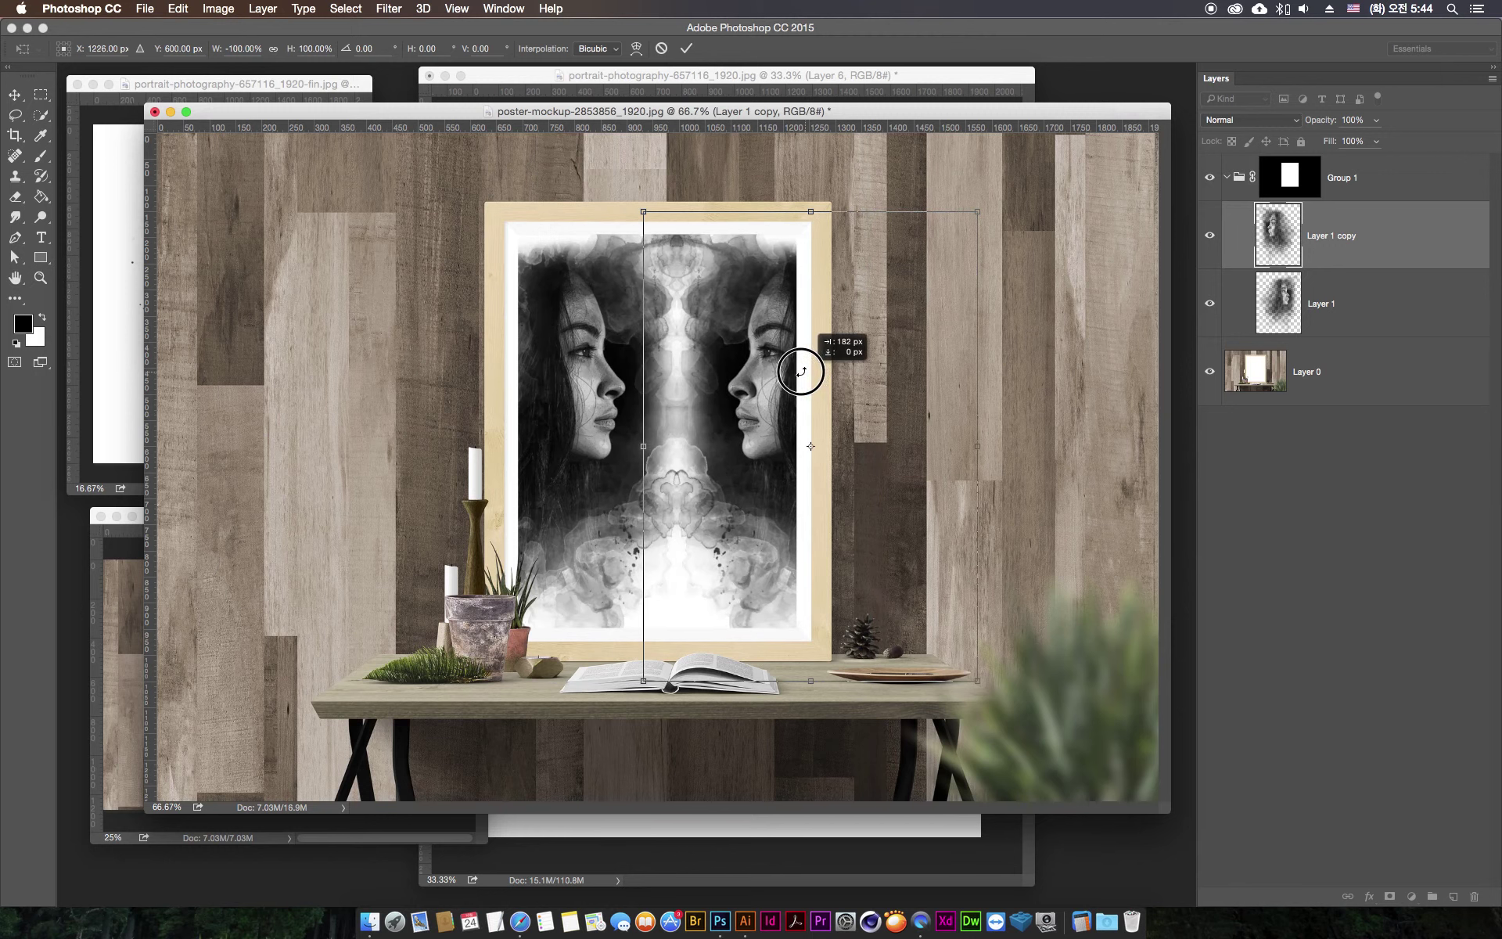
{"action": "left_click_drag", "start_coordinate": [791, 373], "coordinate": [780, 373]}
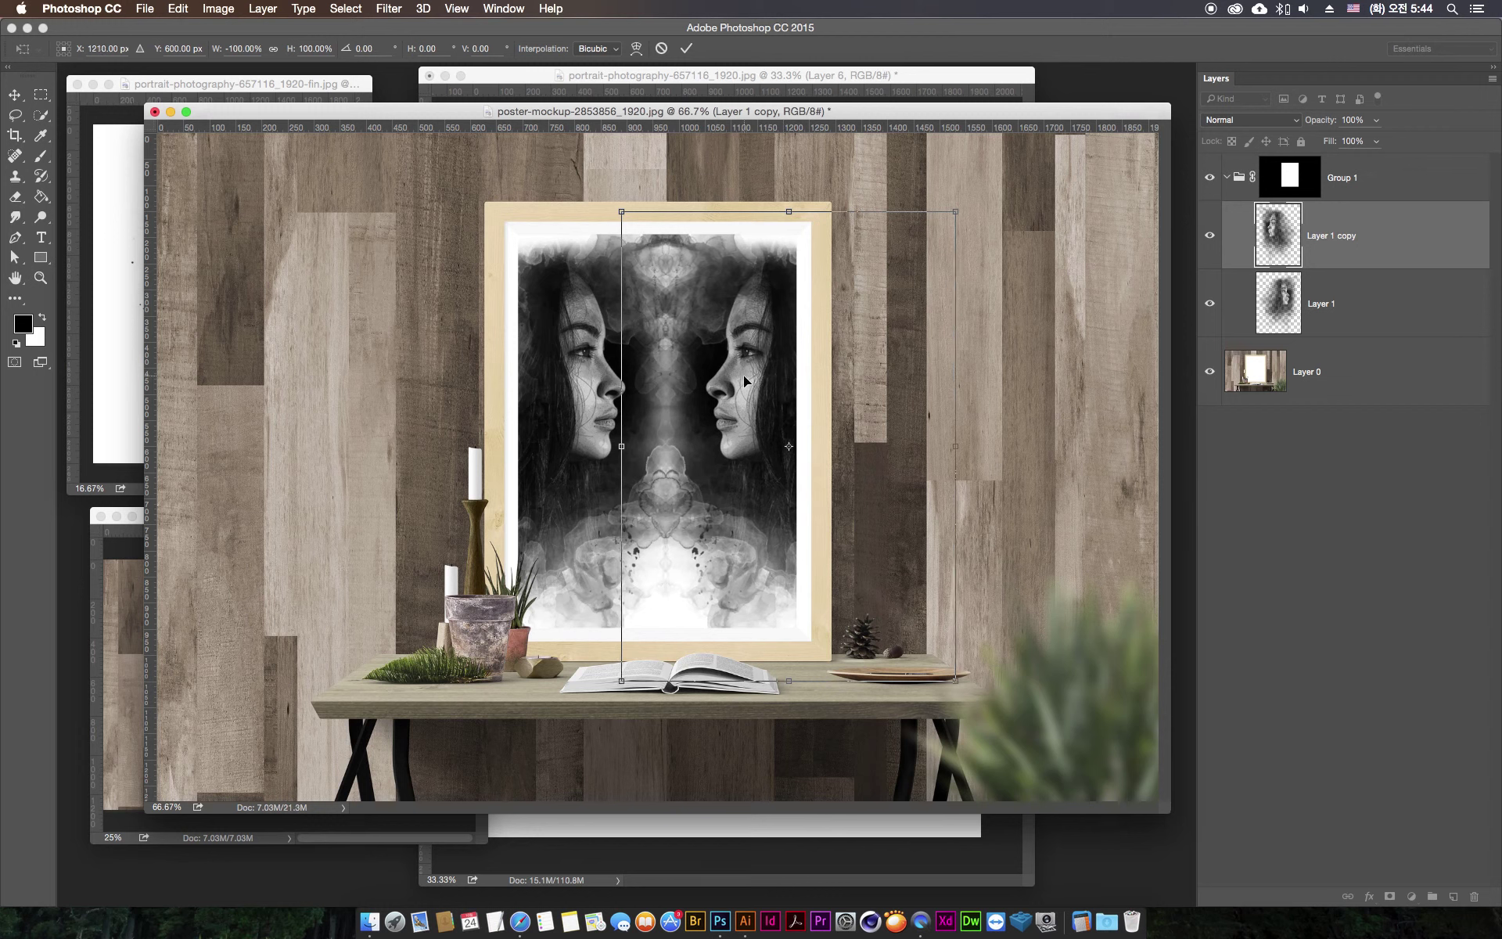
{"action": "key", "text": "Return"}
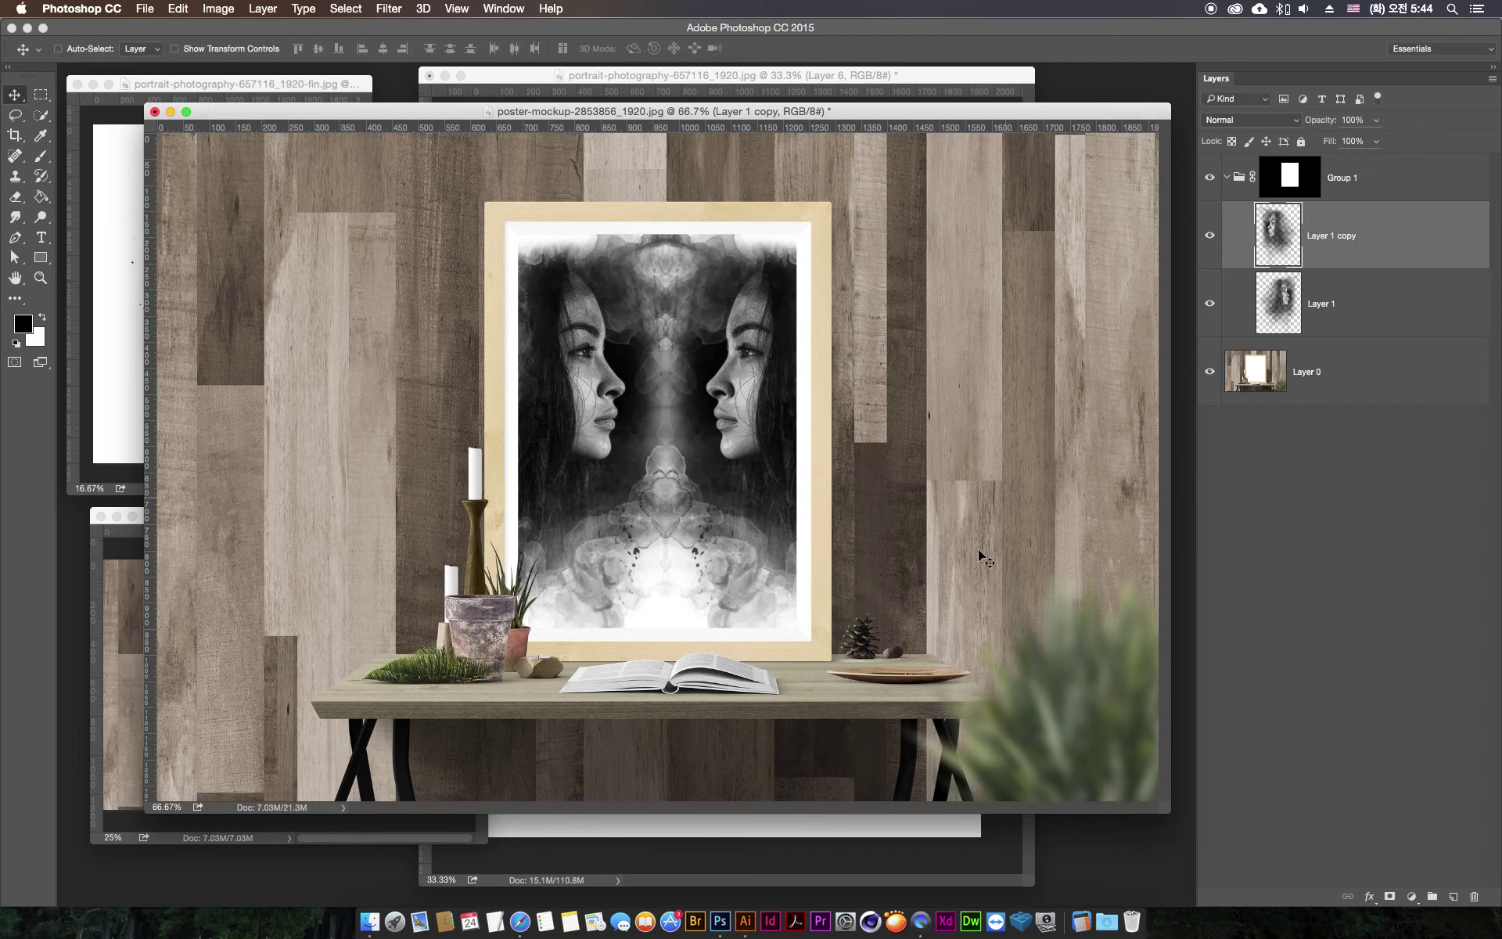
- Select both face layers, nudge them left to centre the mirrored faces, then zoom out
{"action": "left_click", "coordinate": [1338, 314], "text": "shift"}
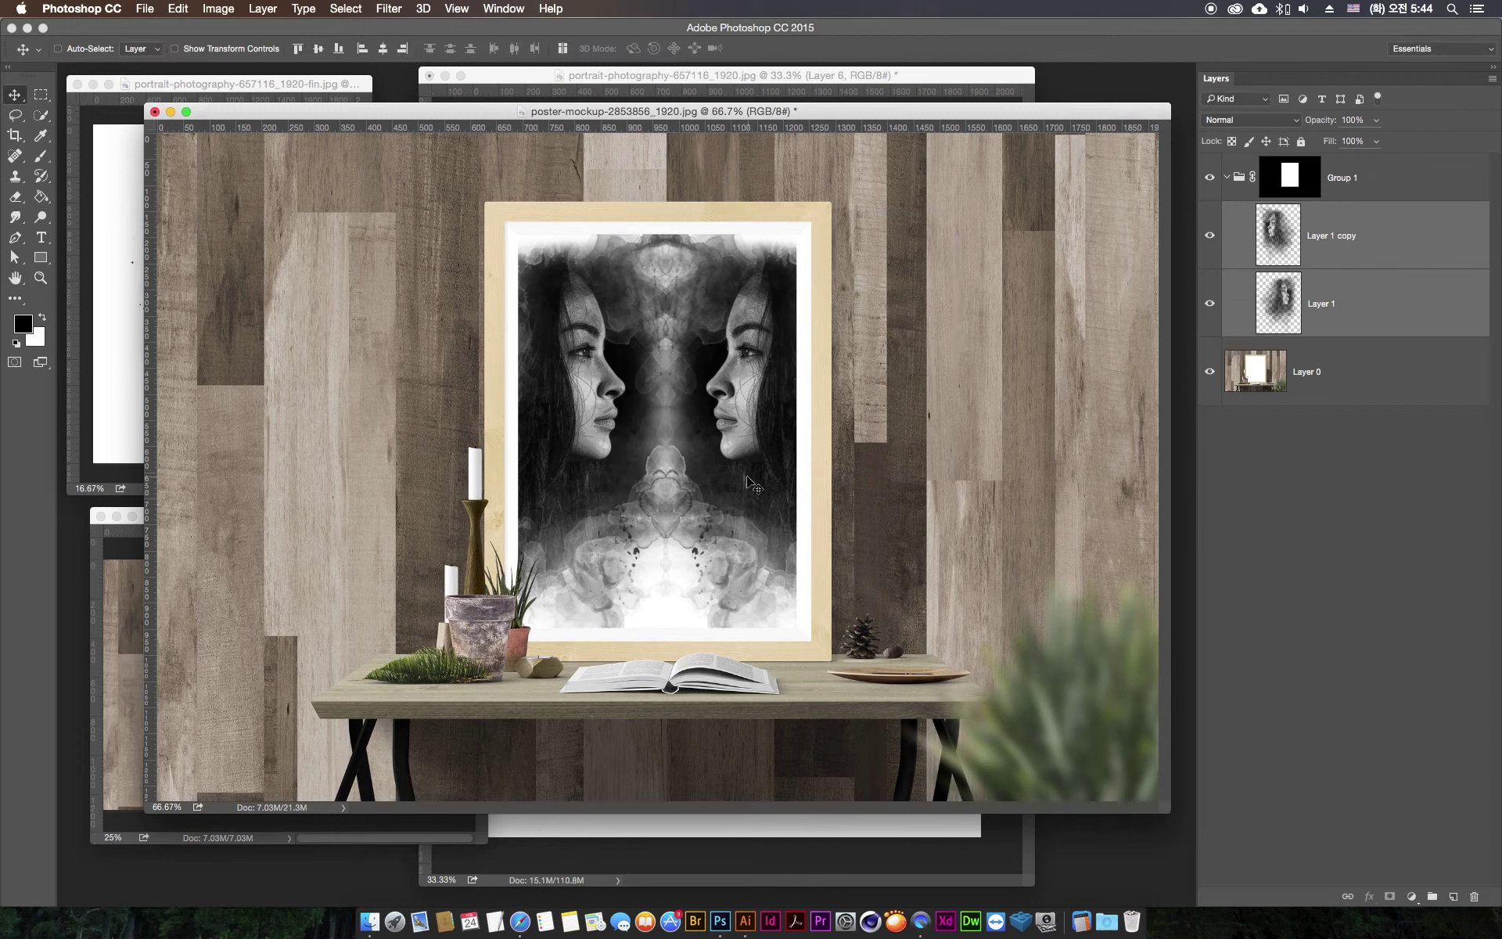
{"action": "key", "text": "shift+Left"}
{"action": "key", "text": "Left"}
{"action": "key", "text": "Left"}
{"action": "key", "text": "Left"}
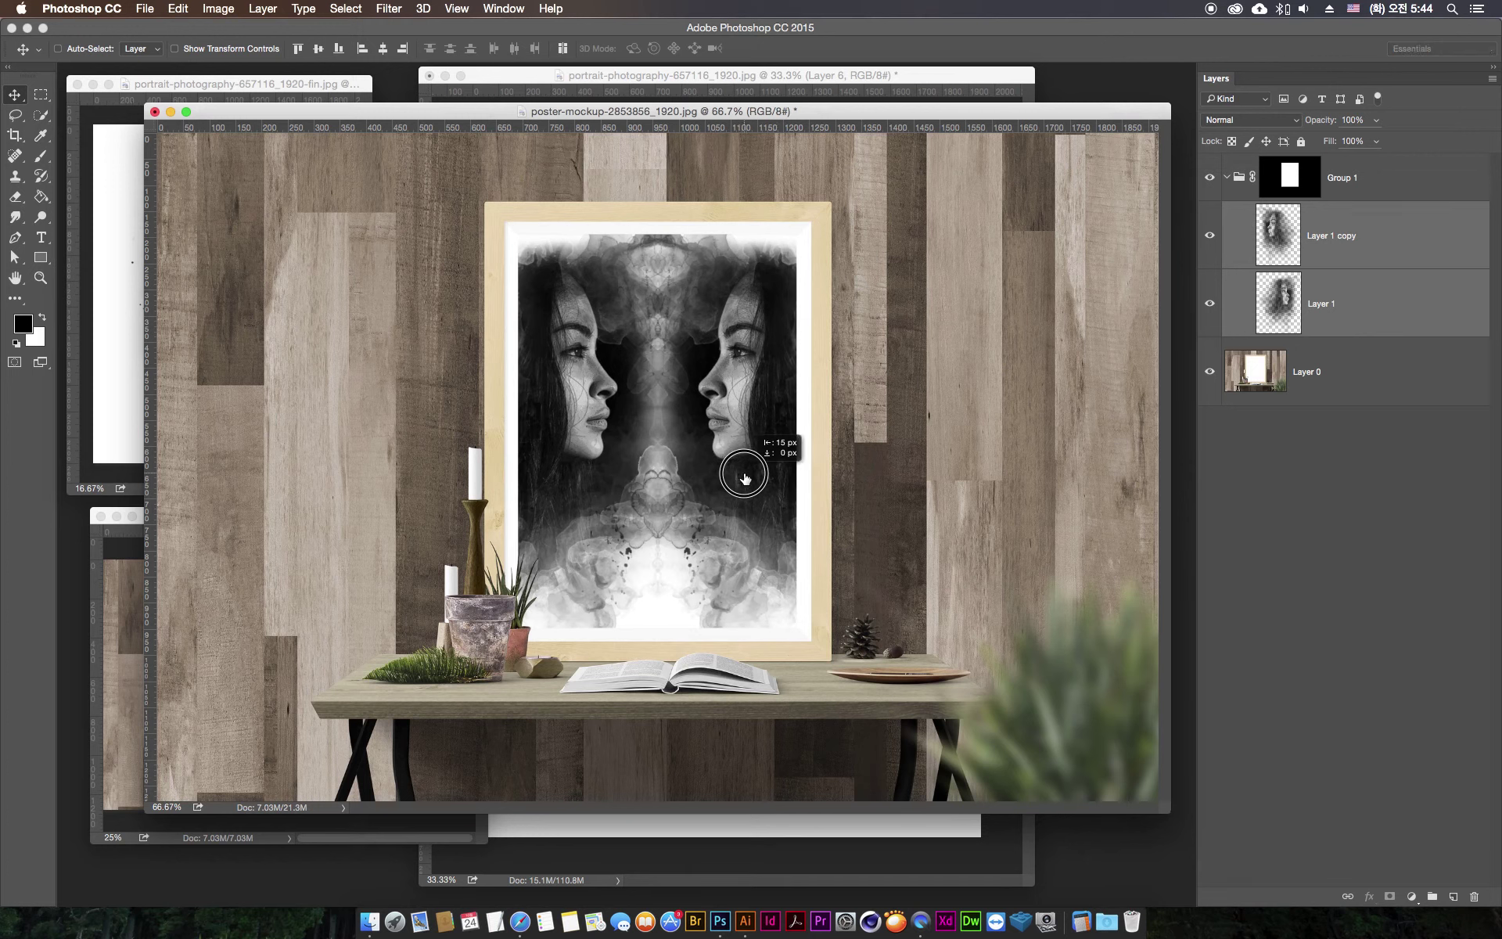
{"action": "left_click_drag", "start_coordinate": [744, 479], "coordinate": [738, 485]}
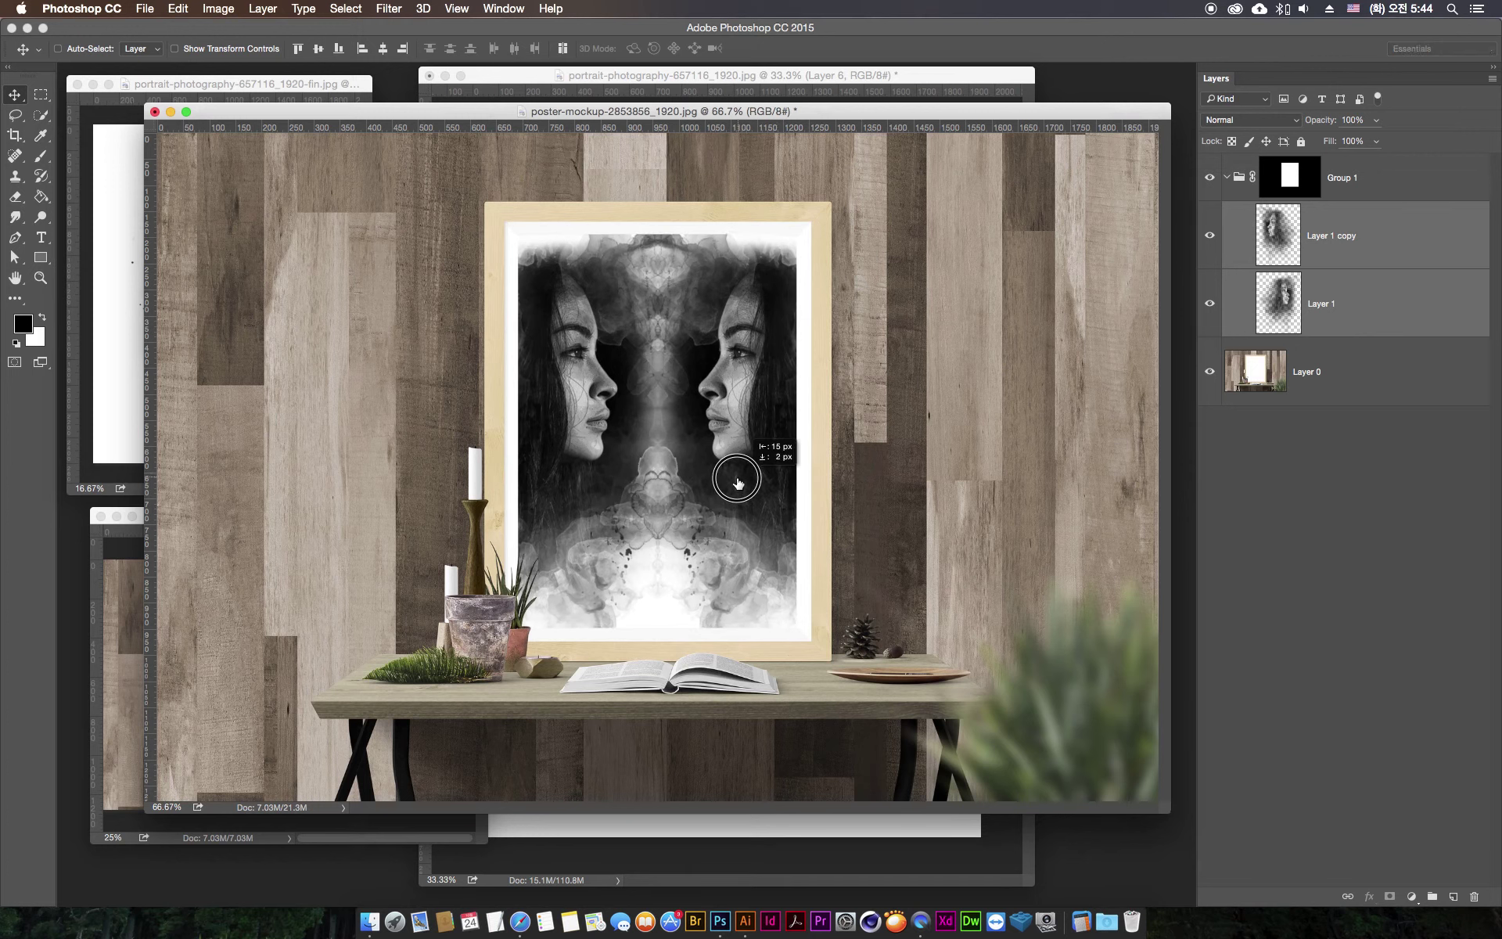
{"action": "left_click_drag", "start_coordinate": [738, 485], "coordinate": [738, 485]}
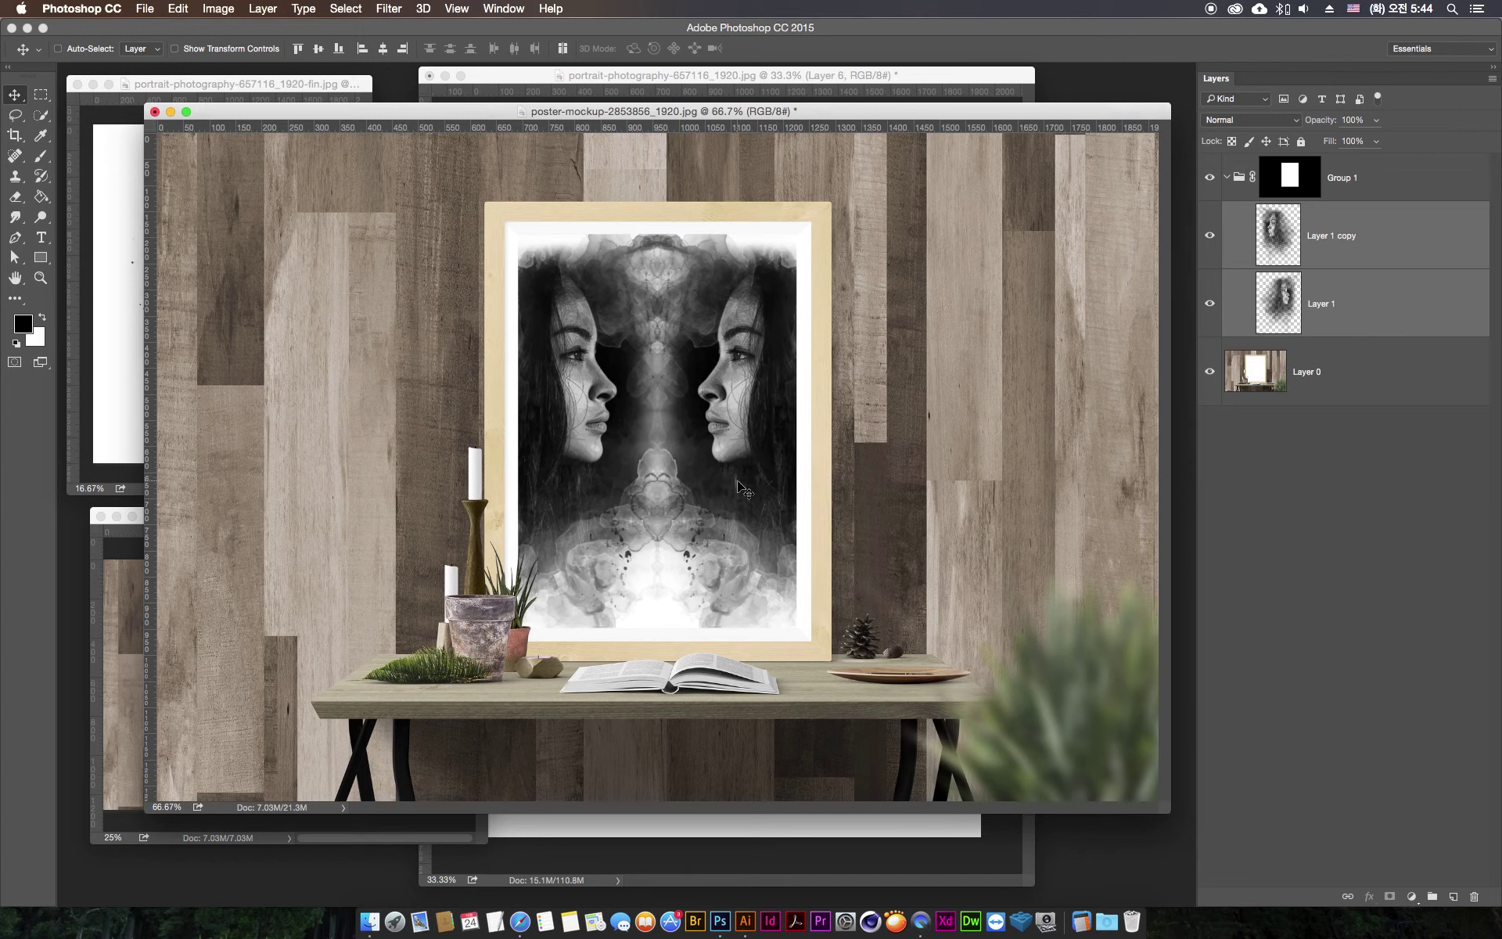
{"action": "key", "text": "super+minus"}
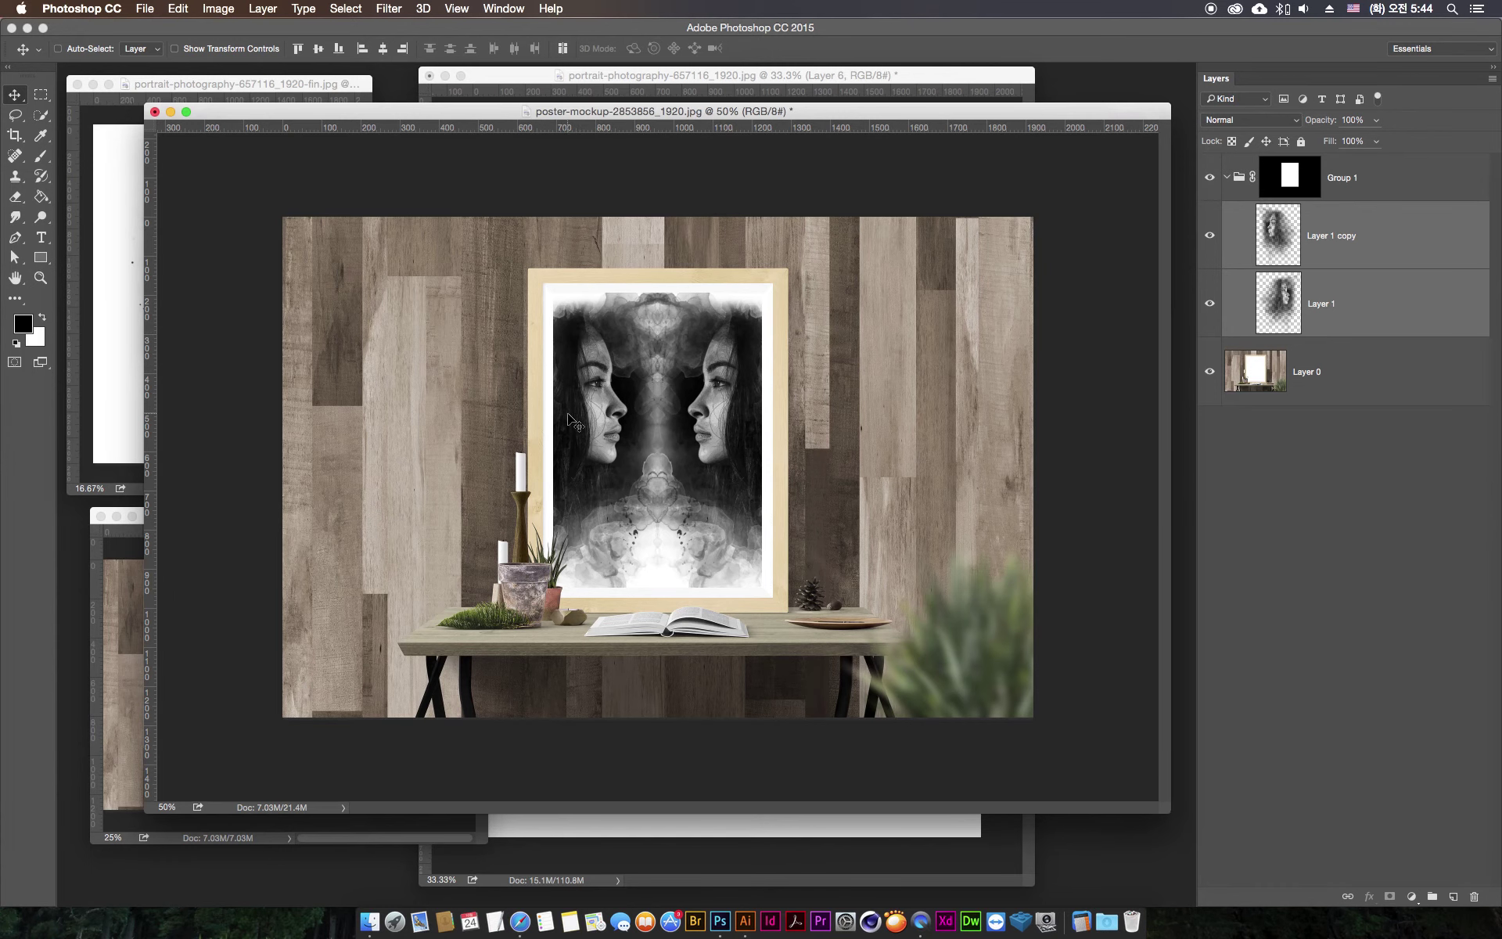
{"action": "key", "text": "super+1"}
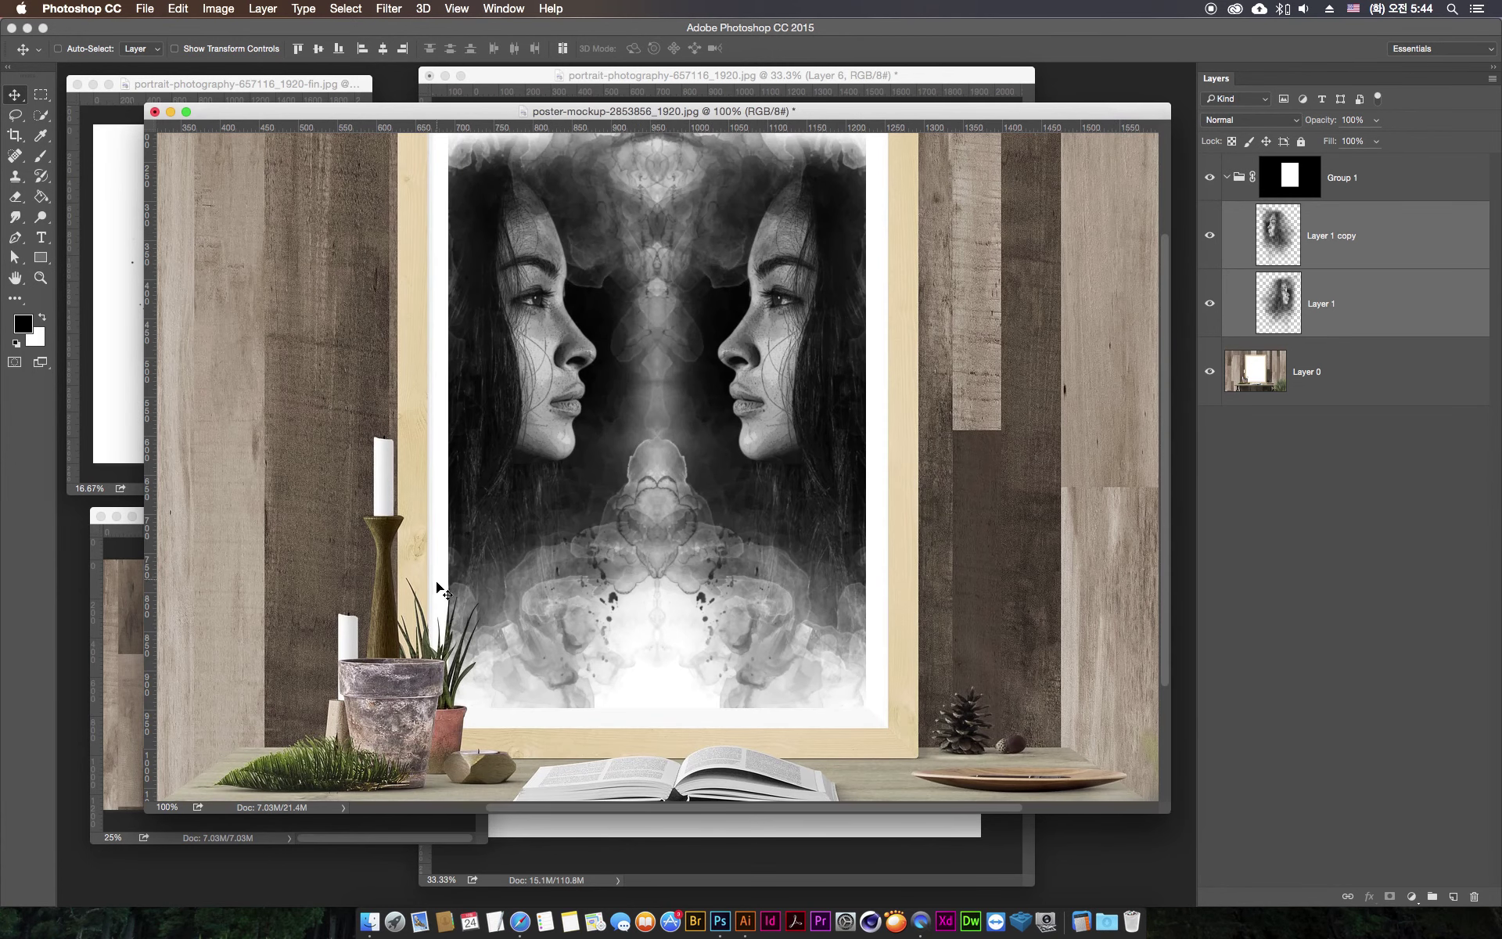
{"action": "key", "text": "super+equal"}
{"action": "scroll", "coordinate": [312, 392], "scroll_direction": "down", "scroll_amount": 3}
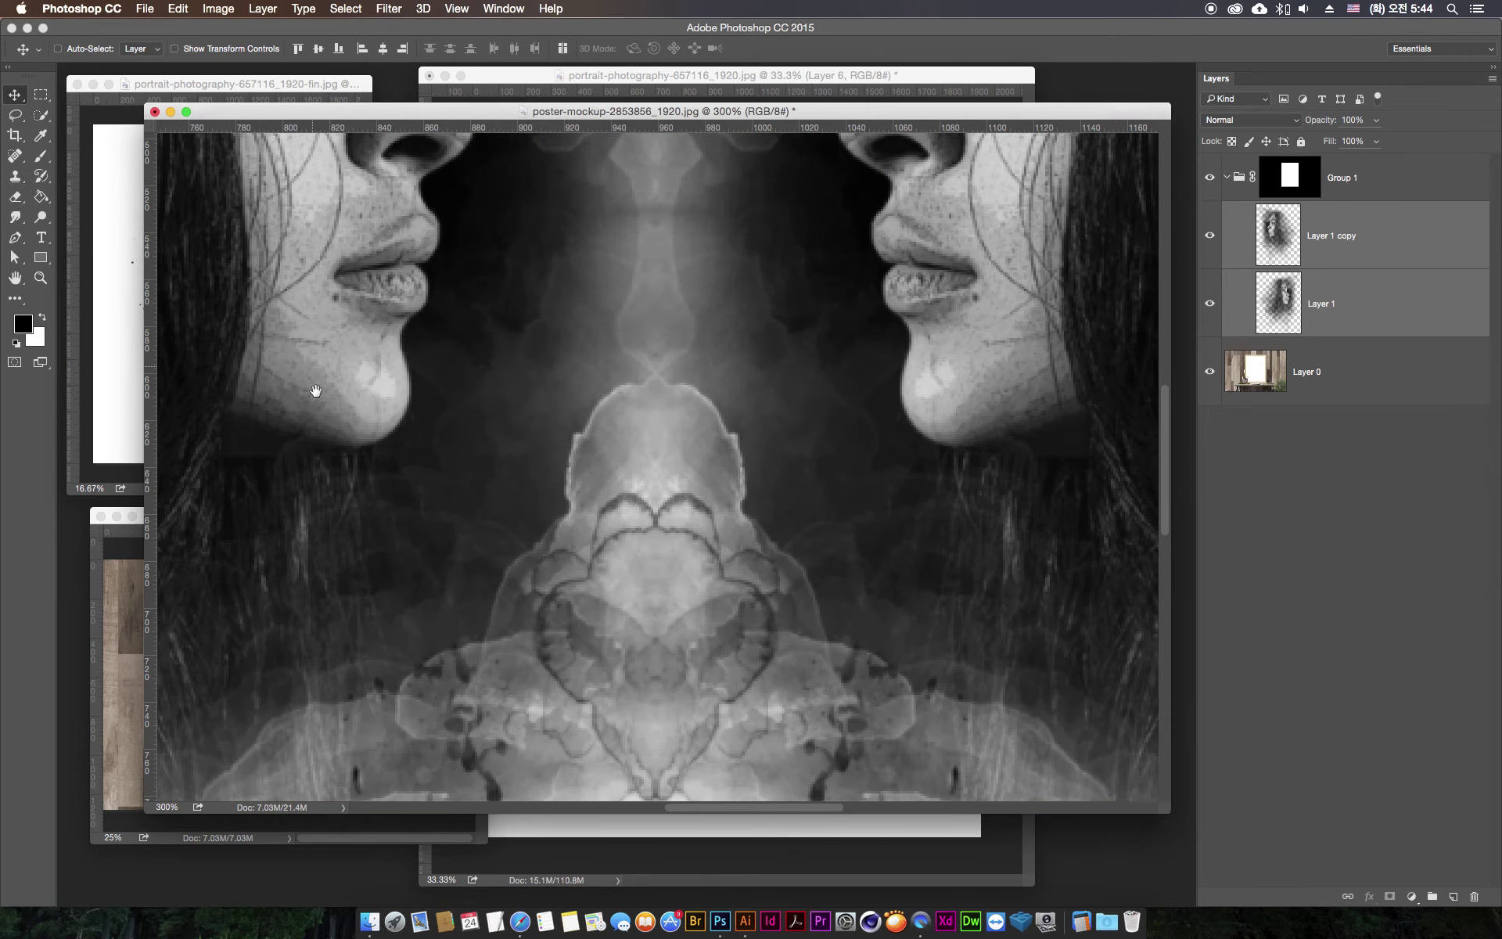
{"action": "key", "text": "super+equal"}
{"action": "scroll", "coordinate": [725, 459], "scroll_direction": "up", "scroll_amount": 3}
{"action": "scroll", "coordinate": [725, 459], "scroll_direction": "left", "scroll_amount": 2}
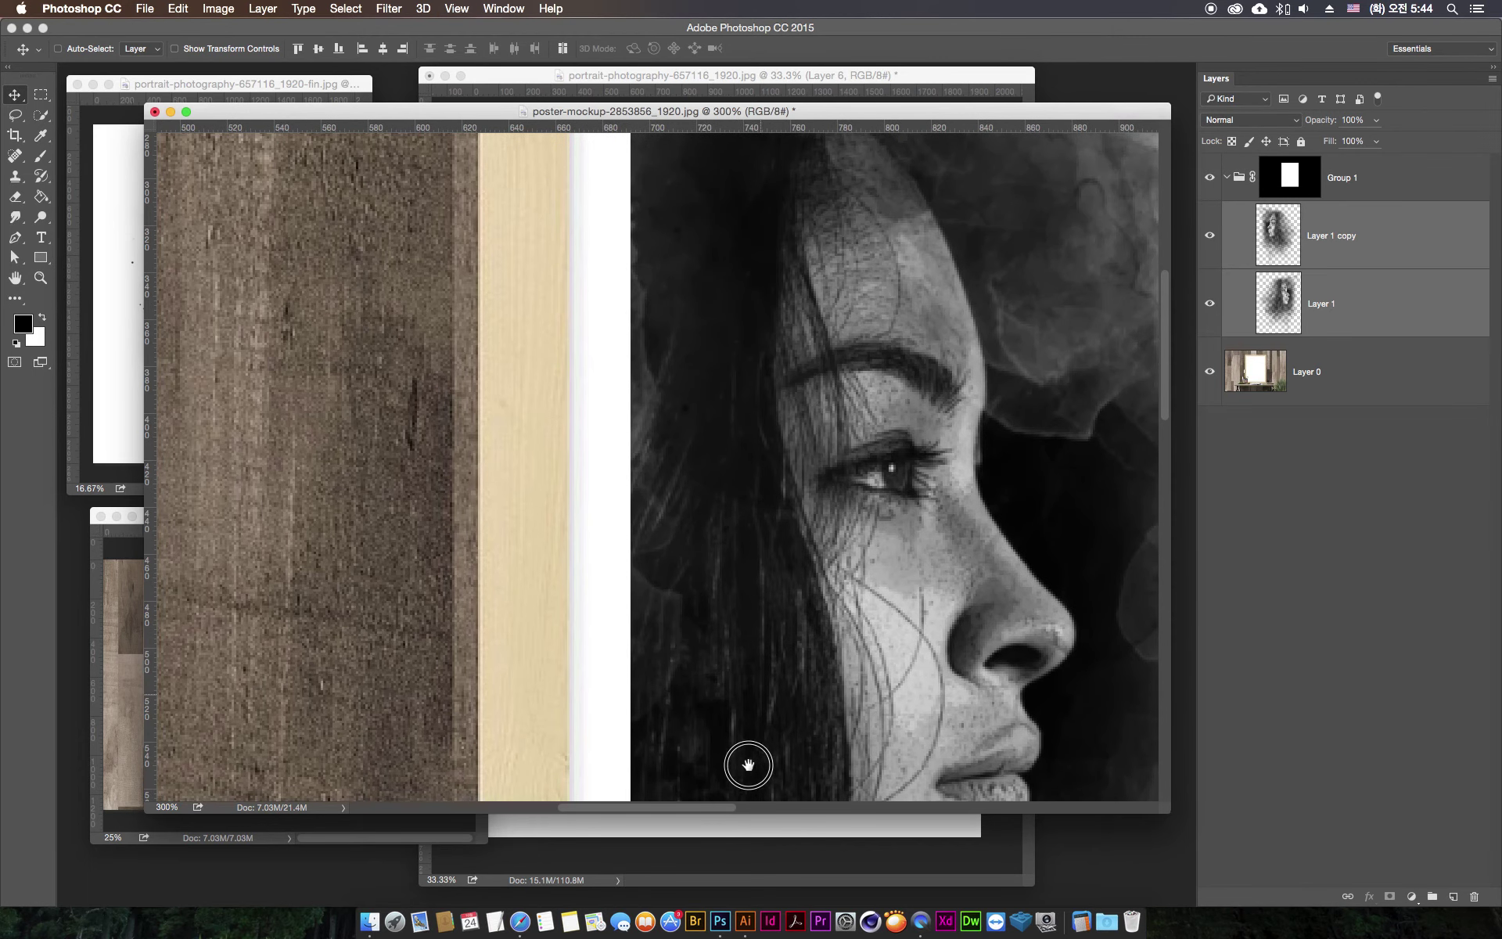
{"action": "scroll", "coordinate": [685, 516], "scroll_direction": "up", "scroll_amount": 5}
{"action": "left_click_drag", "start_coordinate": [691, 533], "coordinate": [651, 305]}
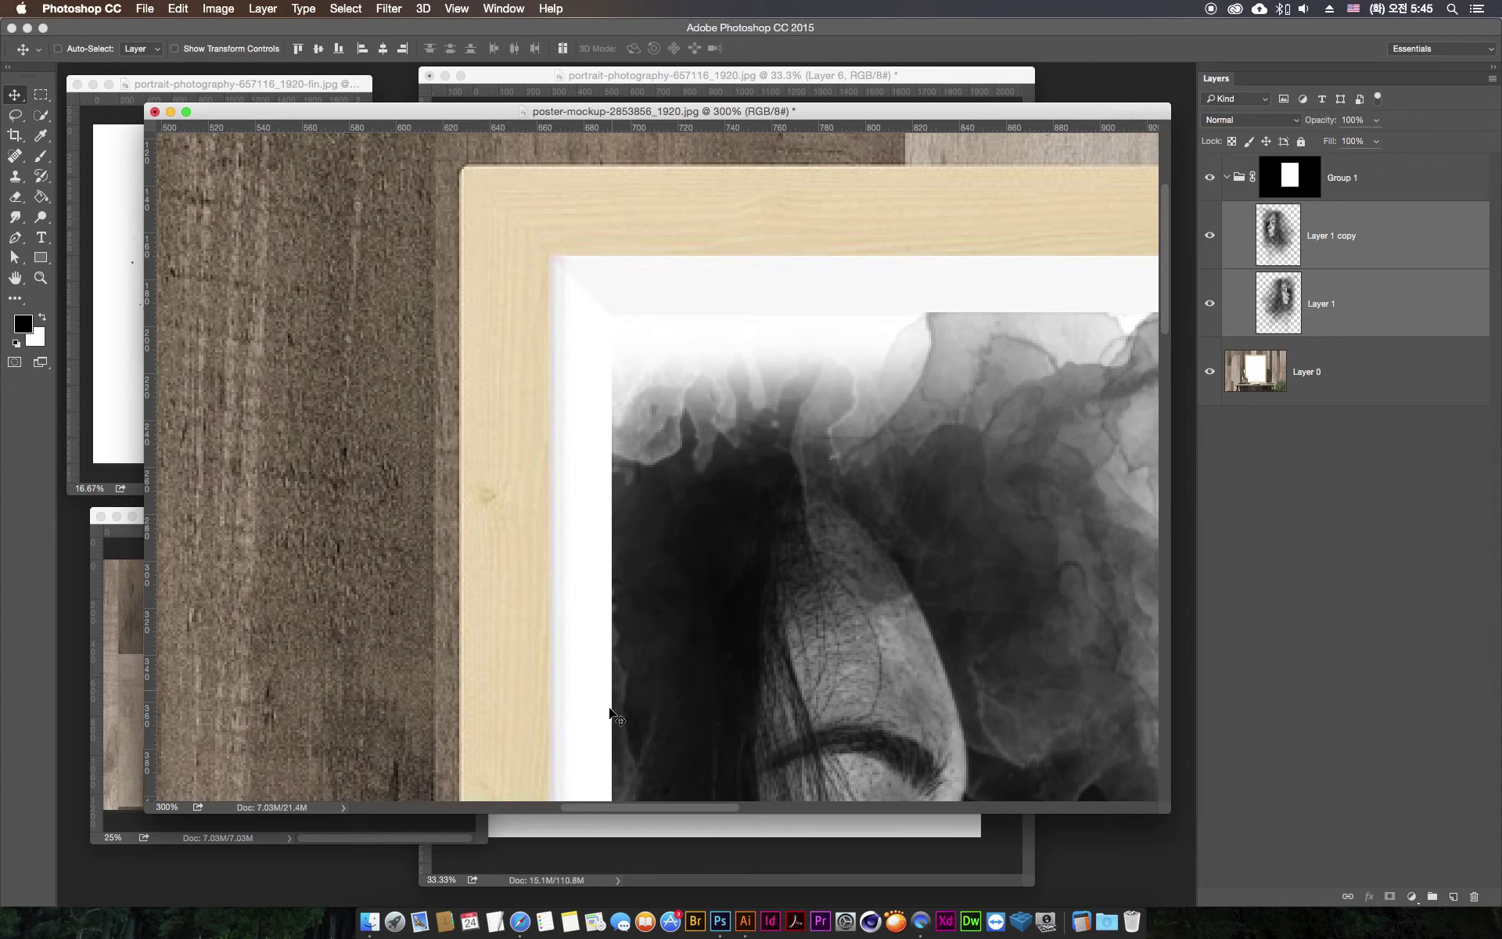
{"action": "scroll", "coordinate": [664, 695], "scroll_direction": "down", "scroll_amount": 3}
{"action": "scroll", "coordinate": [644, 604], "scroll_direction": "down", "scroll_amount": 3}
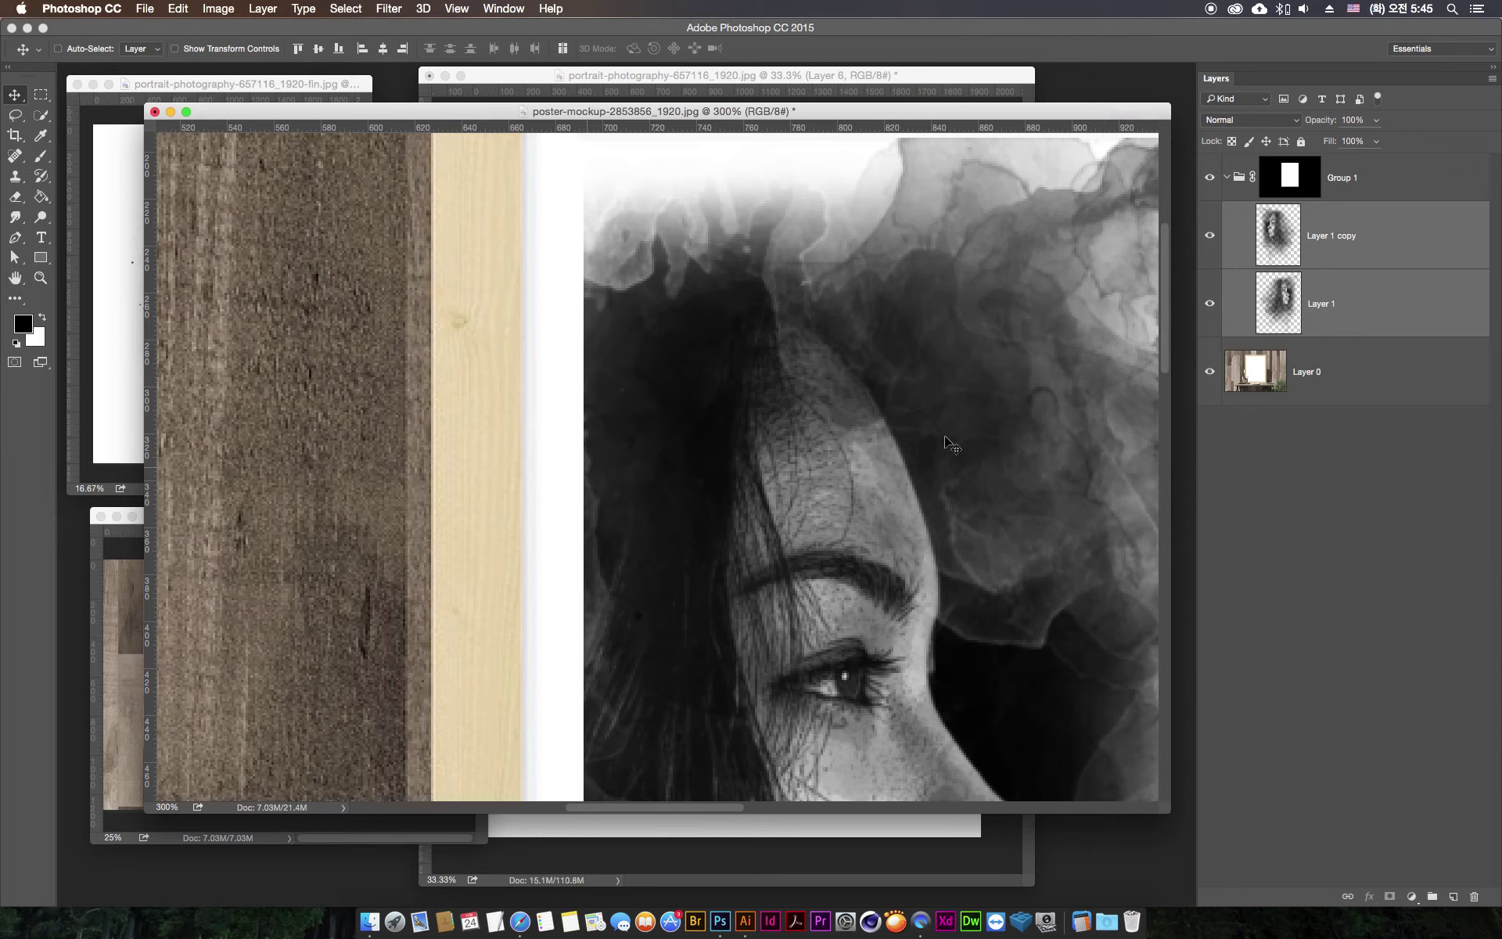
{"action": "left_click", "coordinate": [1299, 180]}
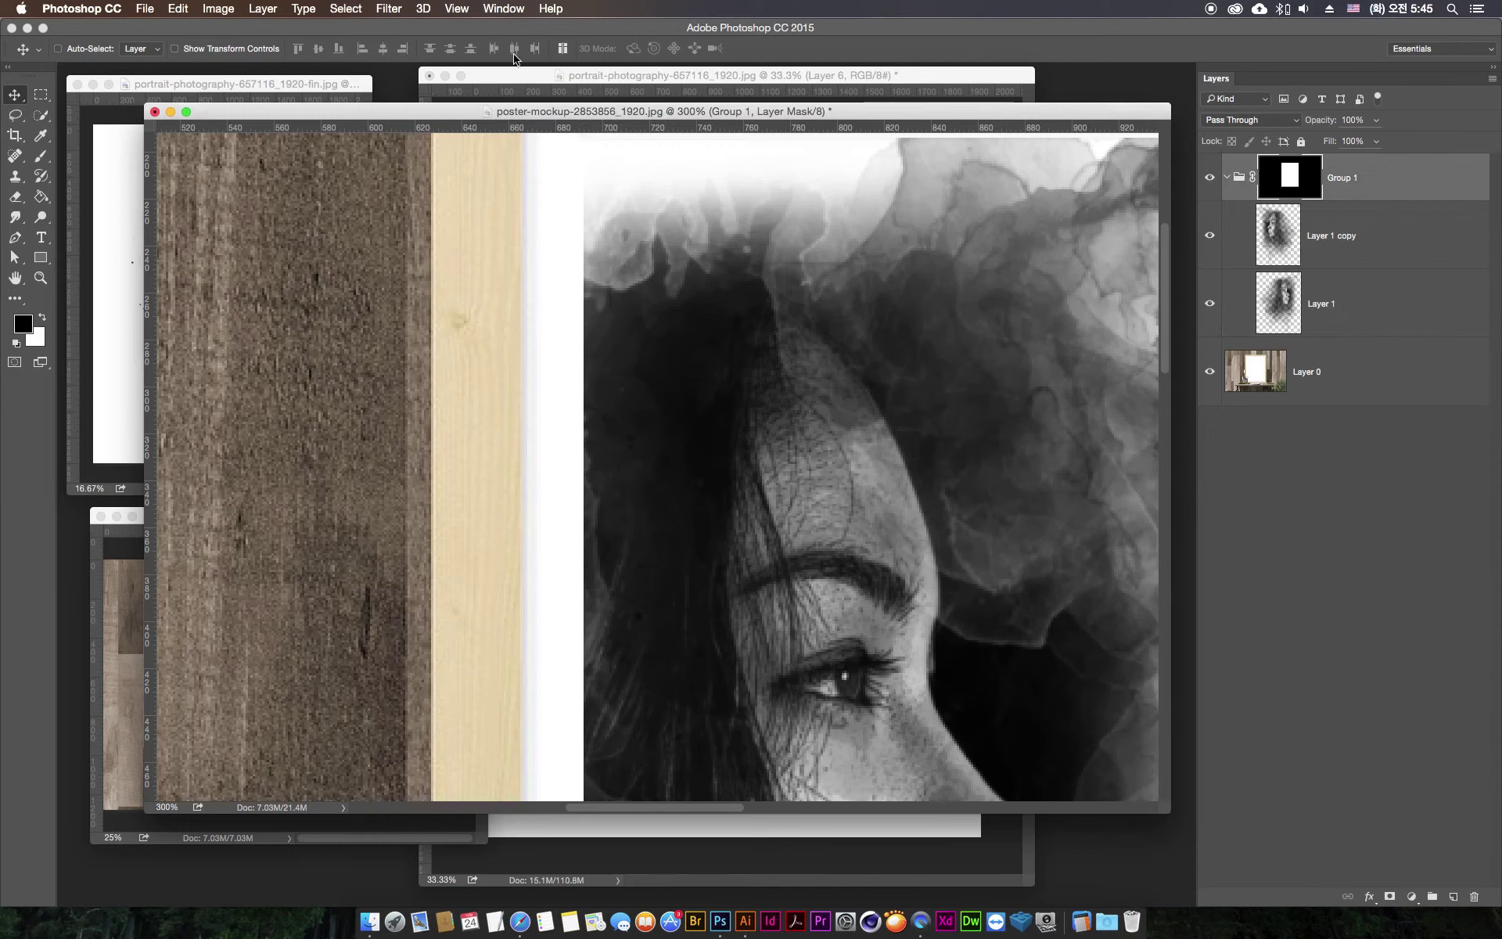
- Apply a Gaussian Blur with a 1-pixel radius to Group 1's mask
{"action": "left_click", "coordinate": [389, 8]}
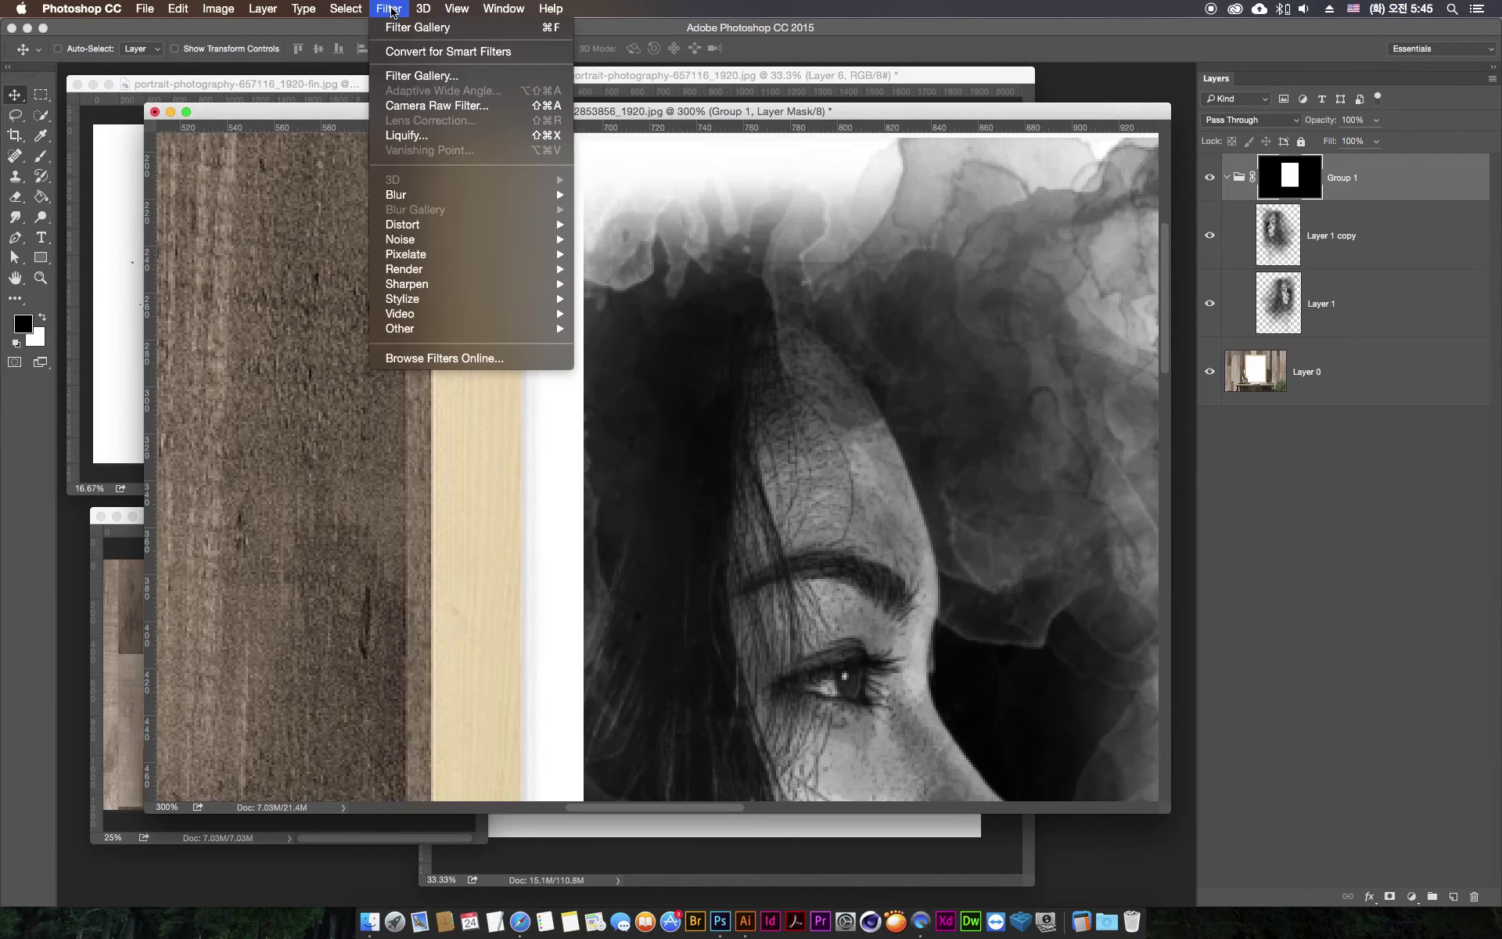
{"action": "mouse_move", "coordinate": [469, 195]}
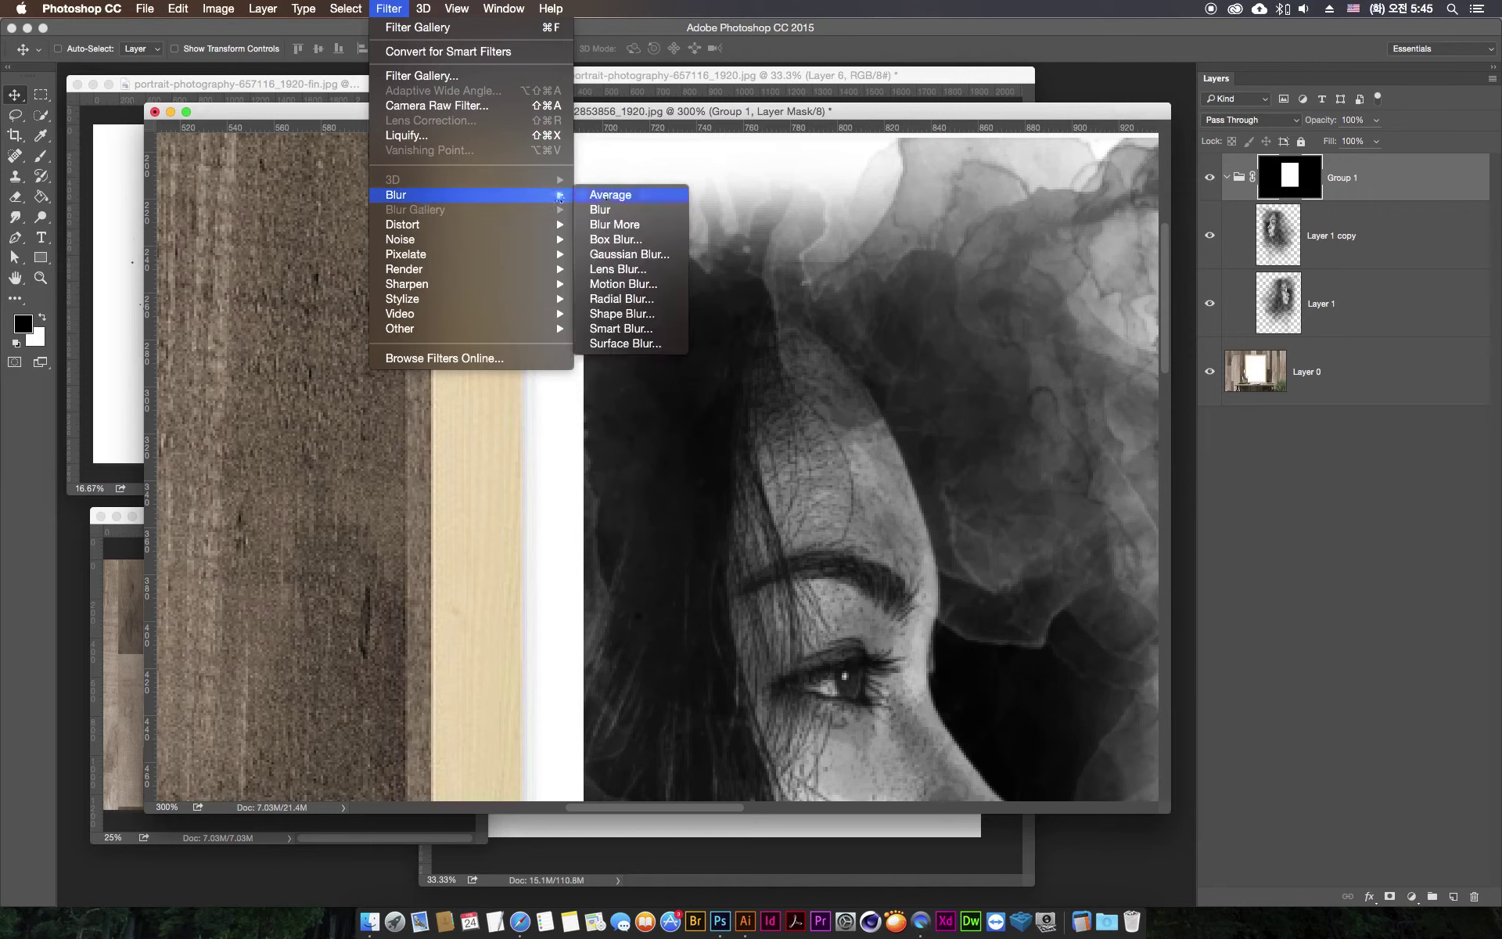
{"action": "left_click", "coordinate": [641, 262]}
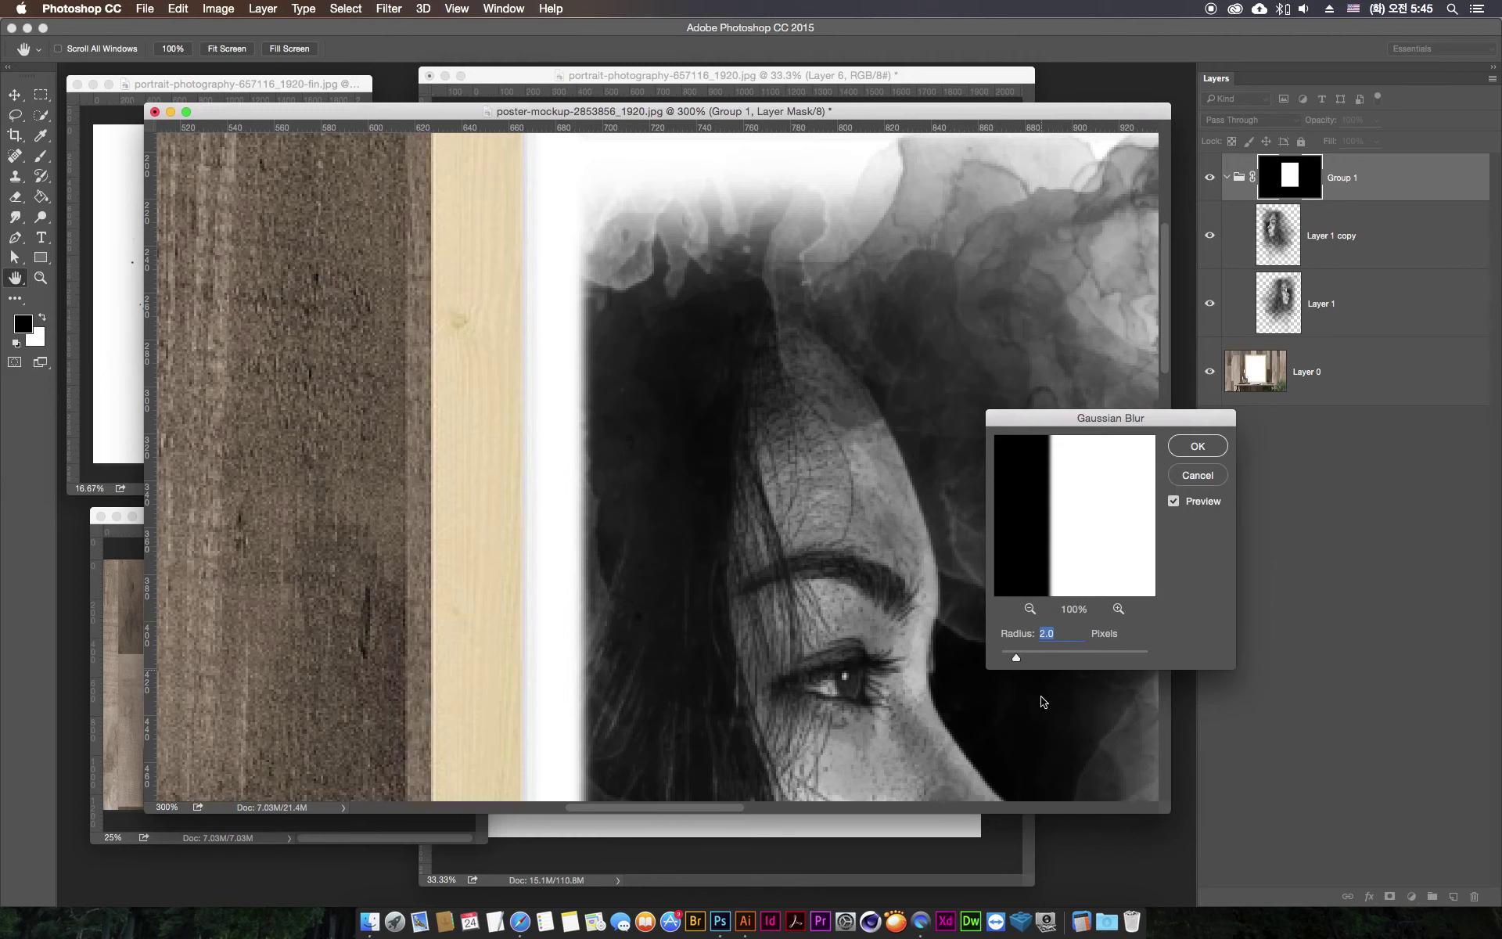
{"action": "type", "text": "1"}
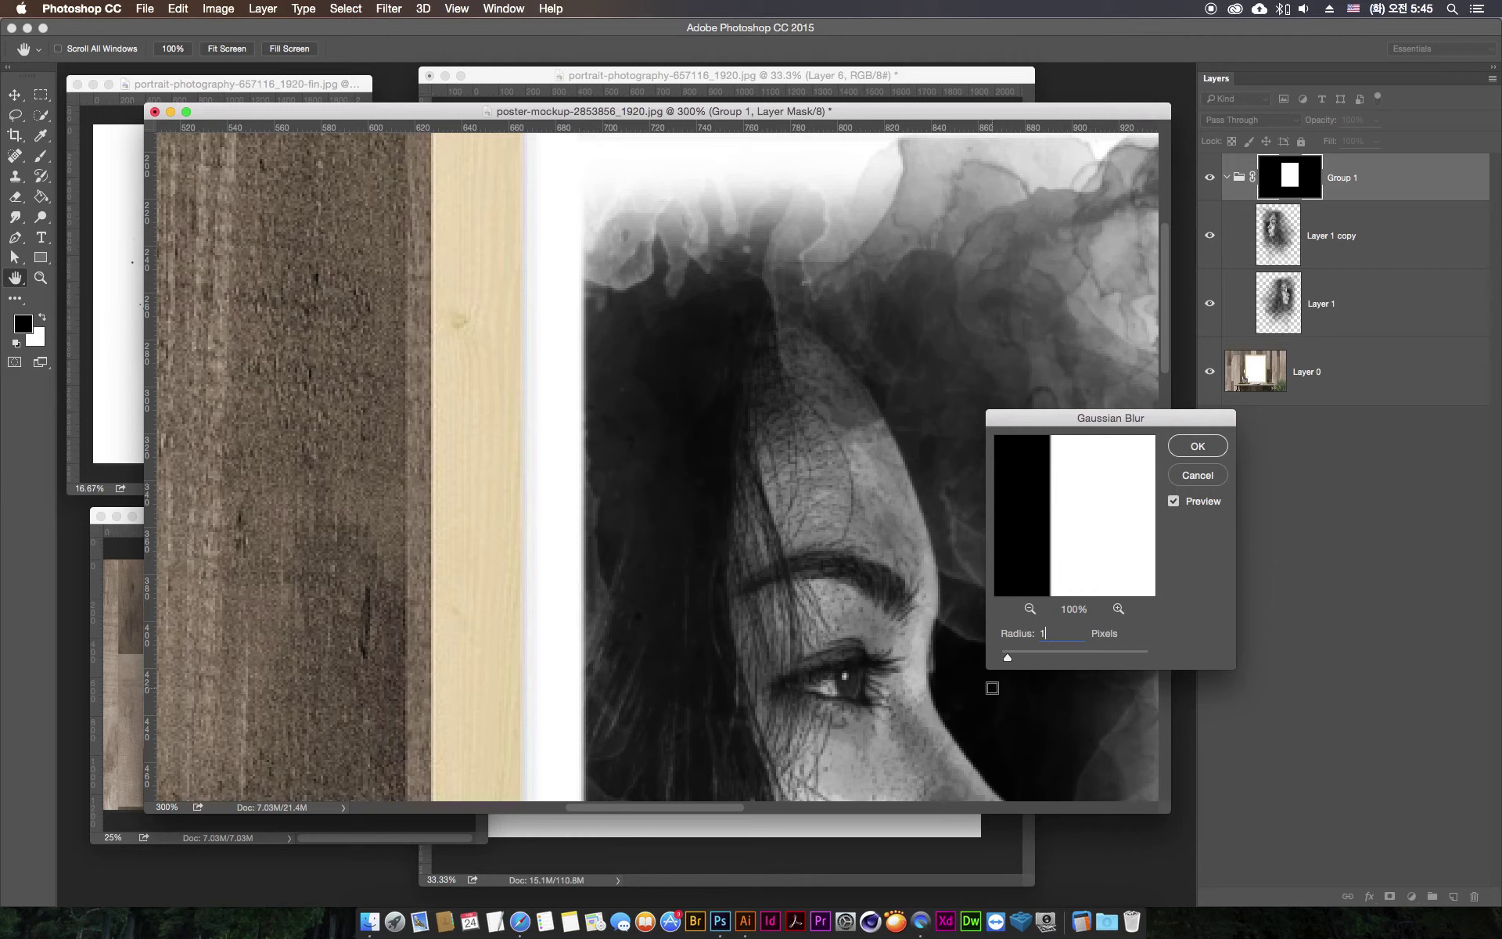
{"action": "left_click", "coordinate": [1198, 447]}
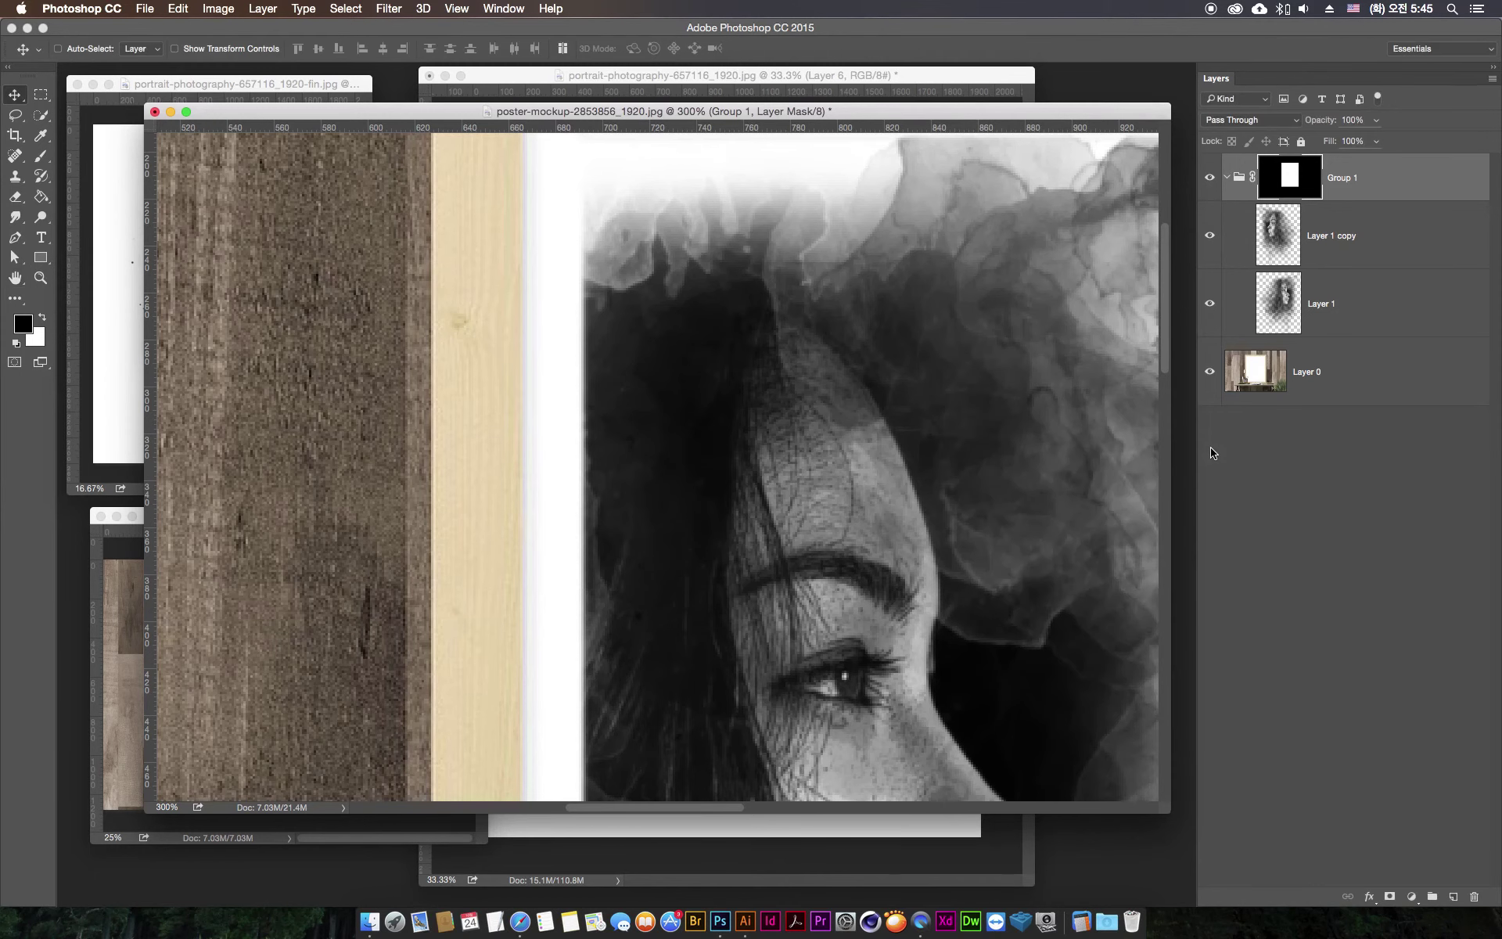
- Zoom out, toggle Group 1's visibility to compare, and add new Layer 2 above Layer 1 copy
{"action": "key", "text": "super+0"}
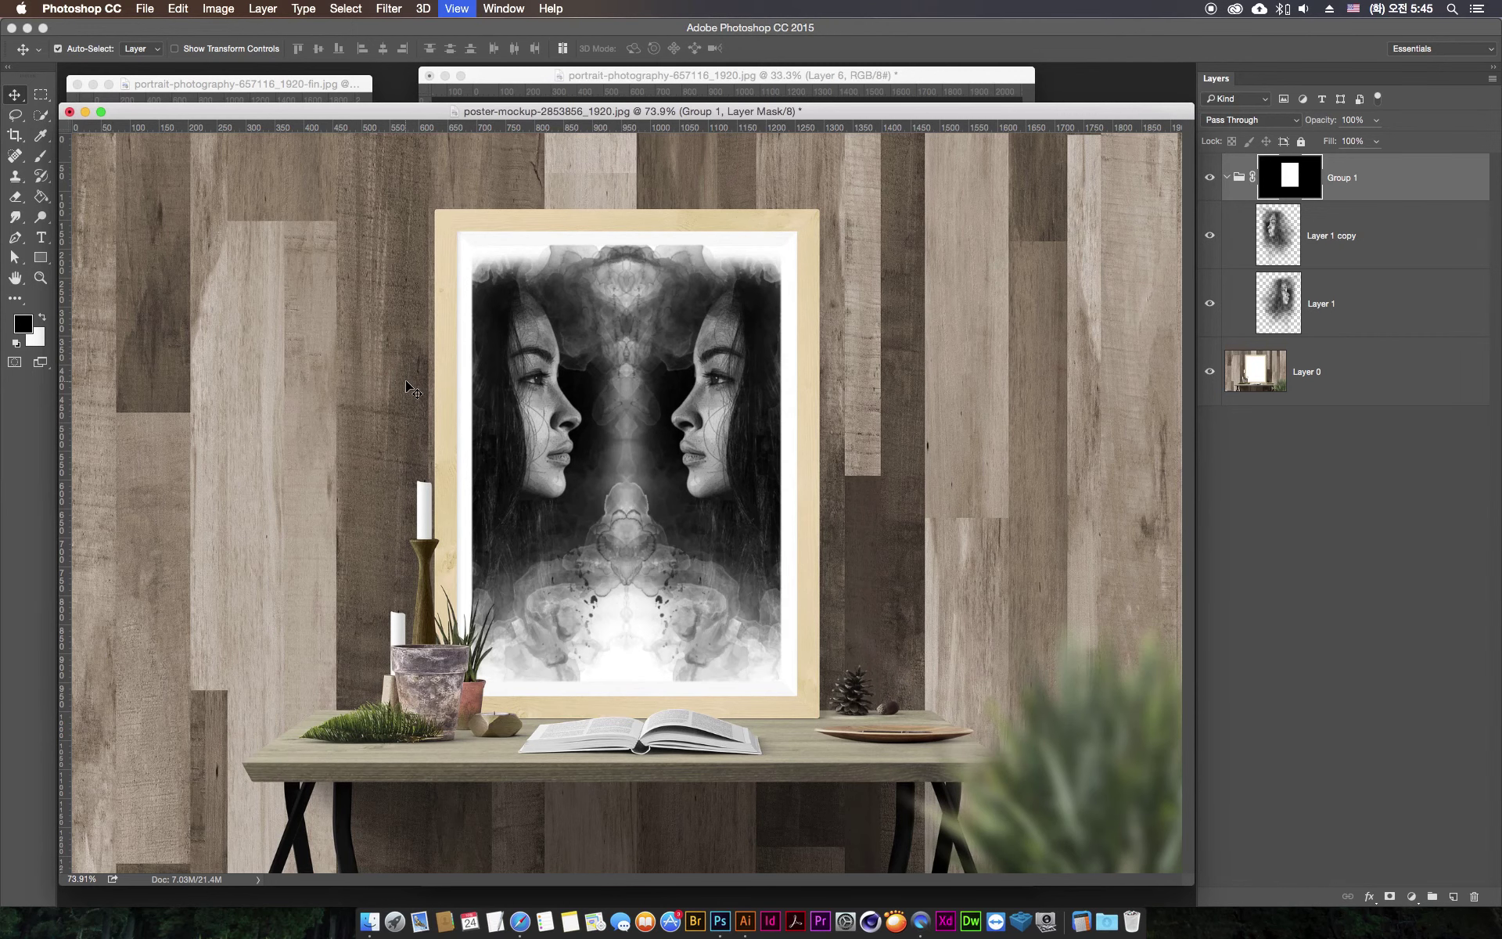
{"action": "key", "text": "super+minus"}
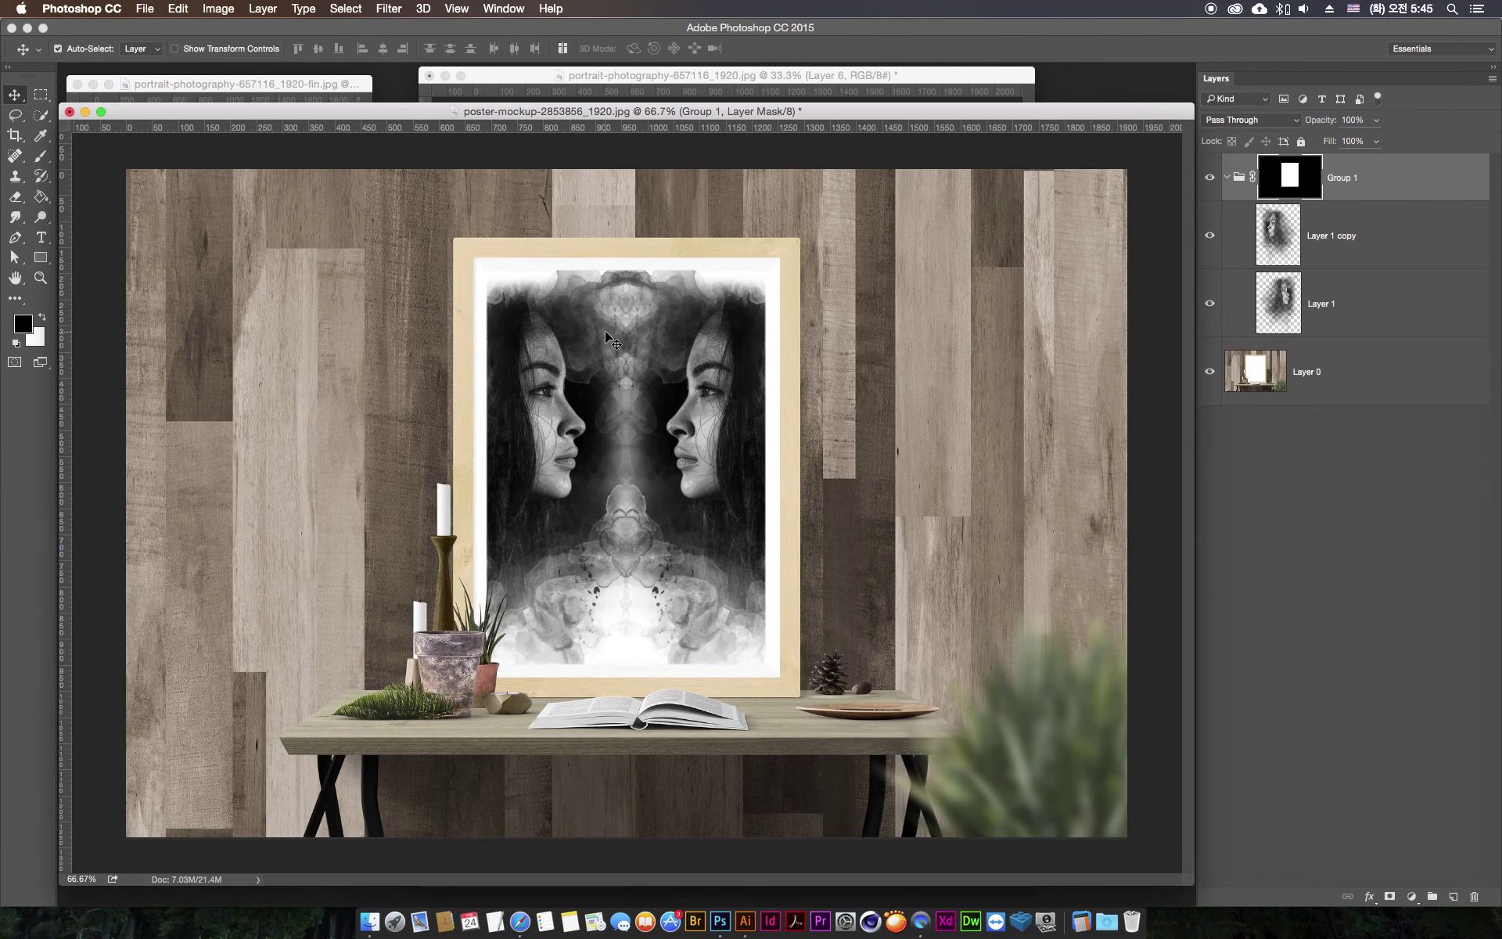
{"action": "key", "text": "super+minus"}
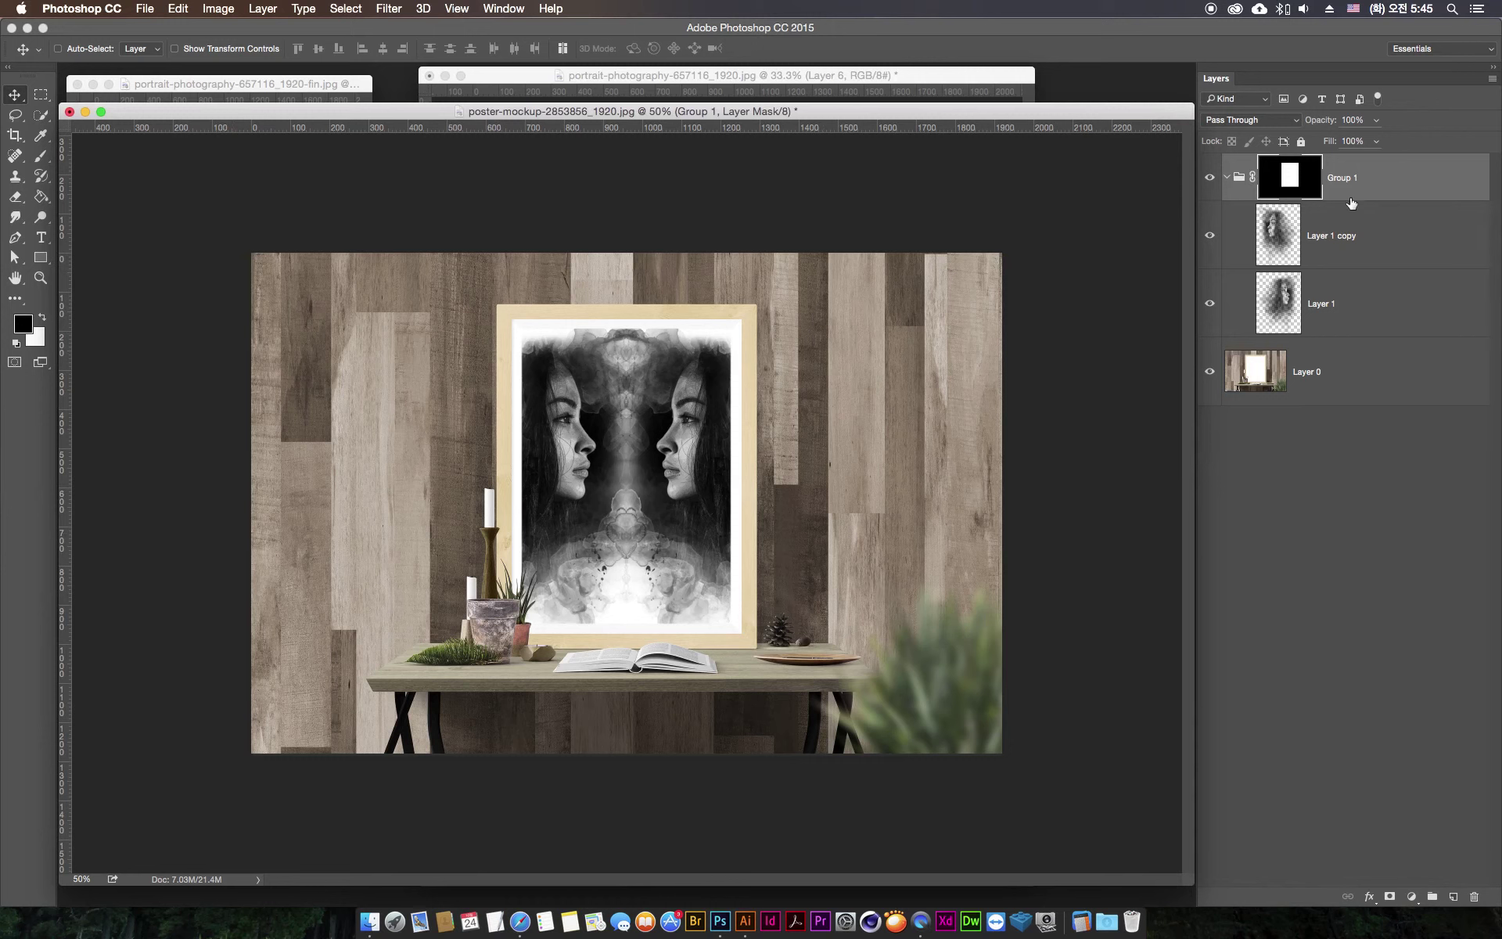
{"action": "left_click", "coordinate": [1265, 180]}
{"action": "left_click", "coordinate": [1210, 178]}
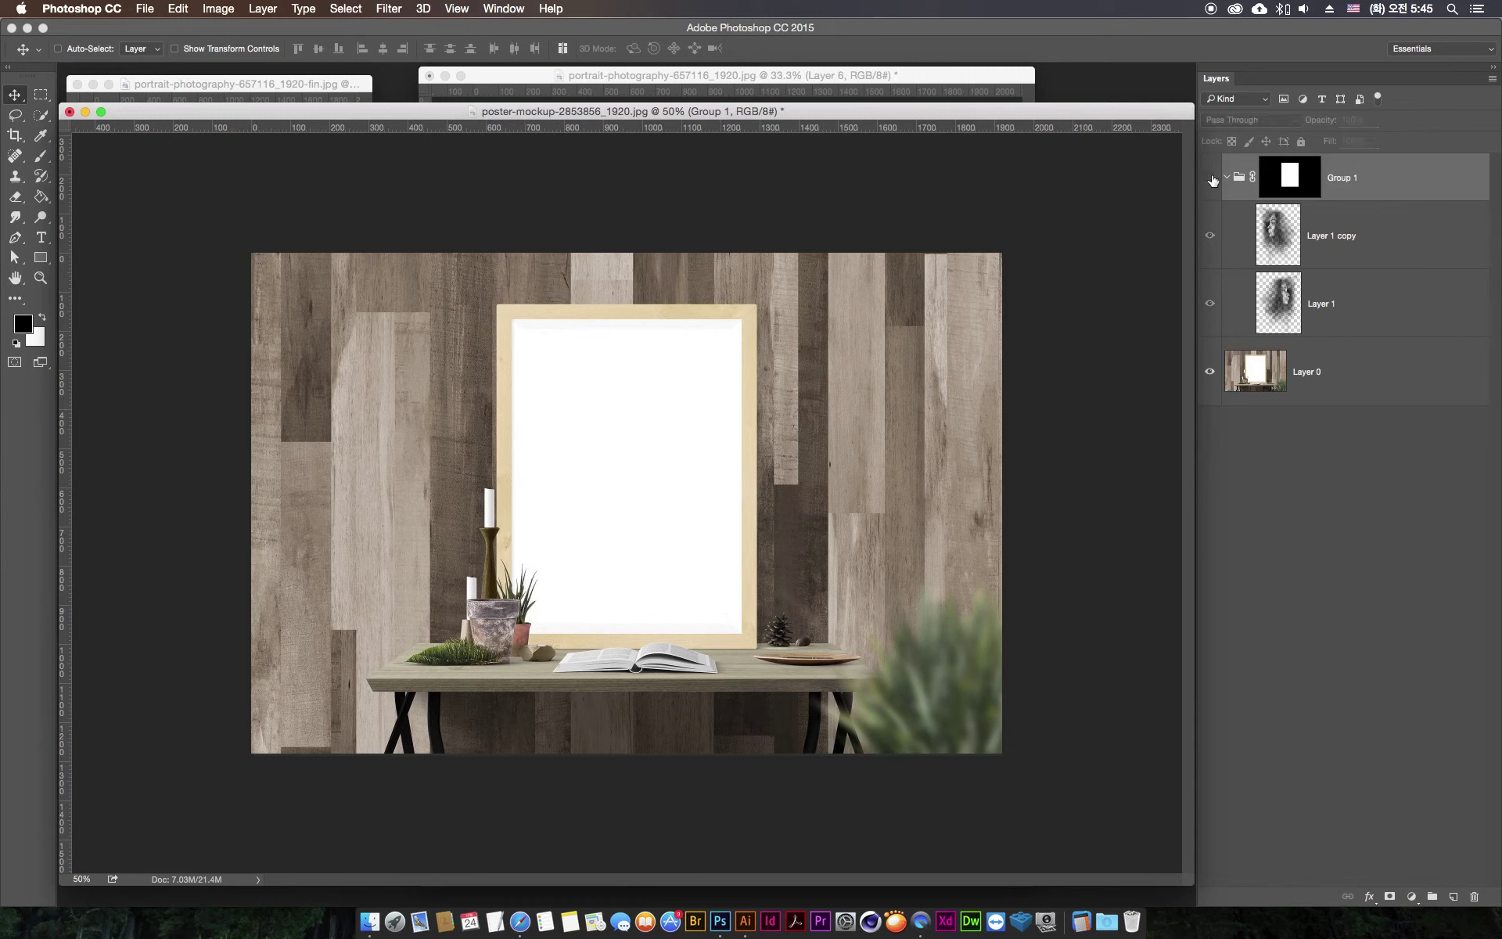
{"action": "left_click", "coordinate": [1400, 216]}
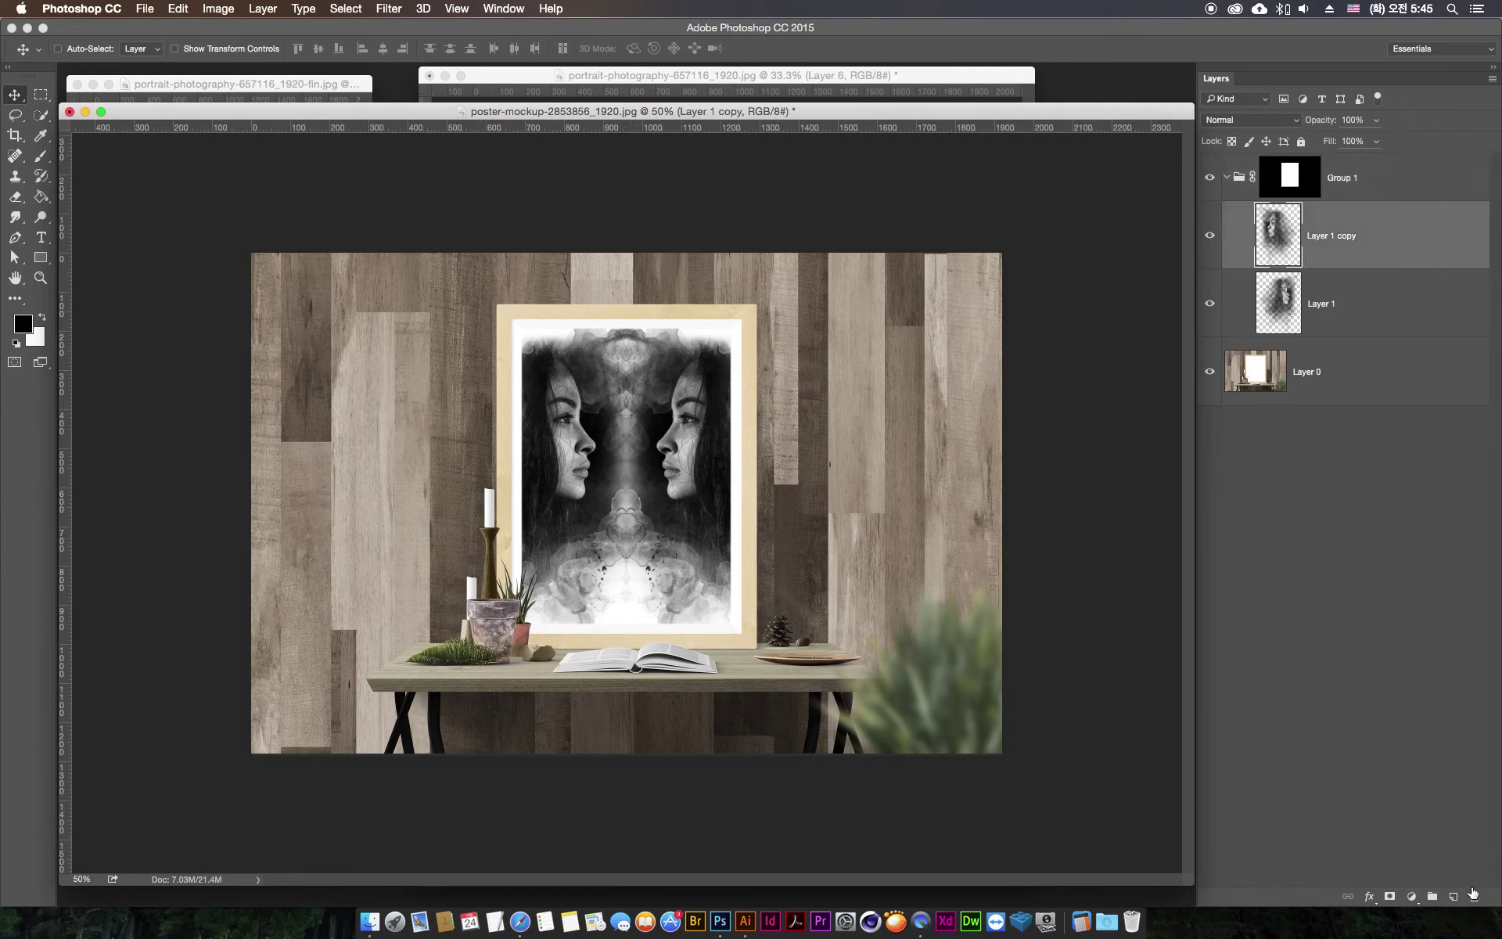
{"action": "left_click", "coordinate": [1453, 896]}
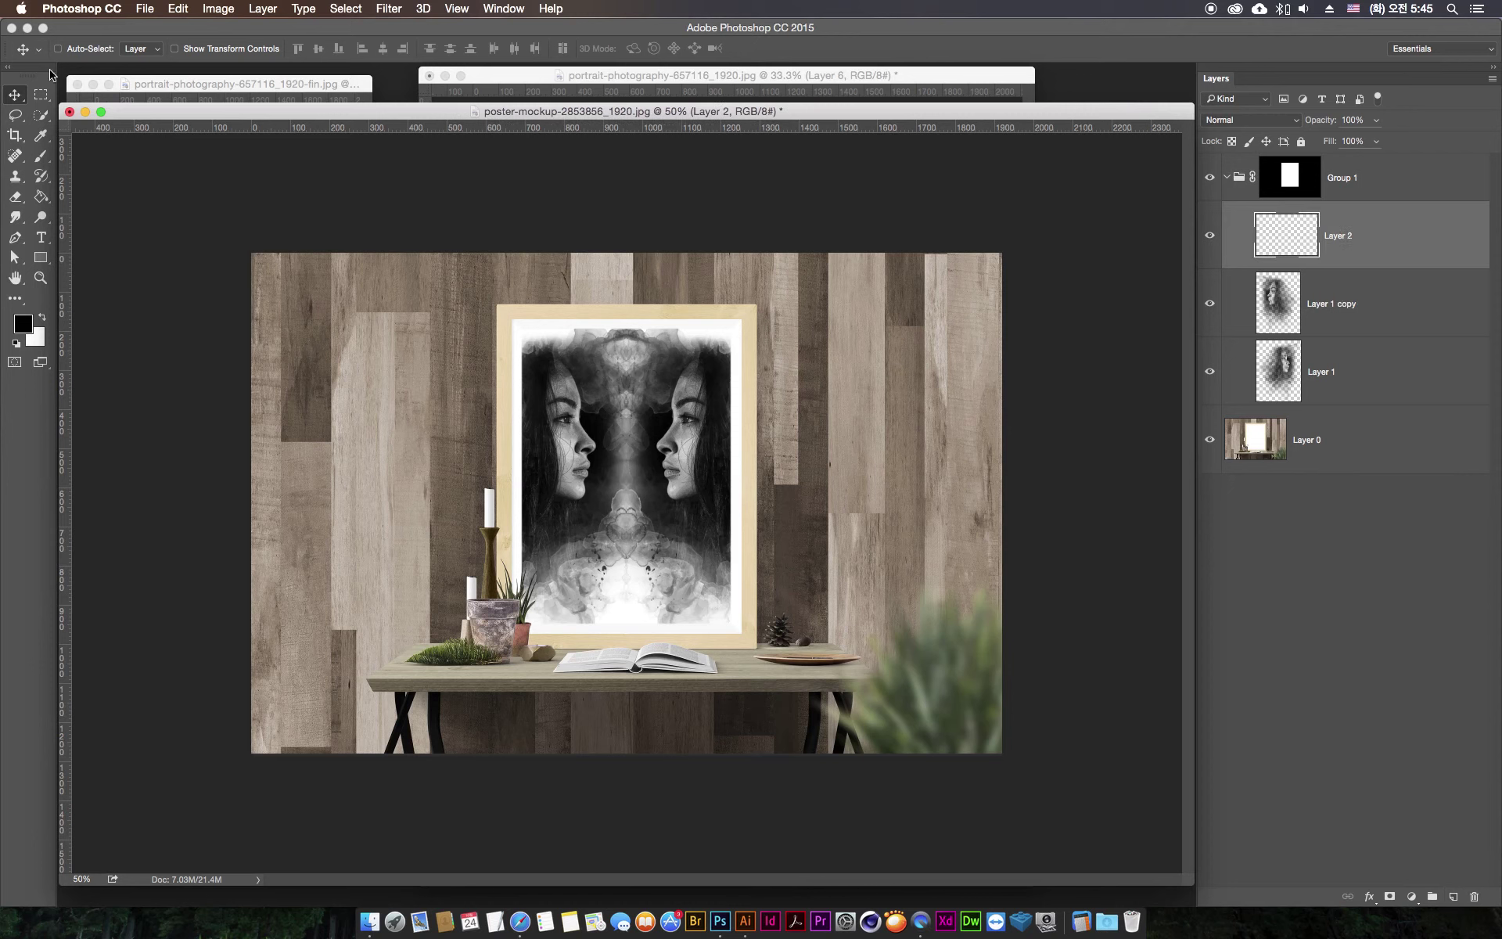
- Paint a soft white glow on Layer 2 with a 700 px soft round brush at 33% opacity
{"action": "left_click", "coordinate": [40, 156]}
{"action": "left_click", "coordinate": [43, 317]}
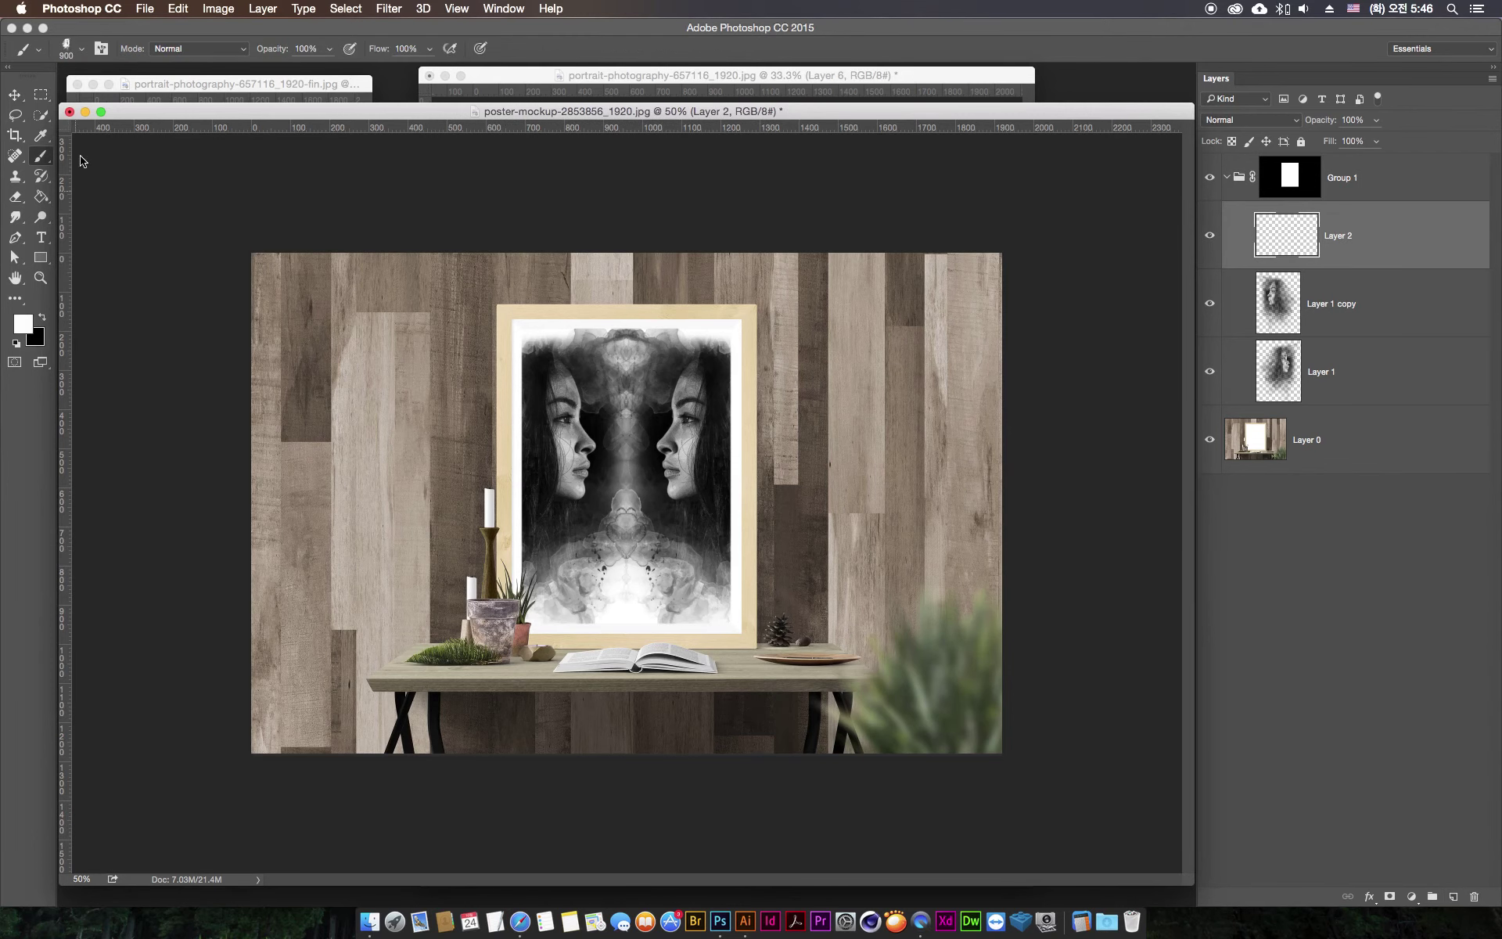
{"action": "left_click", "coordinate": [81, 49]}
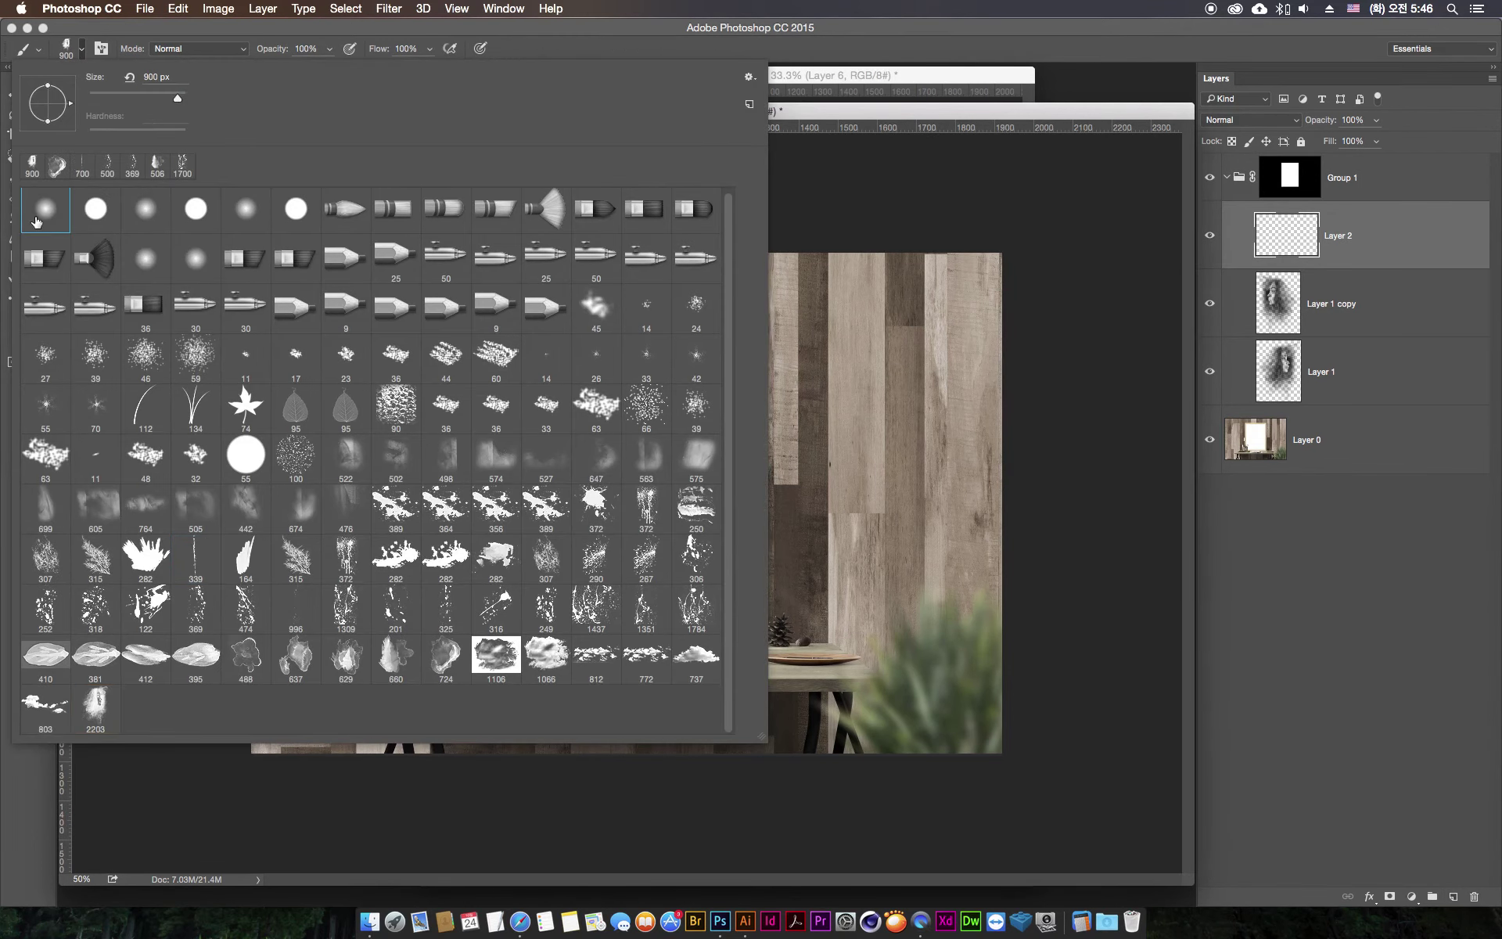
{"action": "left_click", "coordinate": [884, 110]}
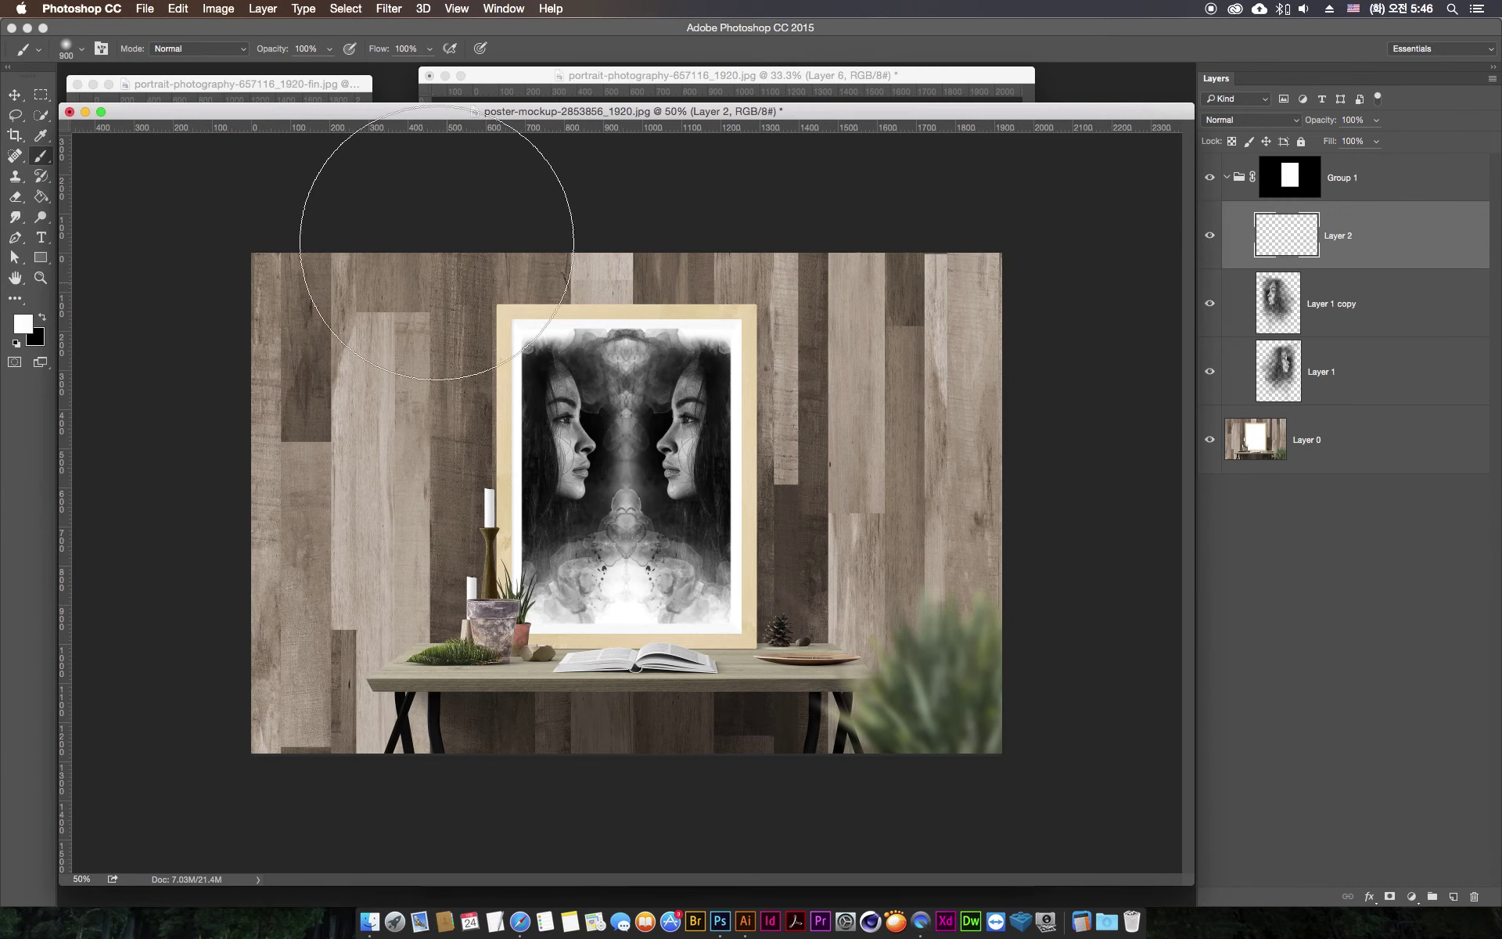
{"action": "left_click", "coordinate": [329, 48]}
{"action": "left_click_drag", "start_coordinate": [328, 67], "coordinate": [277, 66]}
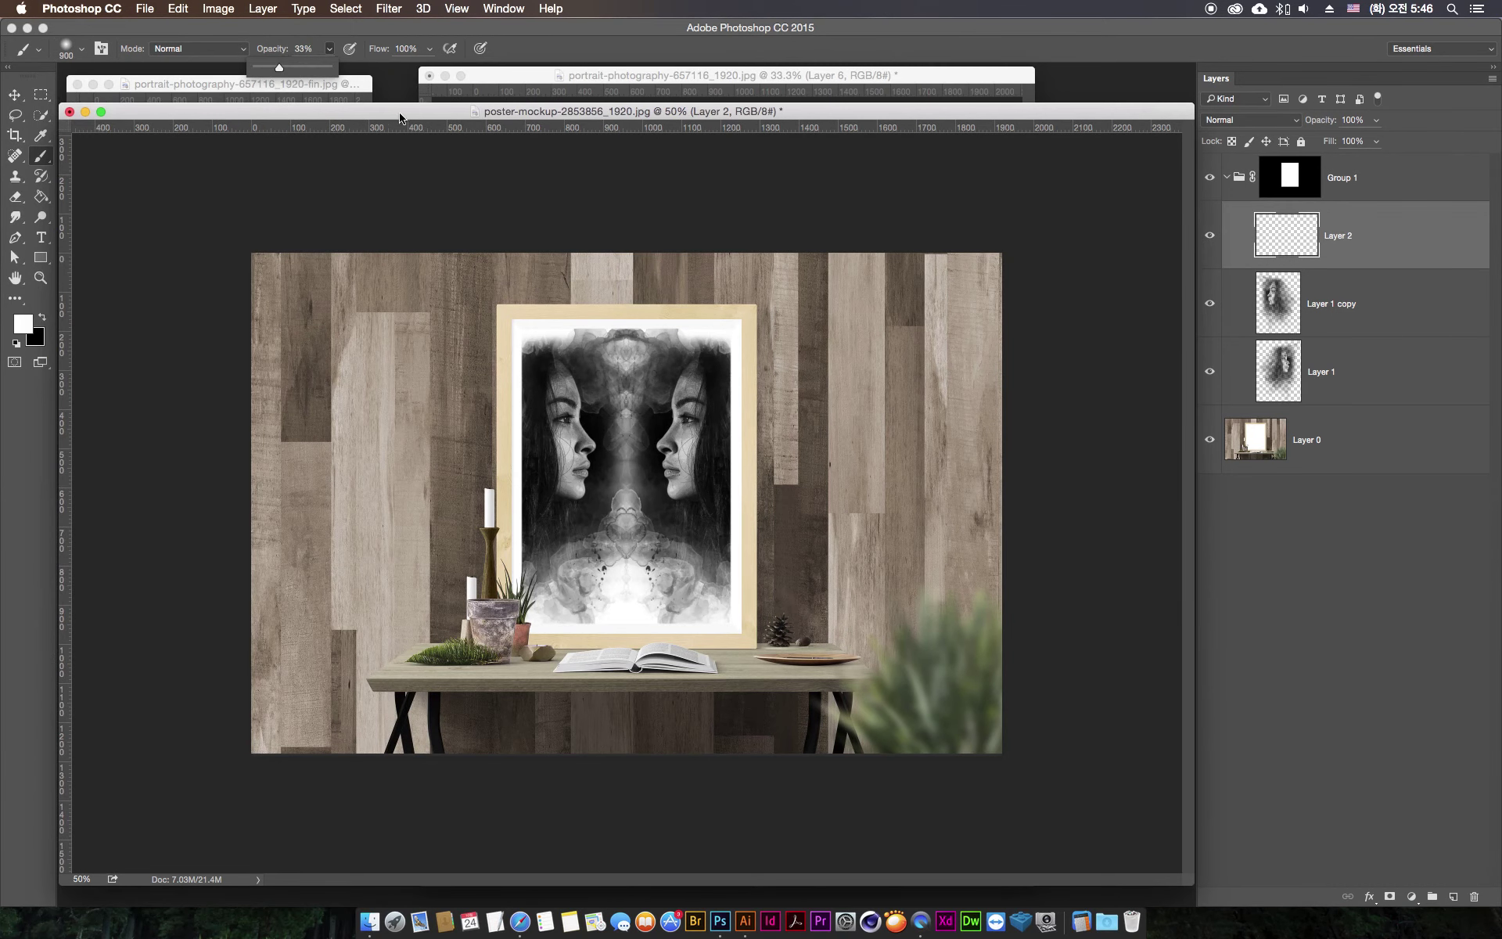
{"action": "left_click_drag", "start_coordinate": [401, 112], "coordinate": [399, 111]}
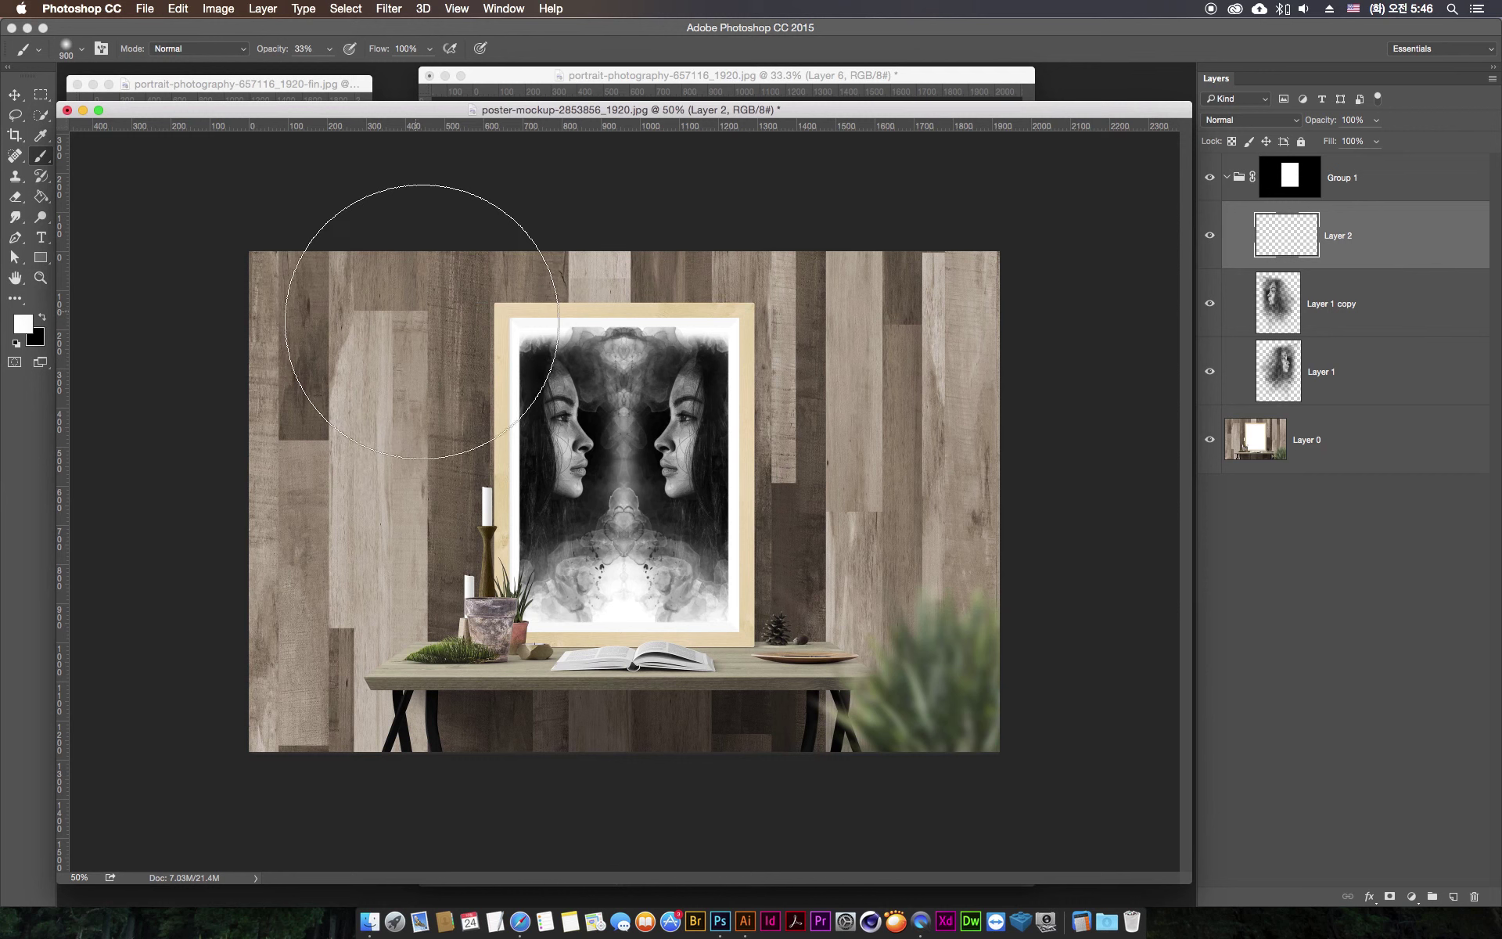
{"action": "key", "text": "bracketright"}
{"action": "key", "text": "bracketleft"}
{"action": "key", "text": "bracketleft"}
{"action": "key", "text": "bracketleft"}
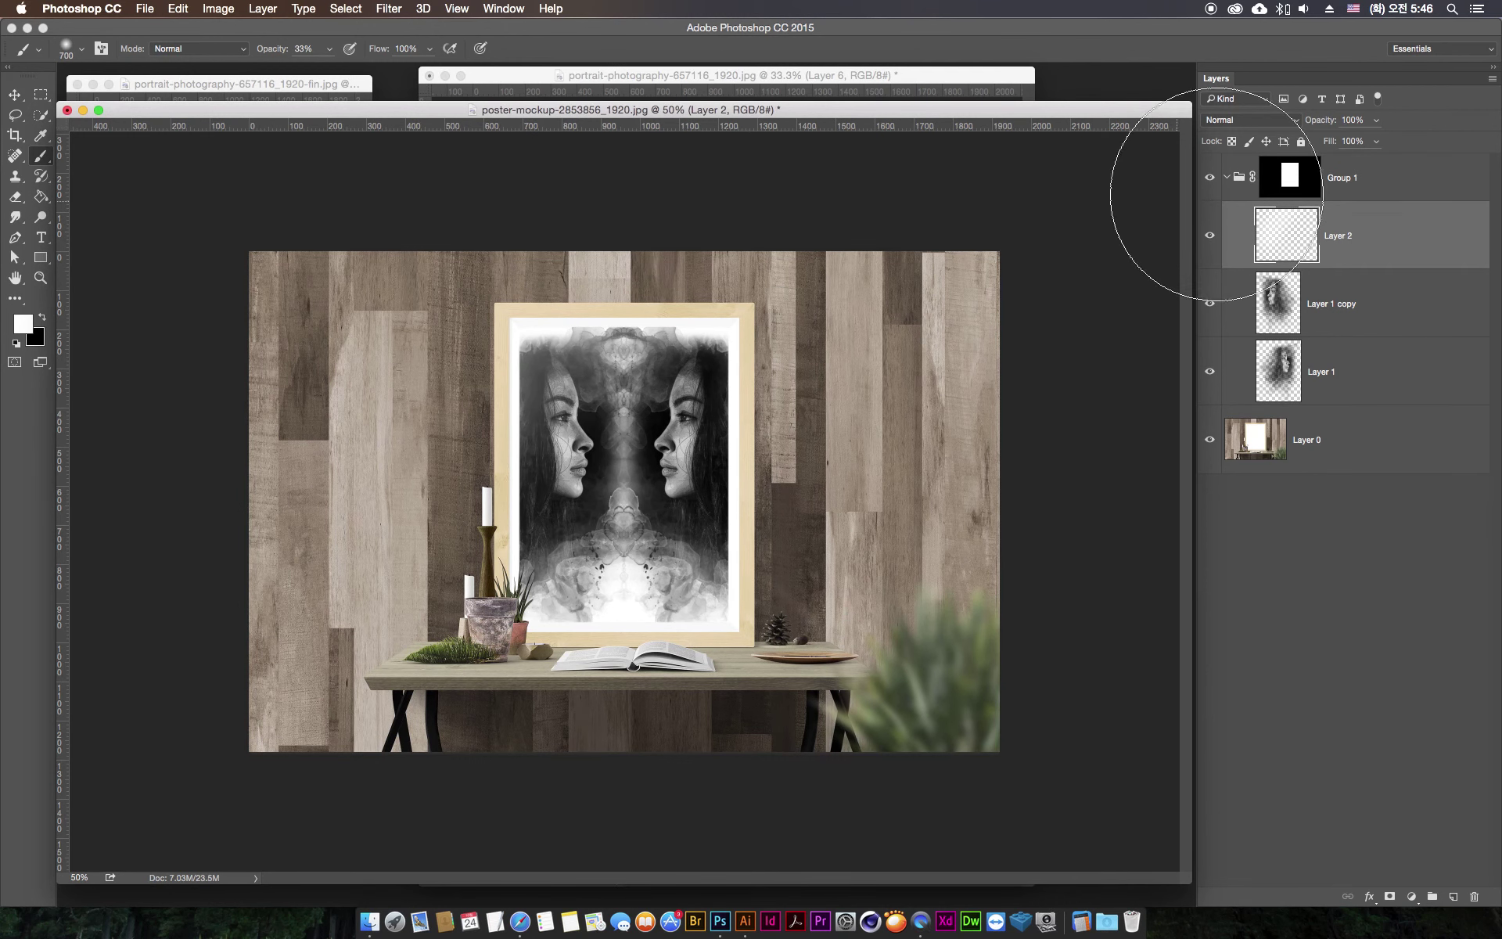
{"action": "left_click", "coordinate": [1210, 237]}
{"action": "left_click", "coordinate": [1210, 241]}
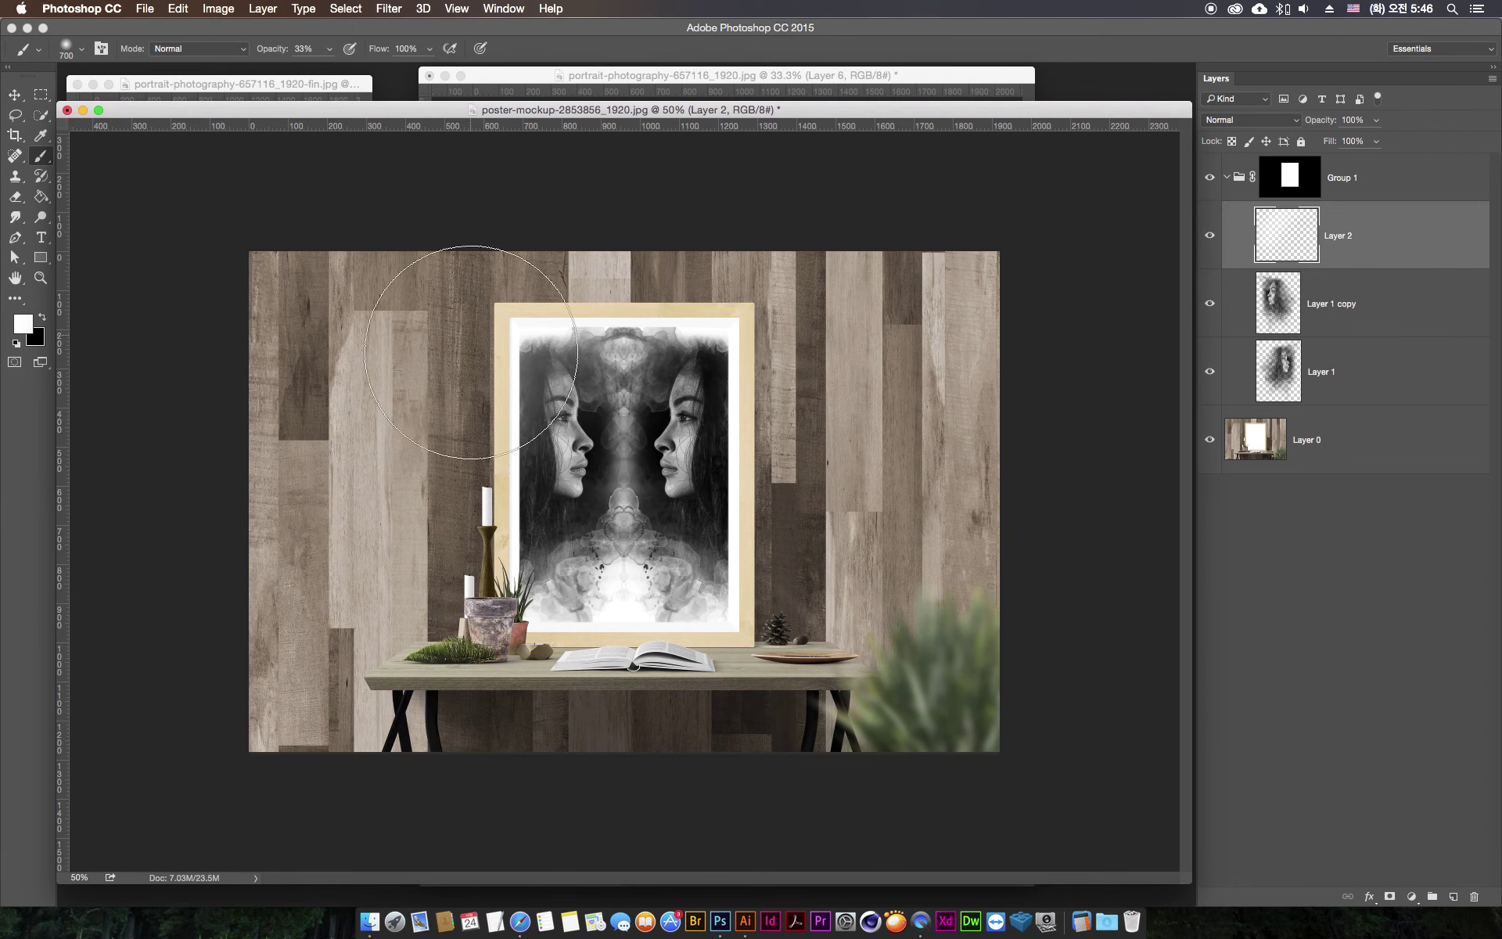
- Paint faint black shading near the table at 11% opacity with a 600 px brush, then select Layer 1 copy
{"action": "key", "text": "bracketleft"}
{"action": "key", "text": "bracketleft"}
{"action": "key", "text": "bracketleft"}
{"action": "left_click", "coordinate": [329, 49]}
{"action": "left_click_drag", "start_coordinate": [329, 66], "coordinate": [312, 67]}
{"action": "key", "text": "bracketleft"}
{"action": "left_click", "coordinate": [430, 556]}
{"action": "left_click", "coordinate": [43, 320]}
{"action": "key", "text": "bracketright"}
{"action": "key", "text": "bracketright"}
{"action": "key", "text": "bracketright"}
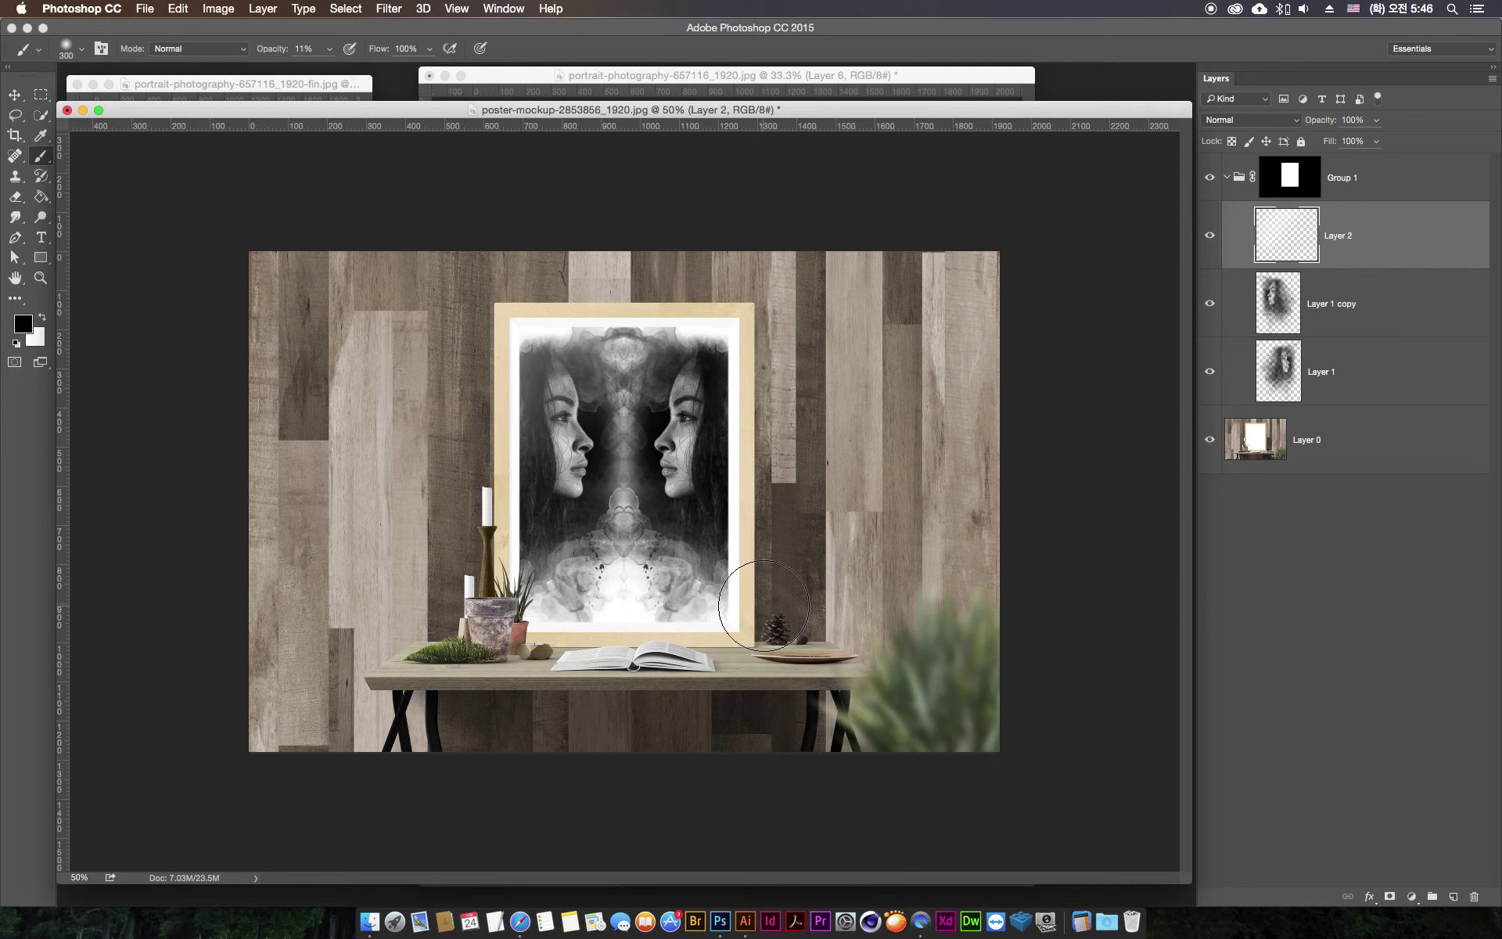
{"action": "key", "text": "bracketright"}
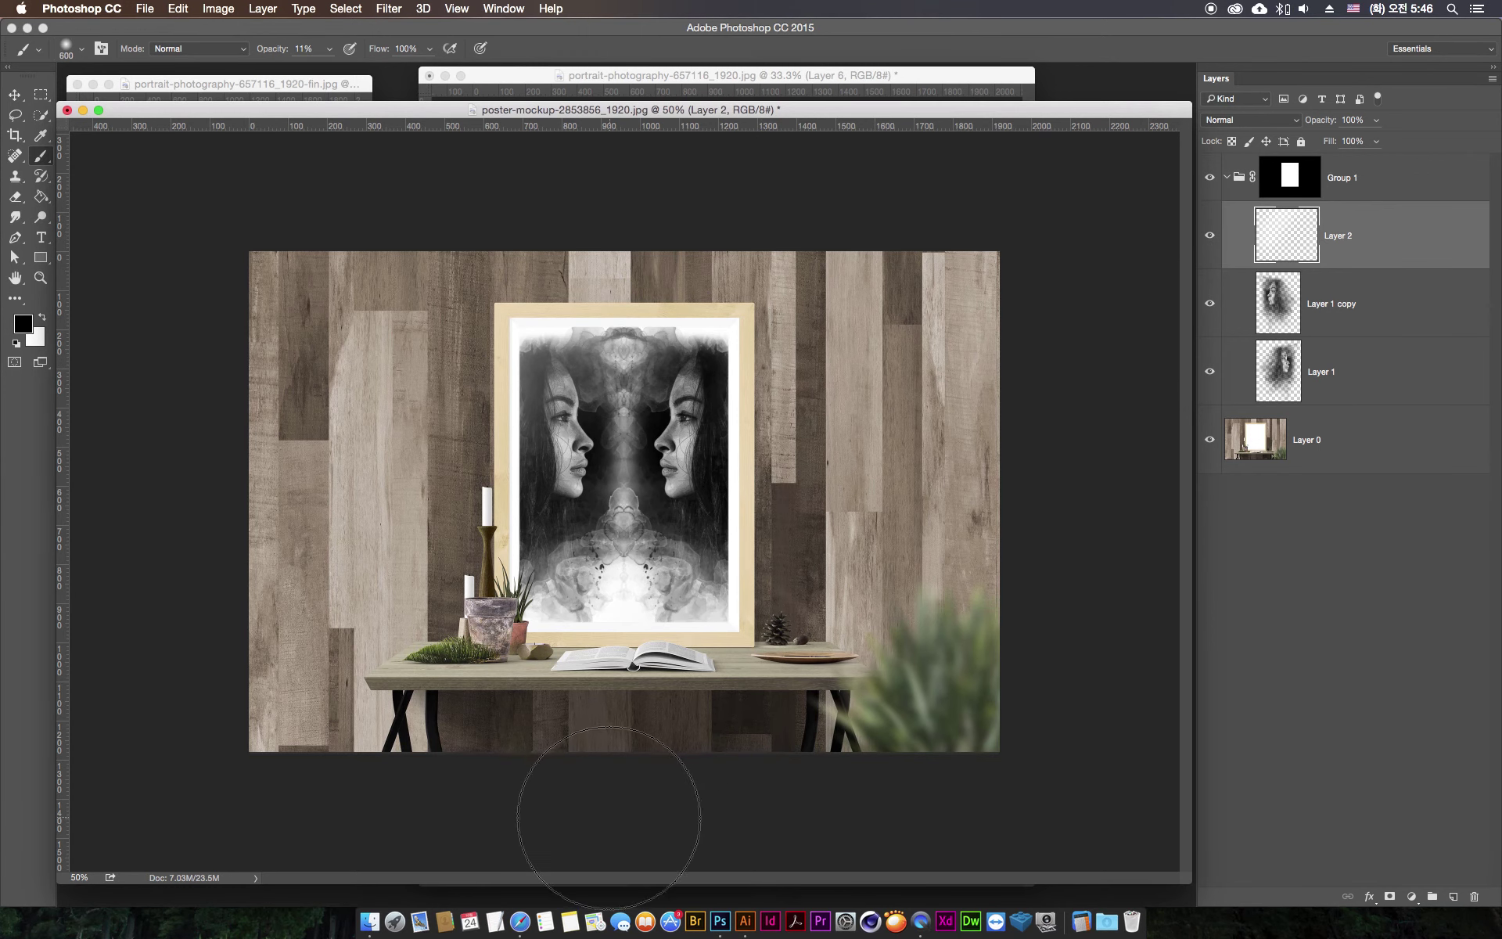
{"action": "left_click_drag", "start_coordinate": [846, 595], "coordinate": [900, 493]}
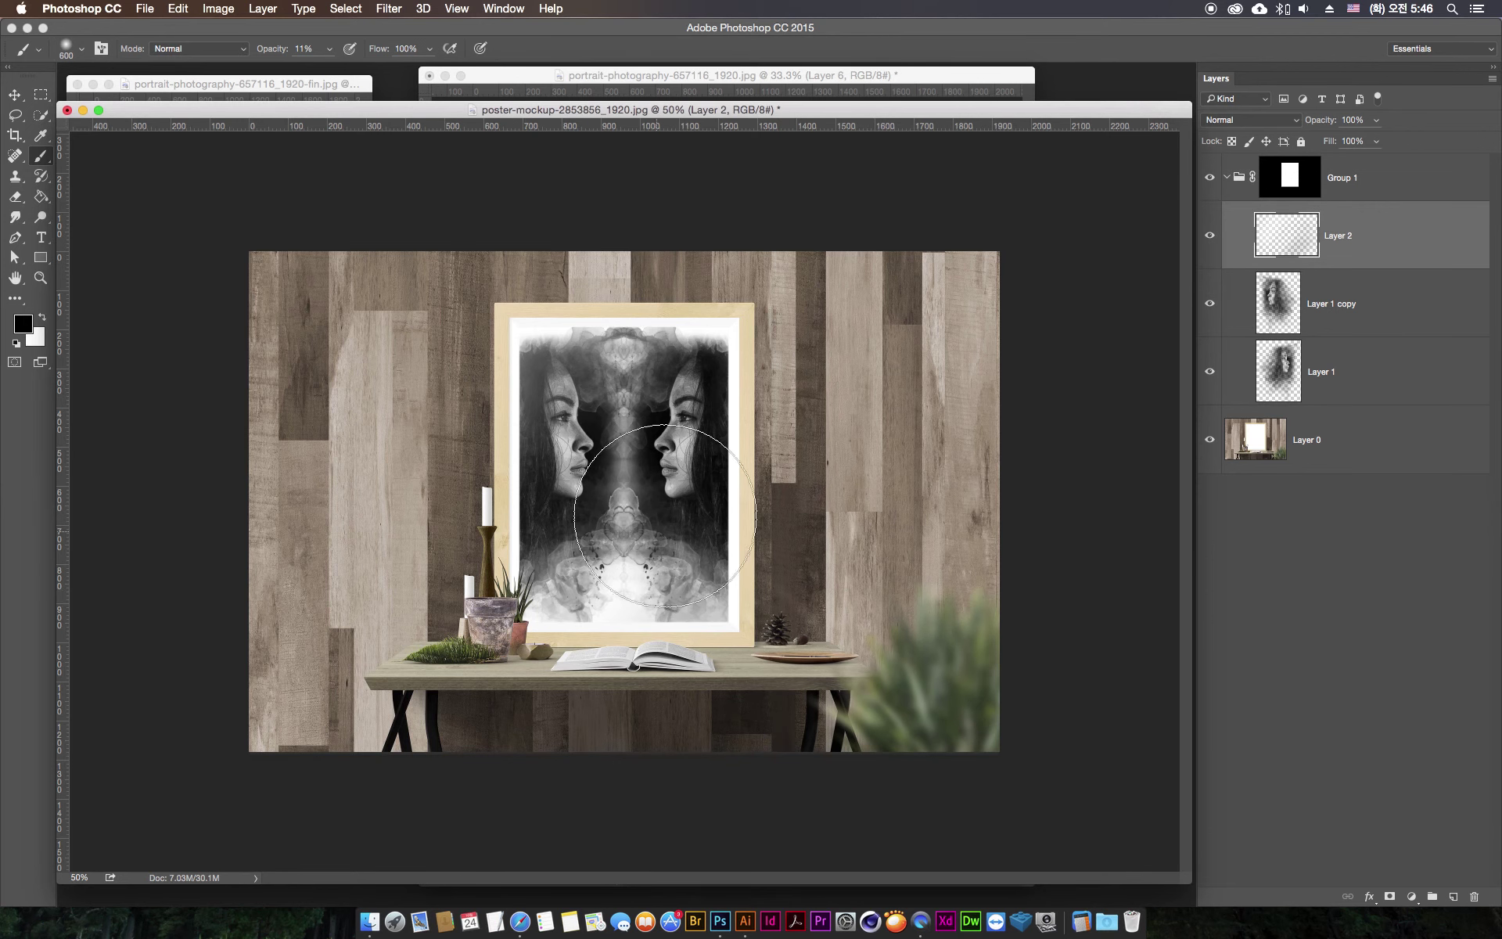
{"action": "left_click", "coordinate": [15, 95]}
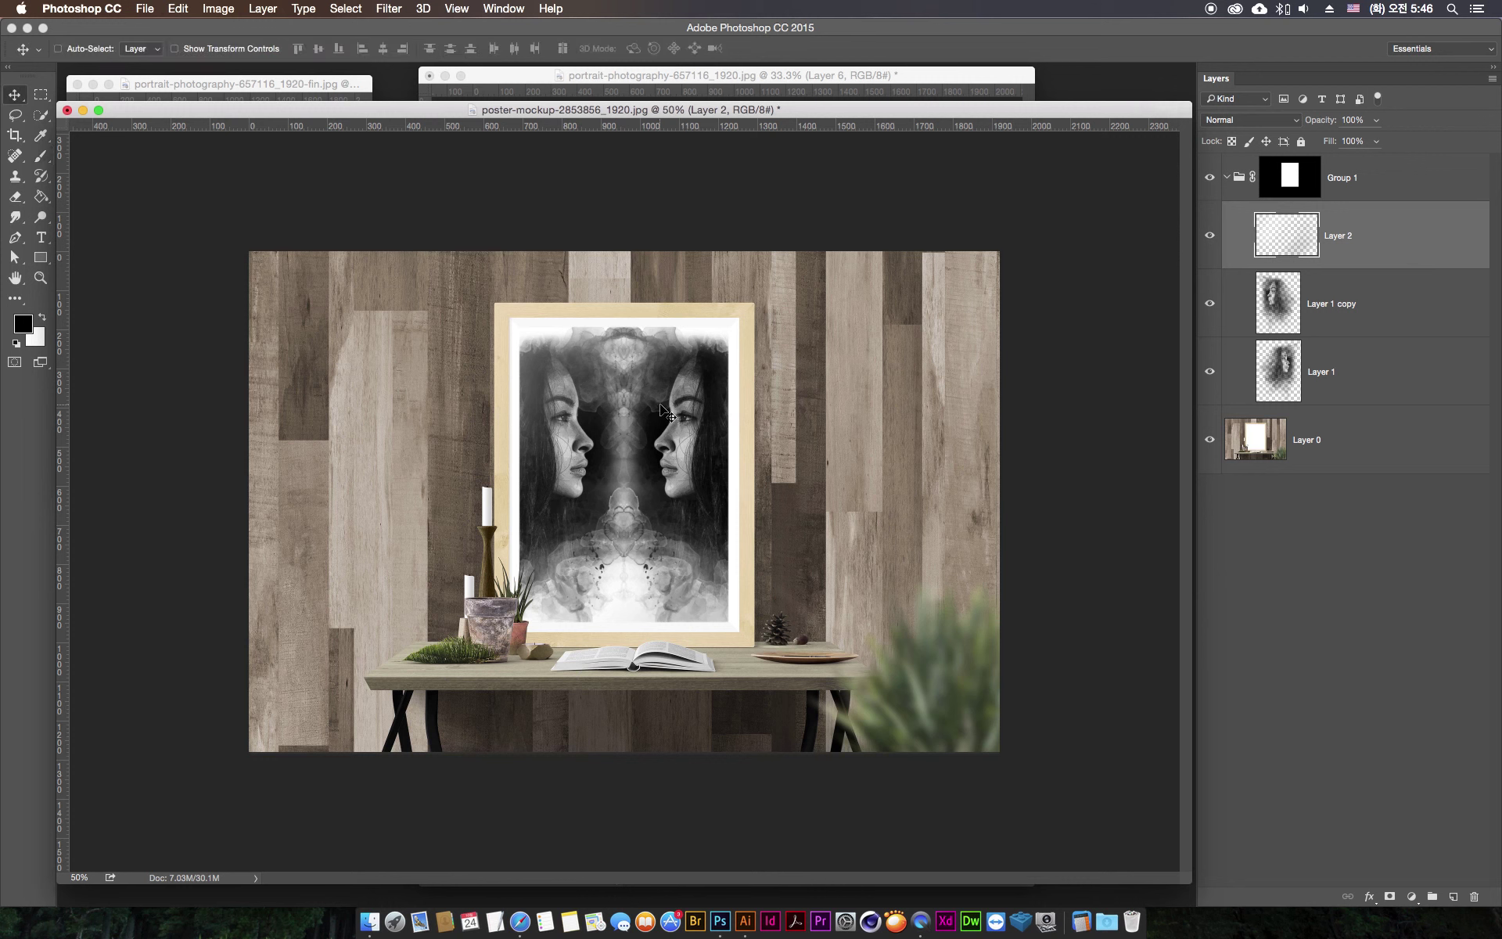
{"action": "left_click", "coordinate": [1422, 303]}
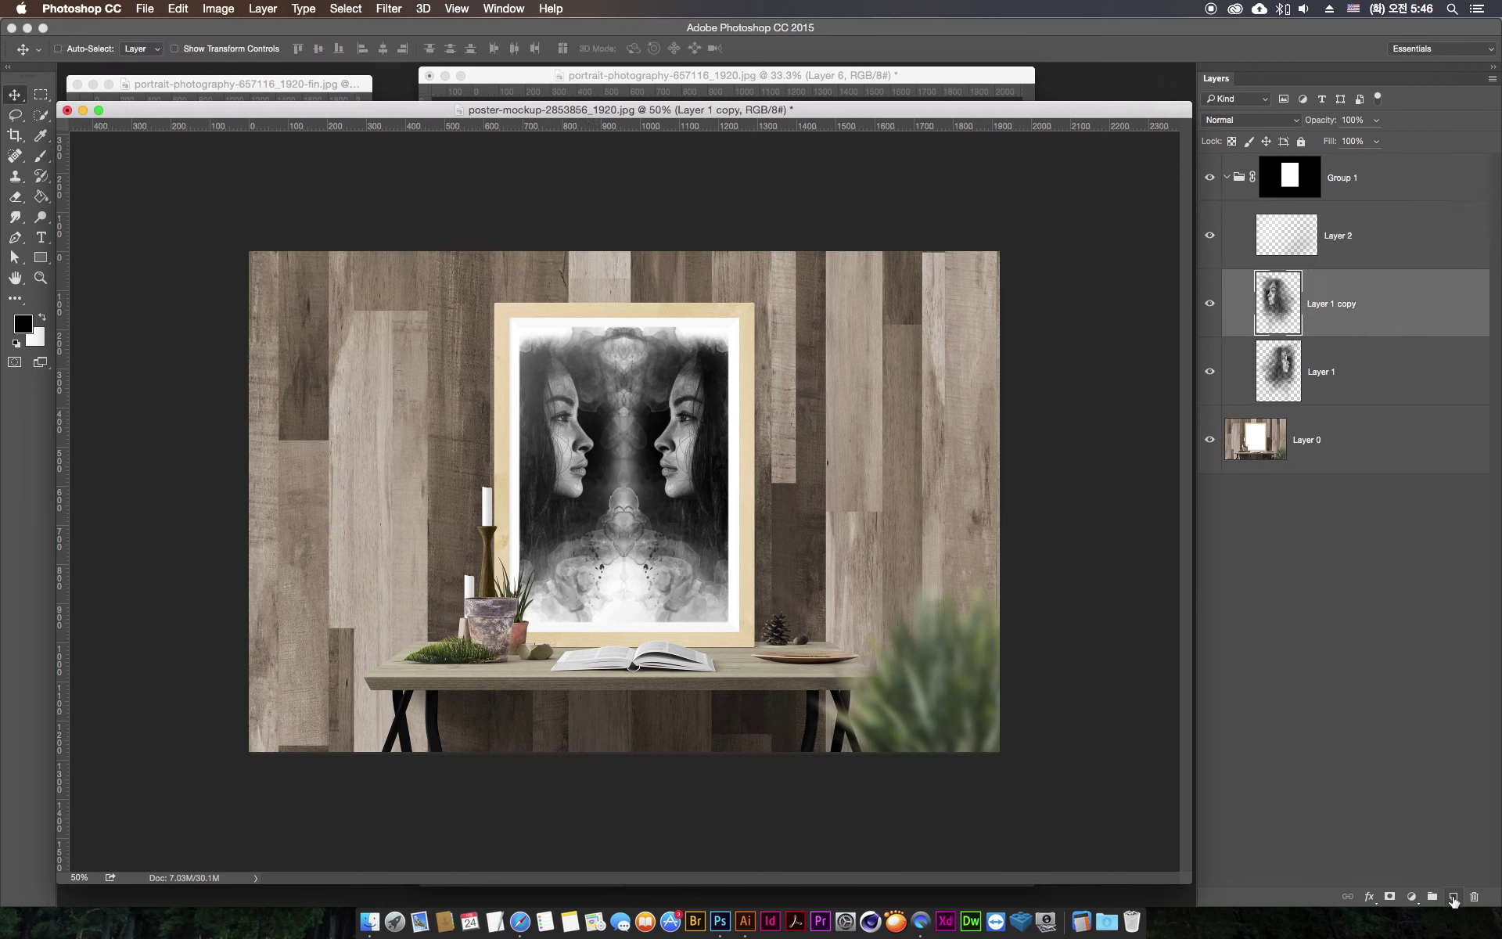
- Create a new layer and pick the 1351 px splatter brush, undoing a faint test stamp
{"action": "left_click", "coordinate": [1452, 897]}
{"action": "left_click", "coordinate": [40, 159]}
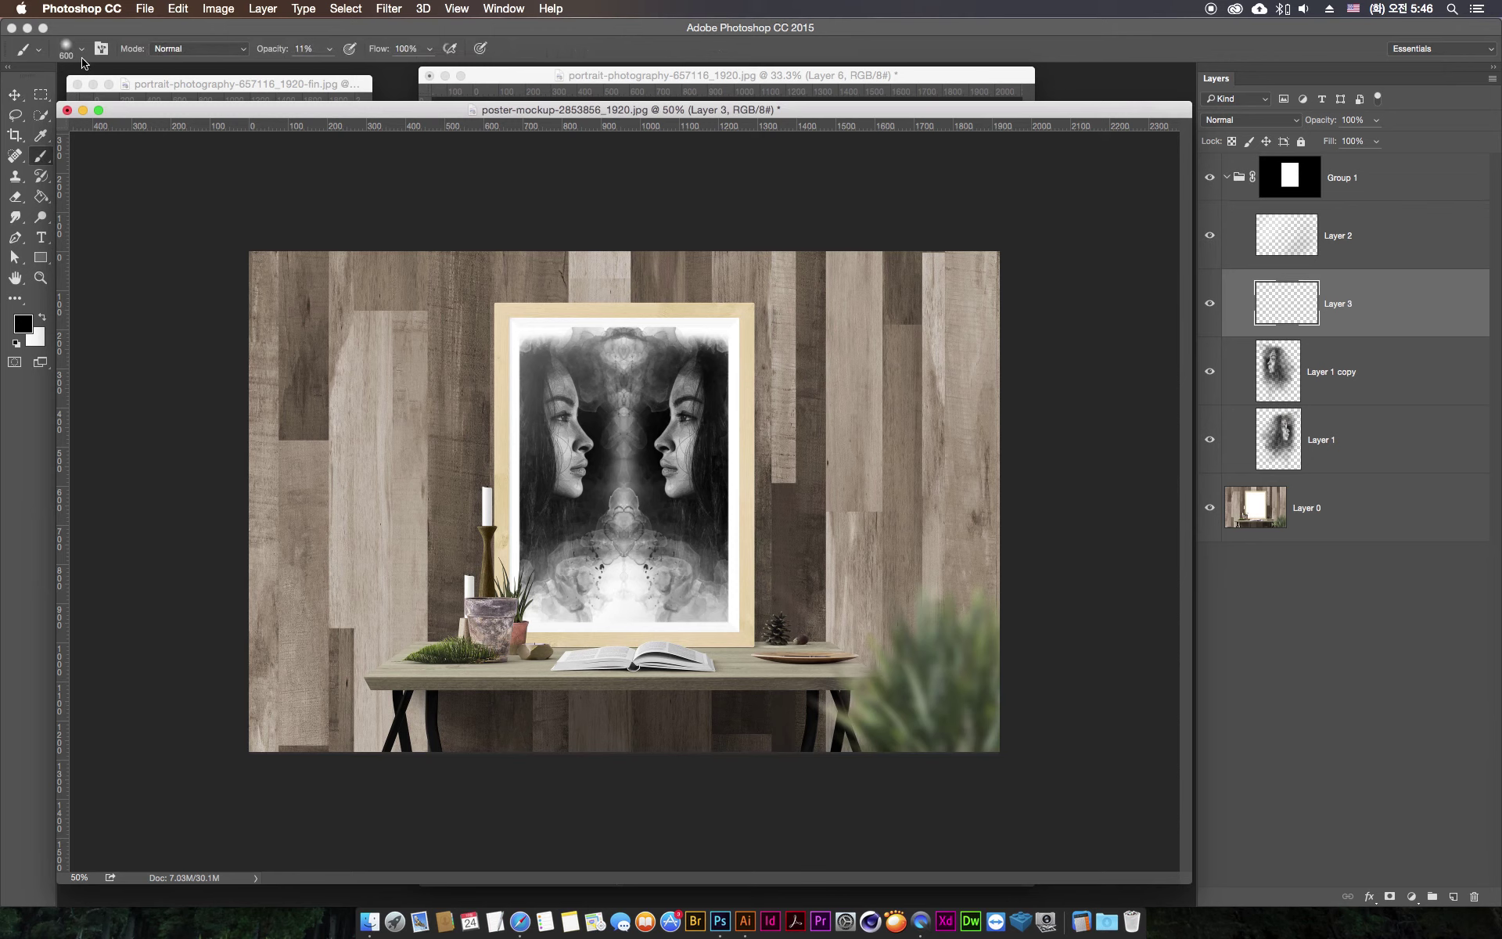
{"action": "right_click", "coordinate": [156, 358]}
{"action": "left_click", "coordinate": [649, 616]}
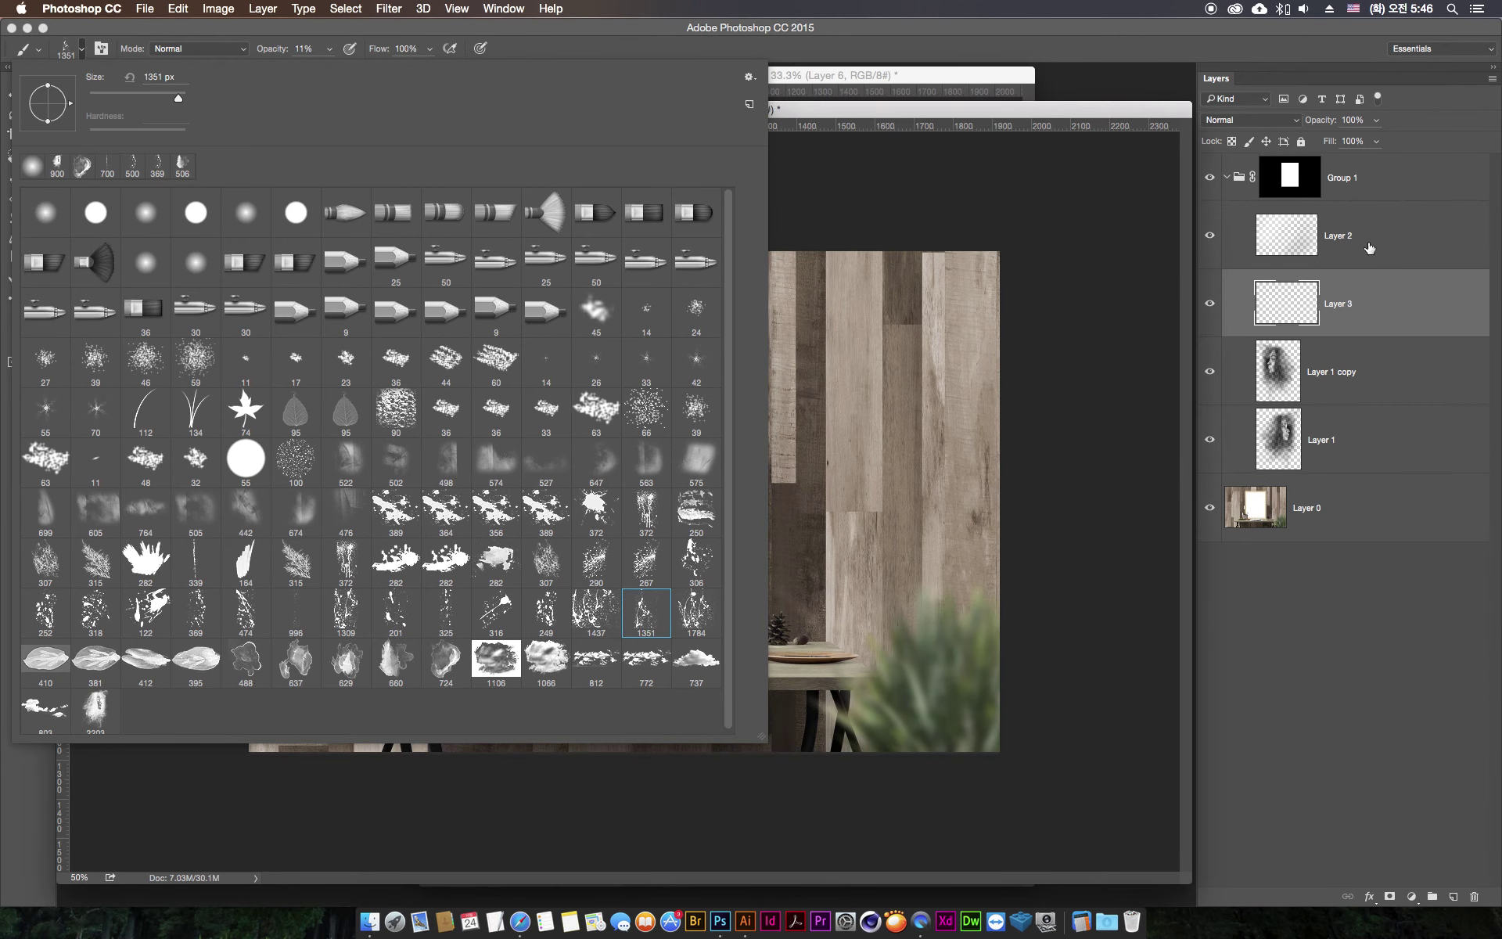
{"action": "left_click", "coordinate": [1376, 305]}
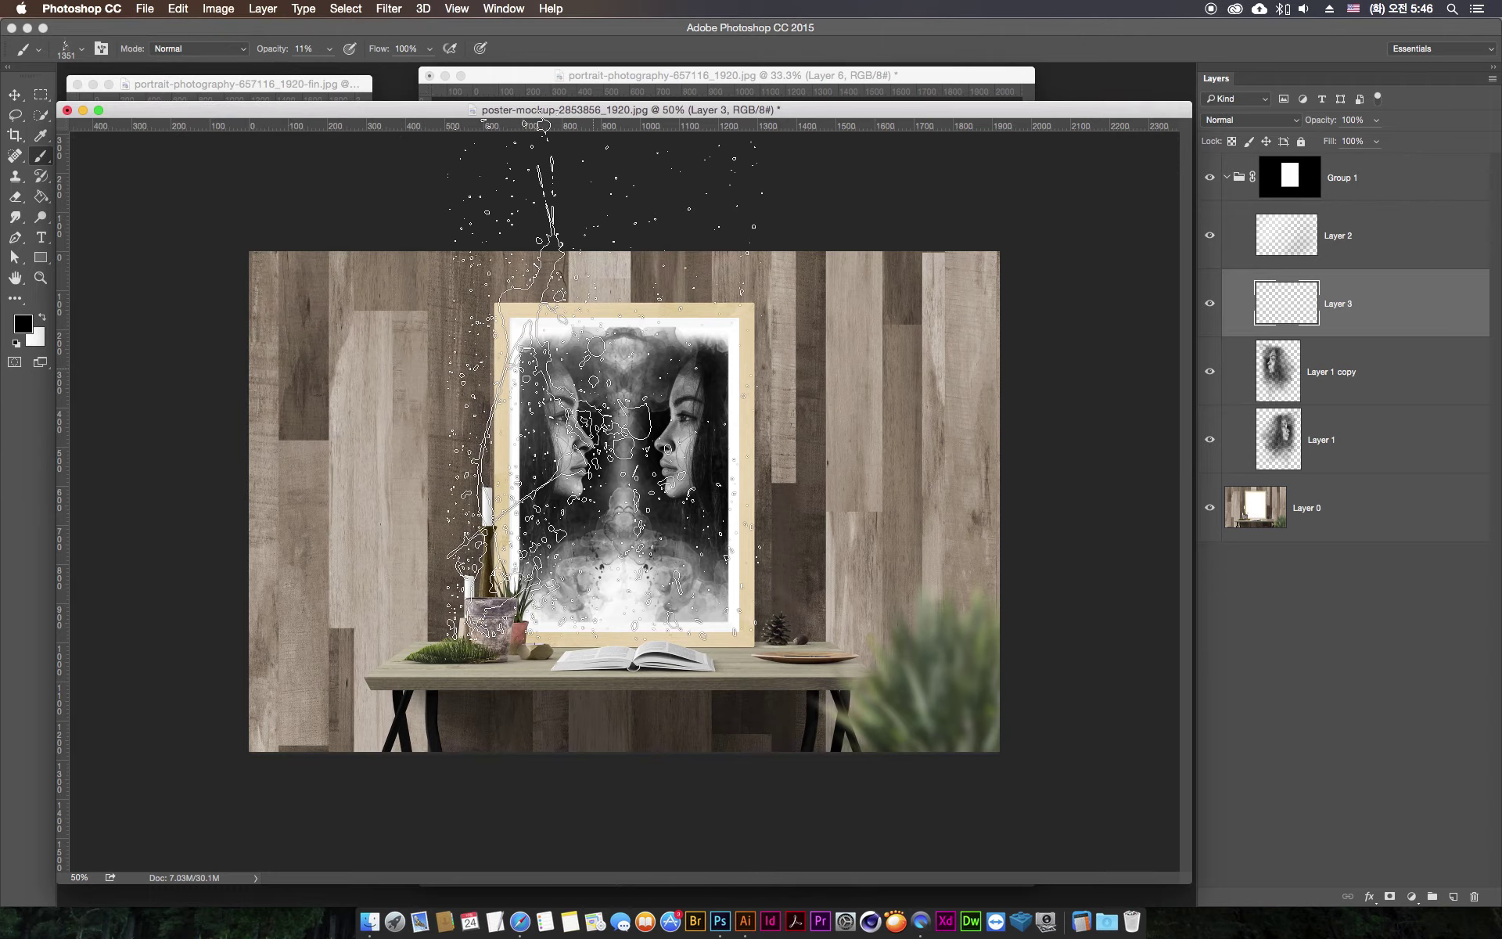
{"action": "left_click", "coordinate": [626, 434]}
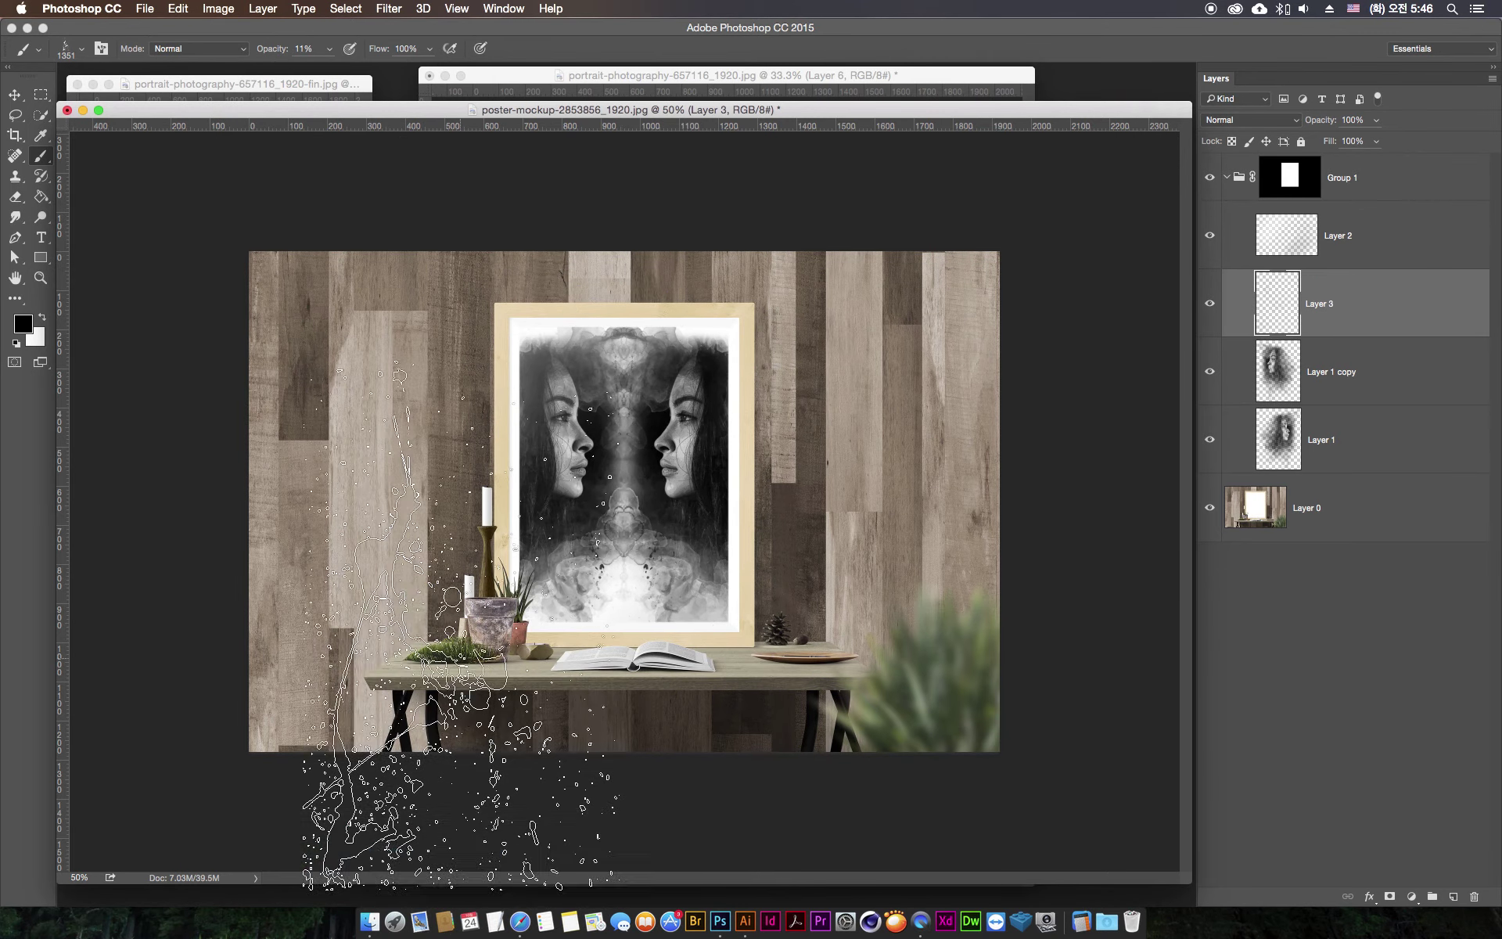
{"action": "key", "text": "ctrl+z"}
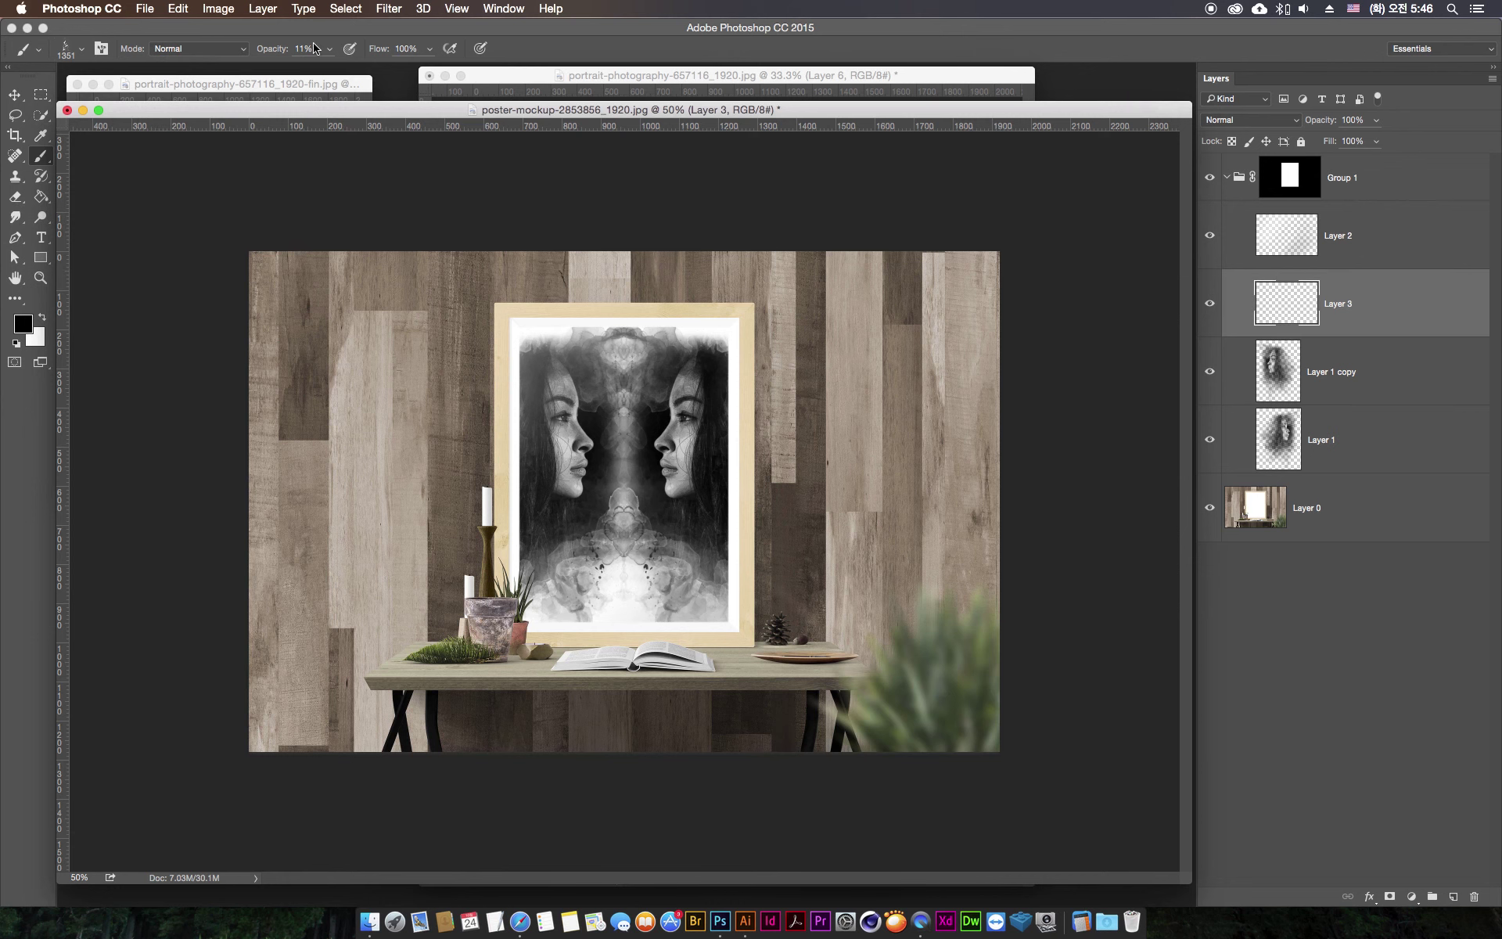
- Stamp black ink splatter at 100% opacity over the poster and shift it into place
{"action": "left_click_drag", "start_coordinate": [330, 49], "coordinate": [454, 58]}
{"action": "left_click", "coordinate": [548, 485]}
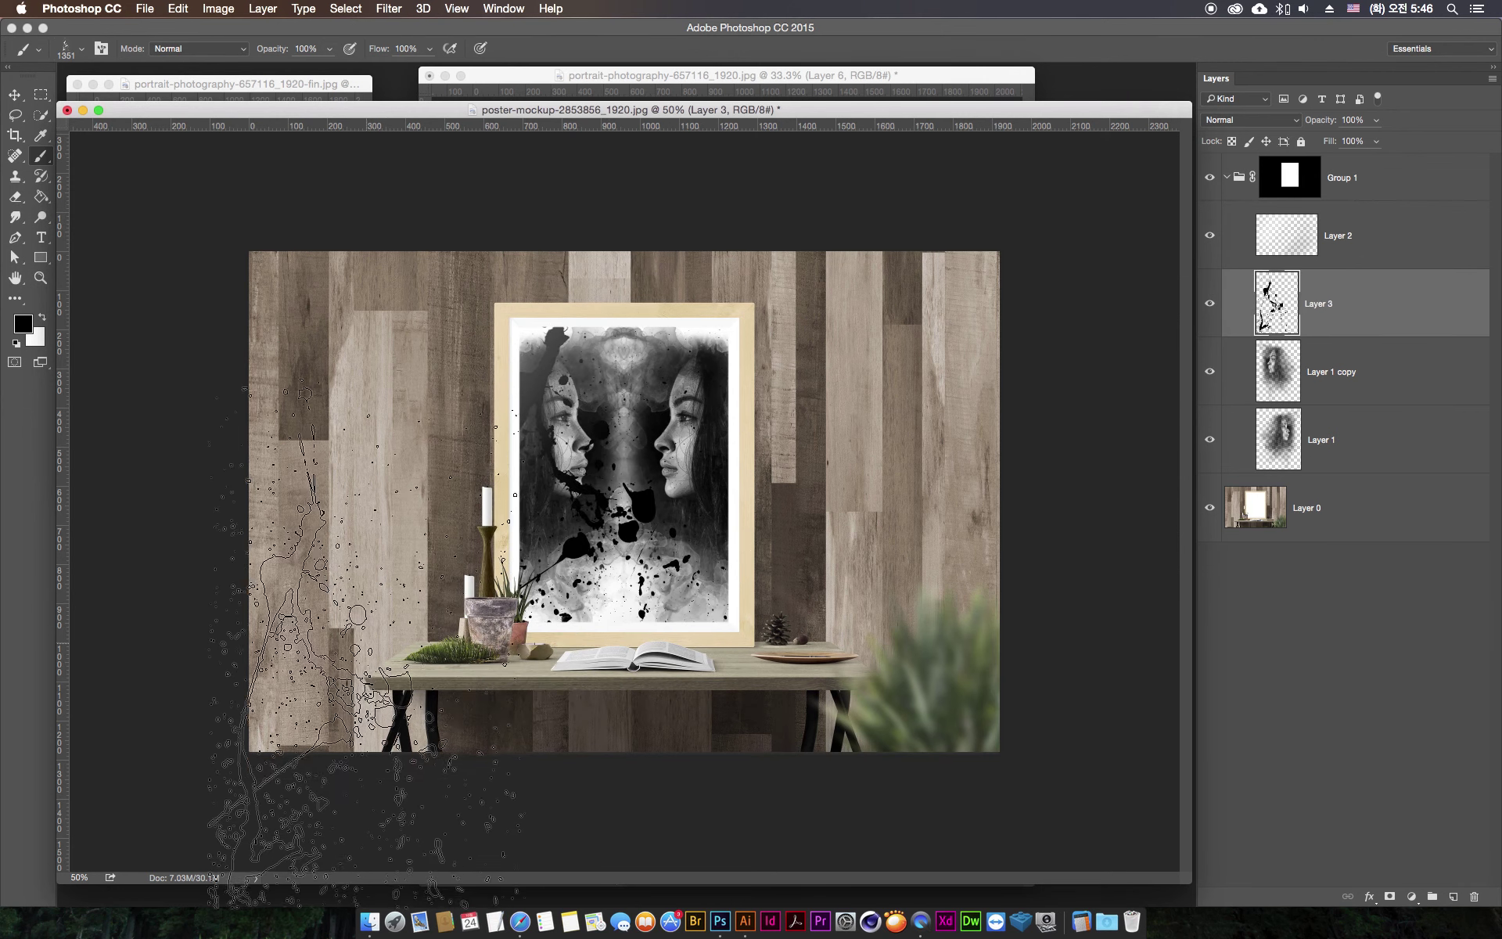
{"action": "left_click", "coordinate": [30, 94]}
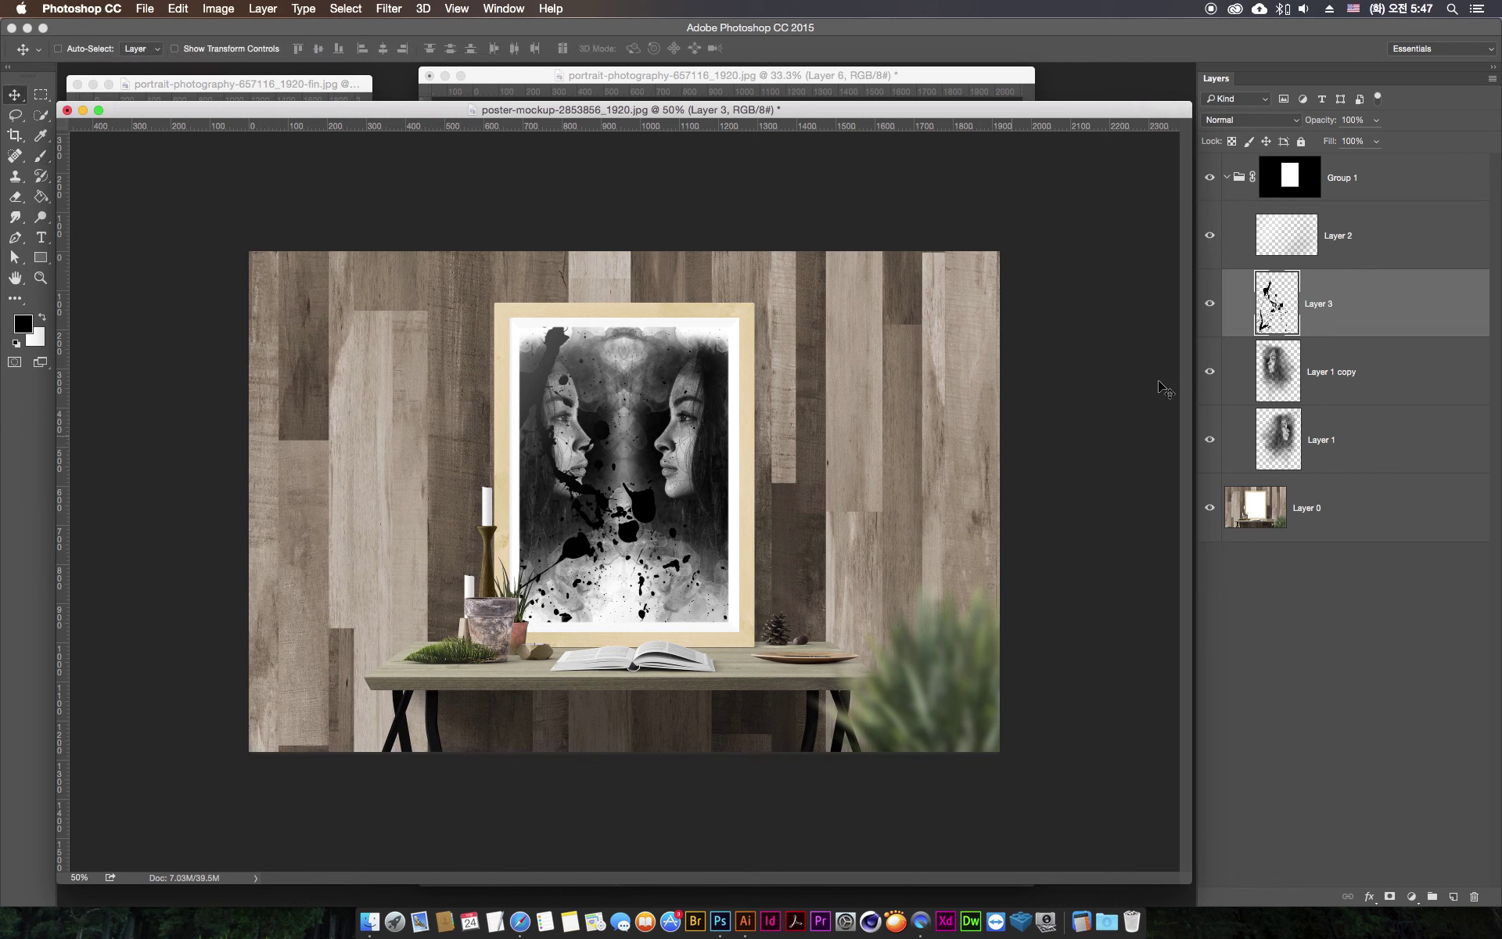
{"action": "mouse_move", "coordinate": [582, 530]}
{"action": "left_mouse_down"}
{"action": "mouse_move", "coordinate": [620, 564]}
{"action": "mouse_move", "coordinate": [602, 556]}
{"action": "left_mouse_up"}
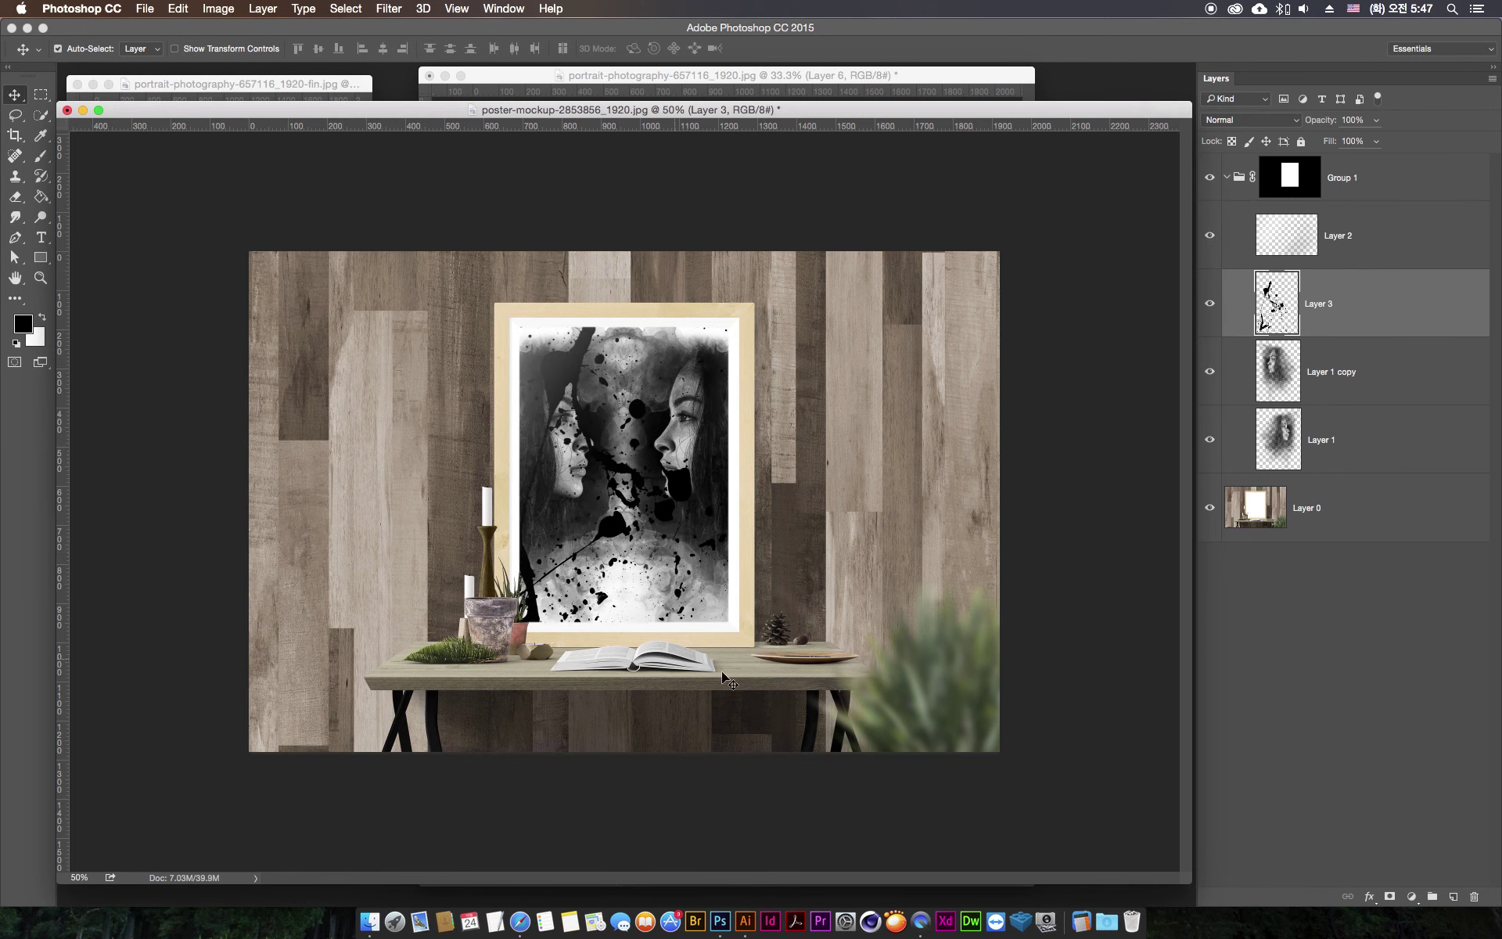
{"action": "key", "text": "ctrl+t"}
- Rotate the splatter to about -98° and move it across the poster's lower half, then commit
{"action": "left_click_drag", "start_coordinate": [806, 716], "coordinate": [737, 226]}
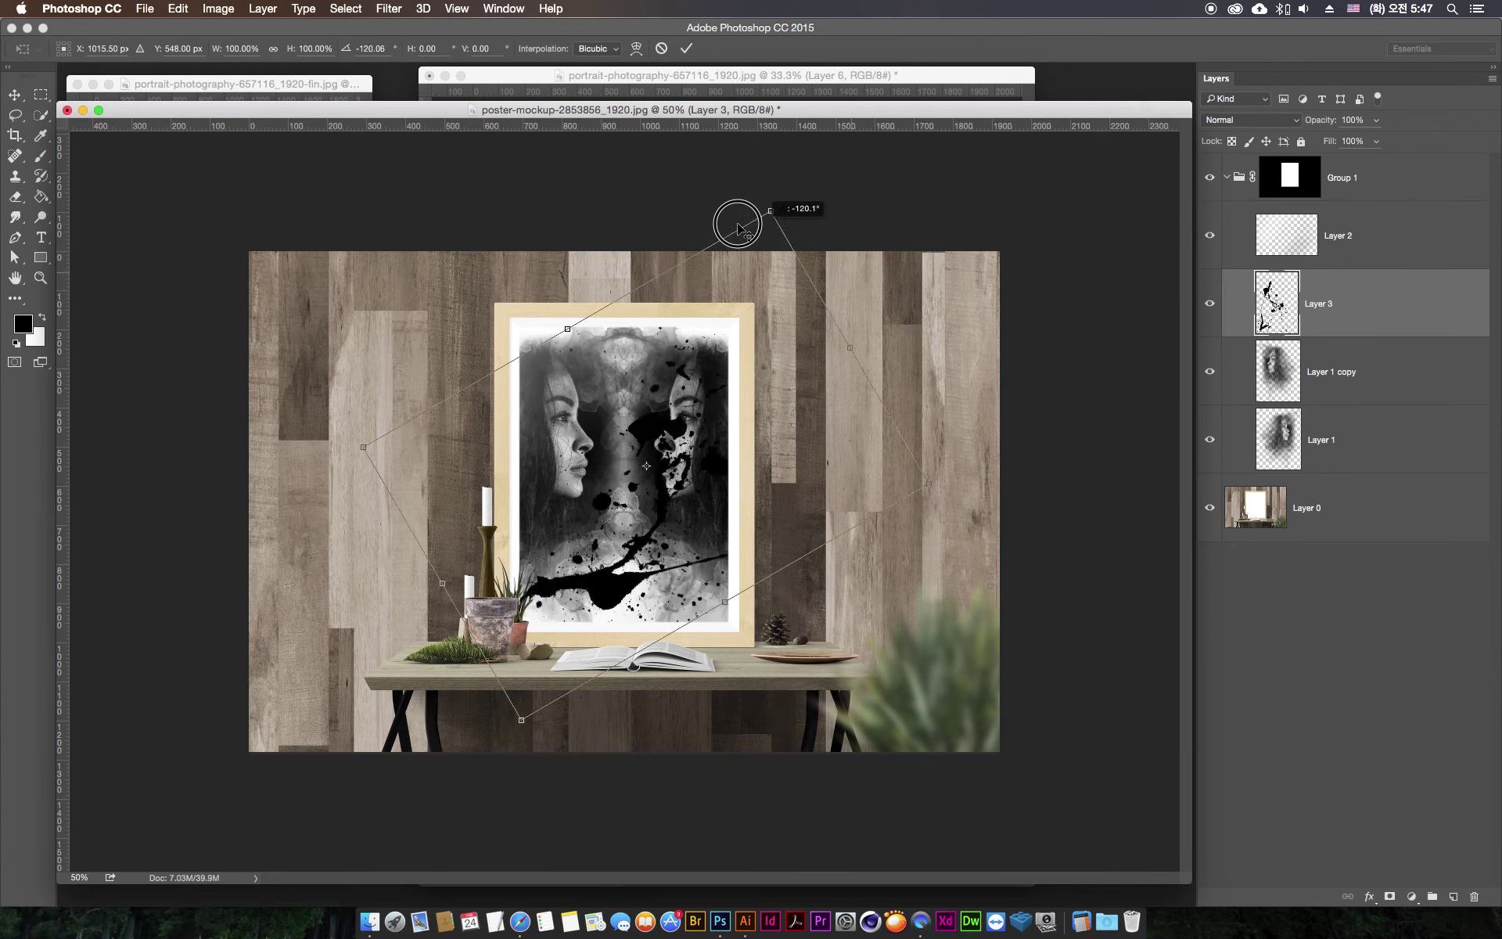
{"action": "left_click_drag", "start_coordinate": [738, 225], "coordinate": [693, 213]}
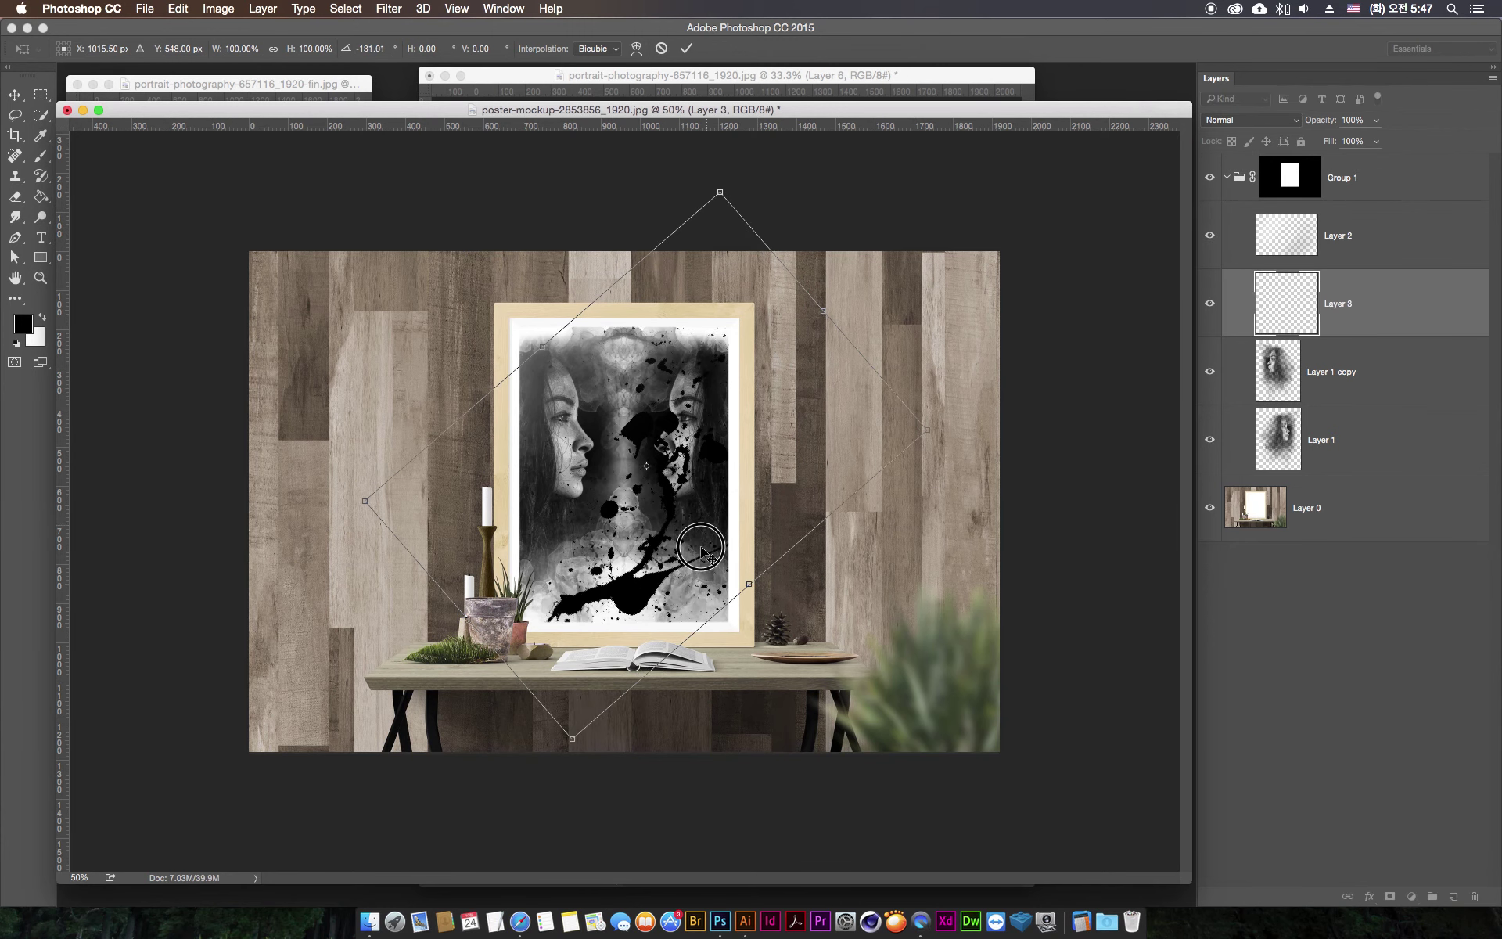
{"action": "left_click_drag", "start_coordinate": [701, 548], "coordinate": [661, 644]}
{"action": "left_click_drag", "start_coordinate": [912, 671], "coordinate": [867, 731]}
{"action": "left_click_drag", "start_coordinate": [680, 550], "coordinate": [743, 499]}
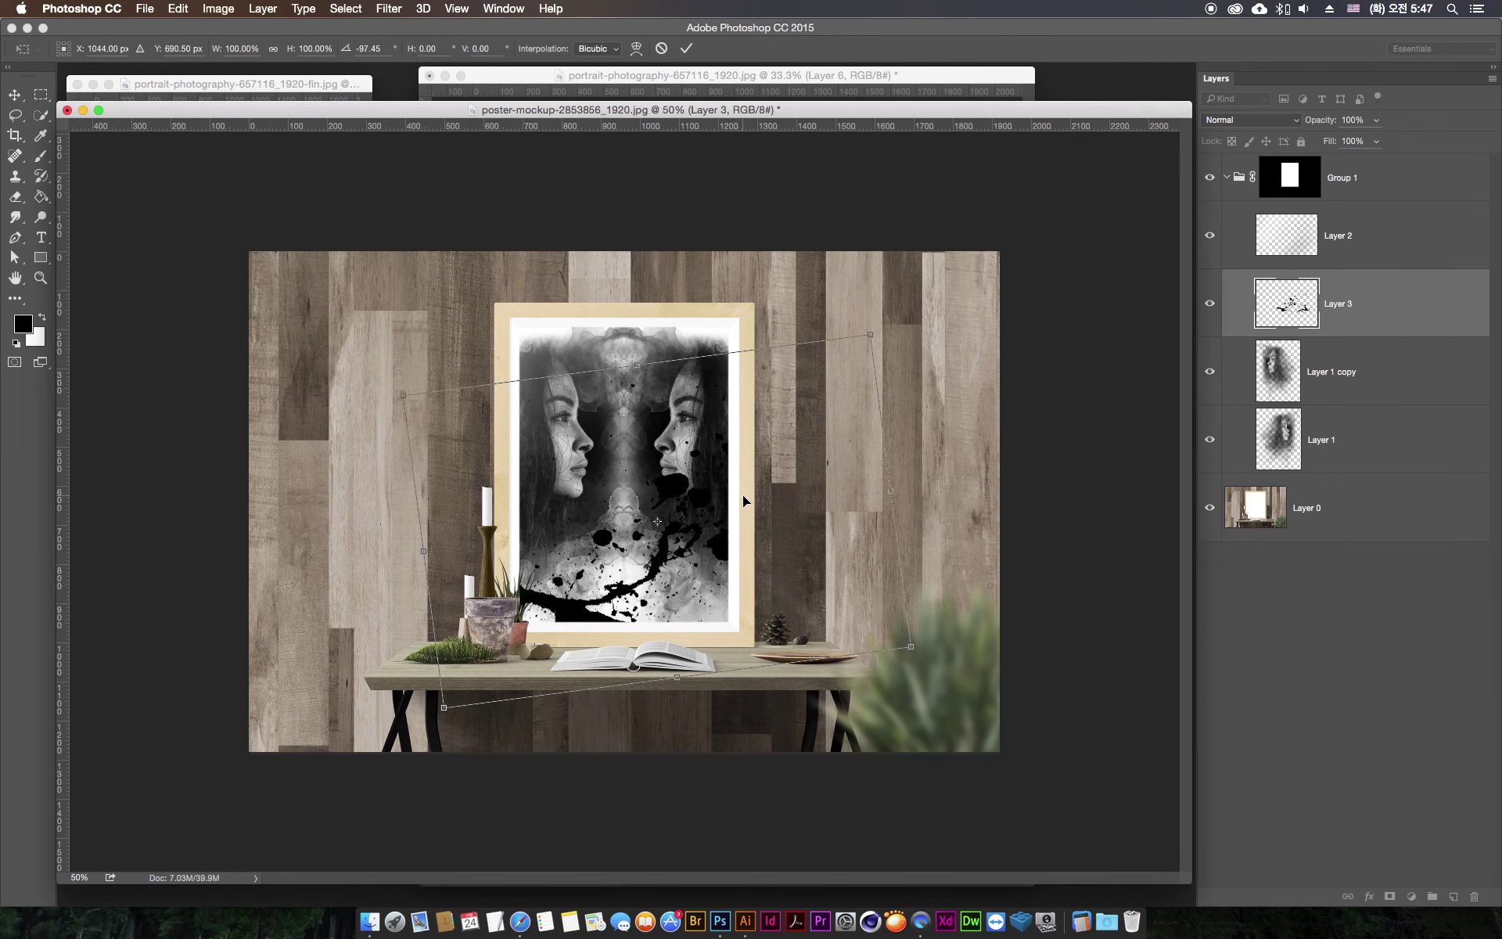
{"action": "key", "text": "Return"}
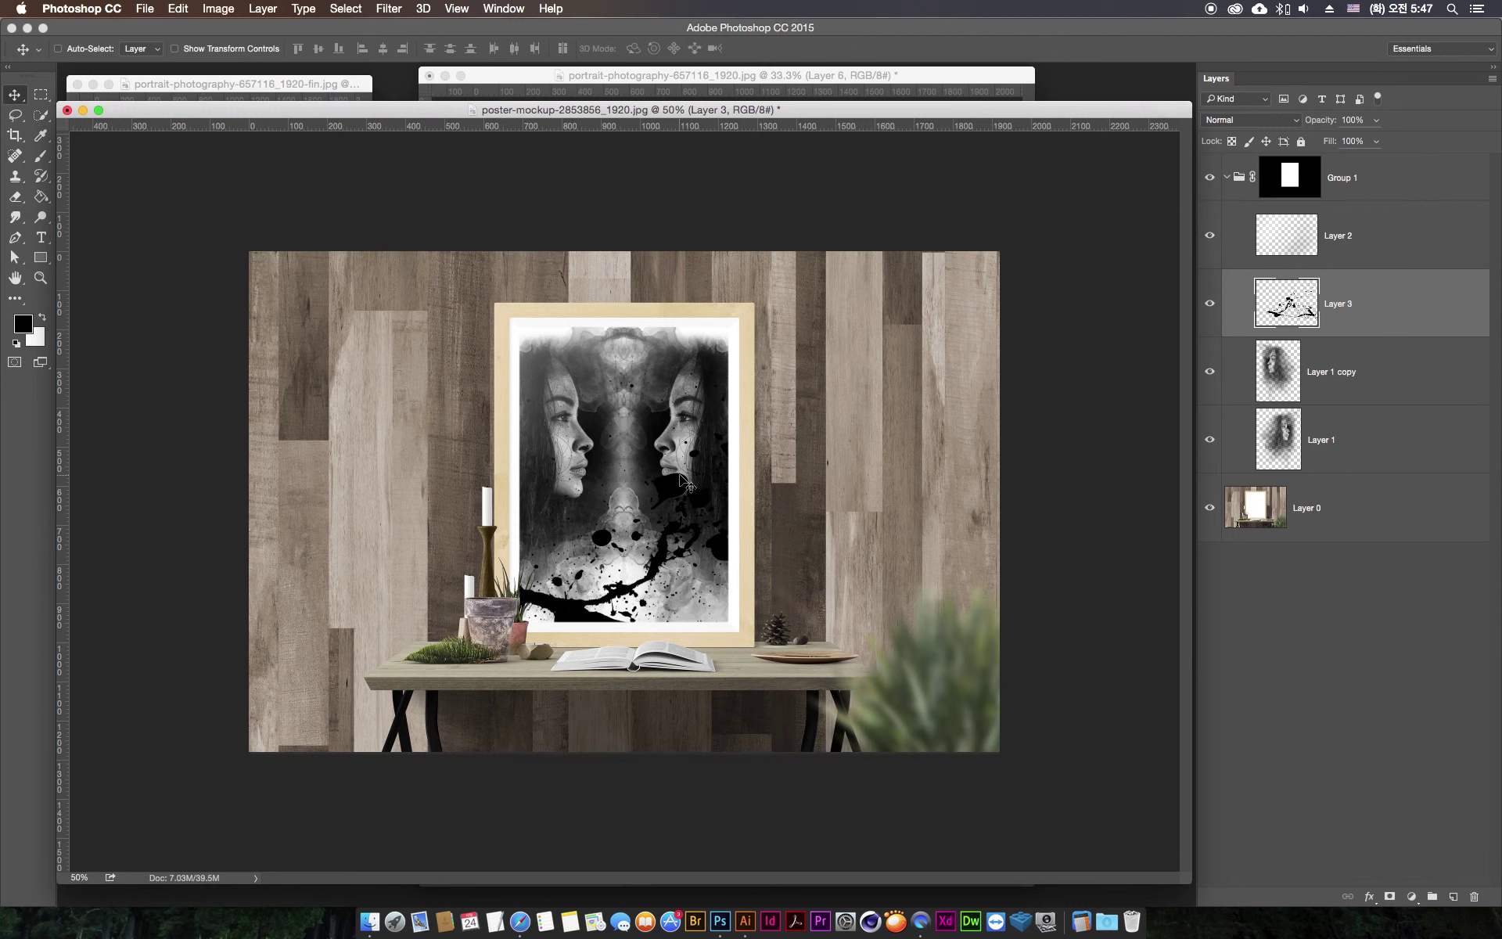
- Lower Layer 3's ink splatter opacity to 49%
{"action": "left_click", "coordinate": [1376, 120]}
{"action": "left_click_drag", "start_coordinate": [1379, 140], "coordinate": [1323, 141]}
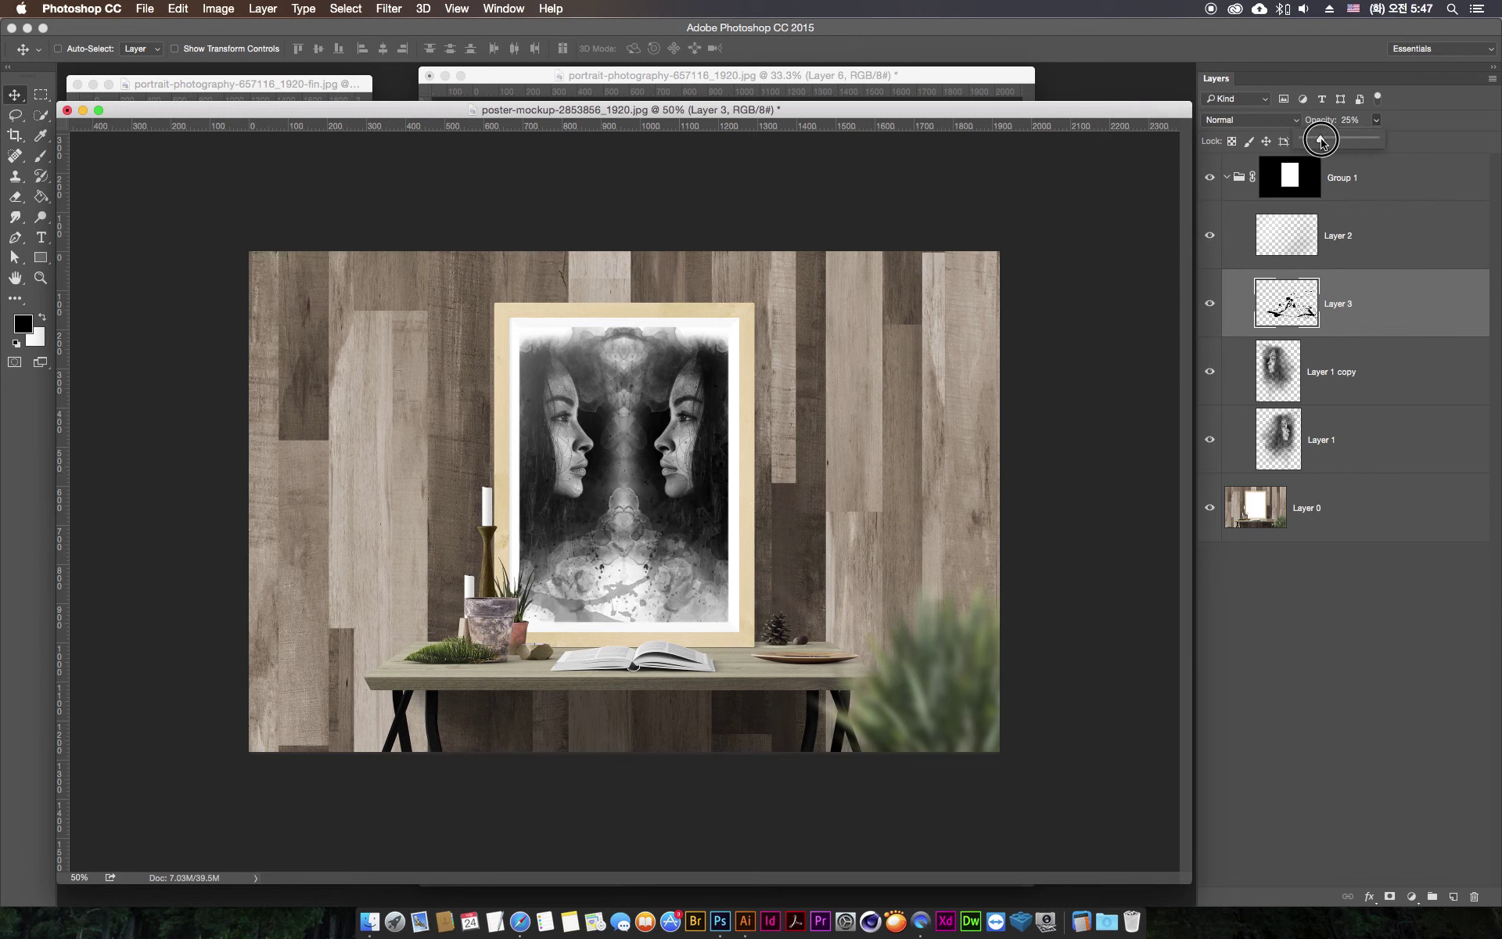
{"action": "left_click_drag", "start_coordinate": [1323, 141], "coordinate": [1337, 141]}
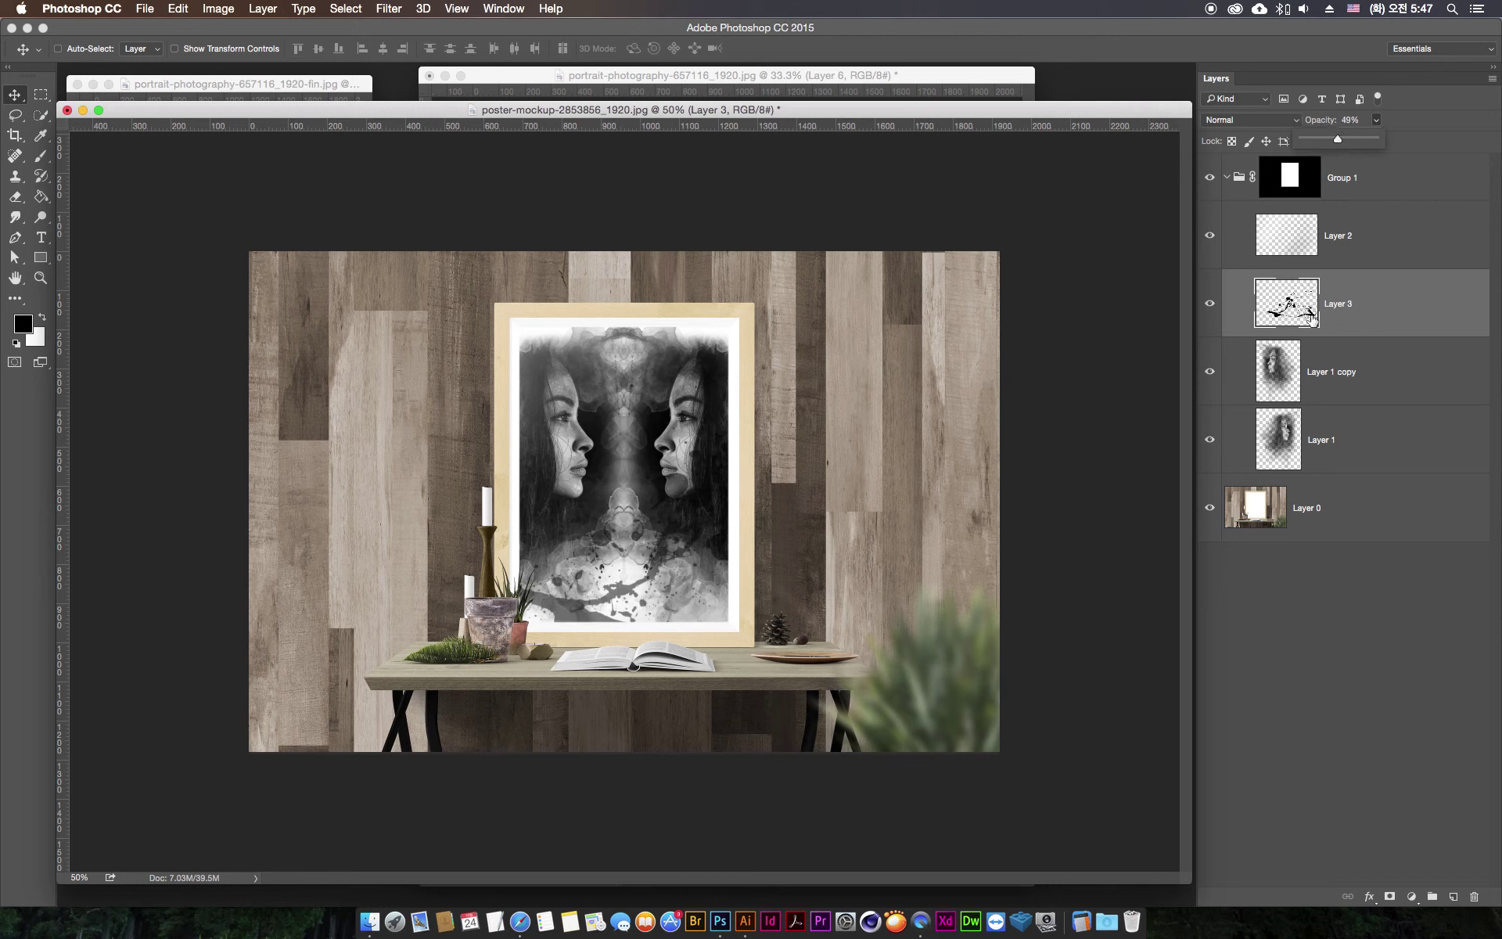
{"action": "left_click", "coordinate": [1415, 314]}
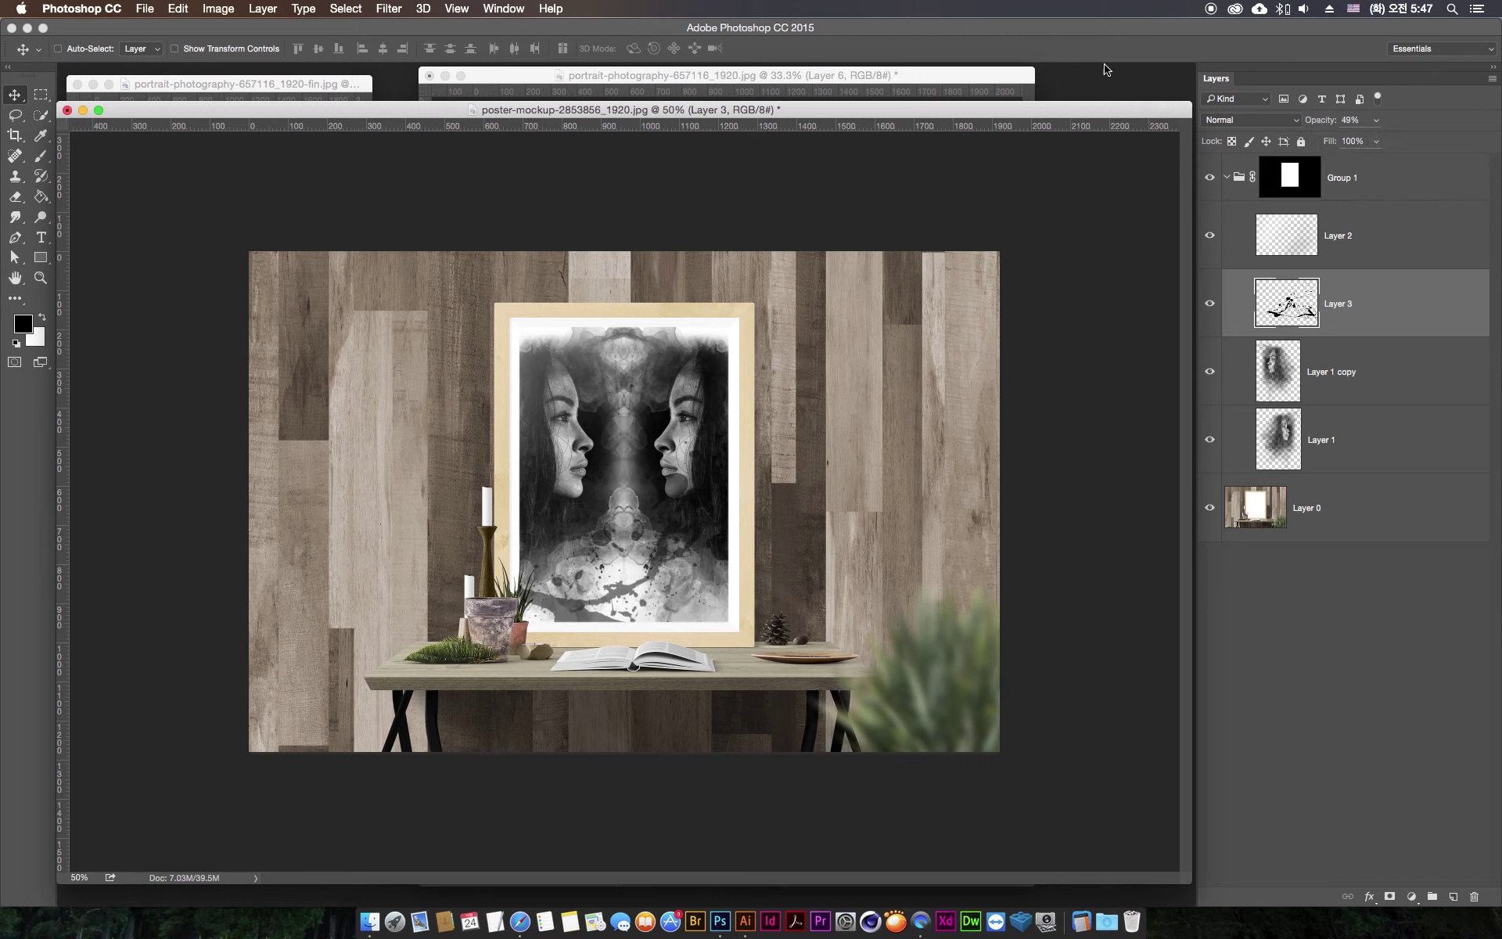
{"action": "left_click", "coordinate": [19, 195]}
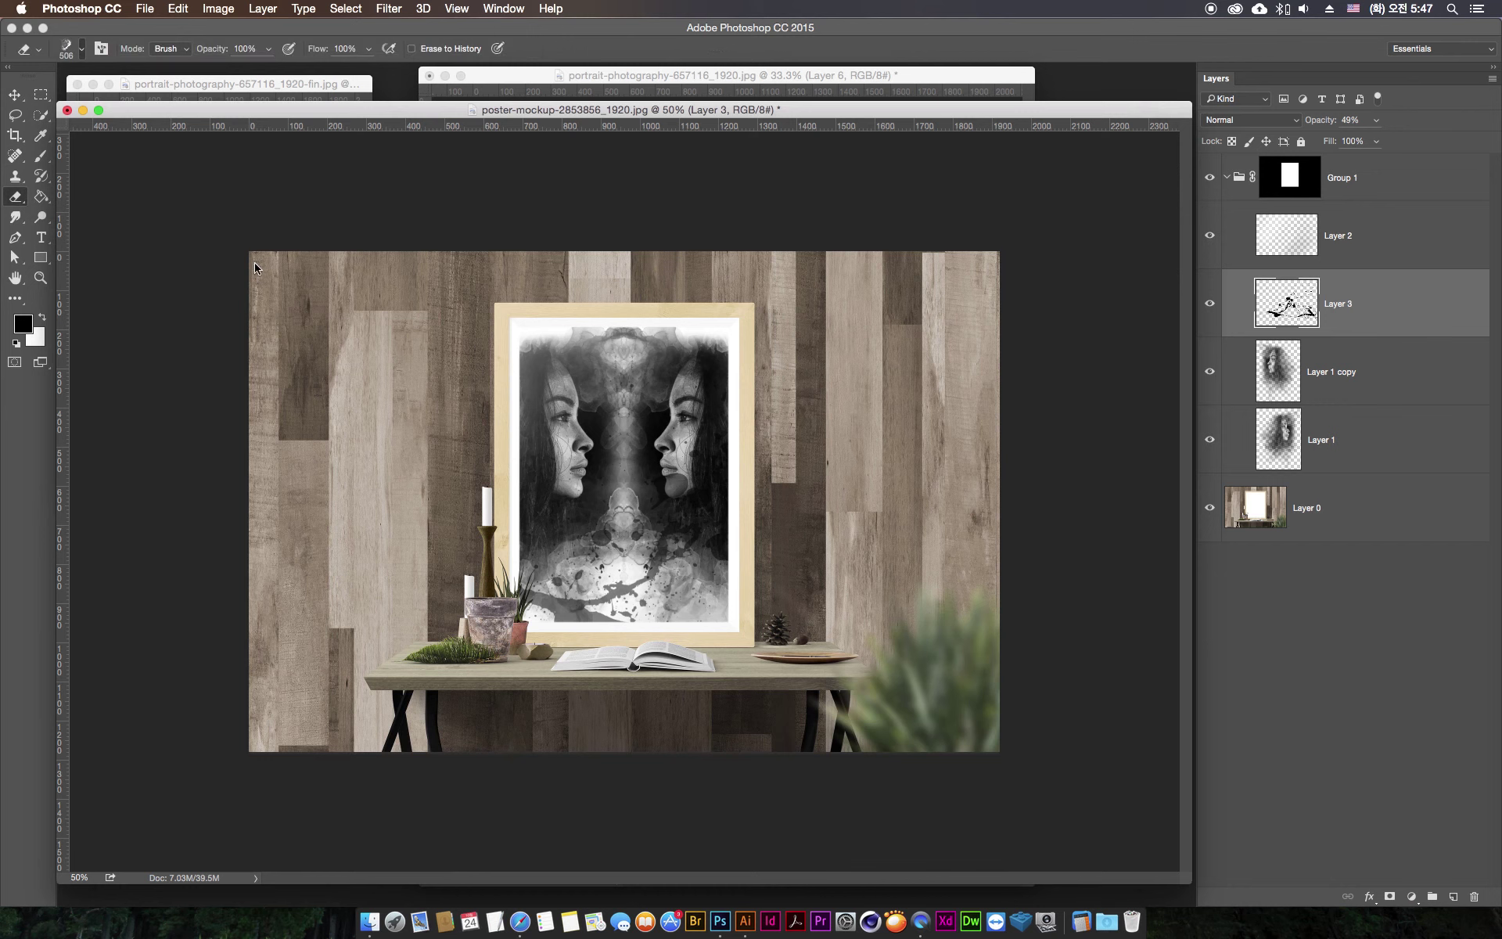
- Choose the 724 px cloud brush preset for the Eraser
{"action": "right_click", "coordinate": [254, 268]}
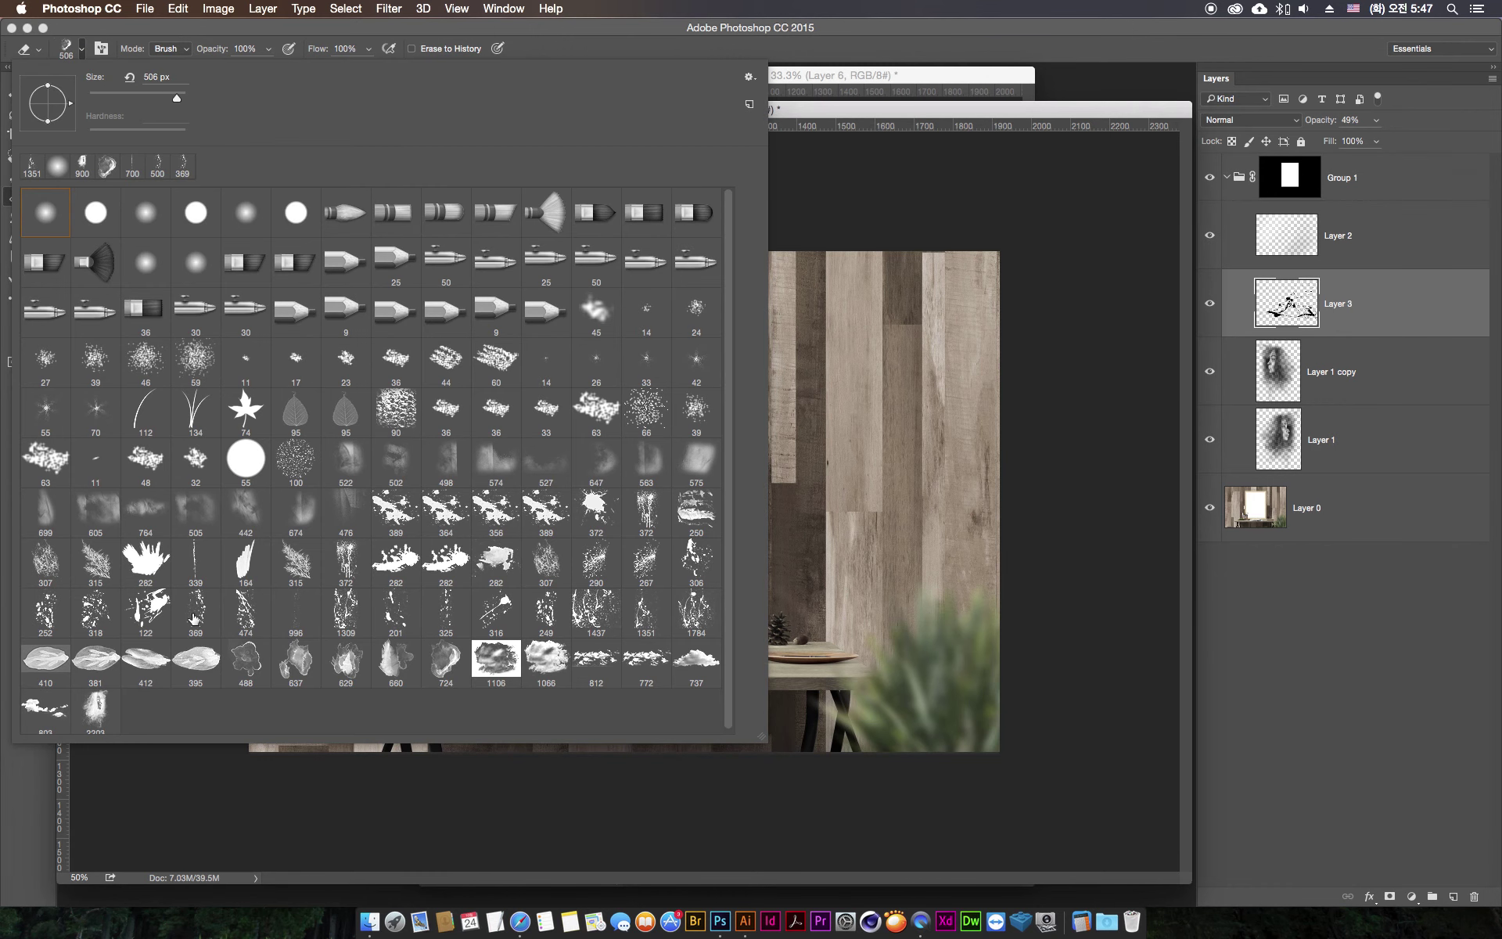
{"action": "left_click", "coordinate": [447, 675]}
{"action": "left_click", "coordinate": [1278, 321]}
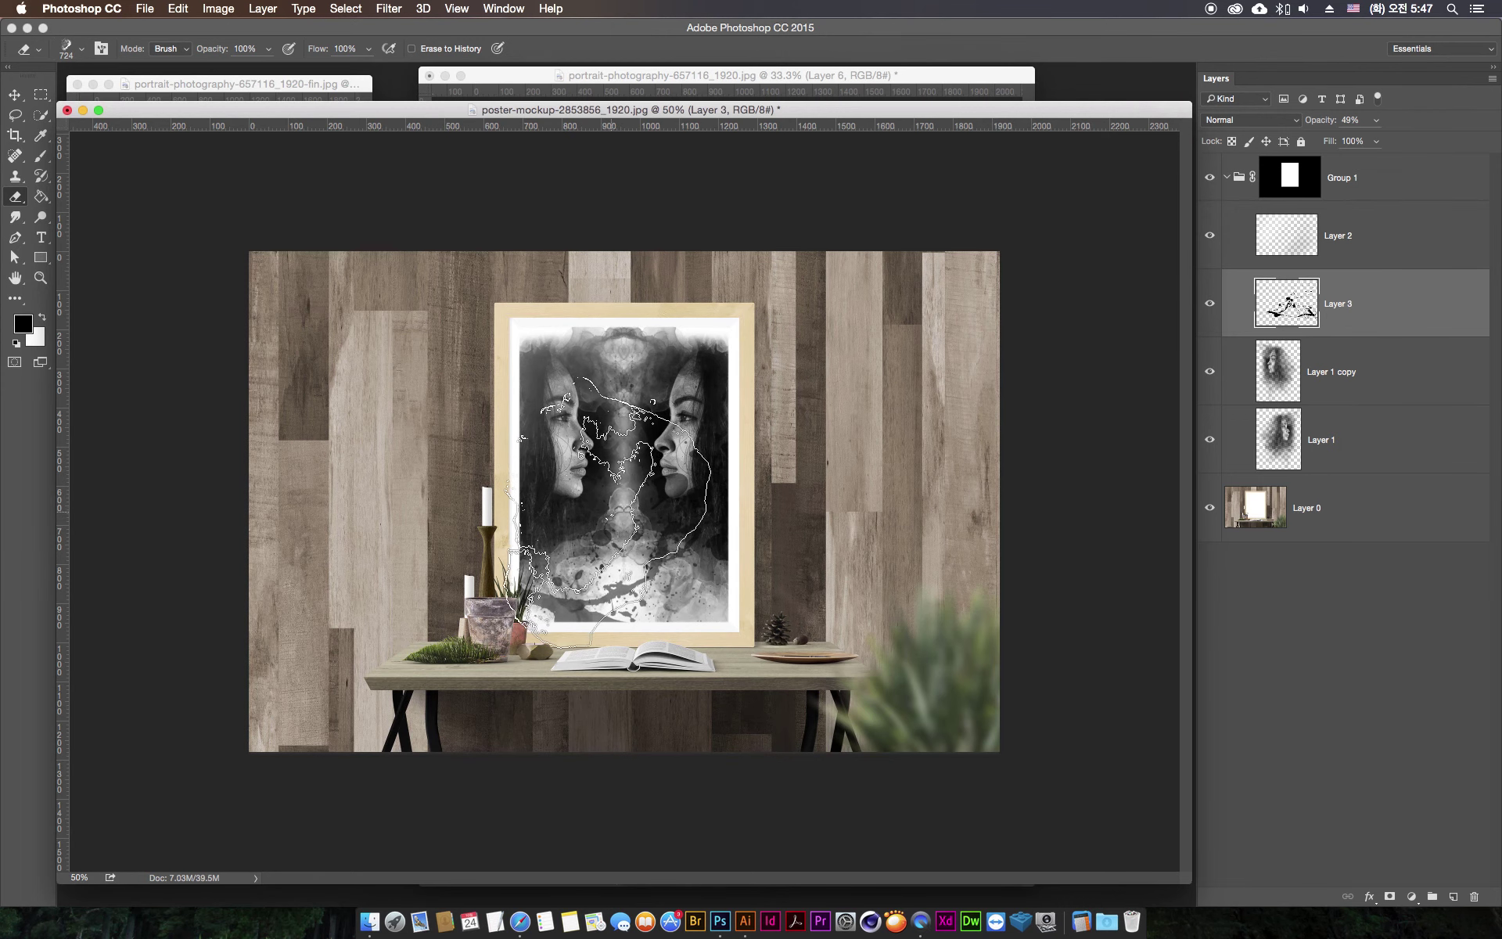
- Give the eraser 47% size jitter, 78% angle jitter, 86% opacity jitter, scattering and 88% spacing
{"action": "key", "text": "F5"}
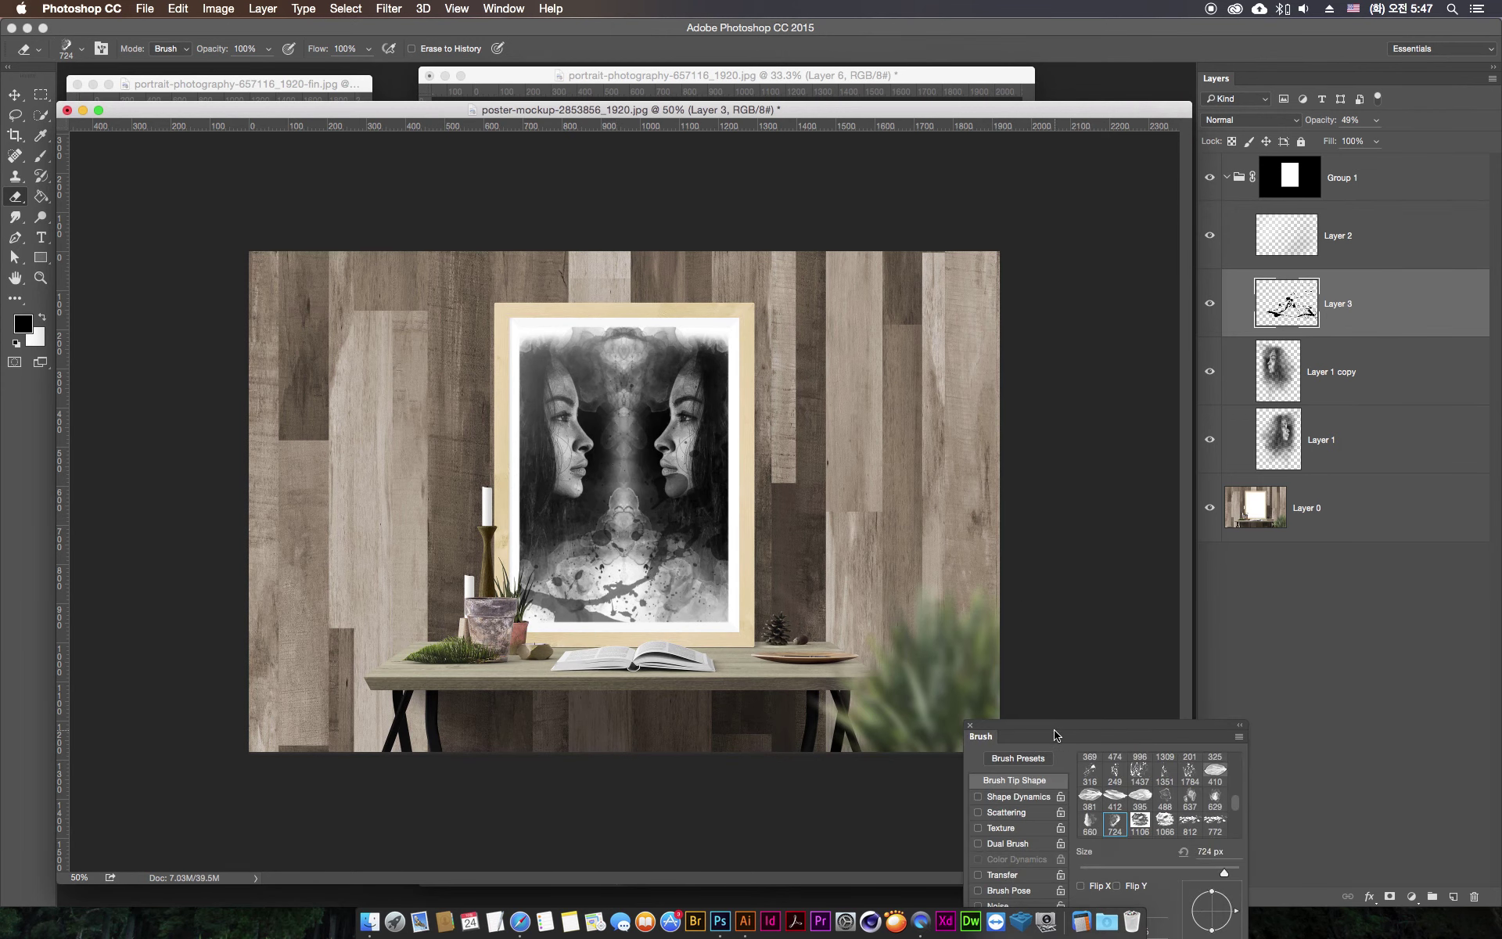
{"action": "left_click_drag", "start_coordinate": [1018, 737], "coordinate": [1017, 347]}
{"action": "left_click", "coordinate": [1017, 408]}
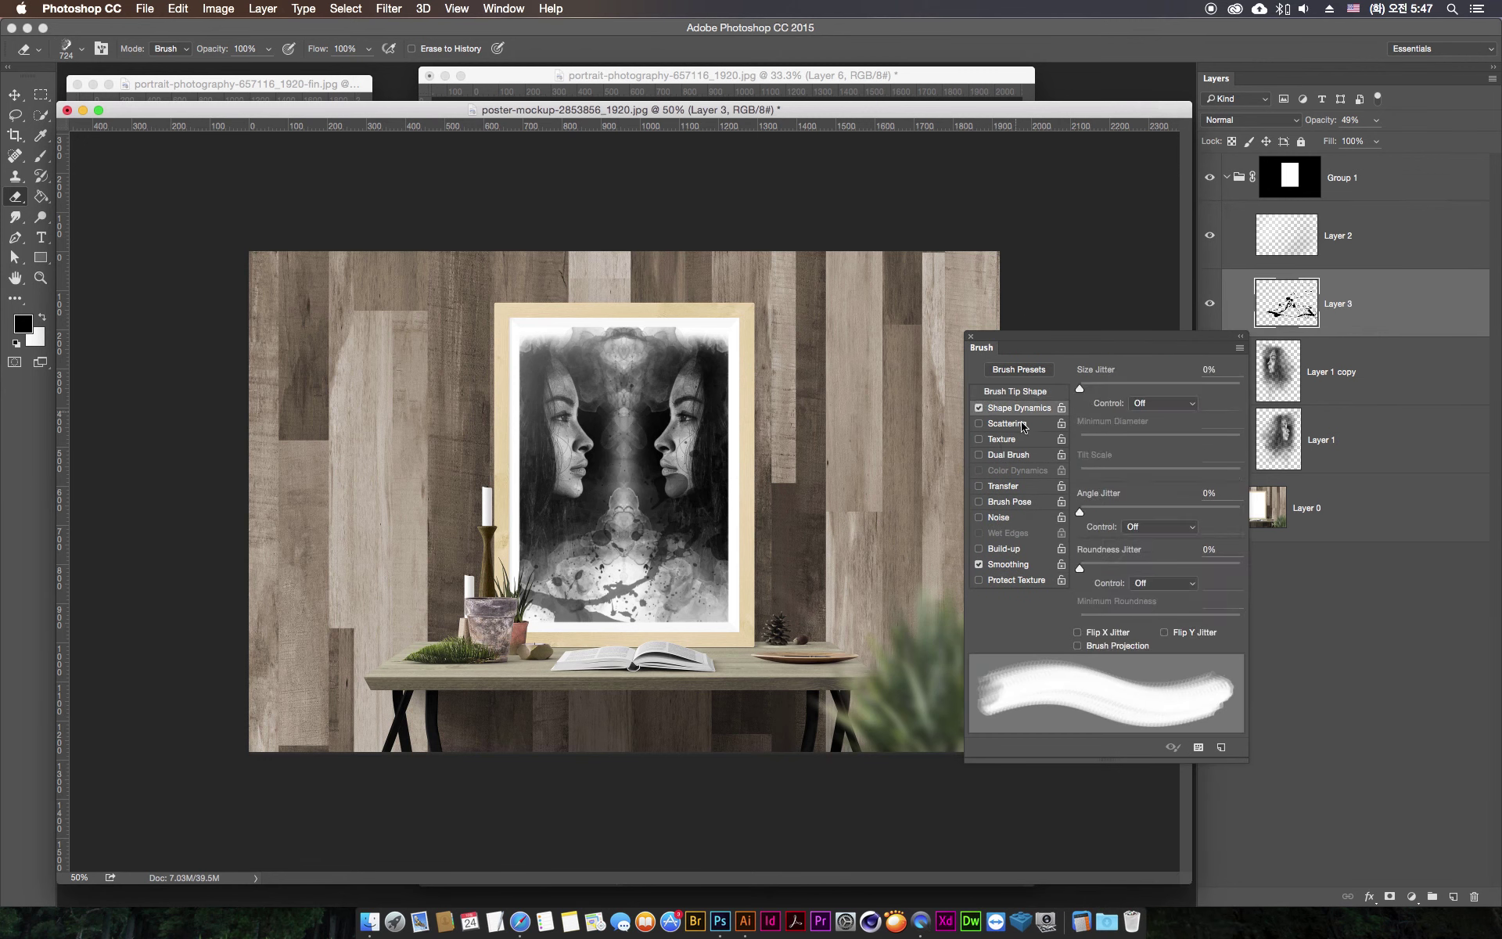
{"action": "left_click_drag", "start_coordinate": [1099, 395], "coordinate": [1155, 389]}
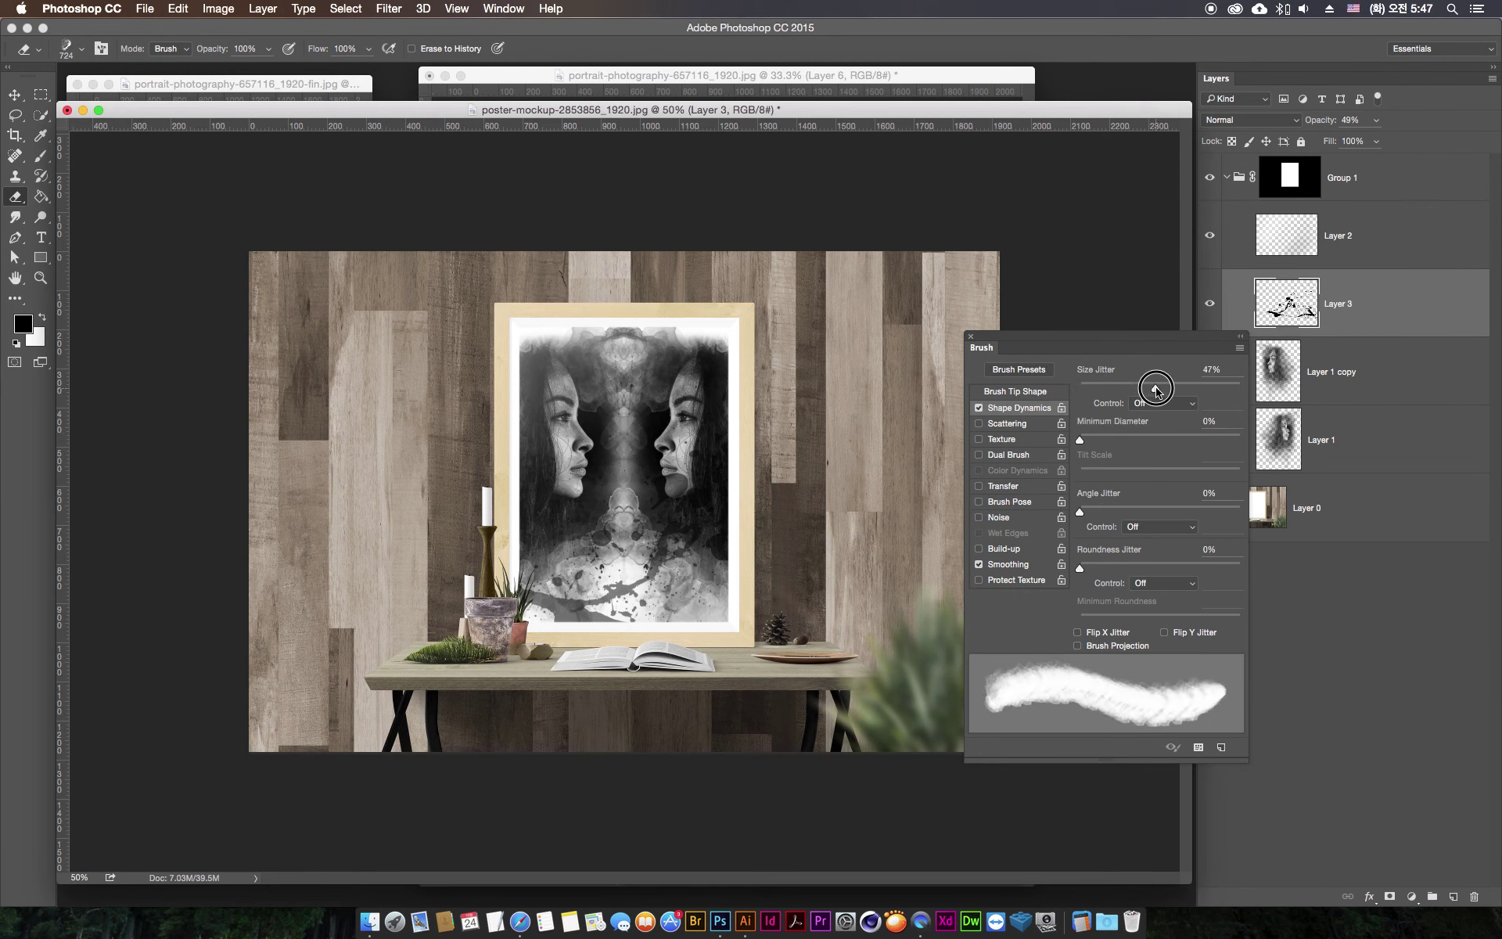
{"action": "left_click", "coordinate": [1003, 425]}
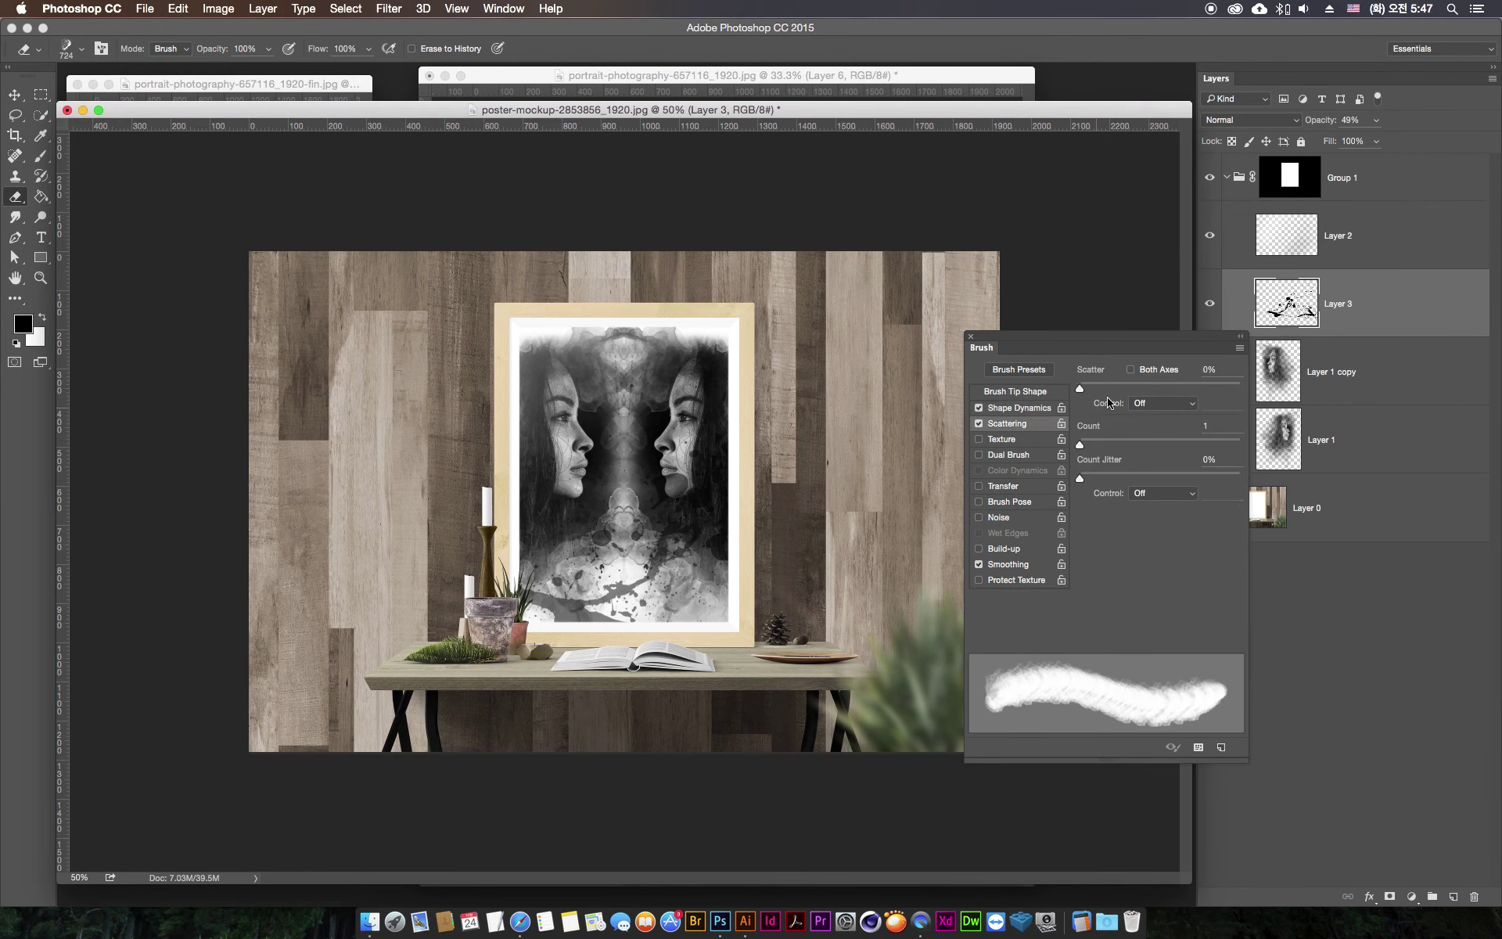
{"action": "left_click", "coordinate": [1174, 387]}
{"action": "left_click", "coordinate": [1008, 488]}
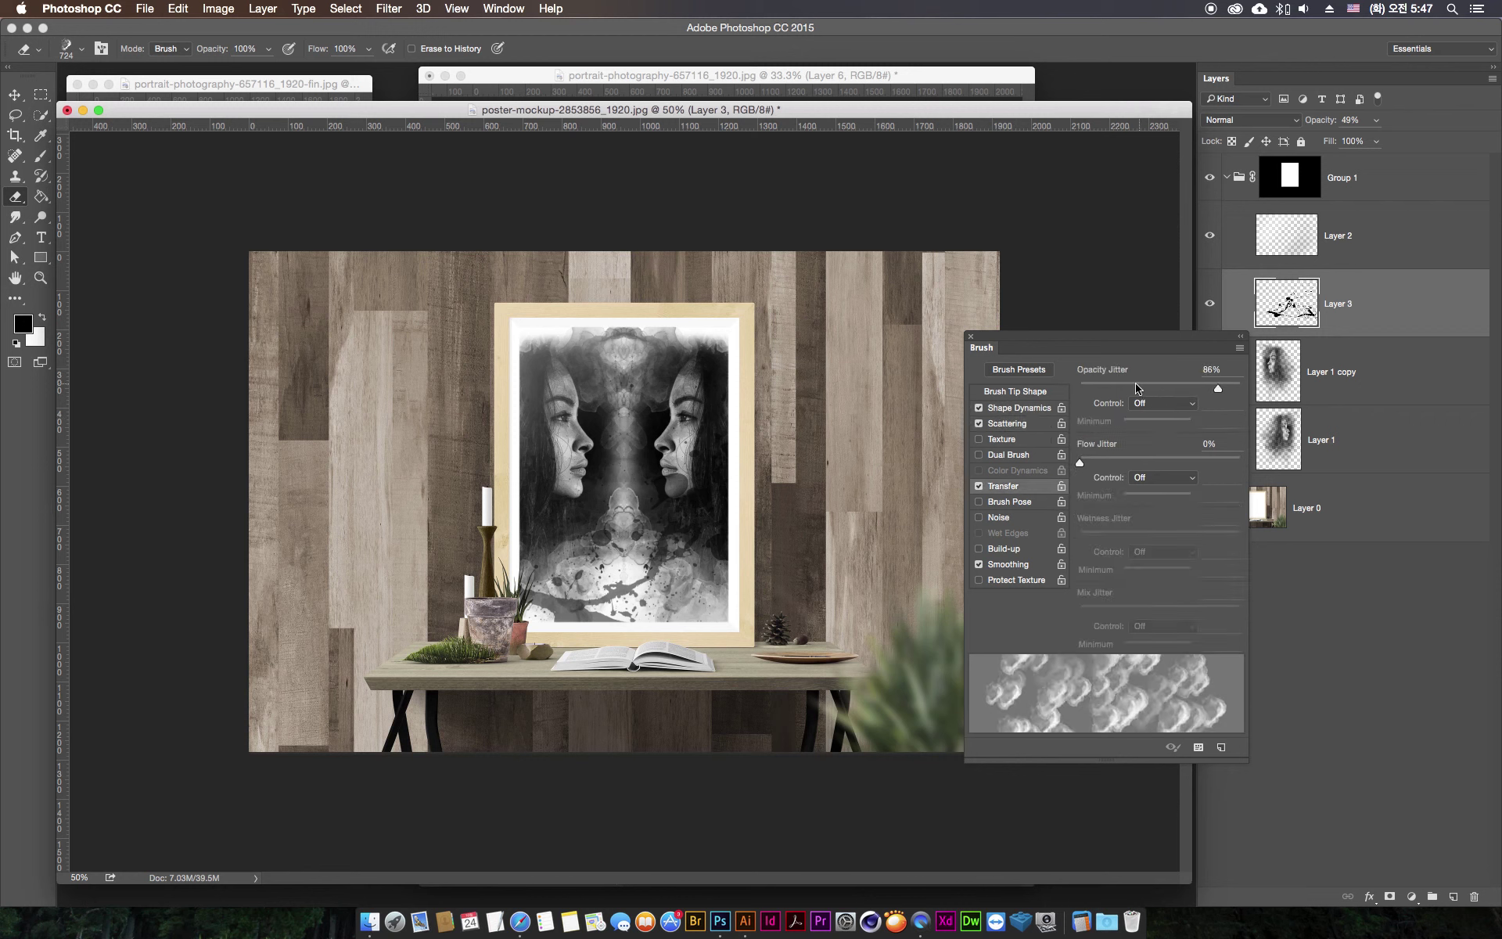
{"action": "left_click", "coordinate": [1019, 409]}
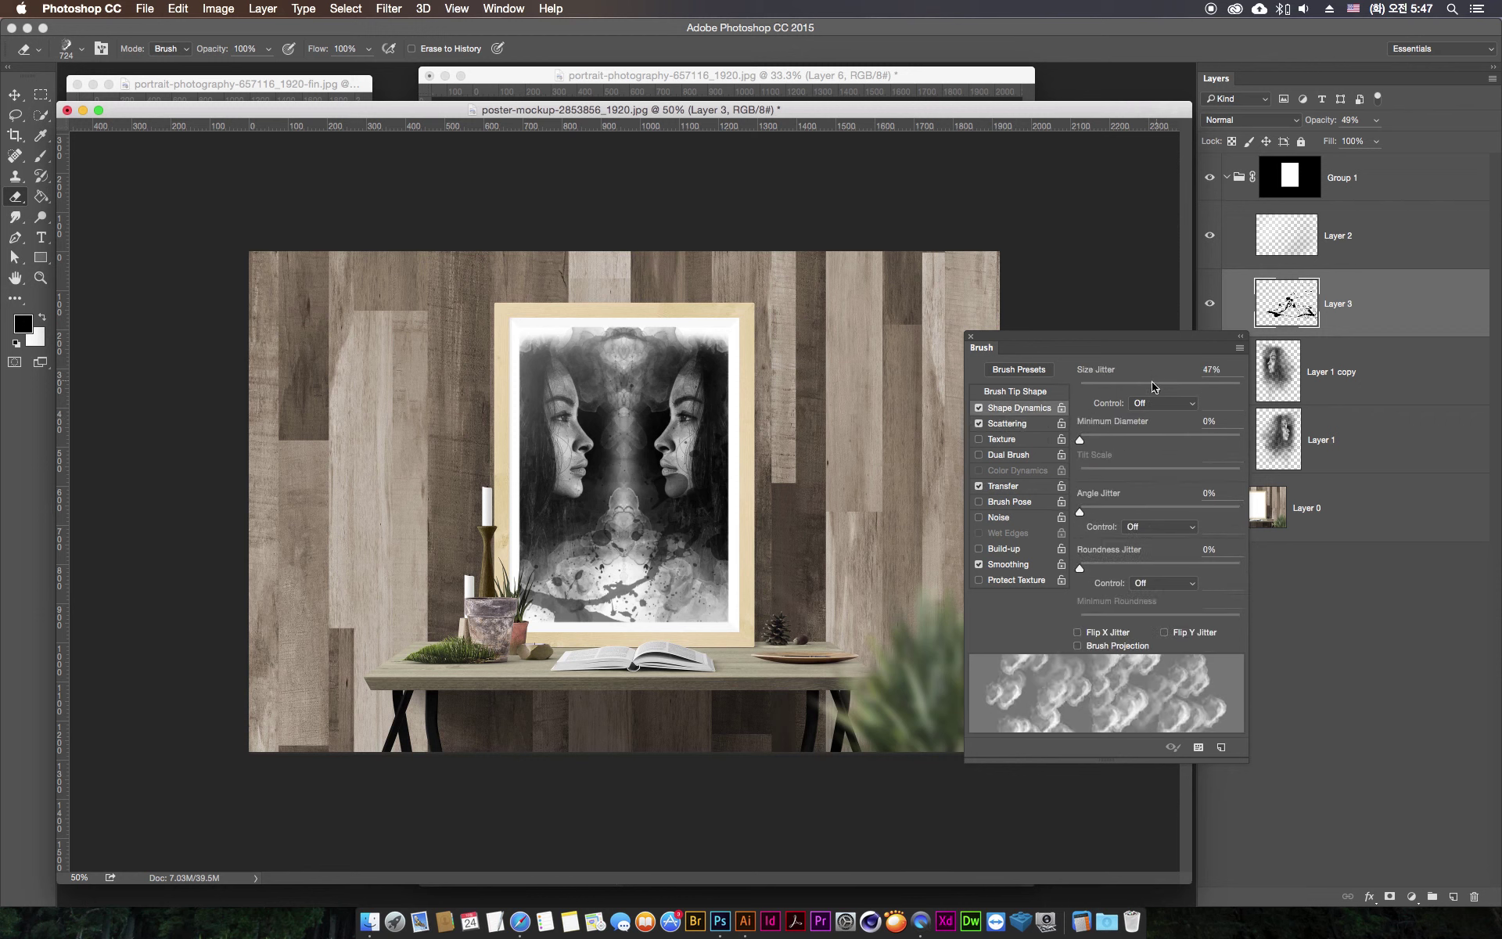
{"action": "left_click", "coordinate": [1015, 391]}
{"action": "left_click_drag", "start_coordinate": [1088, 615], "coordinate": [1151, 615]}
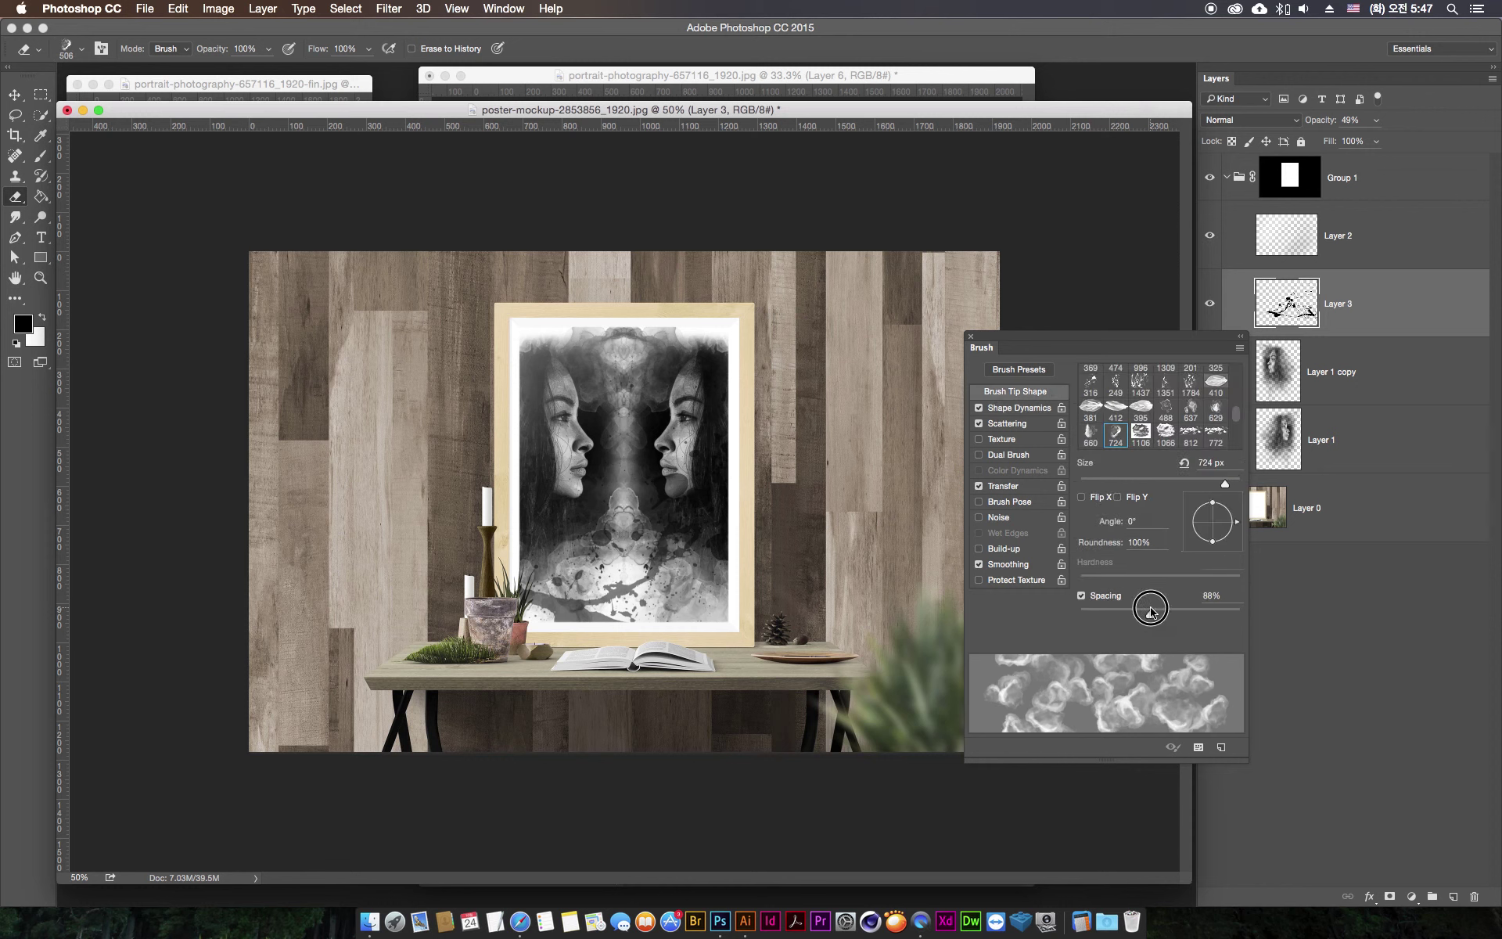
- Reduce the eraser scatter to 238%, shrink it to 125 px, and close the Brush panel
{"action": "left_click", "coordinate": [1008, 423]}
{"action": "mouse_move", "coordinate": [1175, 388]}
{"action": "left_mouse_down"}
{"action": "mouse_move", "coordinate": [1115, 388]}
{"action": "mouse_move", "coordinate": [1137, 378]}
{"action": "left_mouse_up"}
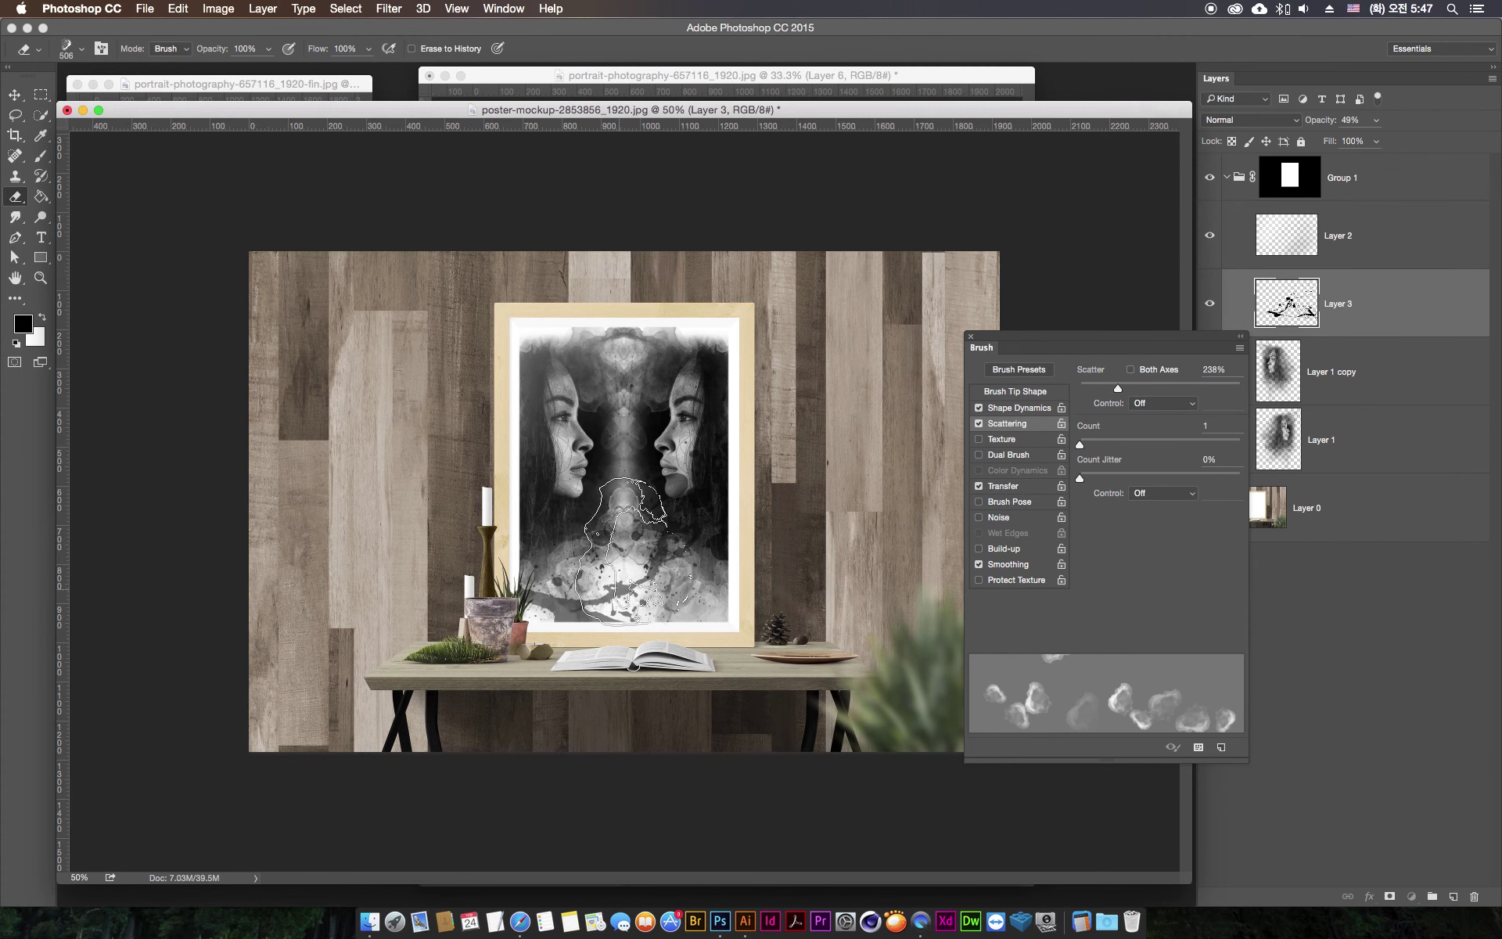
{"action": "key", "text": "bracketleft"}
{"action": "key", "text": "bracketleft"}
{"action": "key", "text": "bracketleft"}
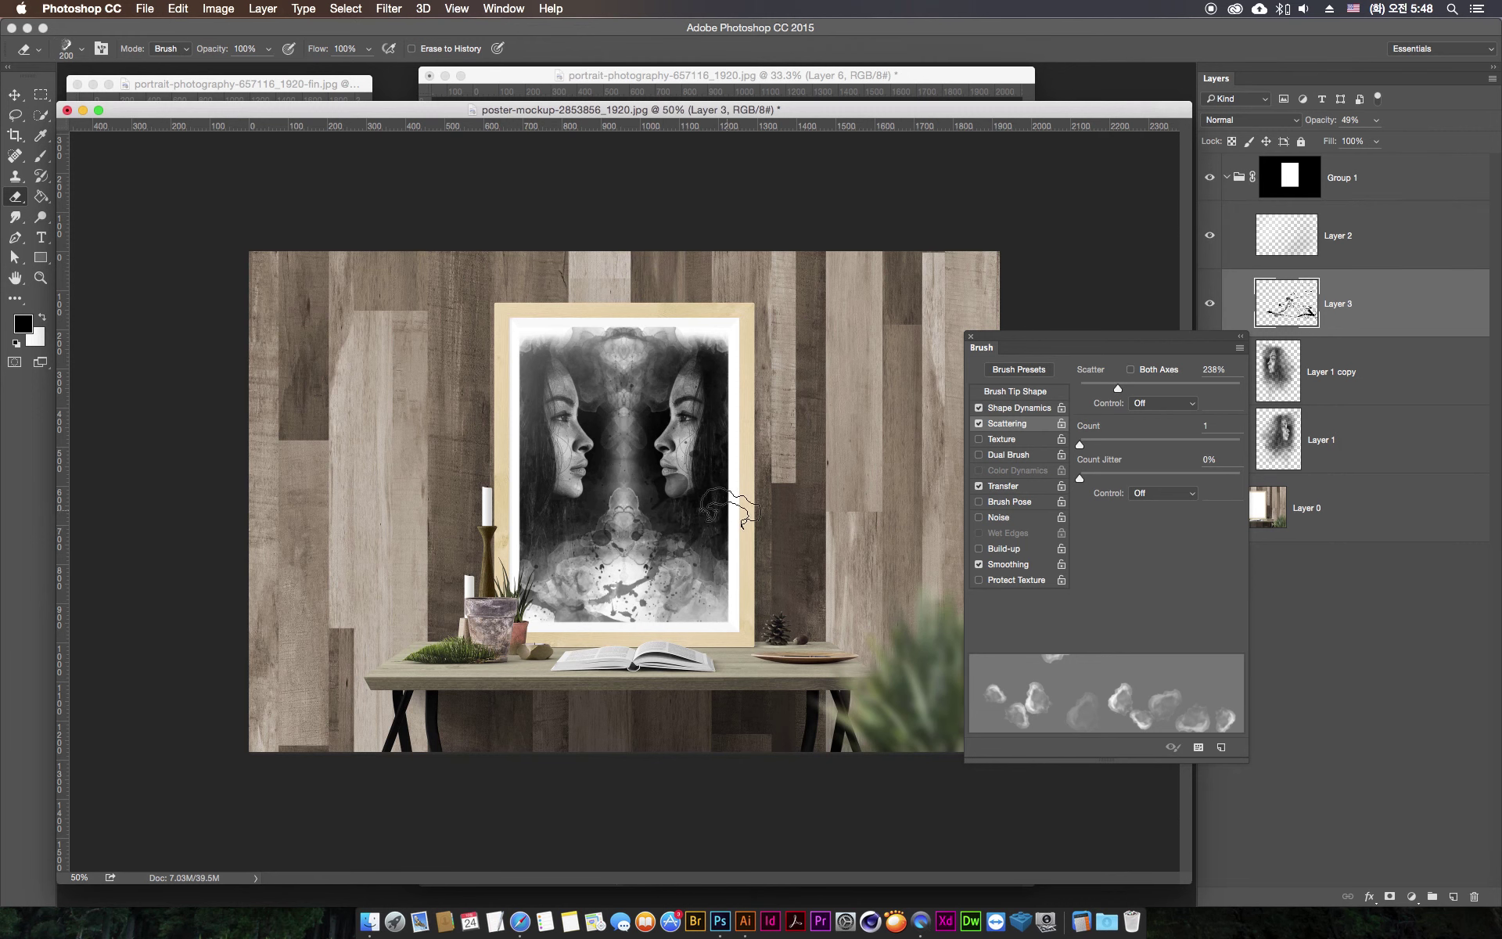
{"action": "key", "text": "bracketleft"}
{"action": "key", "text": "bracketleft"}
{"action": "key", "text": "bracketleft"}
{"action": "mouse_move", "coordinate": [664, 474]}
{"action": "left_mouse_down"}
{"action": "mouse_move", "coordinate": [663, 529]}
{"action": "mouse_move", "coordinate": [640, 561]}
{"action": "left_mouse_up"}
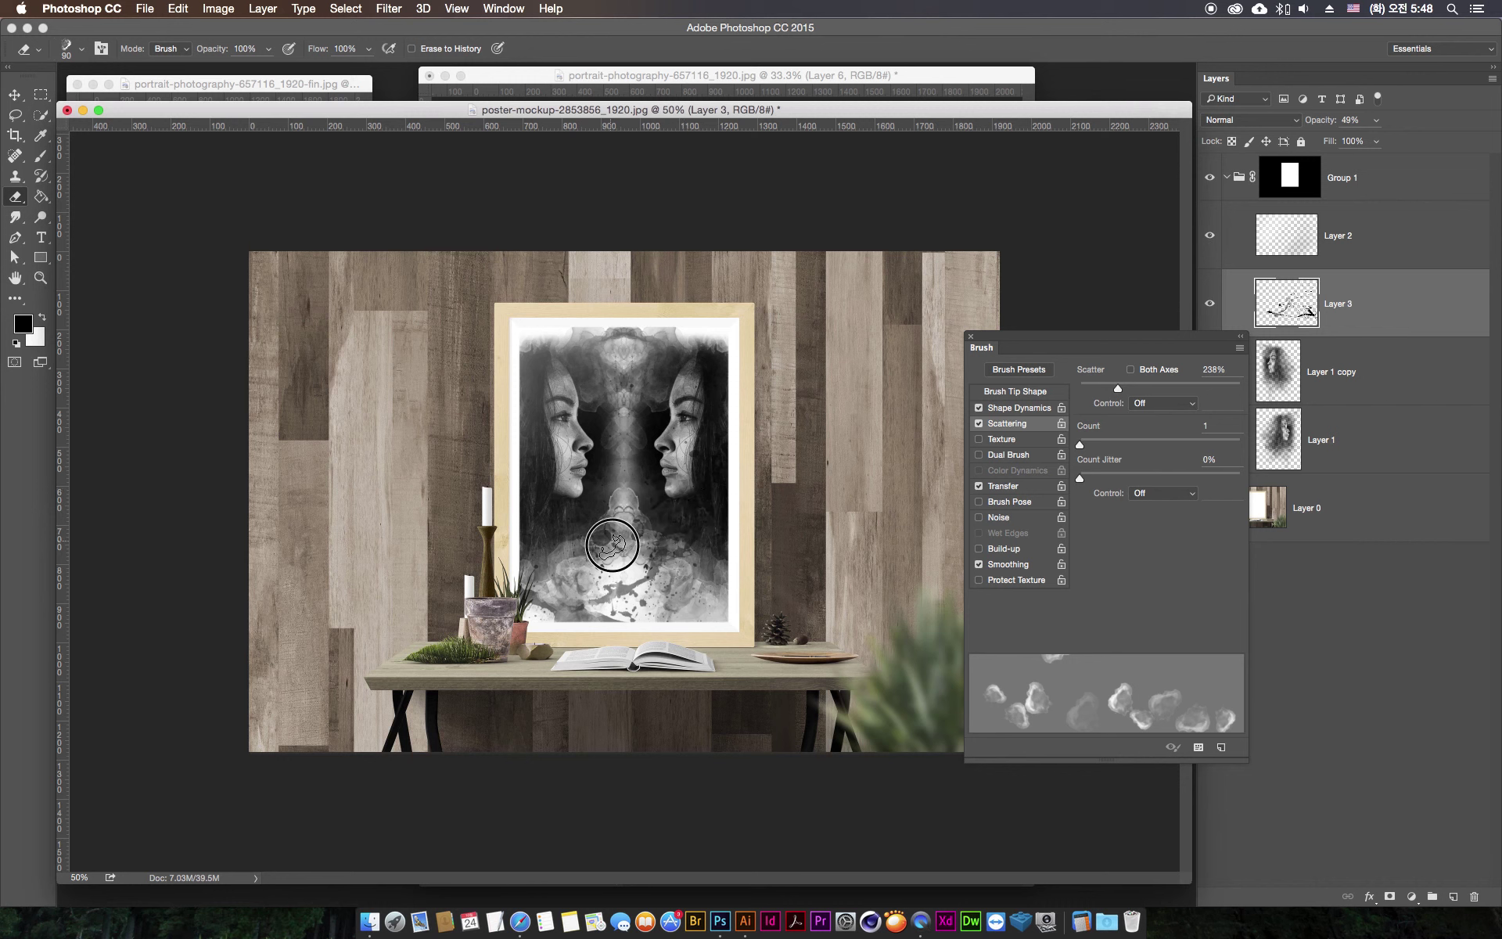
{"action": "key", "text": "bracketright"}
{"action": "key", "text": "ctrl+z"}
{"action": "key", "text": "bracketright"}
{"action": "key", "text": "bracketright"}
{"action": "key", "text": "bracketright"}
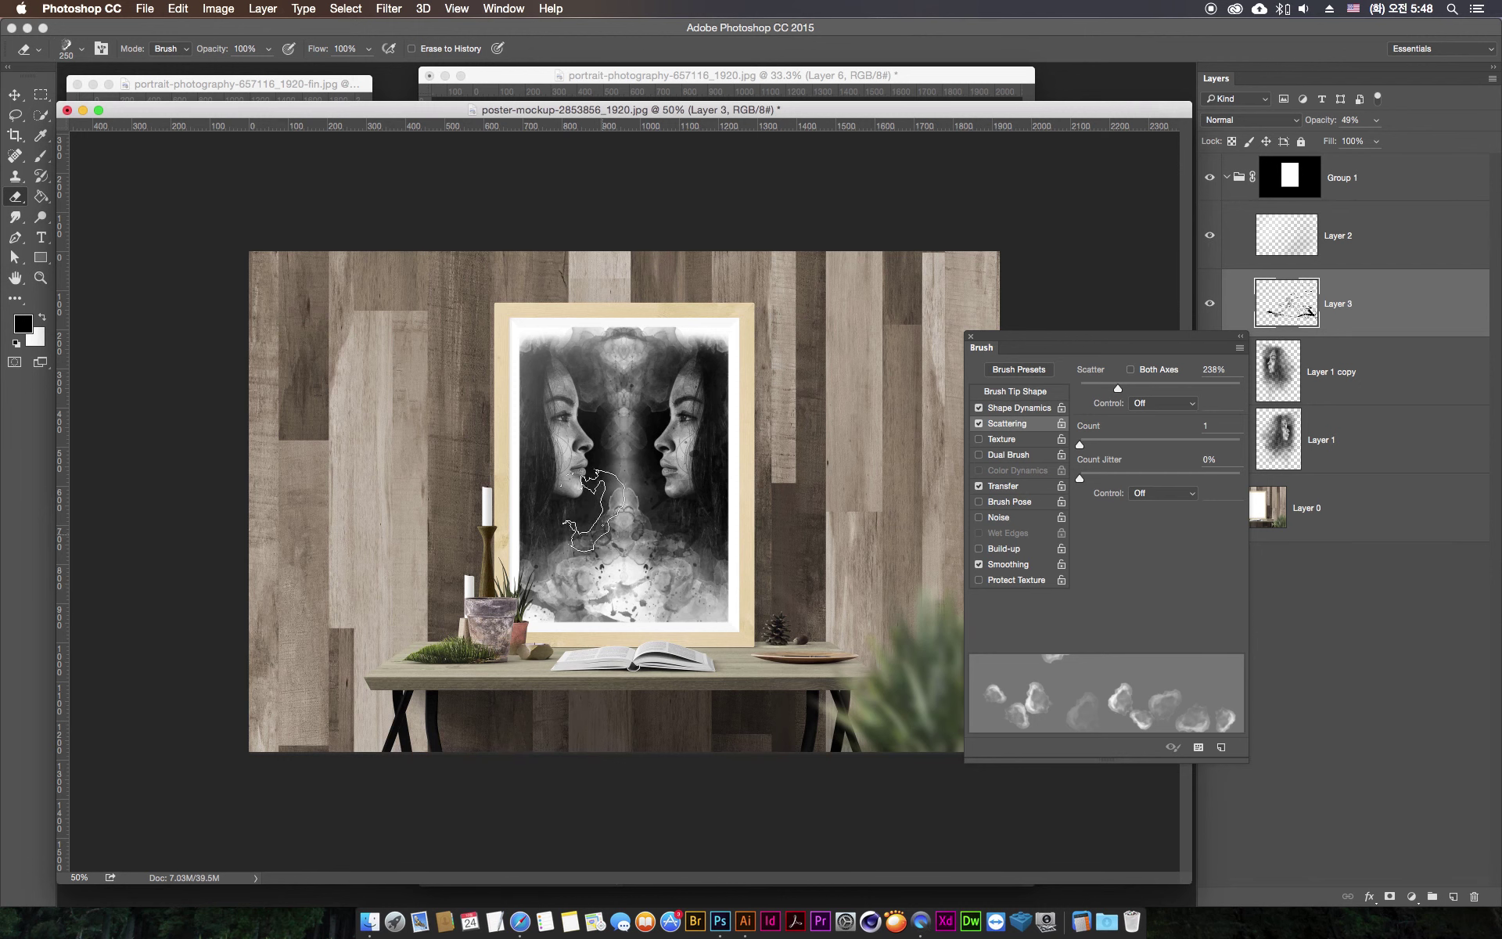
{"action": "key", "text": "bracketleft"}
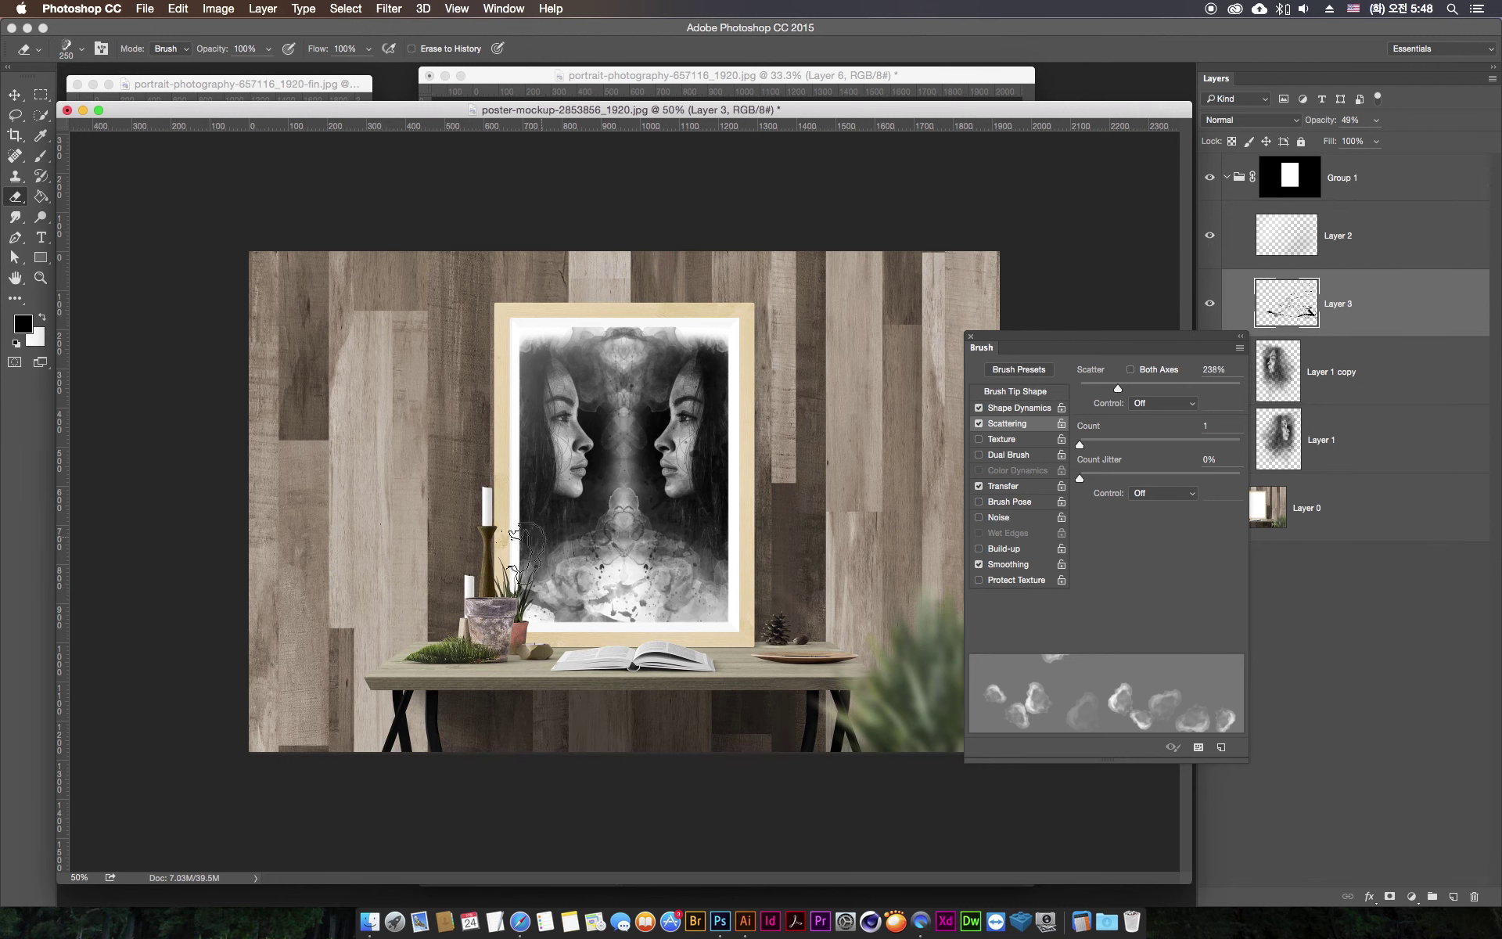
{"action": "key", "text": "bracketleft"}
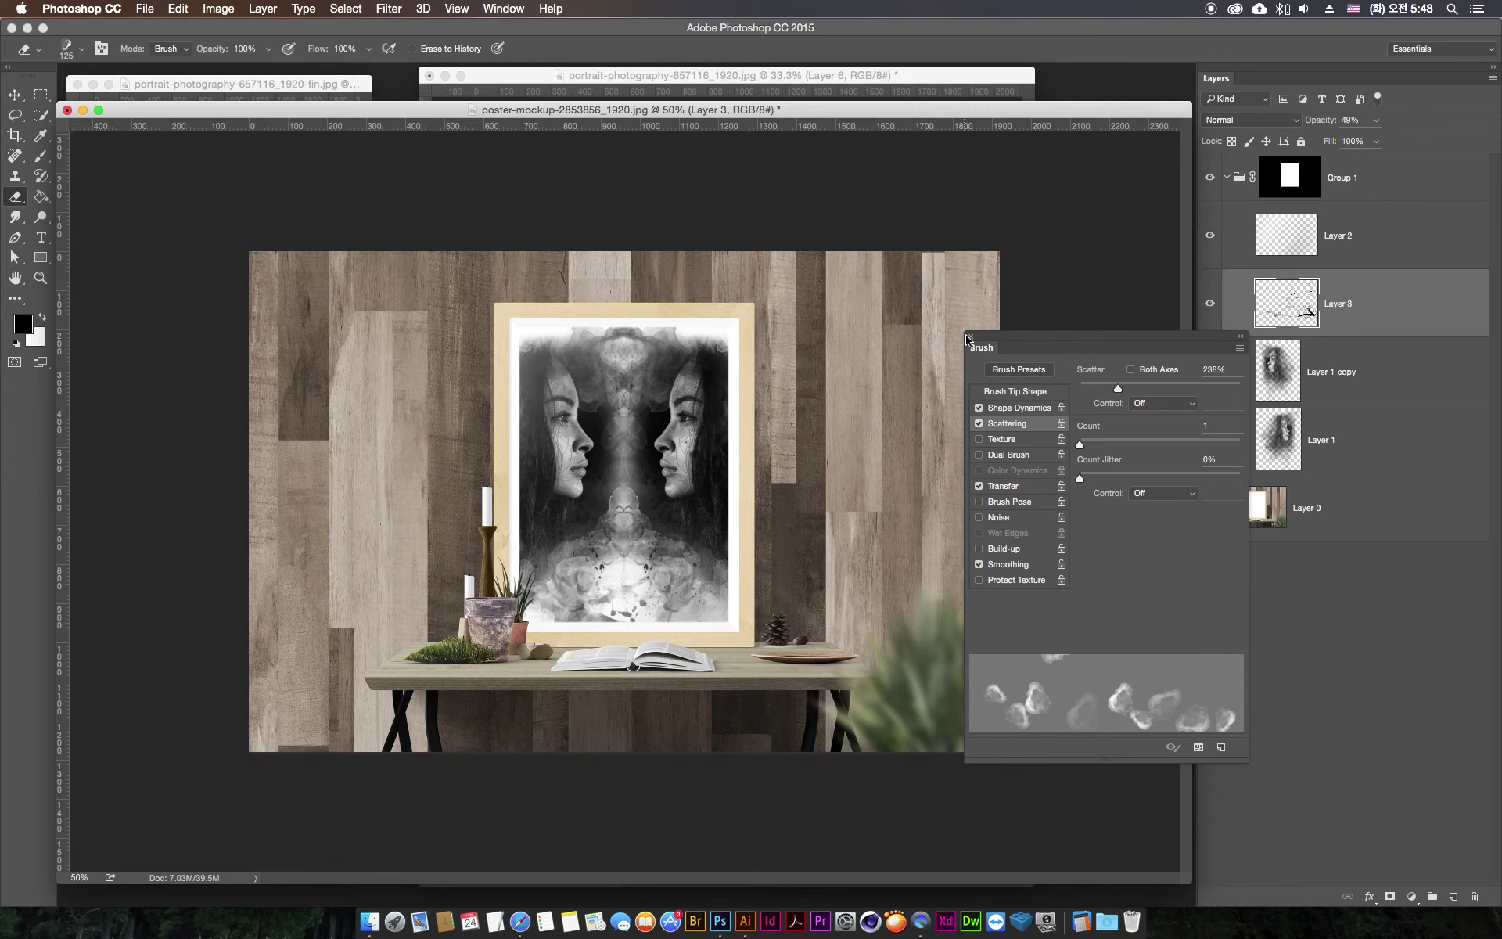
{"action": "key", "text": "F5"}
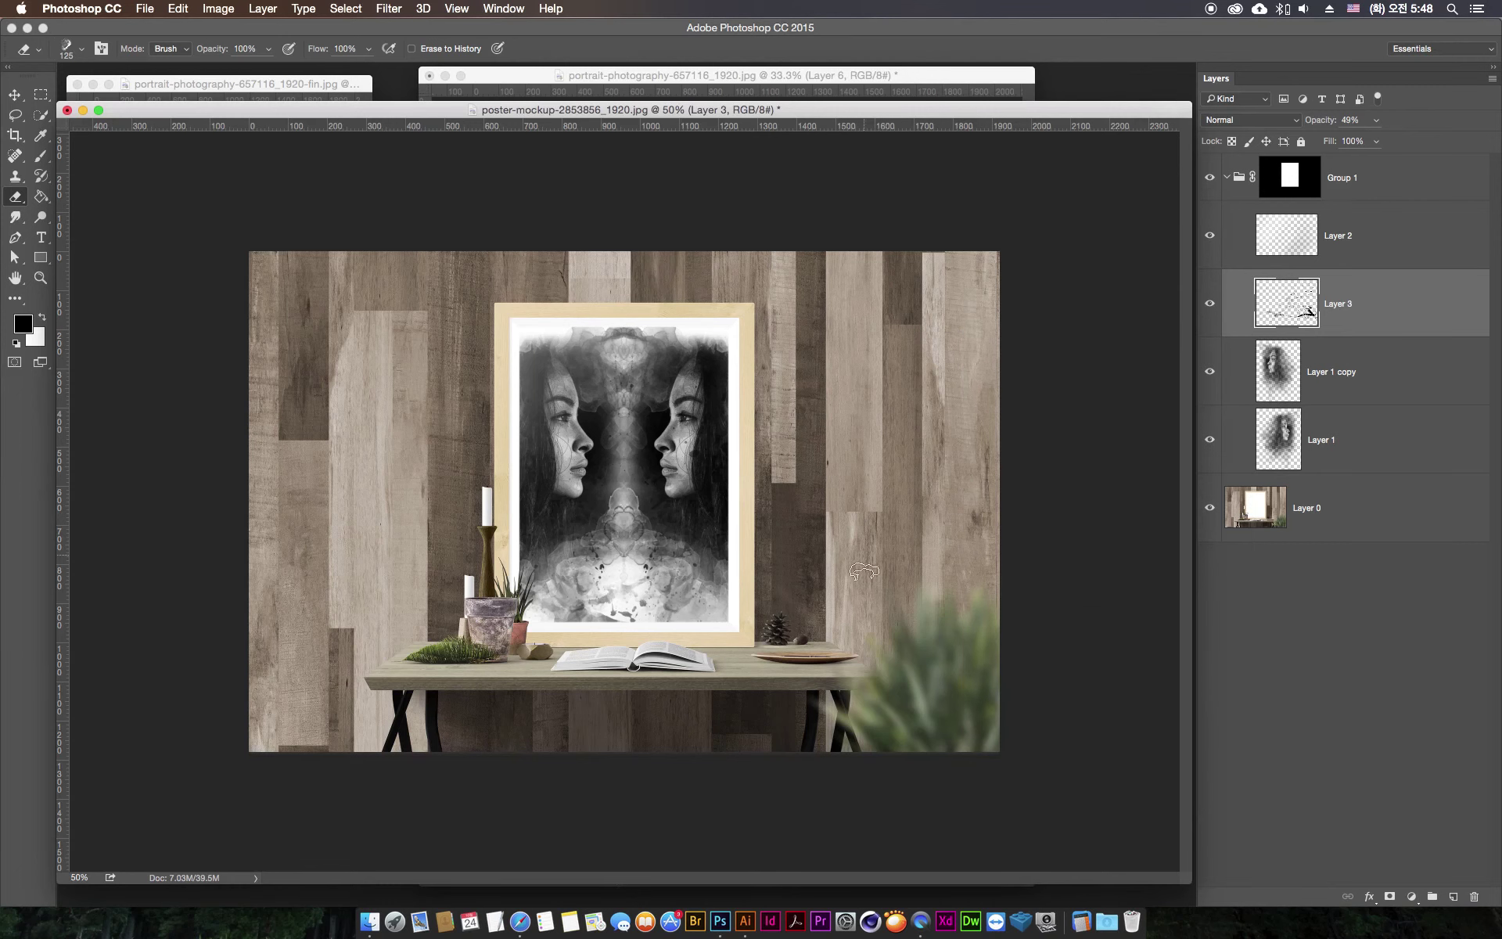
- Zoom to 200% on the poster's lower-left corner and target Group 1's layer mask
{"action": "key", "text": "super+1"}
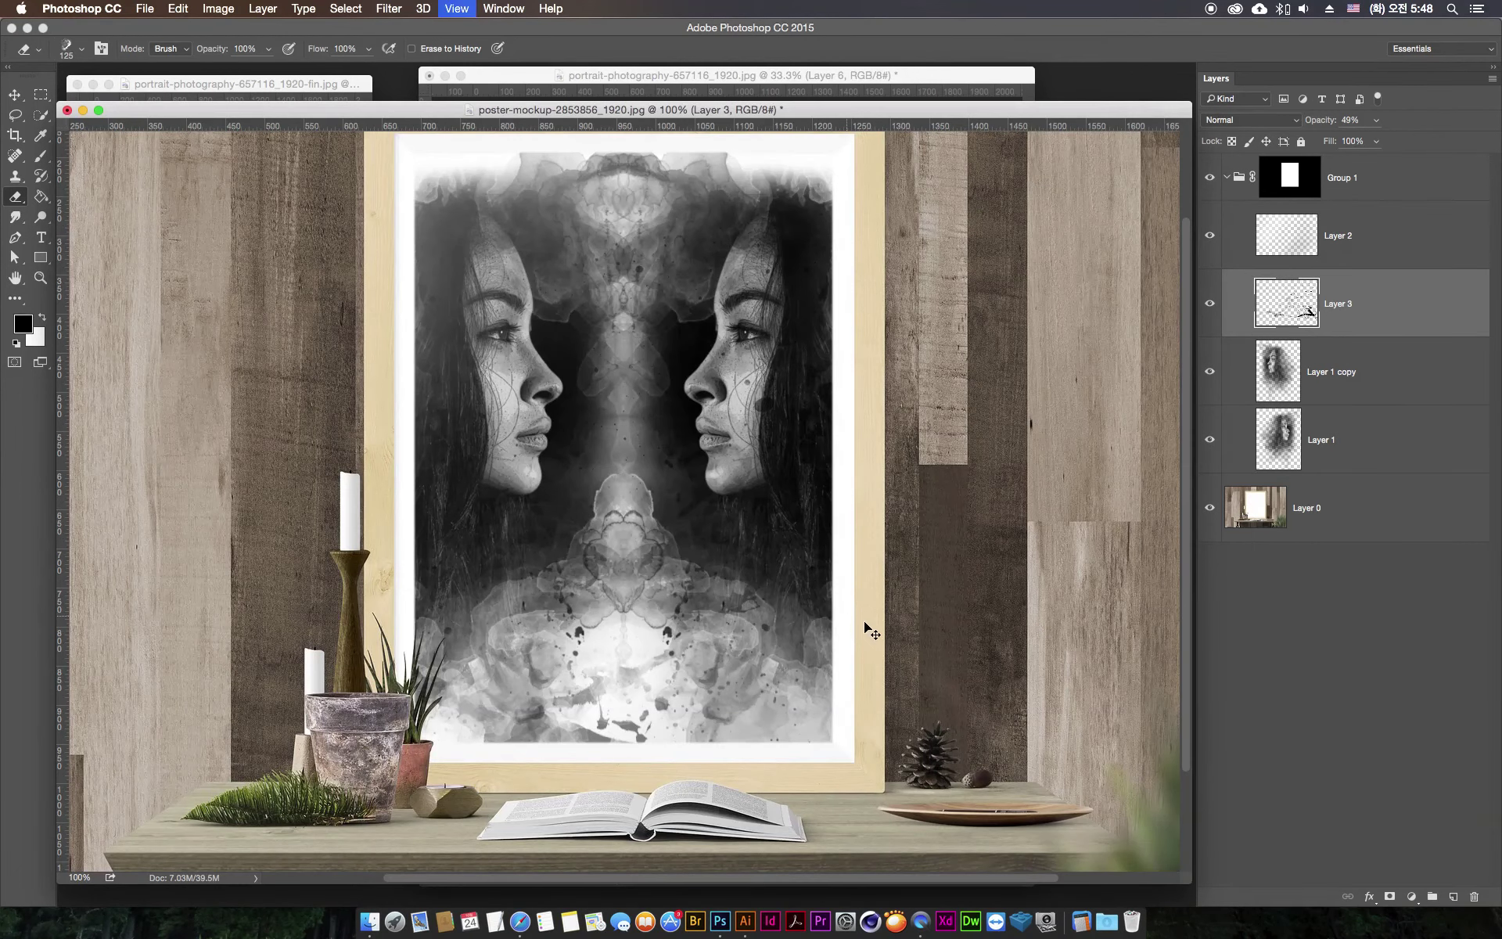
{"action": "key", "text": "super+equal"}
{"action": "scroll", "coordinate": [661, 306], "scroll_direction": "down", "scroll_amount": 3}
{"action": "scroll", "coordinate": [661, 305], "scroll_direction": "left", "scroll_amount": 3}
{"action": "scroll", "coordinate": [665, 289], "scroll_direction": "down", "scroll_amount": 2}
{"action": "scroll", "coordinate": [665, 290], "scroll_direction": "left", "scroll_amount": 2}
{"action": "scroll", "coordinate": [697, 250], "scroll_direction": "down", "scroll_amount": 3}
{"action": "scroll", "coordinate": [696, 251], "scroll_direction": "left", "scroll_amount": 2}
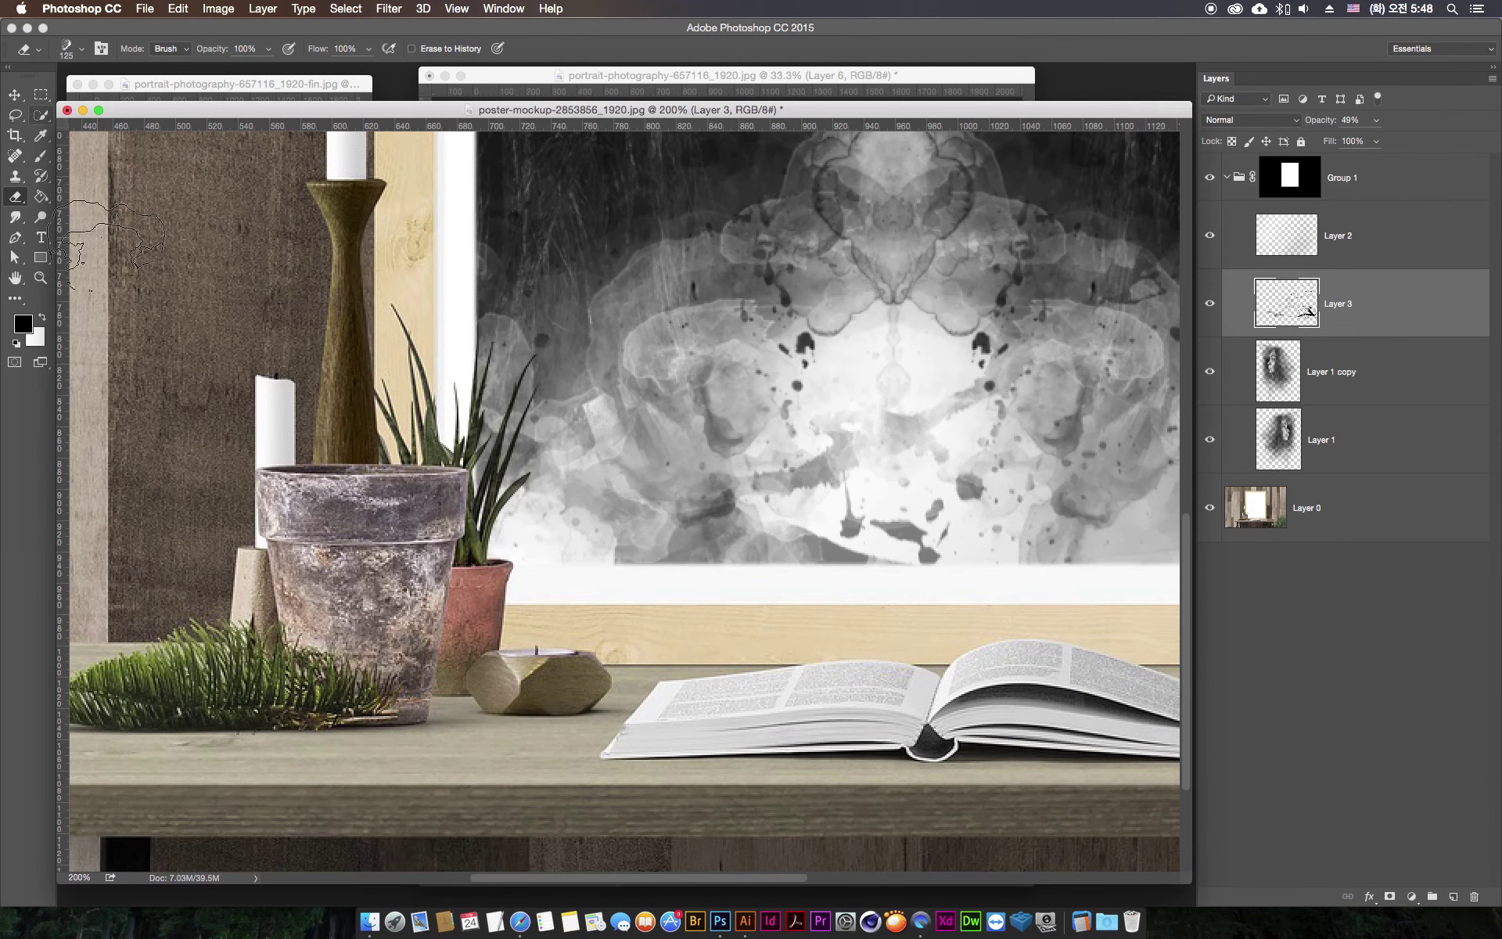
{"action": "left_click", "coordinate": [14, 96]}
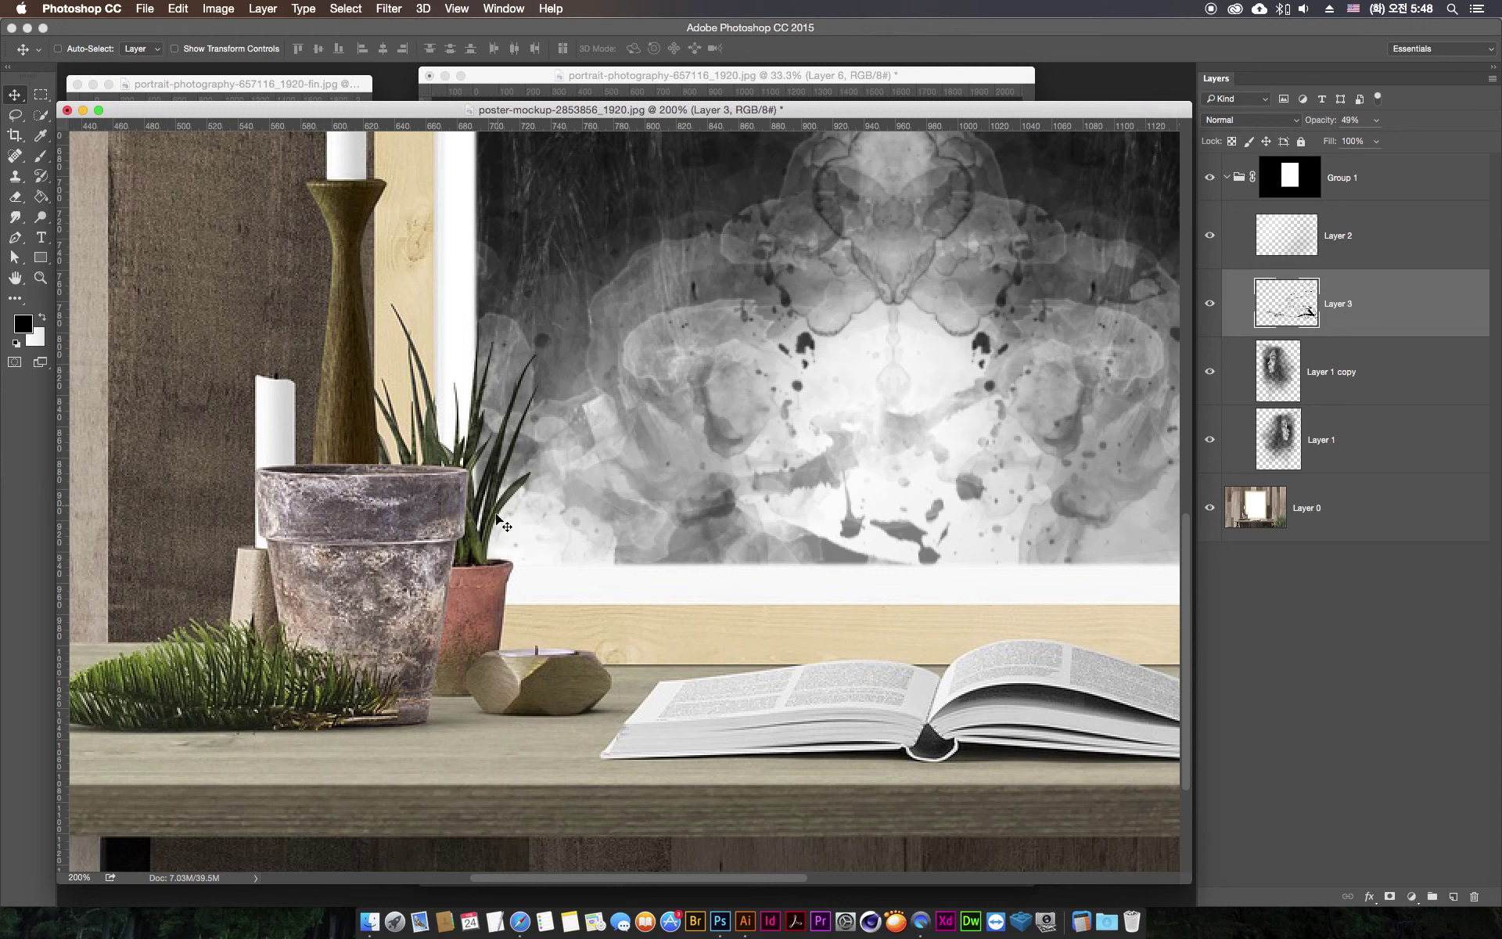
{"action": "left_click", "coordinate": [1303, 186]}
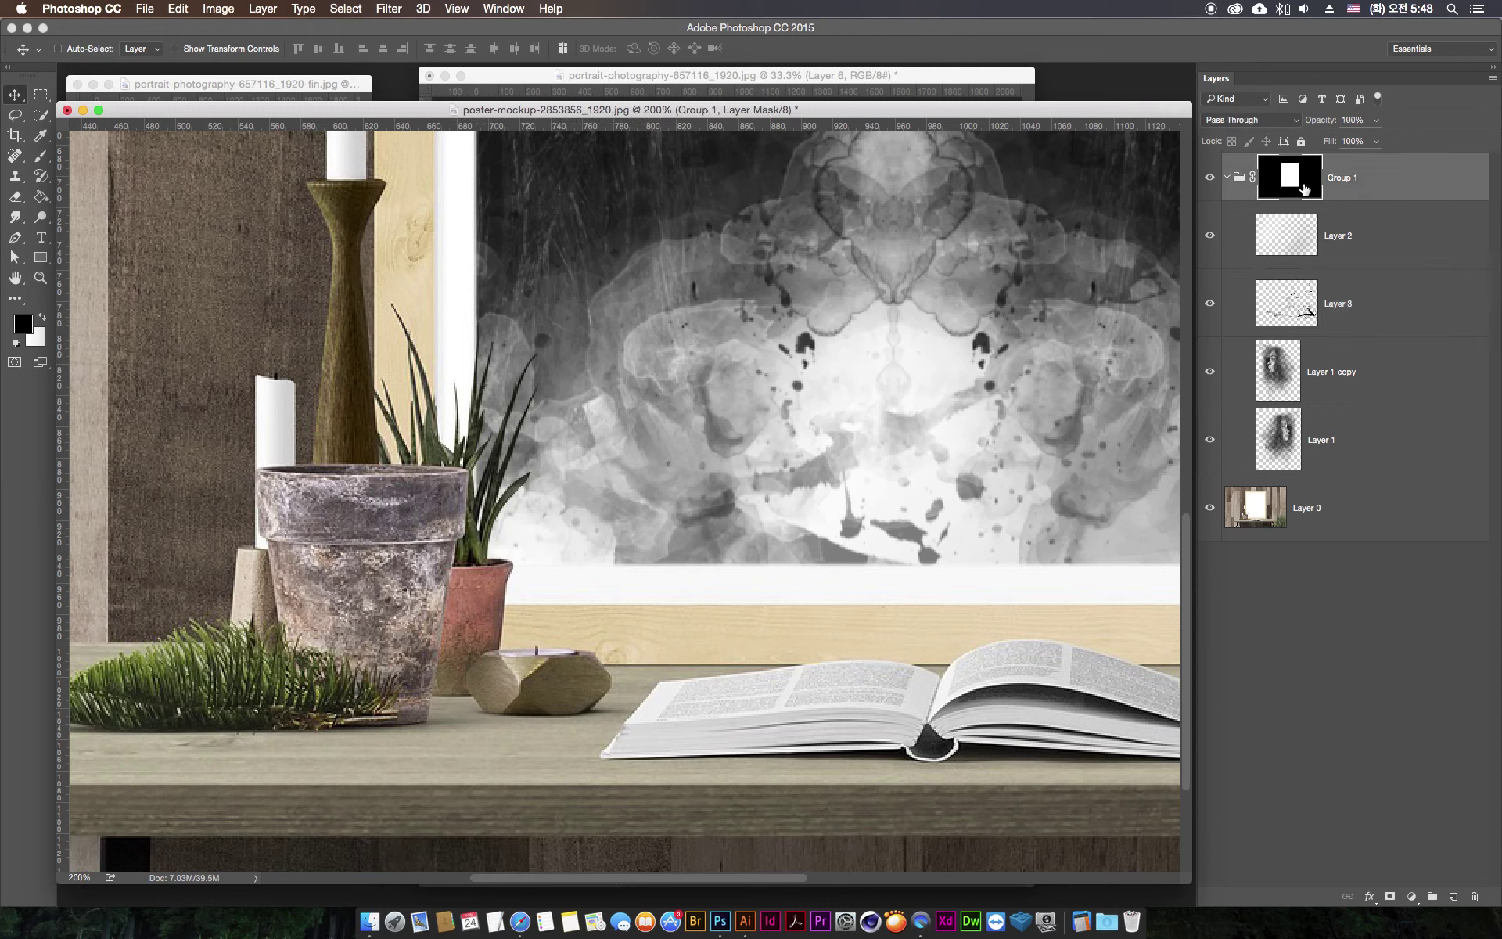
- Pick a soft round Brush tip and shrink it to about 150 px
{"action": "left_click", "coordinate": [43, 157]}
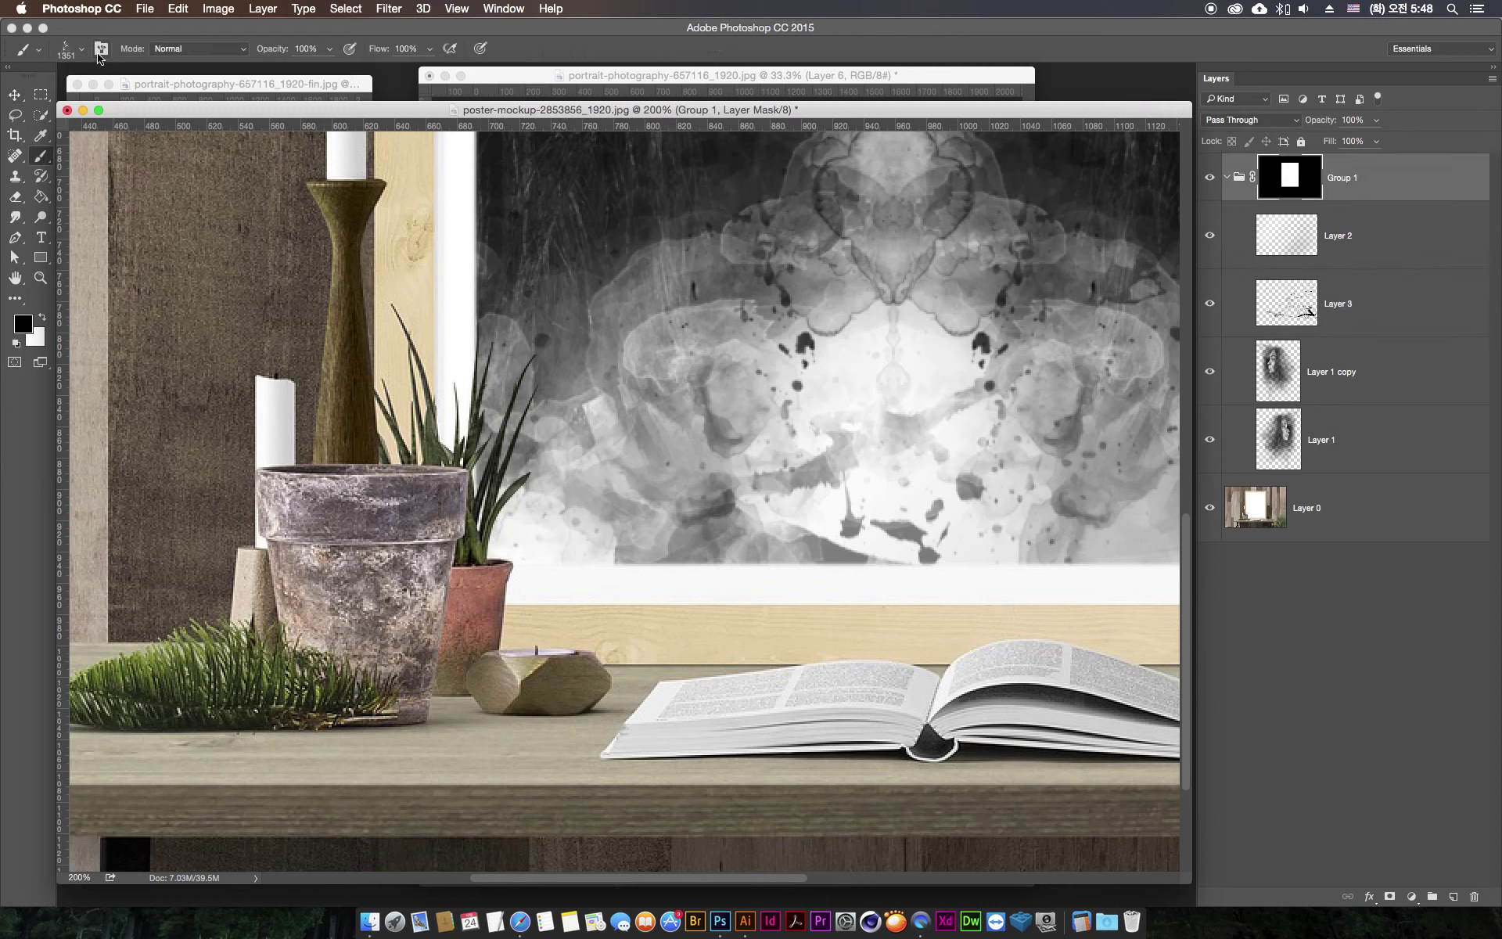
{"action": "left_click", "coordinate": [81, 49]}
{"action": "left_click", "coordinate": [38, 222]}
{"action": "key", "text": "Return"}
{"action": "key", "text": "bracketleft"}
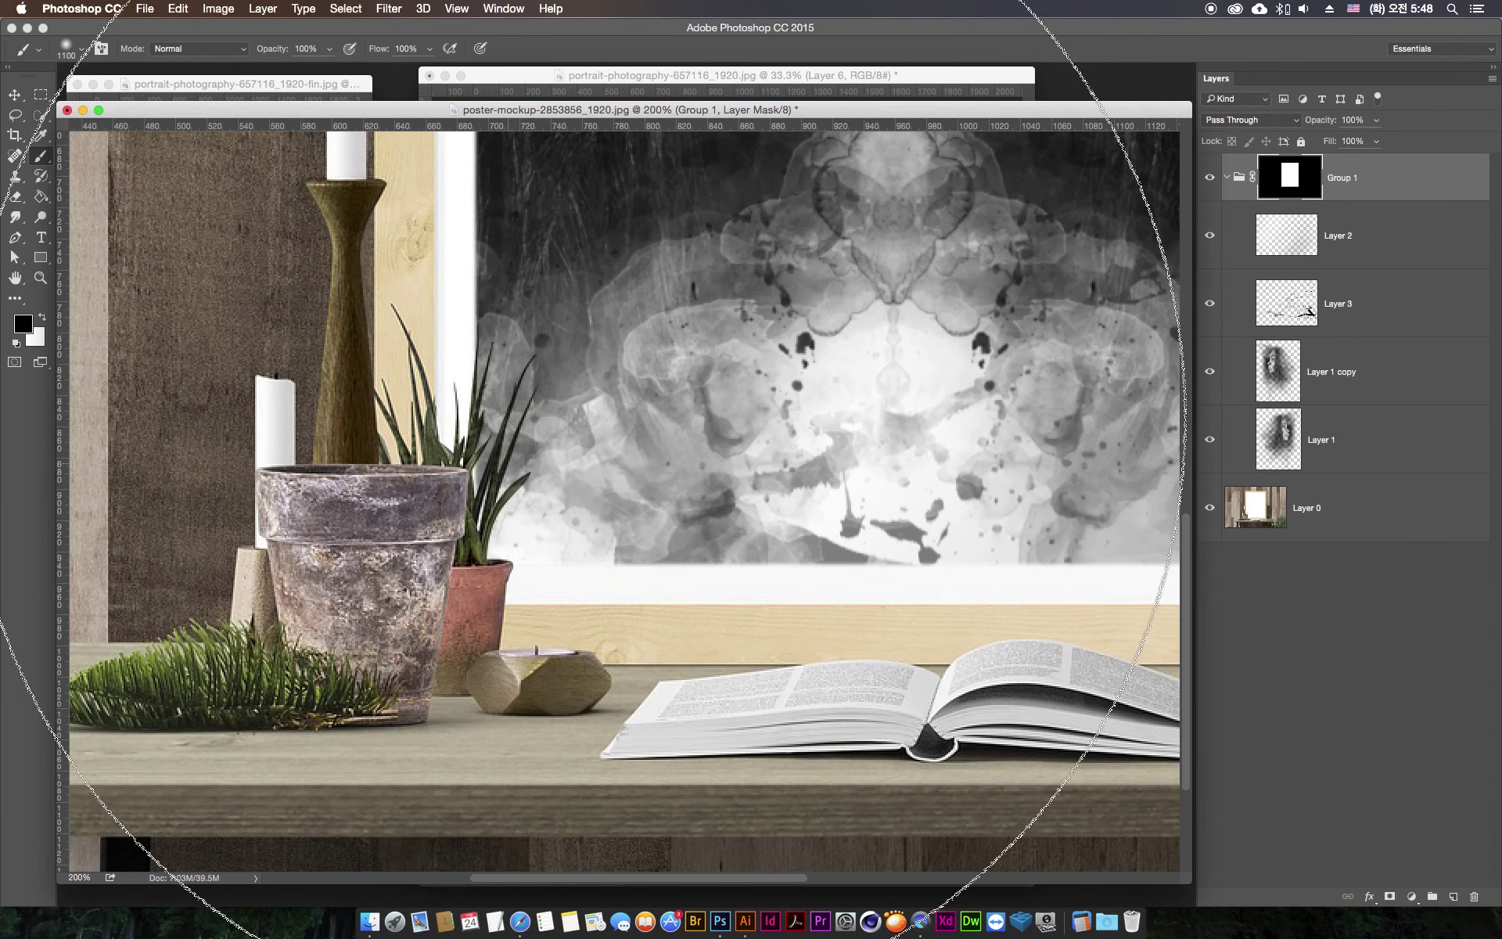
{"action": "key", "text": "bracketleft"}
{"action": "key", "text": "bracketleft"}
{"action": "key", "text": "bracketleft"}
{"action": "key", "text": "bracketleft"}
{"action": "key", "text": "bracketleft"}
{"action": "key", "text": "bracketleft"}
{"action": "key", "text": "bracketleft"}
{"action": "key", "text": "bracketleft"}
{"action": "key", "text": "bracketleft"}
{"action": "key", "text": "bracketleft"}
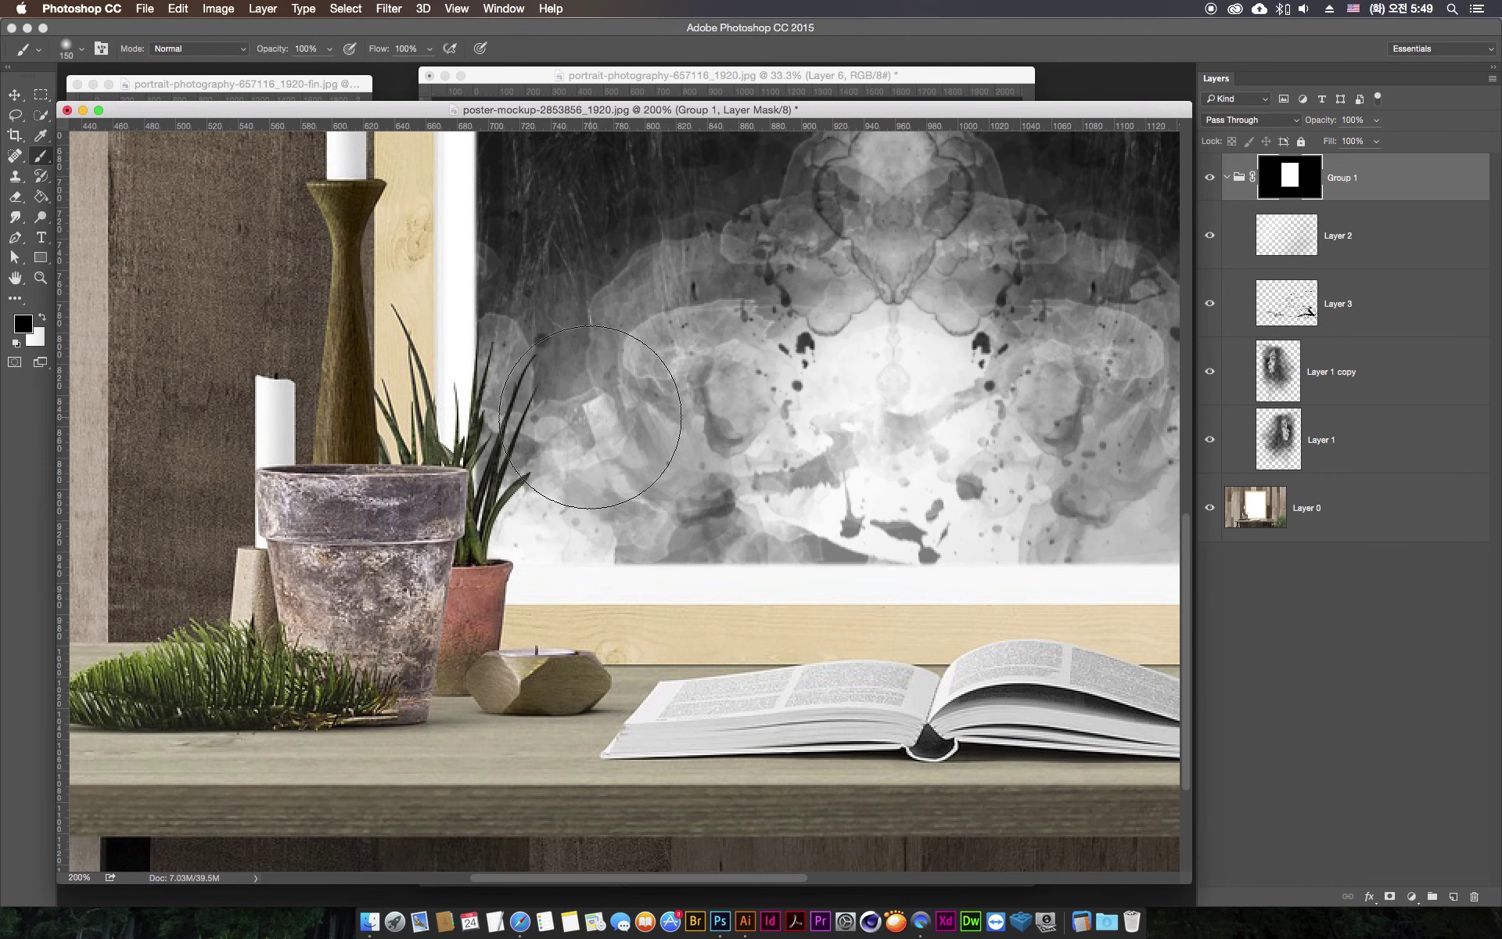
{"action": "key", "text": "bracketleft"}
{"action": "key", "text": "bracketleft"}
{"action": "key", "text": "bracketleft"}
{"action": "key", "text": "bracketleft"}
{"action": "key", "text": "bracketleft"}
{"action": "key", "text": "bracketleft"}
- Paint Group 1's mask along the plant leaf edges so the leaves sit in front of the poster
{"action": "left_click_drag", "start_coordinate": [504, 540], "coordinate": [842, 208]}
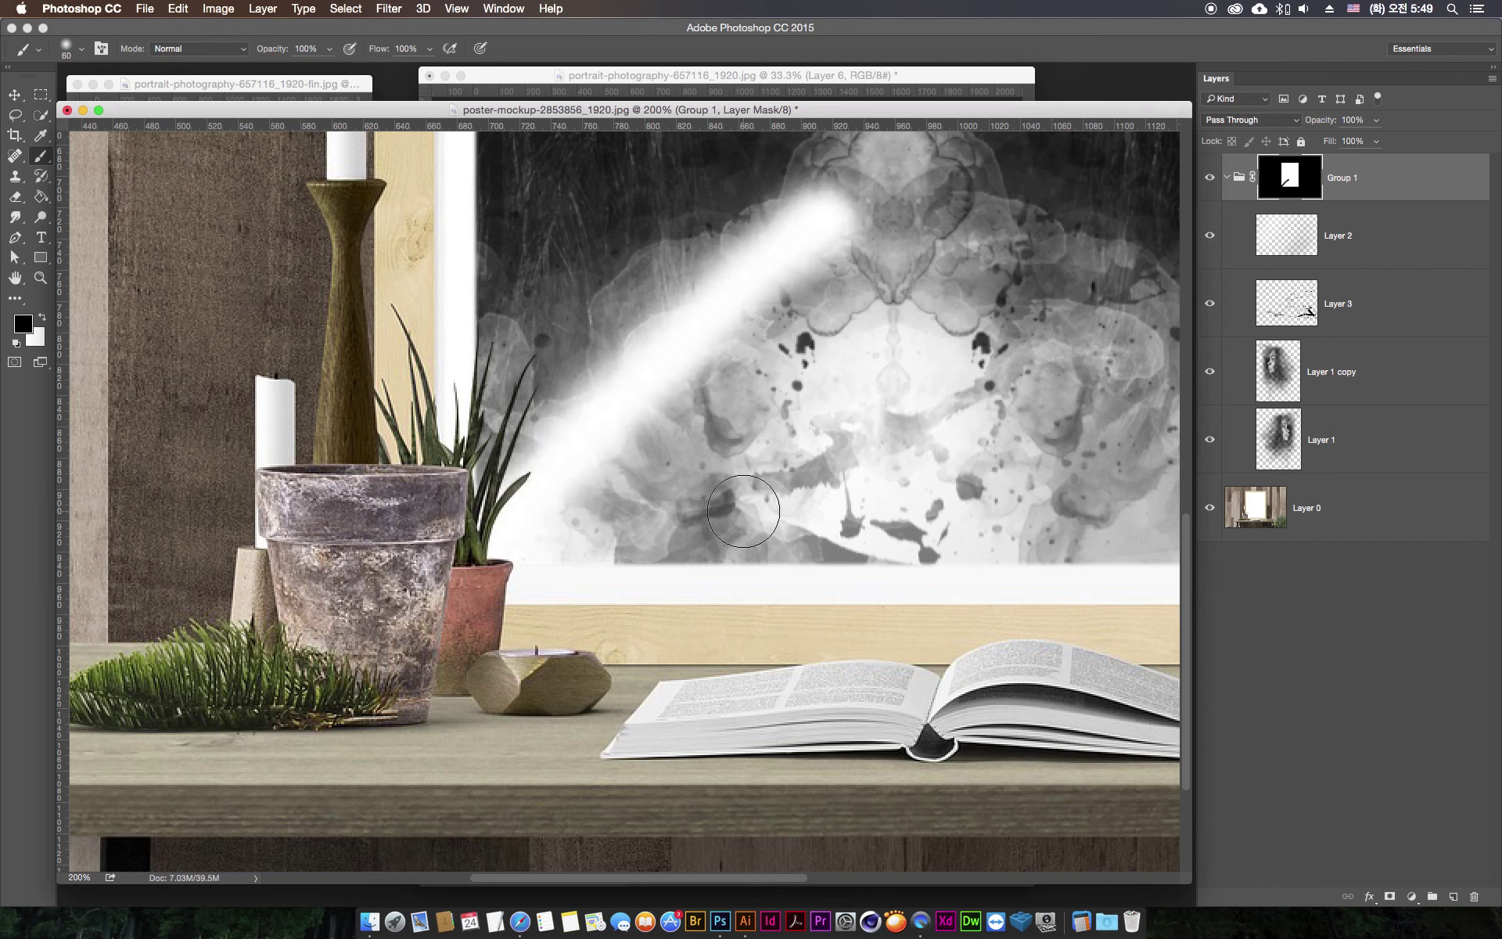
{"action": "key", "text": "super+z"}
{"action": "key", "text": "bracketleft"}
{"action": "key", "text": "bracketleft"}
{"action": "key", "text": "bracketleft"}
{"action": "key", "text": "bracketleft"}
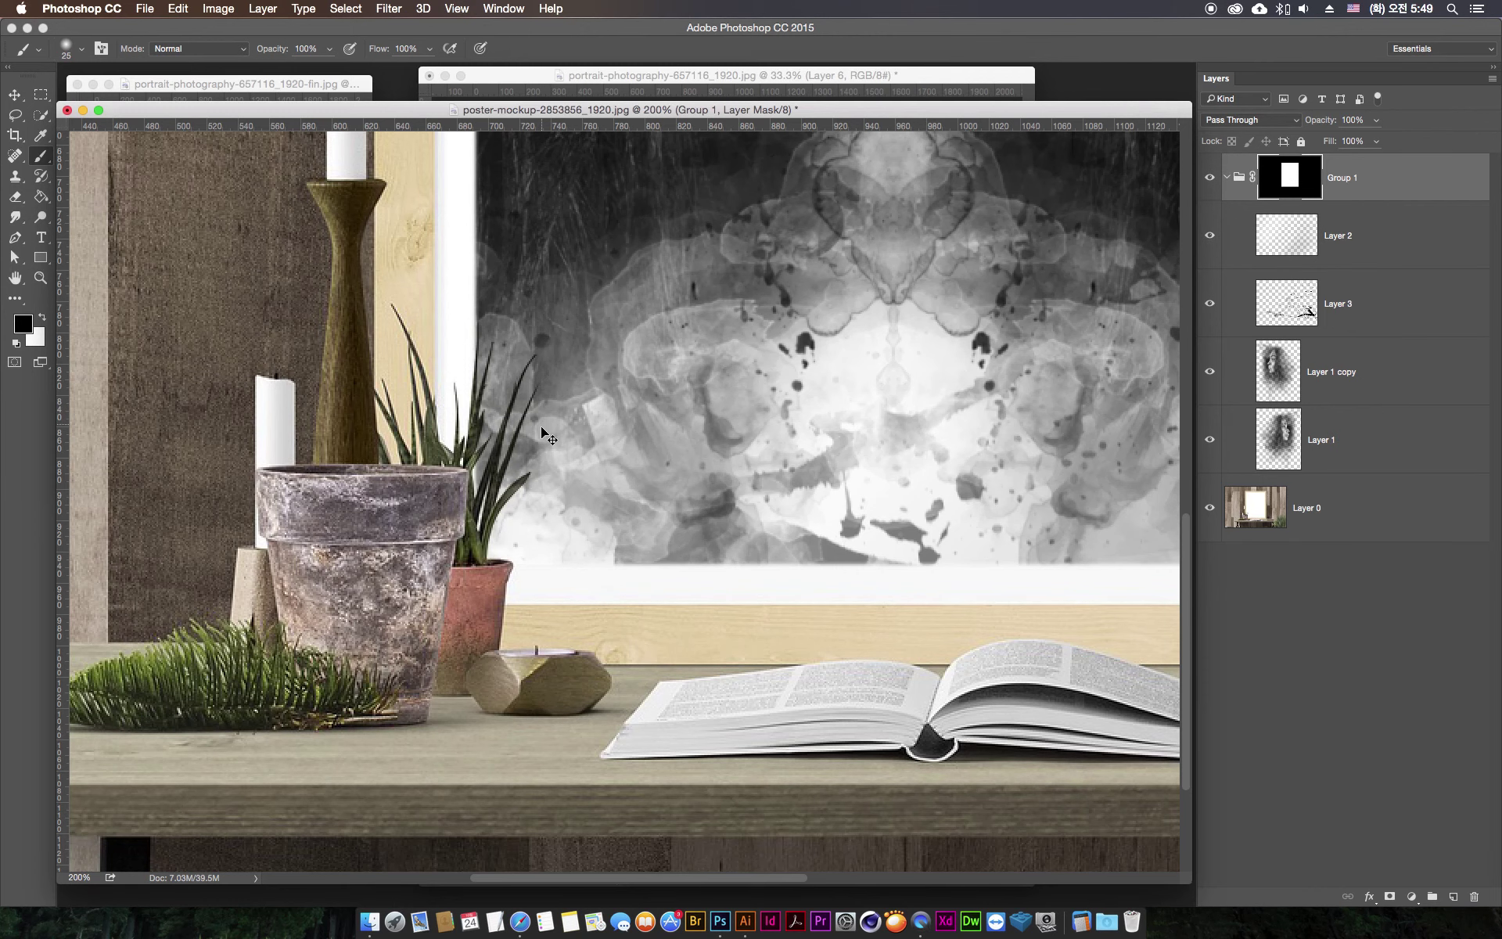
{"action": "key", "text": "super+equal"}
{"action": "key", "text": "bracketleft"}
{"action": "key", "text": "bracketleft"}
{"action": "key", "text": "bracketleft"}
{"action": "key", "text": "bracketleft"}
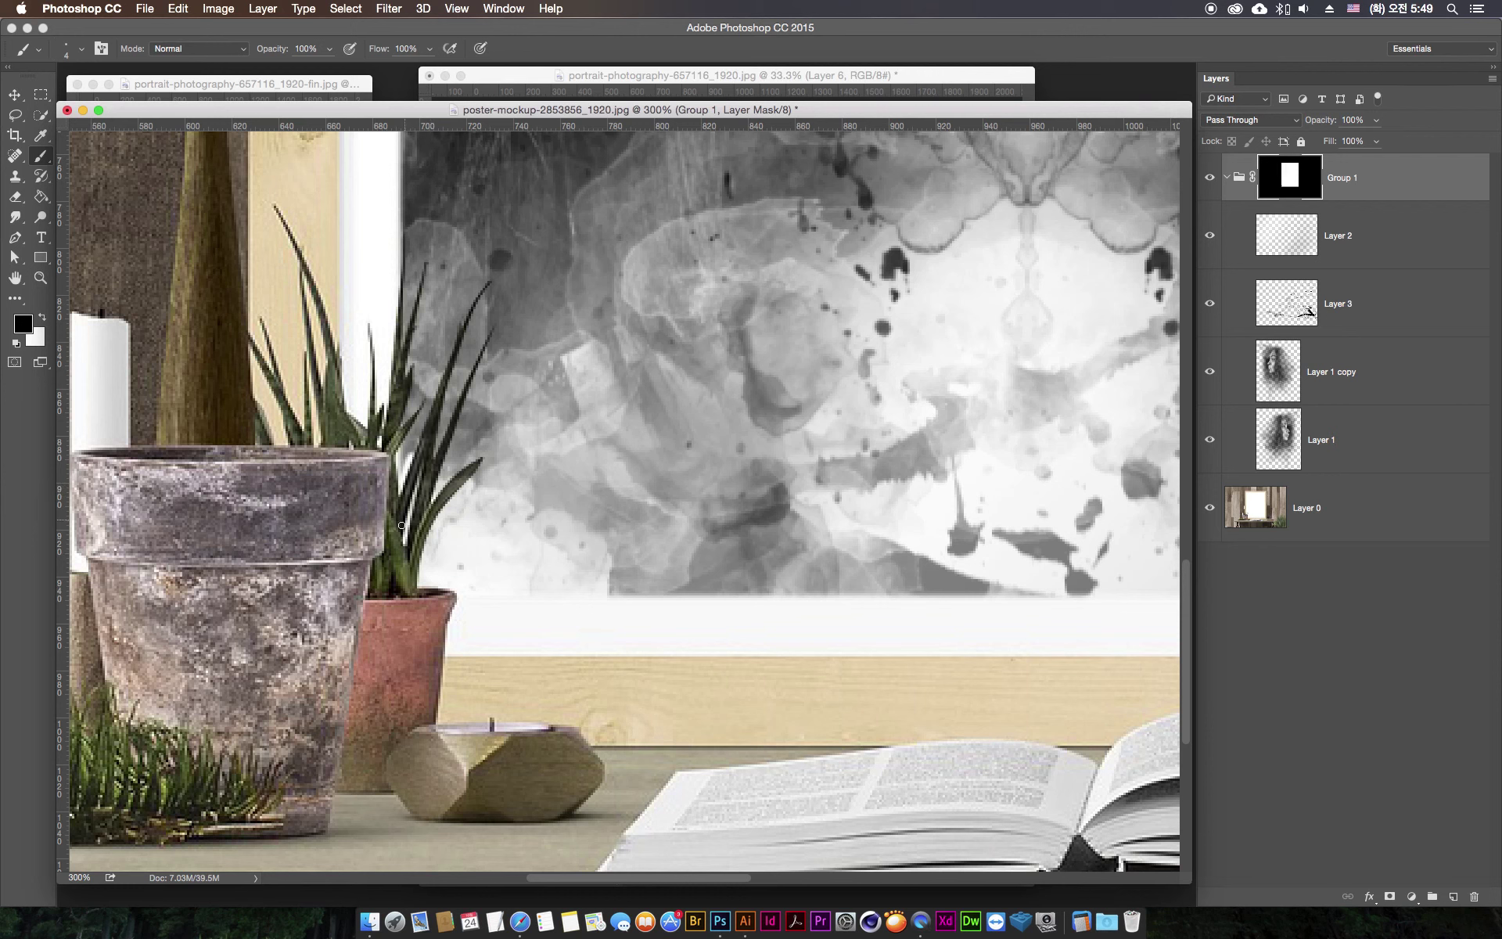
{"action": "key", "text": "ctrl+z"}
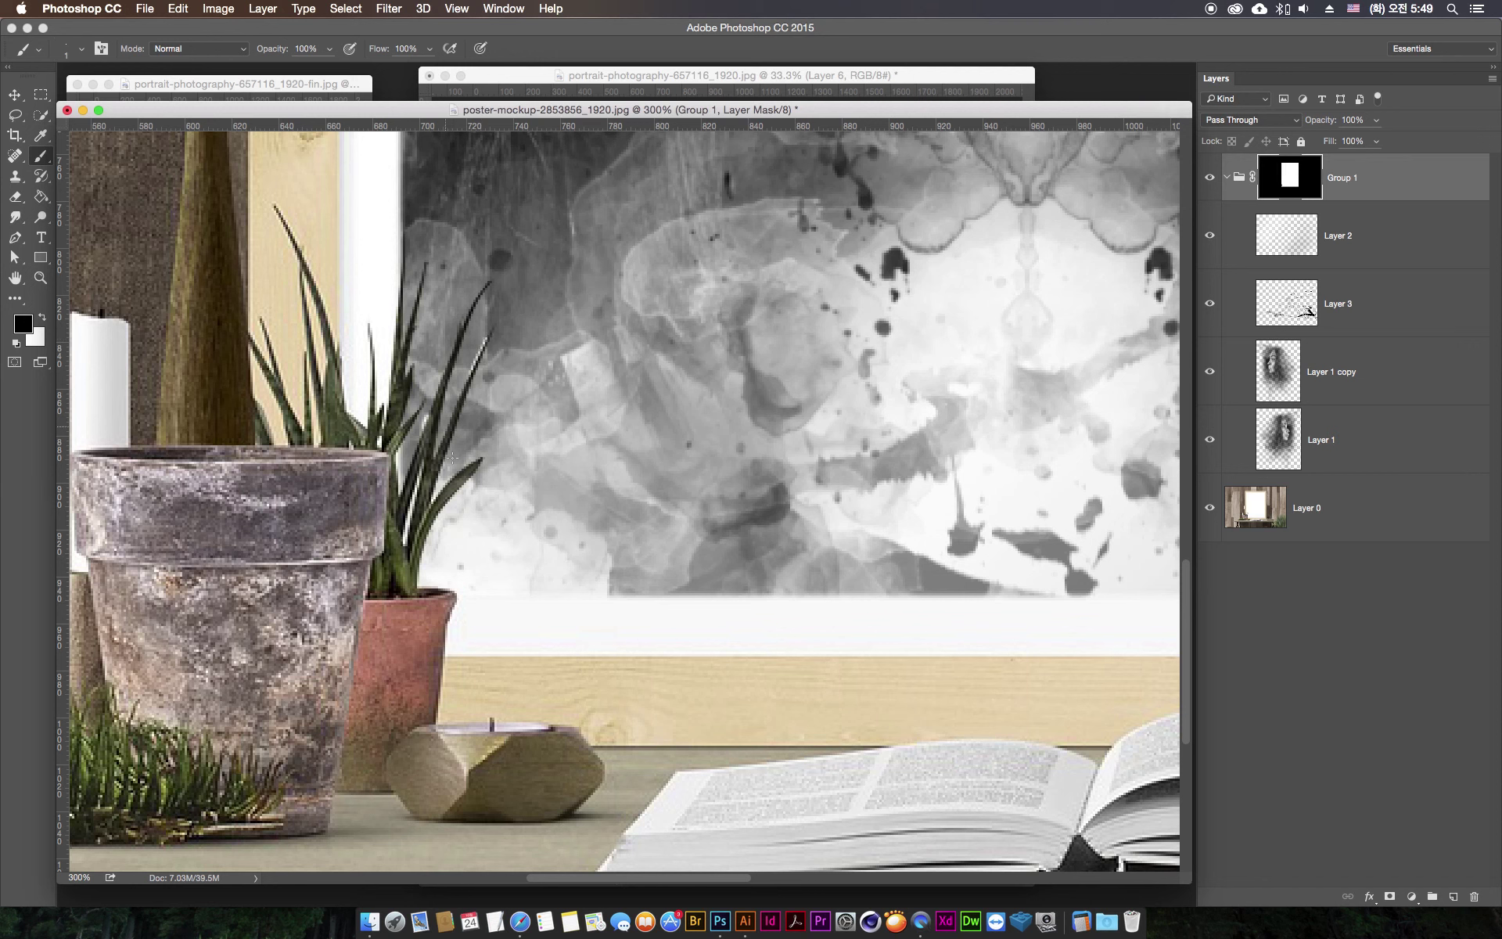
{"action": "left_click_drag", "start_coordinate": [425, 420], "coordinate": [482, 283]}
{"action": "key", "text": "ctrl+z"}
{"action": "left_click_drag", "start_coordinate": [403, 395], "coordinate": [419, 340]}
{"action": "left_click_drag", "start_coordinate": [403, 403], "coordinate": [424, 269]}
{"action": "left_click_drag", "start_coordinate": [399, 364], "coordinate": [400, 252]}
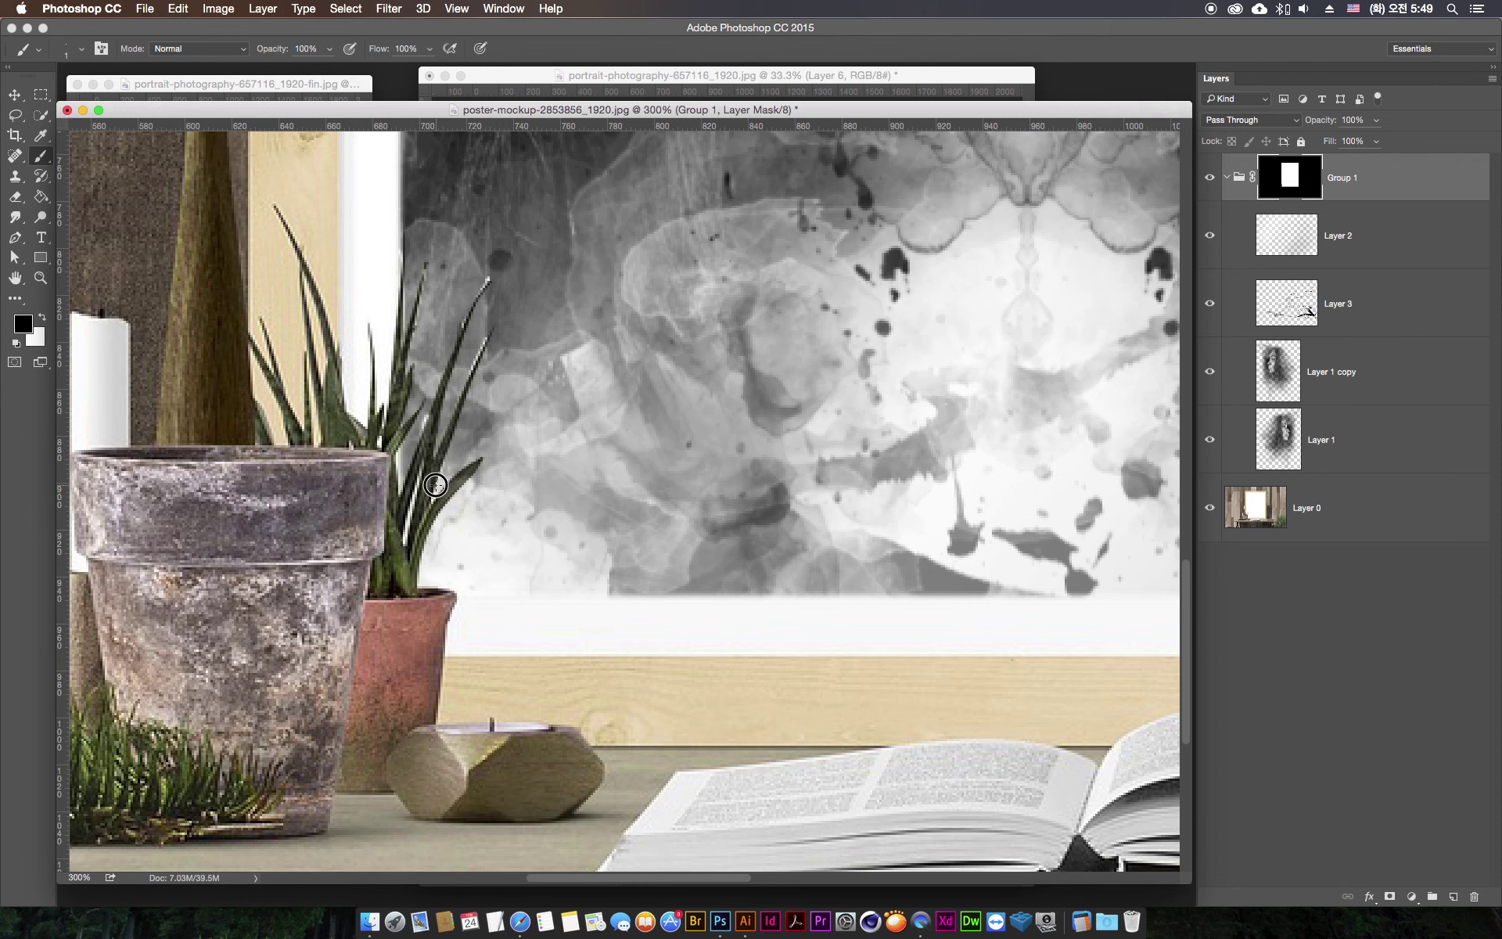
{"action": "key", "text": "super+0"}
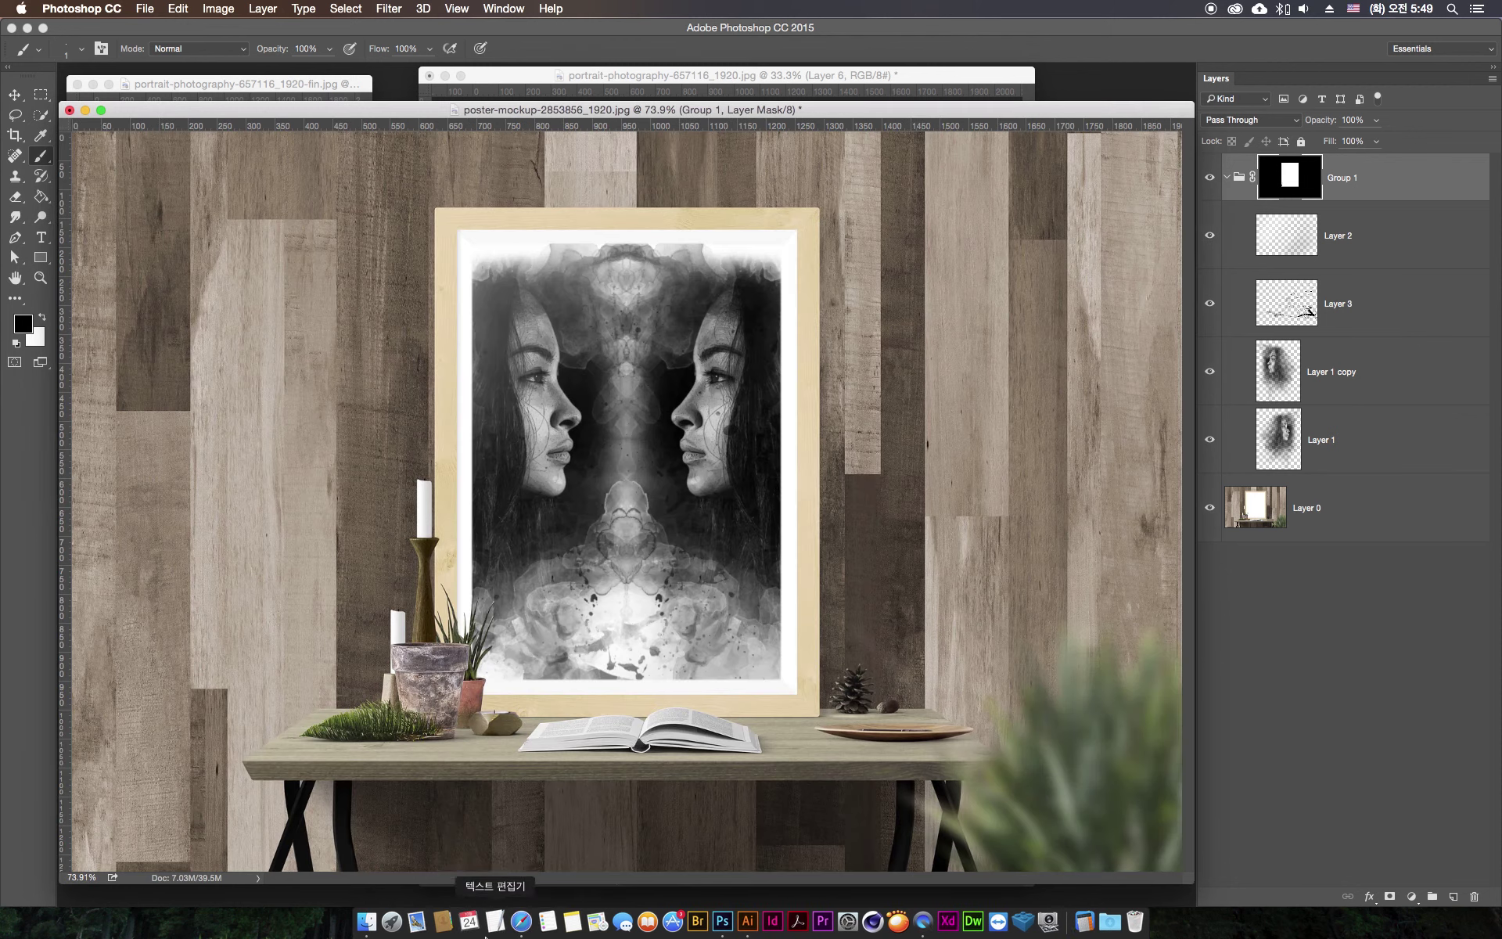
- Zoom out to 50%, collapse Group 1, and add an empty Layer 4 above it
{"action": "key", "text": "super+minus"}
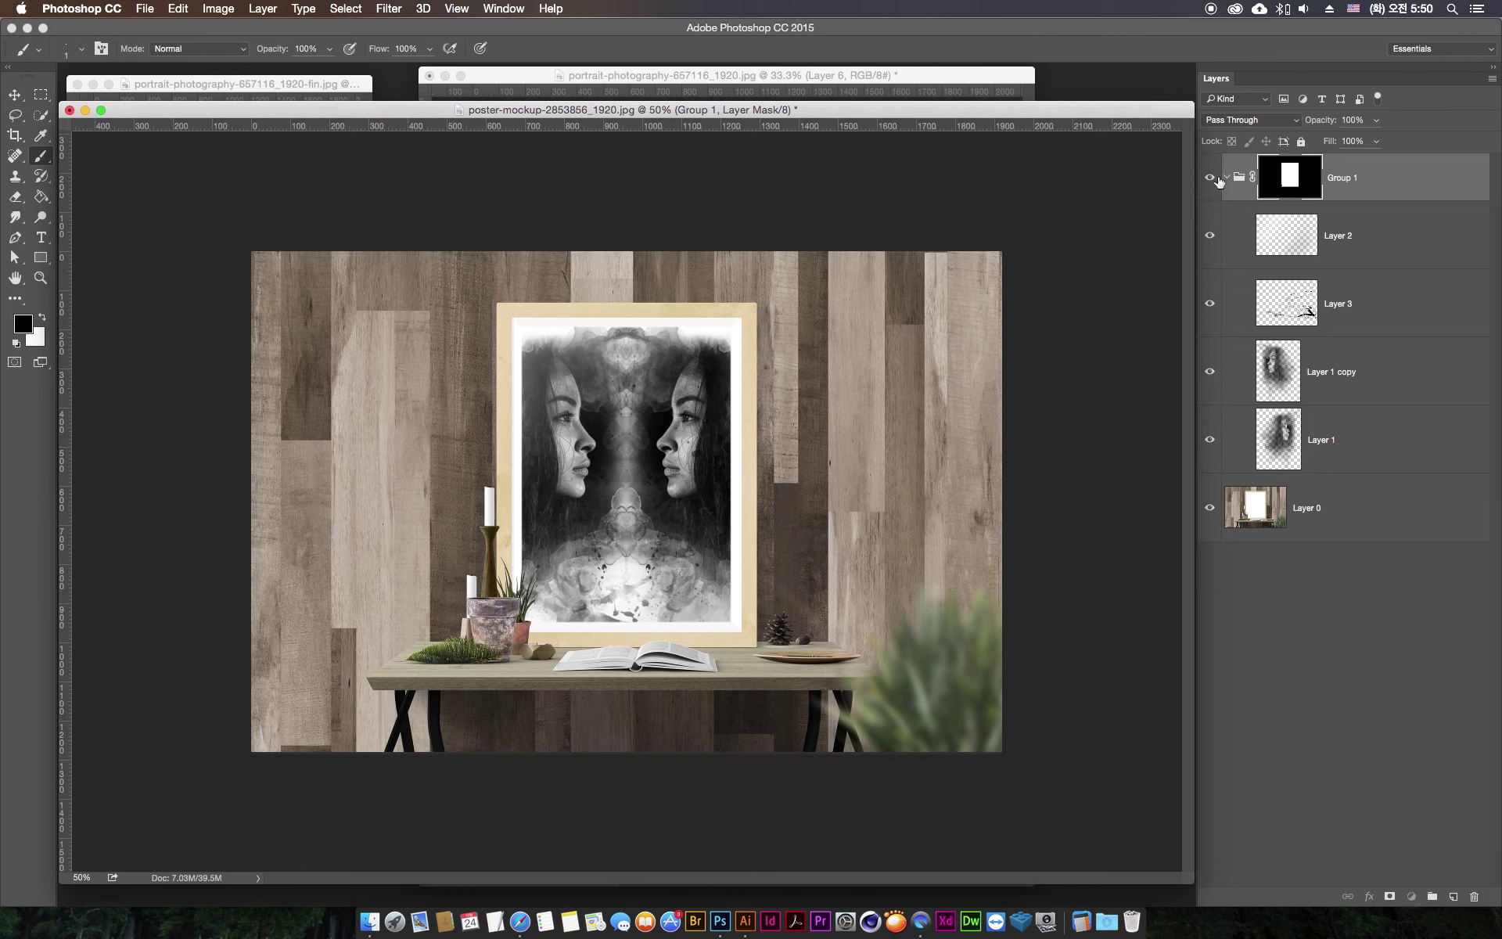
{"action": "left_click", "coordinate": [1227, 178]}
{"action": "left_click", "coordinate": [1396, 184]}
{"action": "left_click", "coordinate": [1454, 894]}
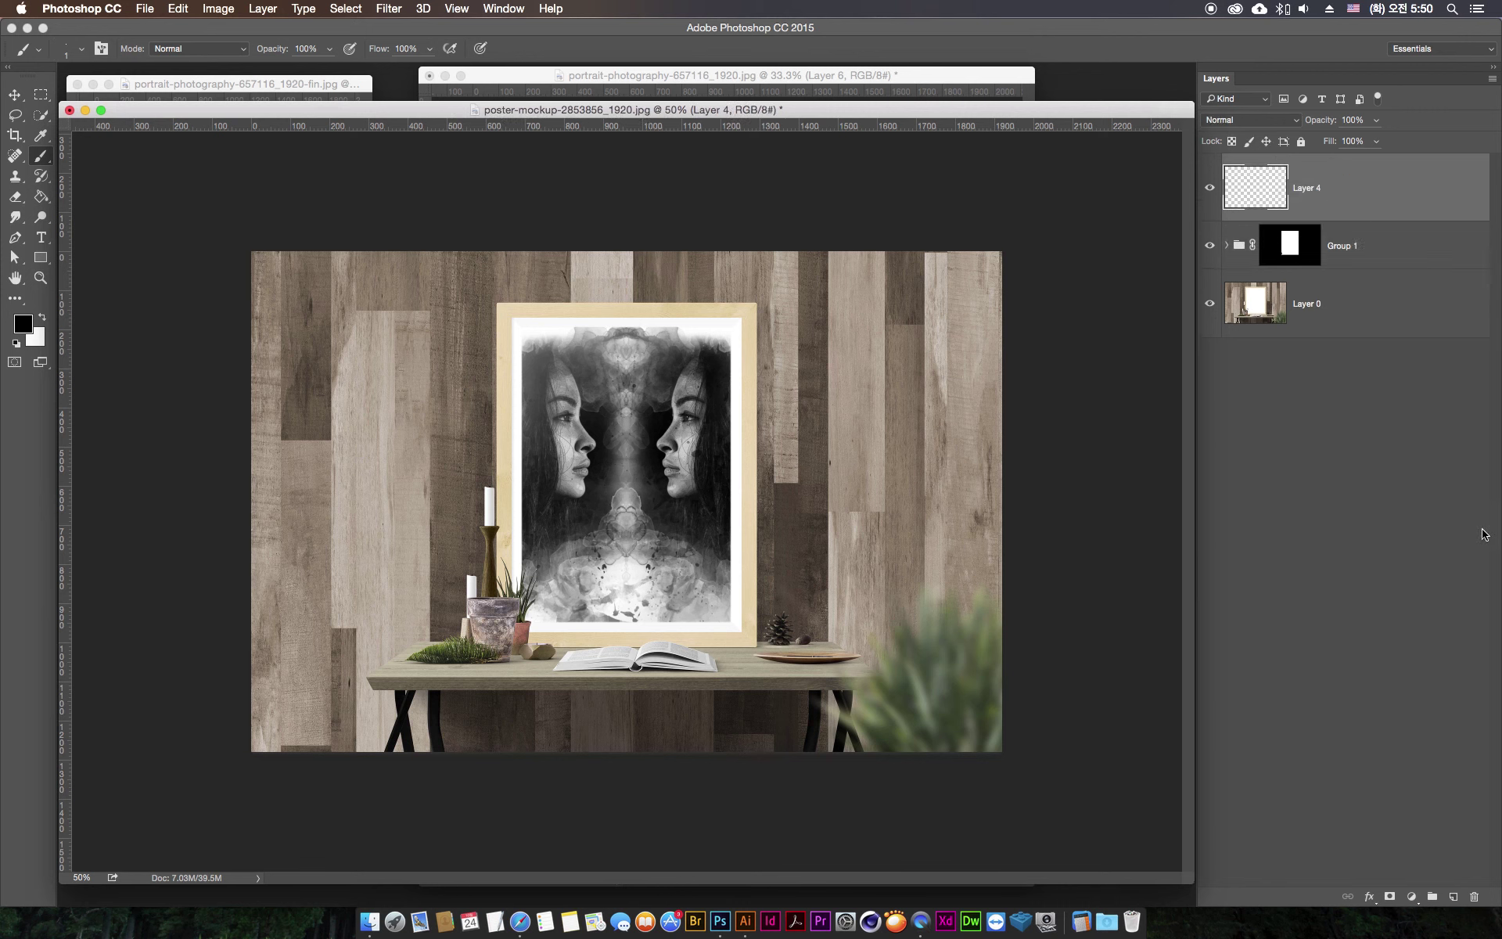
{"action": "left_click", "coordinate": [81, 49]}
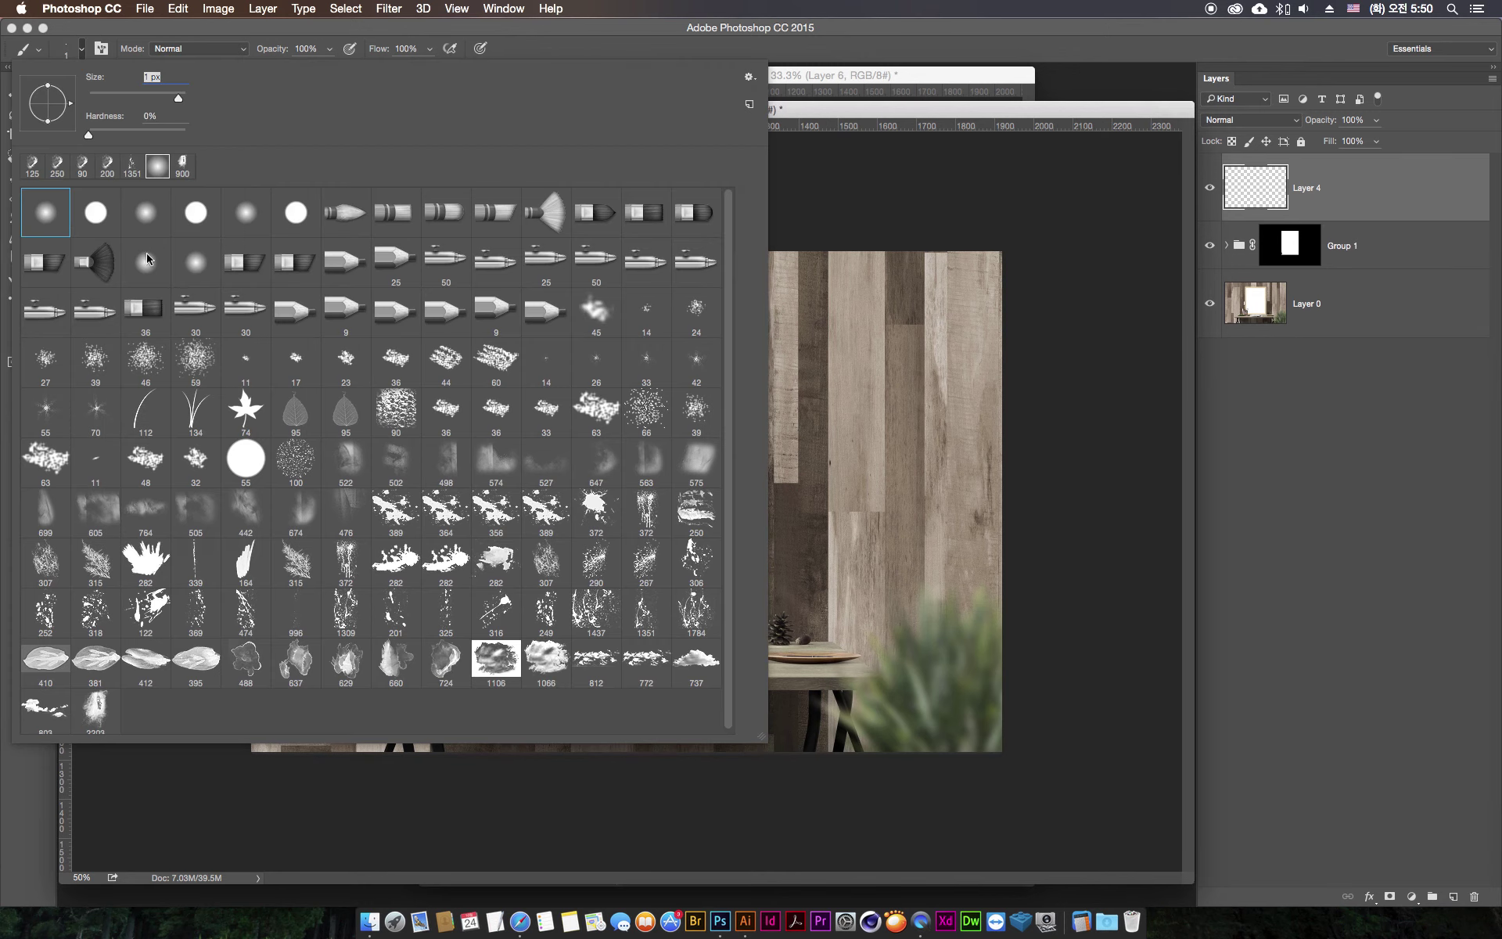
- On Layer 4, brush a faint white glow over the wall at 16% brush opacity
{"action": "left_click", "coordinate": [620, 15]}
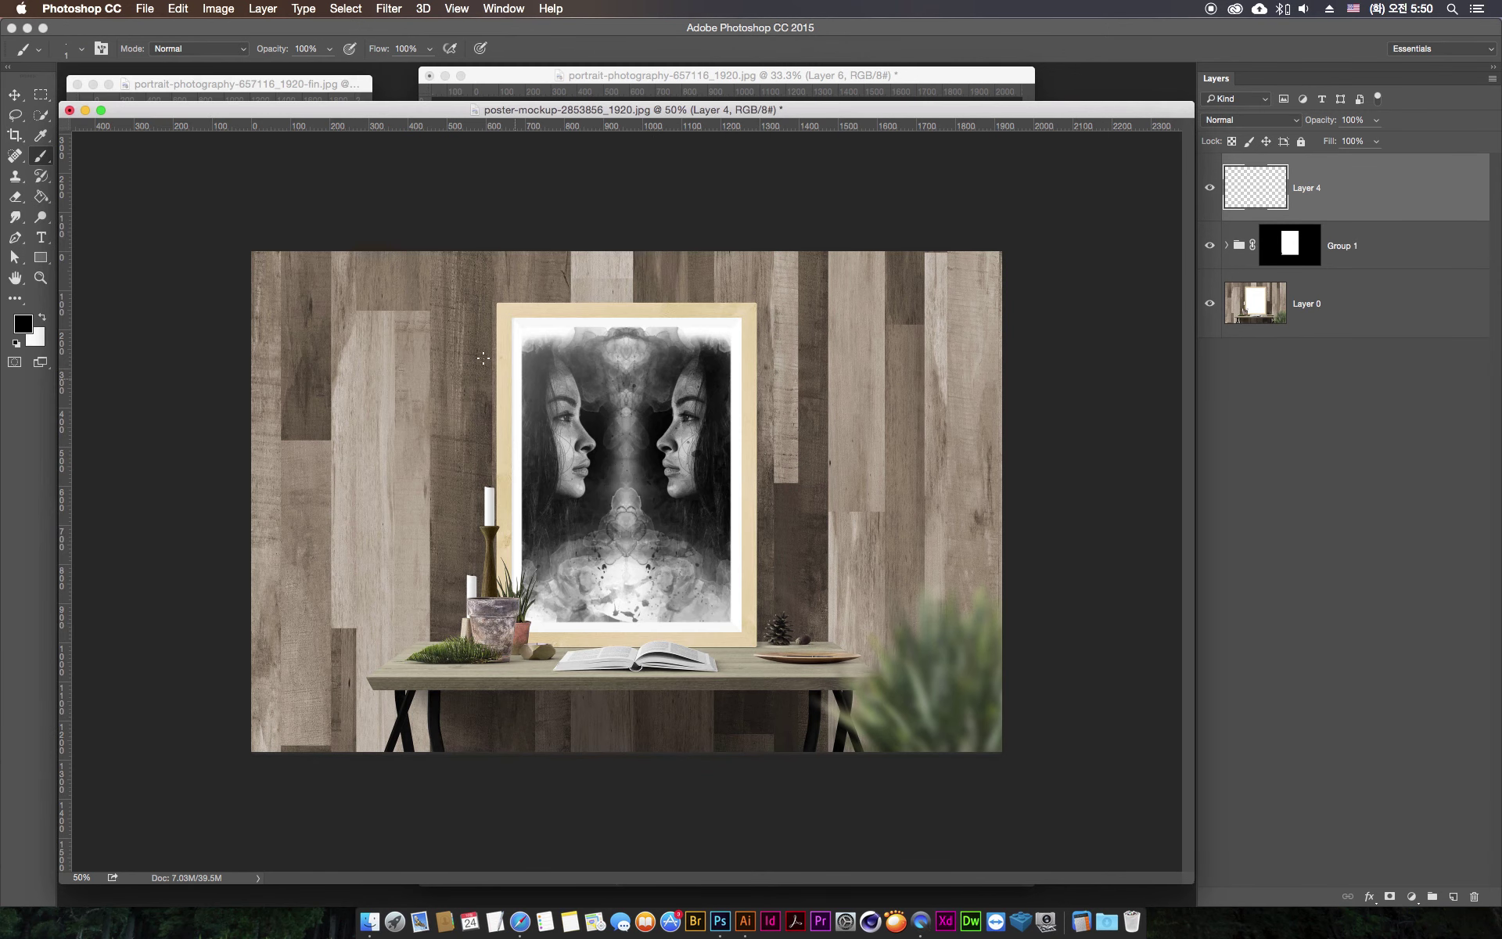
{"action": "left_click_drag", "start_coordinate": [330, 56], "coordinate": [266, 74]}
{"action": "key", "text": "bracketright"}
{"action": "key", "text": "bracketright"}
{"action": "key", "text": "bracketright"}
{"action": "key", "text": "bracketright"}
{"action": "key", "text": "bracketright"}
{"action": "key", "text": "bracketright"}
{"action": "key", "text": "bracketright"}
{"action": "key", "text": "bracketright"}
{"action": "key", "text": "bracketright"}
{"action": "key", "text": "bracketright"}
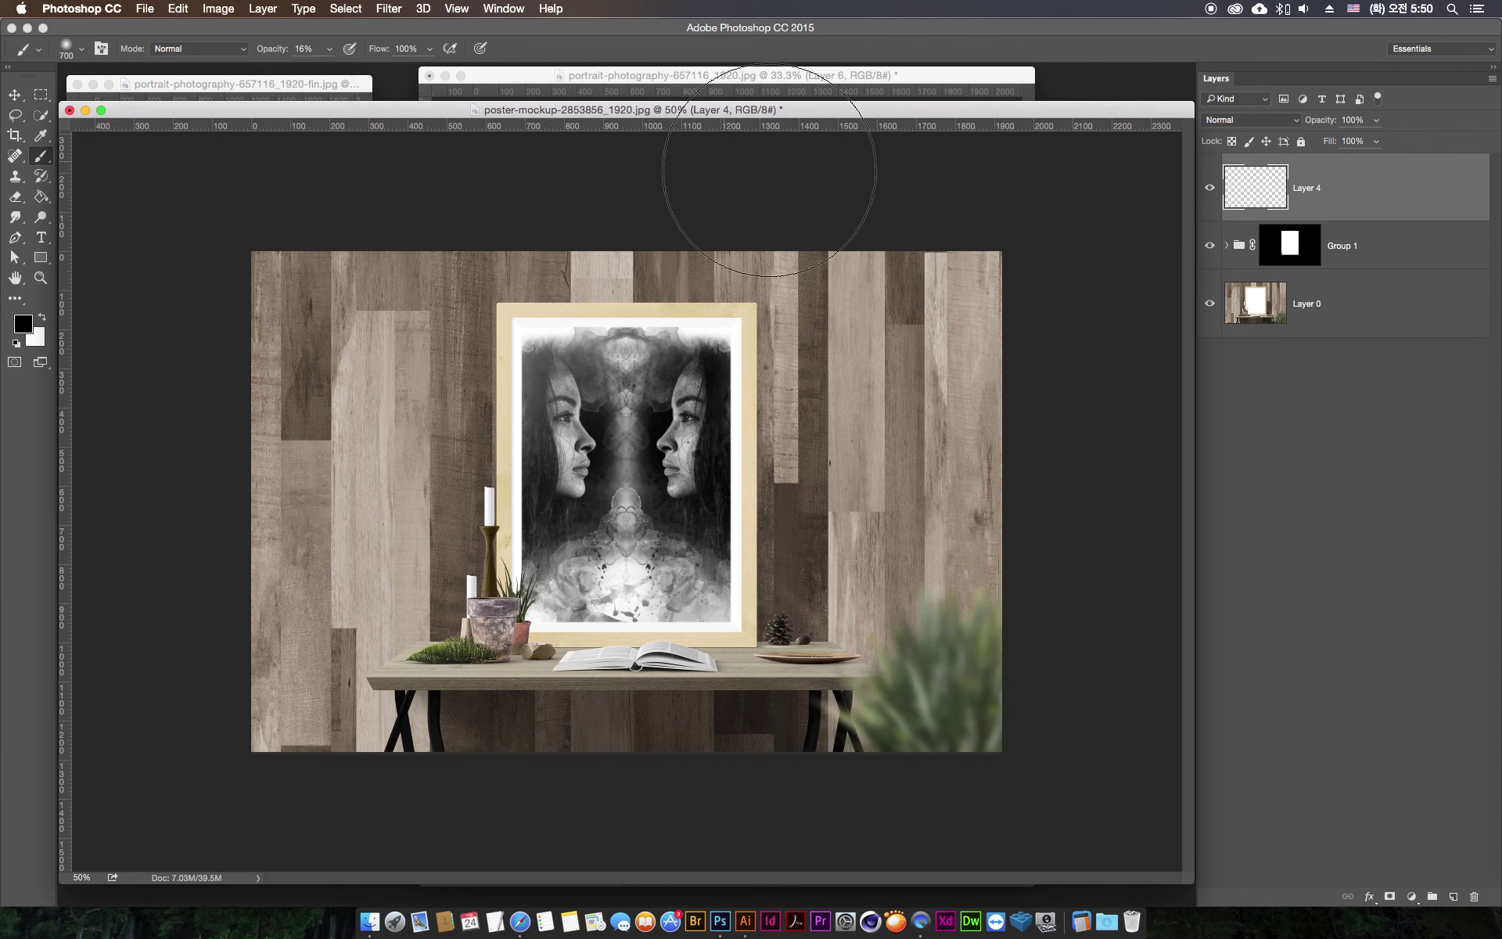
{"action": "left_click_drag", "start_coordinate": [503, 336], "coordinate": [313, 775]}
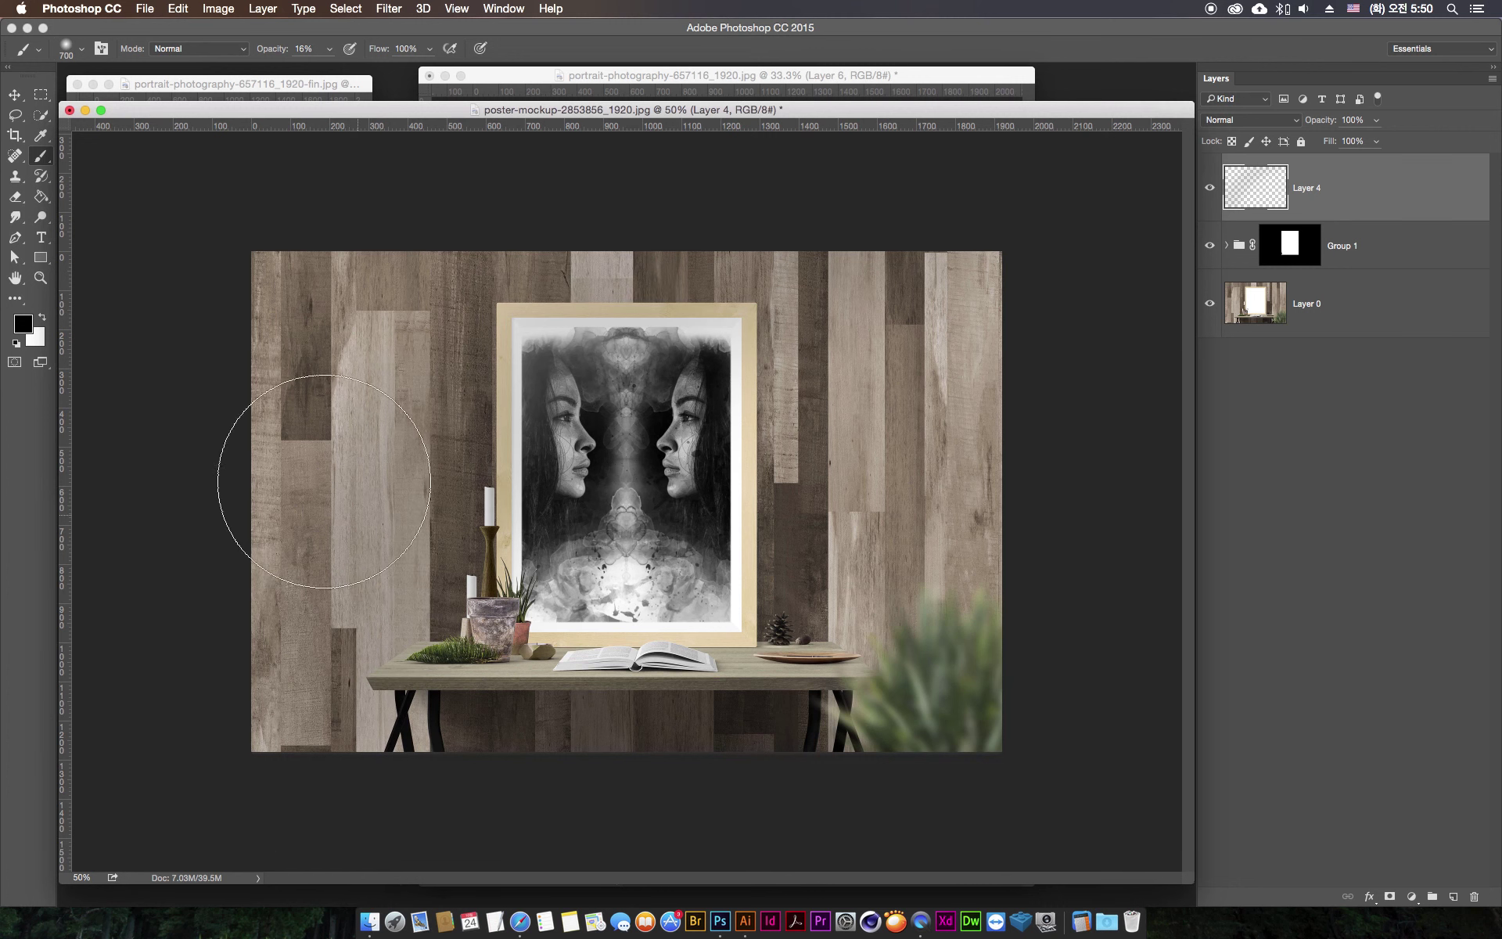
{"action": "key", "text": "super+z"}
{"action": "left_click", "coordinate": [44, 316]}
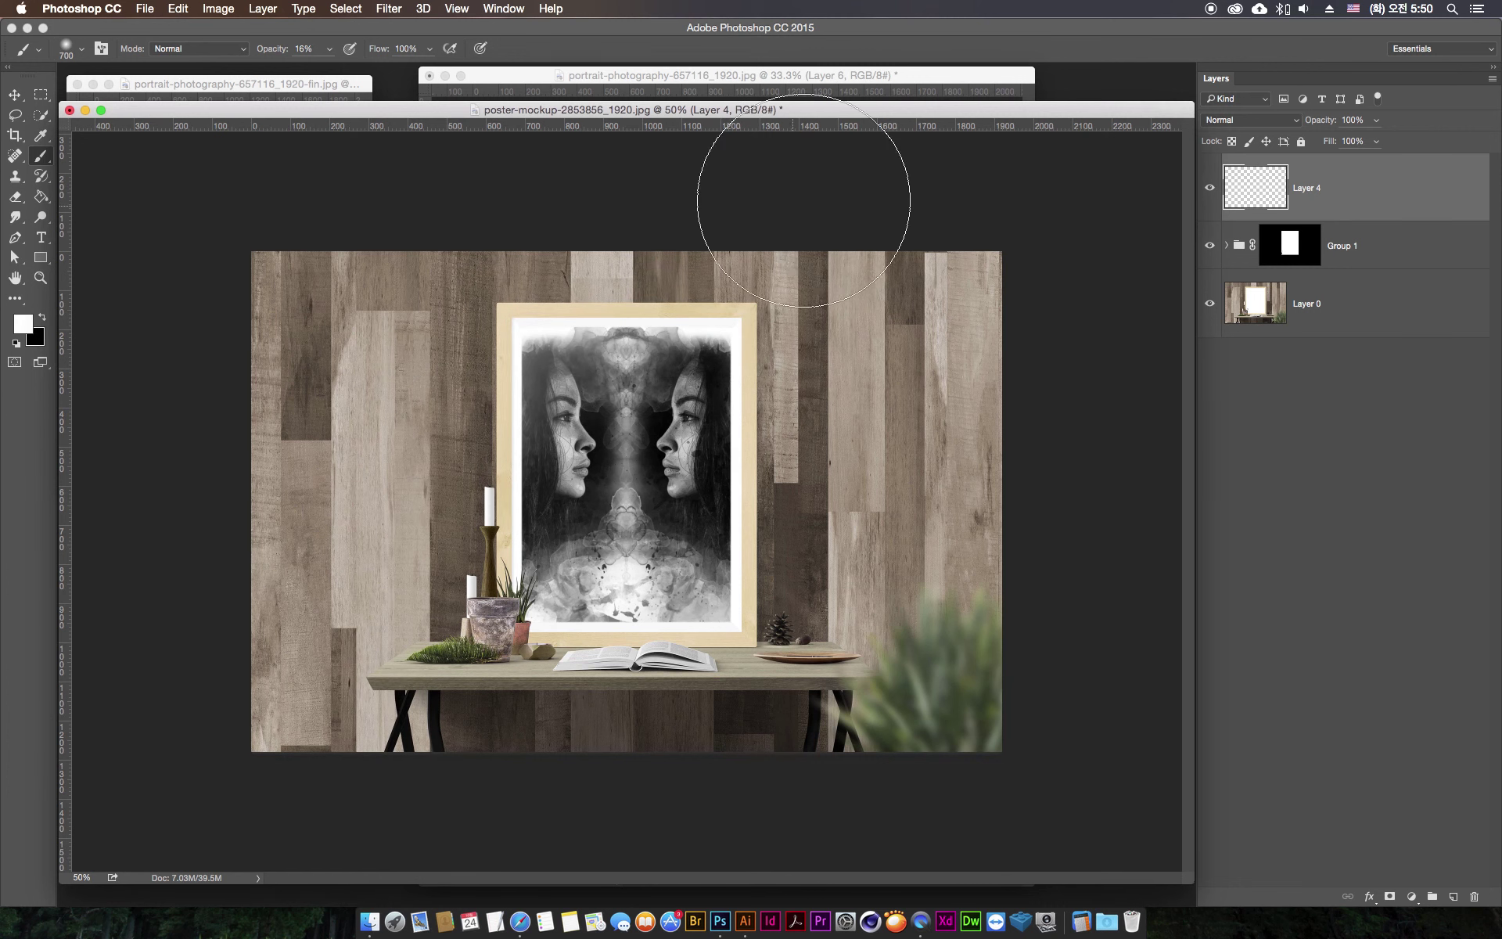
{"action": "left_click_drag", "start_coordinate": [810, 187], "coordinate": [323, 859]}
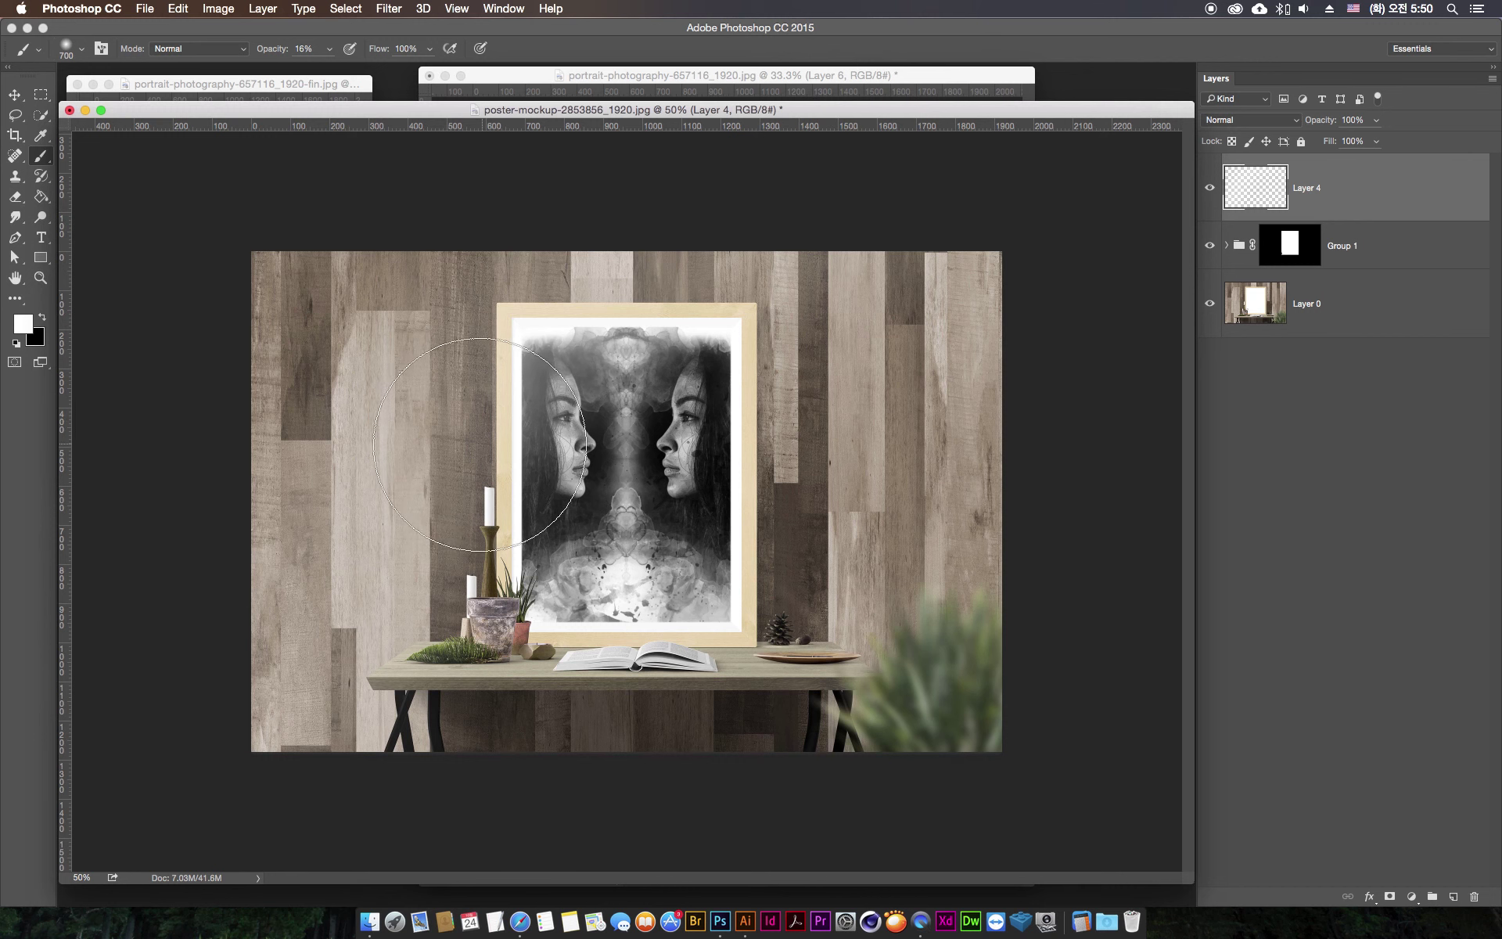
{"action": "key", "text": "bracketleft"}
{"action": "key", "text": "bracketleft"}
{"action": "key", "text": "bracketleft"}
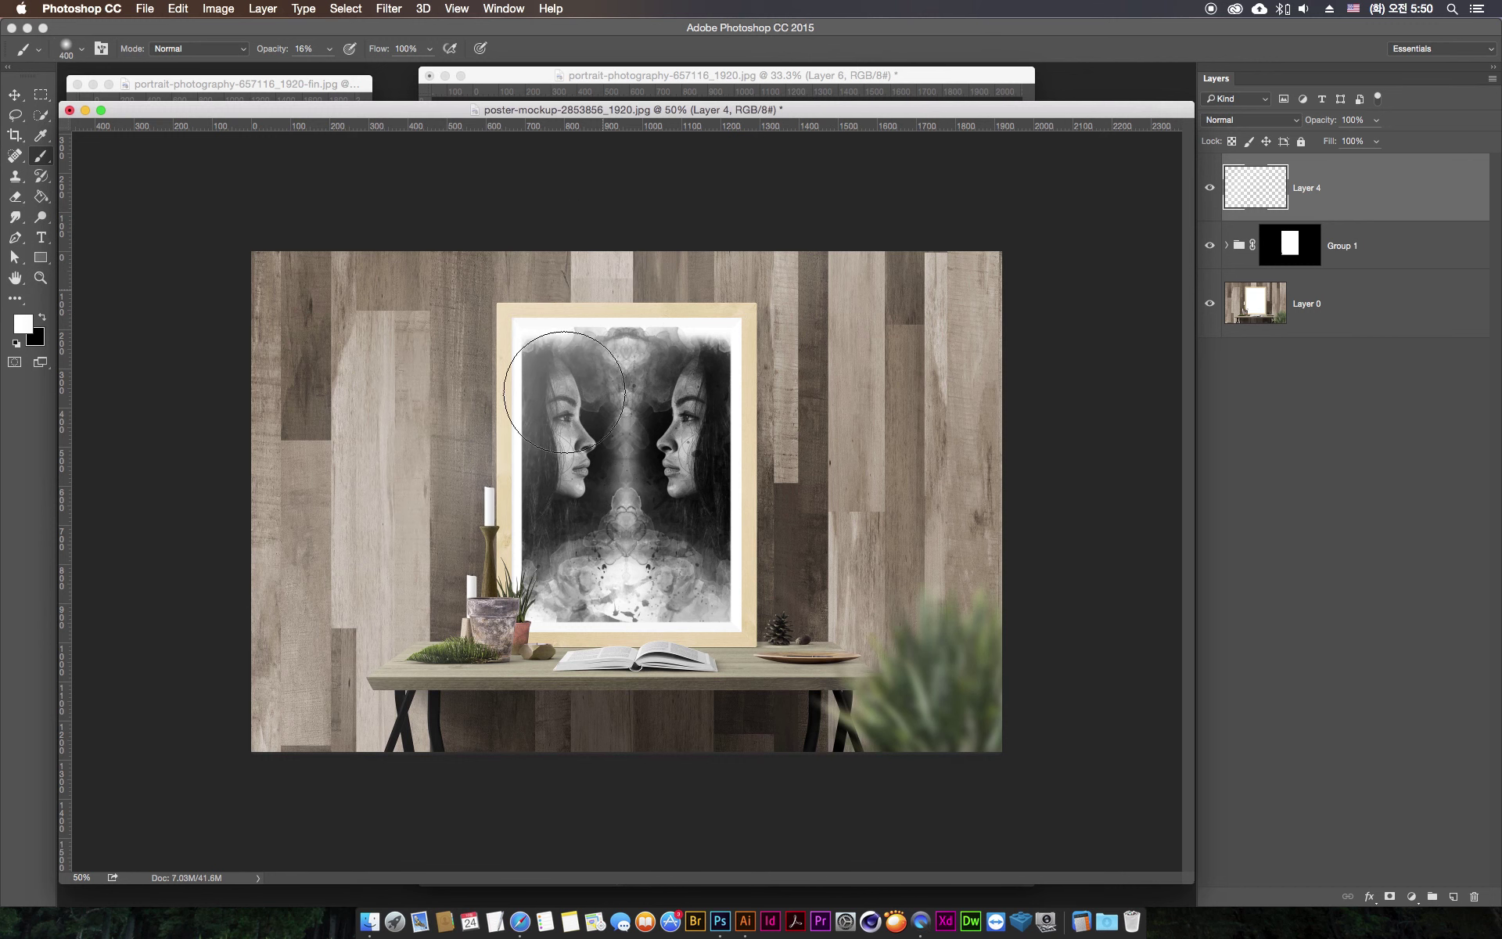
{"action": "left_click_drag", "start_coordinate": [602, 313], "coordinate": [405, 489]}
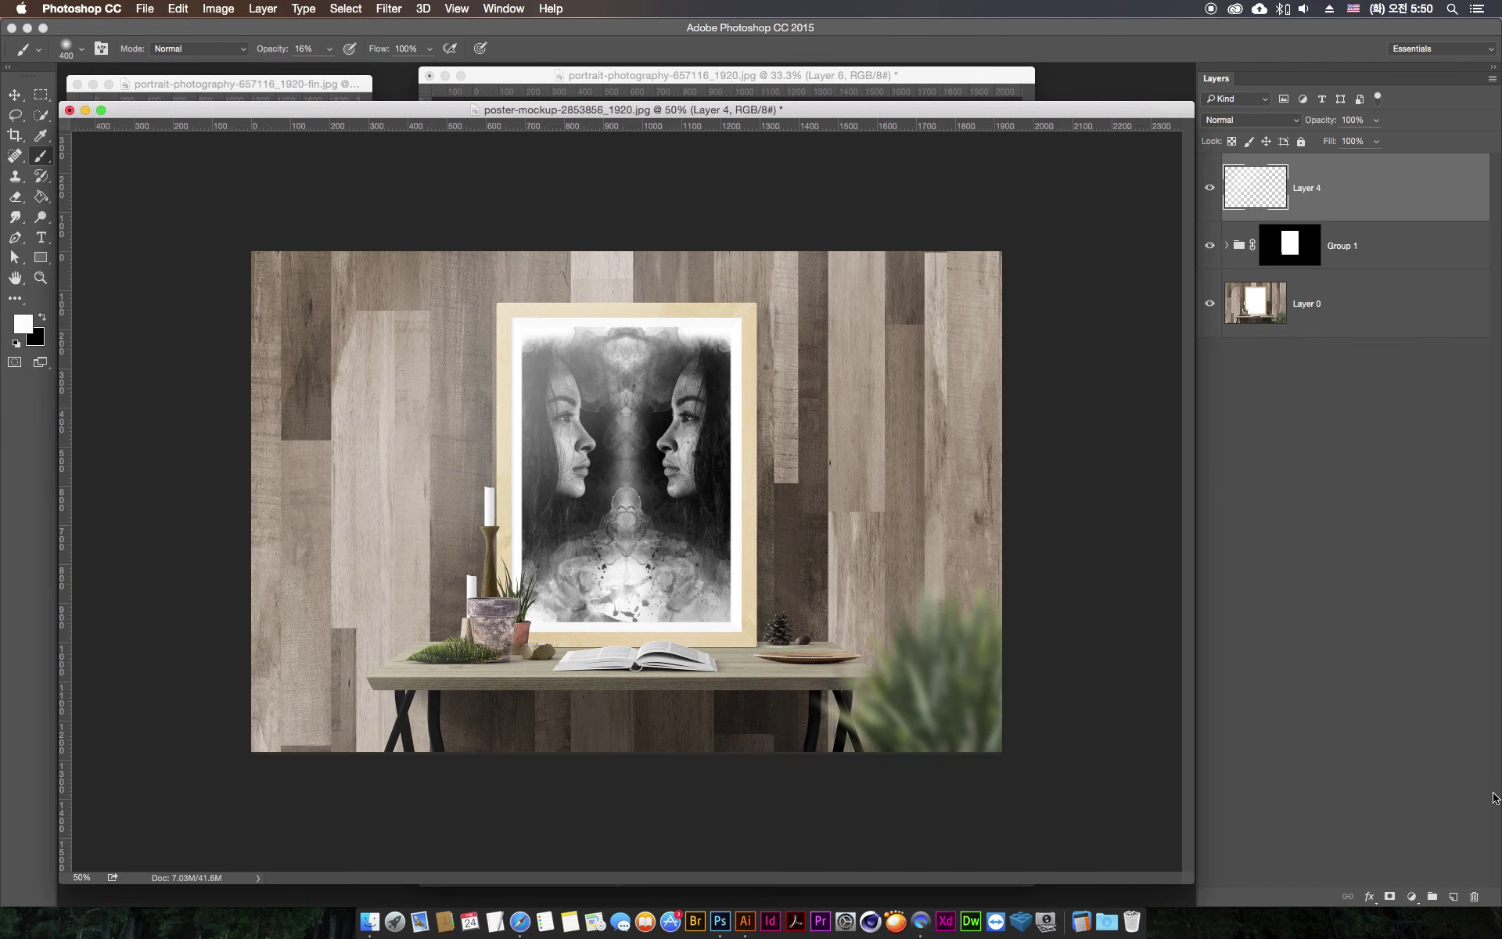
- Brush faint black shading over the scene's right side and top-left corner
{"action": "left_click", "coordinate": [43, 317]}
{"action": "key", "text": "bracketright"}
{"action": "key", "text": "bracketright"}
{"action": "key", "text": "bracketright"}
{"action": "key", "text": "bracketright"}
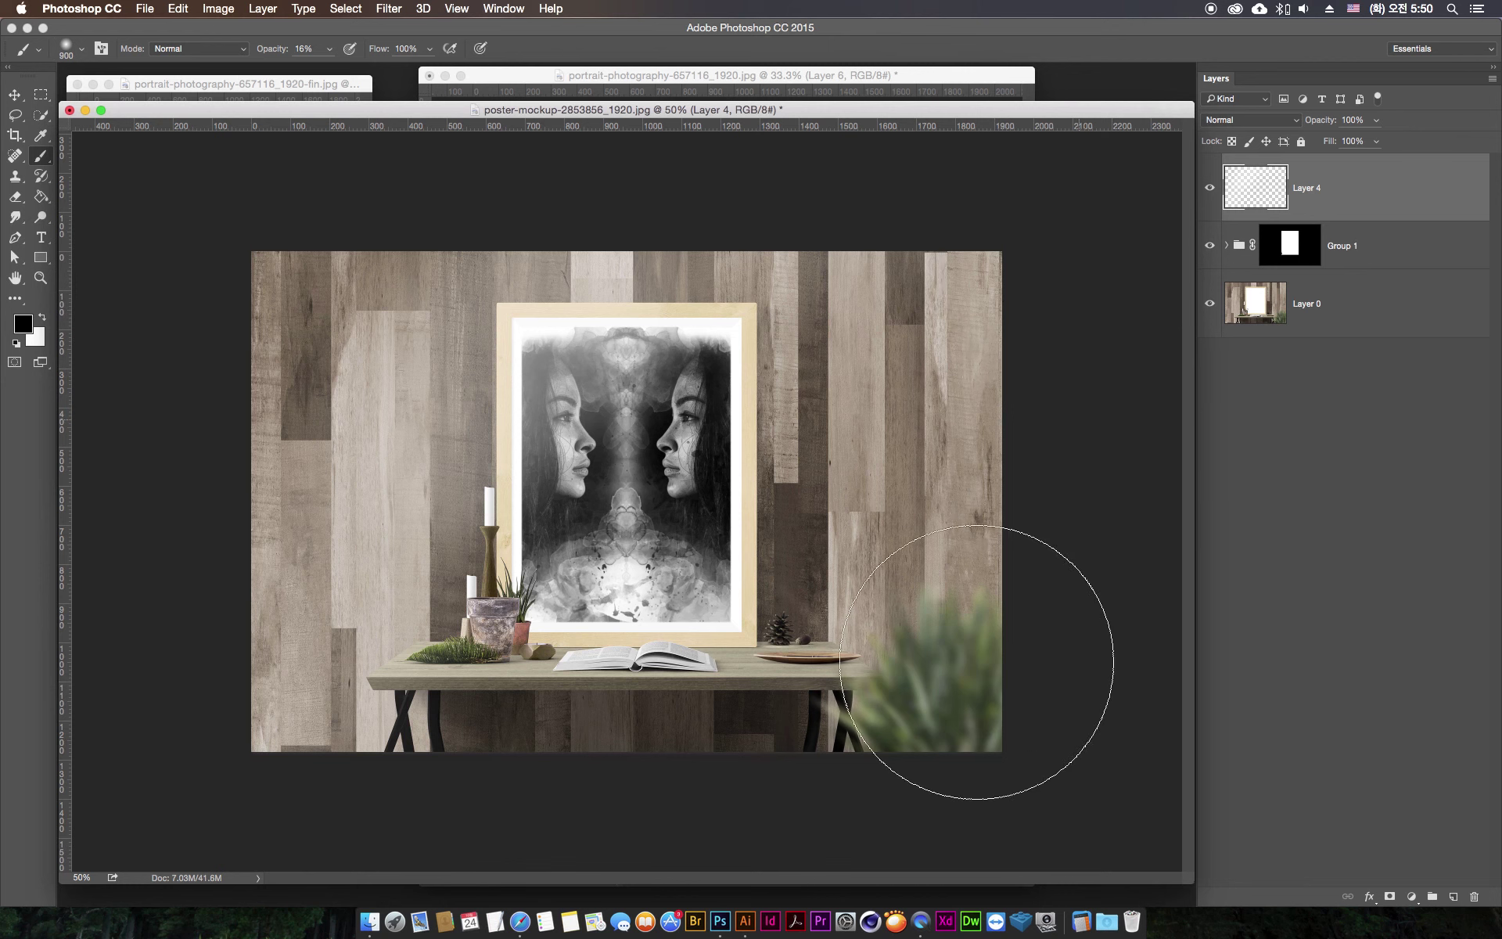
{"action": "left_click_drag", "start_coordinate": [1074, 621], "coordinate": [469, 822]}
{"action": "key", "text": "bracketleft"}
{"action": "key", "text": "bracketleft"}
{"action": "key", "text": "bracketleft"}
{"action": "key", "text": "bracketleft"}
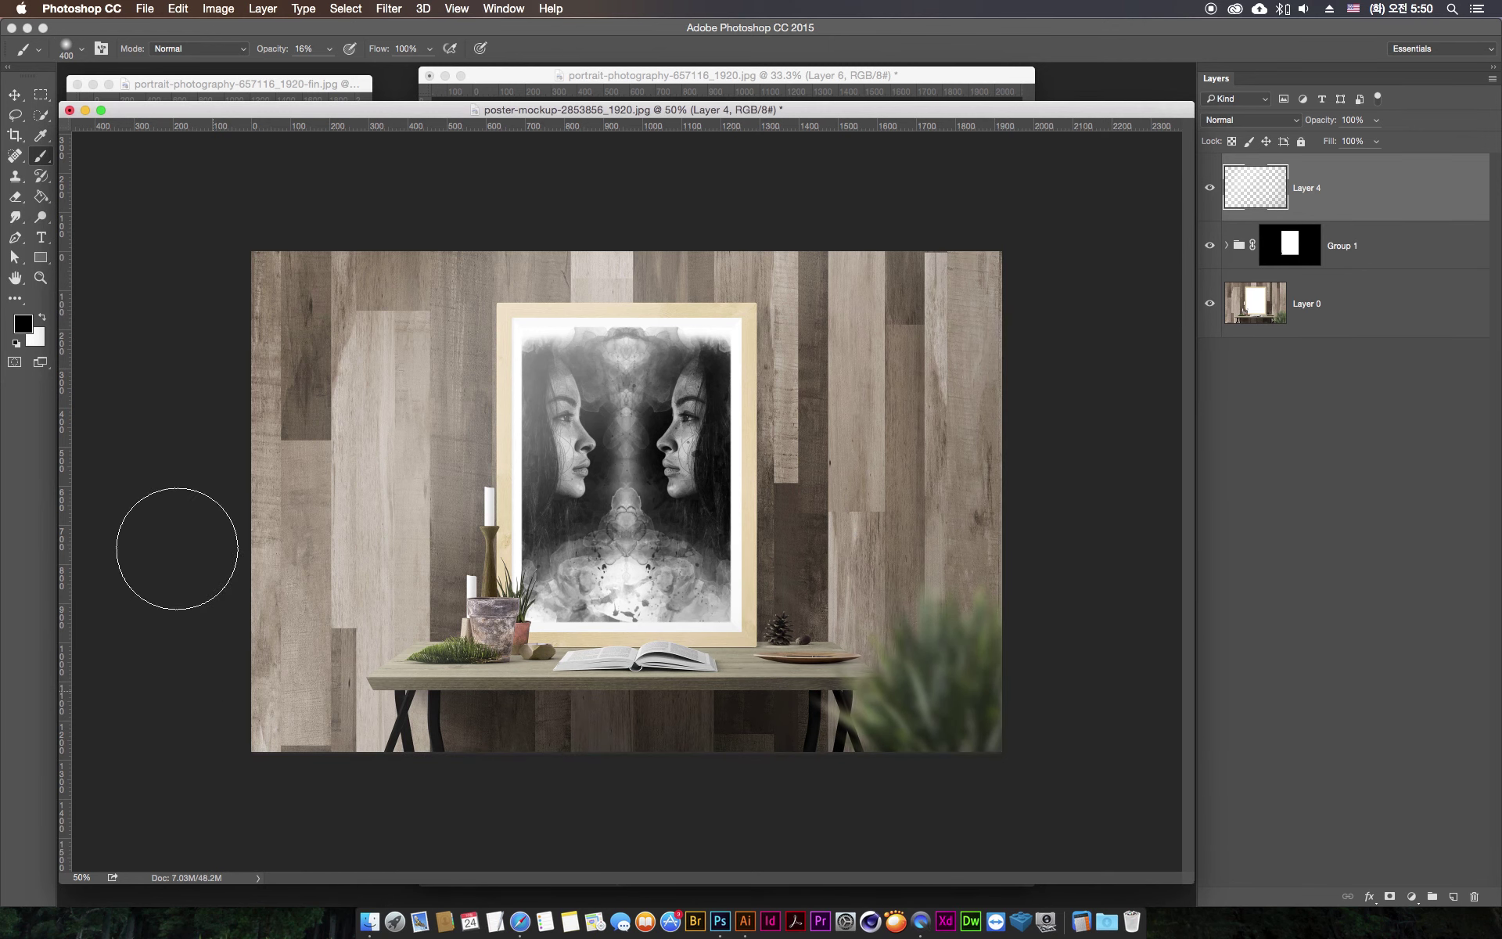
{"action": "left_click_drag", "start_coordinate": [68, 420], "coordinate": [80, 518]}
{"action": "key", "text": "bracketright"}
{"action": "key", "text": "bracketright"}
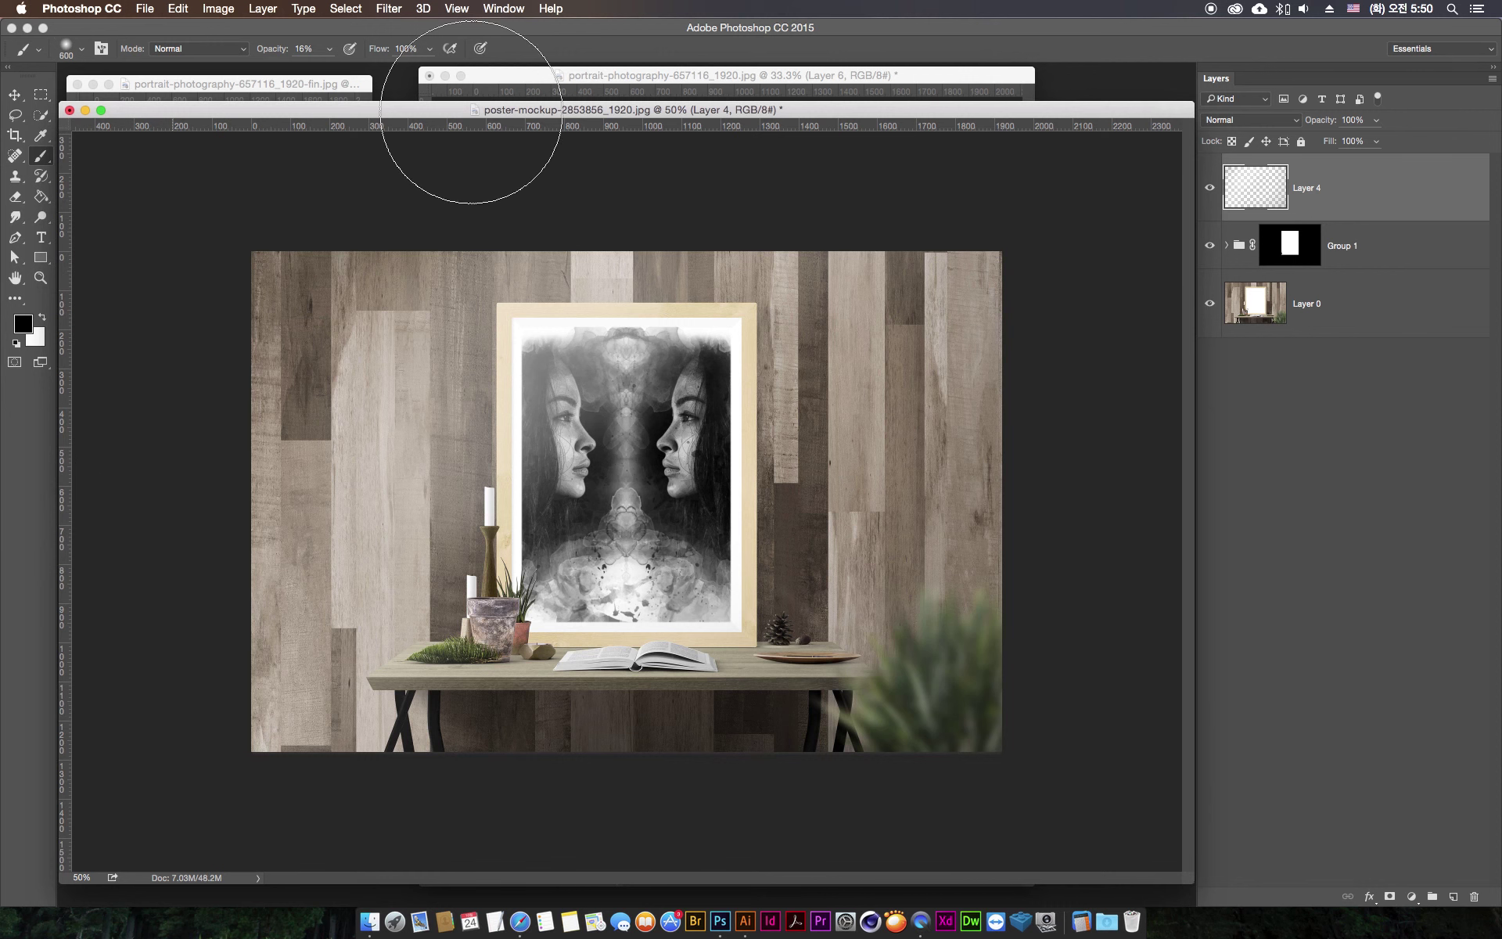
{"action": "left_click_drag", "start_coordinate": [385, 167], "coordinate": [134, 546]}
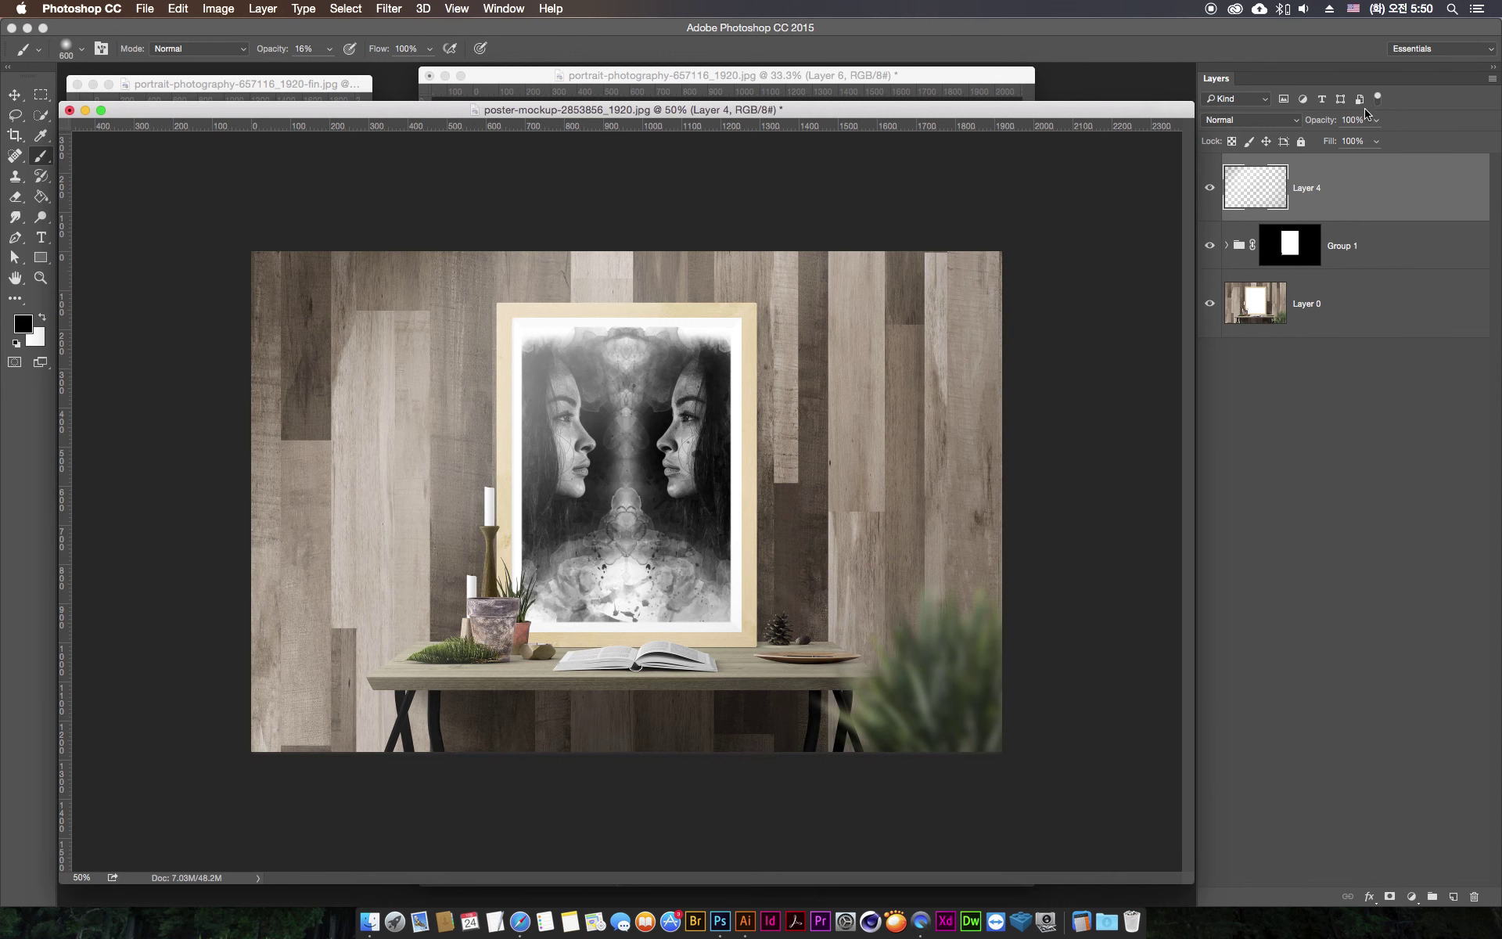
- Set Layer 4 to Overlay, compare it on and off, and expand Group 1
{"action": "left_click", "coordinate": [1289, 120]}
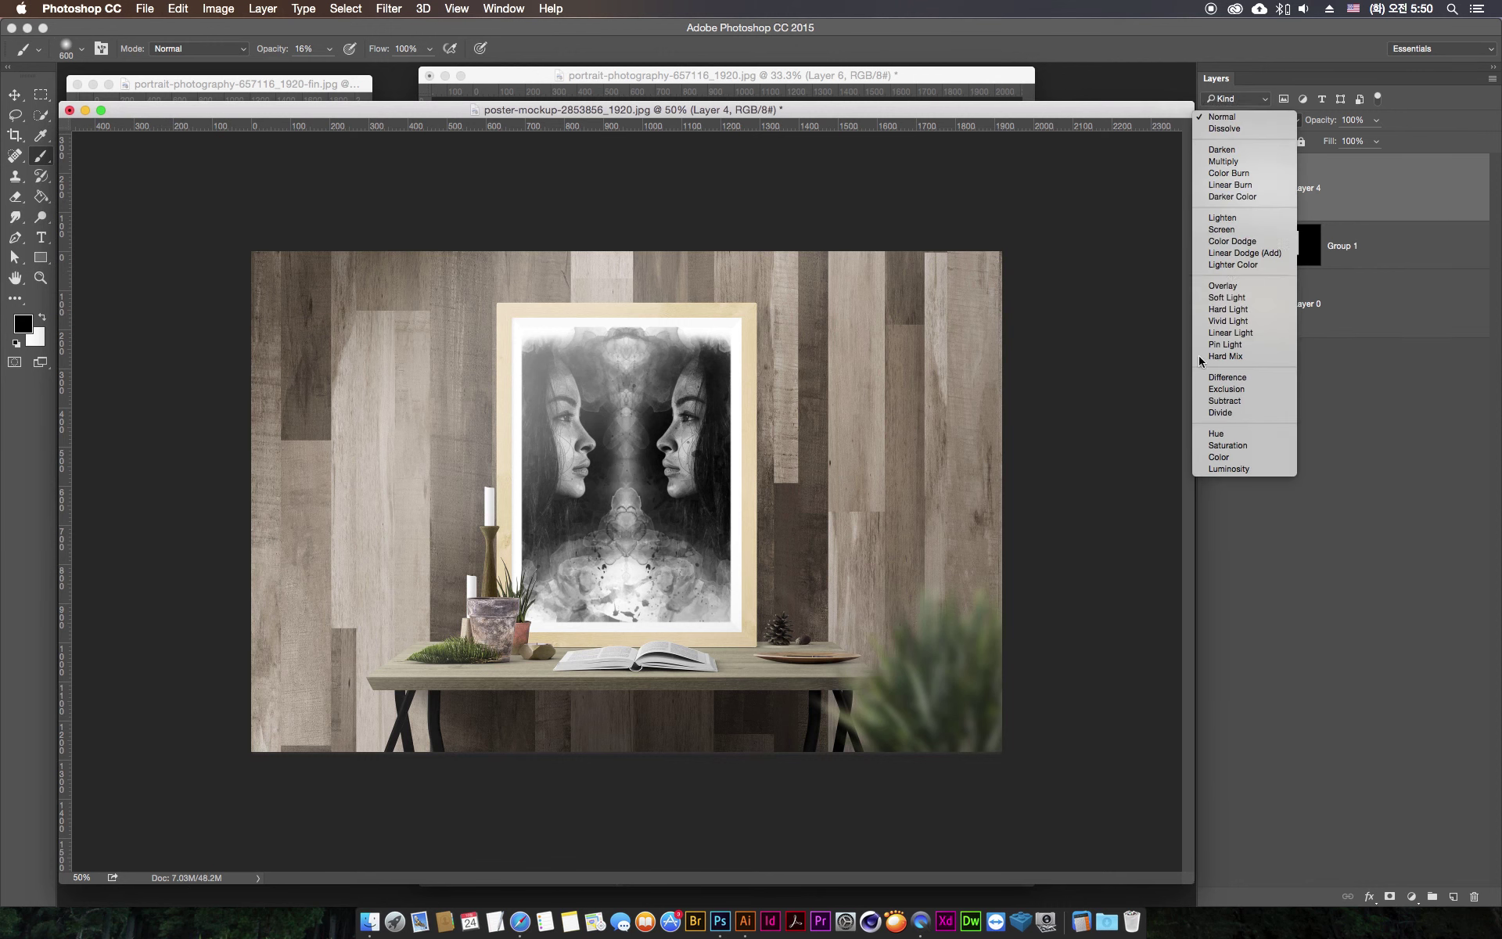
{"action": "left_click", "coordinate": [1223, 288]}
{"action": "left_click", "coordinate": [1211, 189]}
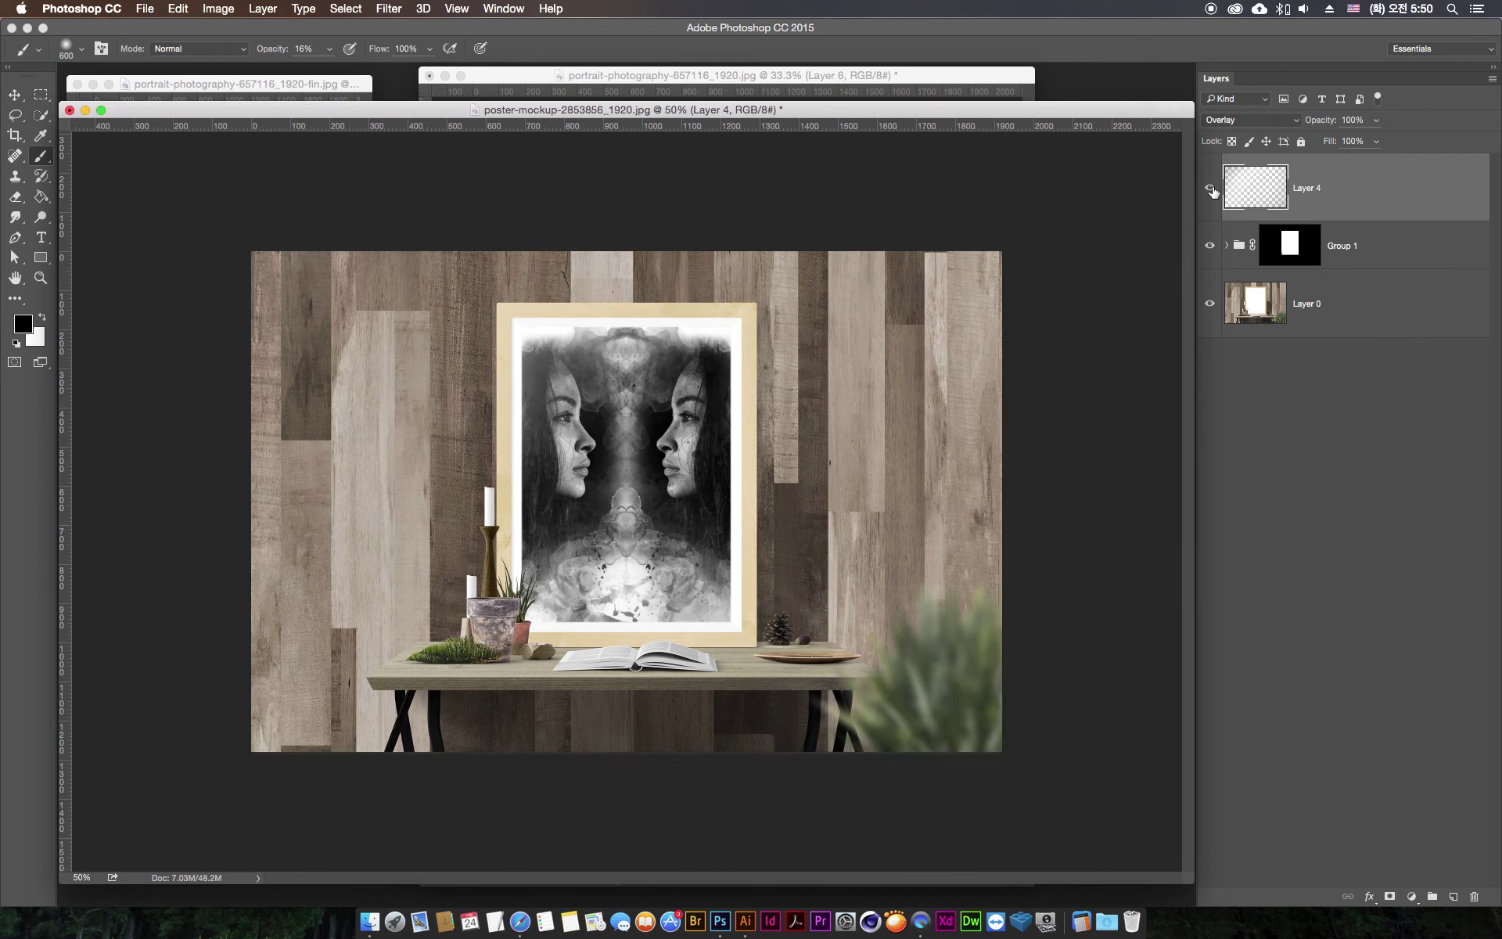
{"action": "left_click", "coordinate": [1212, 191]}
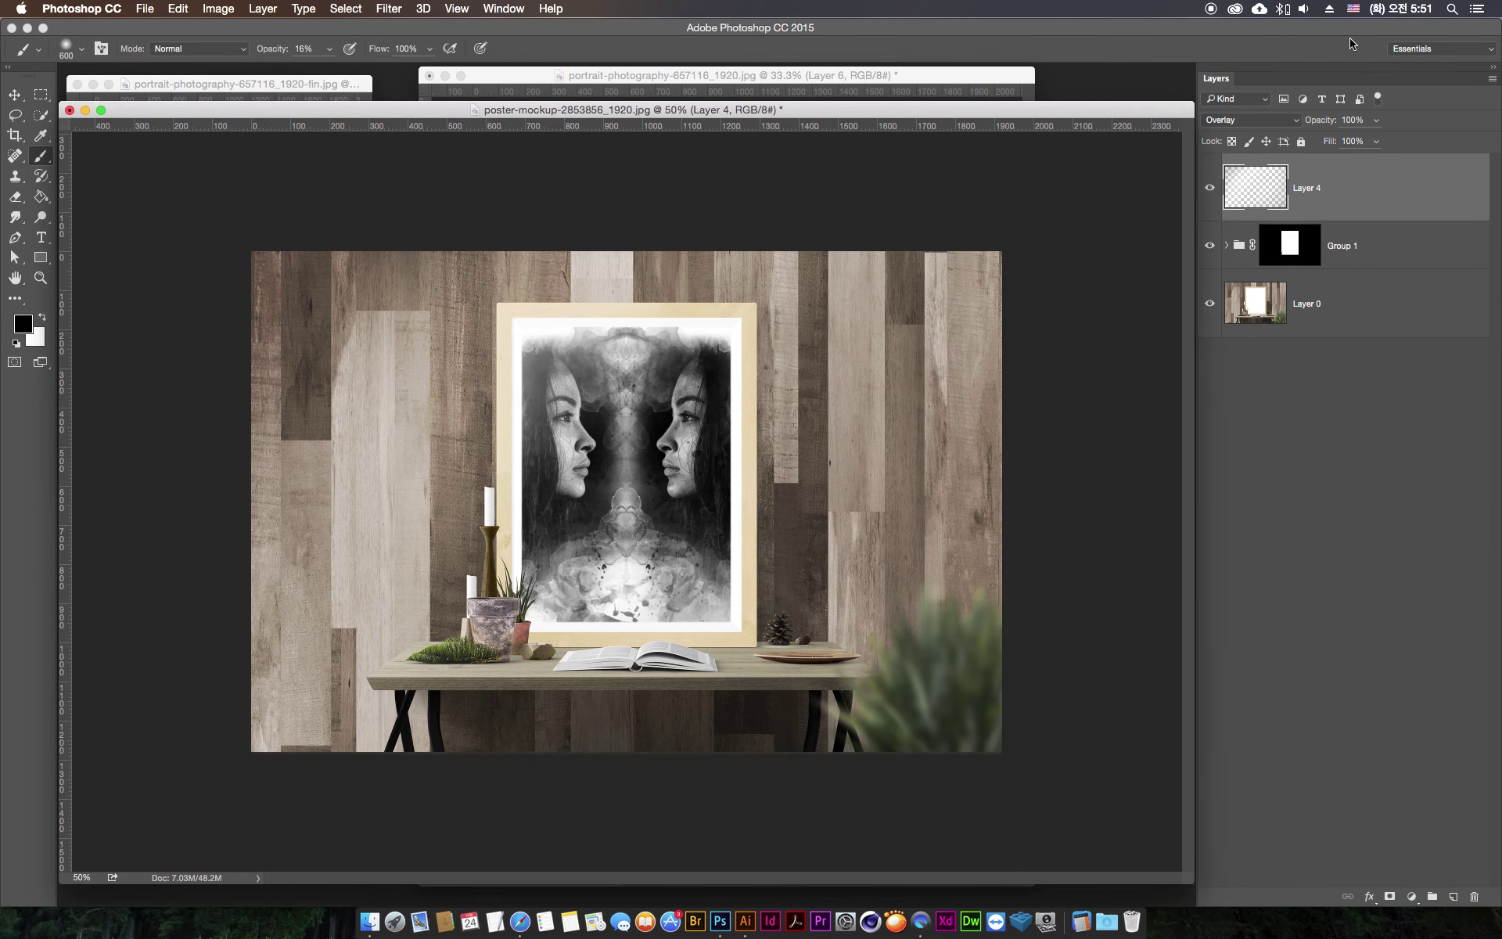
{"action": "left_click", "coordinate": [1391, 246]}
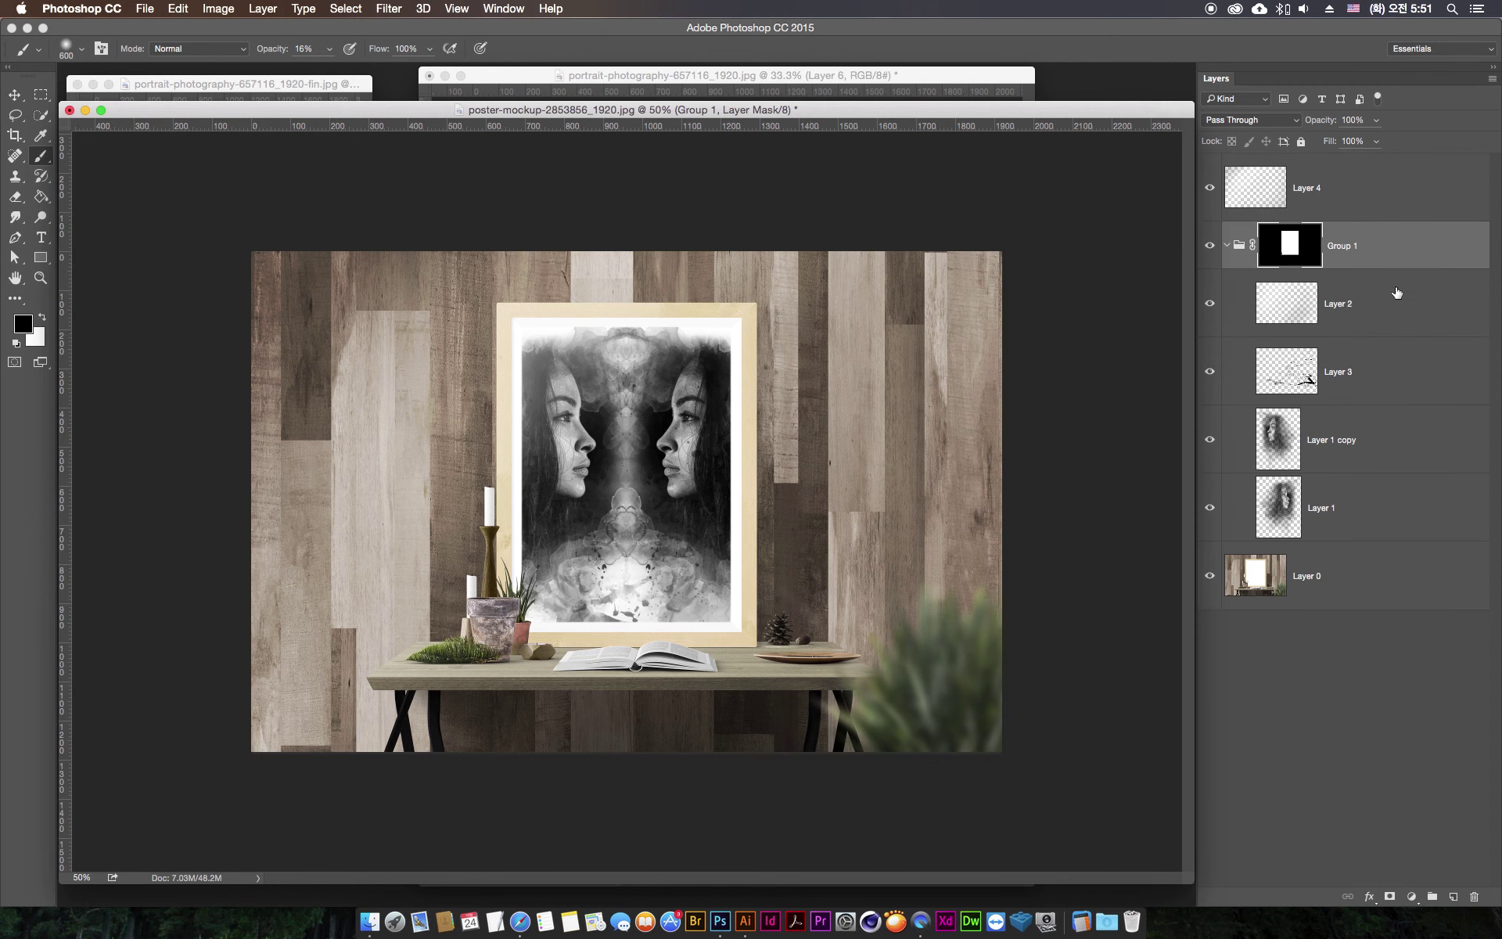
- Add a Gradient Map adjustment layer above Layer 2 in Group 1
{"action": "left_click", "coordinate": [1331, 309]}
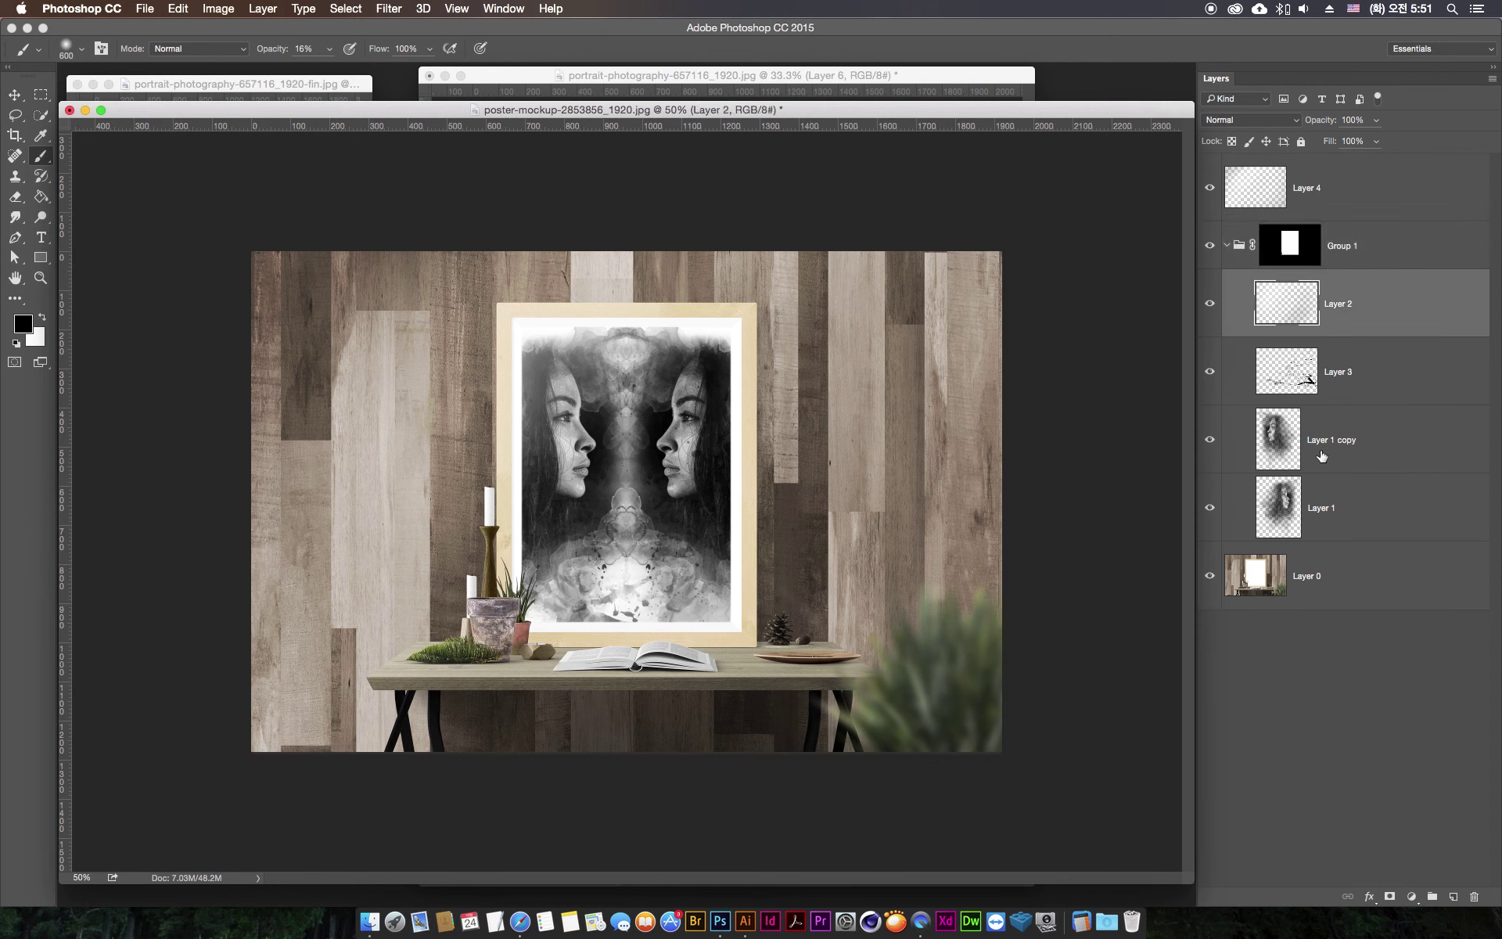
{"action": "left_click", "coordinate": [1421, 900]}
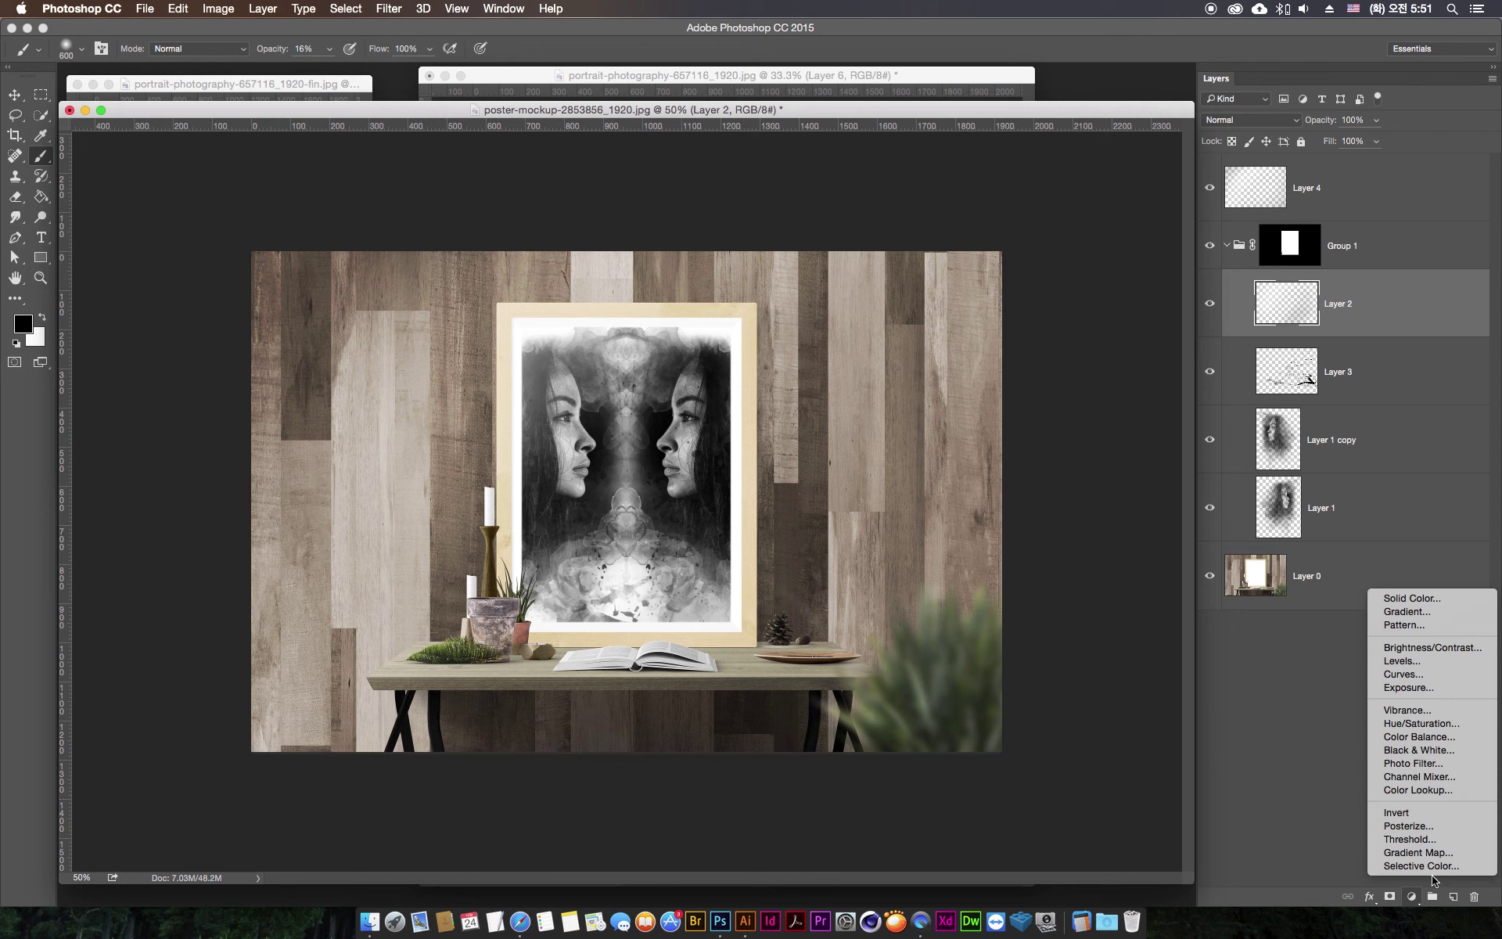
{"action": "left_click", "coordinate": [1444, 852]}
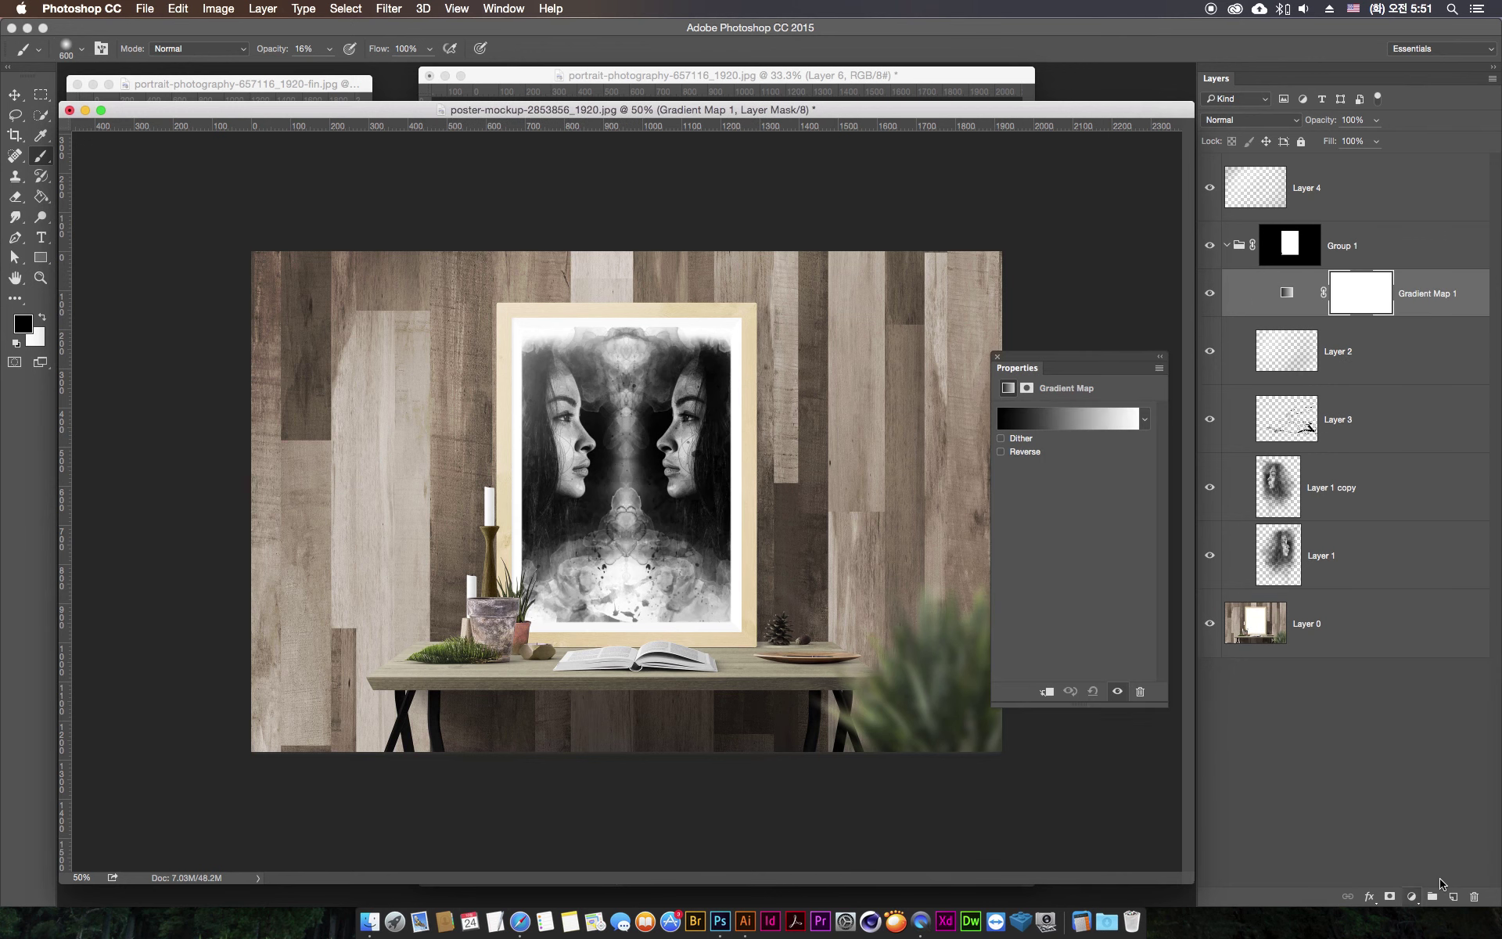
{"action": "left_click_drag", "start_coordinate": [1046, 356], "coordinate": [968, 274]}
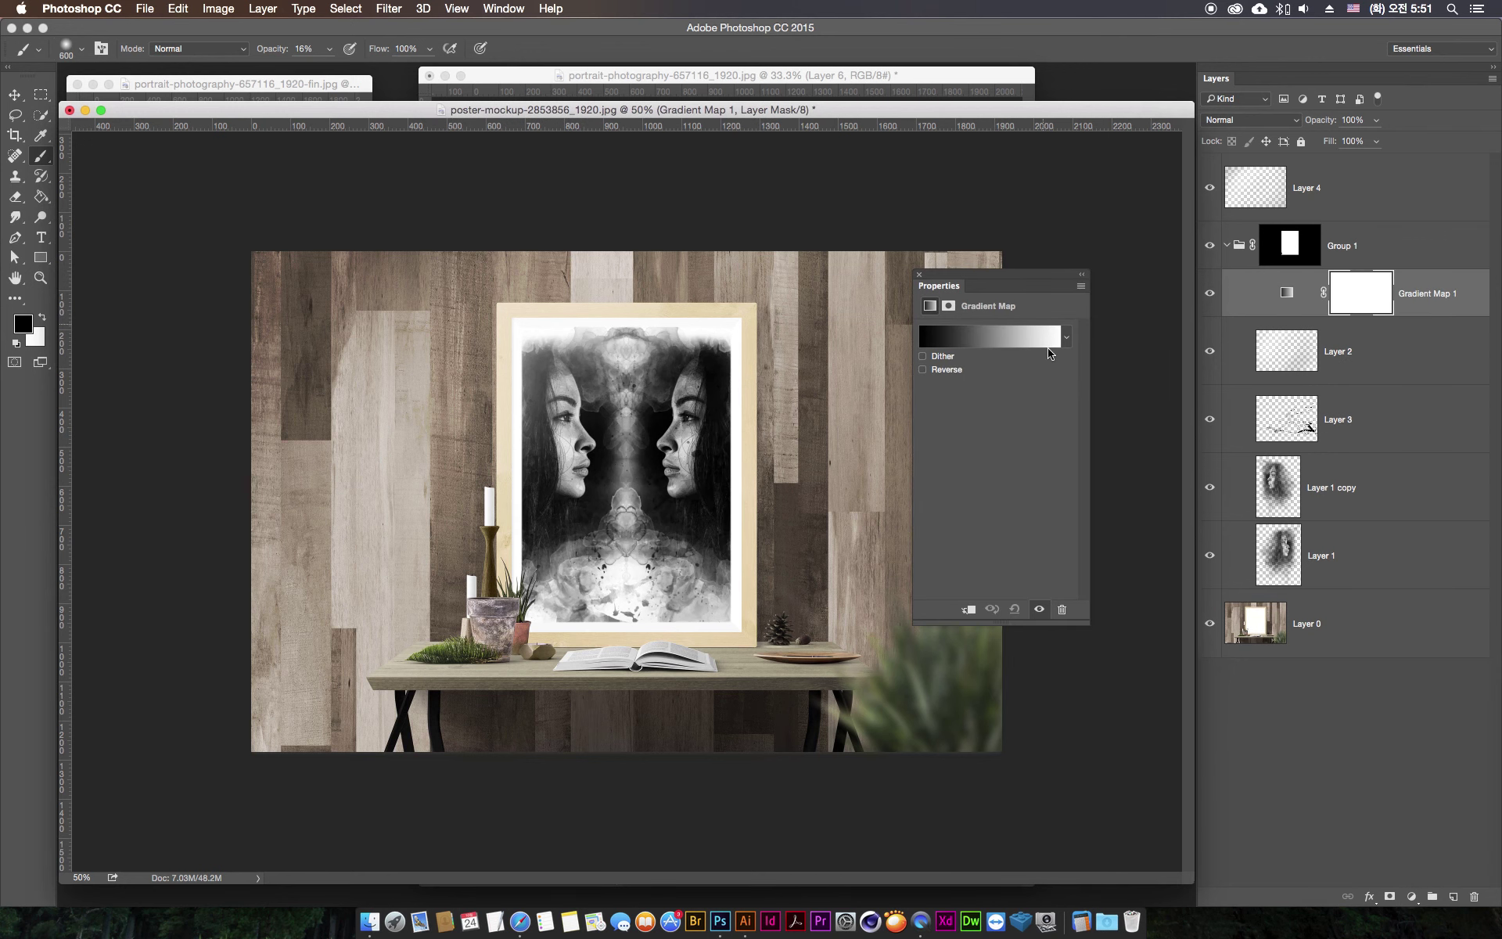
- Try several gradient presets and settle on the yellow-to-purple gradient
{"action": "left_click", "coordinate": [1067, 338]}
{"action": "left_click", "coordinate": [984, 448]}
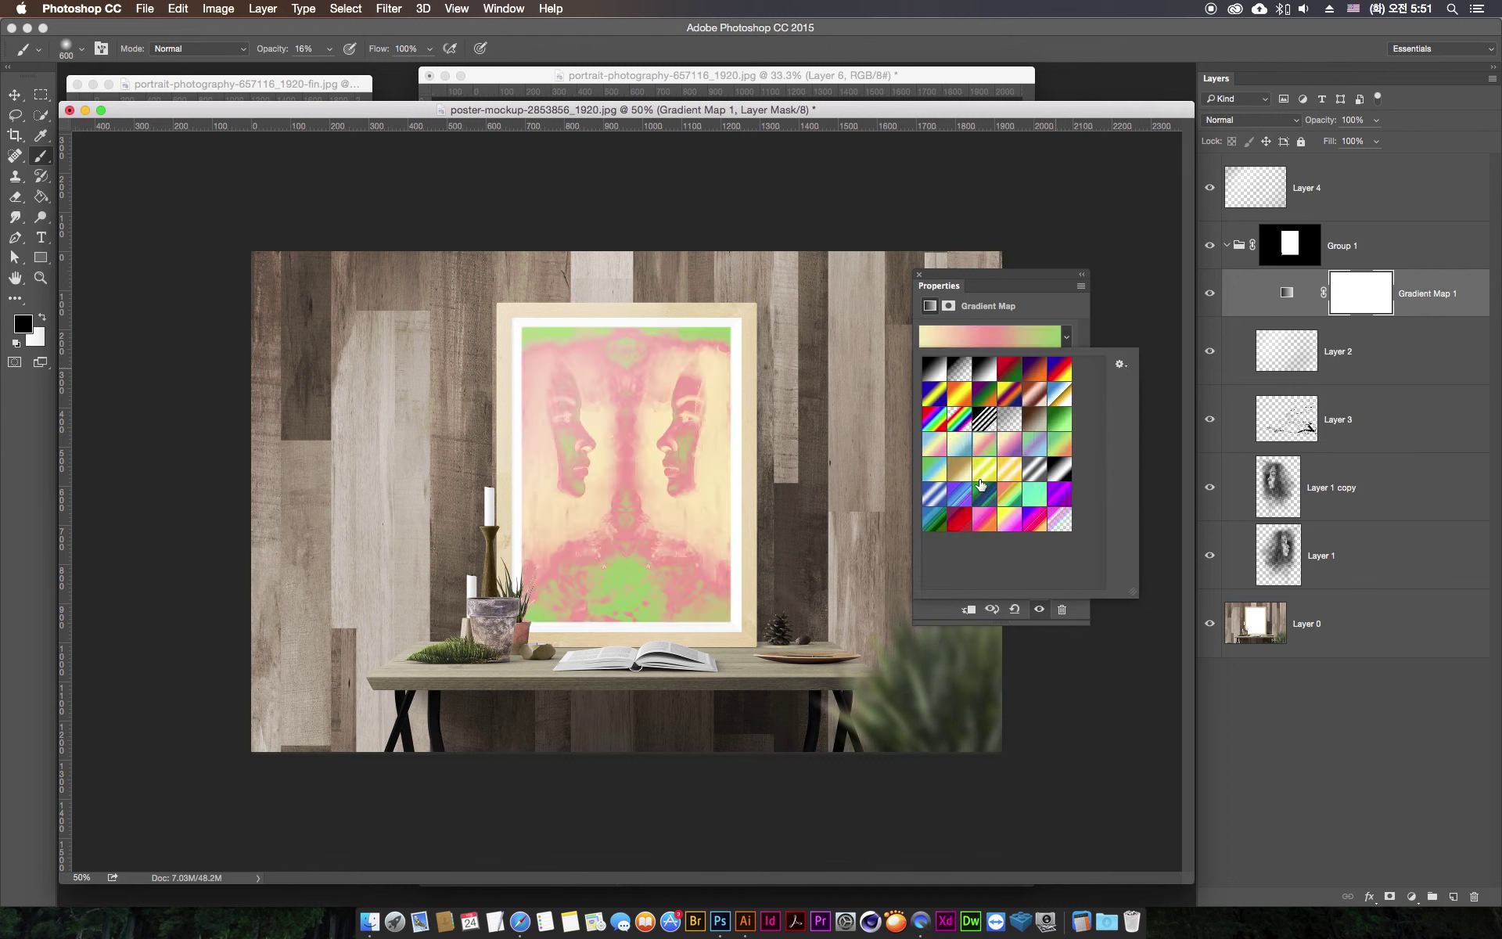
{"action": "left_click", "coordinate": [1010, 444]}
{"action": "left_click", "coordinate": [1034, 469]}
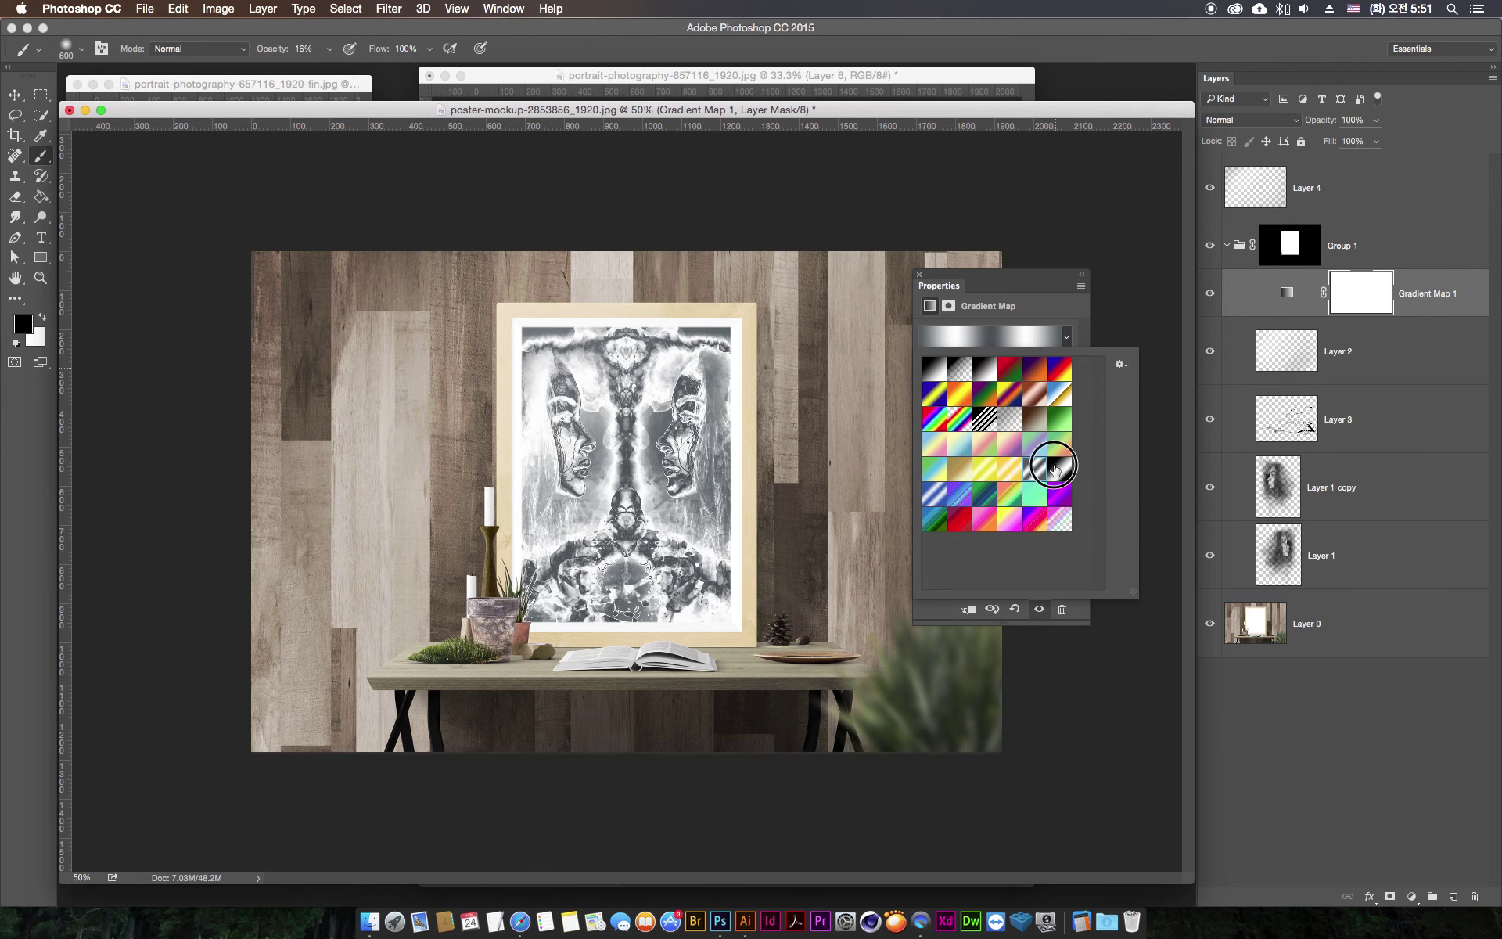
{"action": "left_click", "coordinate": [1059, 497]}
{"action": "left_click", "coordinate": [984, 494]}
{"action": "left_click", "coordinate": [959, 519]}
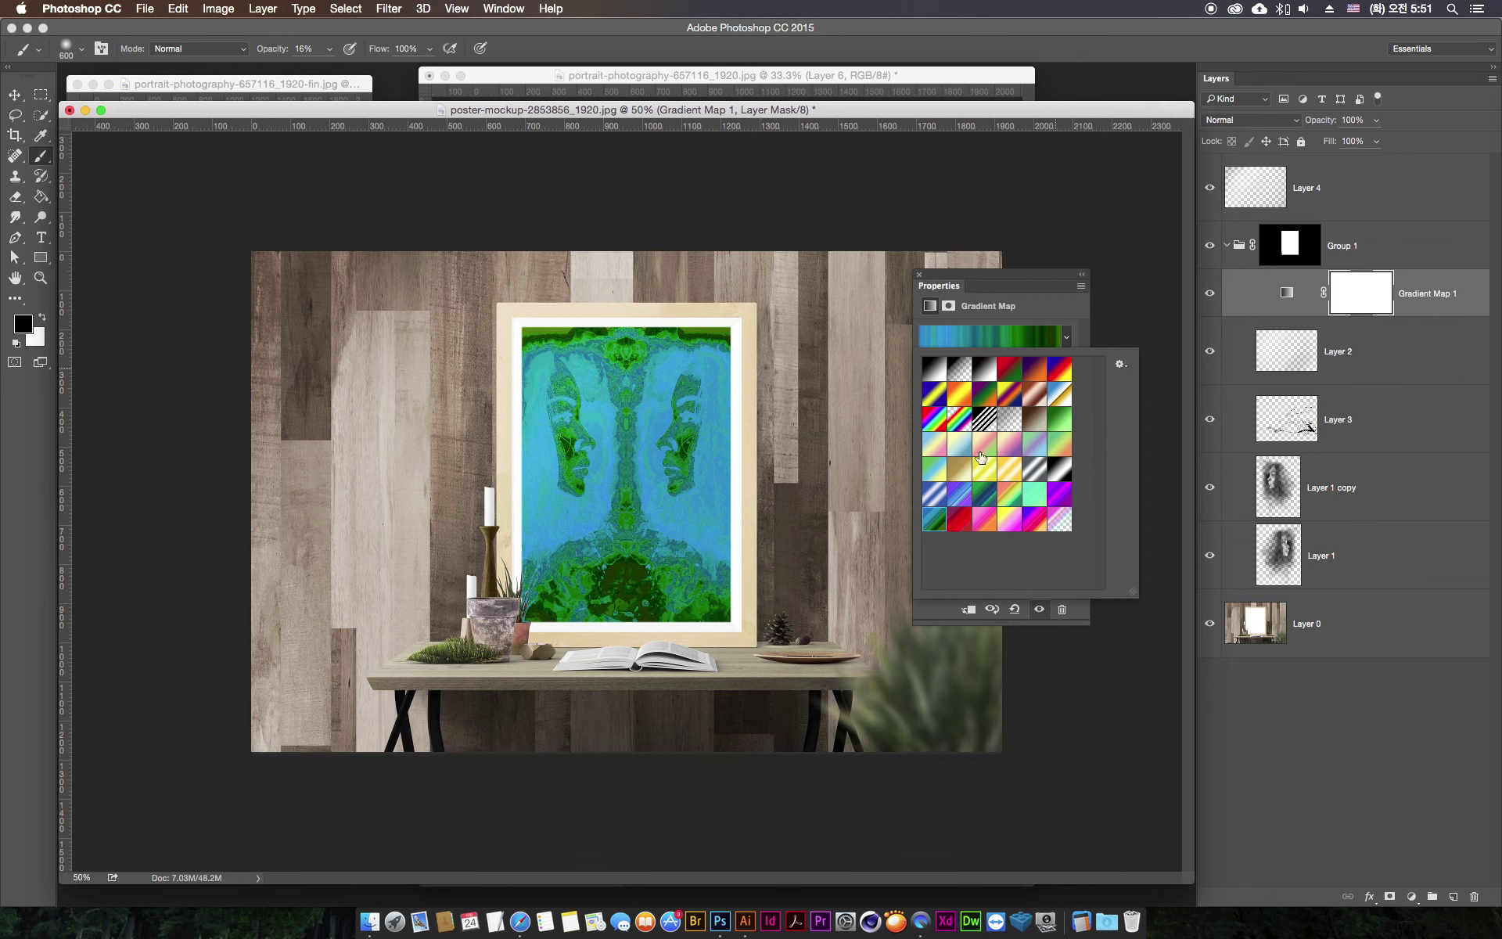
{"action": "left_click", "coordinate": [1010, 446]}
{"action": "left_click", "coordinate": [1347, 792]}
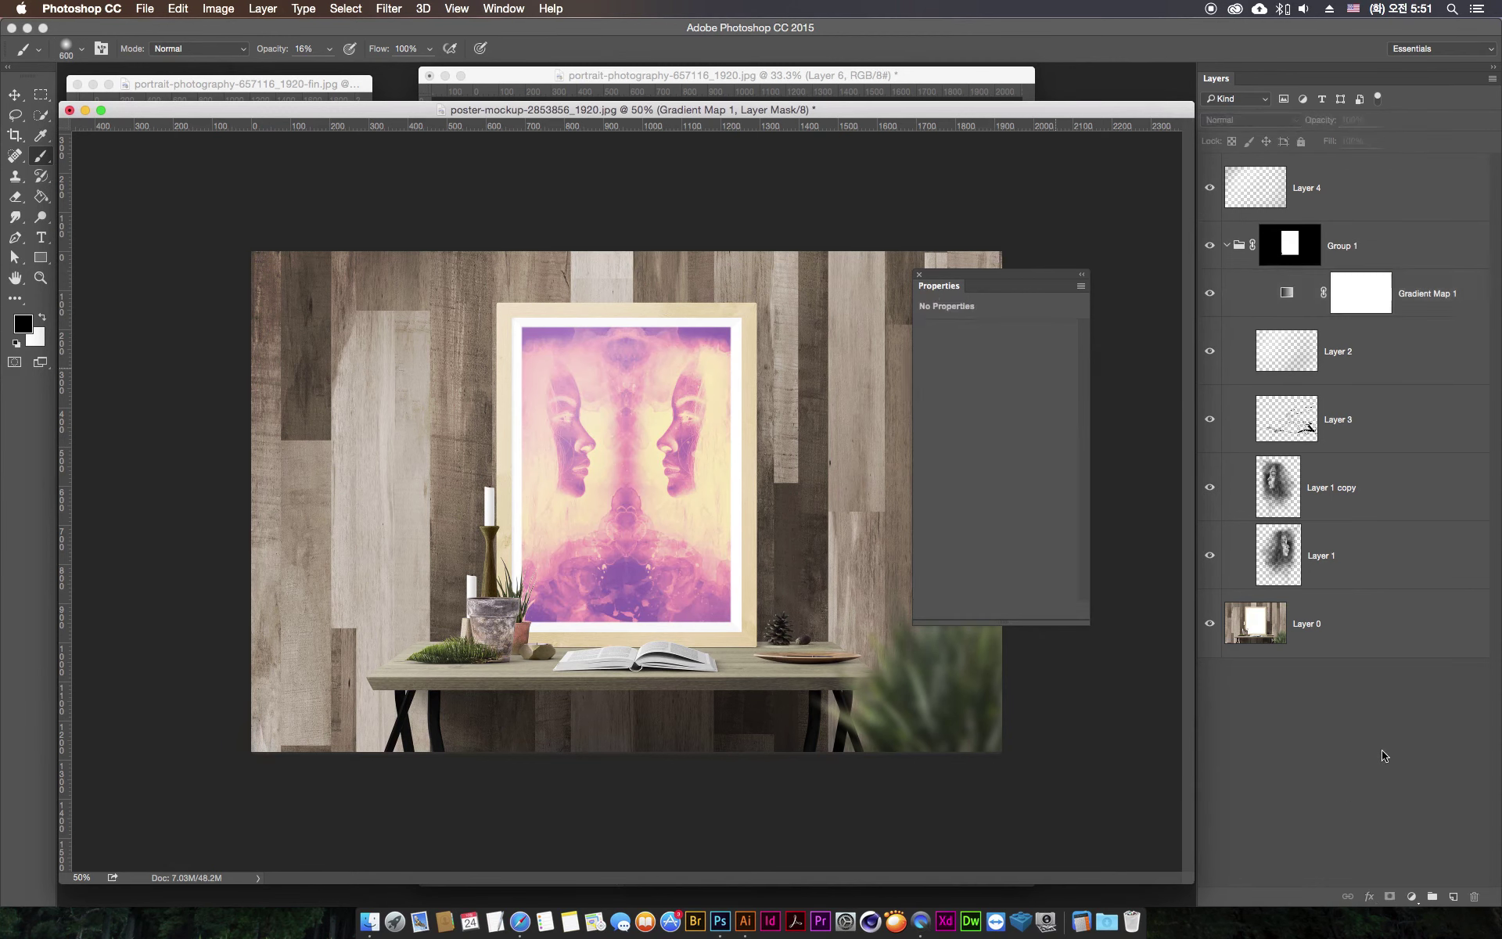
- Blend Gradient Map 1 in Multiply mode at 15% opacity
{"action": "left_click", "coordinate": [1451, 294]}
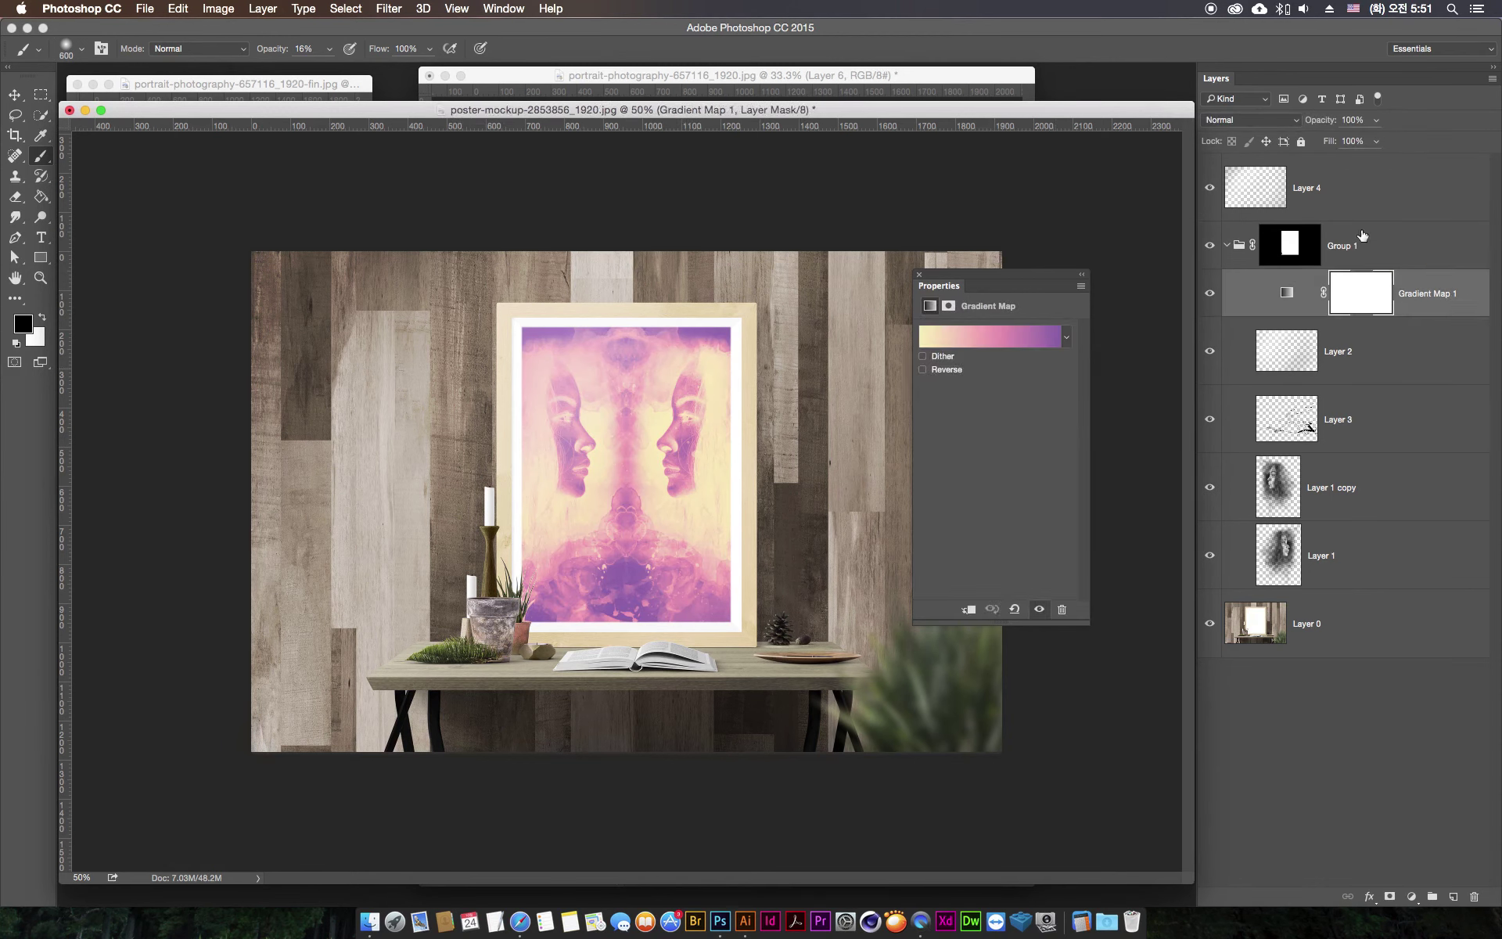
{"action": "left_click", "coordinate": [1281, 122]}
{"action": "left_click", "coordinate": [1239, 295]}
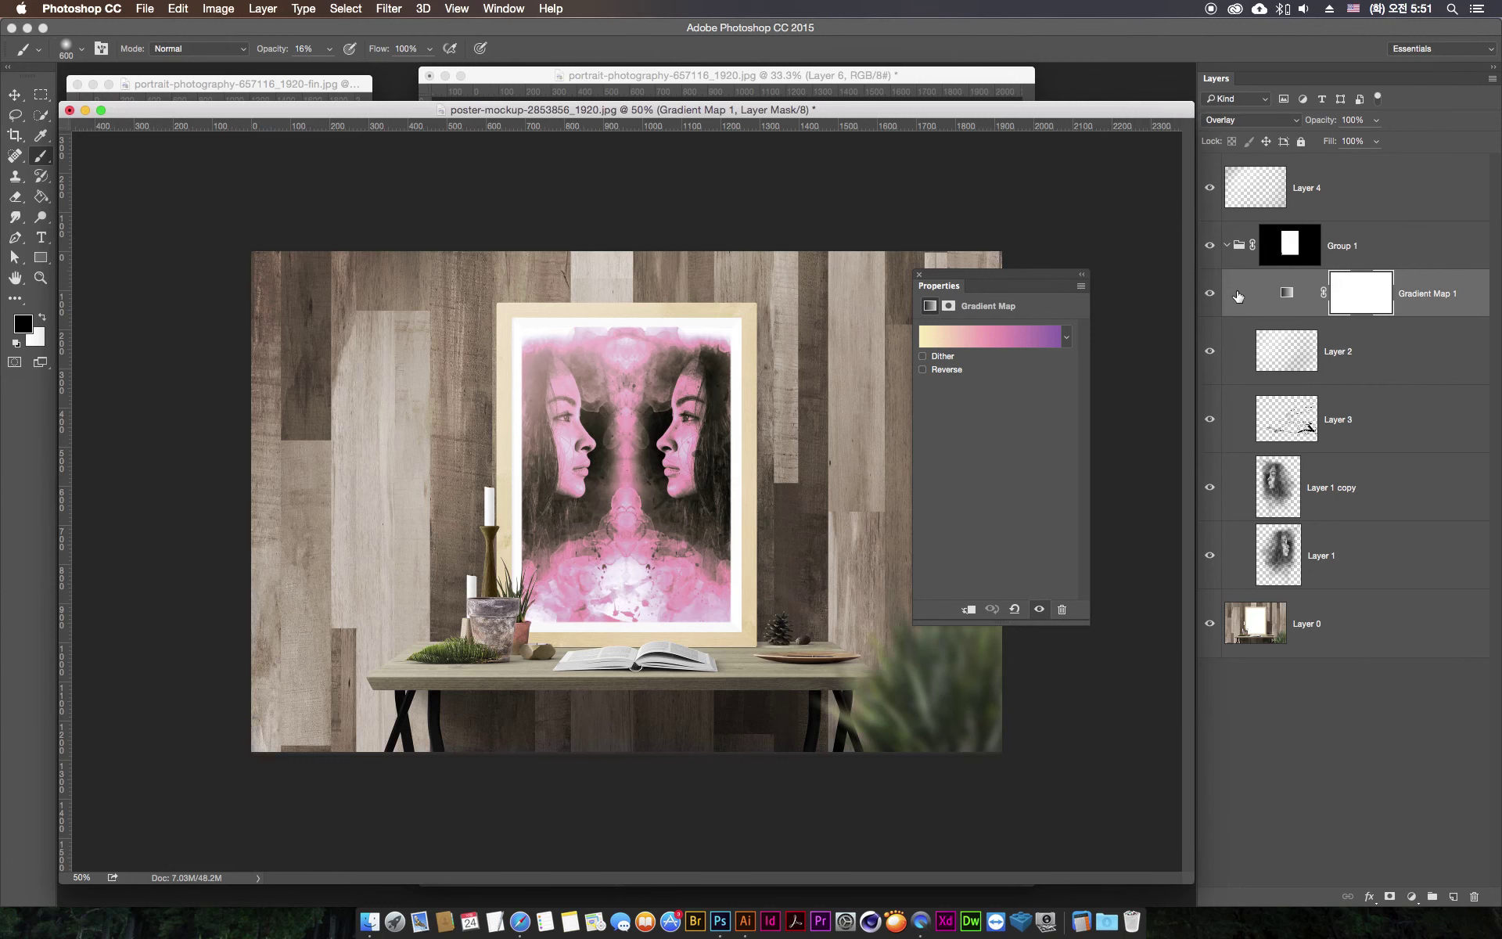
{"action": "left_click", "coordinate": [1376, 120]}
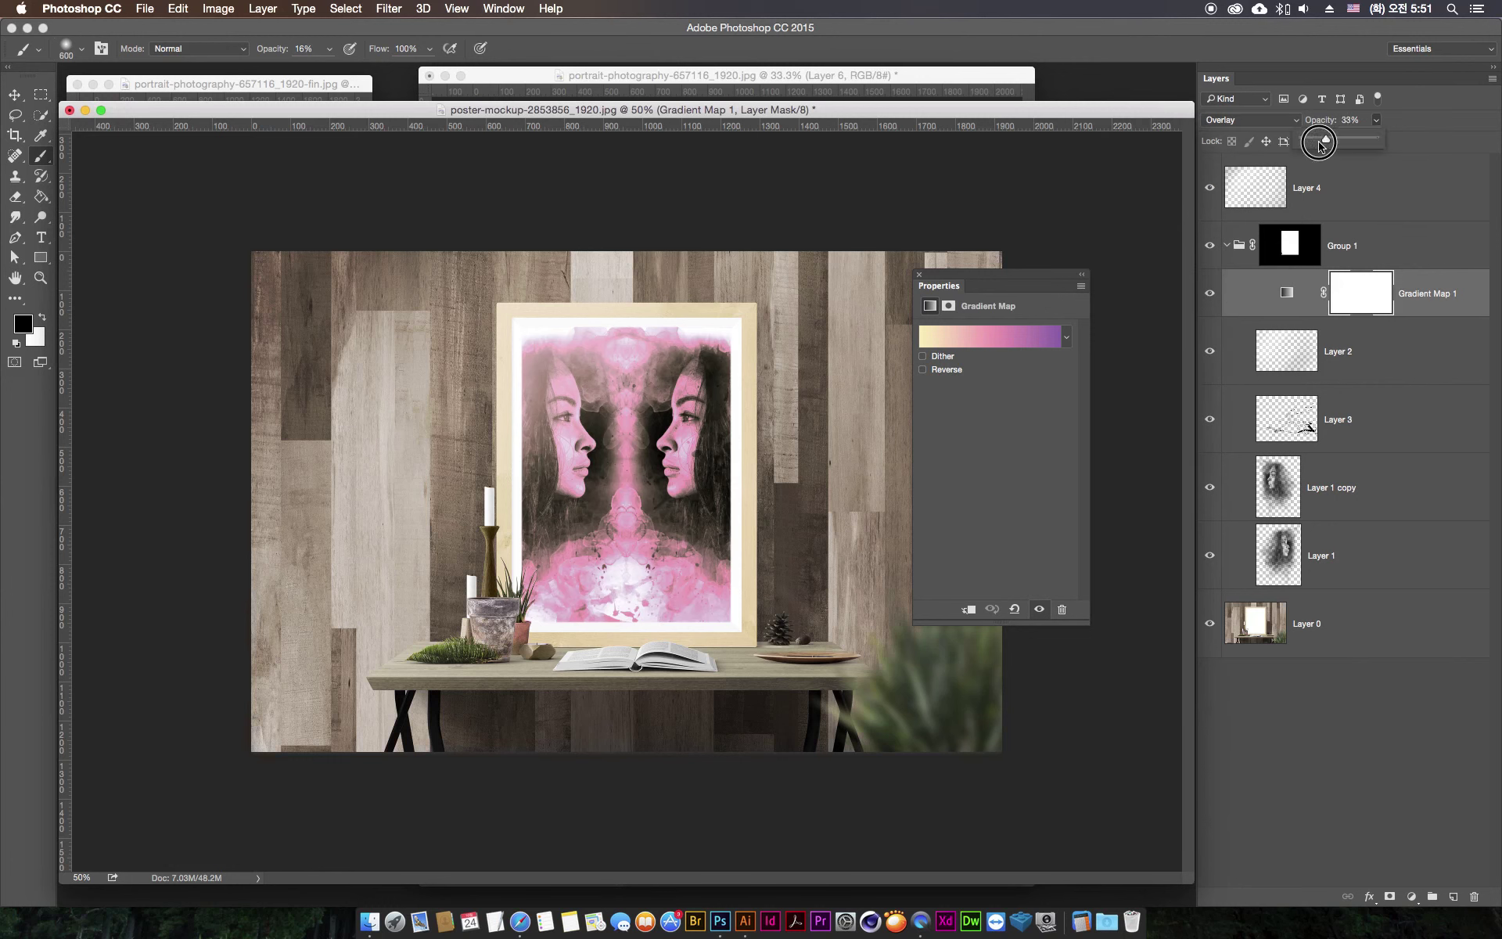
{"action": "left_click_drag", "start_coordinate": [1382, 139], "coordinate": [1318, 139]}
{"action": "left_click", "coordinate": [1276, 121]}
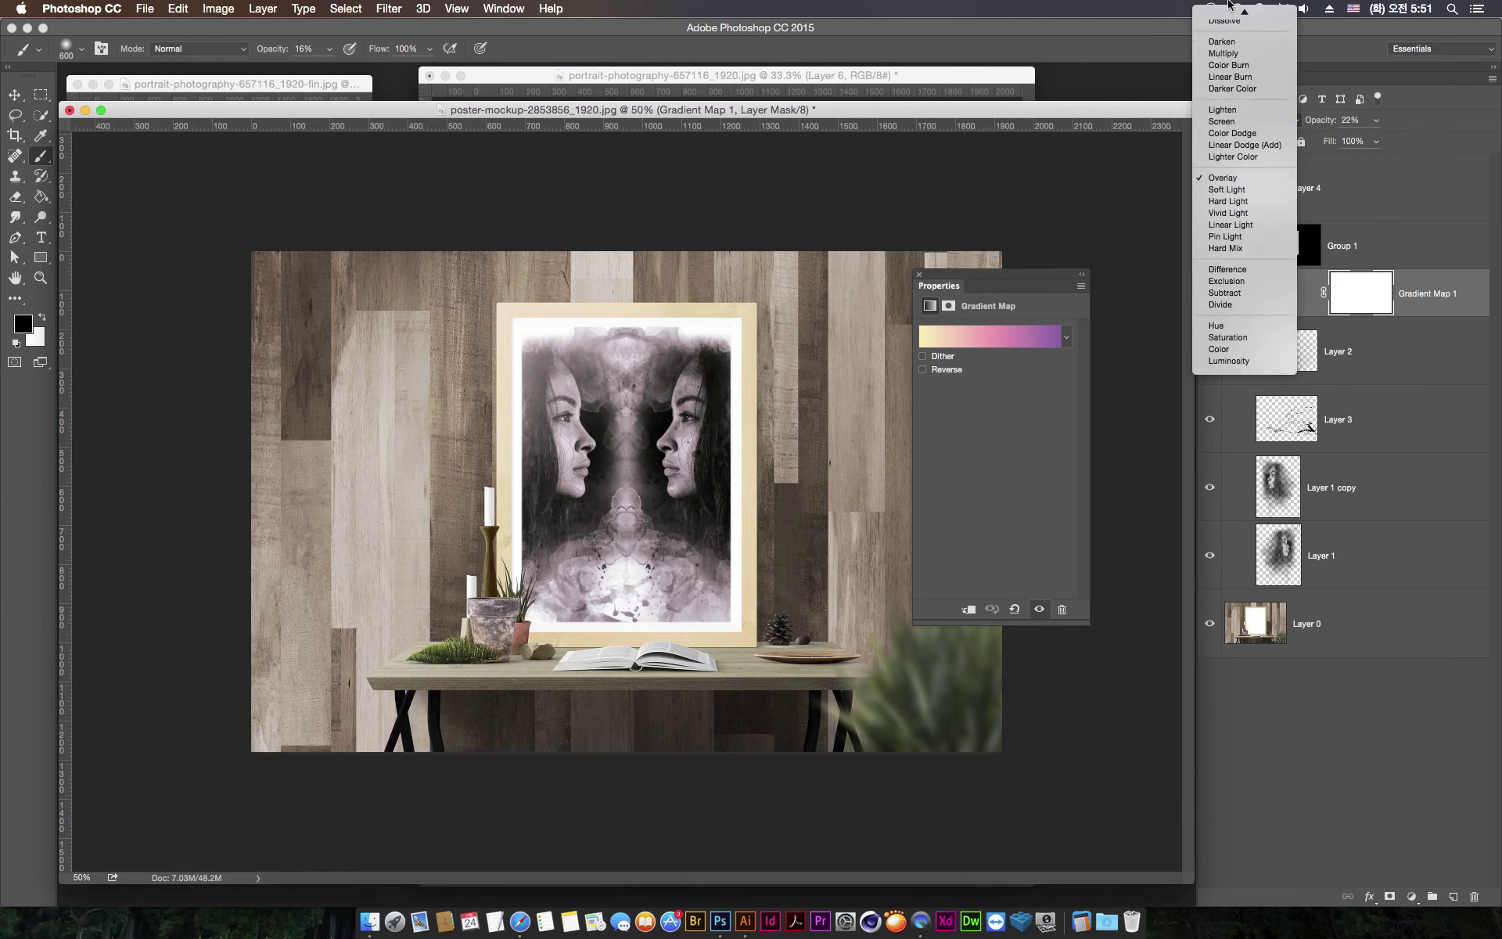
{"action": "left_click", "coordinate": [1224, 57]}
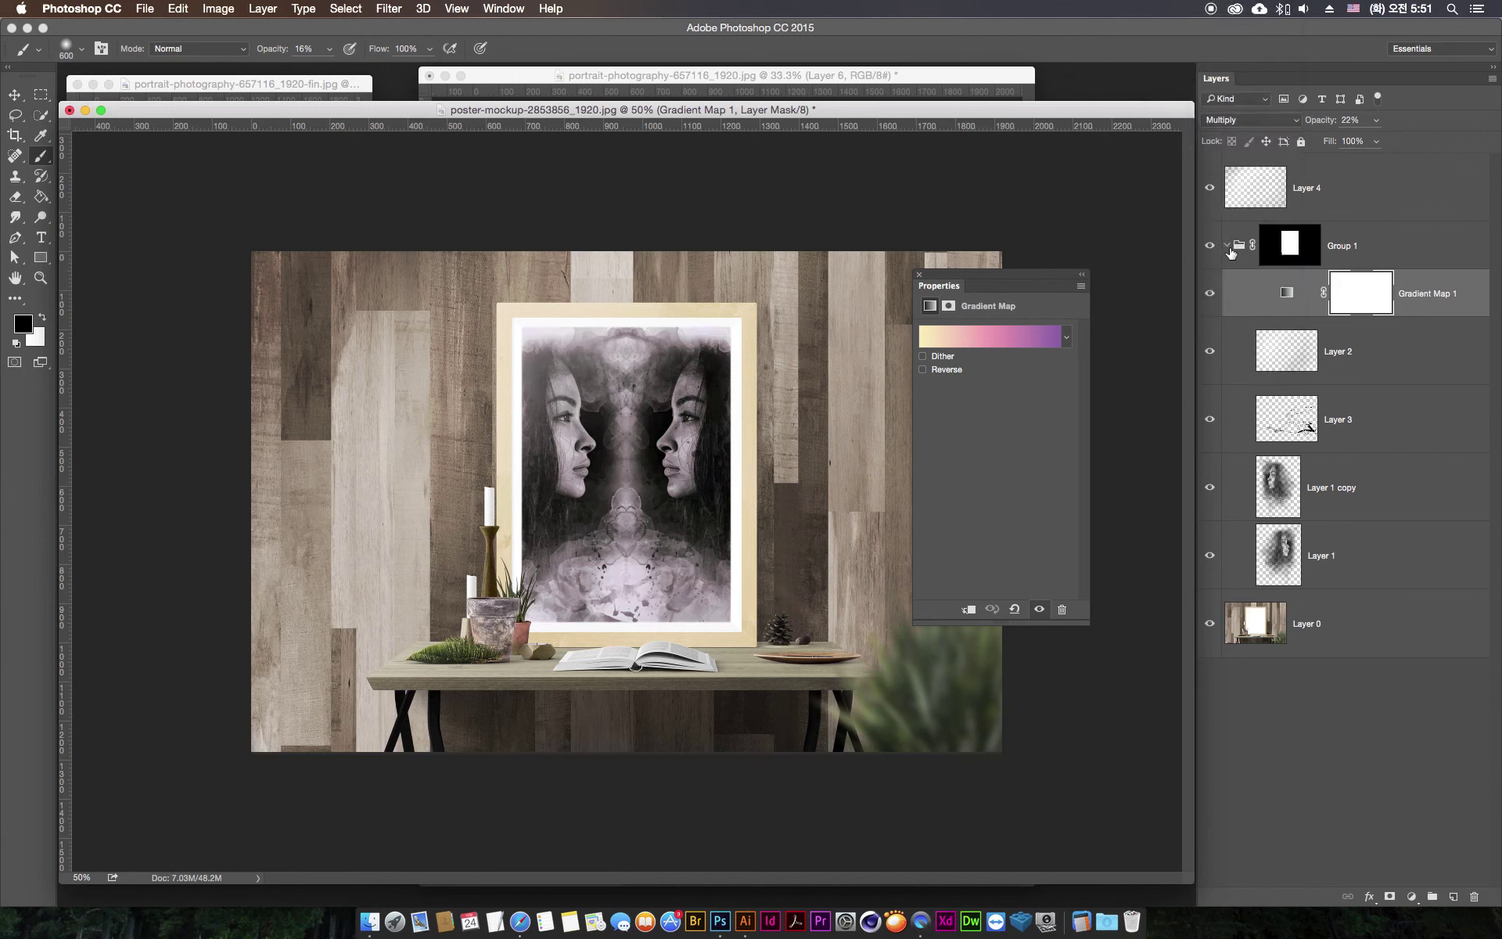
{"action": "left_click", "coordinate": [1376, 120]}
{"action": "left_click_drag", "start_coordinate": [1373, 139], "coordinate": [1370, 139]}
- Compare the tint by toggling Gradient Map 1 off and on, leaving it visible
{"action": "left_click", "coordinate": [1210, 294]}
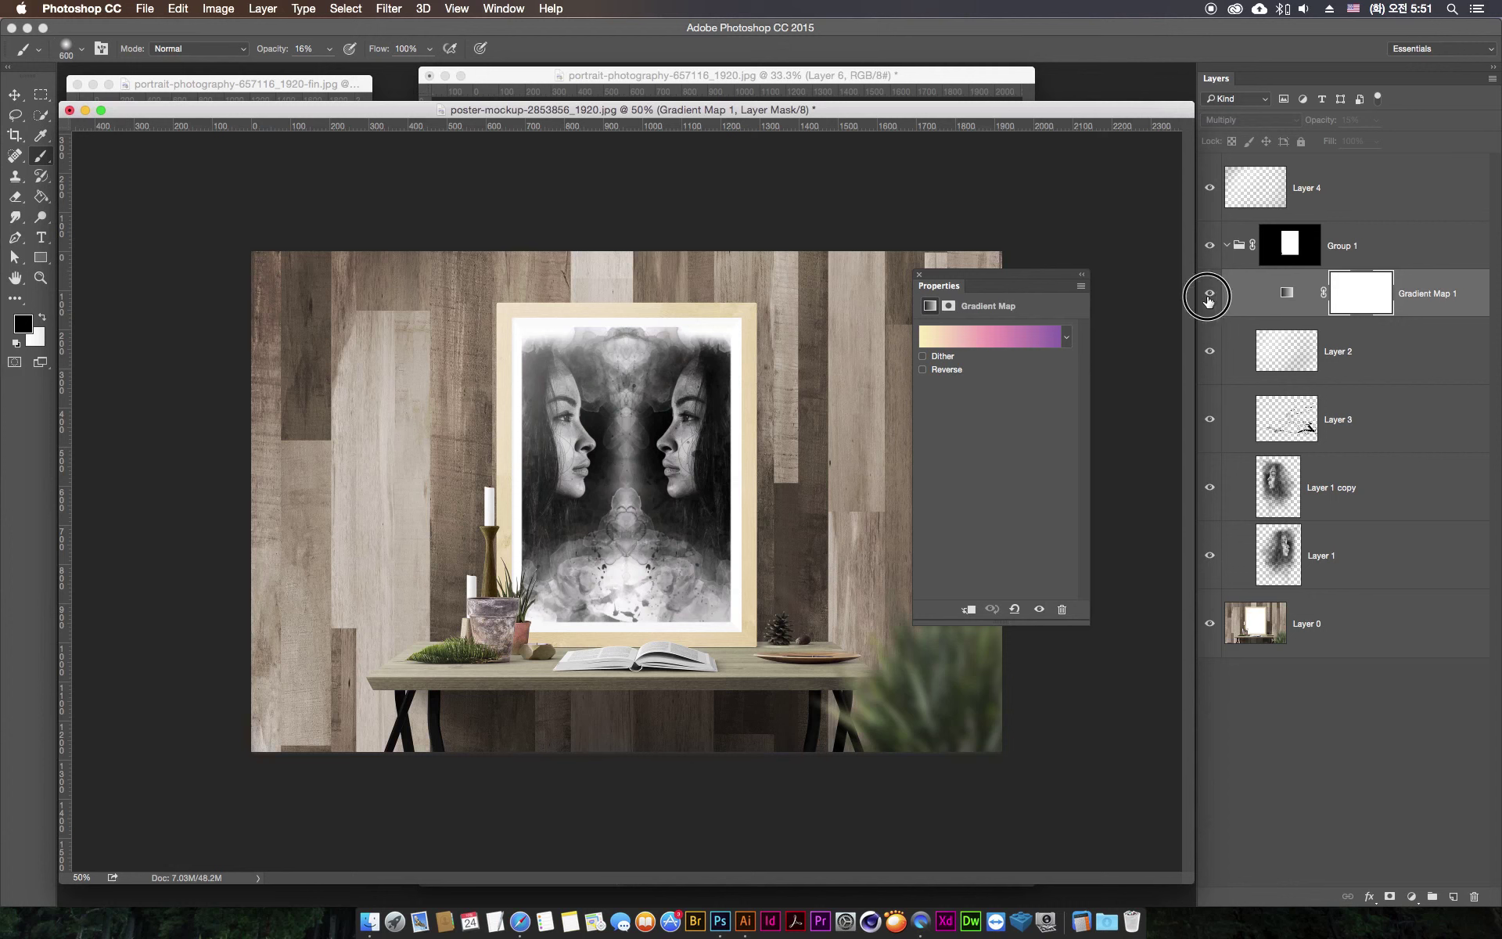
{"action": "left_click", "coordinate": [1209, 295]}
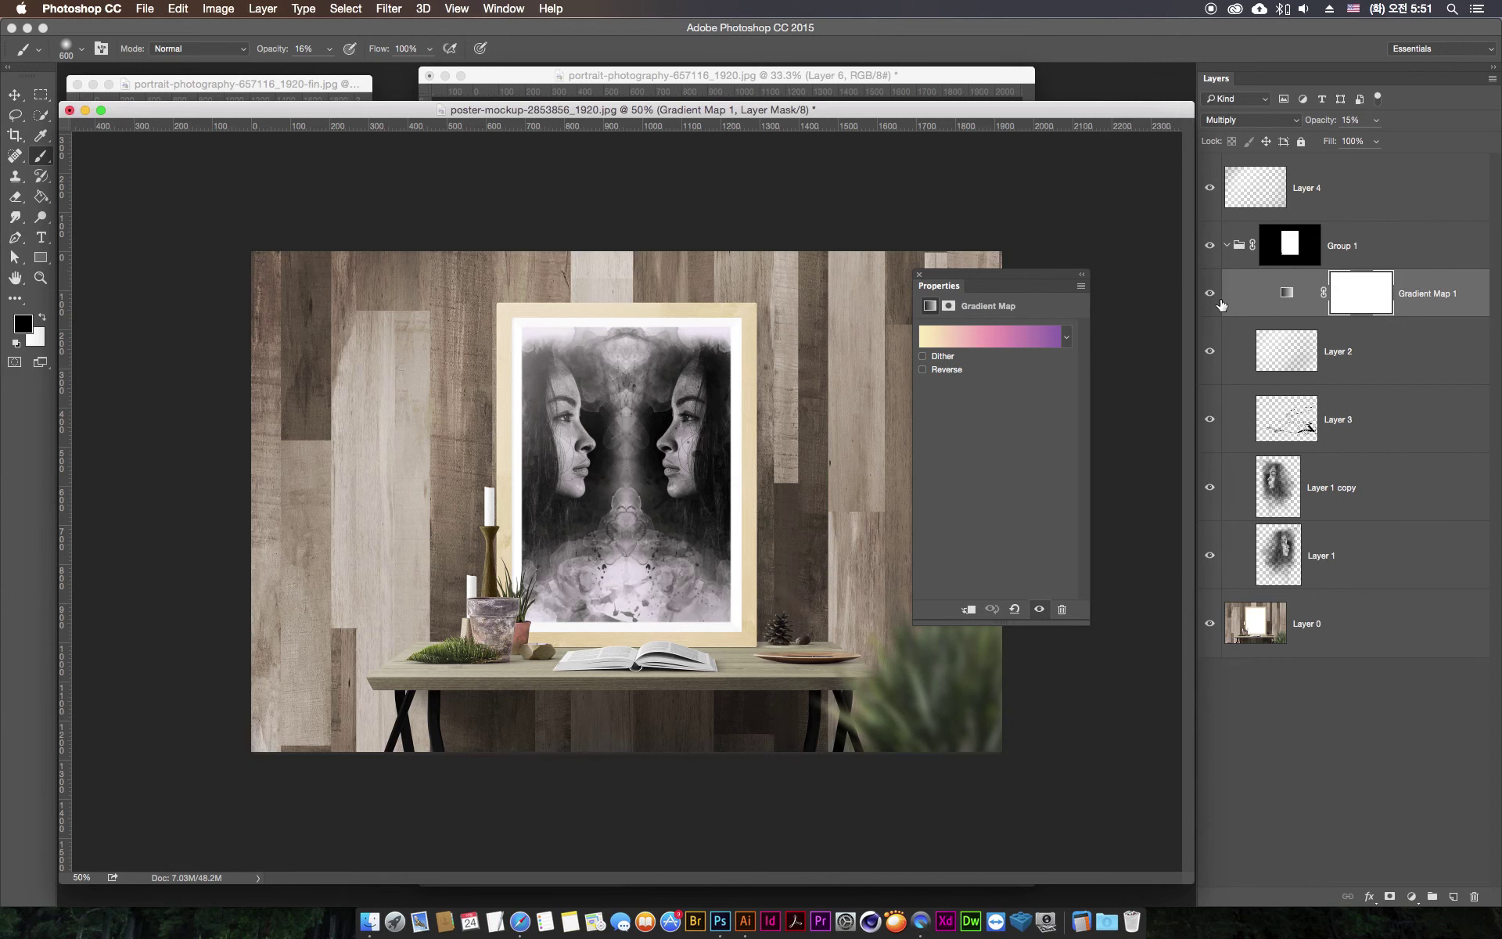
{"action": "left_click", "coordinate": [1219, 301]}
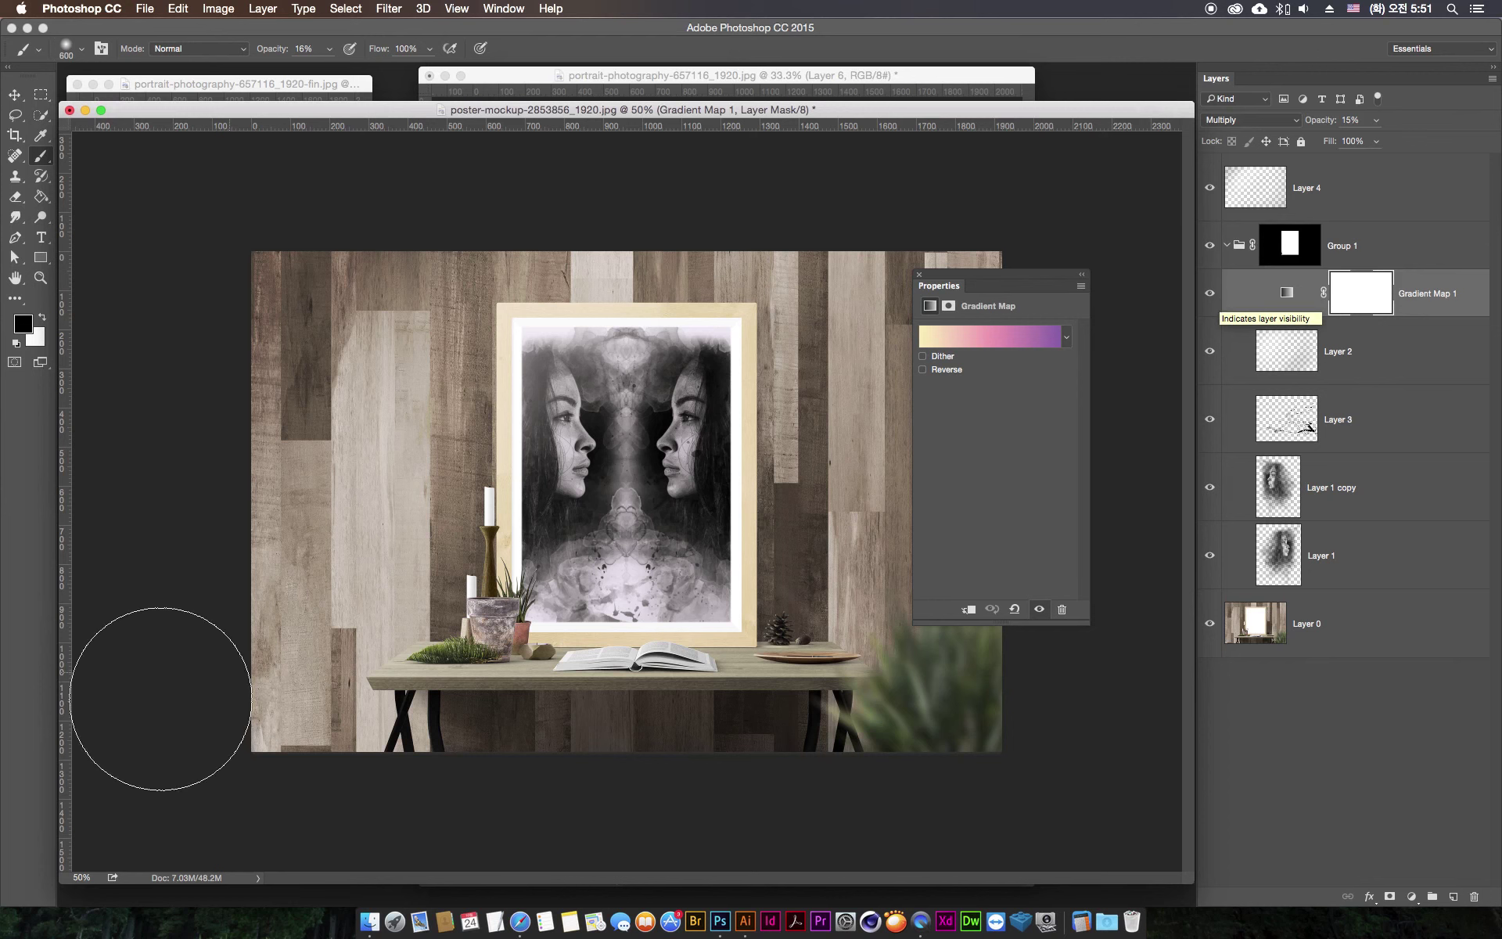
{"action": "left_click_drag", "start_coordinate": [66, 888], "coordinate": [88, 871]}
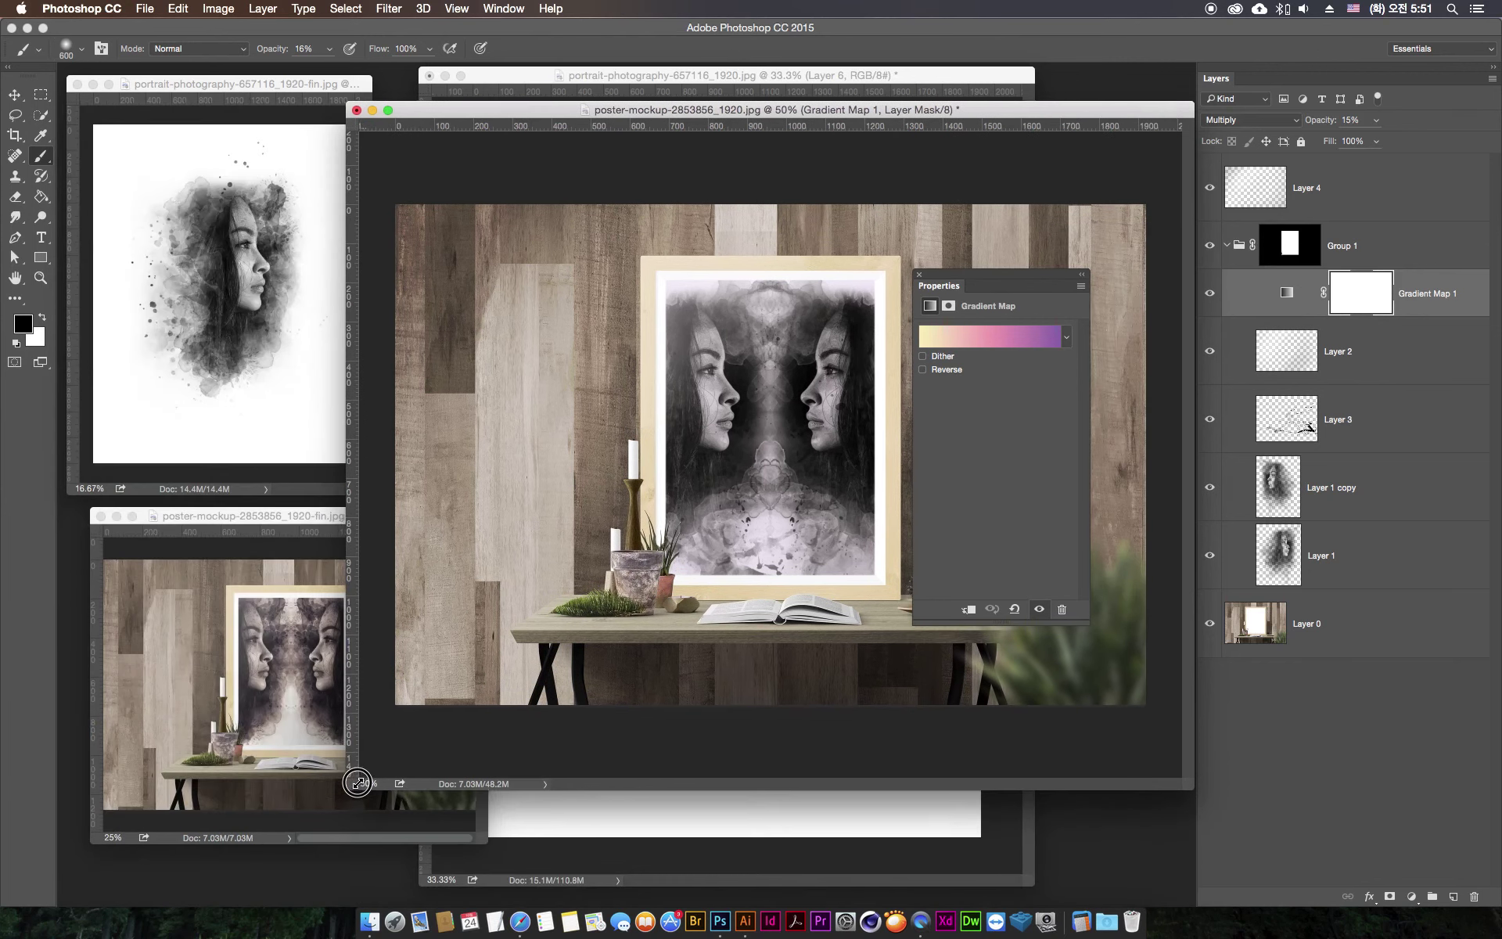
- Shrink and reposition the poster window, close the gradient map properties, and deselect all layers
{"action": "left_click_drag", "start_coordinate": [88, 871], "coordinate": [335, 771]}
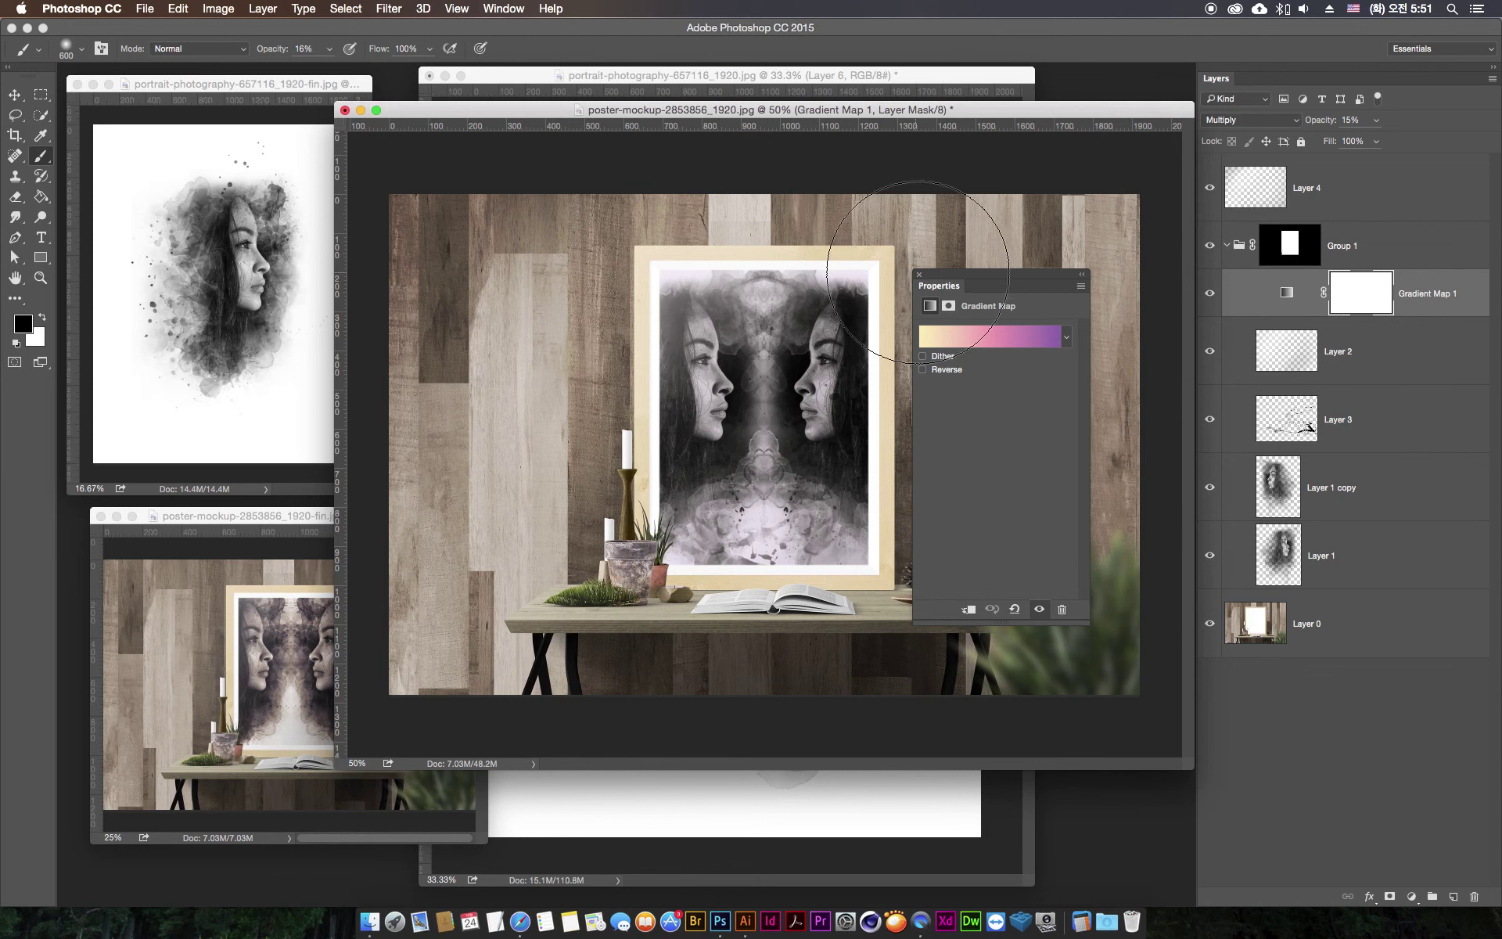
{"action": "left_click", "coordinate": [919, 275]}
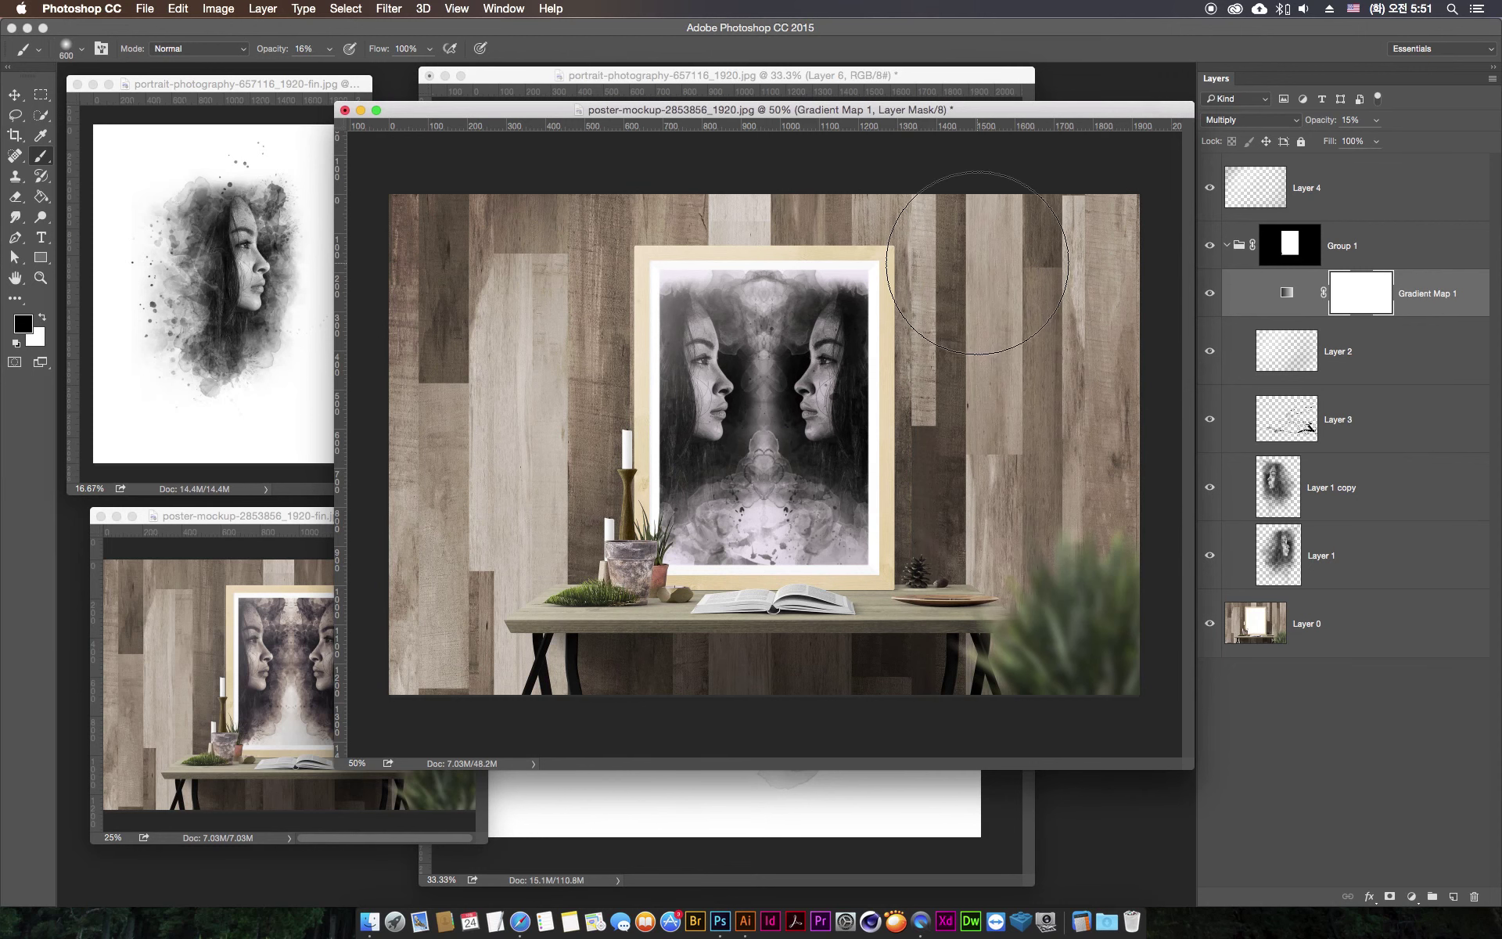
{"action": "left_click", "coordinate": [1356, 772]}
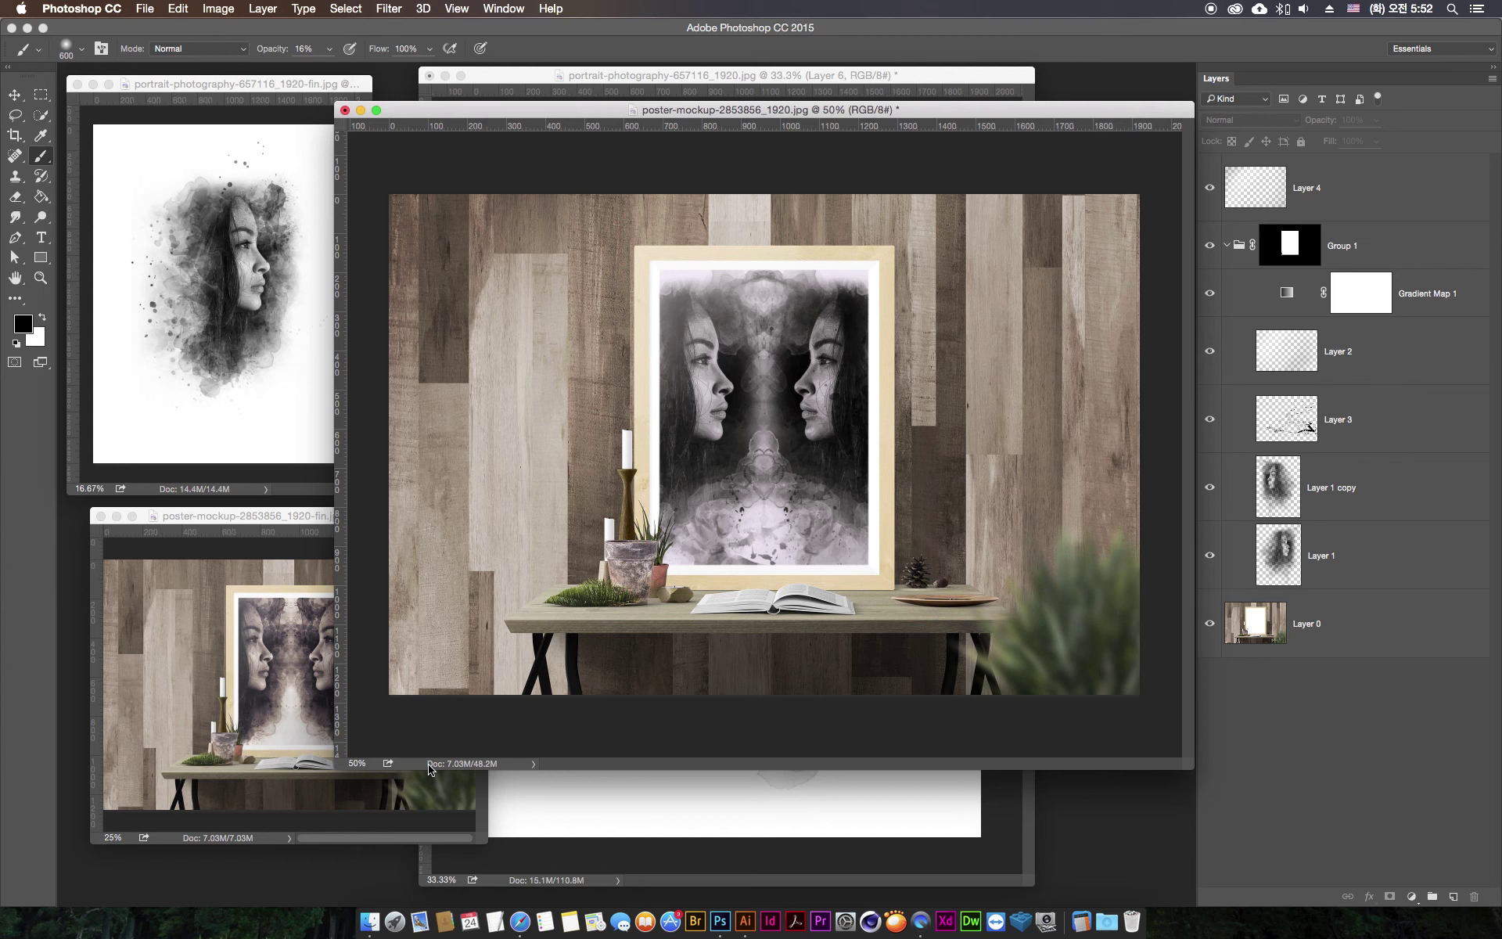
{"action": "left_click_drag", "start_coordinate": [464, 112], "coordinate": [459, 108]}
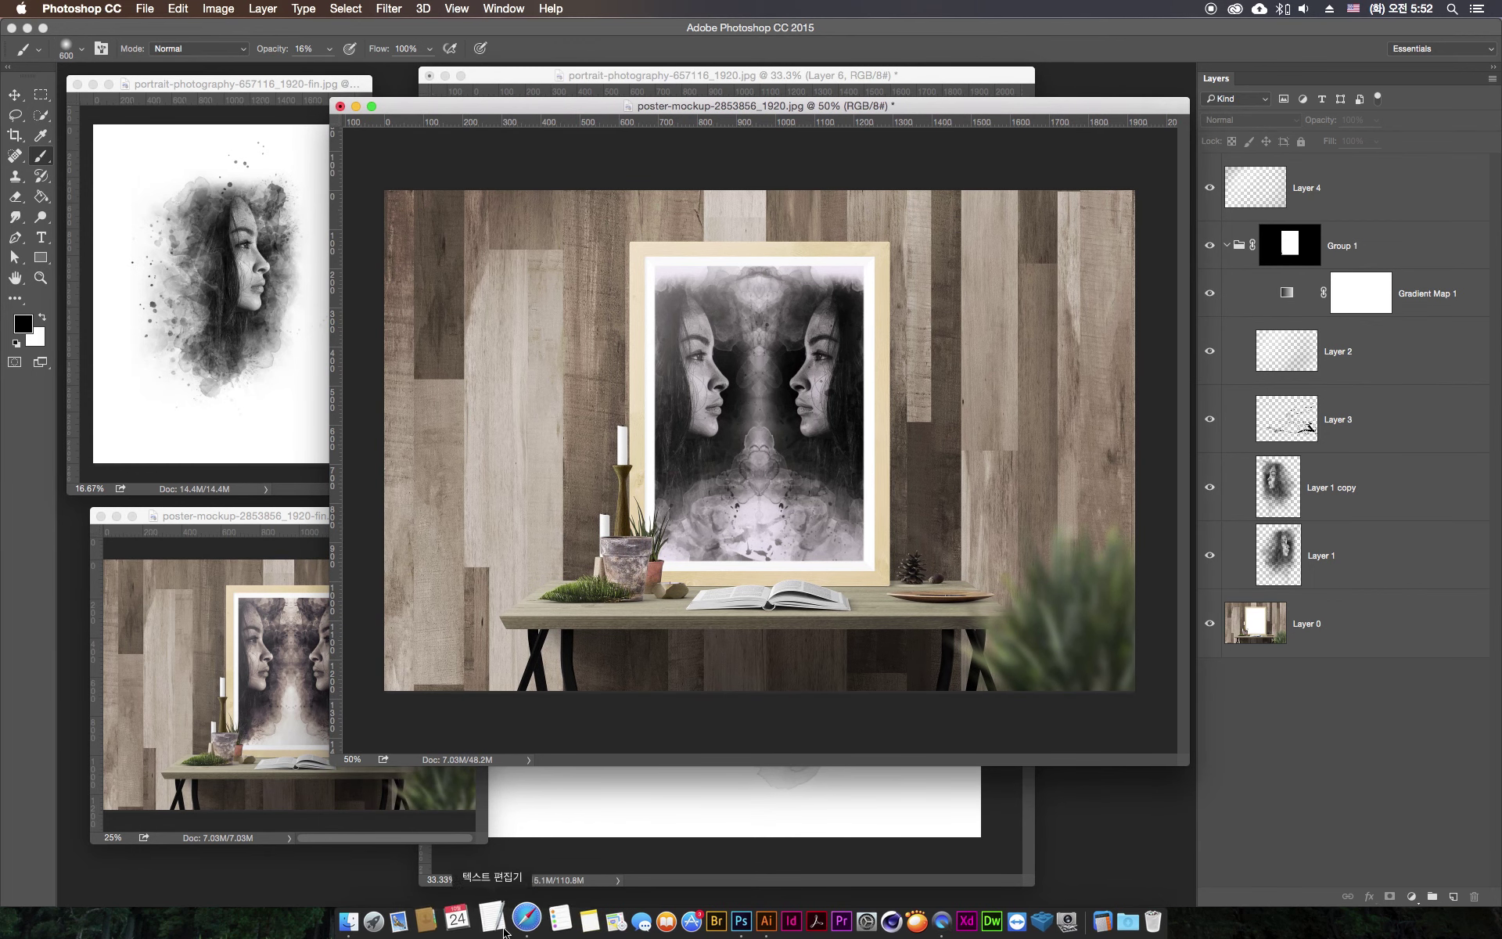
{"action": "left_click", "coordinate": [527, 920]}
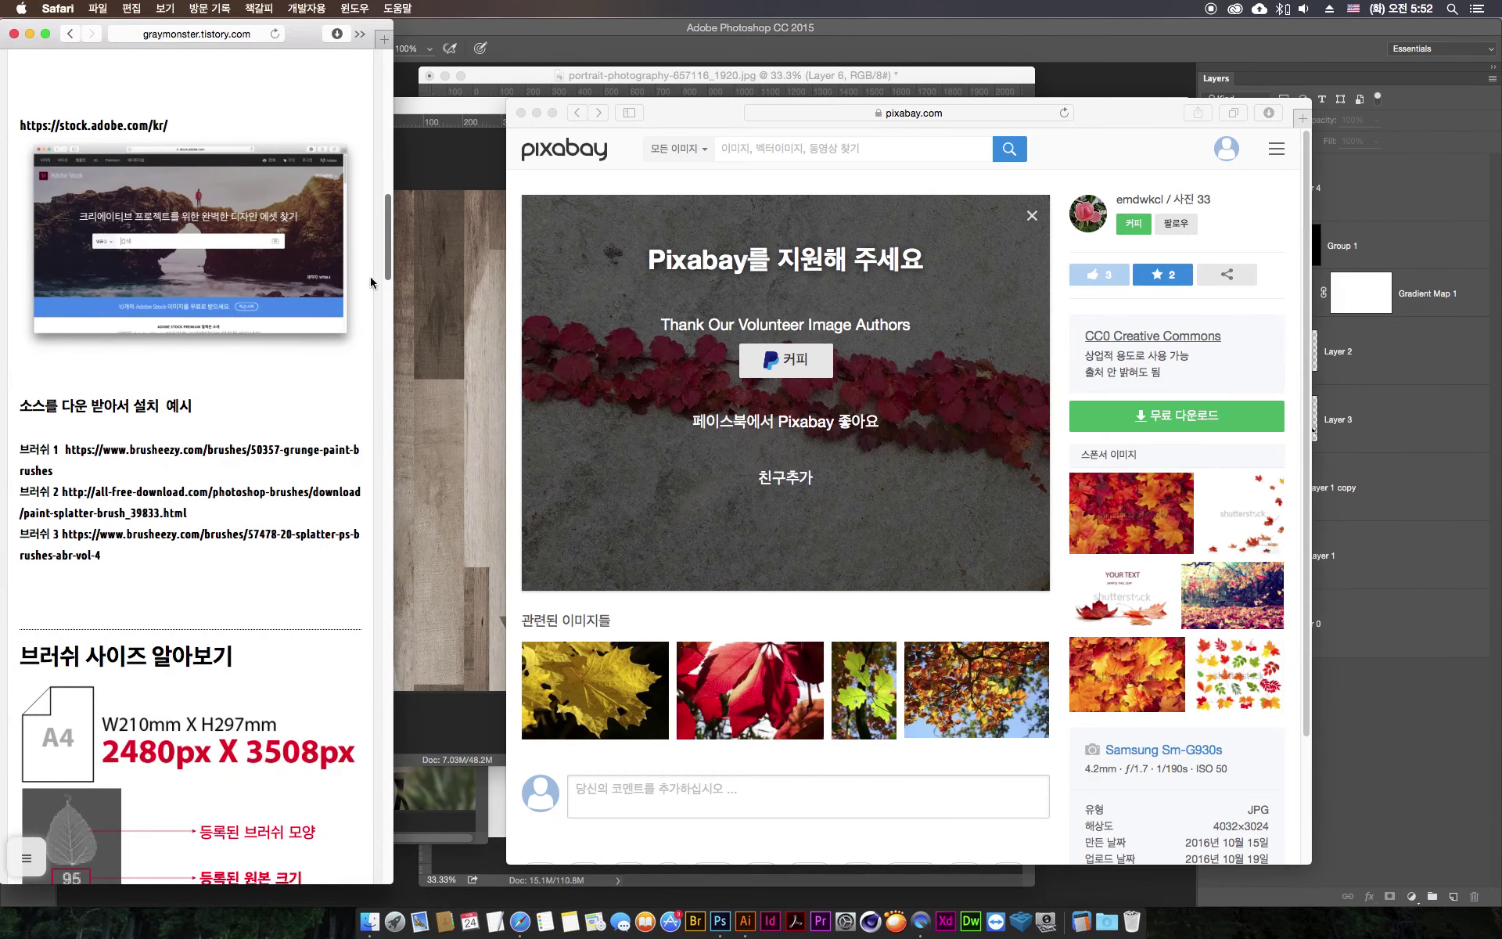
{"action": "left_click_drag", "start_coordinate": [389, 266], "coordinate": [392, 613]}
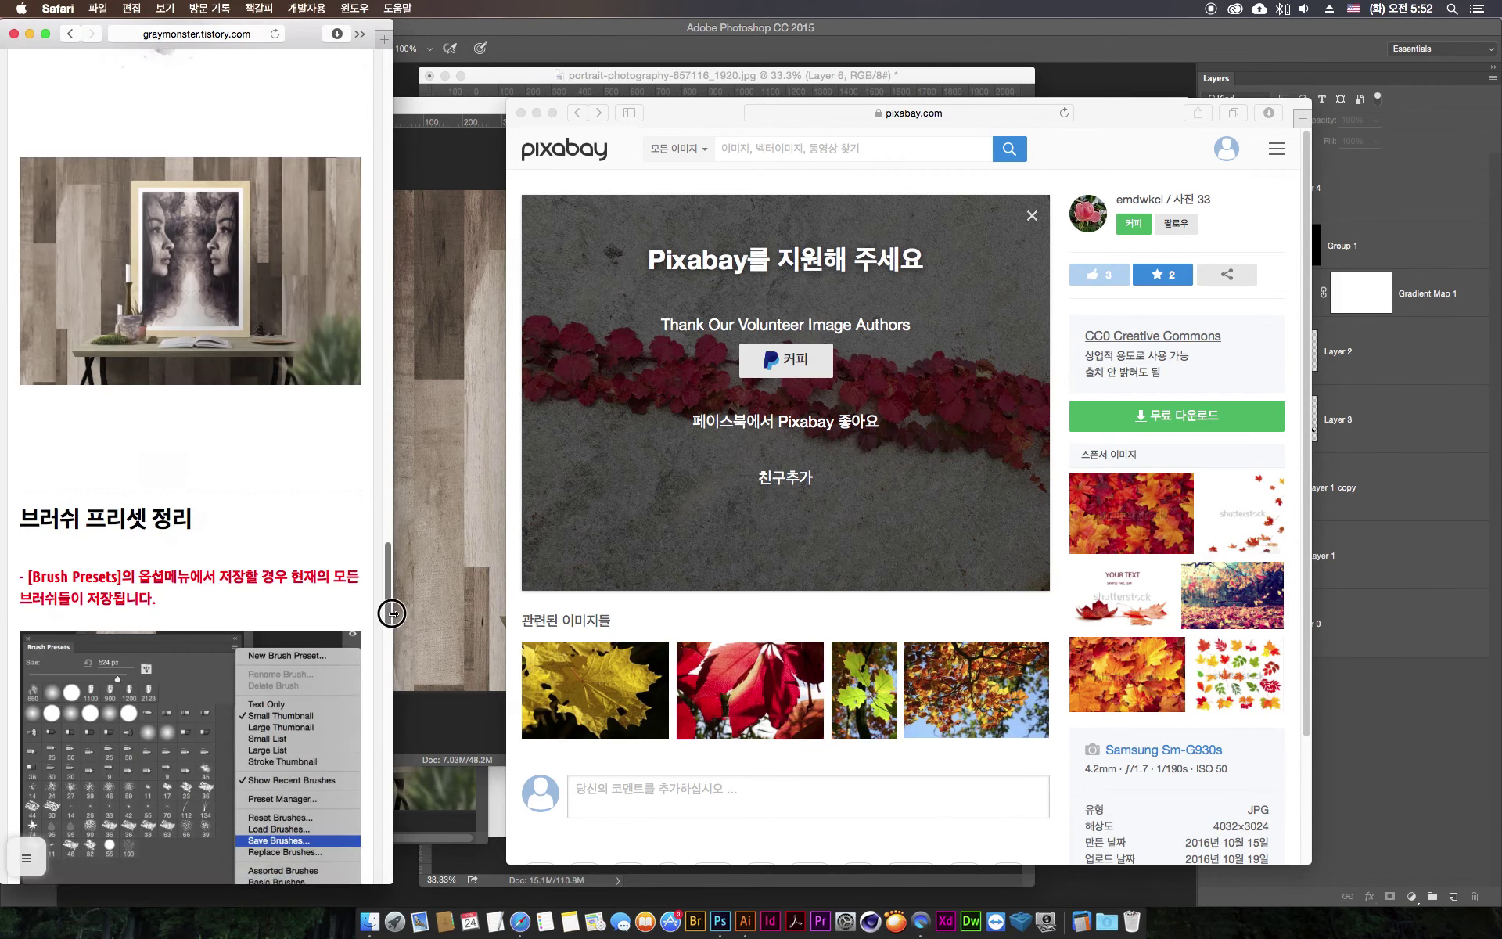
{"action": "mouse_move", "coordinate": [392, 614]}
{"action": "left_mouse_down"}
{"action": "mouse_move", "coordinate": [371, 524]}
{"action": "mouse_move", "coordinate": [363, 666]}
{"action": "left_mouse_up"}
{"action": "scroll", "coordinate": [362, 666], "scroll_direction": "up", "scroll_amount": 3}
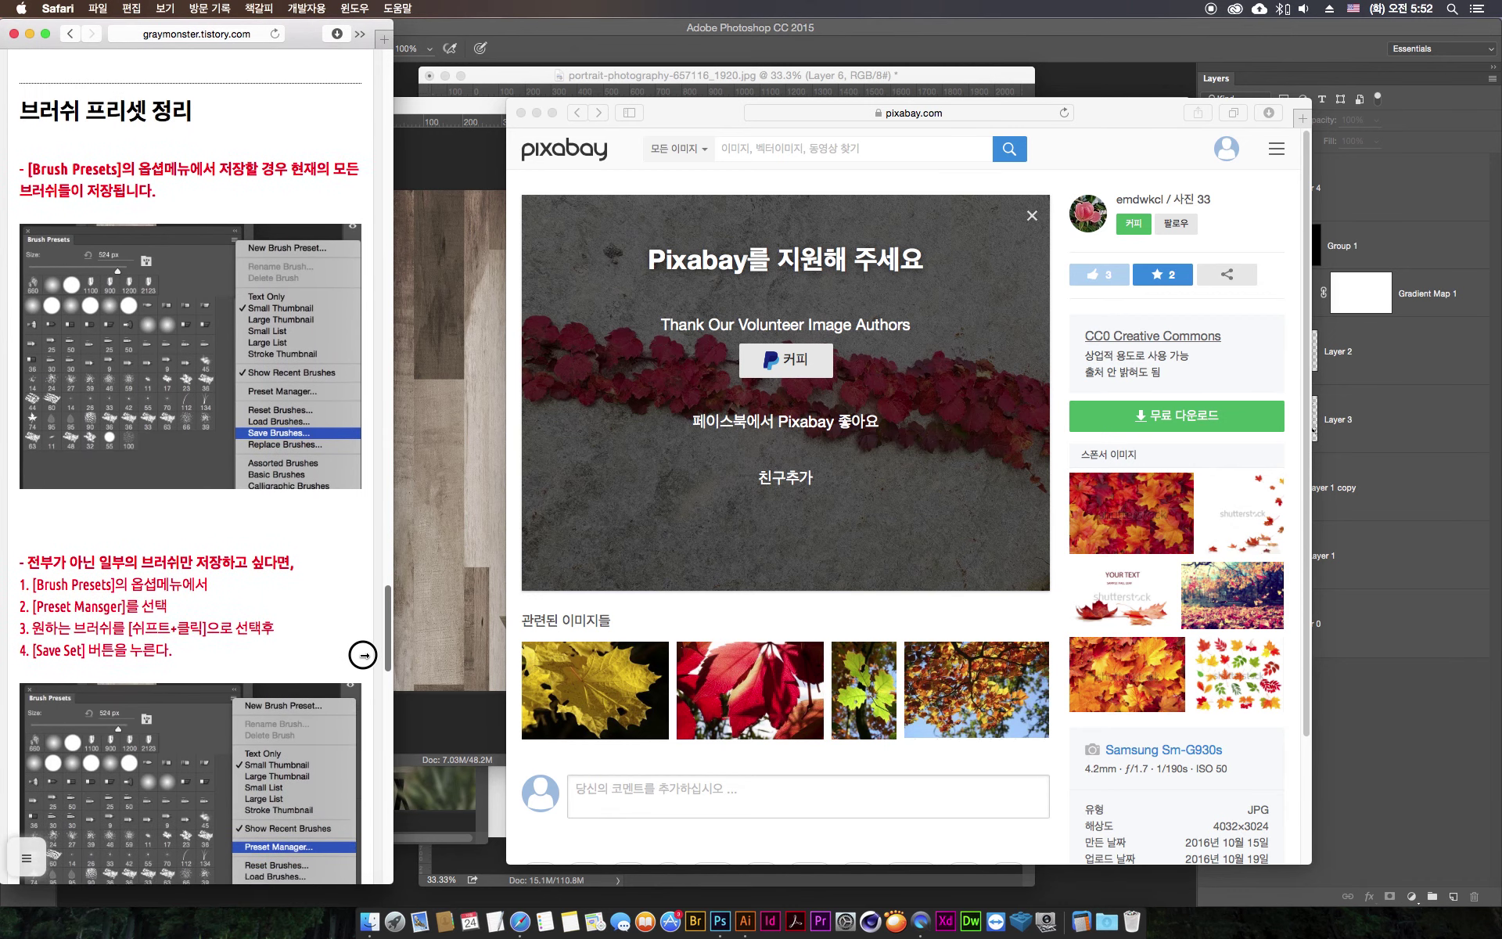
{"action": "scroll", "coordinate": [362, 655], "scroll_direction": "up", "scroll_amount": 1}
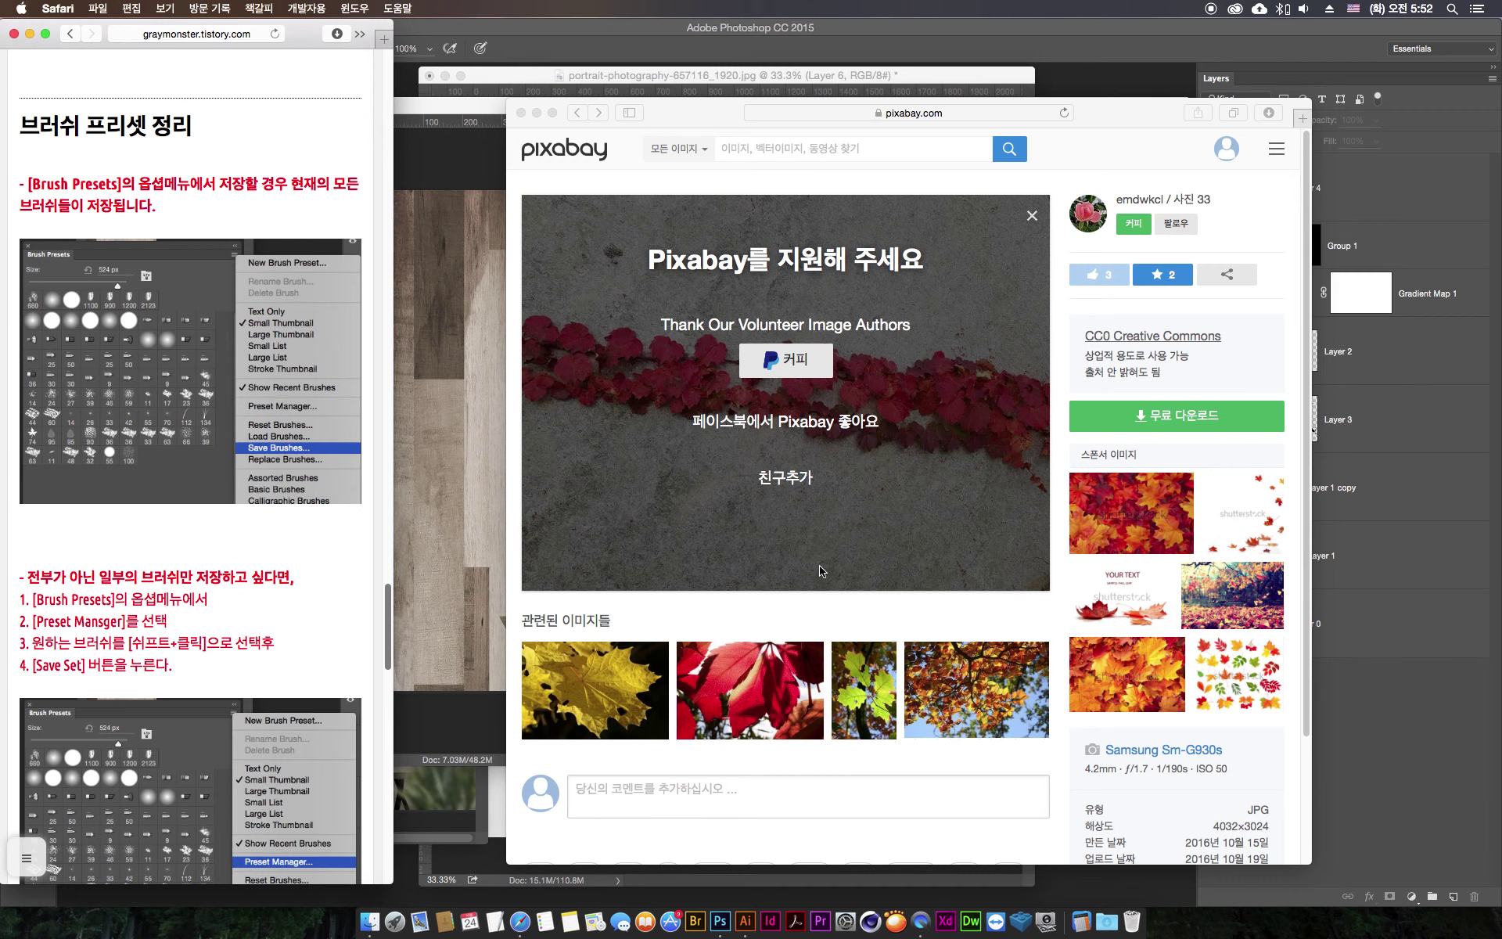
{"action": "left_click", "coordinate": [1407, 828]}
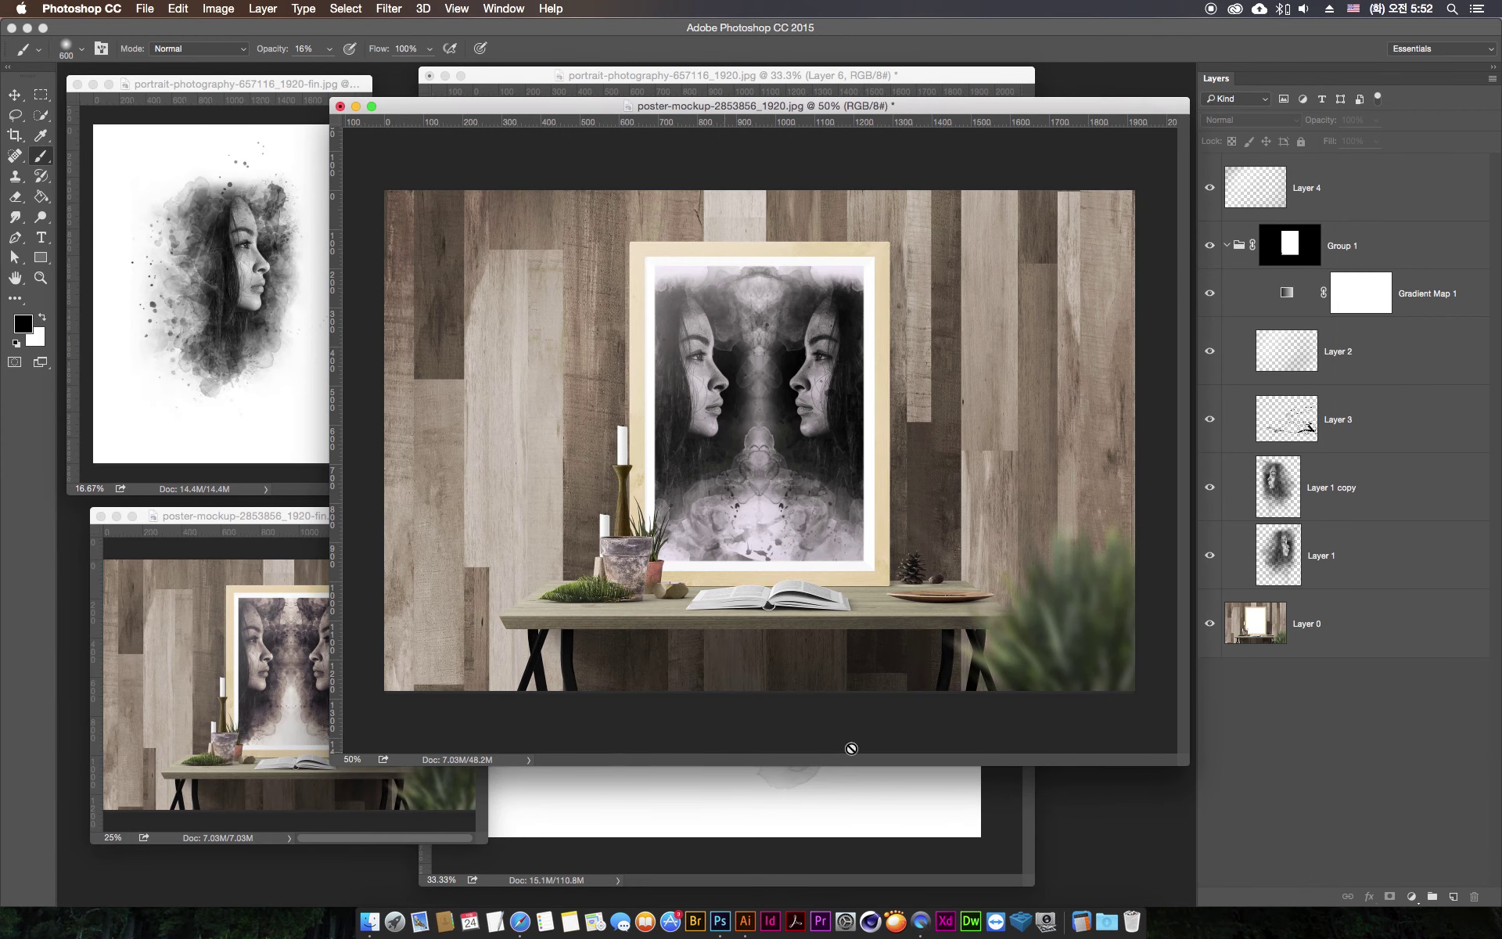